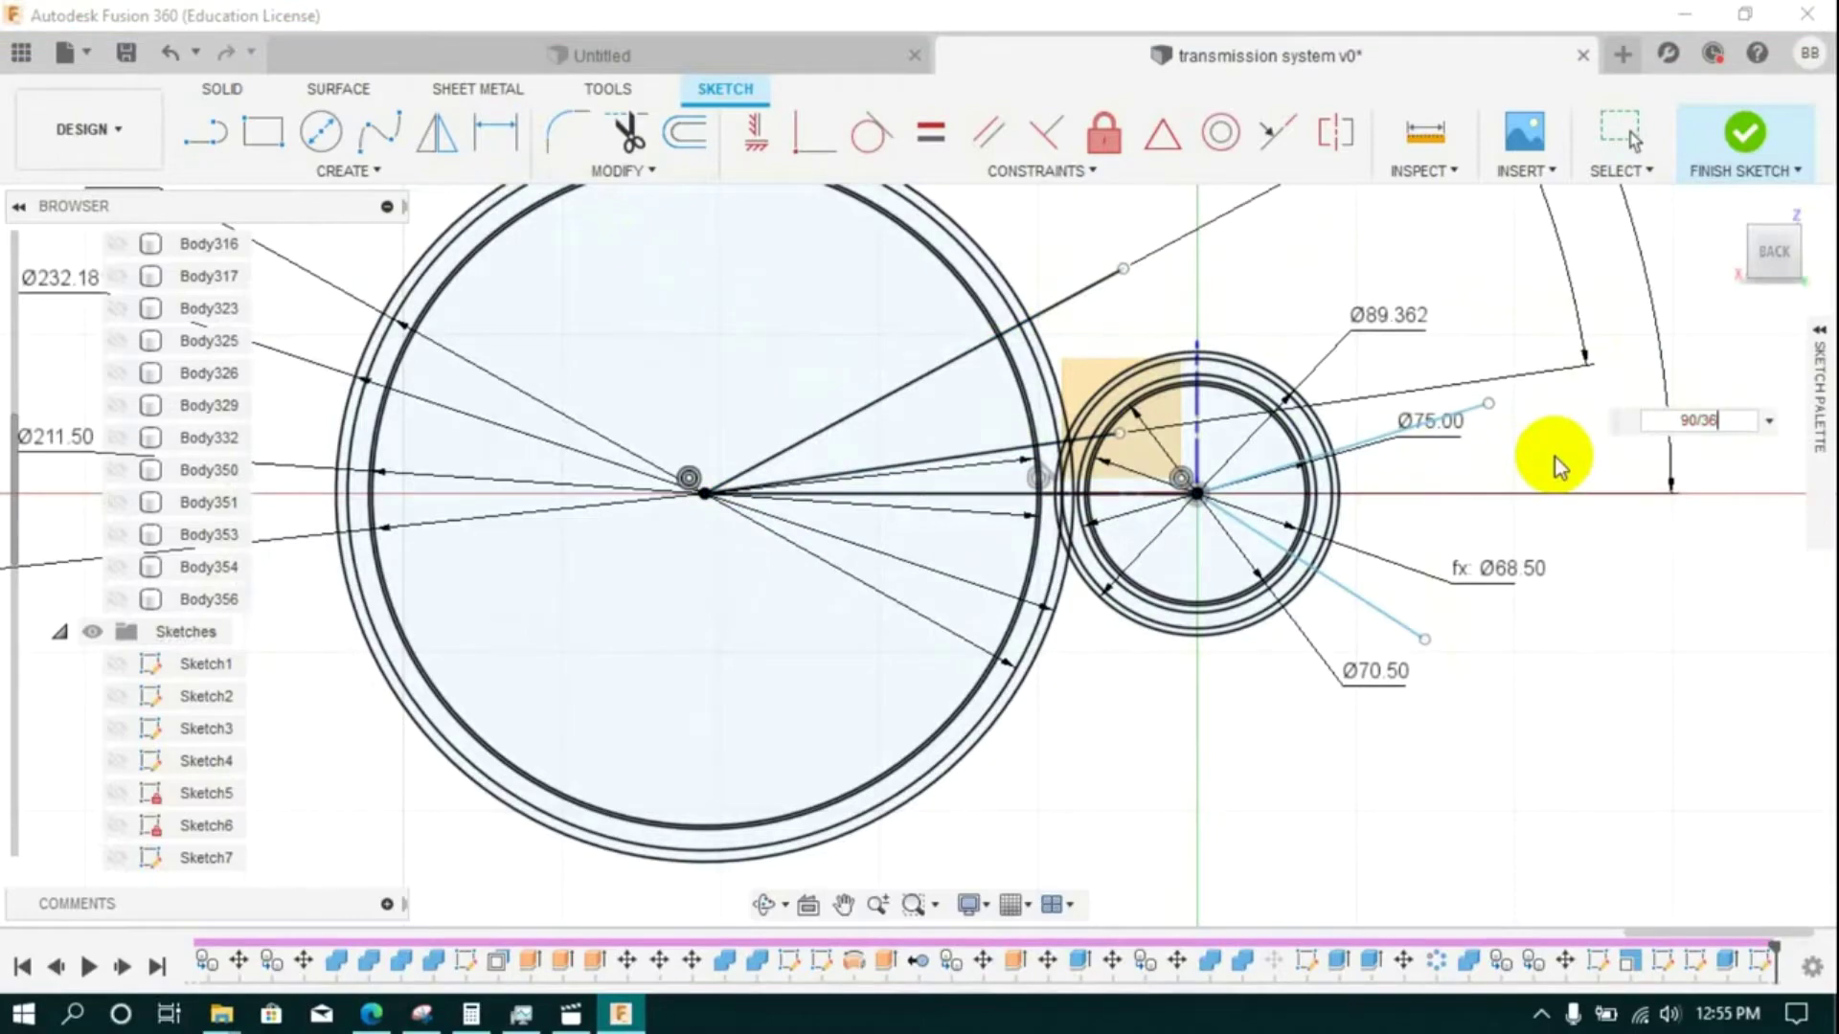
- Draw a circle centred where the 20° line meets the large gear's base circle, through the 2.5° line's intersection with the pitch circle
scroll(1116, 498, "up", 3)
left_click(321, 132)
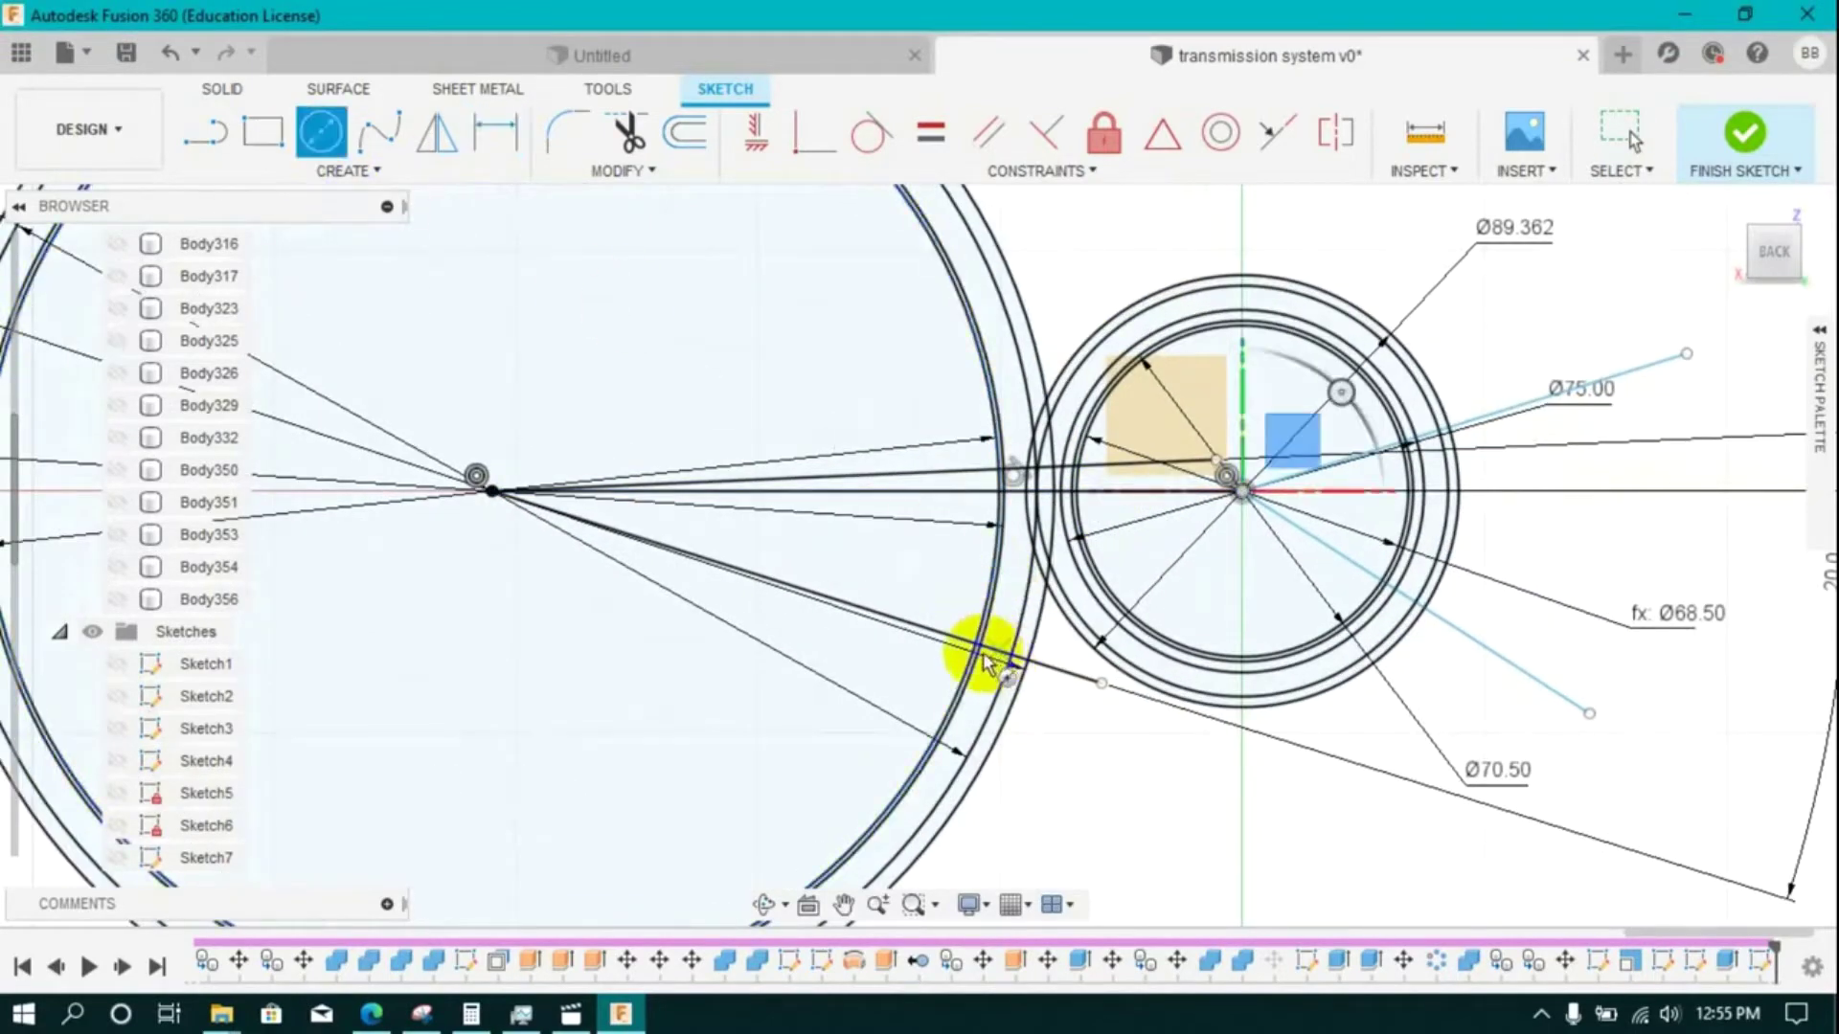
scroll(986, 648, "up", 3)
left_click(977, 639)
scroll(1082, 310, "up", 3)
left_click(1085, 303)
scroll(1066, 392, "down", 5)
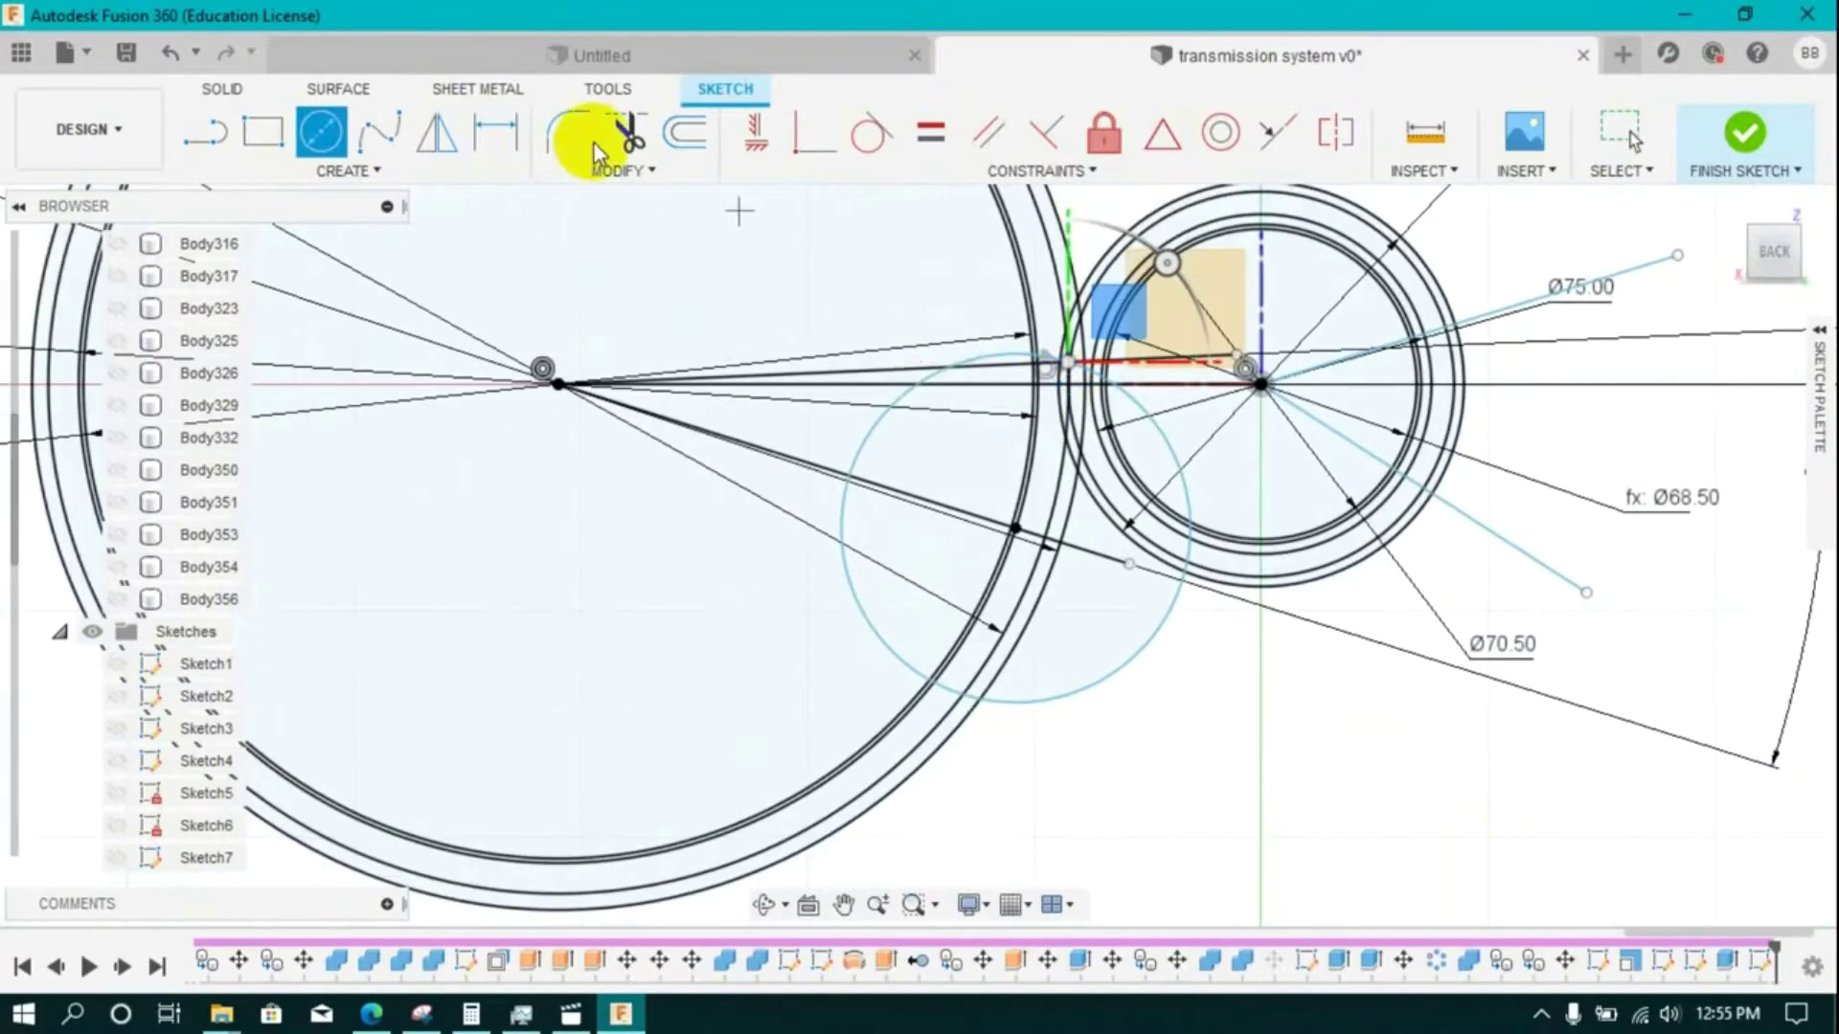
- Mirror the new circle about the horizontal line joining the two gear centres and finish the sketch
left_click(437, 133)
left_click(909, 390)
left_click(1620, 409)
left_click(1198, 385)
key("Return")
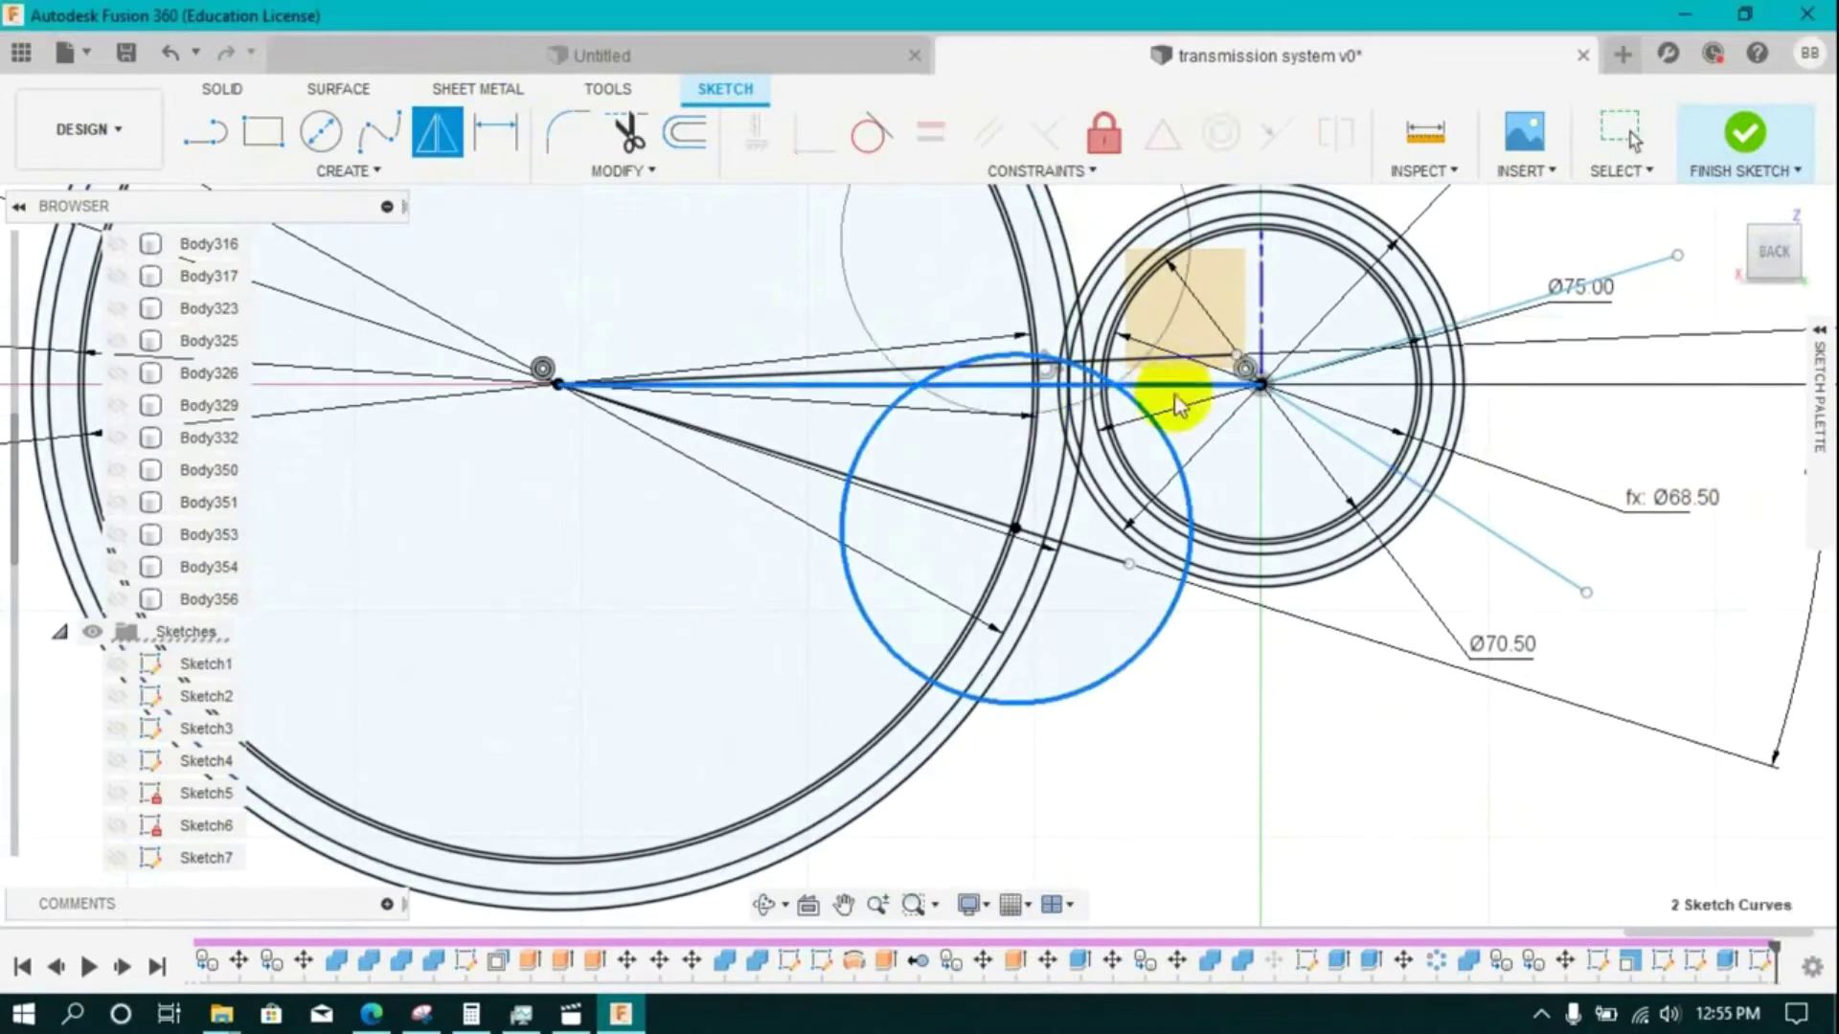
scroll(1177, 394, "down", 2)
left_click(1744, 134)
scroll(1082, 364, "up", 4)
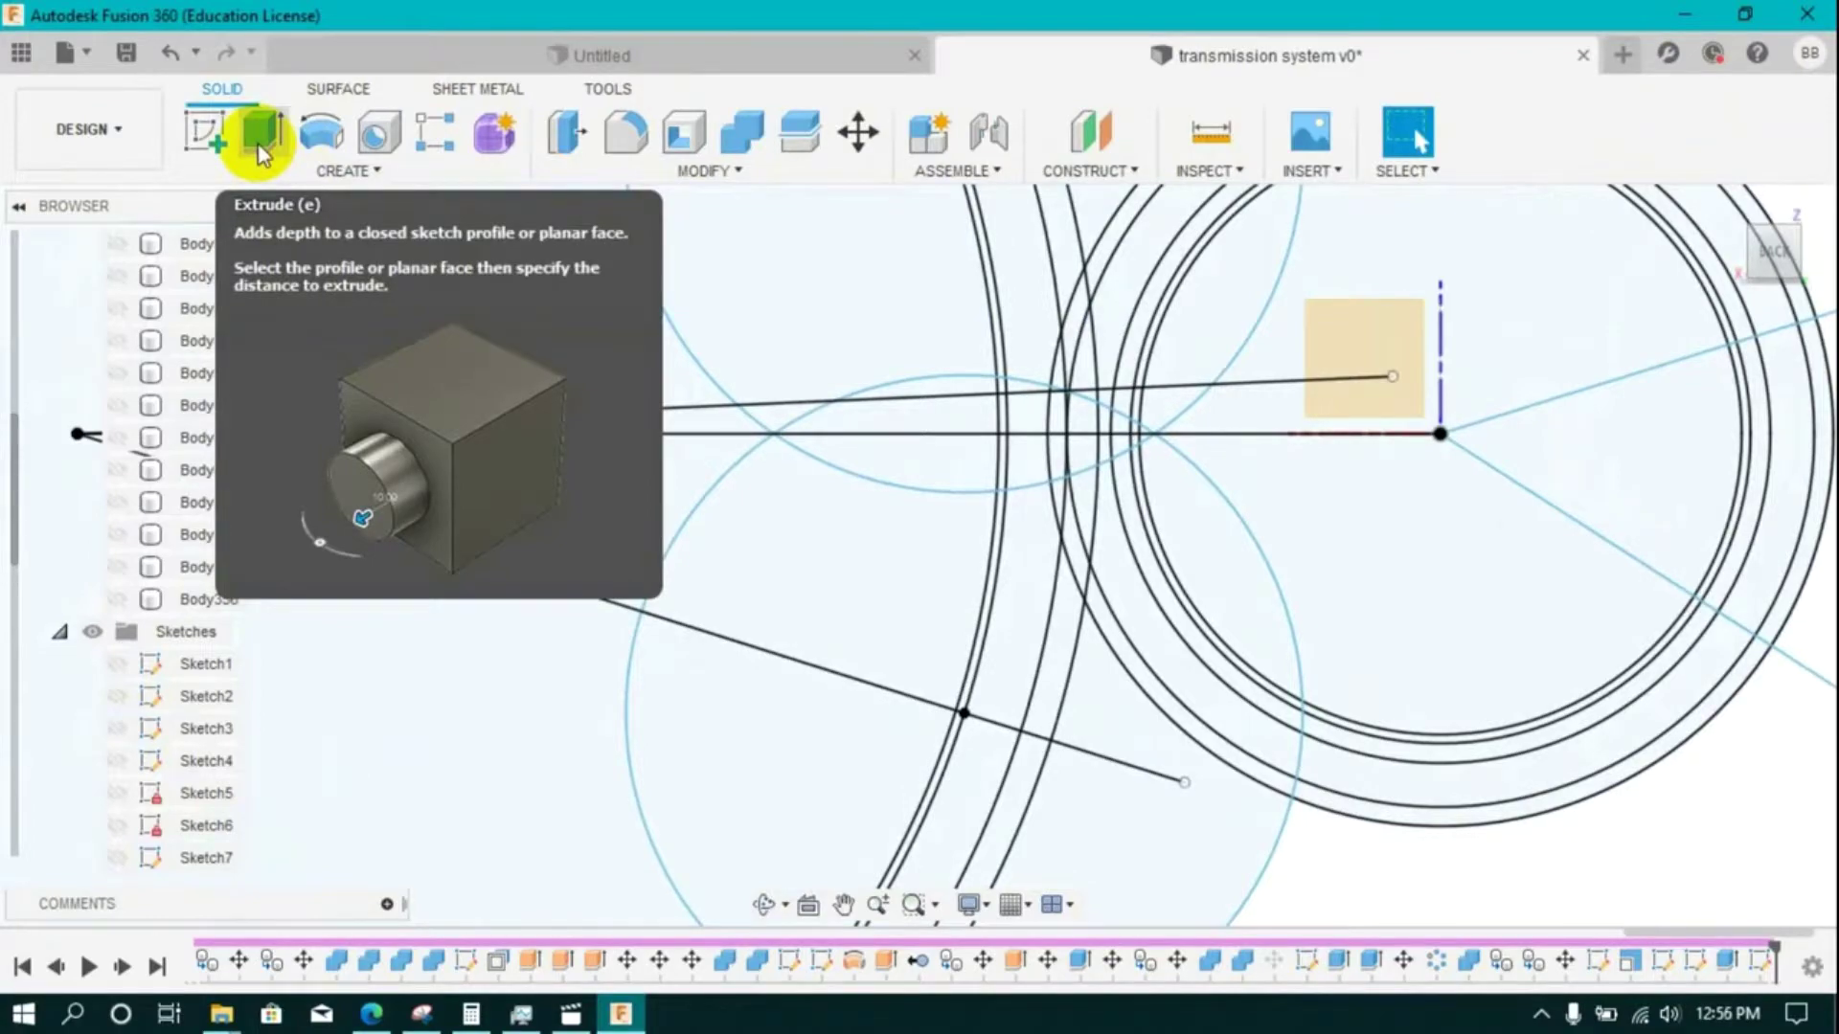
right_click(1758, 961)
key("Escape")
double_click(1018, 508)
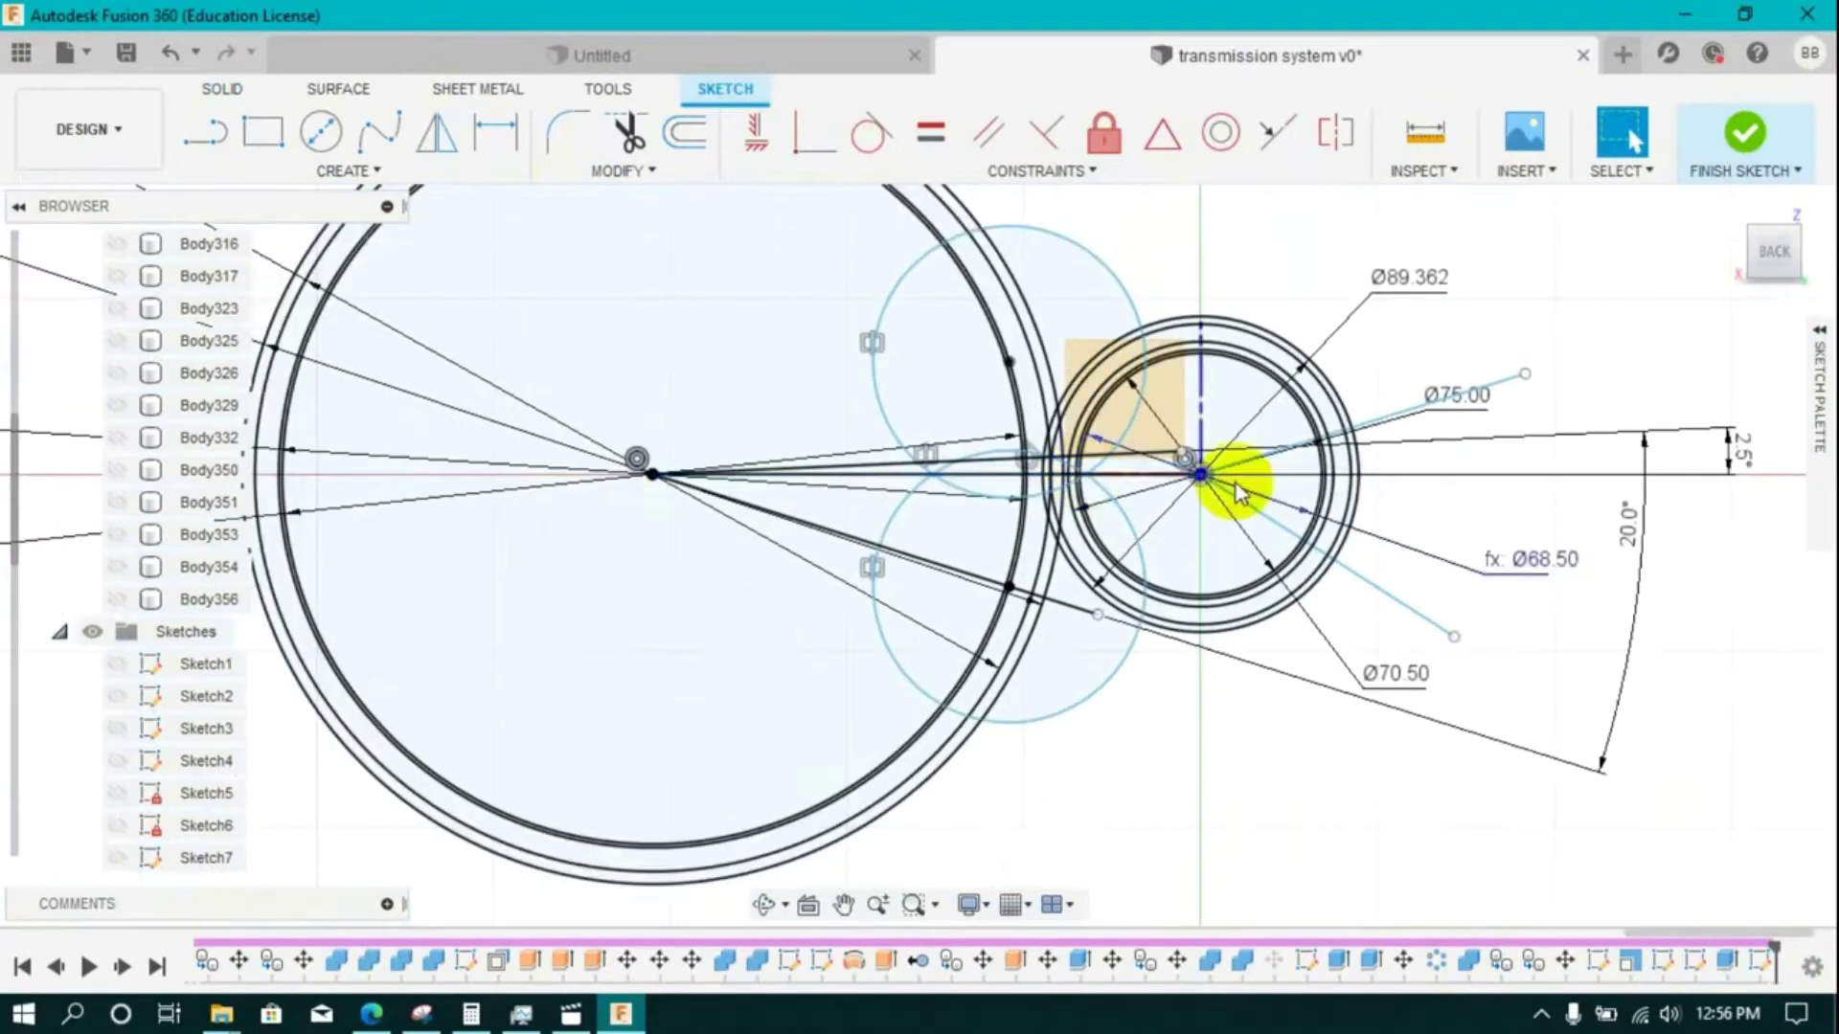
left_click(1736, 149)
- Extrude the tooth profile regions enclosed by the two mirrored arcs on the large gear's rim by 10 mm as a new body
left_click(251, 137)
scroll(1036, 466, "up", 10)
left_click(1015, 389)
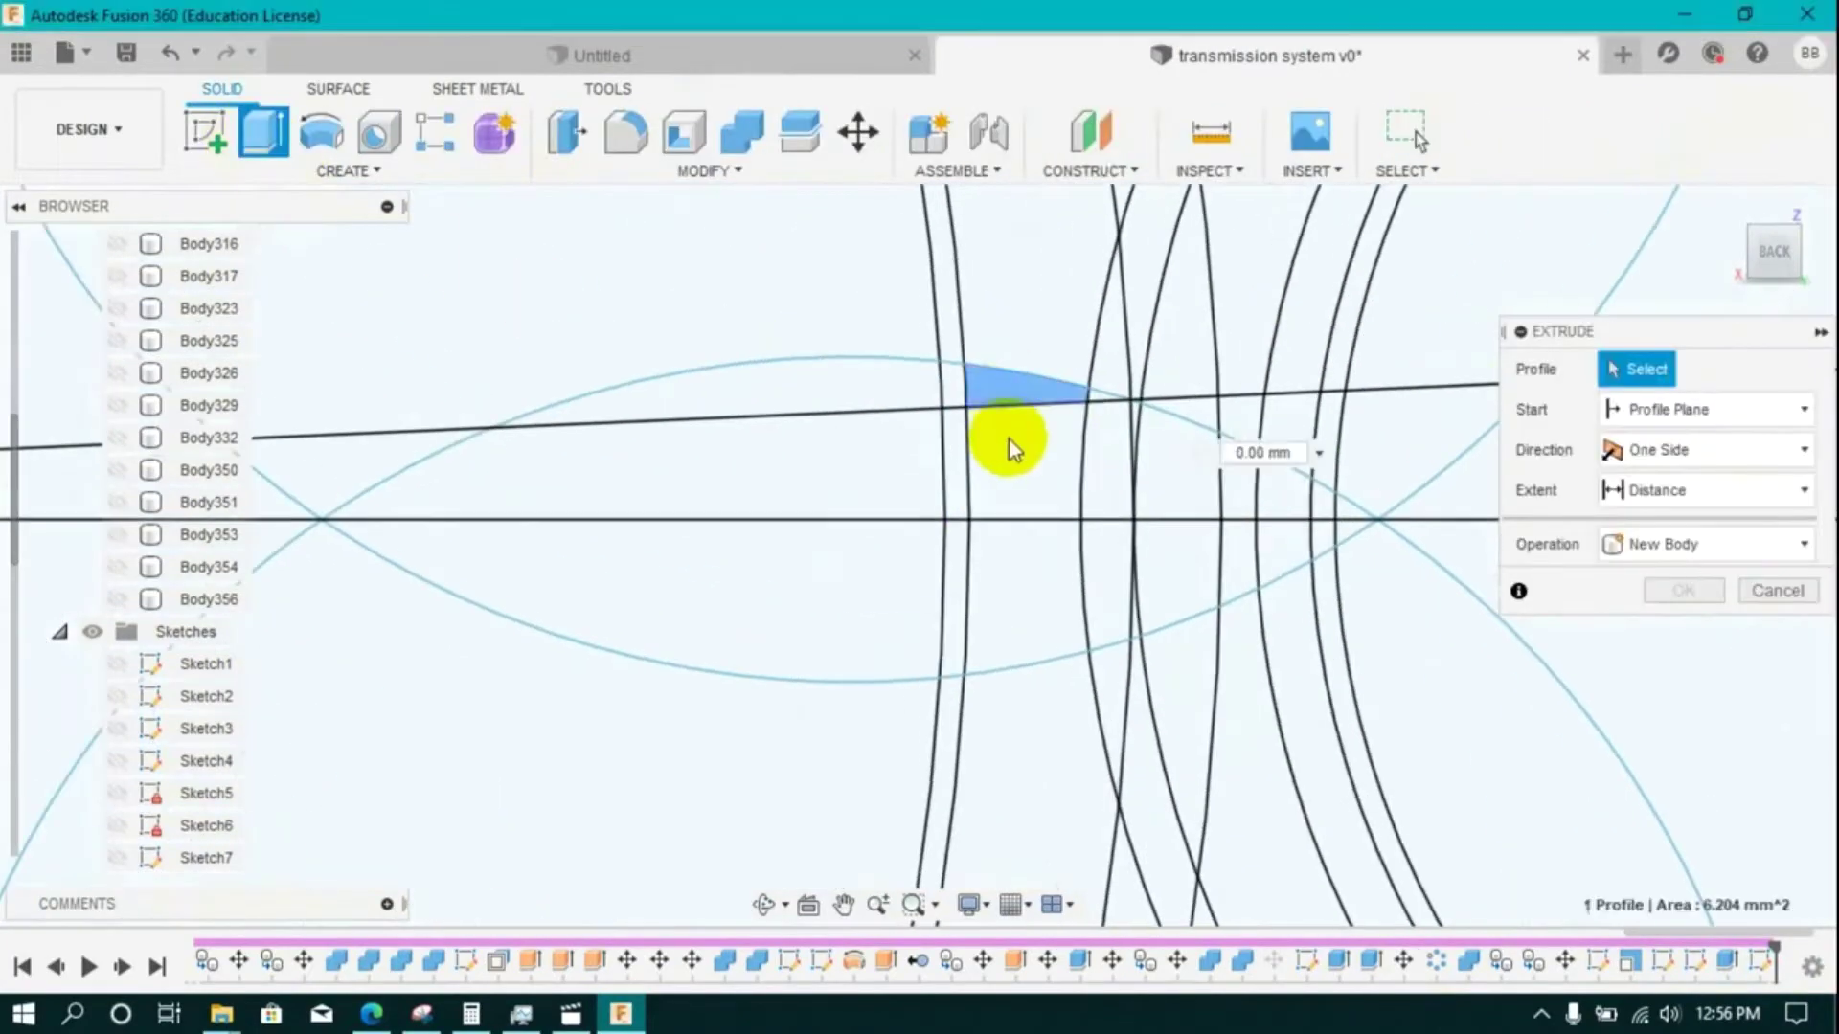
left_click(1010, 443)
left_click(1001, 584)
left_click(959, 628)
left_click(956, 402)
left_click(1137, 551)
left_click(1241, 569)
scroll(1115, 544, "down", 8)
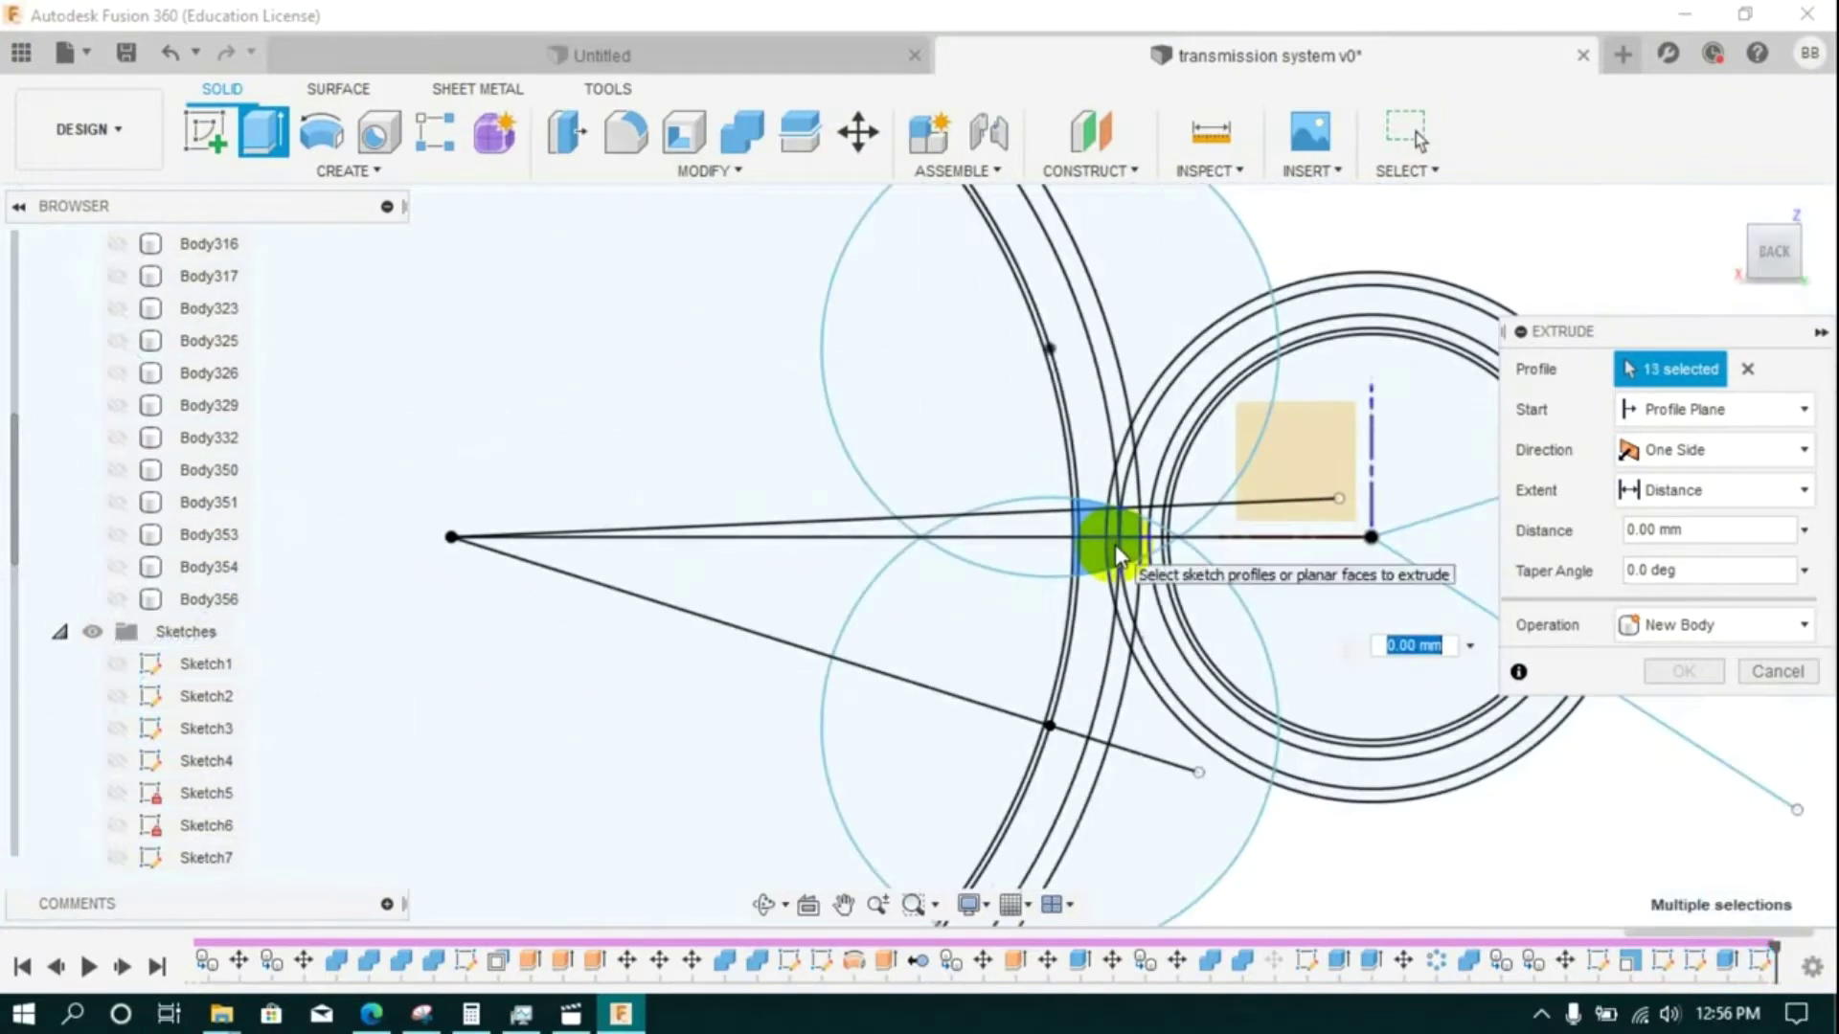
left_click(1724, 529)
type("10")
key("Return")
- Show Sketch30 and extrude all profile regions inside the large gear's root circle 50 mm as a new body
scroll(153, 747, "down", 6)
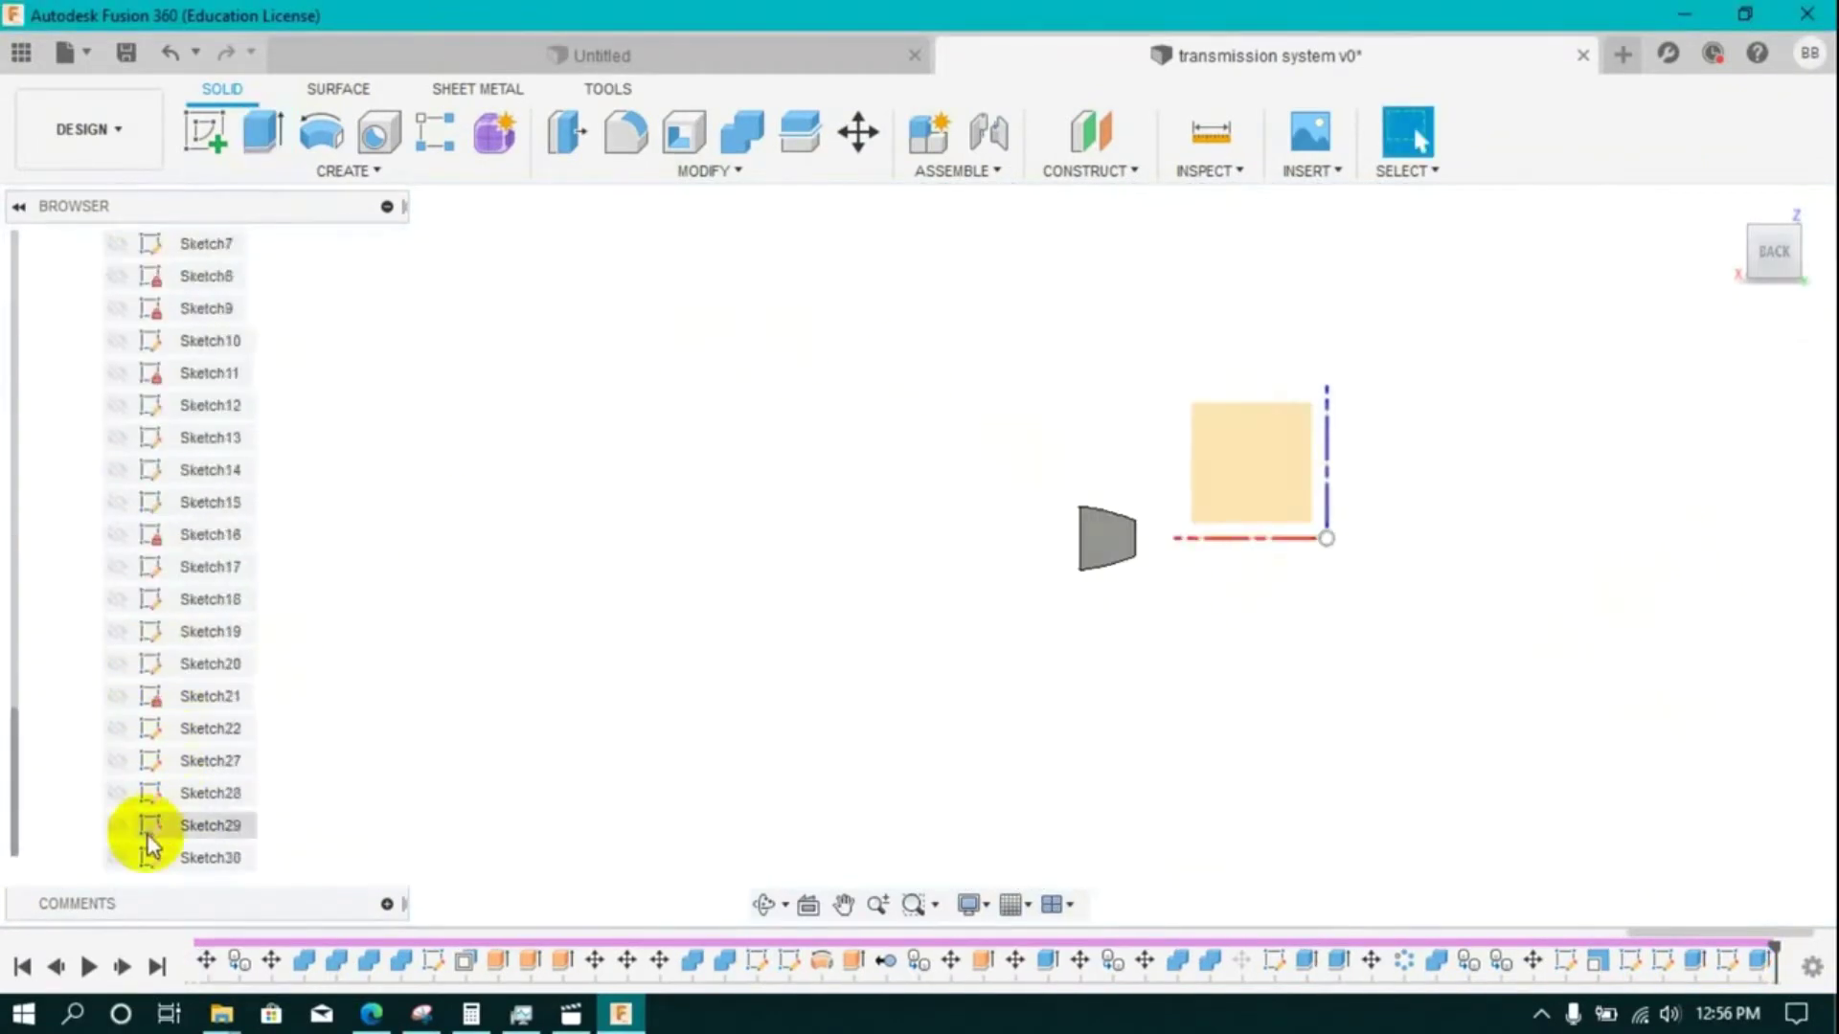
left_click(116, 857)
left_click(268, 155)
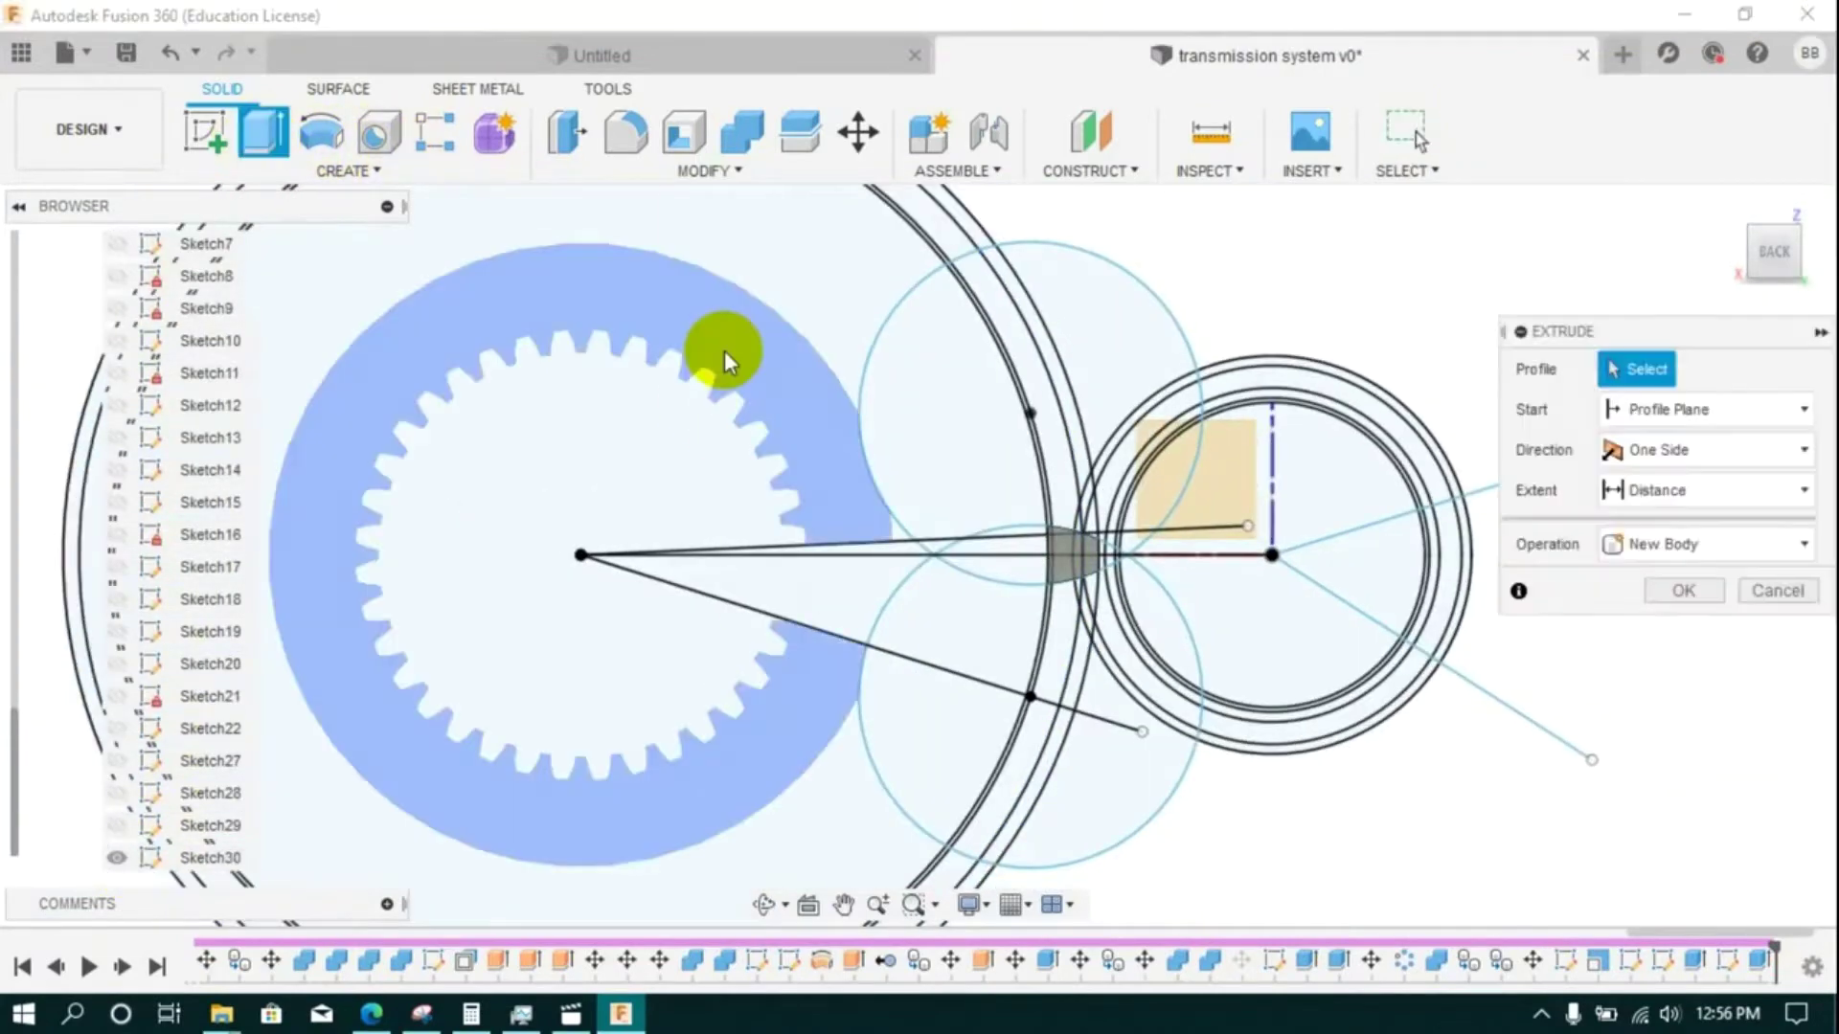
left_click(726, 349)
left_click(661, 429)
left_click(921, 431)
left_click(878, 466)
left_click(859, 590)
left_click(989, 535)
left_click_drag(966, 613, 895, 769)
left_click(837, 555)
left_click(908, 554)
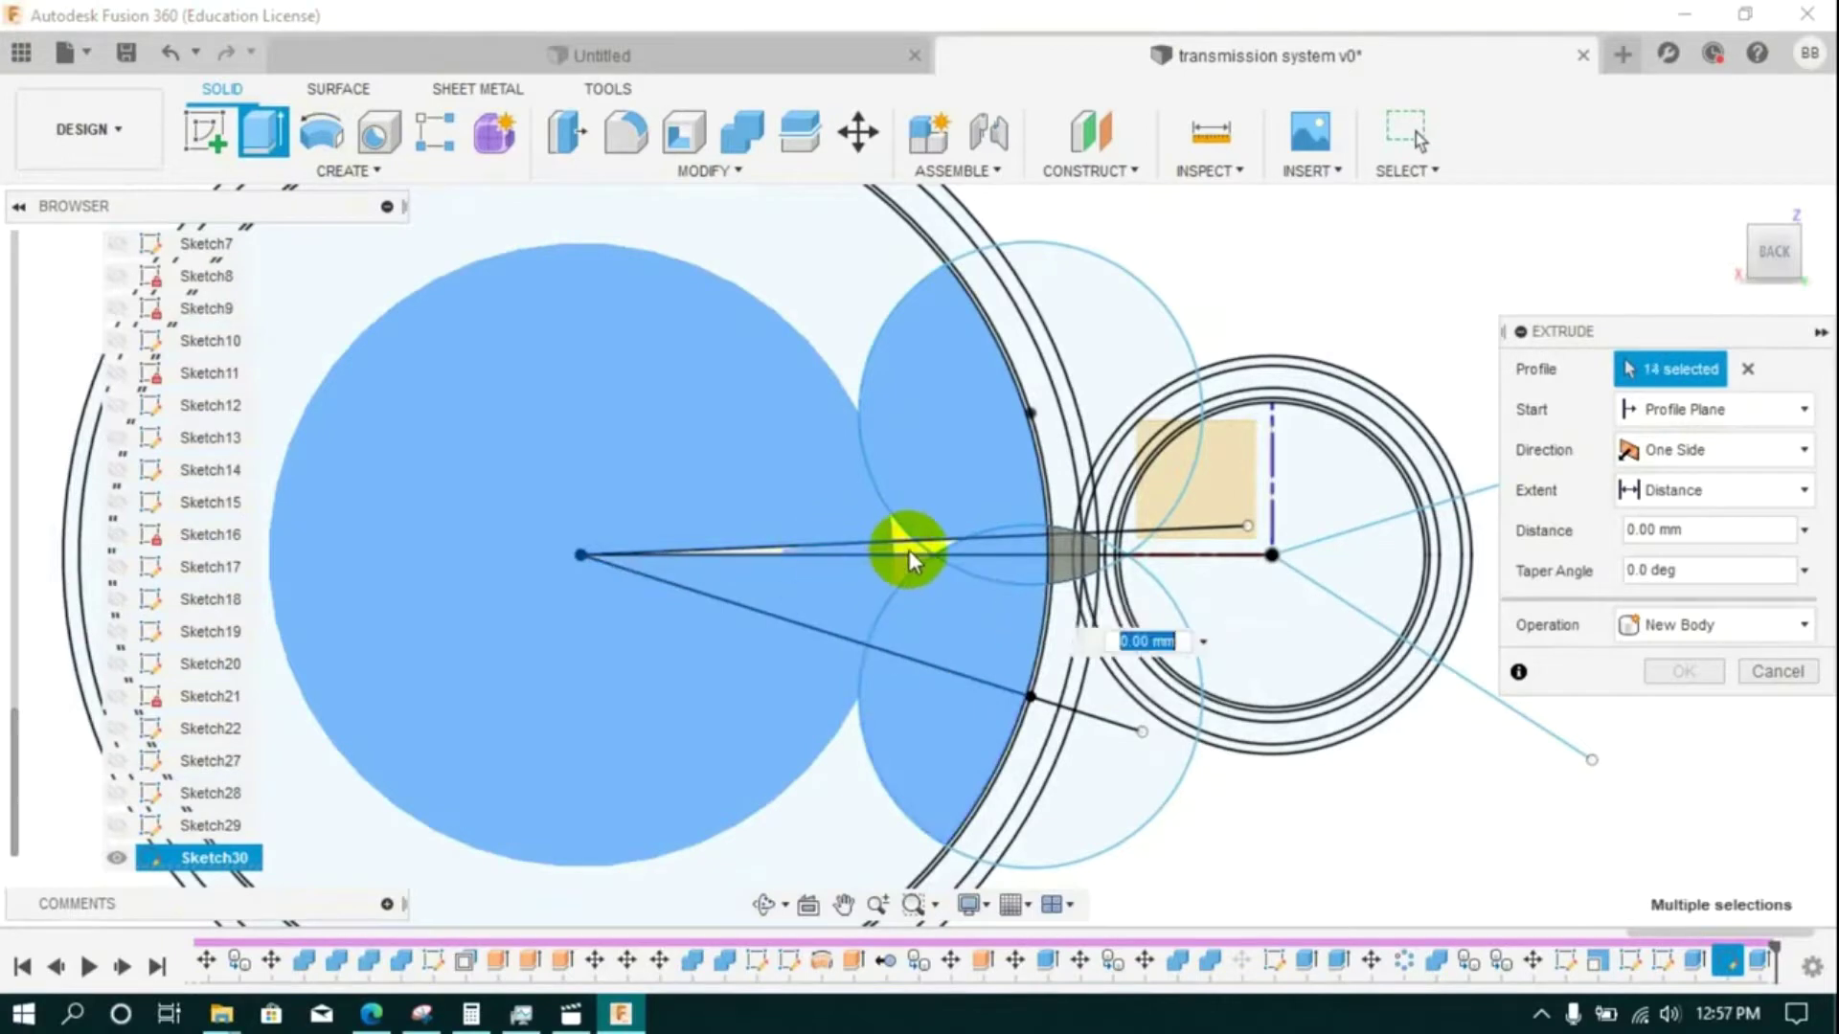
left_click(855, 360)
scroll(916, 419, "down", 3)
scroll(953, 624, "up", 3)
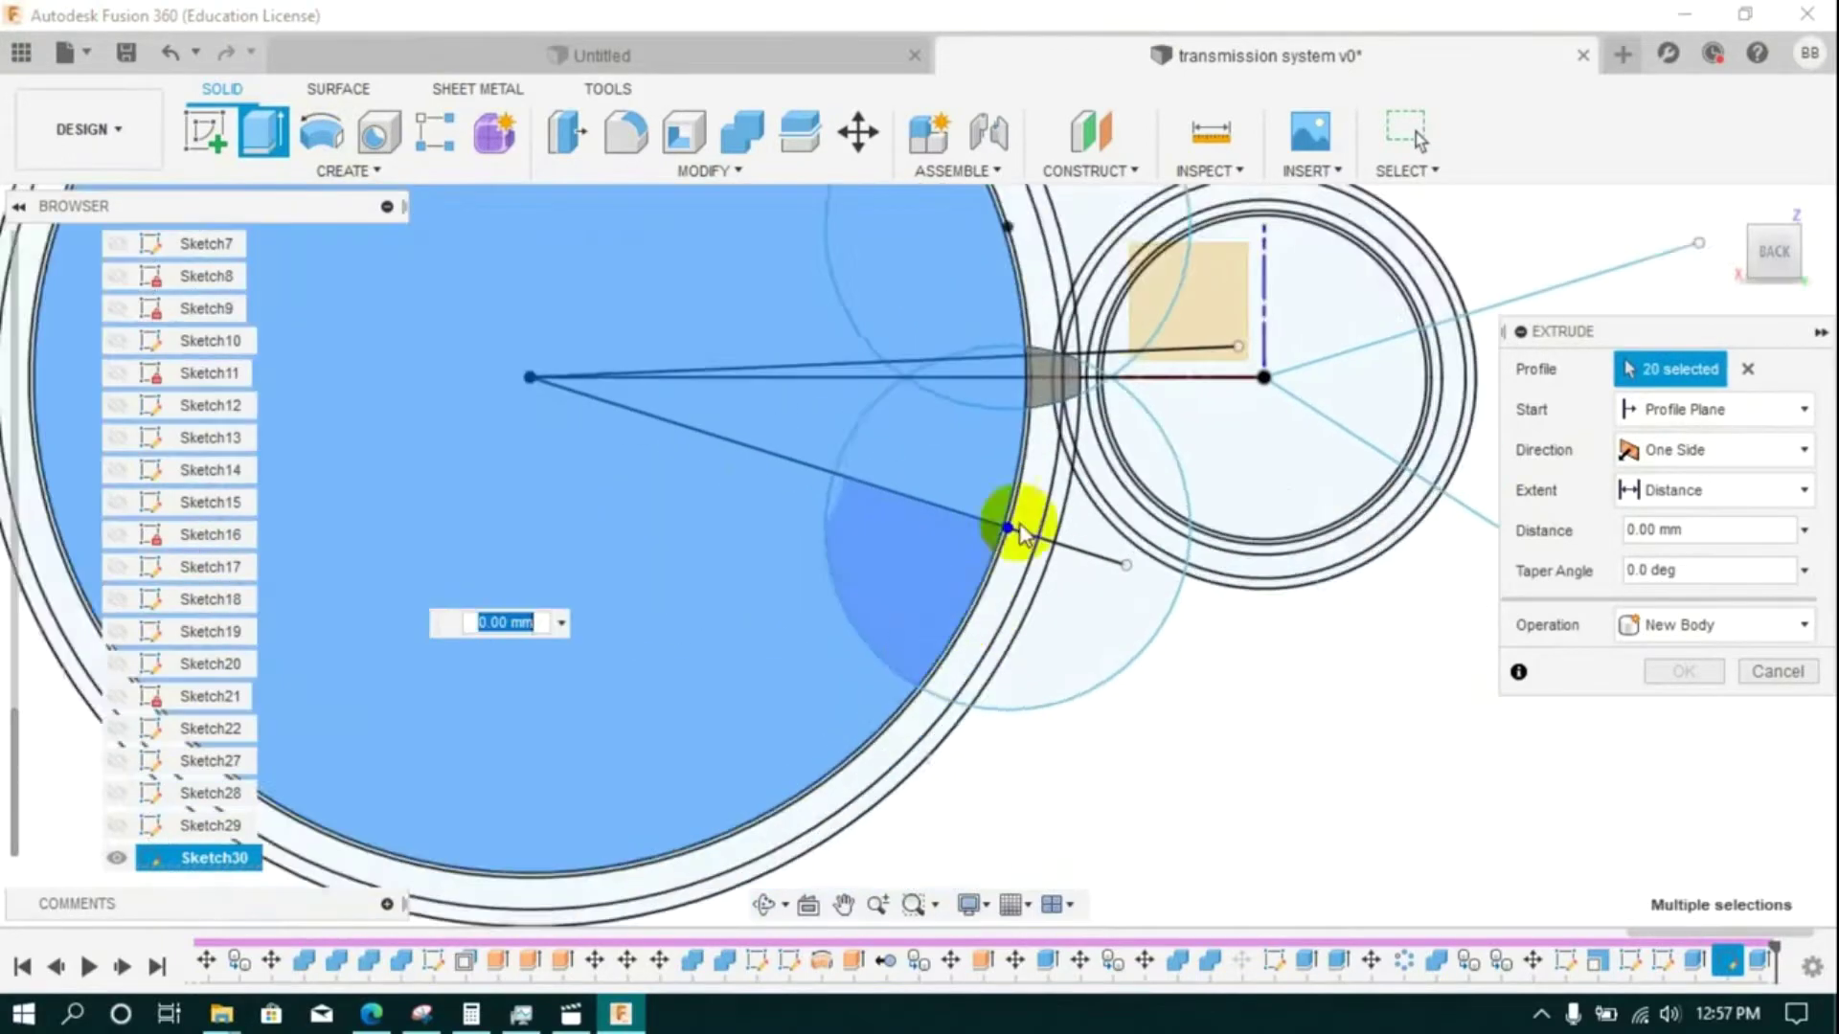
scroll(1043, 443, "down", 3)
type("20")
left_click(1715, 626)
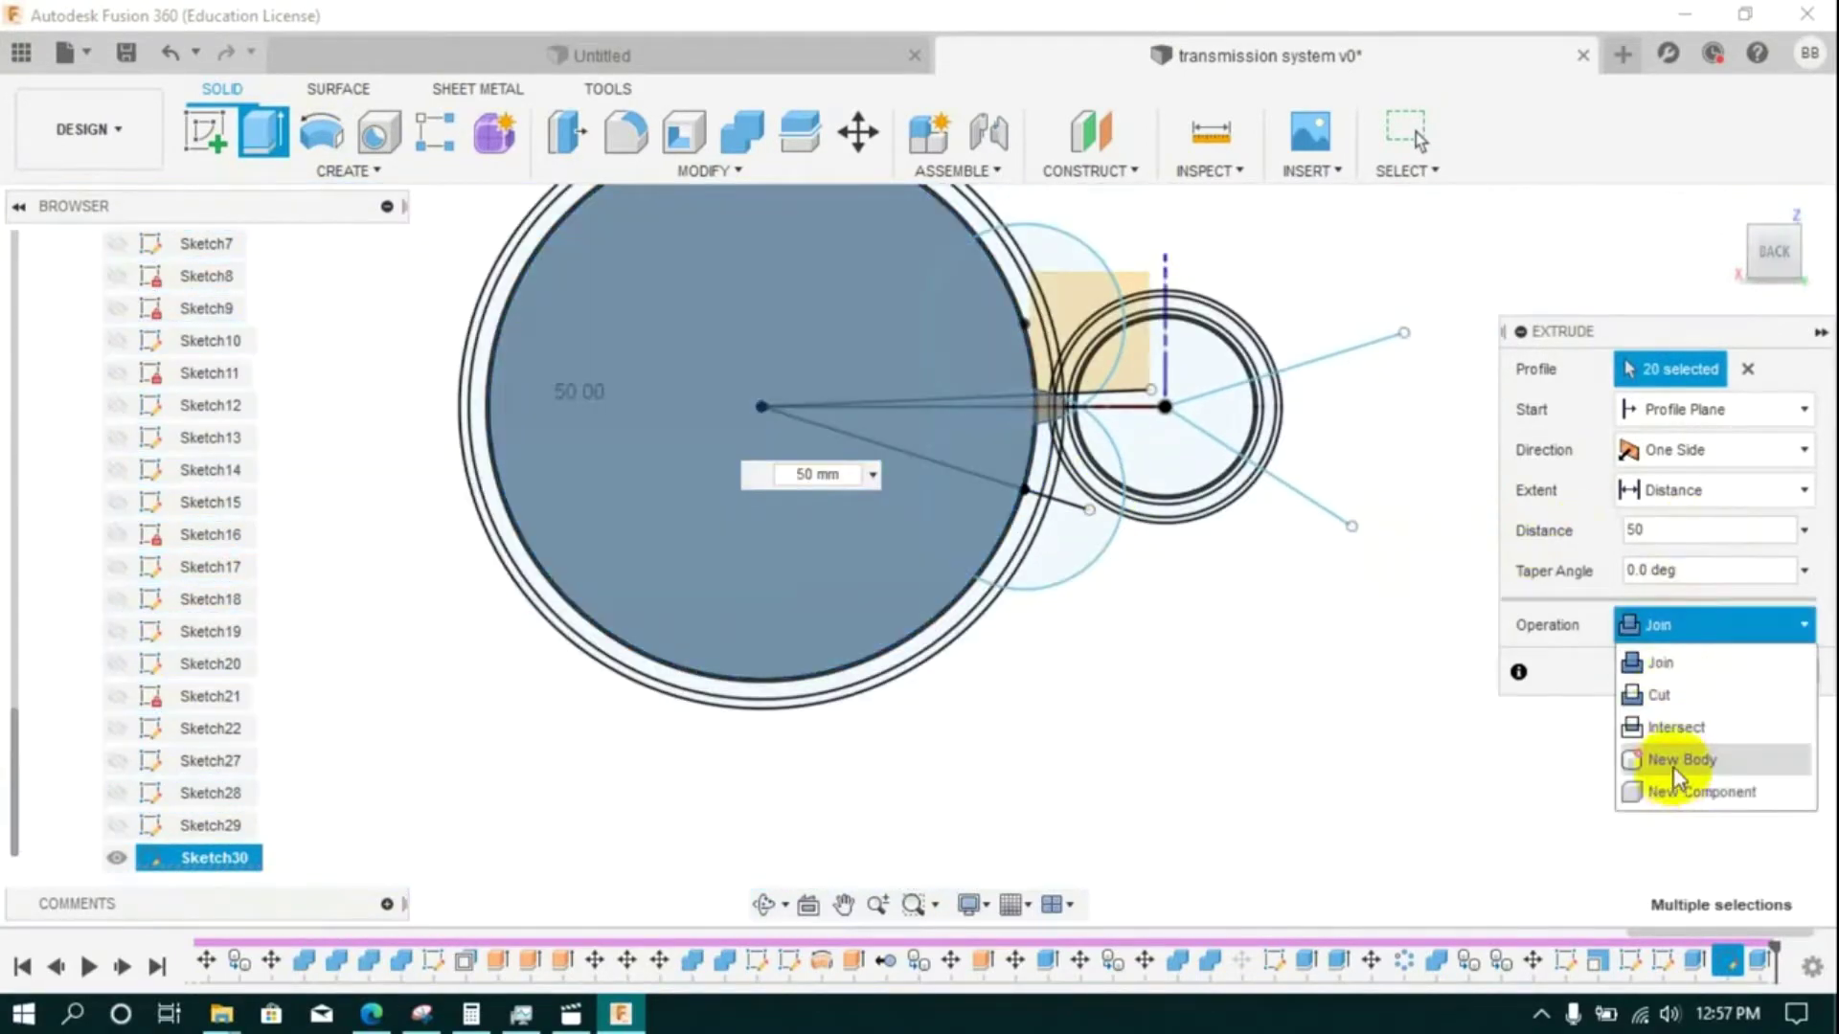
left_click(1672, 763)
left_click(1684, 672)
- Rotate the tooth body 6 degrees about the large gear's centre without making a copy
scroll(1164, 412, "up", 3)
scroll(1035, 421, "up", 3)
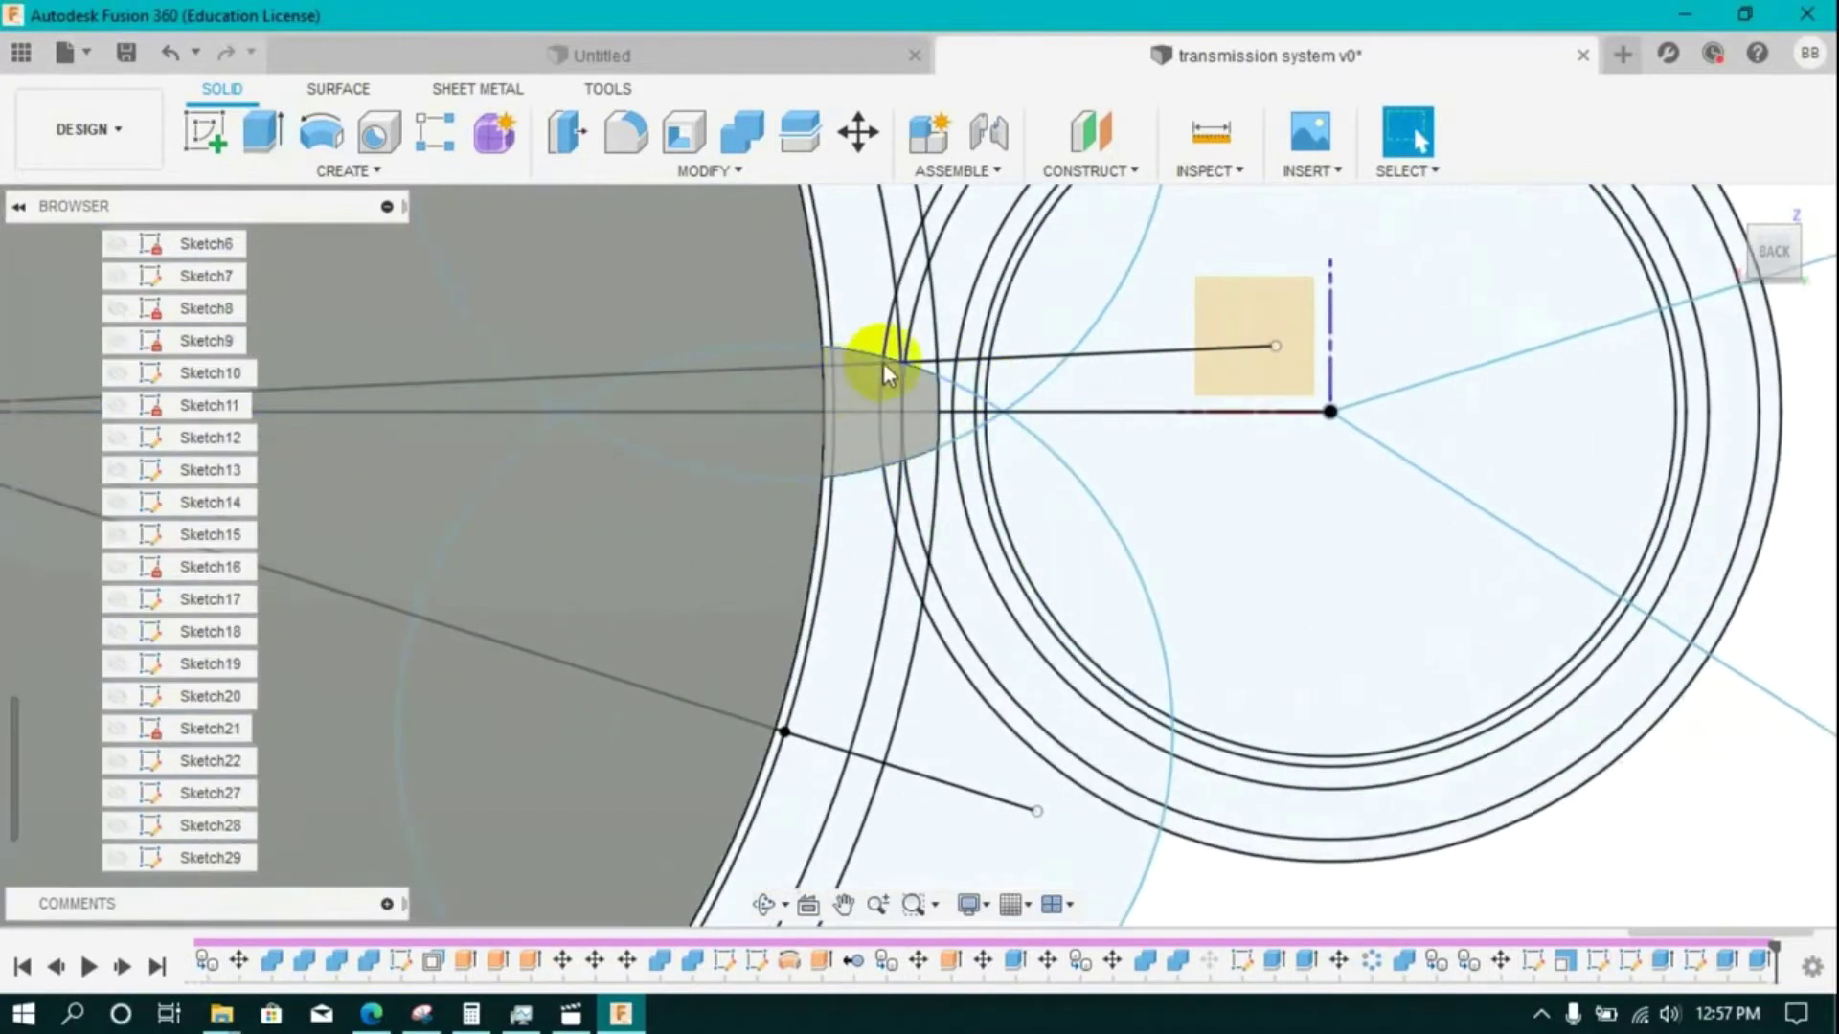
scroll(977, 422, "down", 3)
scroll(988, 447, "down", 1)
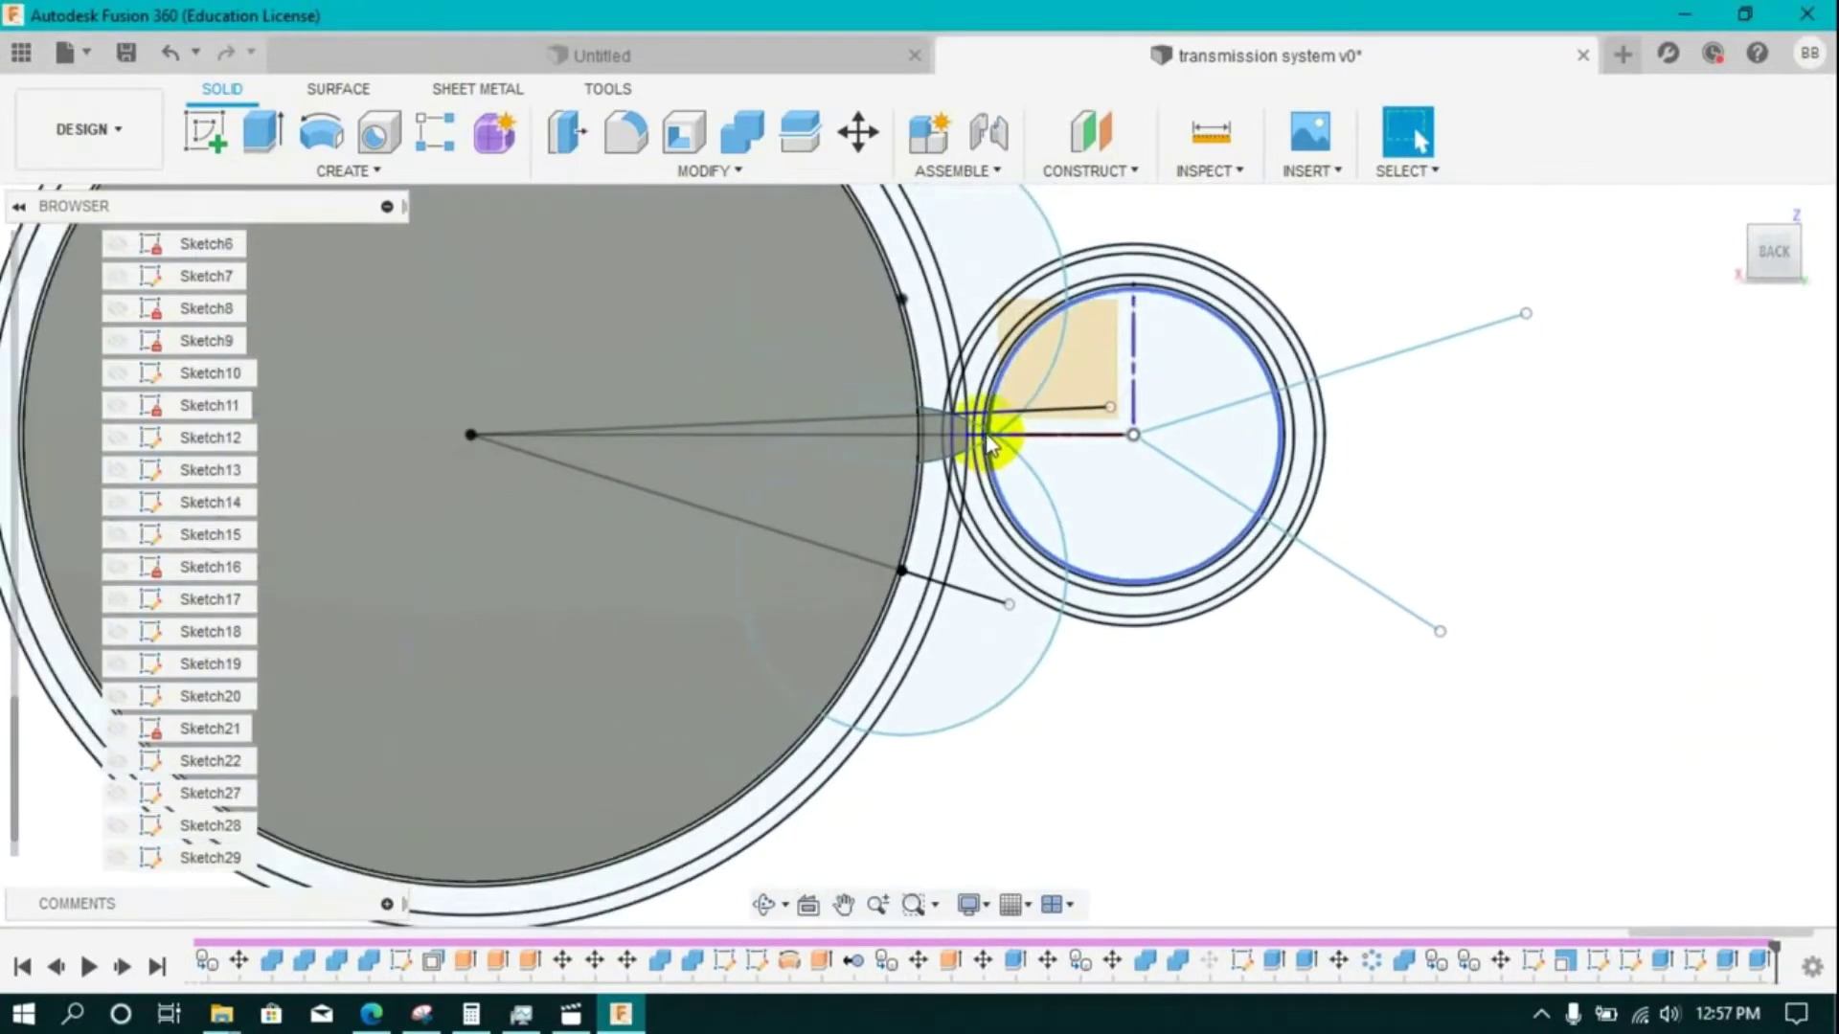
left_click(858, 132)
left_click(937, 439)
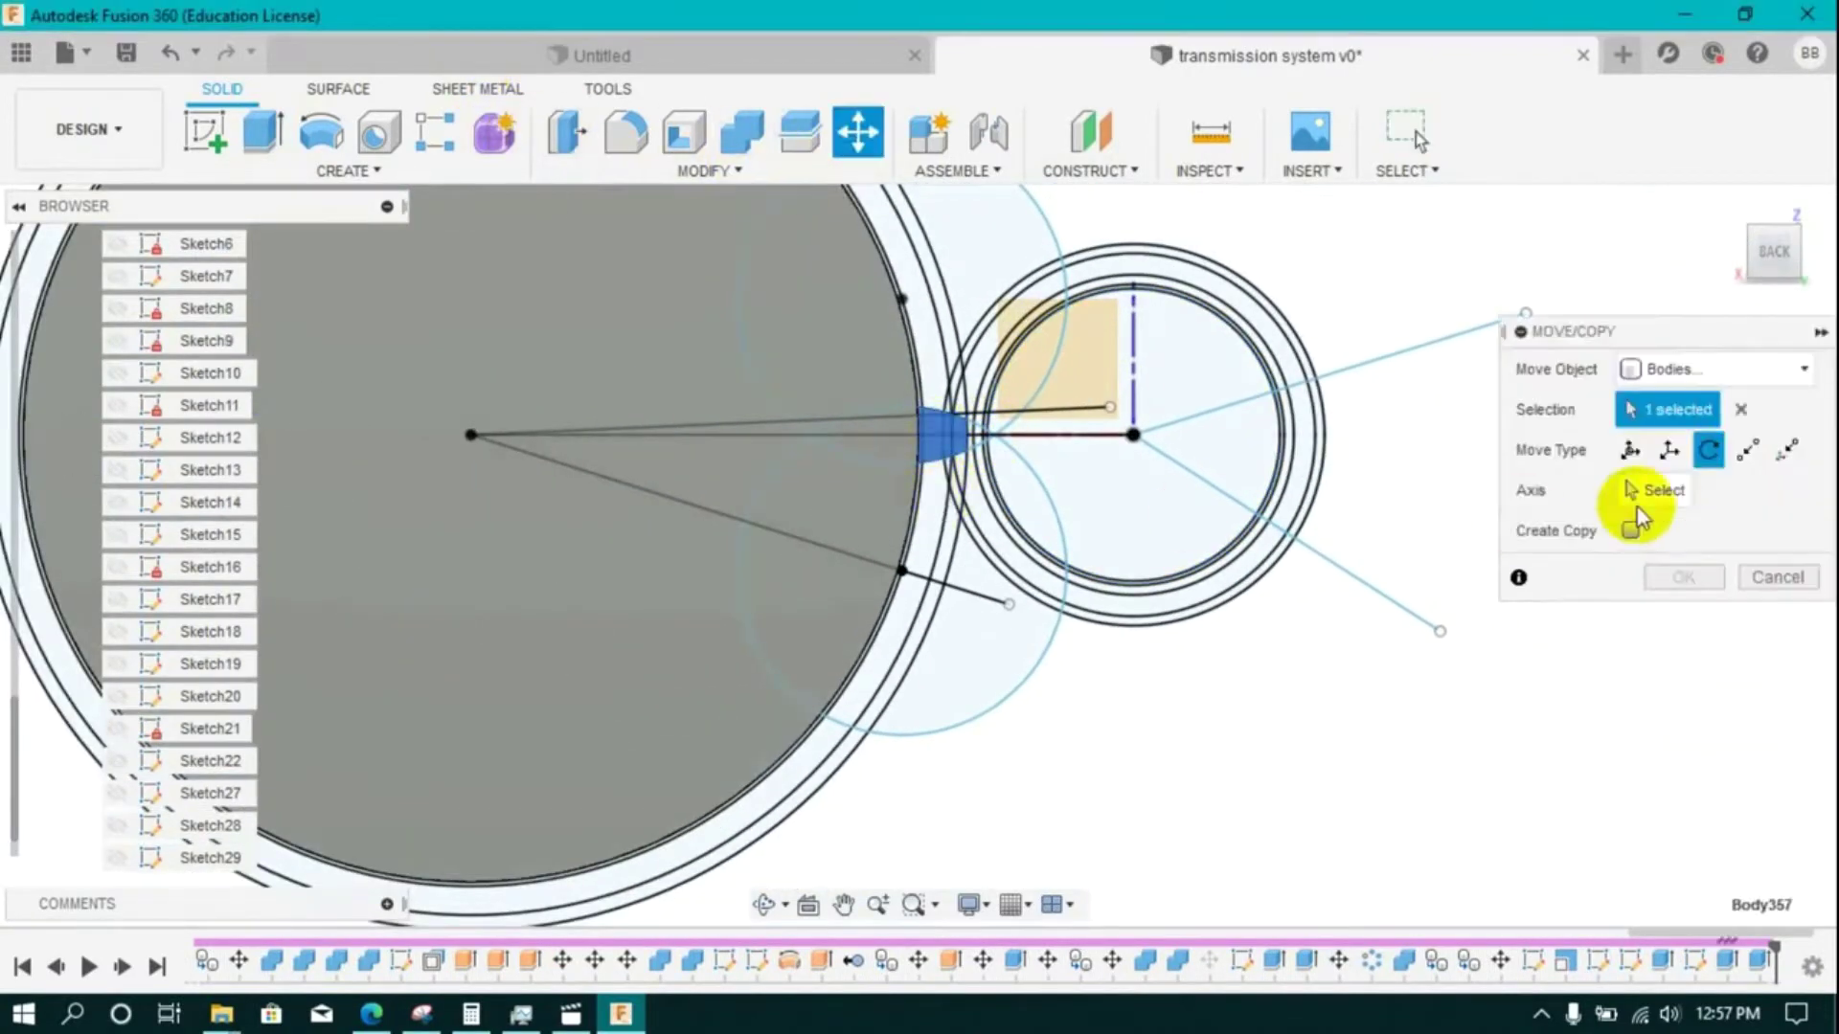
left_click(886, 640)
left_click_drag(476, 296, 487, 299)
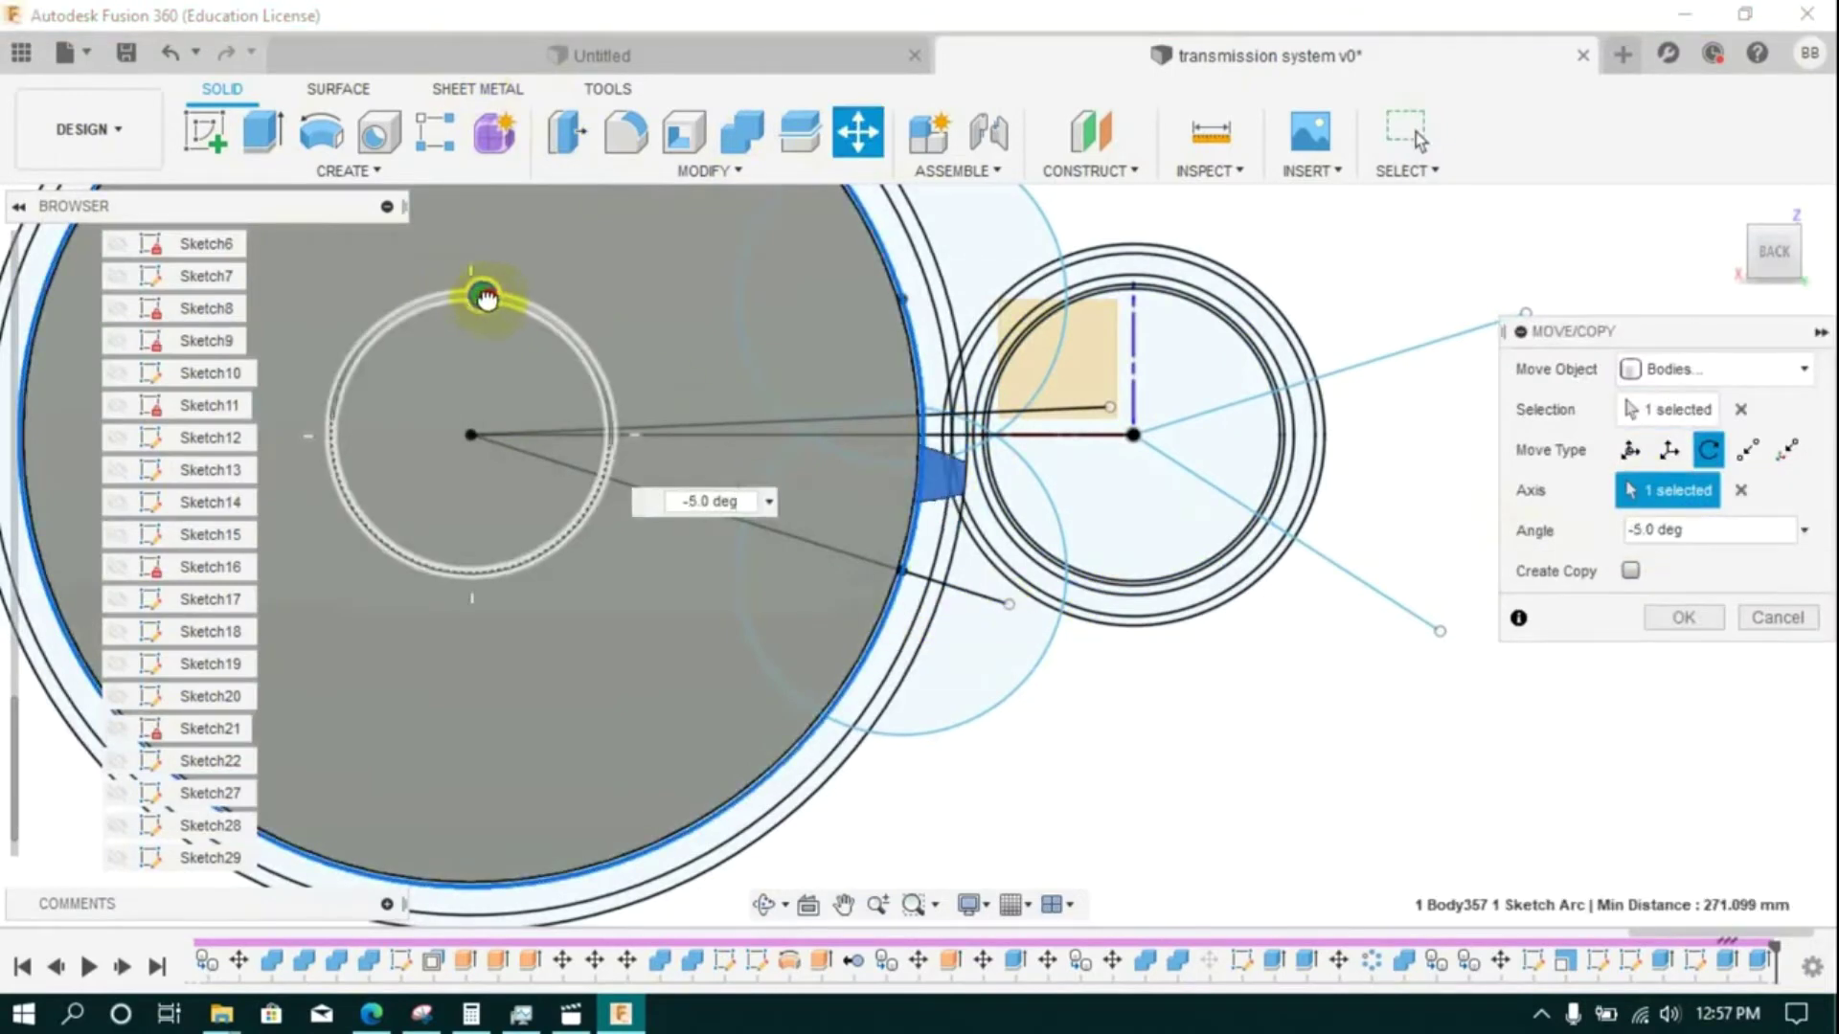
left_click(1713, 531)
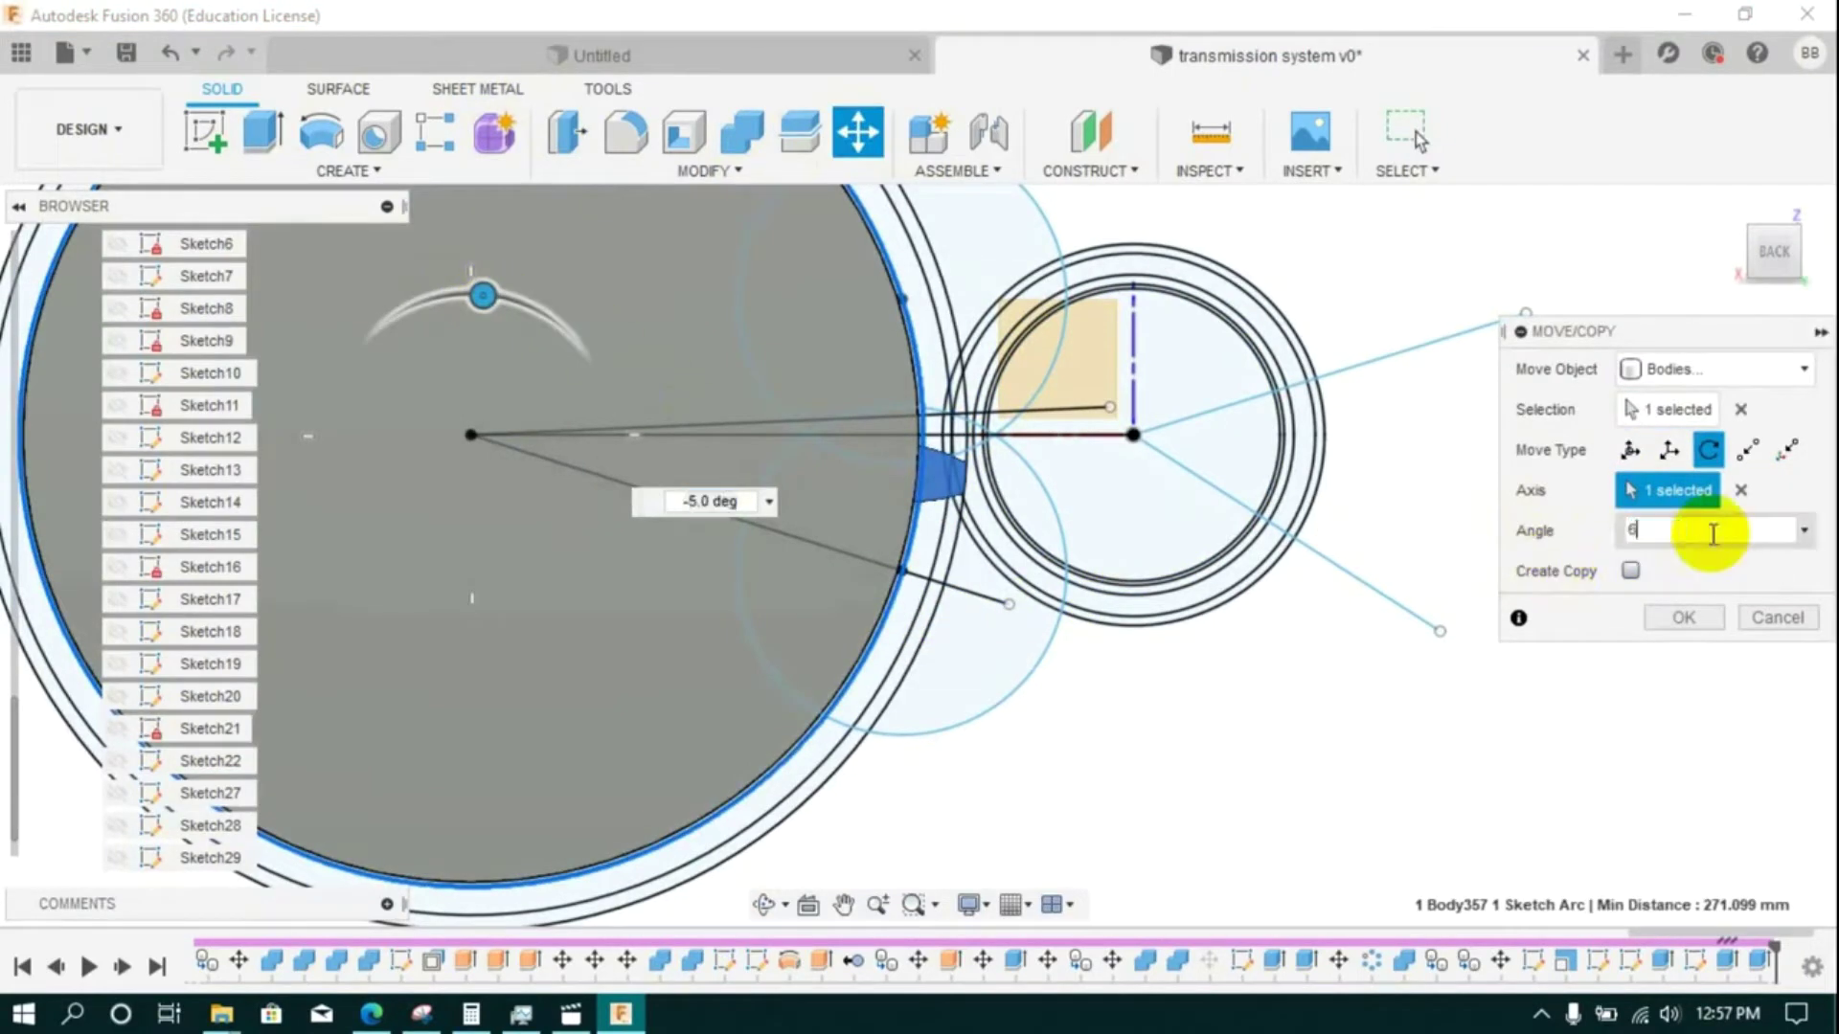
type("6")
key("Return")
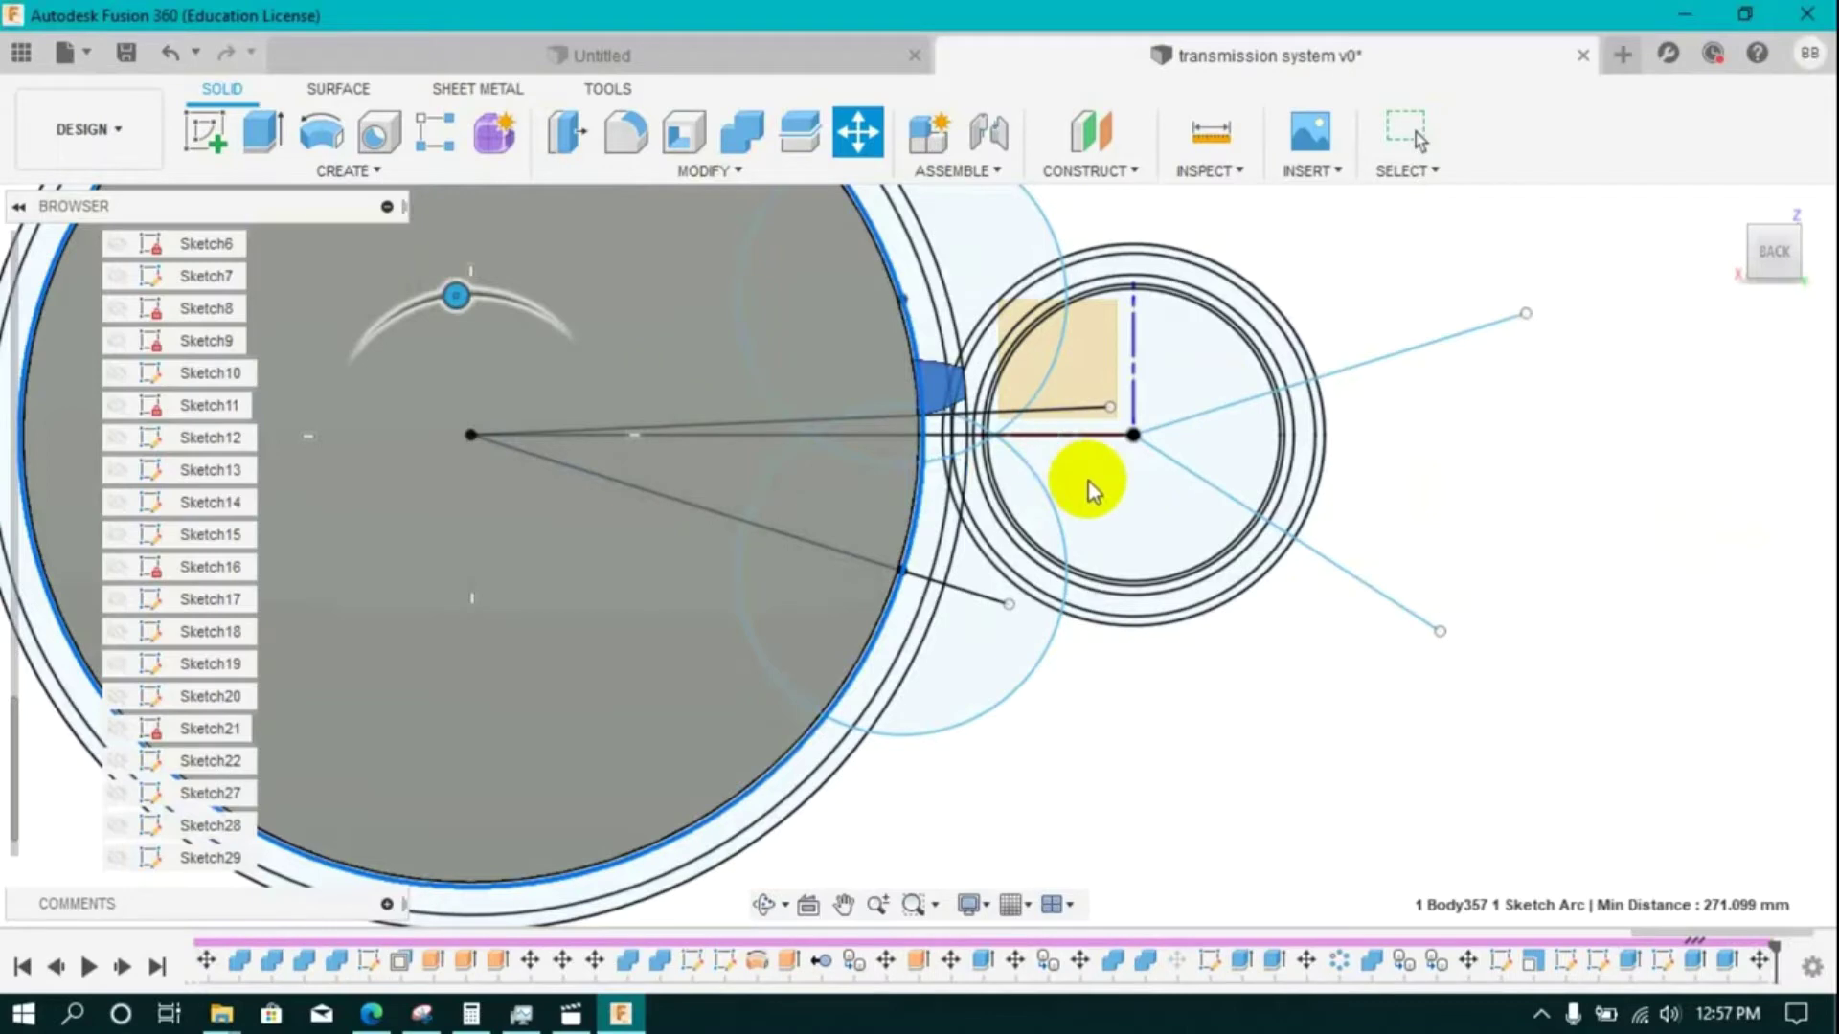
- Move the free endpoints of the small gear's two light-blue radial lines over to the large gear's rim
scroll(1085, 479, "up", 4)
scroll(961, 445, "down", 4)
mouse_move(1561, 305)
left_mouse_down()
mouse_move(936, 422)
mouse_move(905, 527)
left_mouse_up()
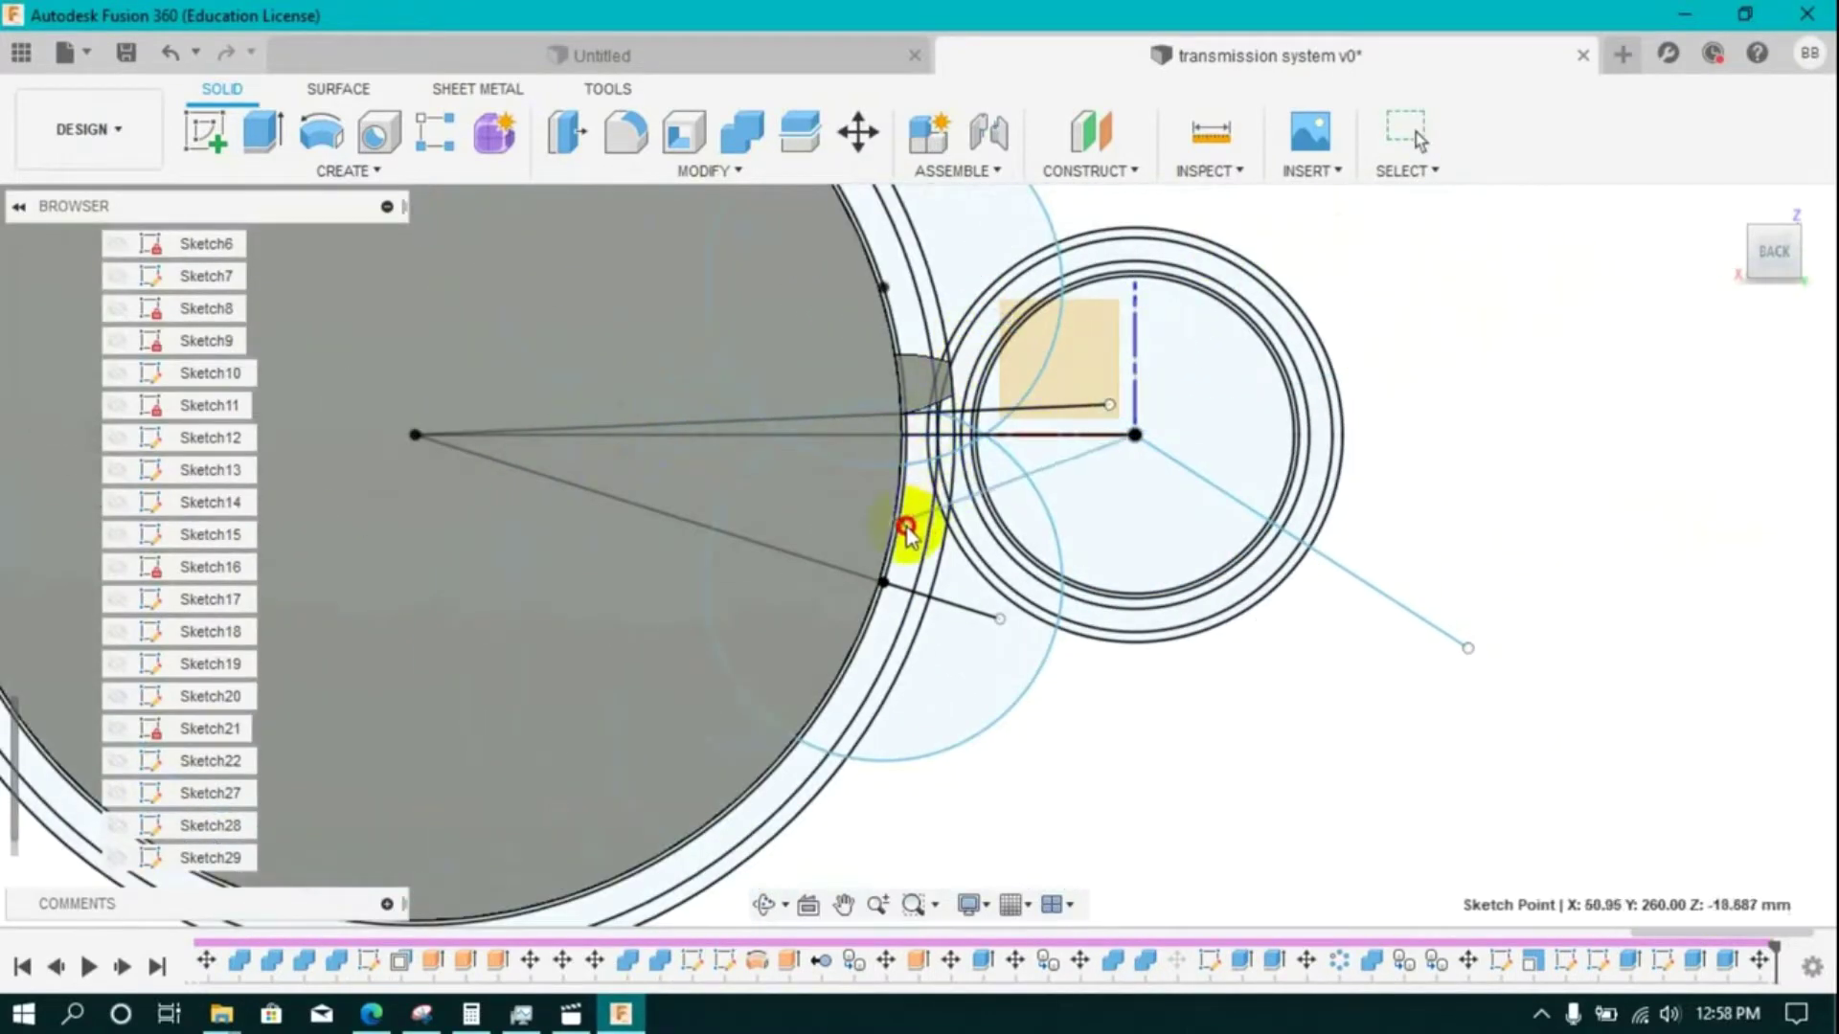
left_click_drag(1470, 652, 881, 354)
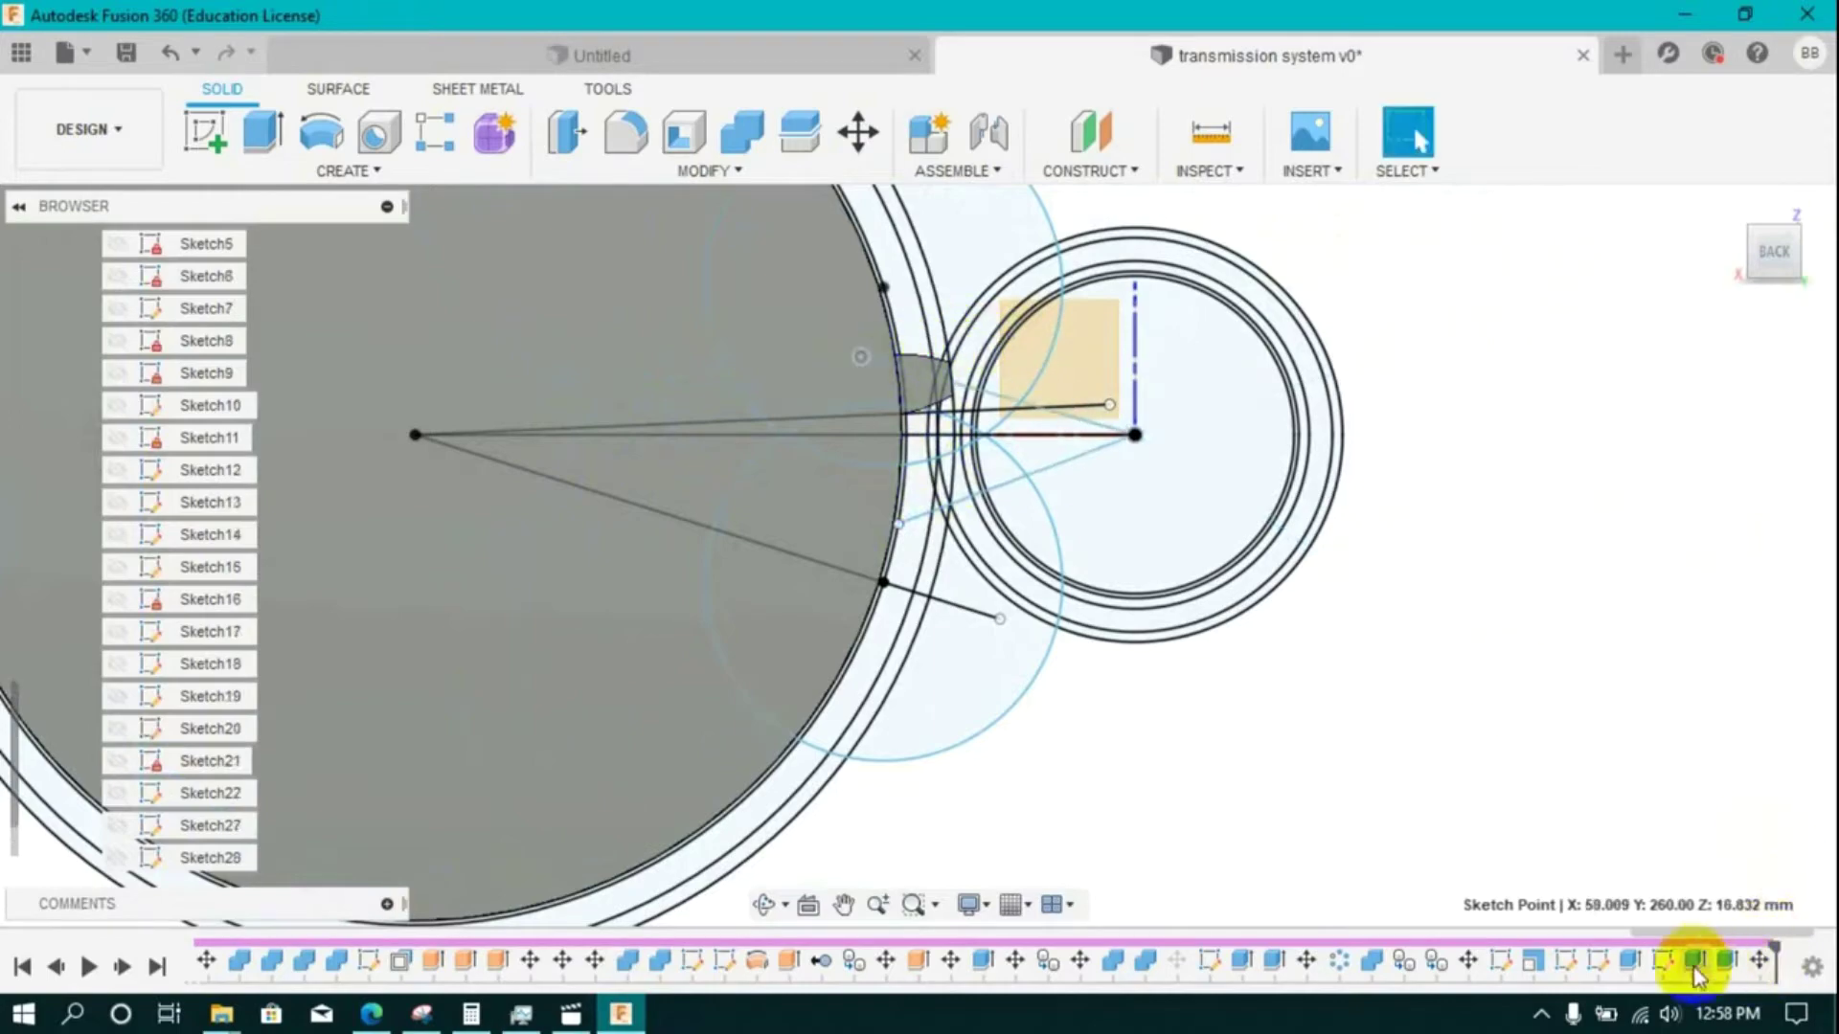
- Reopen Sketch30 to inspect the area where the gears mesh, finish it and hide the sketch
double_click(1662, 962)
scroll(948, 383, "up", 4)
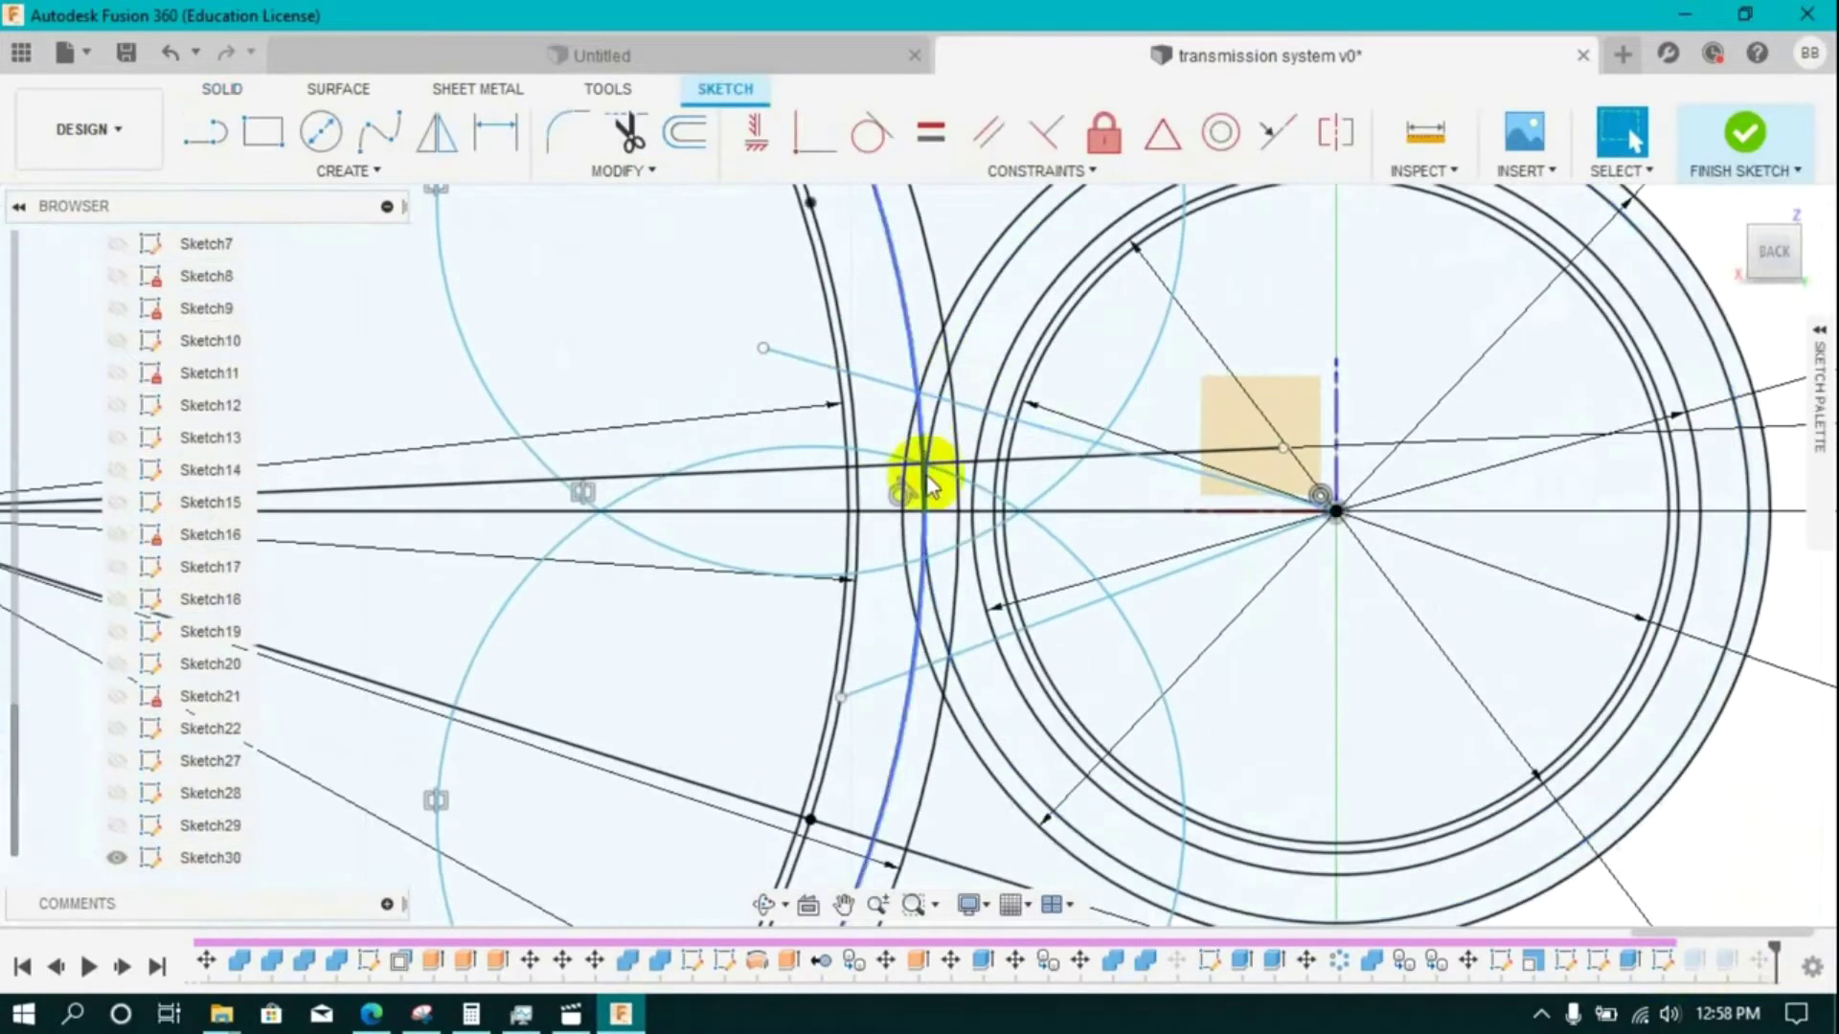
scroll(991, 472, "down", 7)
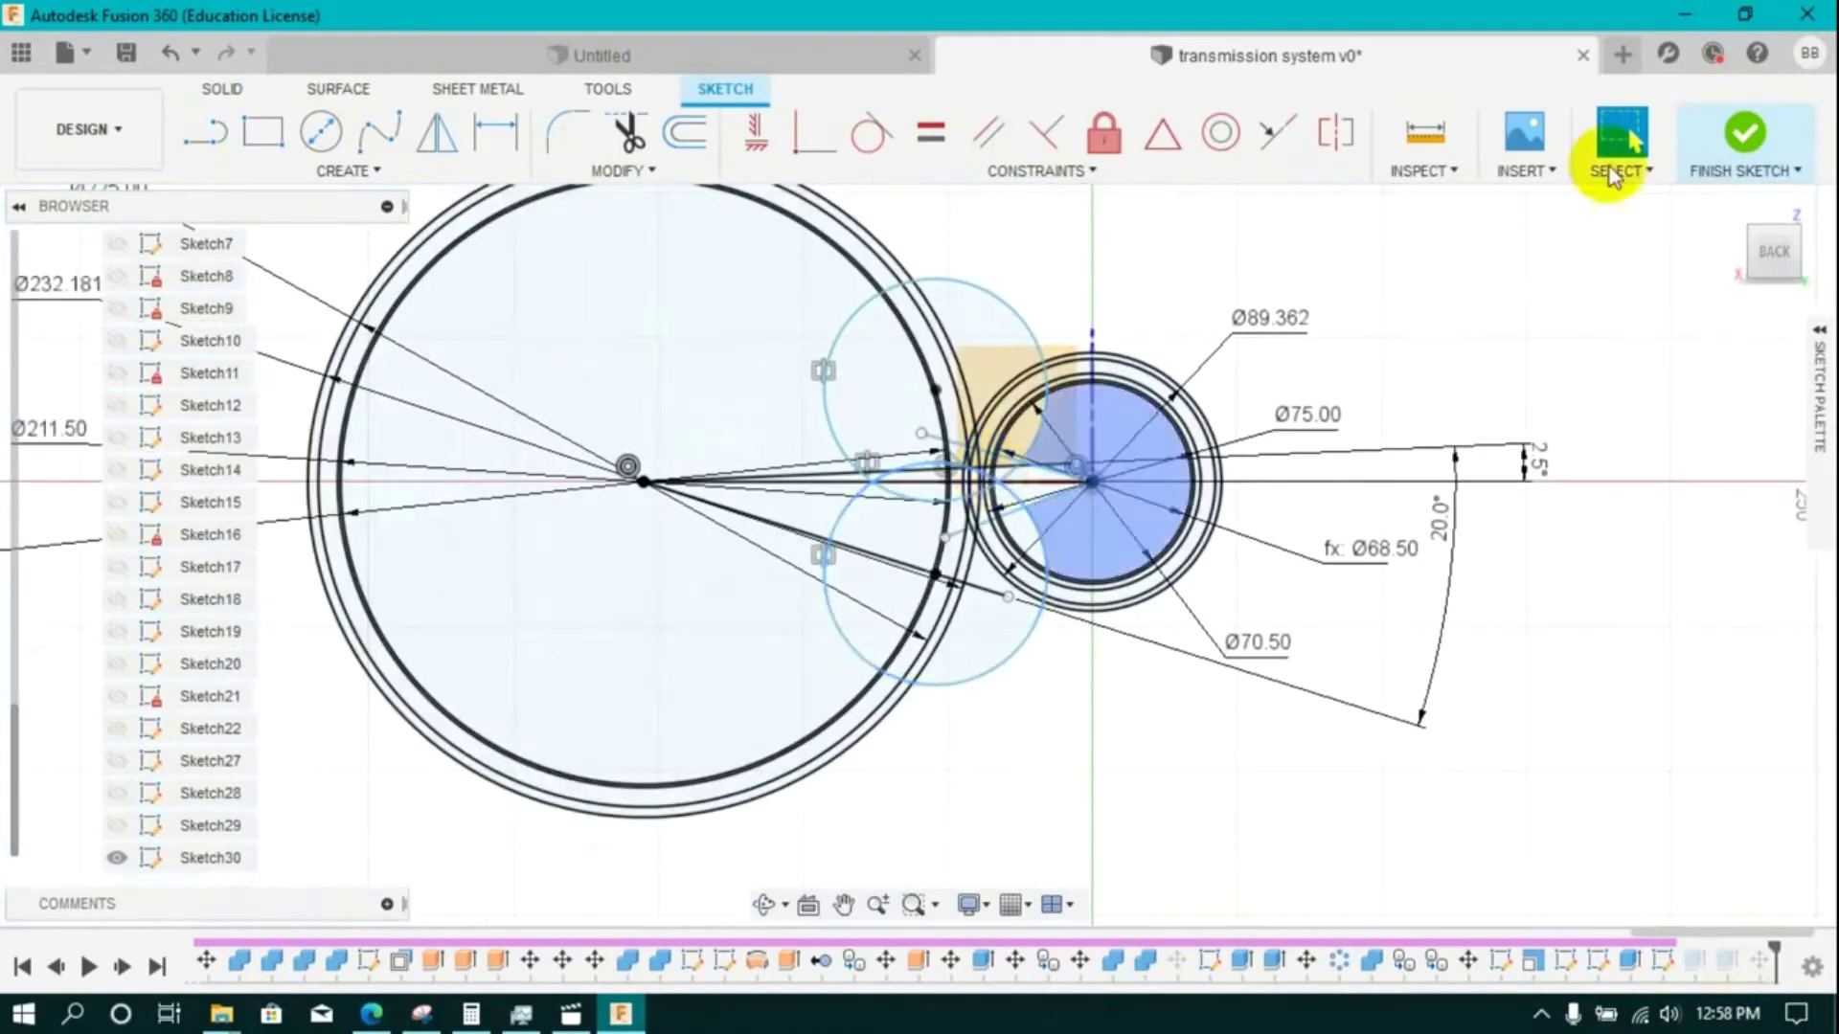
left_click(1743, 134)
left_click(117, 857)
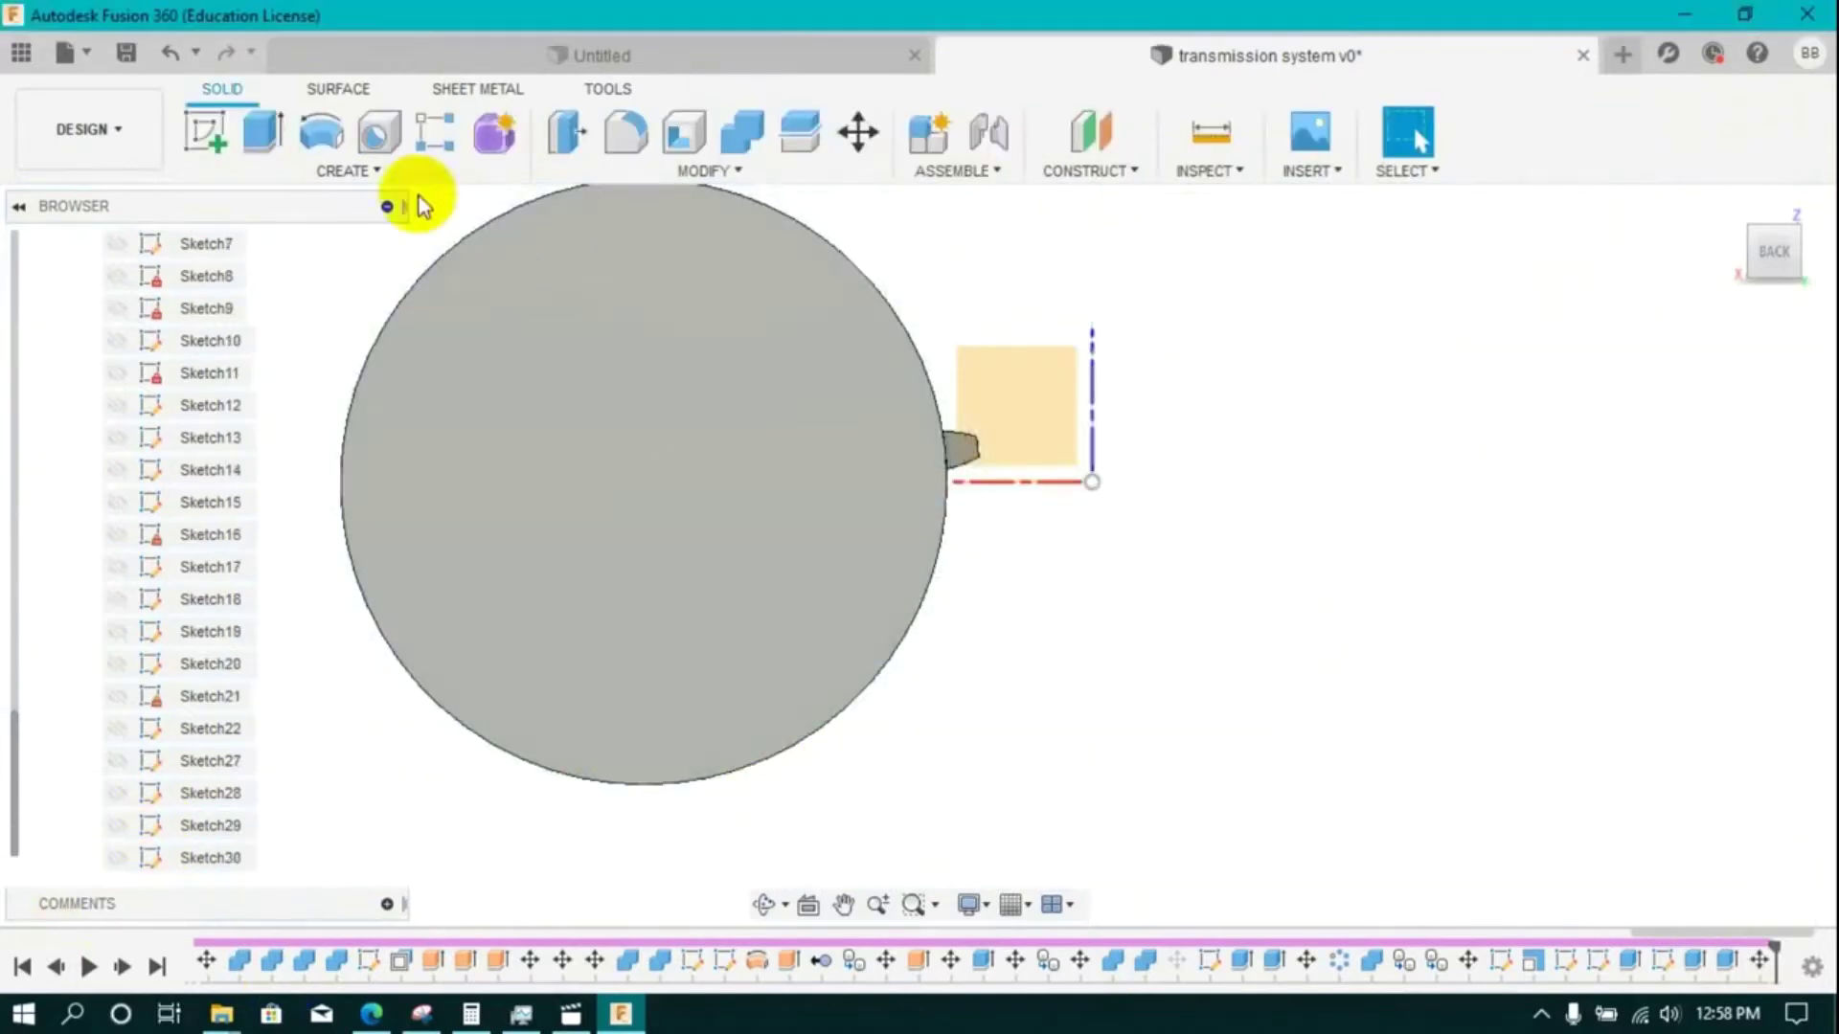
left_click(205, 134)
left_click(1034, 410)
left_click(1743, 134)
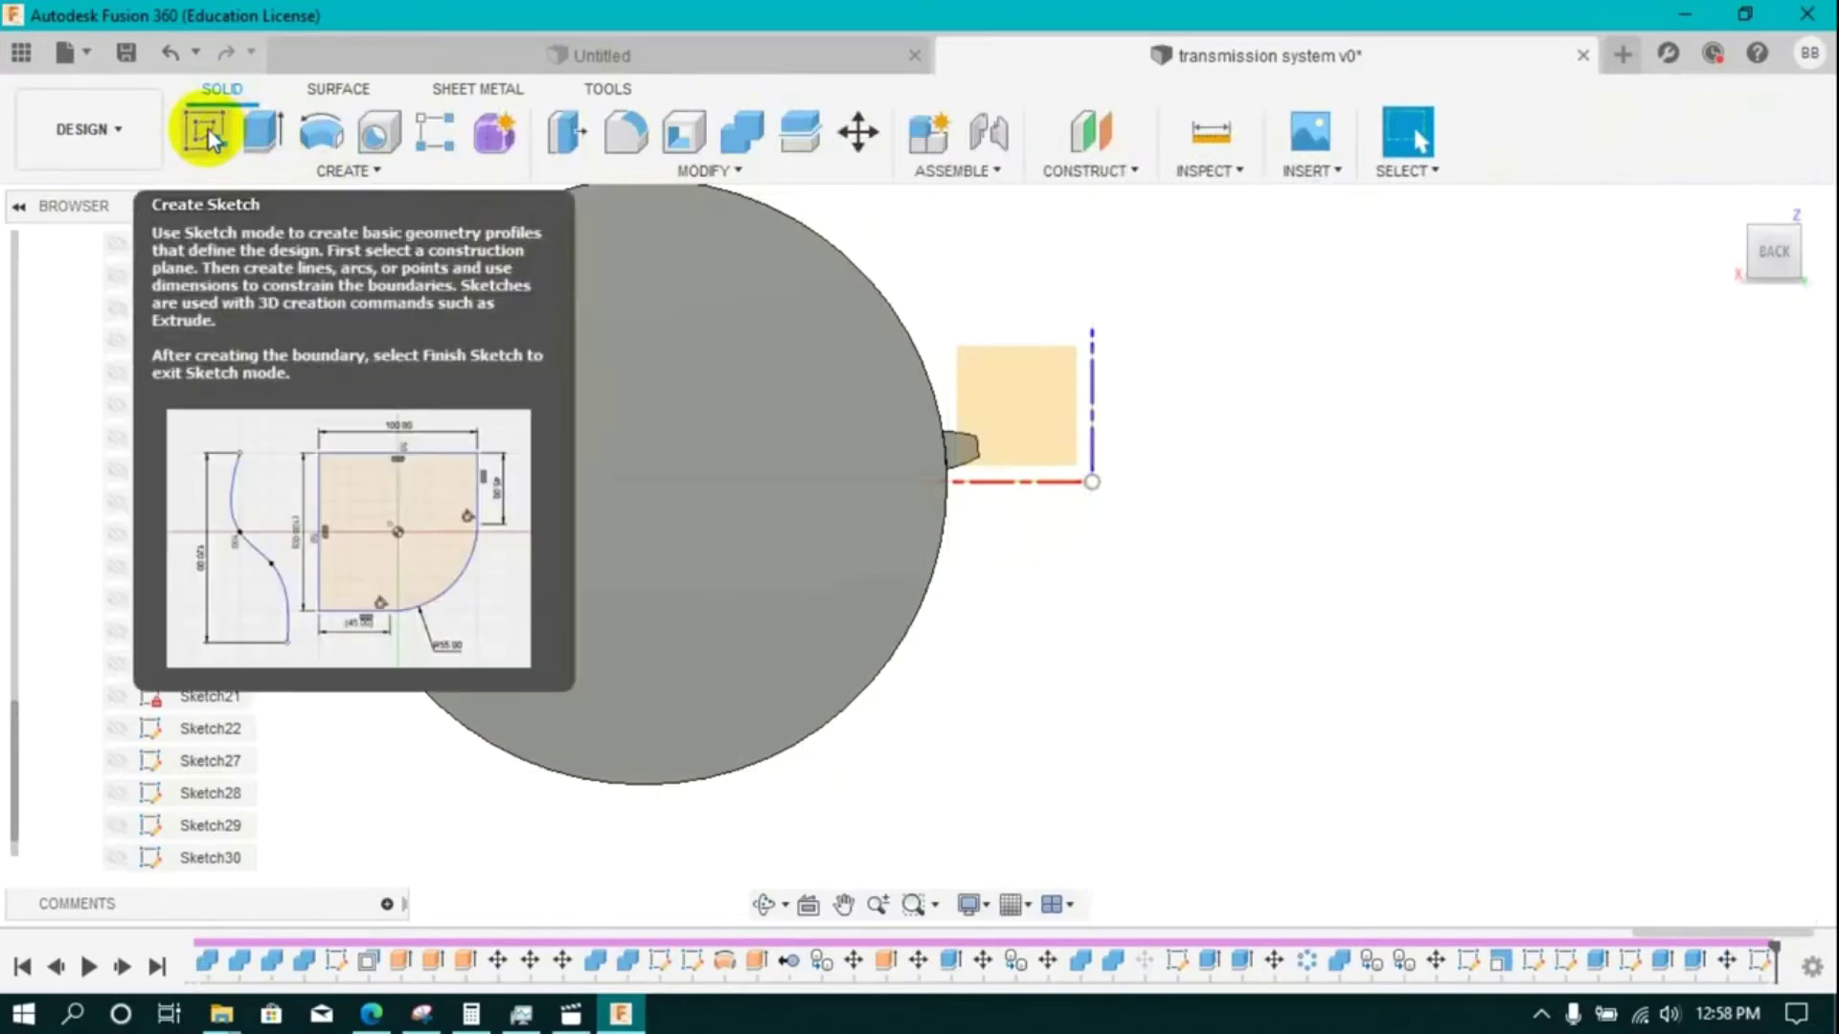
- Start a sketch on the large disk's face and draw four concentric circles of different sizes centred on the origin
left_click(829, 542)
left_click(263, 141)
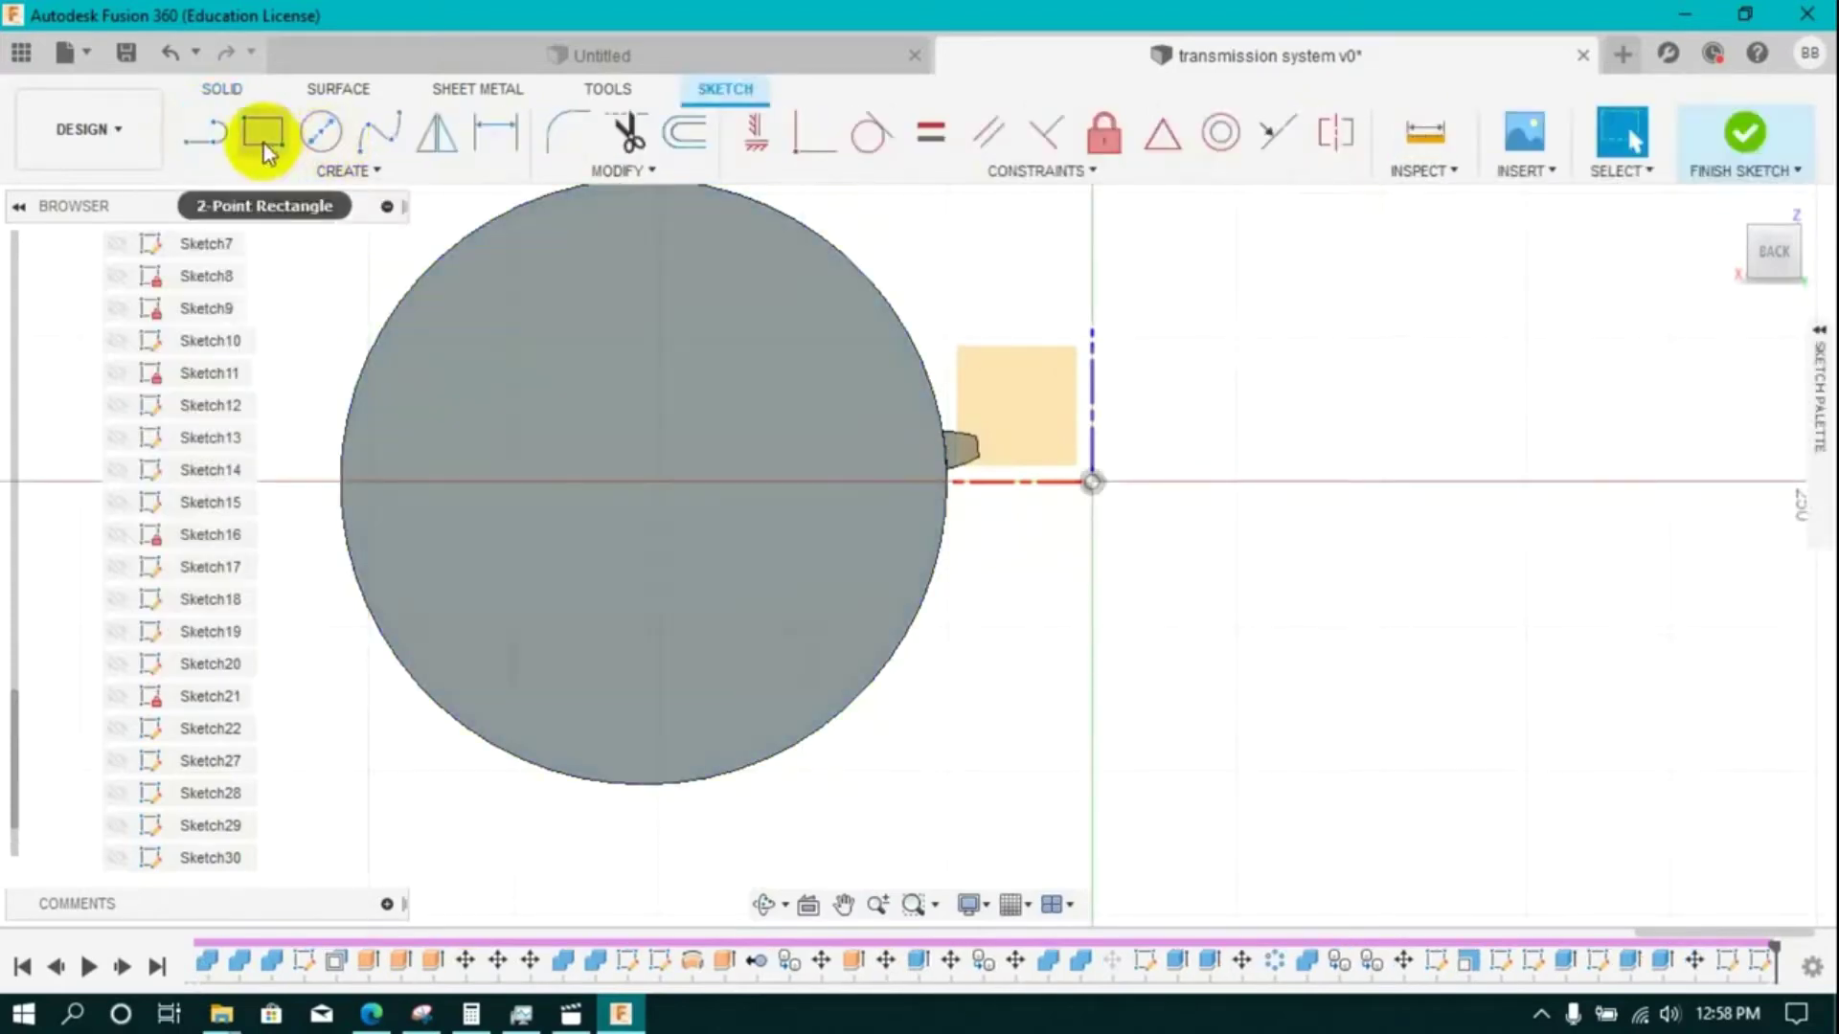
left_click(335, 136)
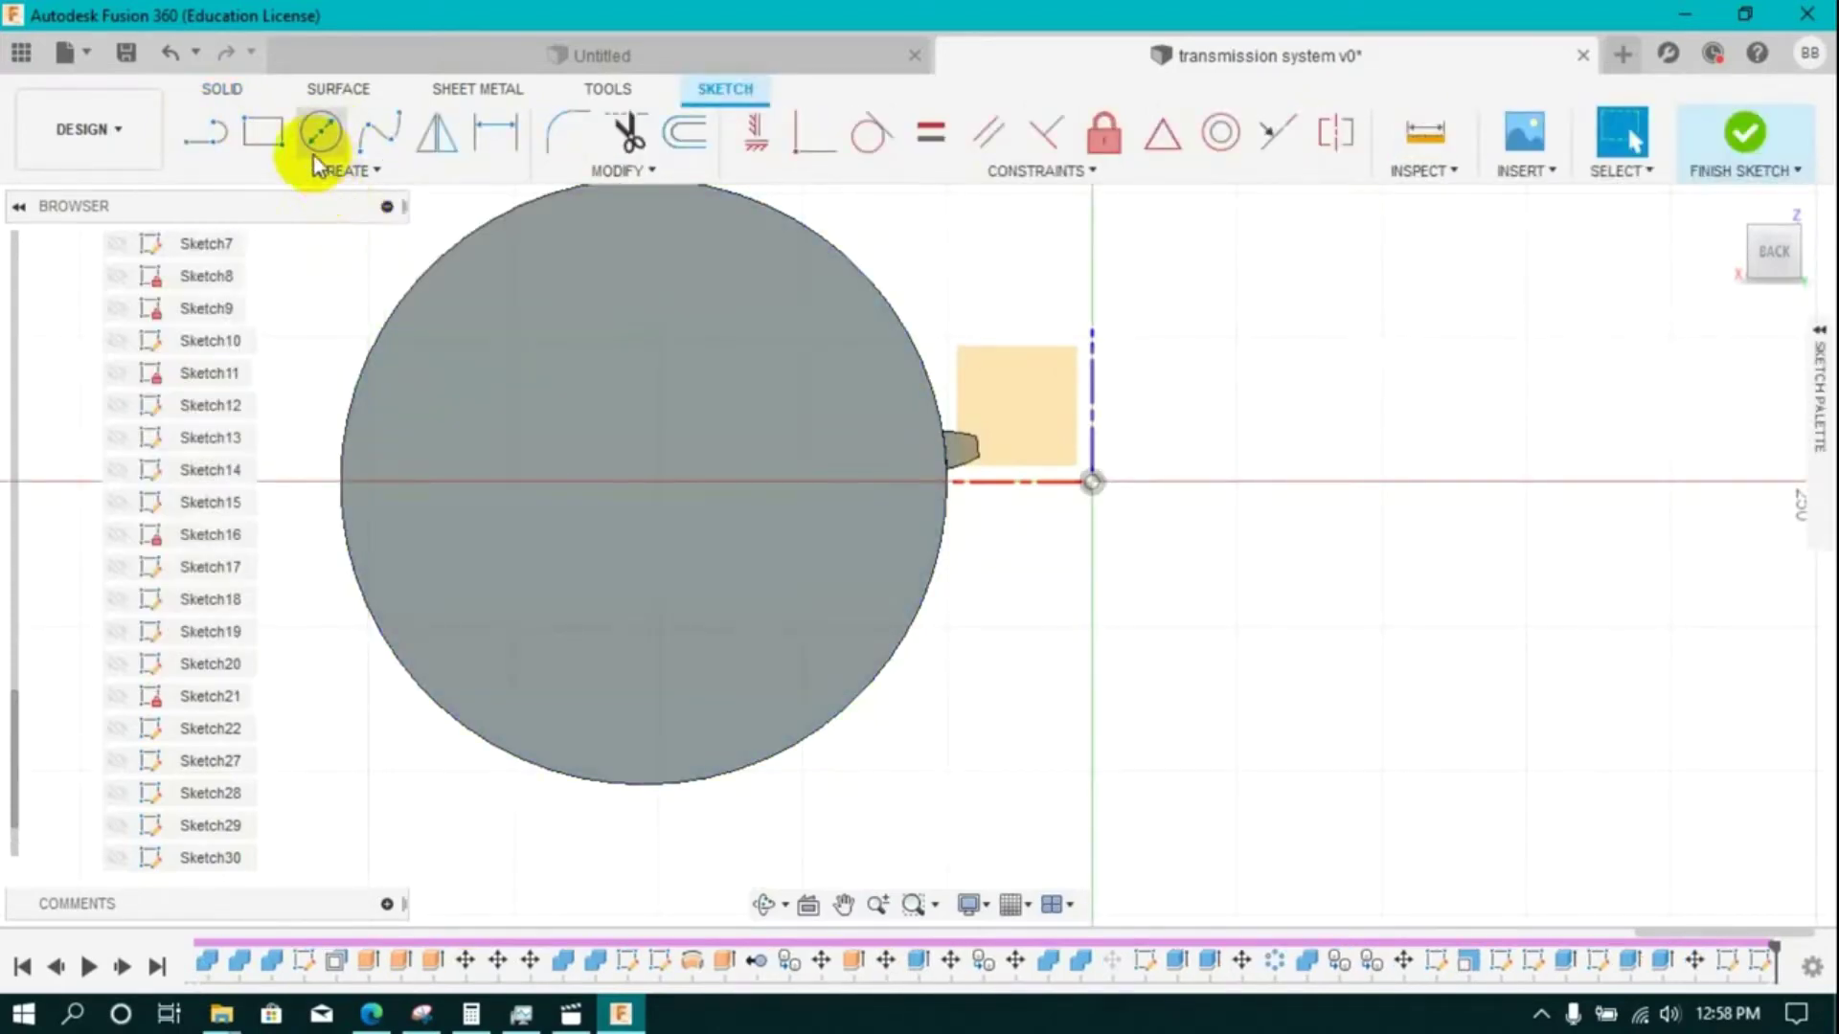
left_click(1092, 482)
left_click(982, 522)
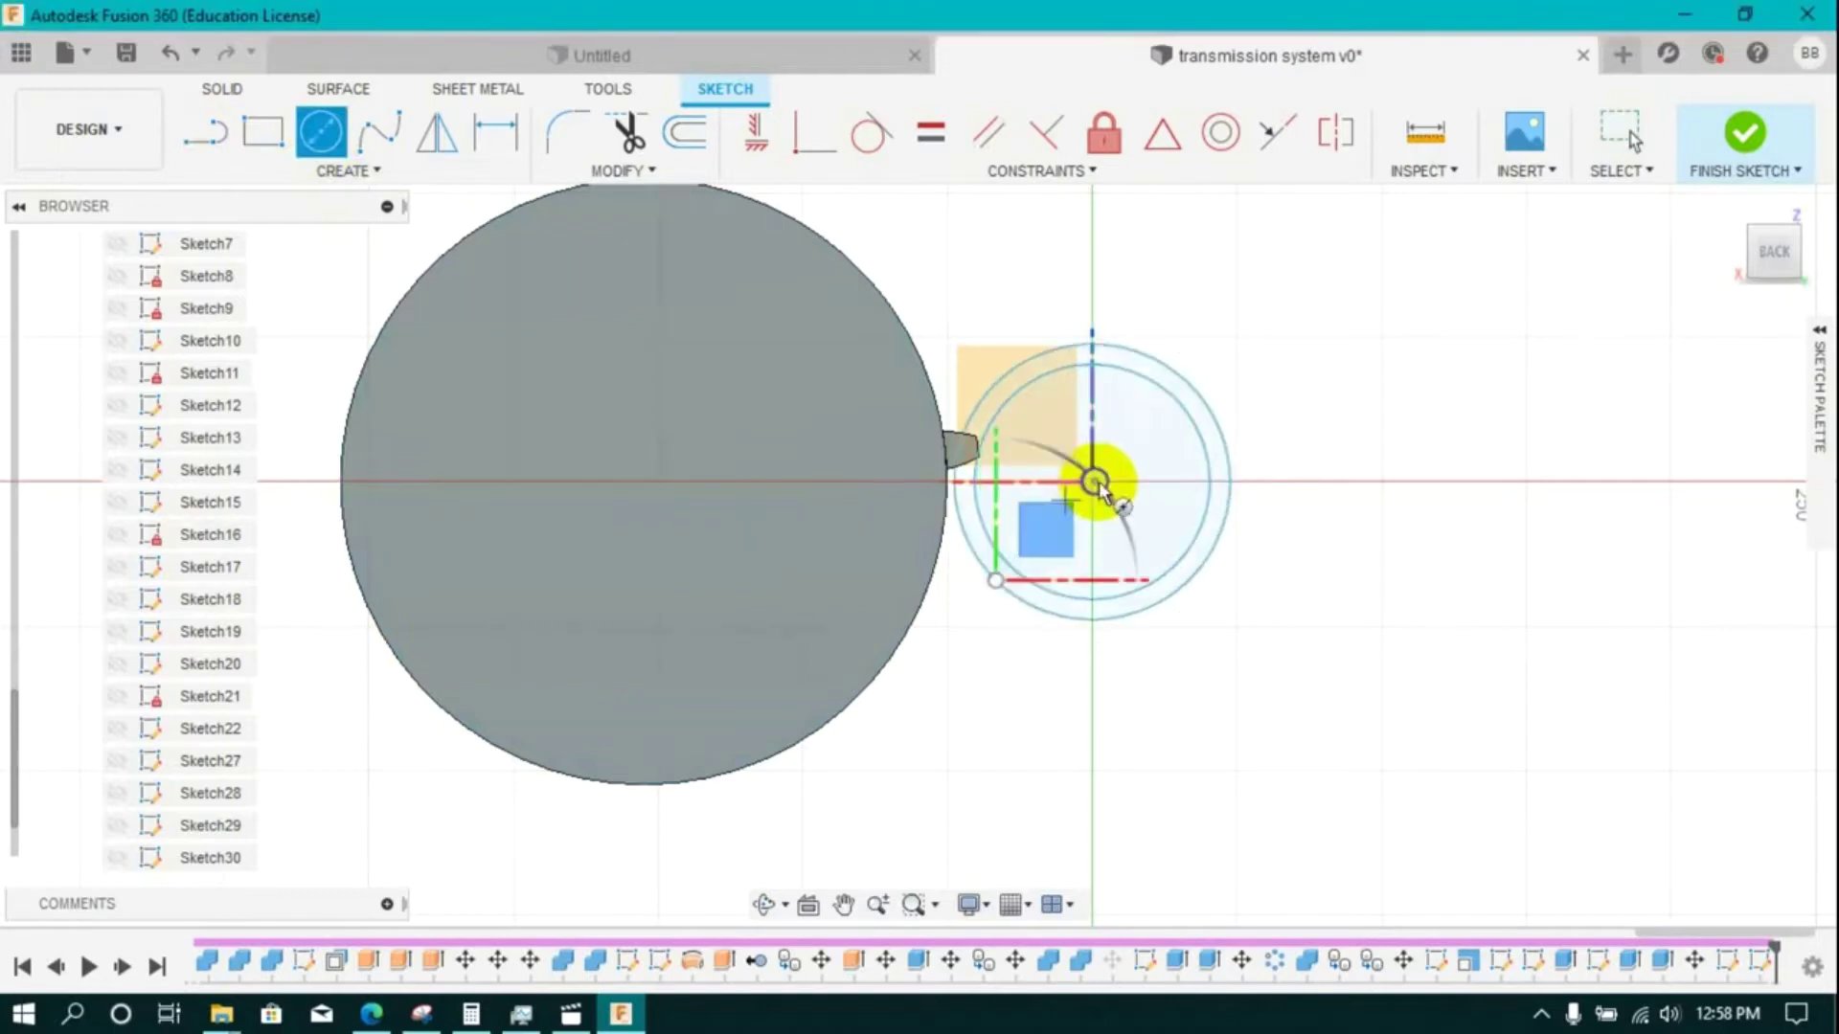
scroll(1140, 542, "down", 3)
scroll(1140, 542, "up", 4)
left_click(1080, 478)
left_click(1191, 634)
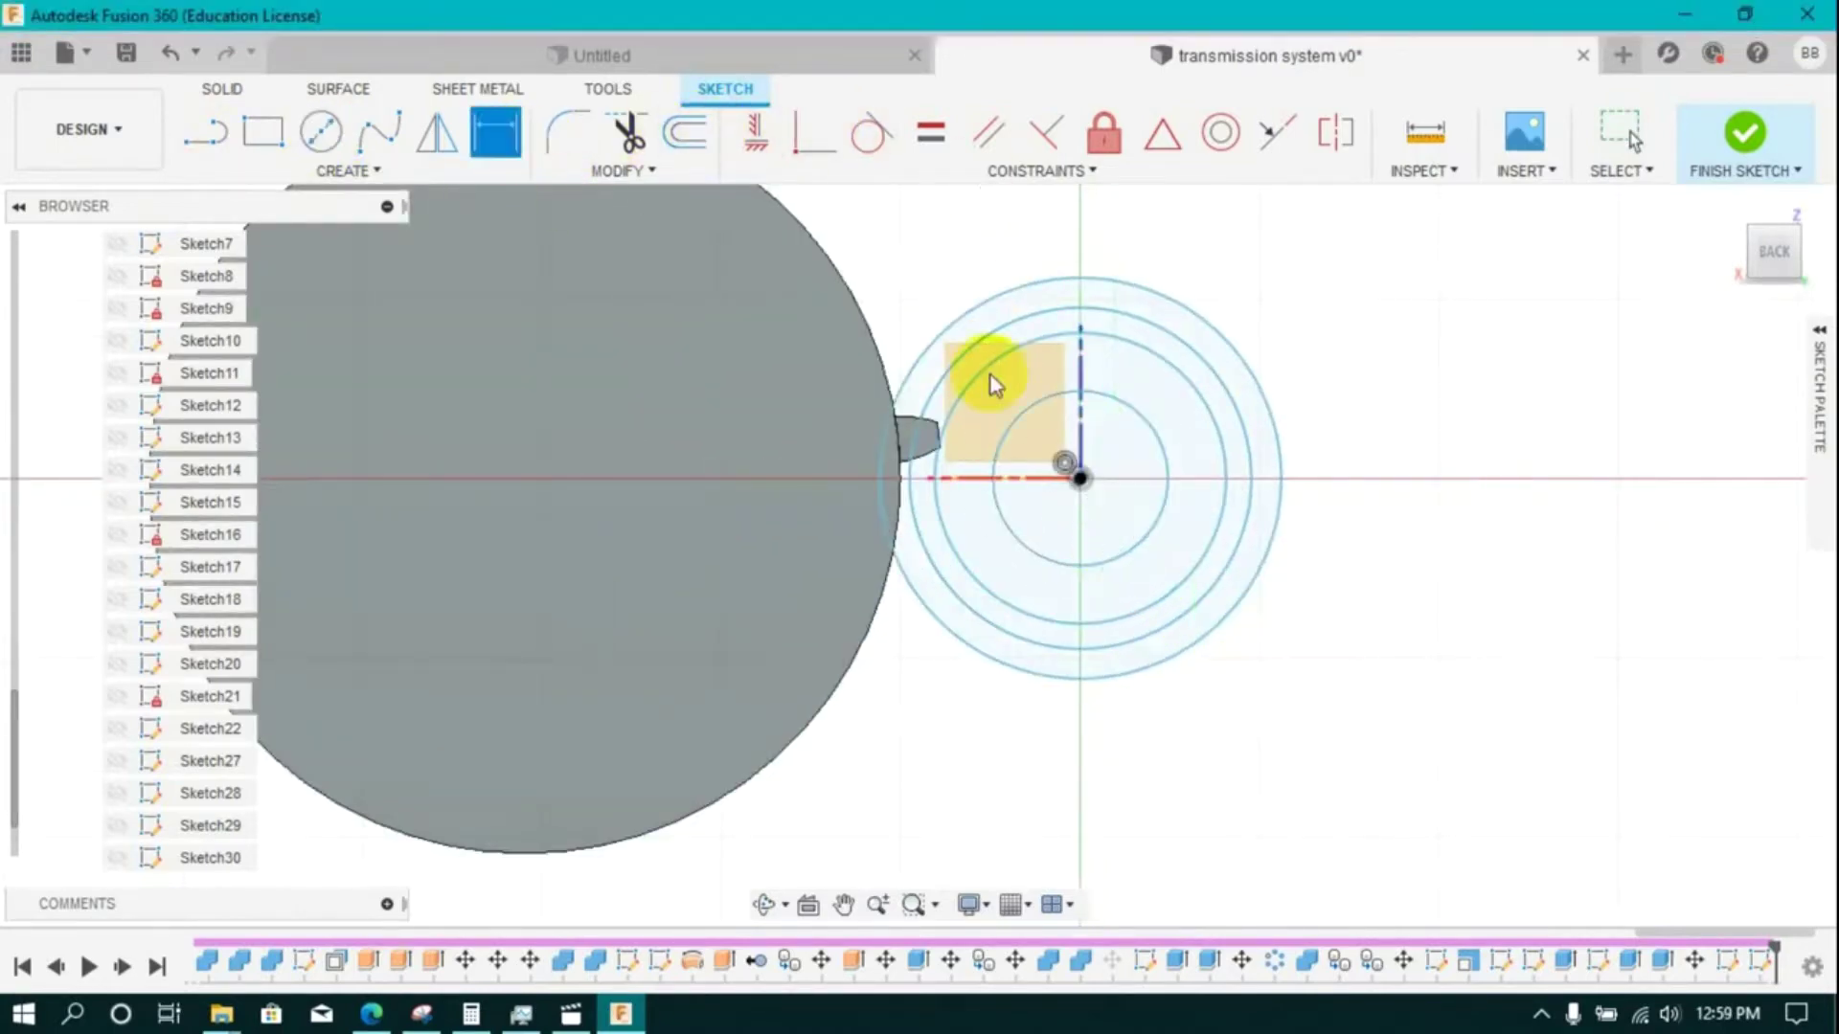
- Dimension the second-largest concentric circle's diameter with the expression 150-112.5
left_click(1080, 478)
type("75")
key("BackSpace")
key("BackSpace")
type("150-112.5")
key("Return")
key("d")
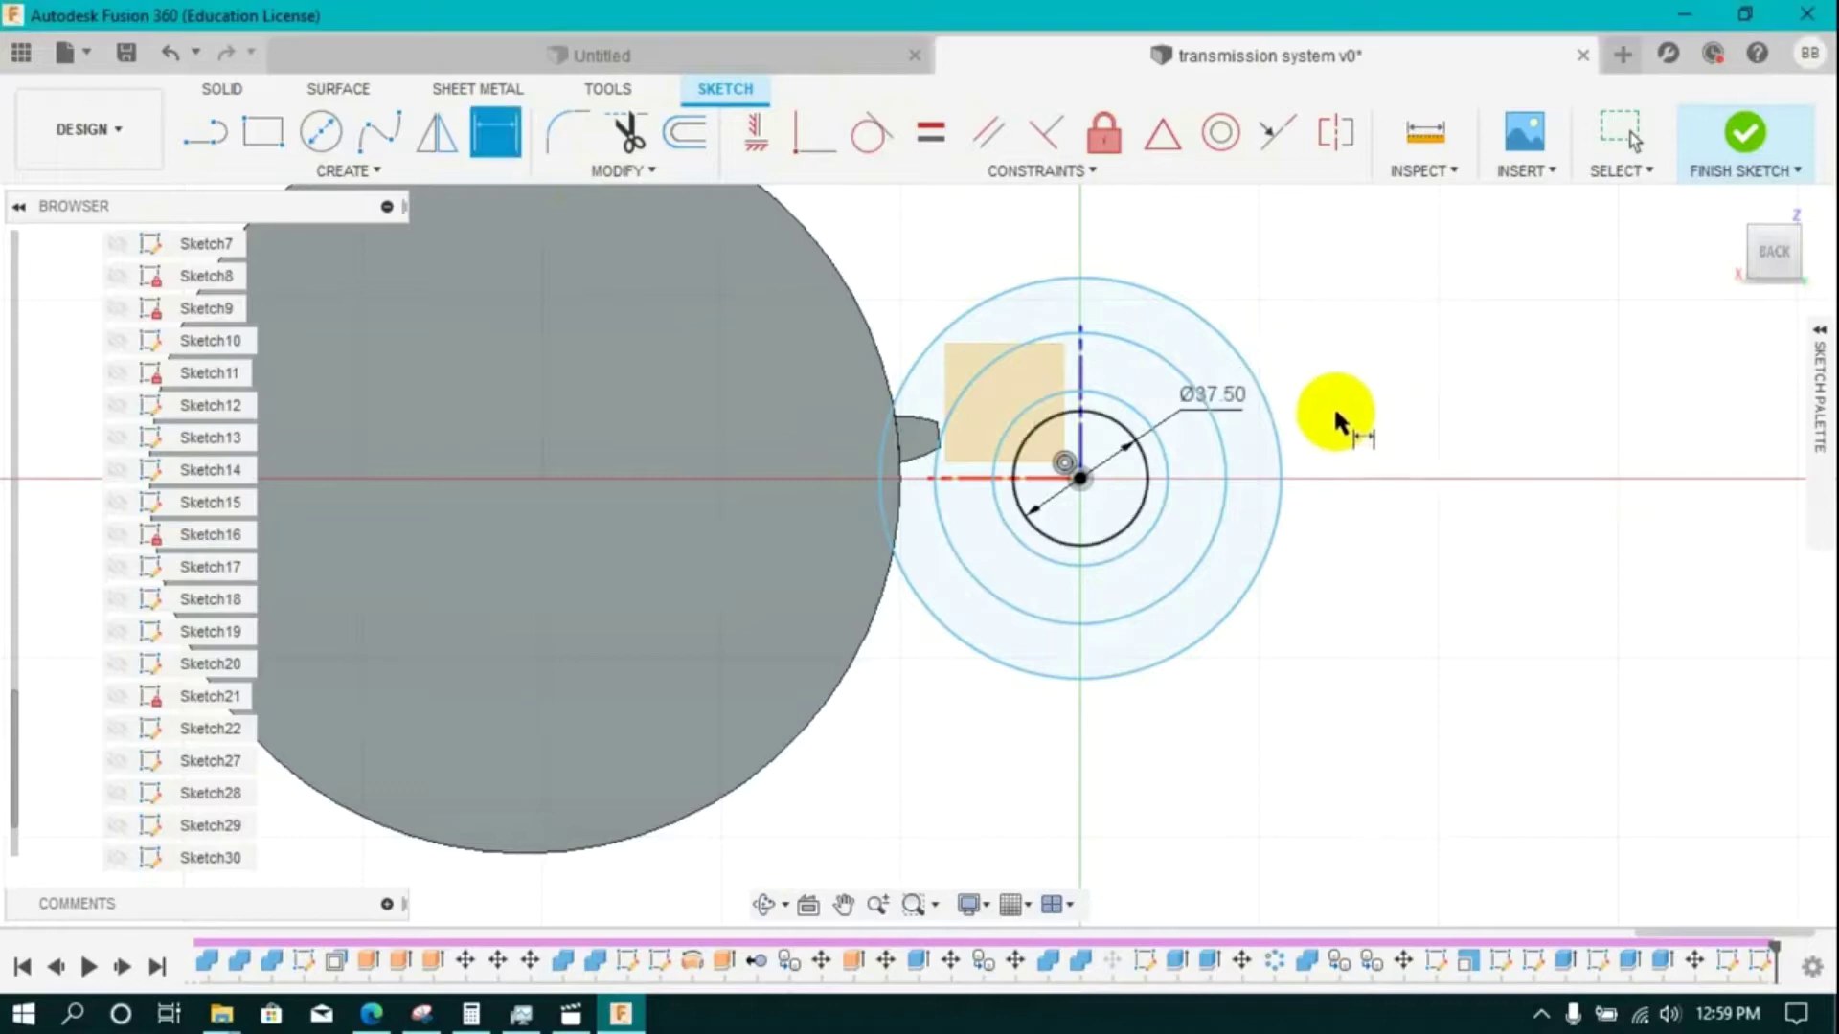
- Change the dimensioned circle's diameter expression to 300 mm - 225 mm
double_click(1209, 395)
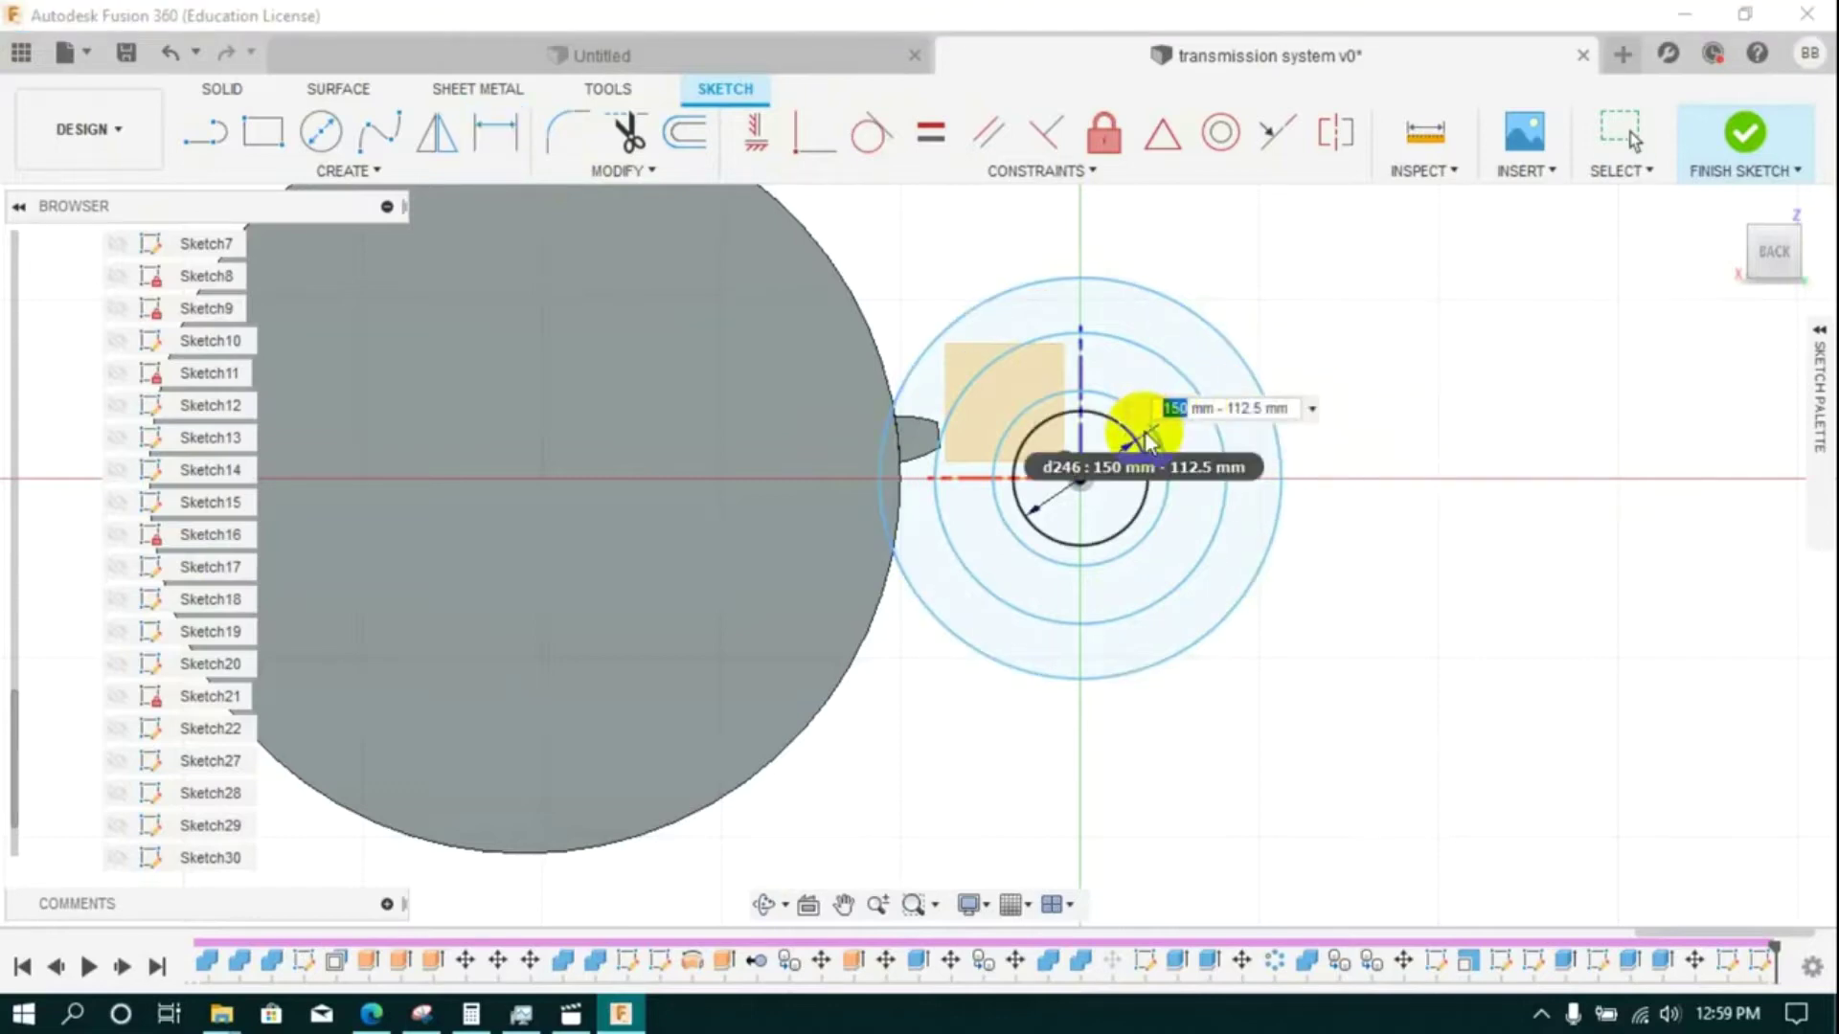
key("Return")
scroll(1078, 486, "down", 5)
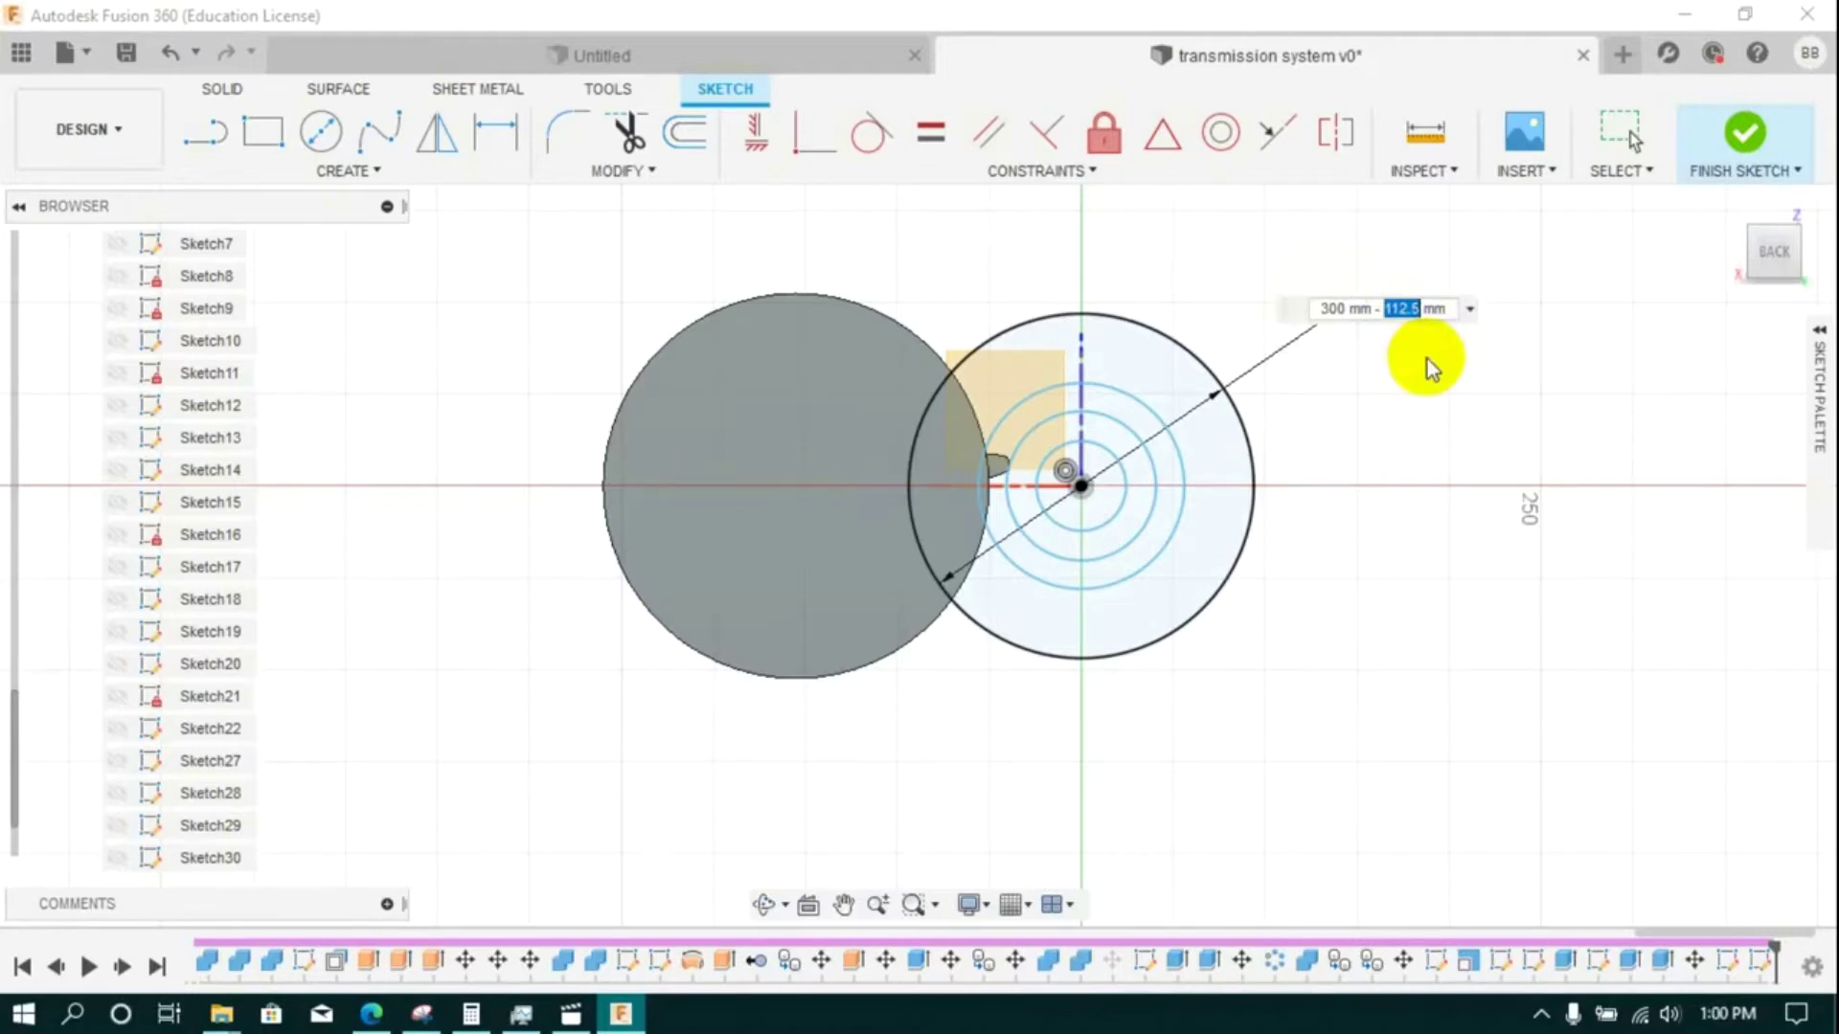
scroll(1274, 419, "up", 2)
type("225")
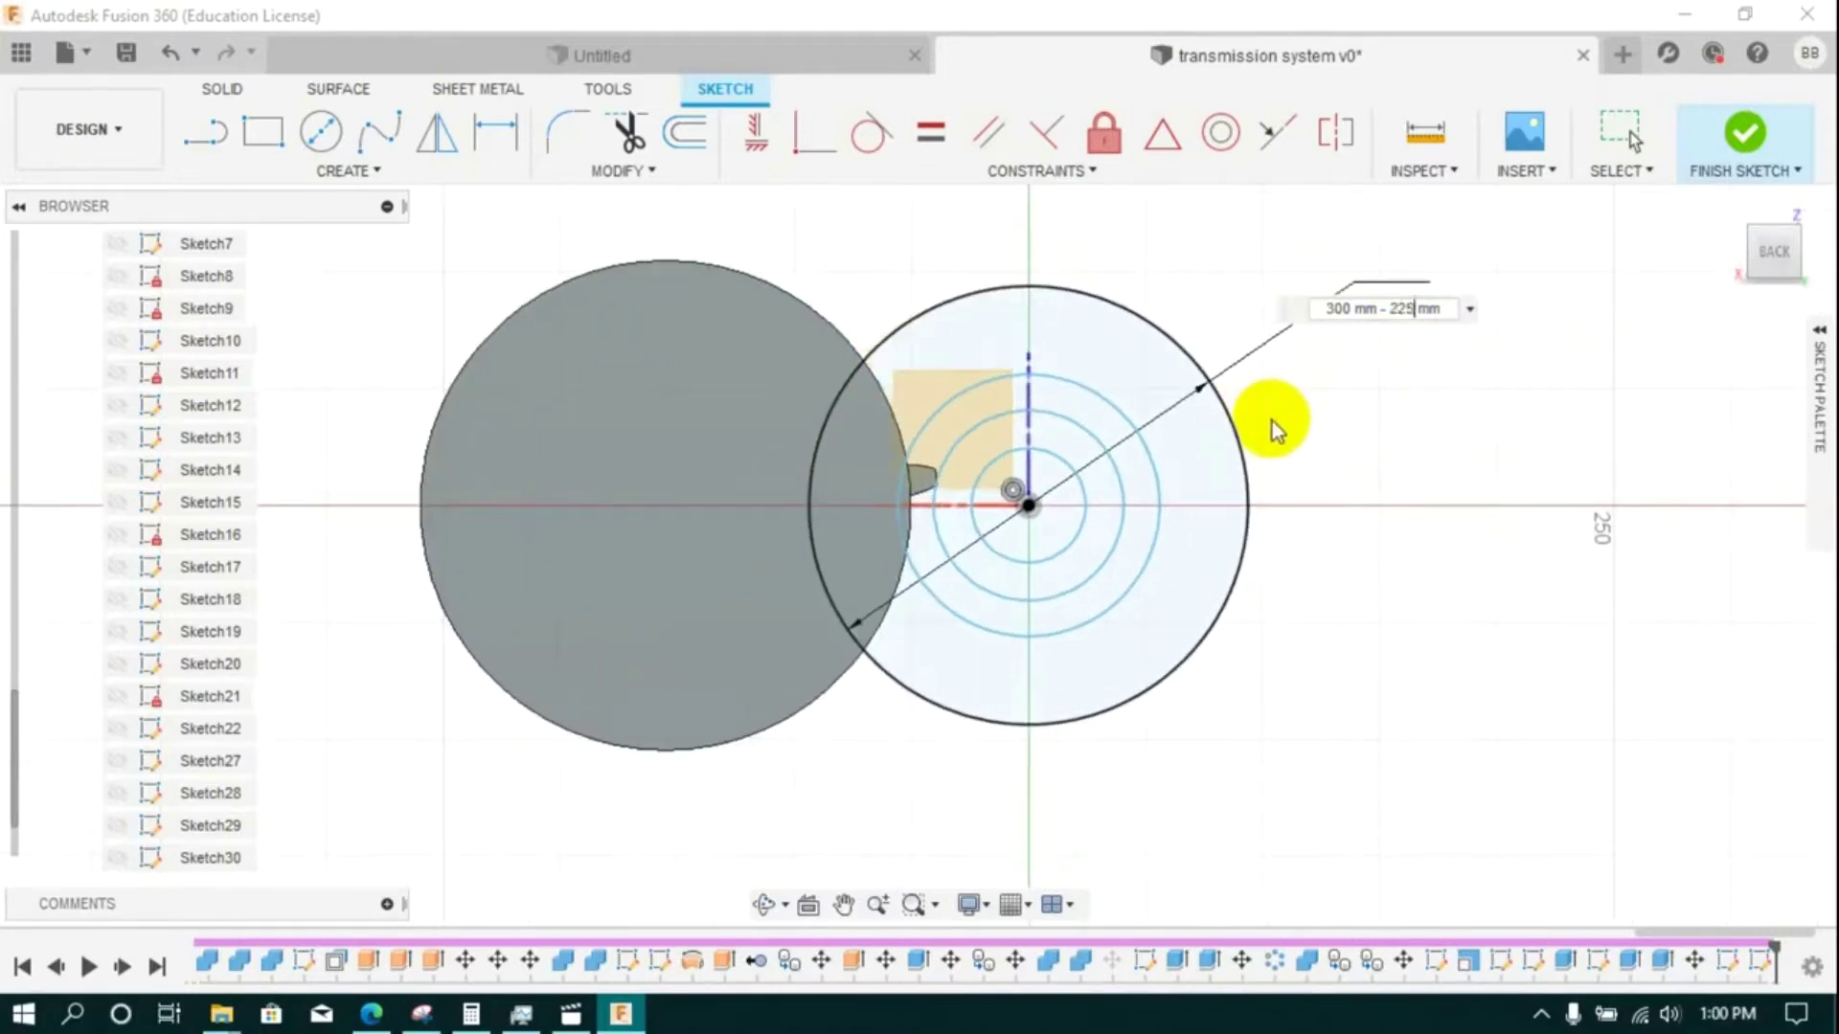
key("Return")
- Set the dimensioned circle's diameter to 100 mm
scroll(1245, 406, "up", 3)
double_click(1174, 401)
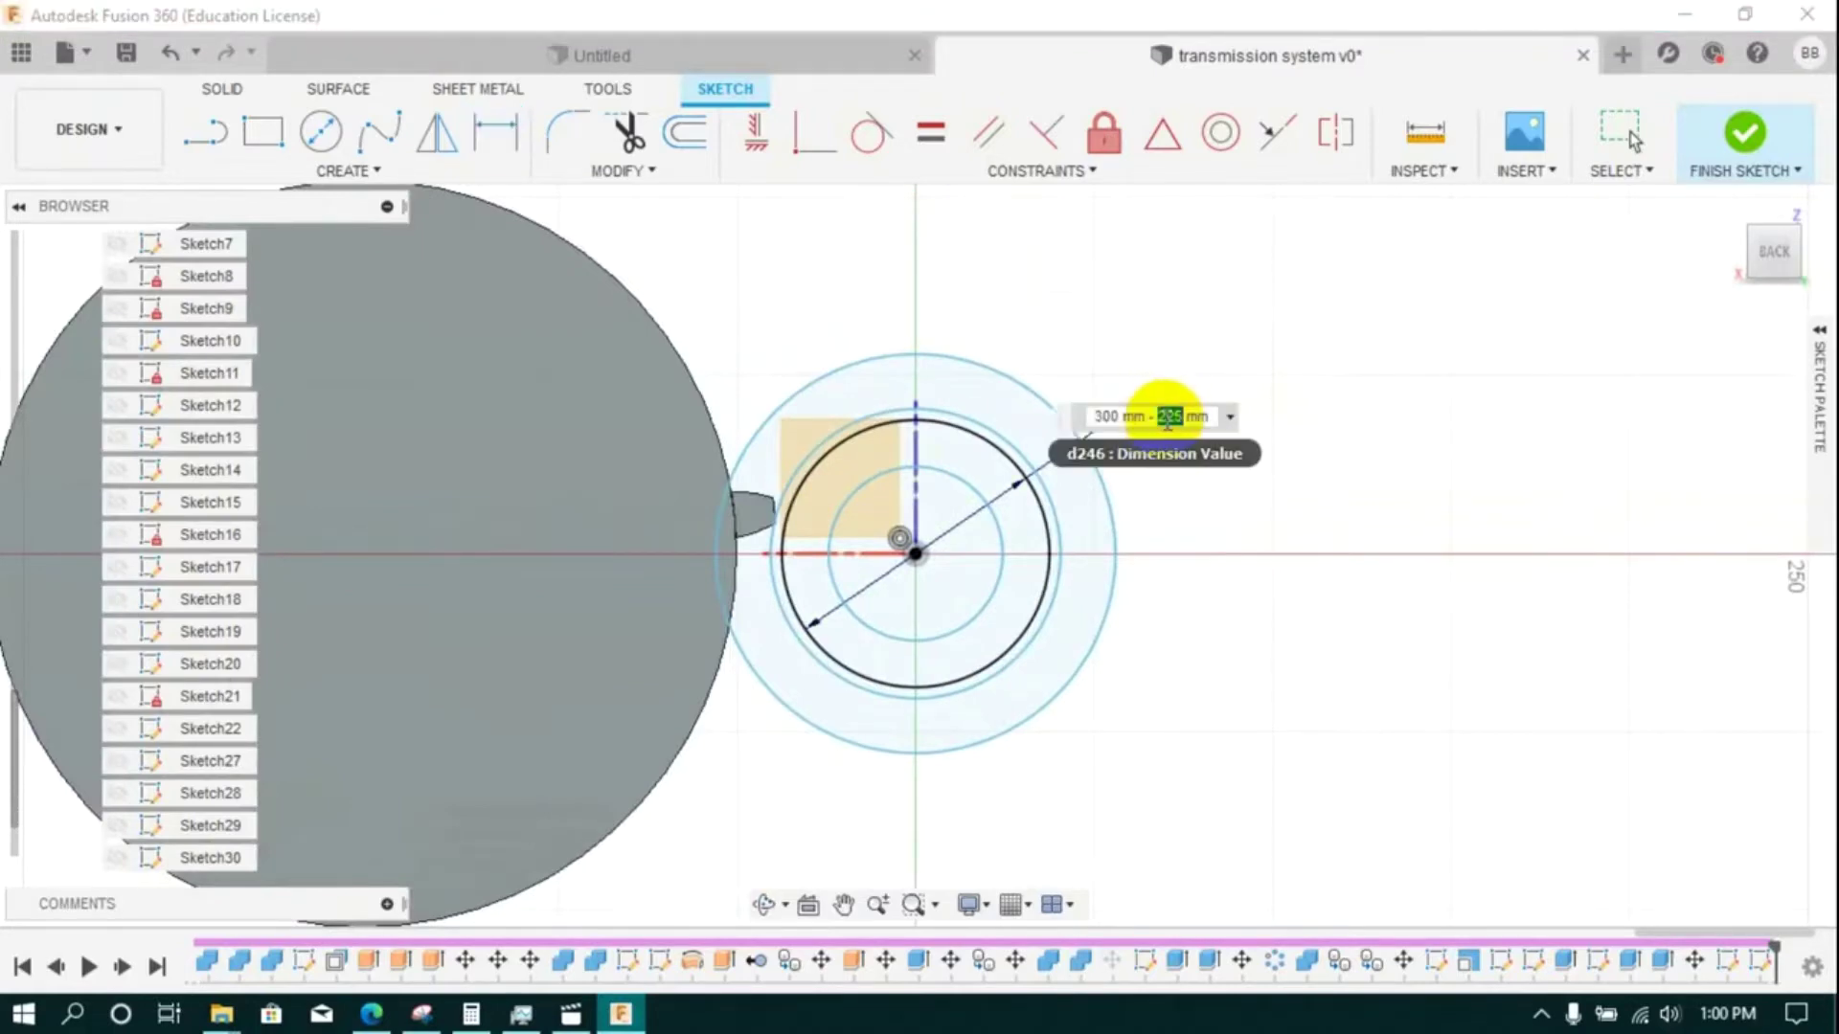
triple_click(1157, 414)
key("Return")
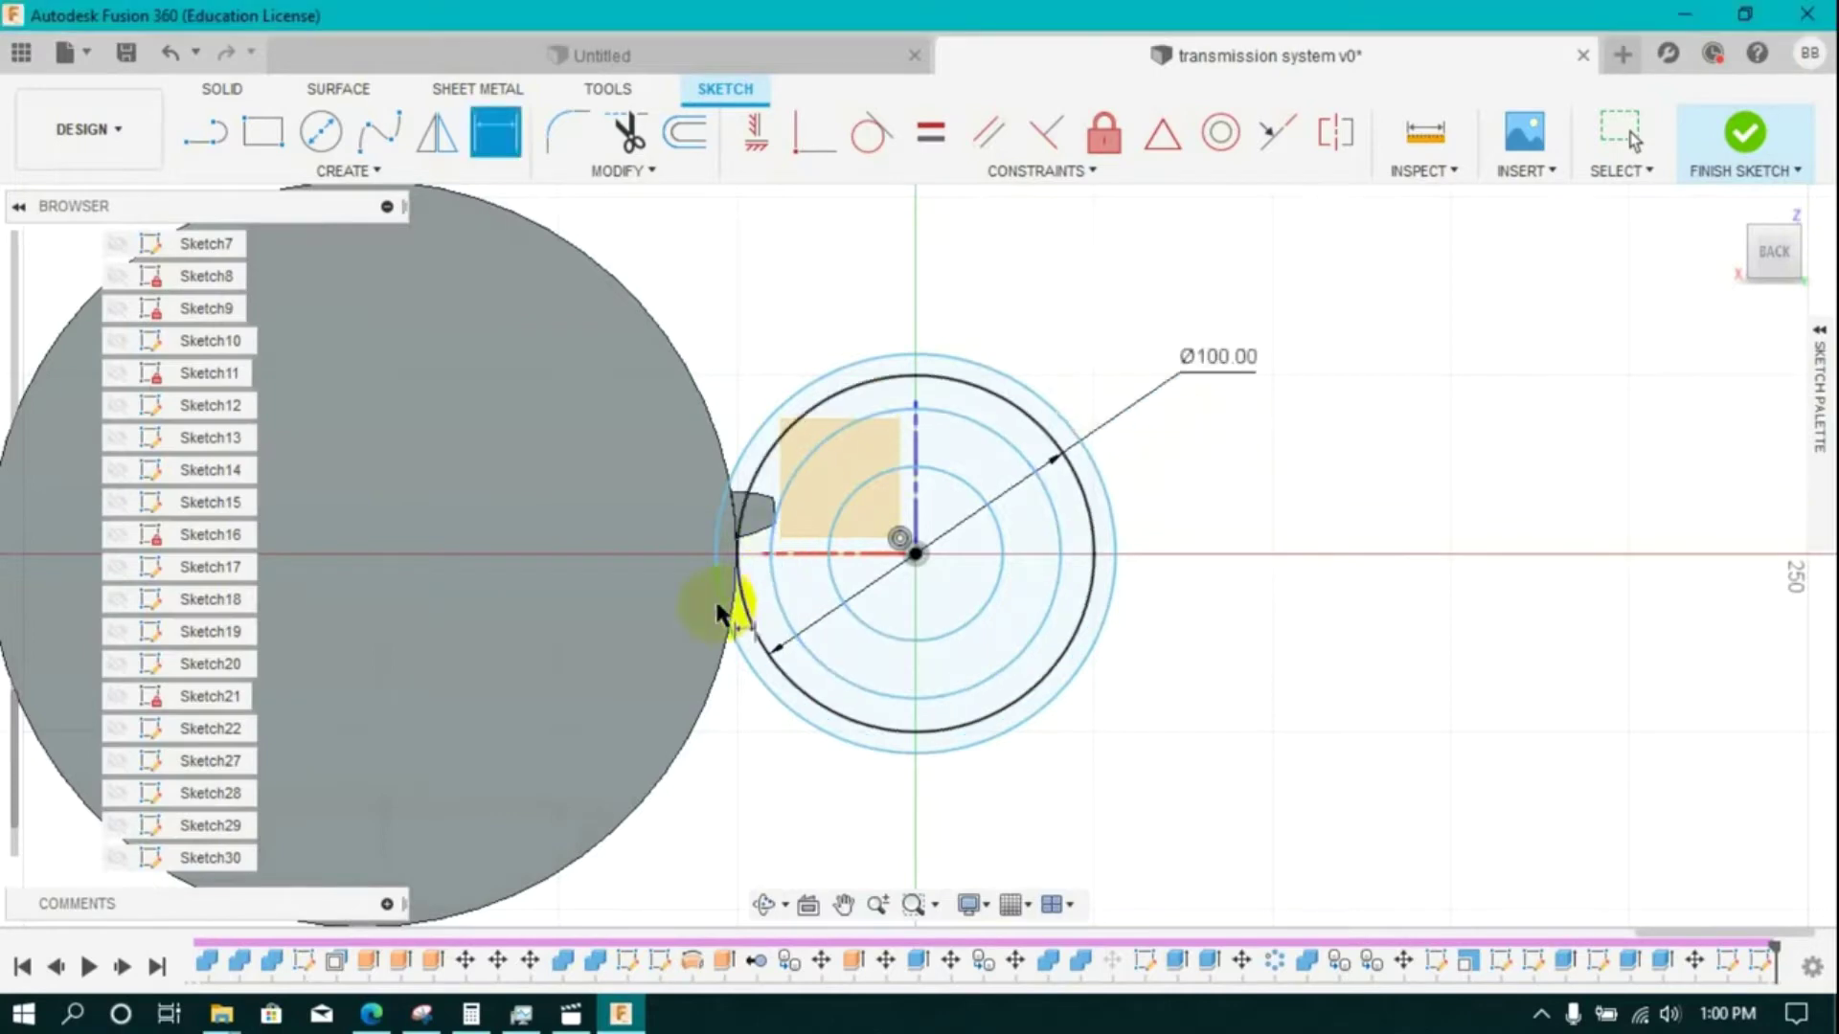
- Dimension the second-smallest concentric circle's diameter at 94 mm
scroll(728, 580, "up", 4)
scroll(727, 581, "down", 5)
left_click(786, 490)
left_click(745, 413)
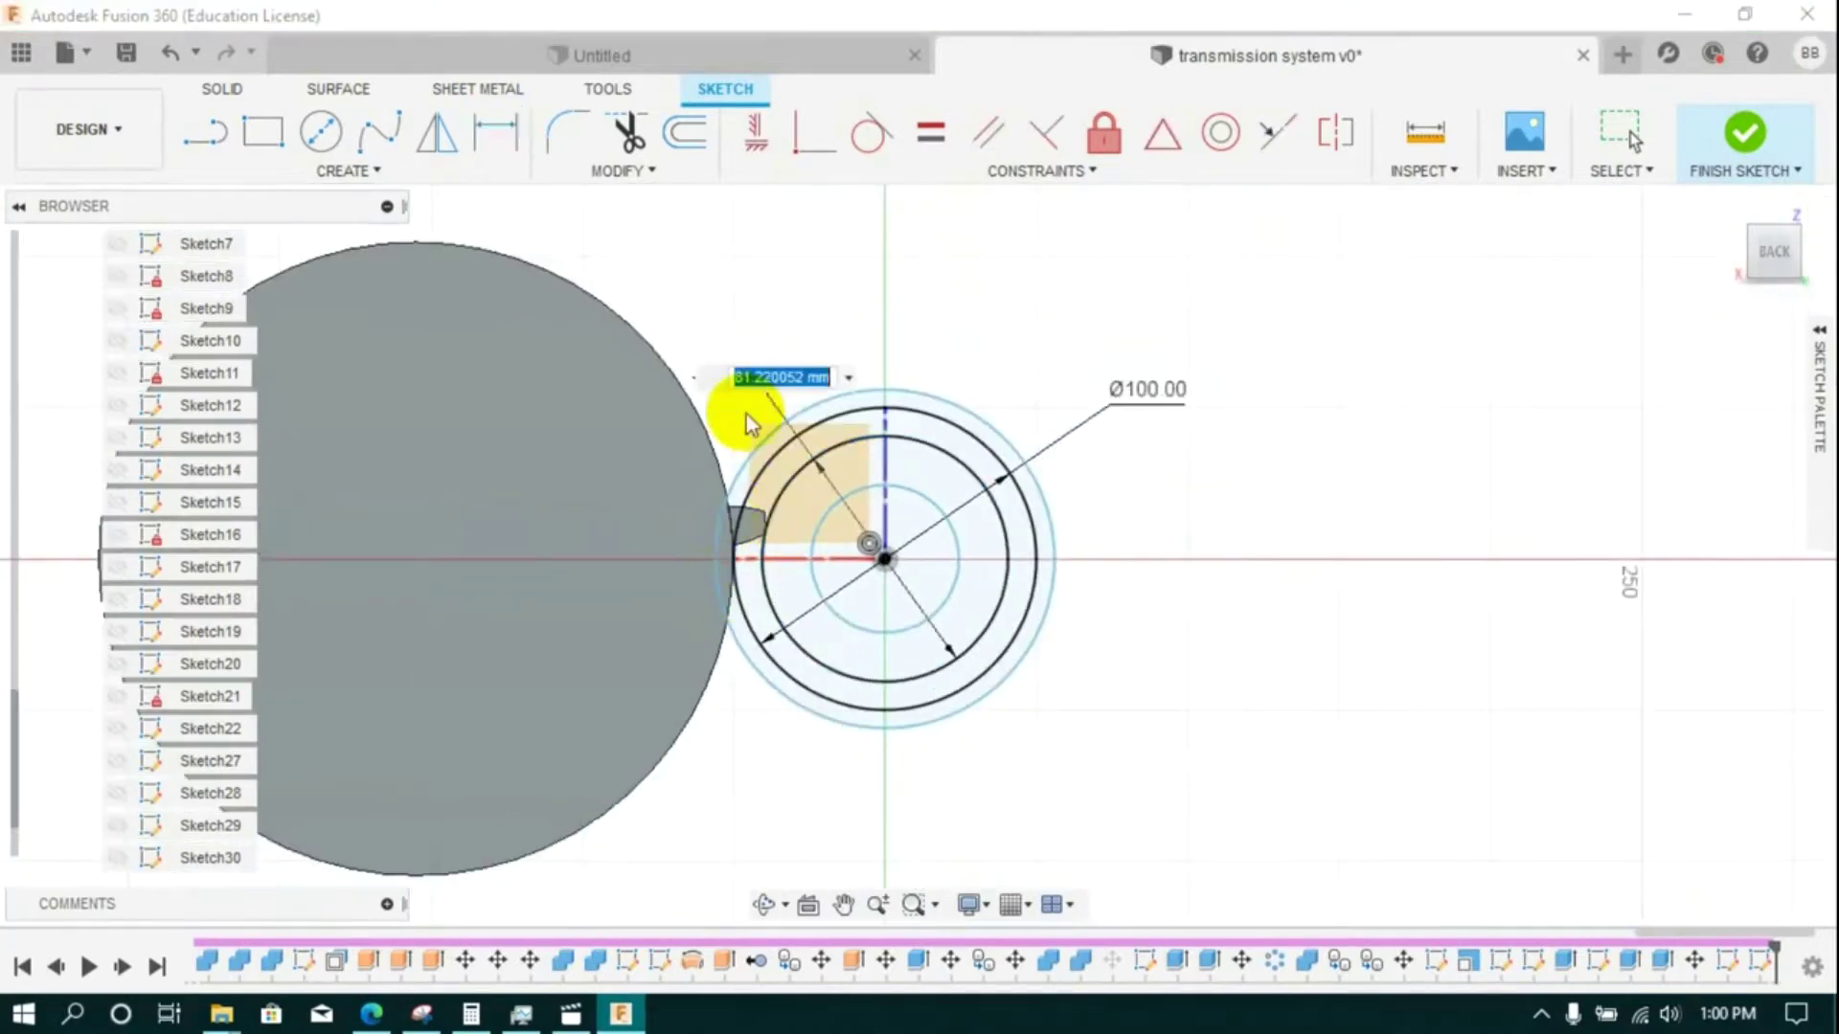
type("94")
key("Return")
- Dimension the outermost circle's diameter with the expression 94*0.94, and the innermost circle's diameter with an expression based on d248
left_click(753, 440)
left_click(812, 260)
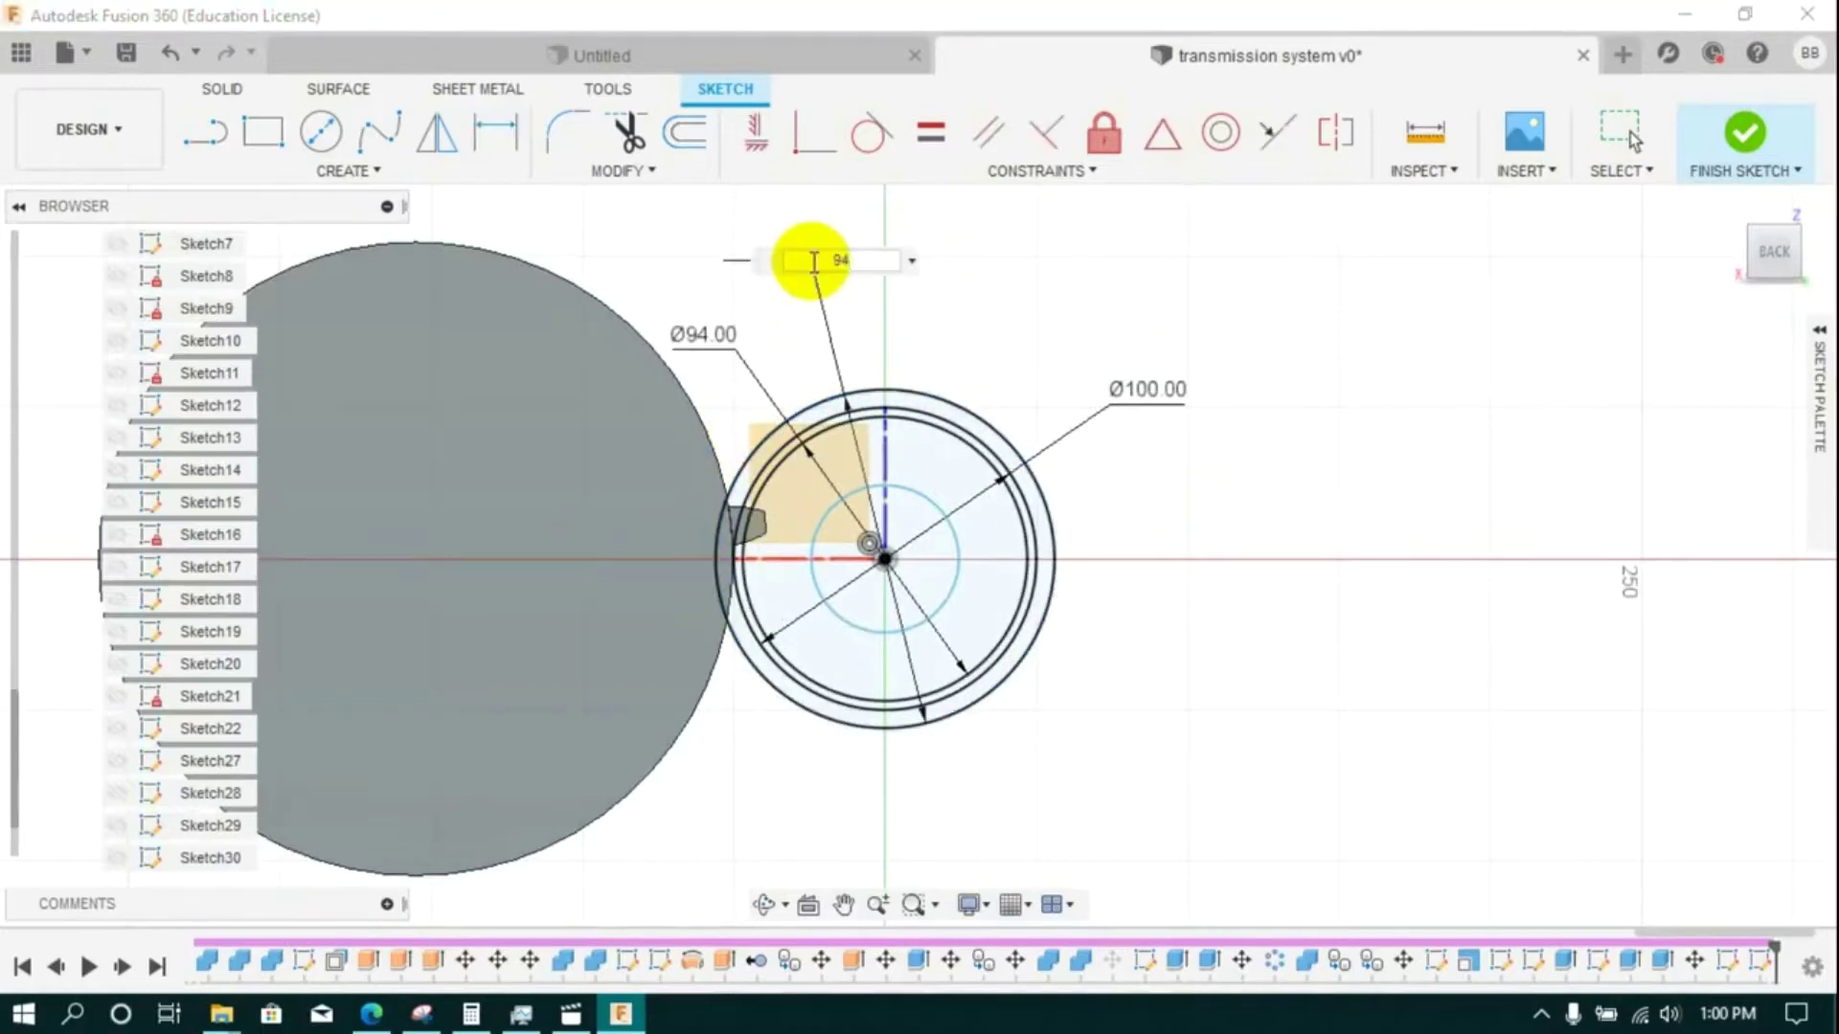
type("94*0.94")
key("Return")
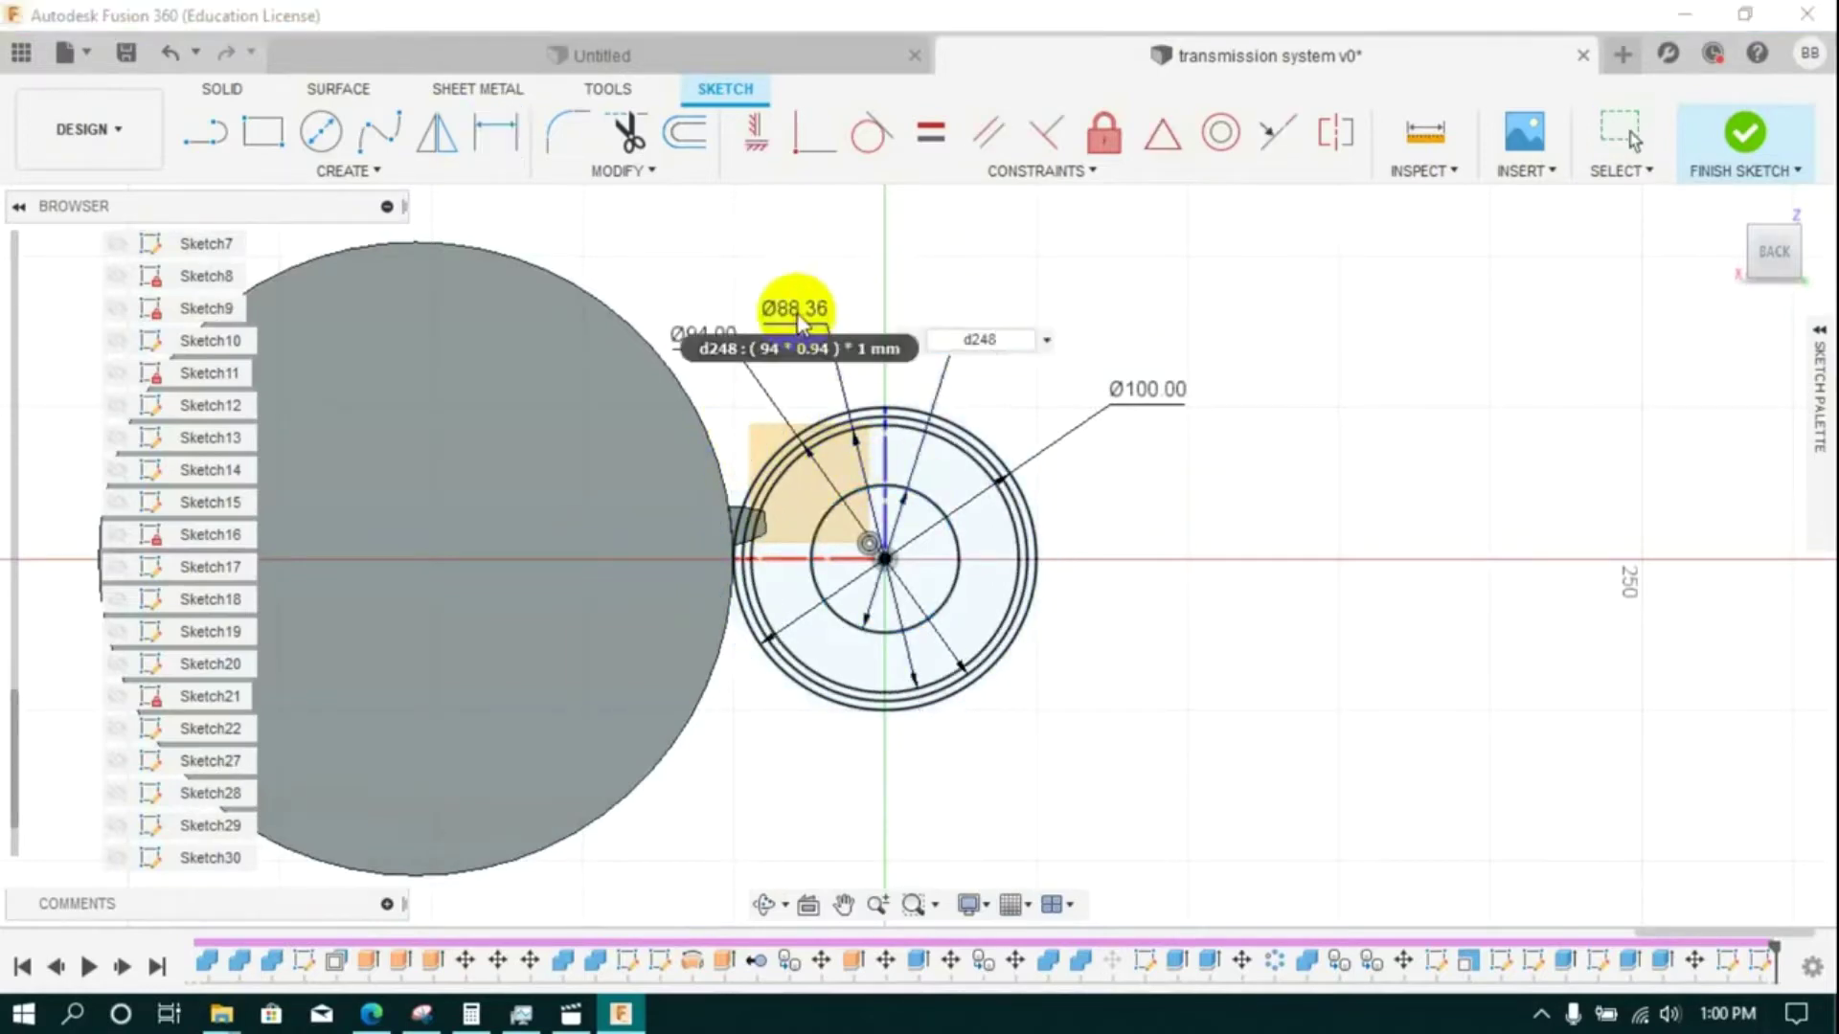
scroll(751, 541, "up", 7)
scroll(759, 606, "down", 4)
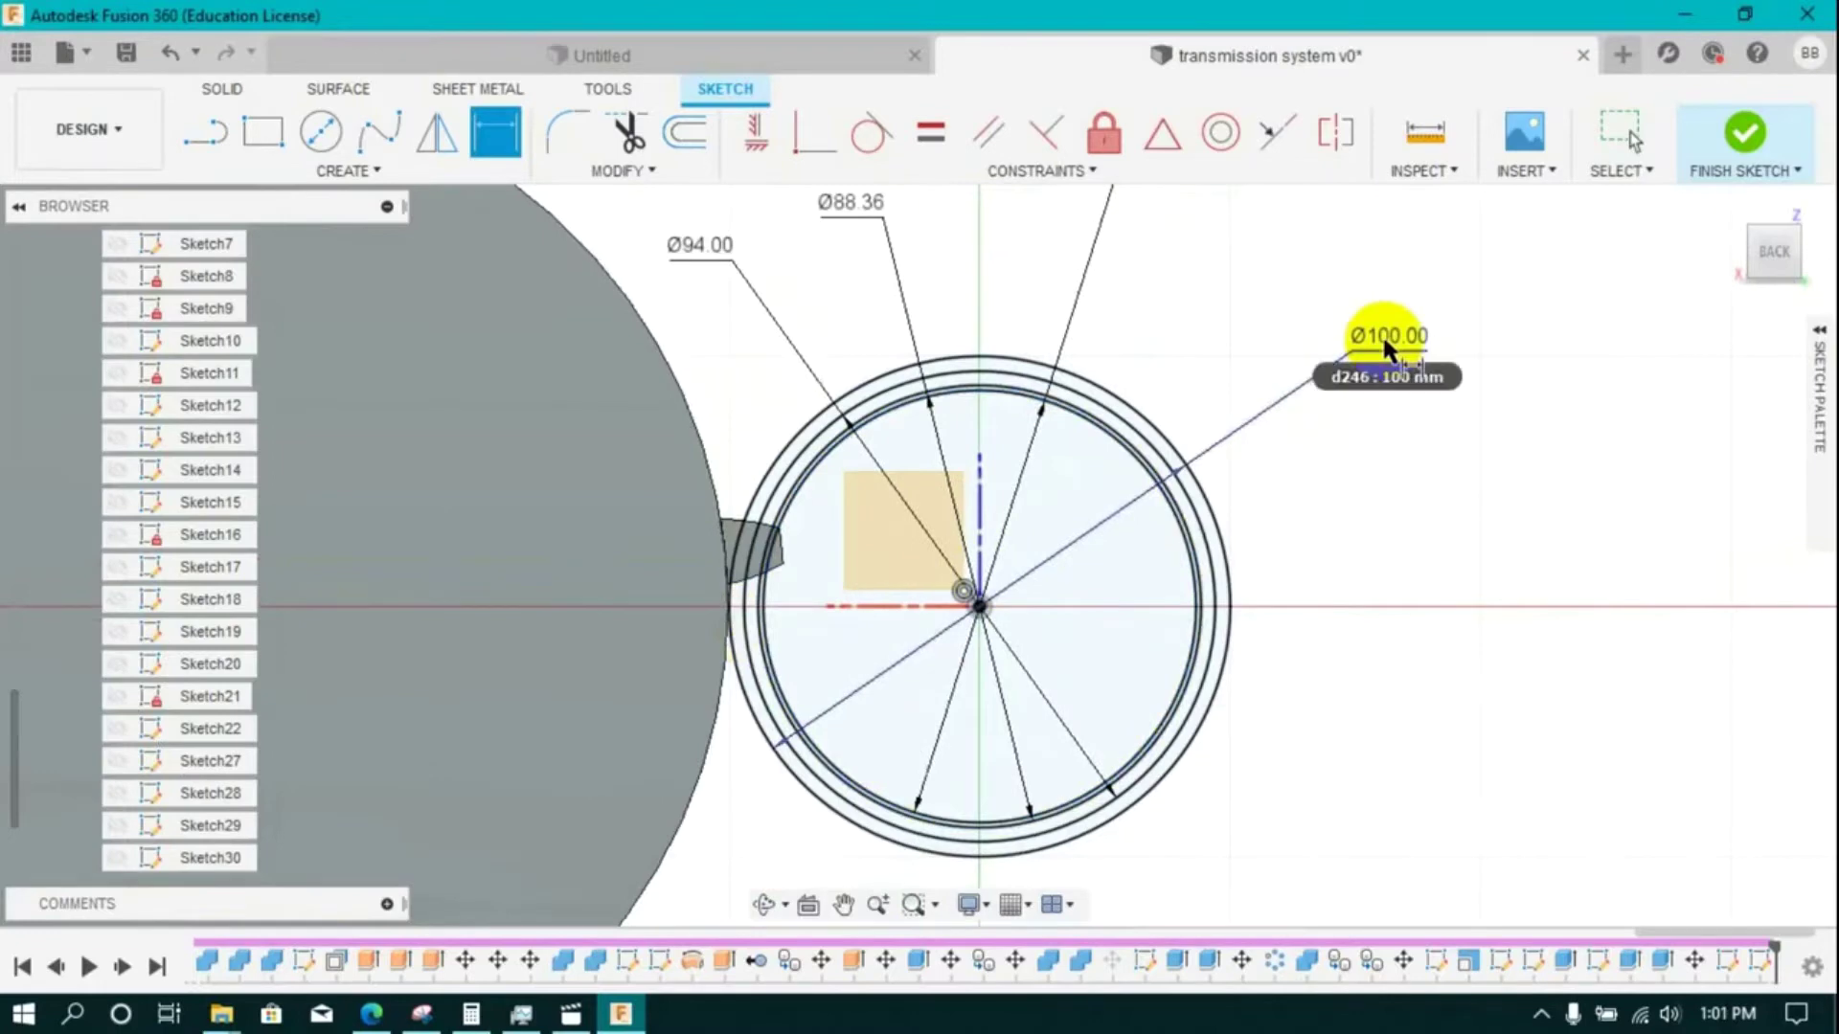
- Redefine the 94 mm diameter with an expression based on d246, and the 88.36 mm diameter as the 94 mm dimension times 0.94
scroll(1382, 339, "down", 2)
scroll(919, 303, "up", 1)
double_click(917, 295)
left_click(1469, 366)
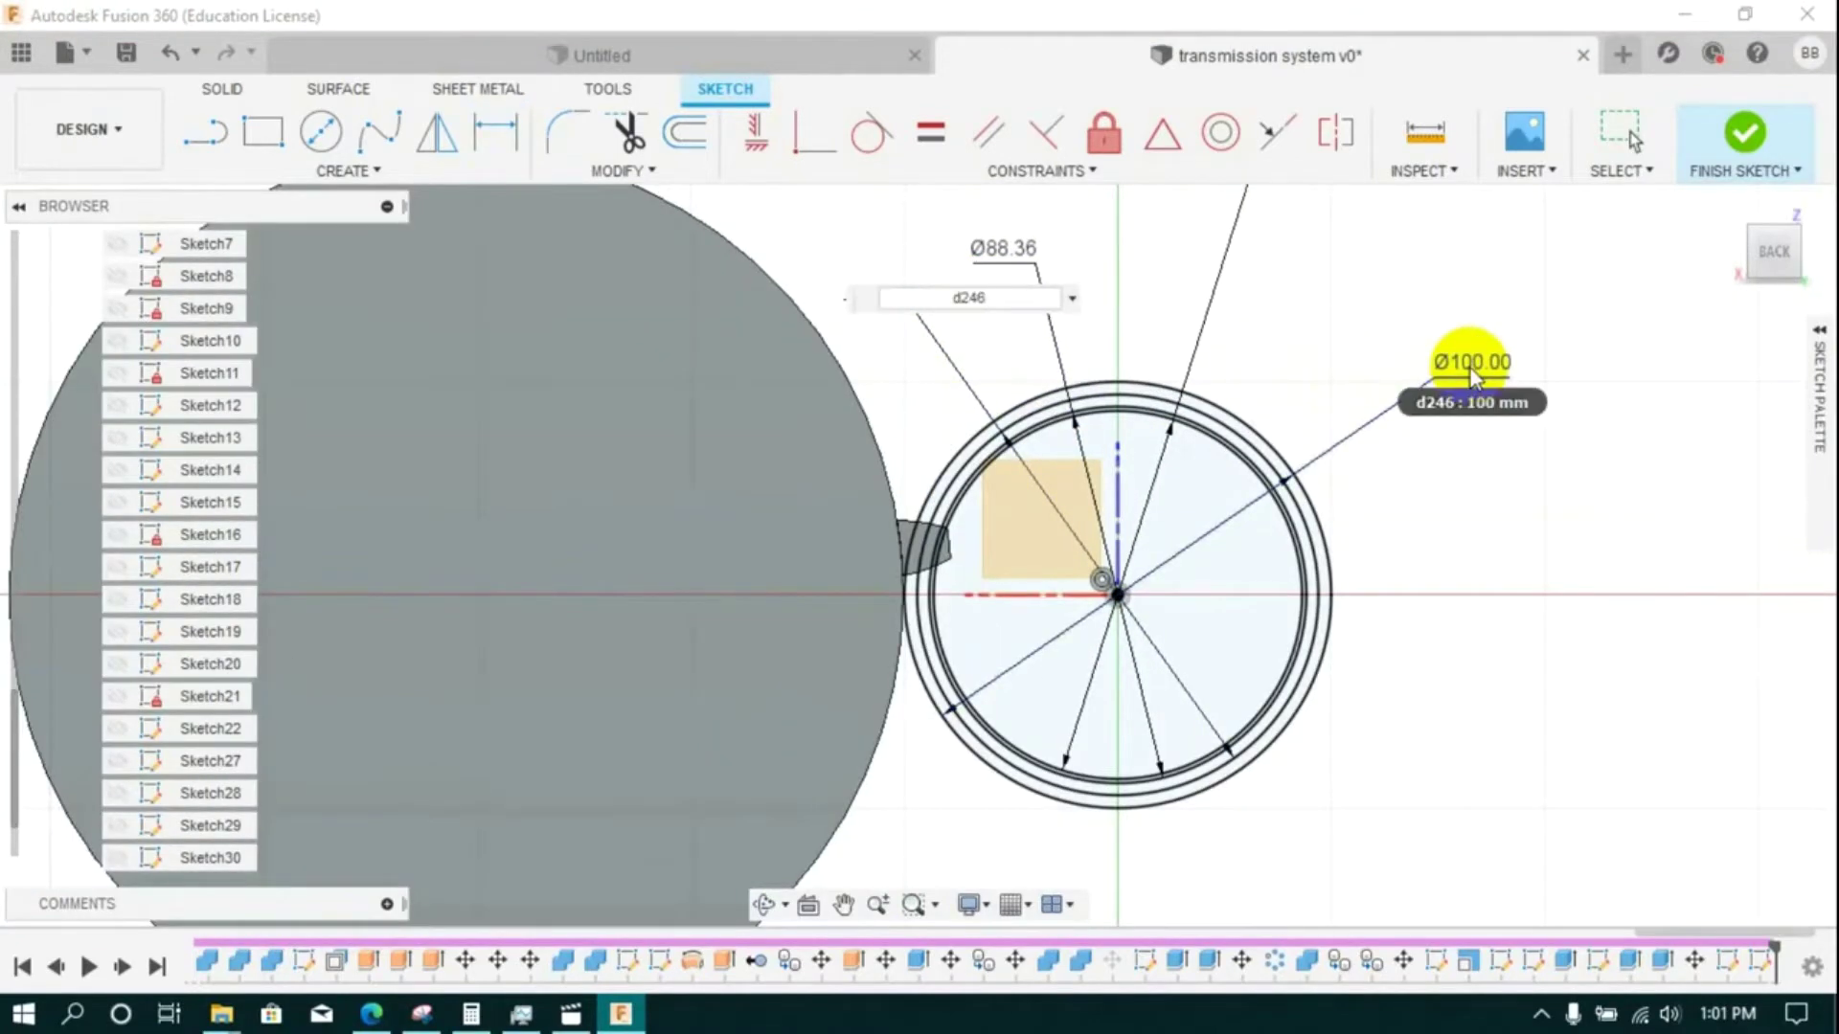
key("Return")
scroll(987, 278, "up", 1)
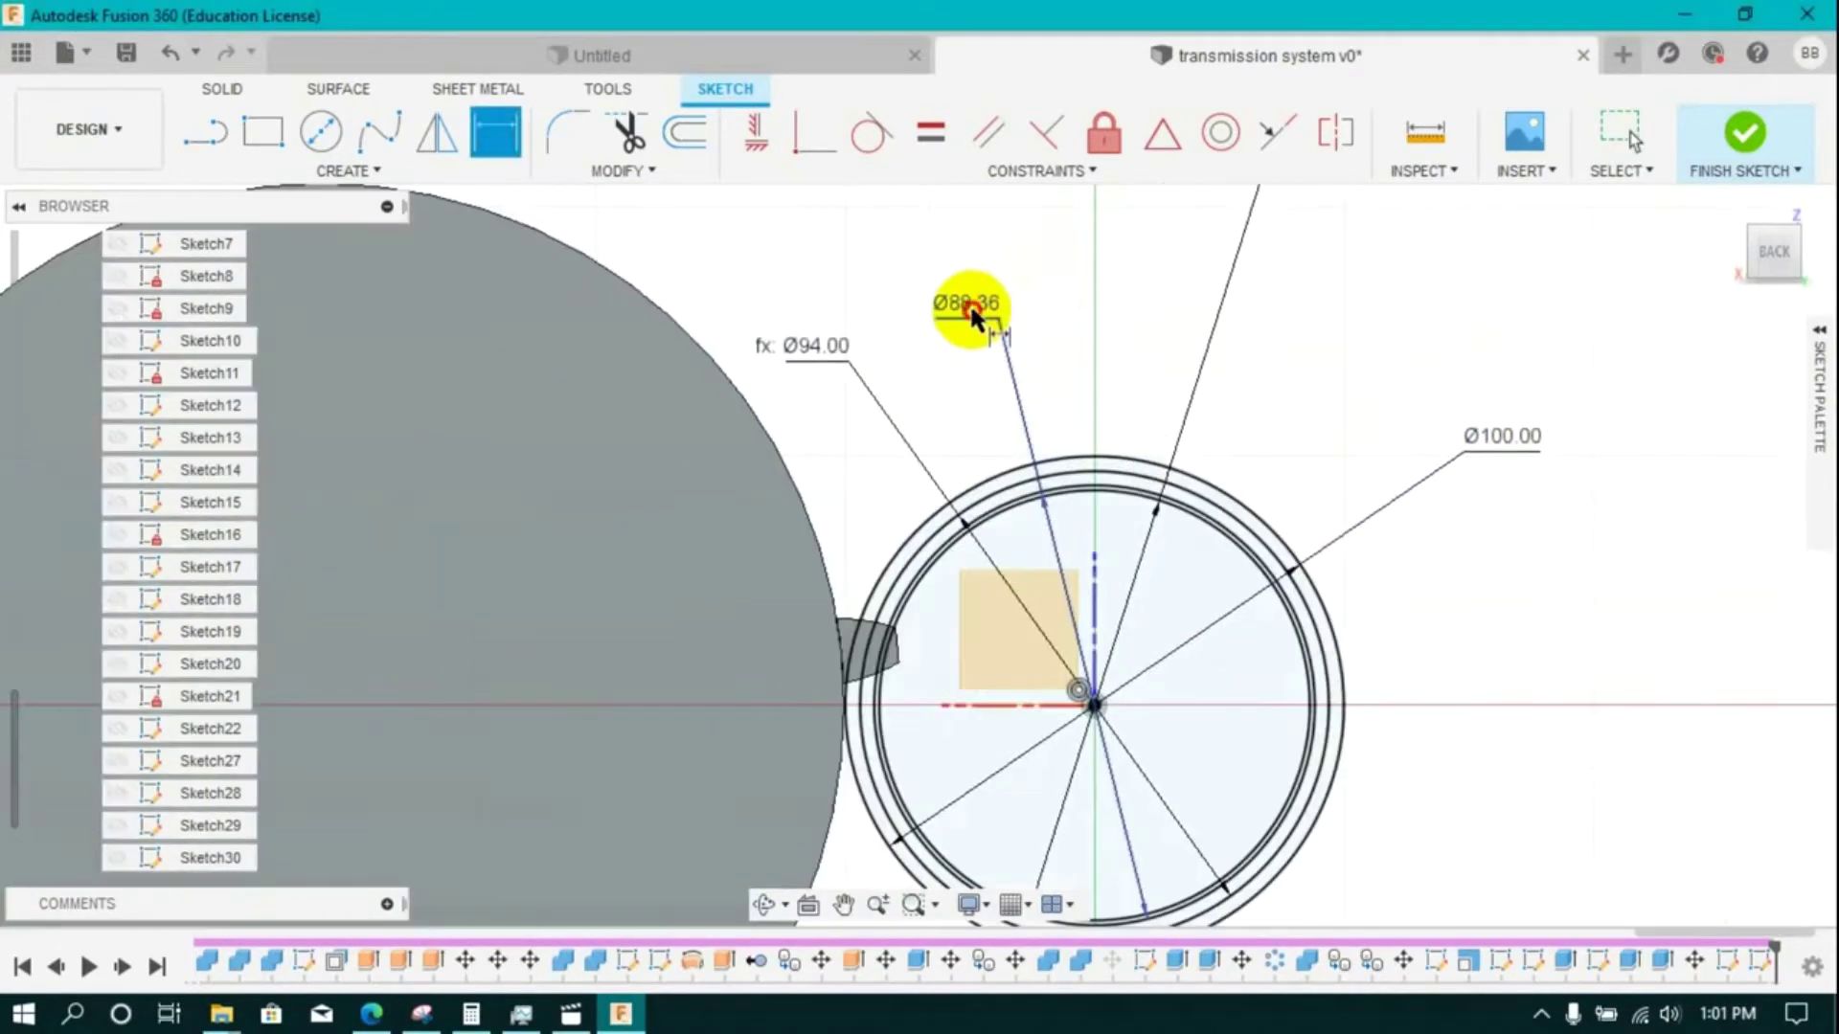
double_click(1006, 316)
left_click(819, 344)
type("*0.94")
key("Return")
- Set the diameter of the 100 mm circle to 90 mm
double_click(1494, 436)
type("90")
key("Return")
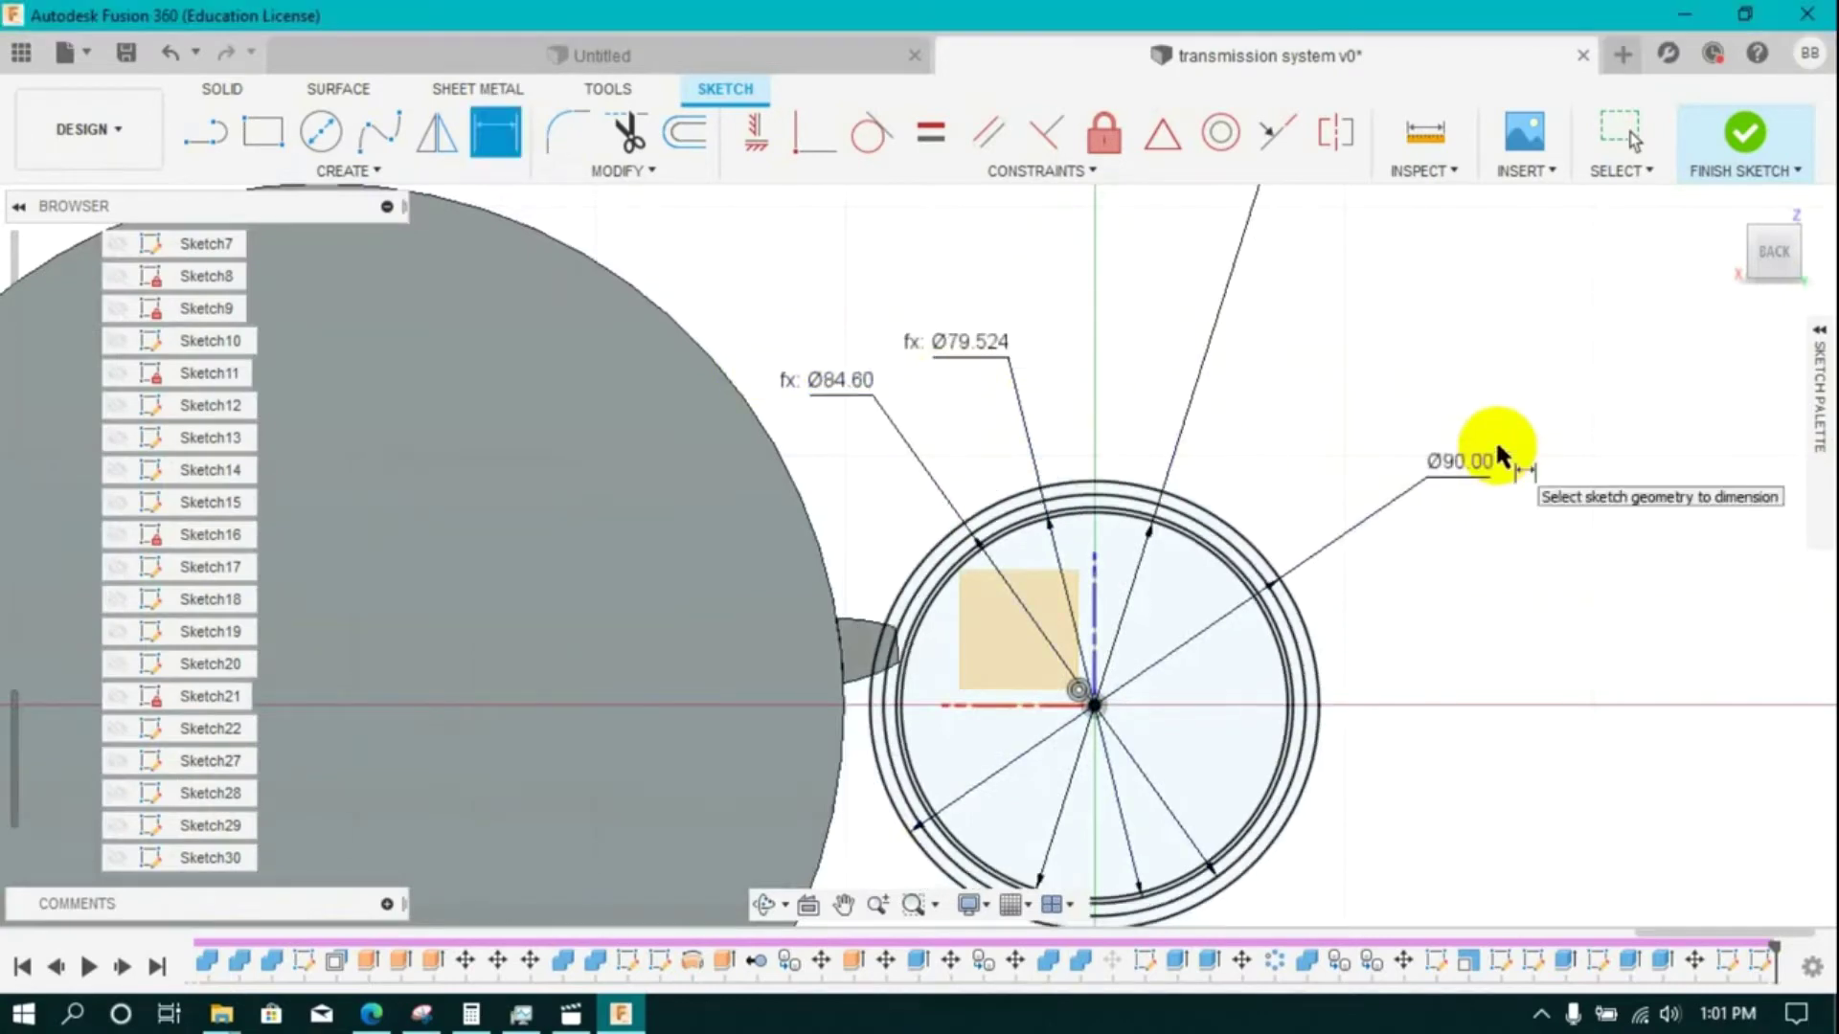
- Draw three lines from the circles' centre toward the large gear: one horizontal, one angled above it and one angled below it
scroll(890, 675, "up", 3)
scroll(931, 756, "down", 5)
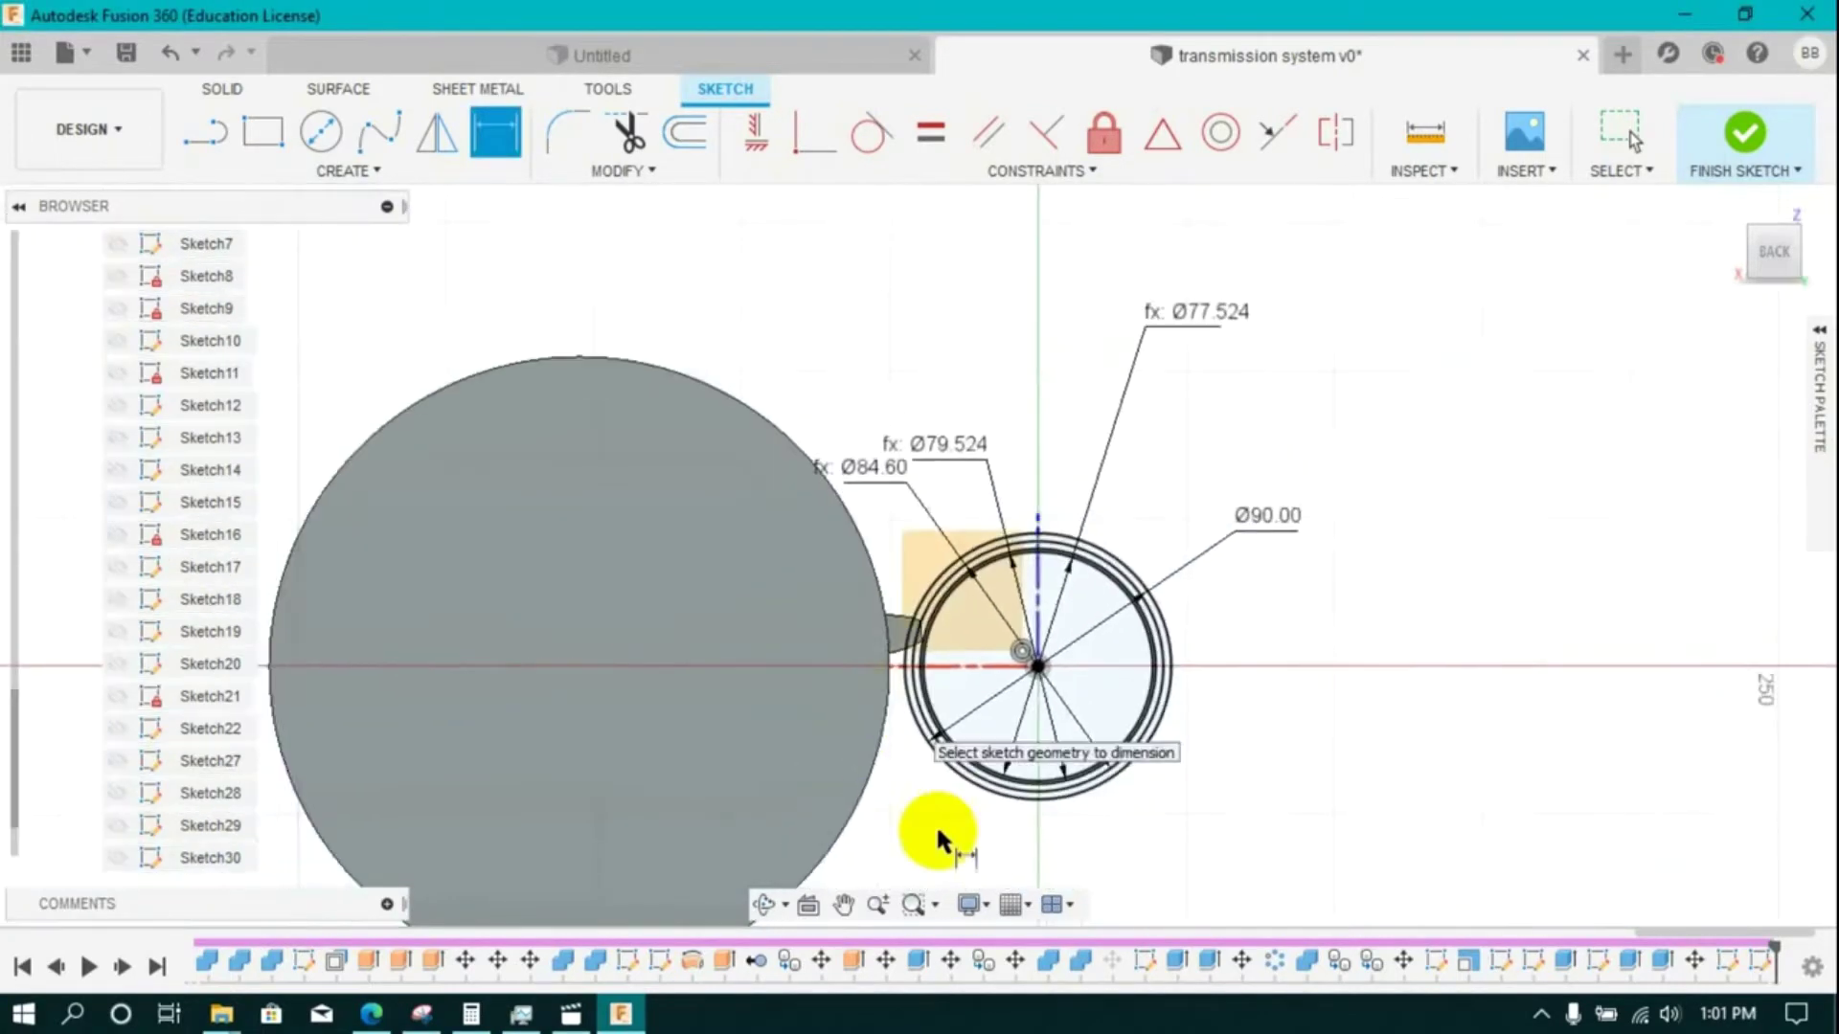
left_click(760, 635)
left_click(1059, 635)
left_click(762, 541)
left_click(1059, 634)
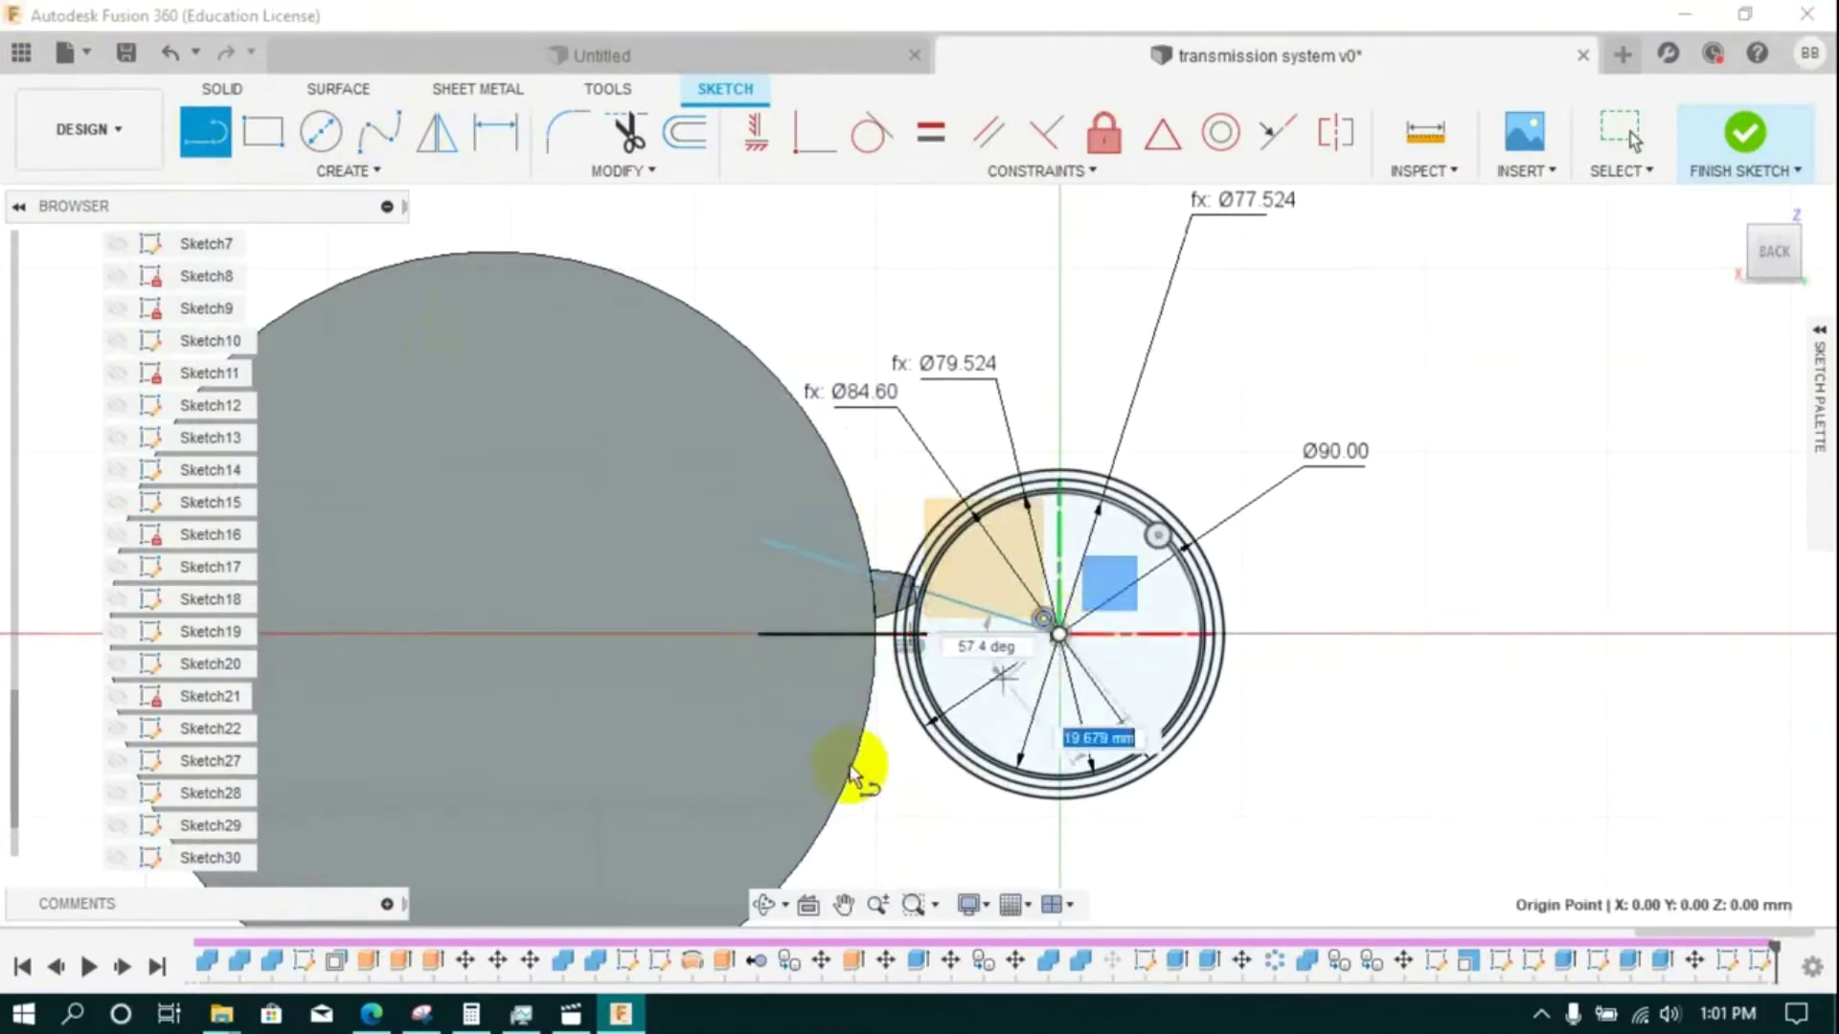
left_click(876, 817)
- Dimension the angle between the horizontal line and the upper line at 6.3° with an expression starting with 90/36
left_click(496, 132)
left_click(886, 642)
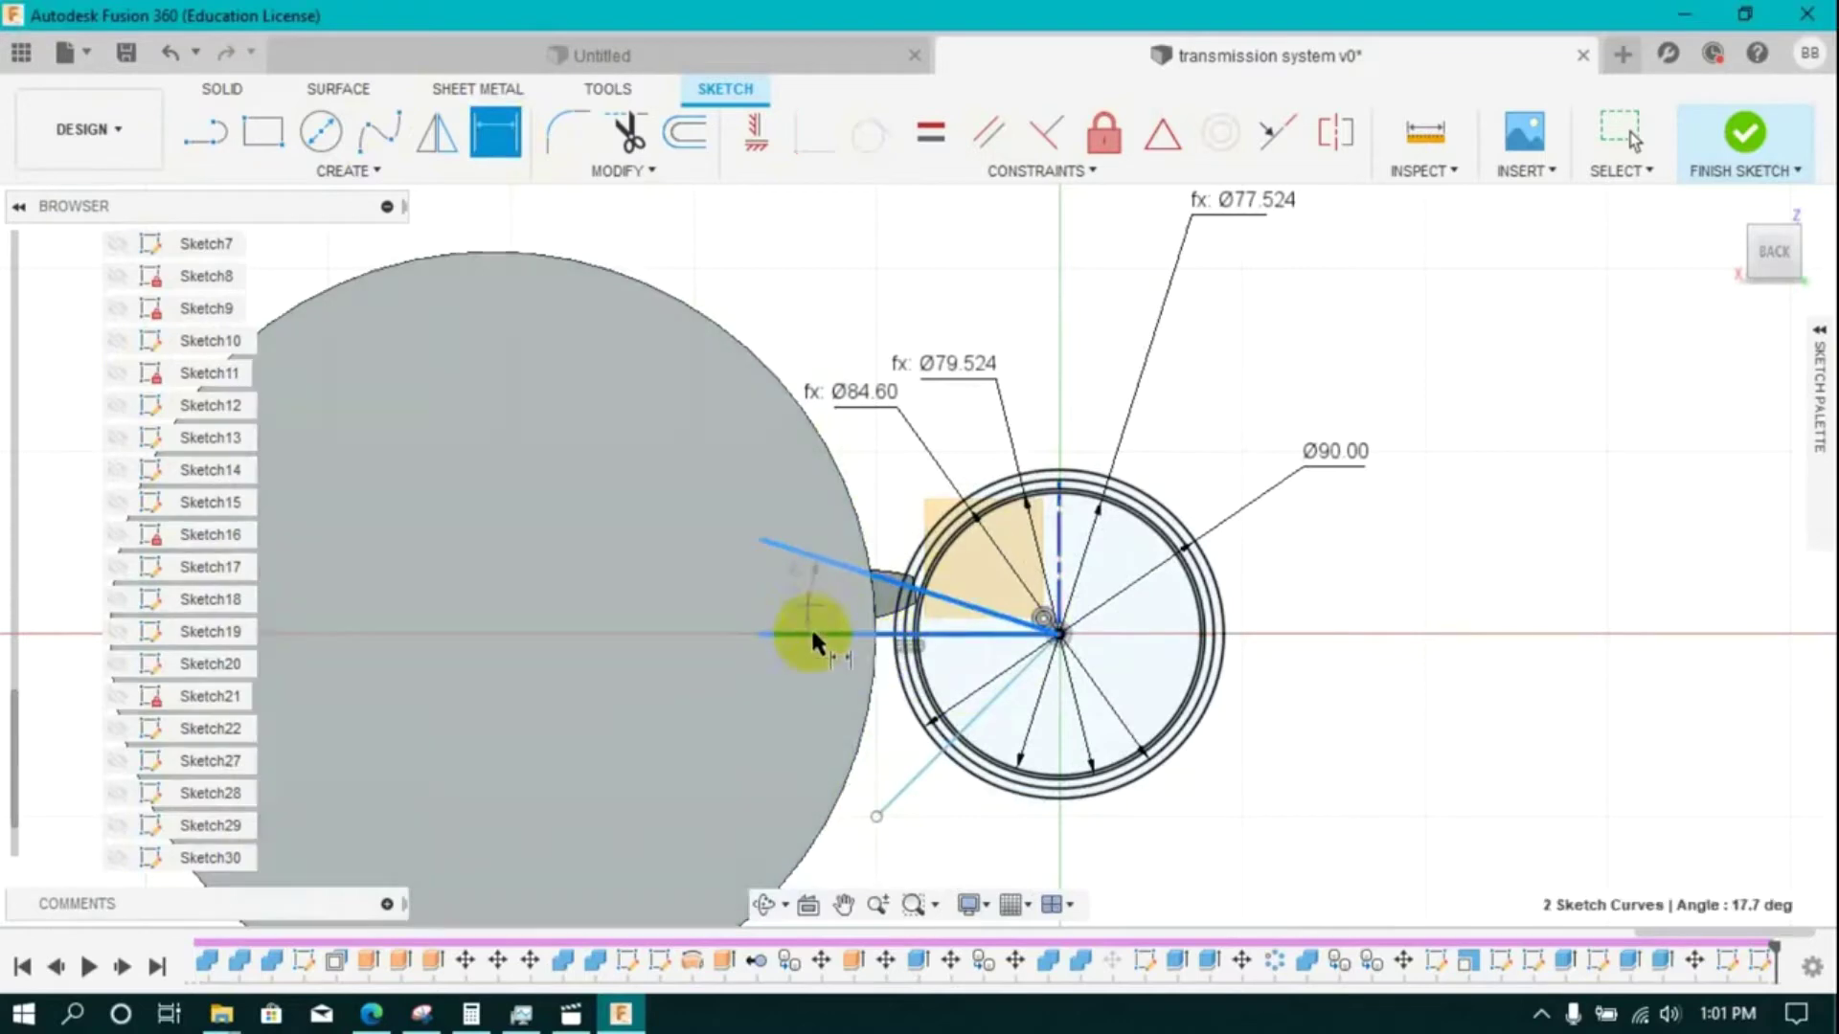
left_click(814, 642)
type("9")
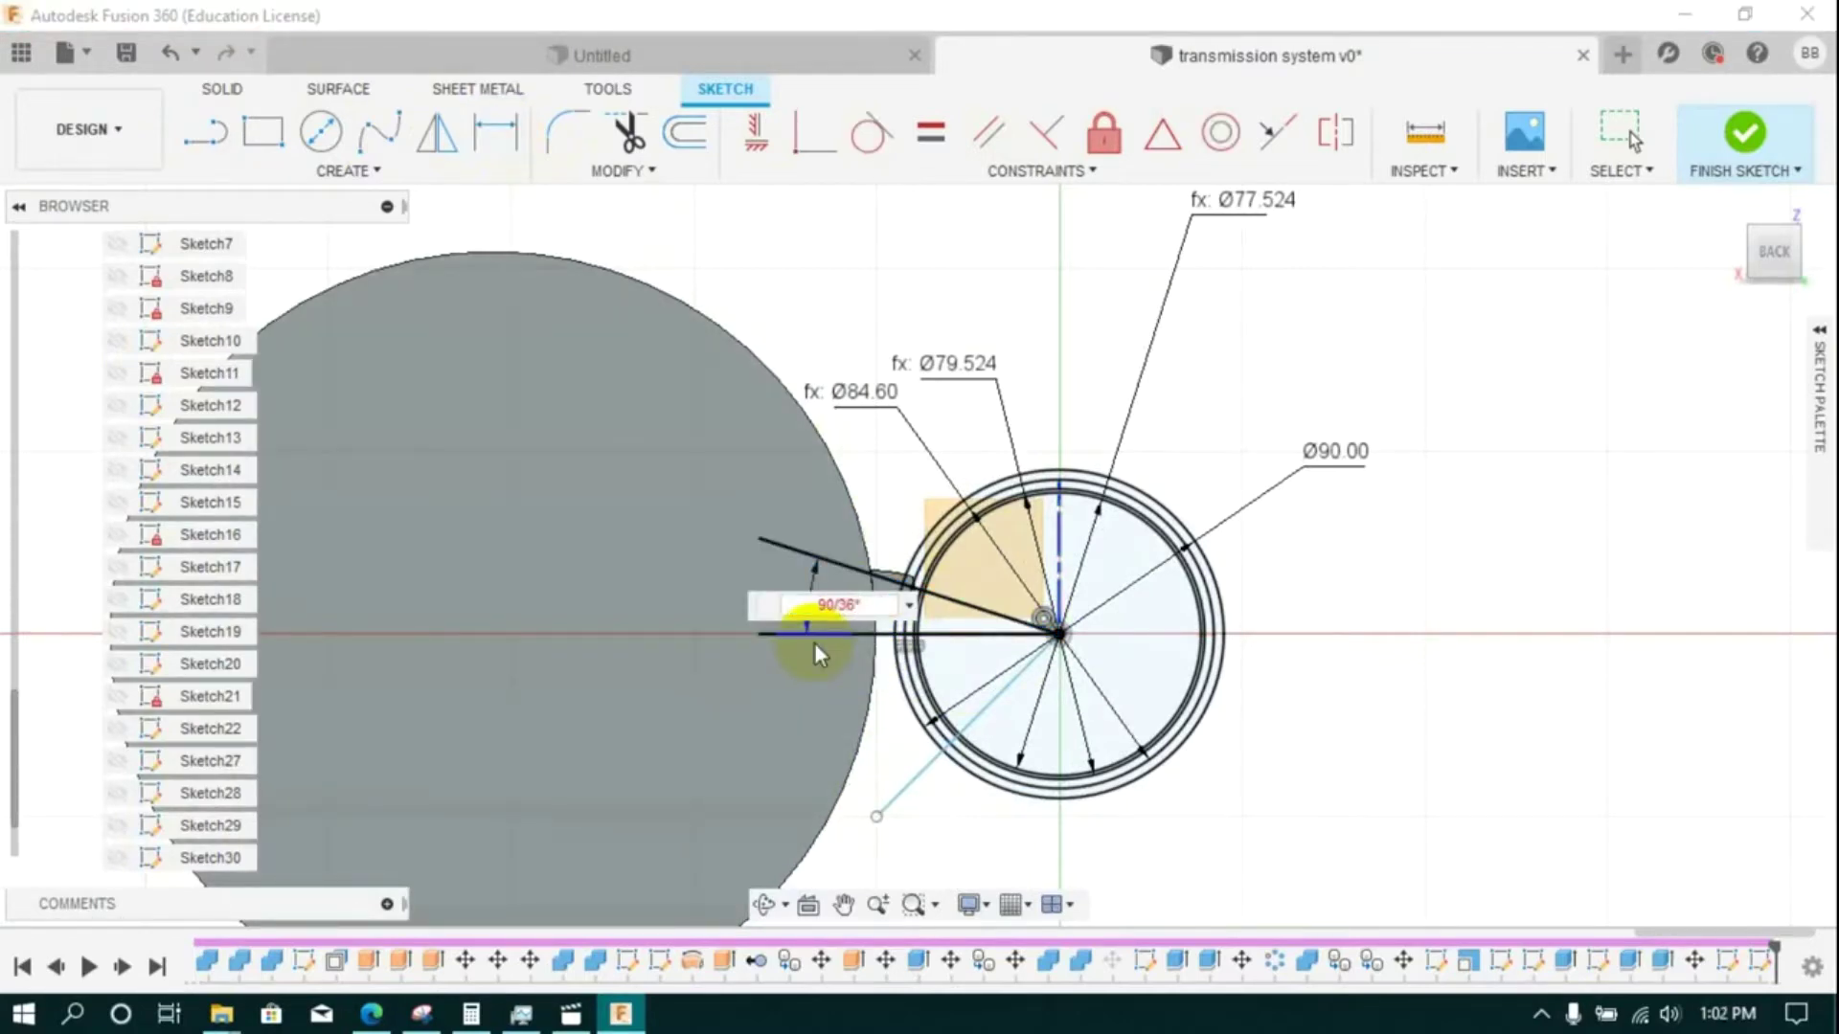
type("0/36")
key("Return")
- Dimension the angle between the upper and lower lines at 20° and finish the sketch
left_click(924, 779)
left_click(853, 611)
left_click(891, 717)
type("20")
key("Return")
scroll(916, 684, "up", 3)
scroll(918, 688, "up", 2)
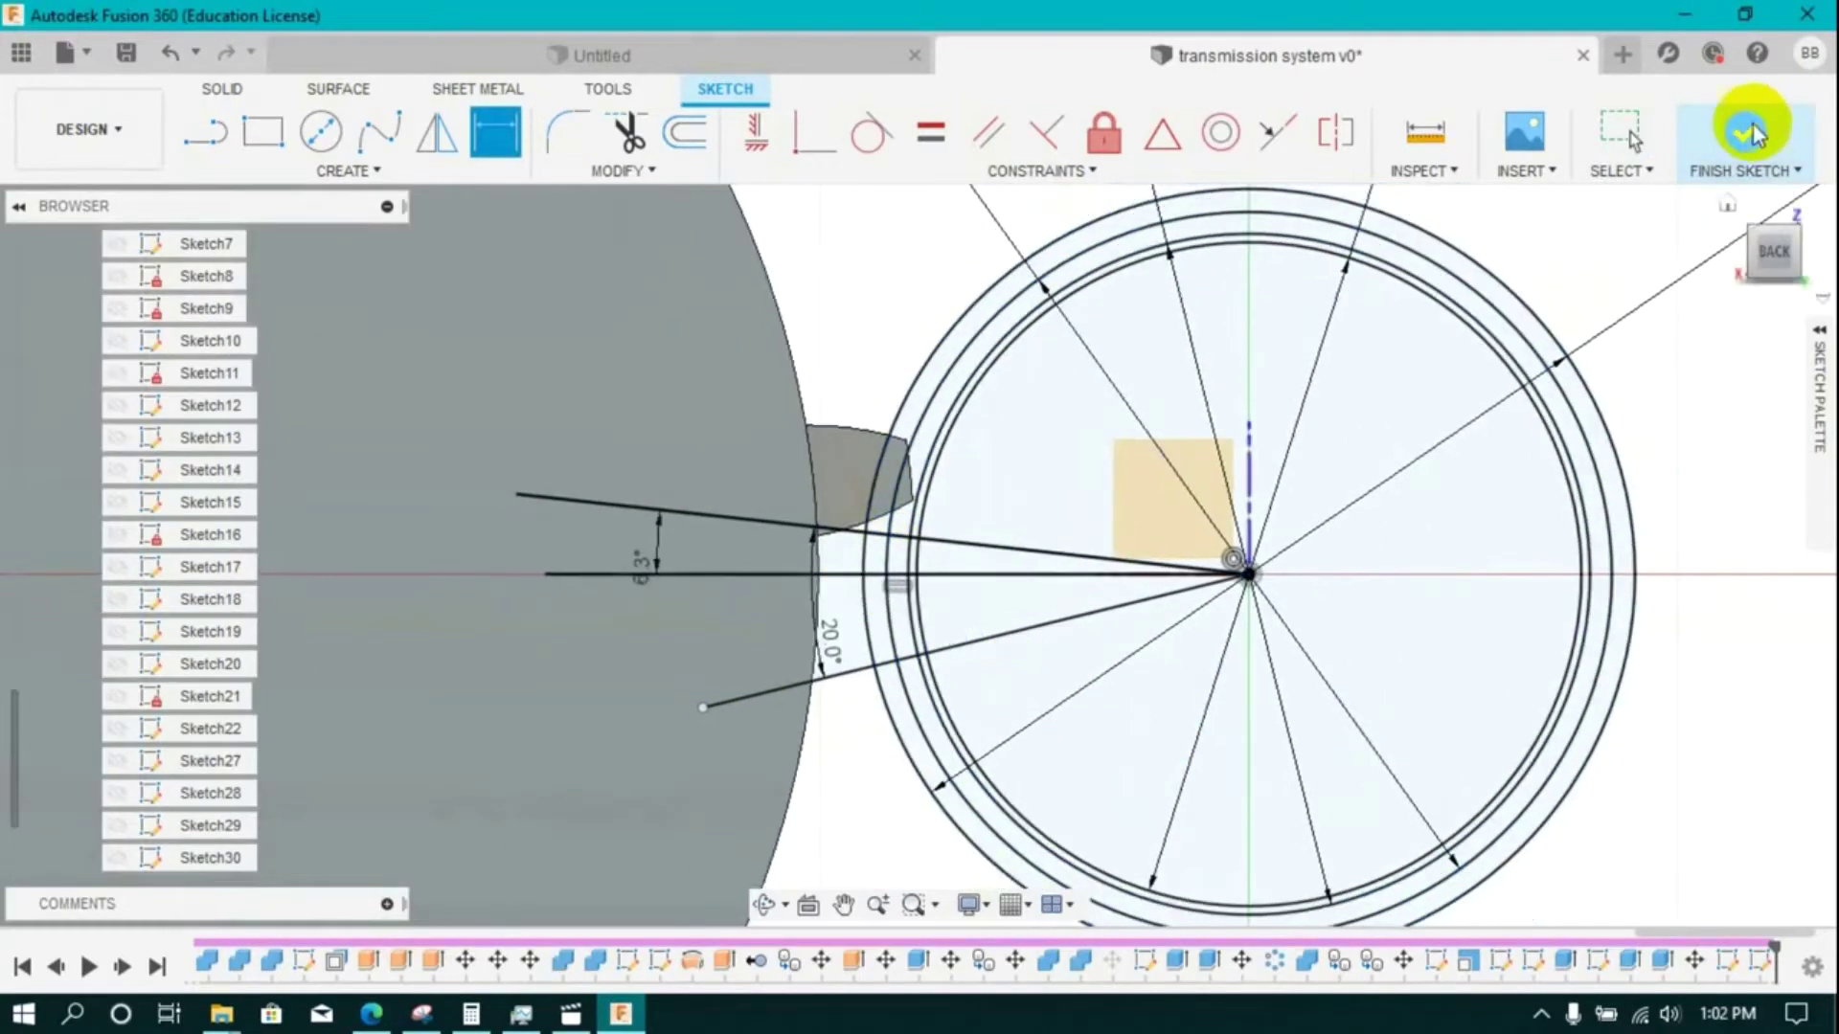
left_click(1779, 132)
- Adjust the rotation angle of the large gear's tooth in its existing Move feature
right_click(1695, 960)
left_click(1621, 686)
double_click(1692, 535)
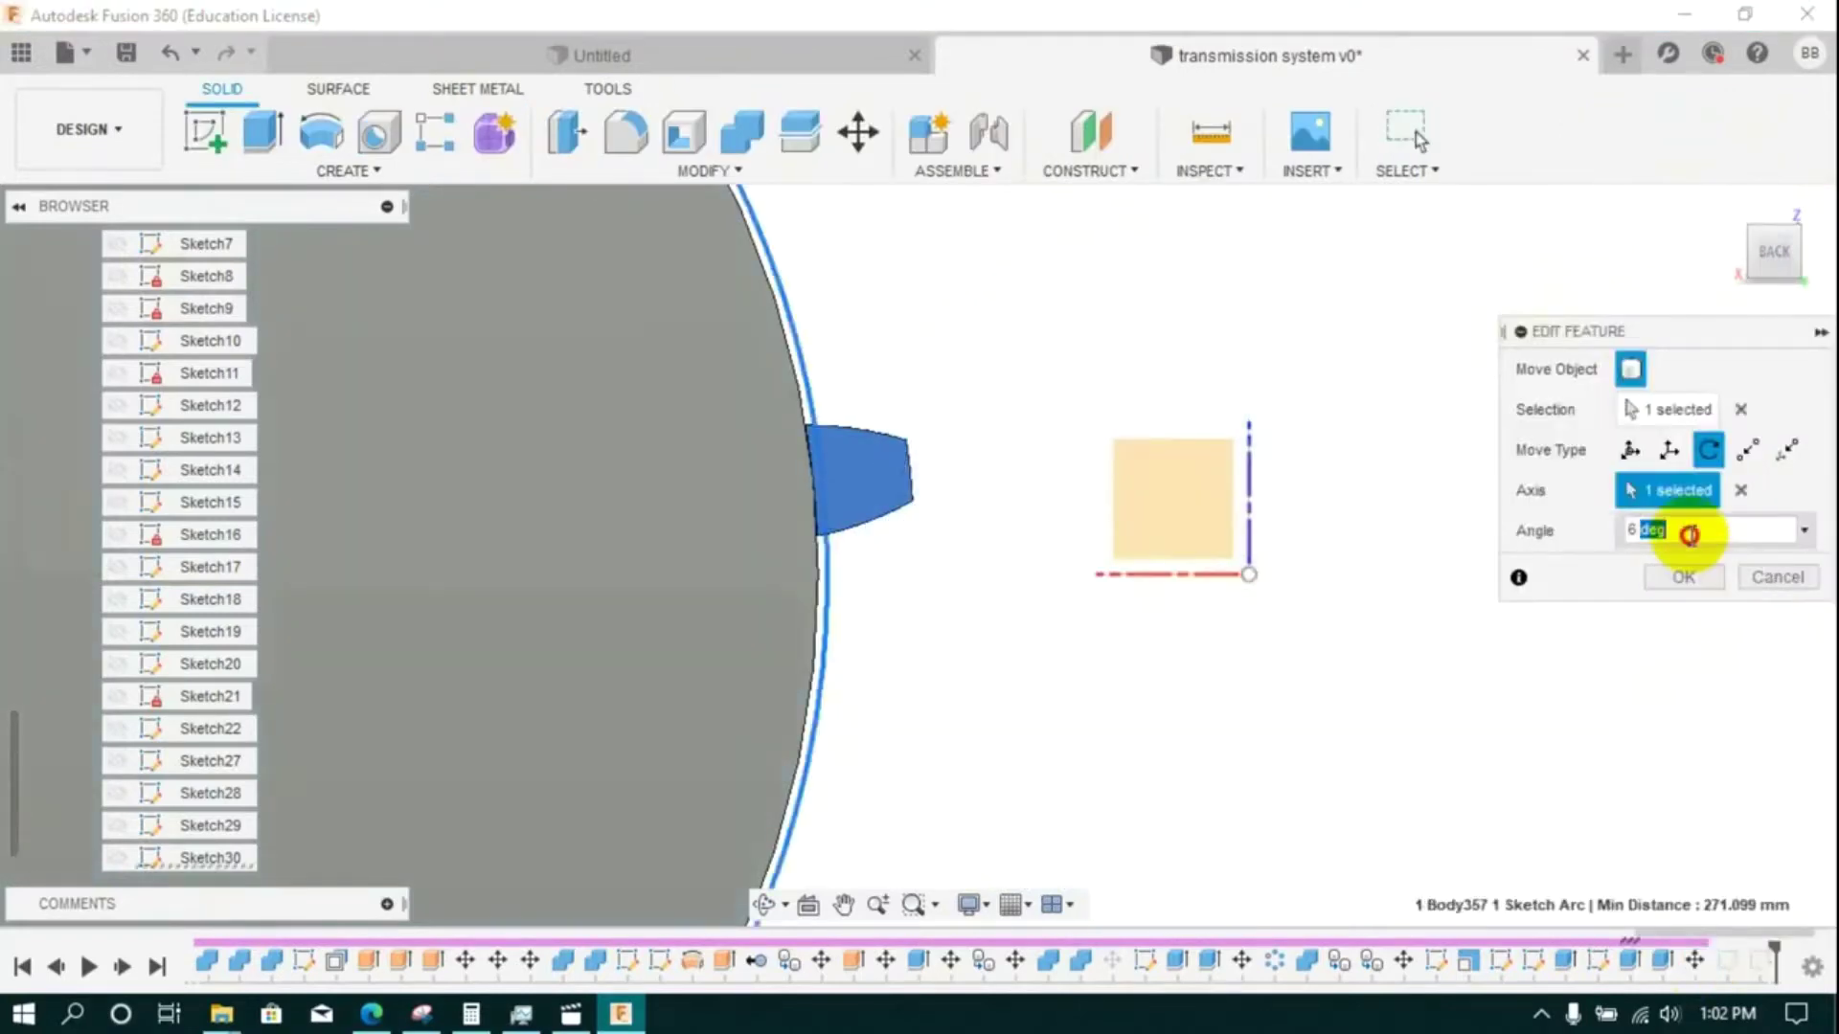
key("Return")
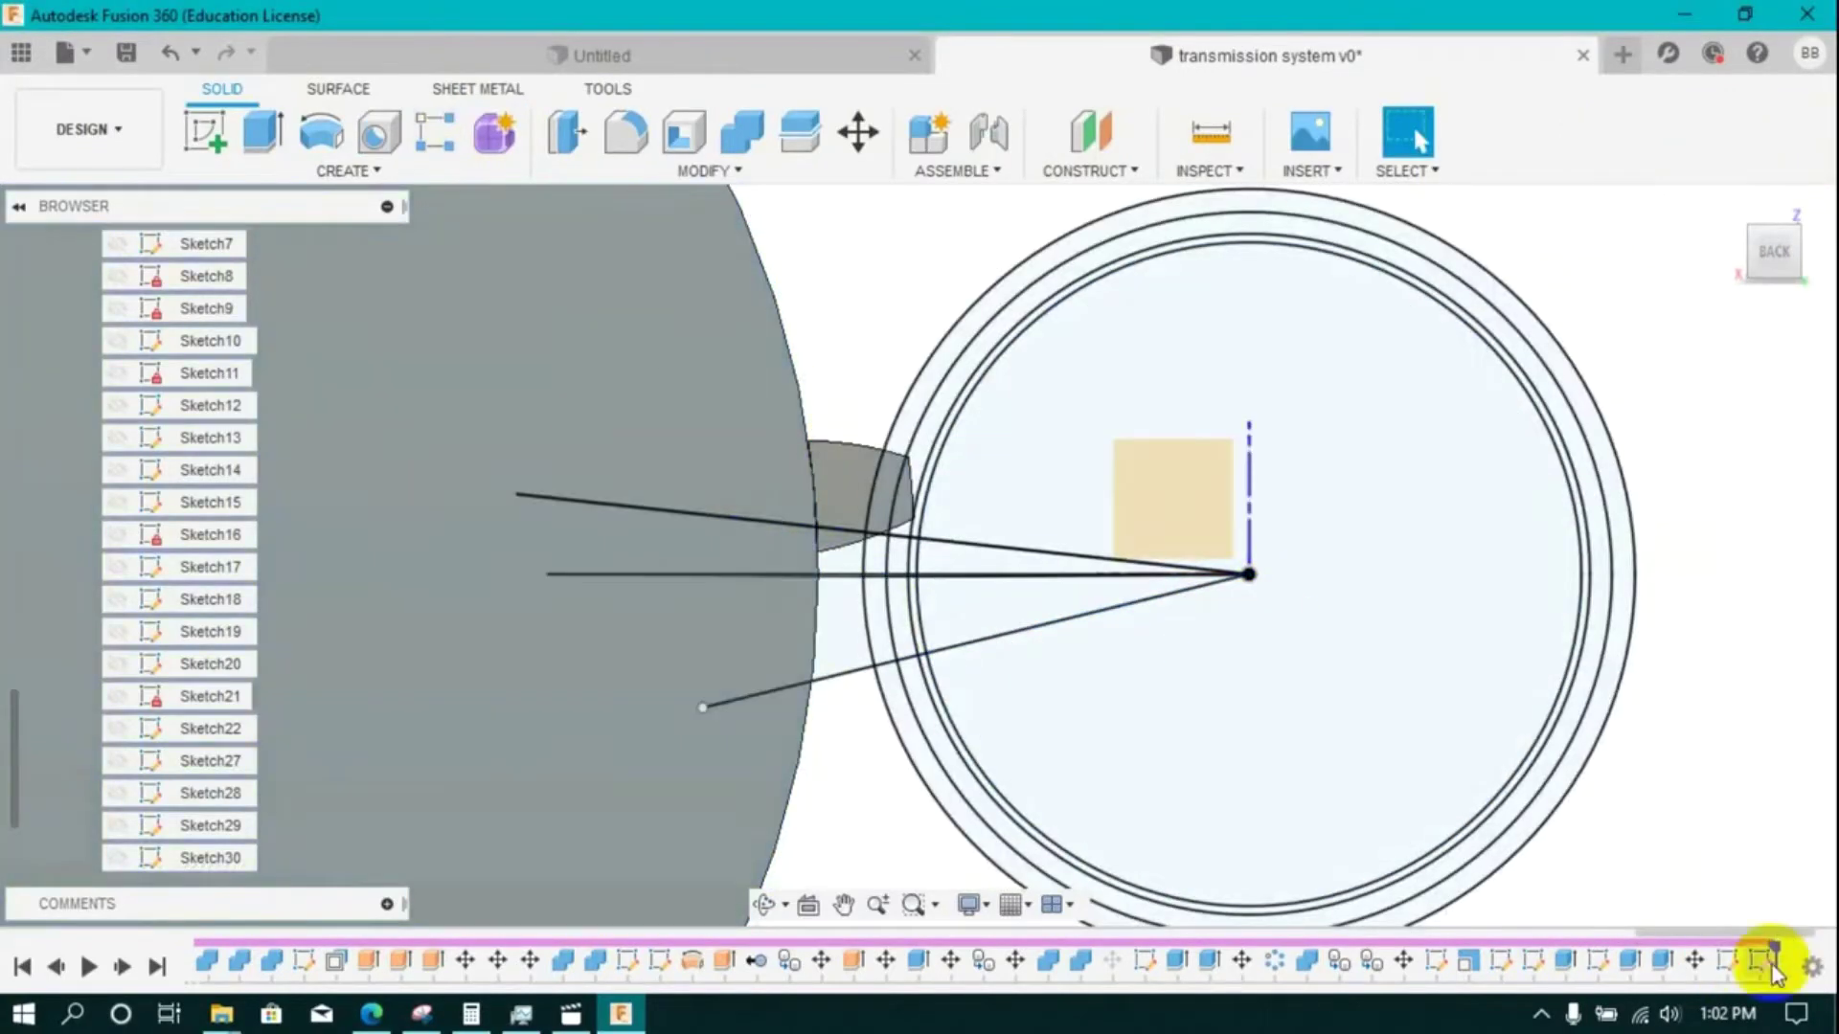
- Reopen the small gear's sketch and draw a circle centred on the lower line's inner-circle crossing, reaching the upper line at the second-largest circle
right_click(1774, 972)
left_click(1693, 695)
left_click(321, 131)
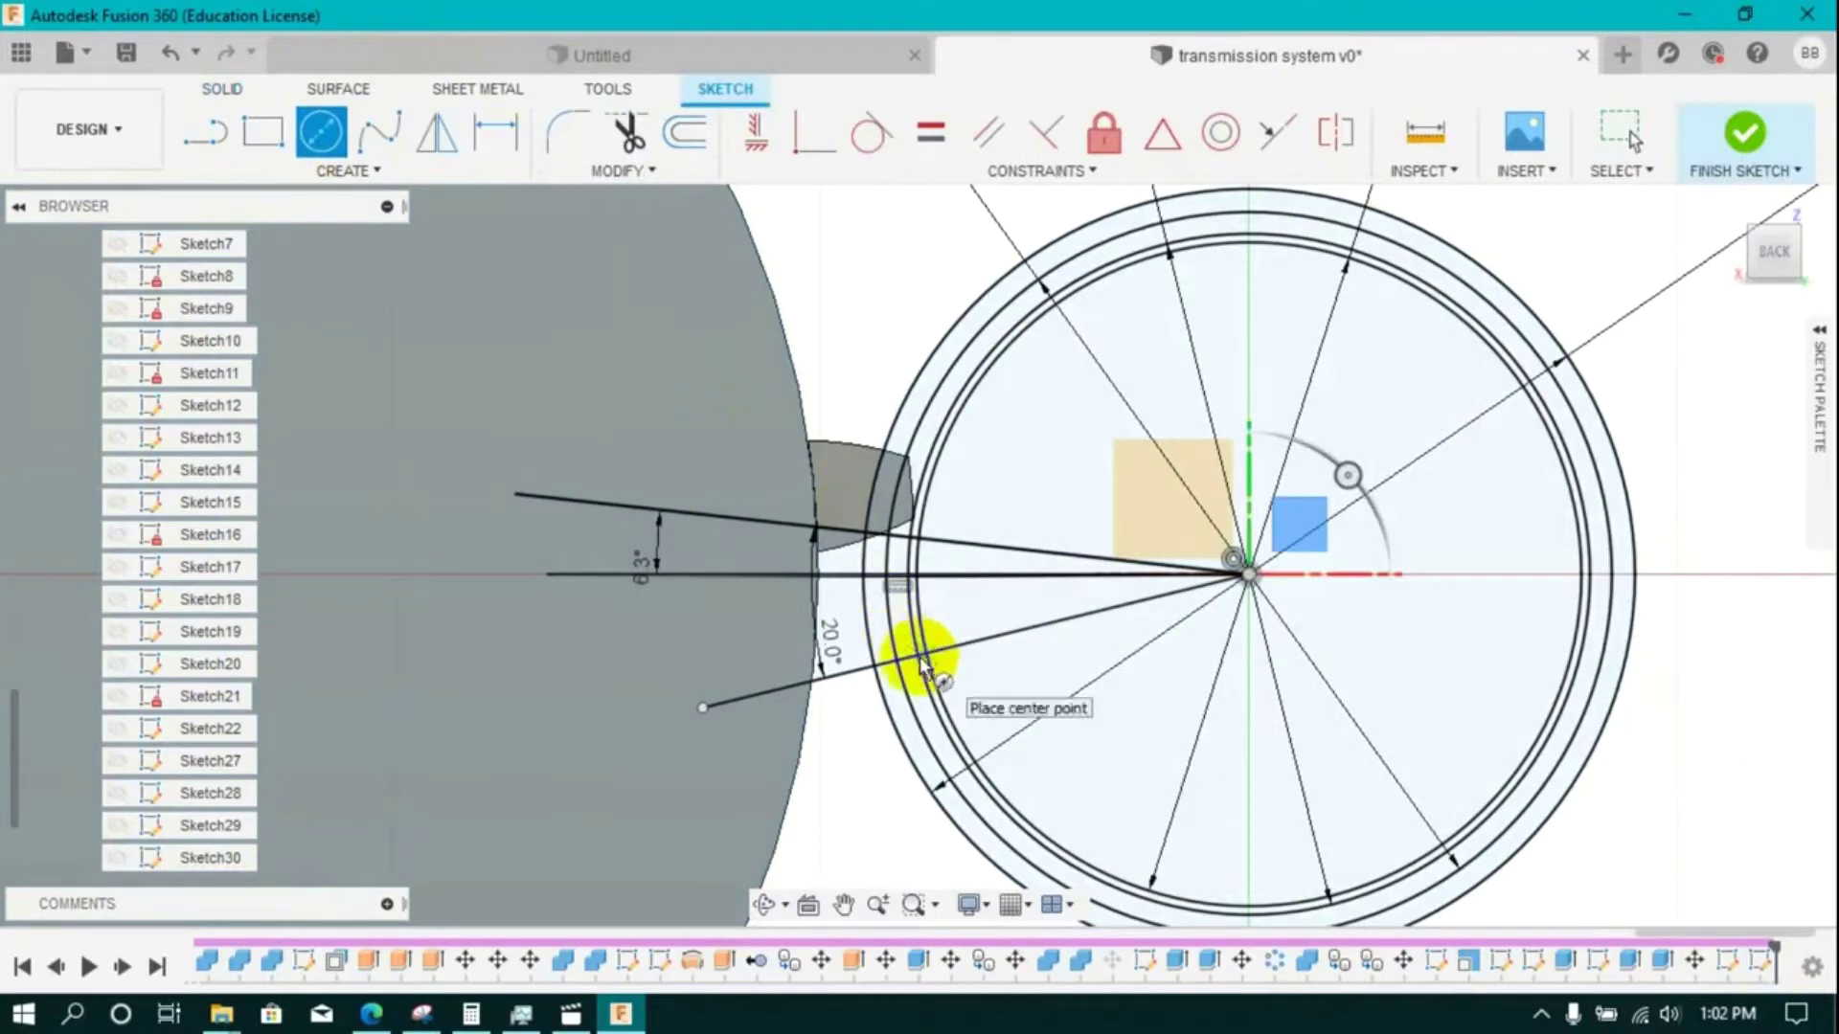
left_click(925, 659)
scroll(895, 534, "up", 3)
scroll(896, 575, "down", 6)
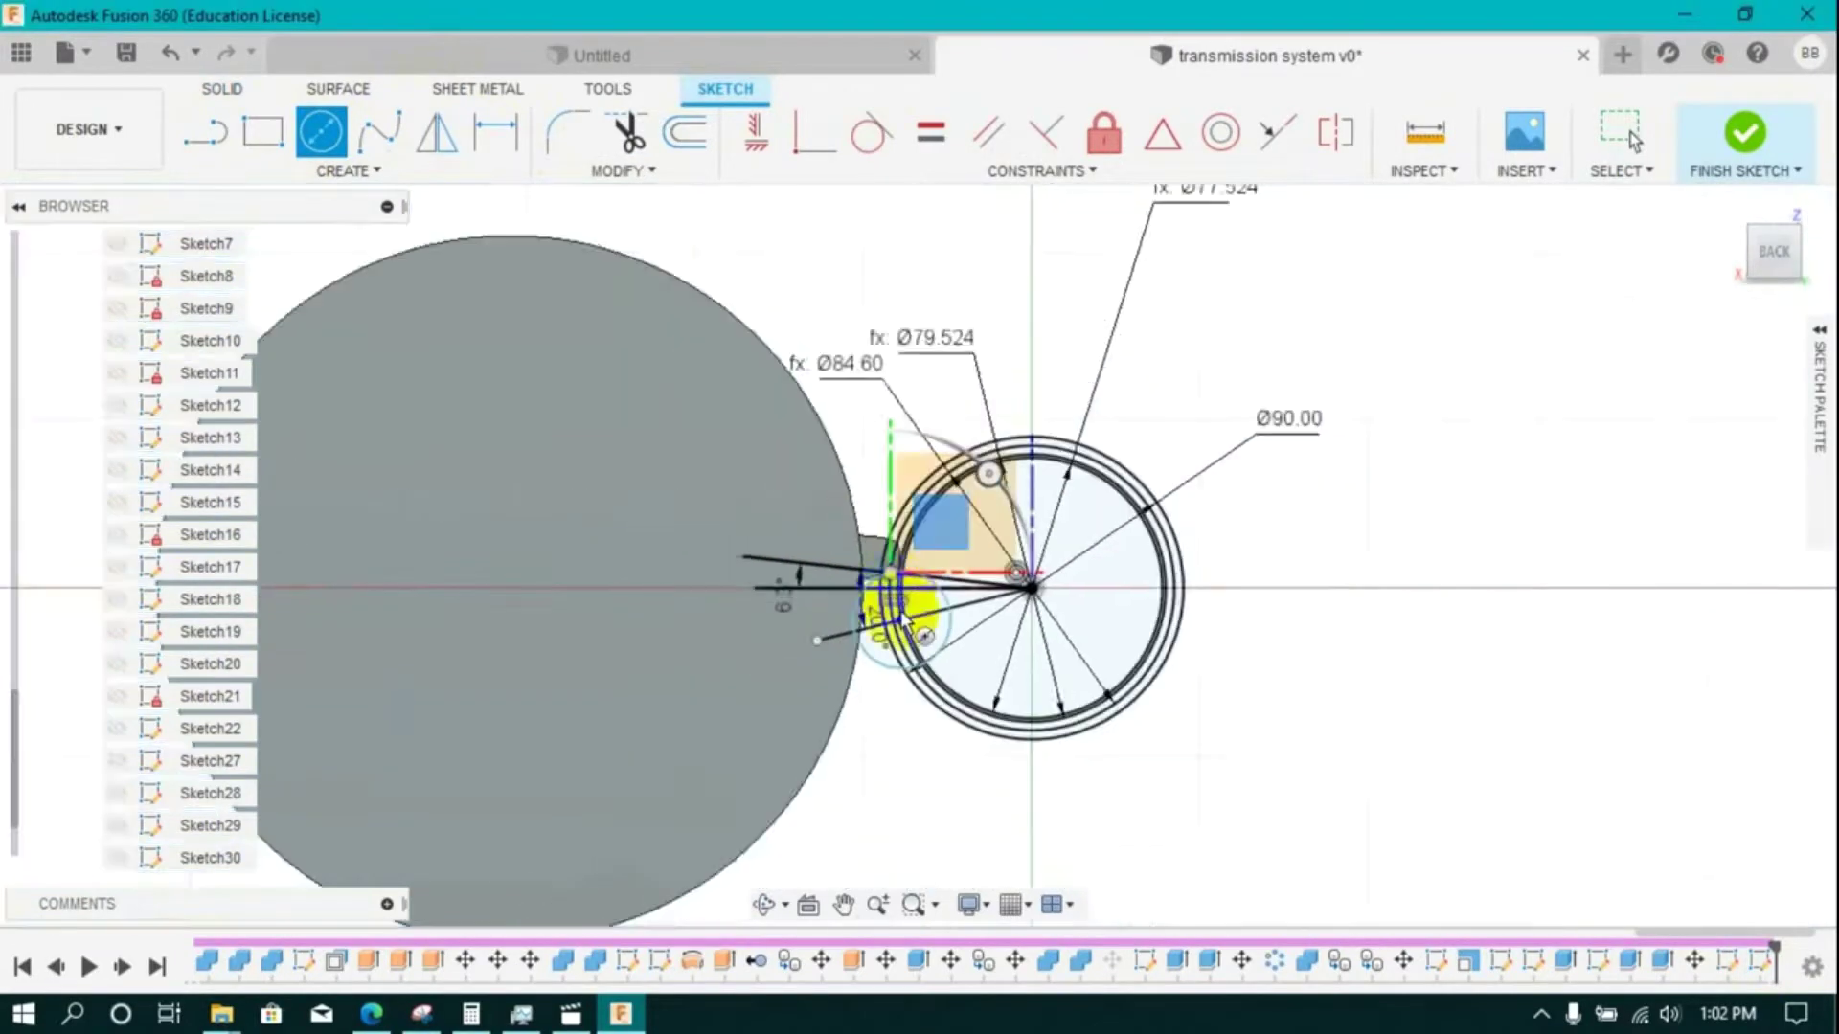
scroll(898, 599, "up", 4)
- Mirror the new flank circle about the horizontal line and finish the sketch
left_click(437, 131)
left_click(969, 526)
left_click(986, 543)
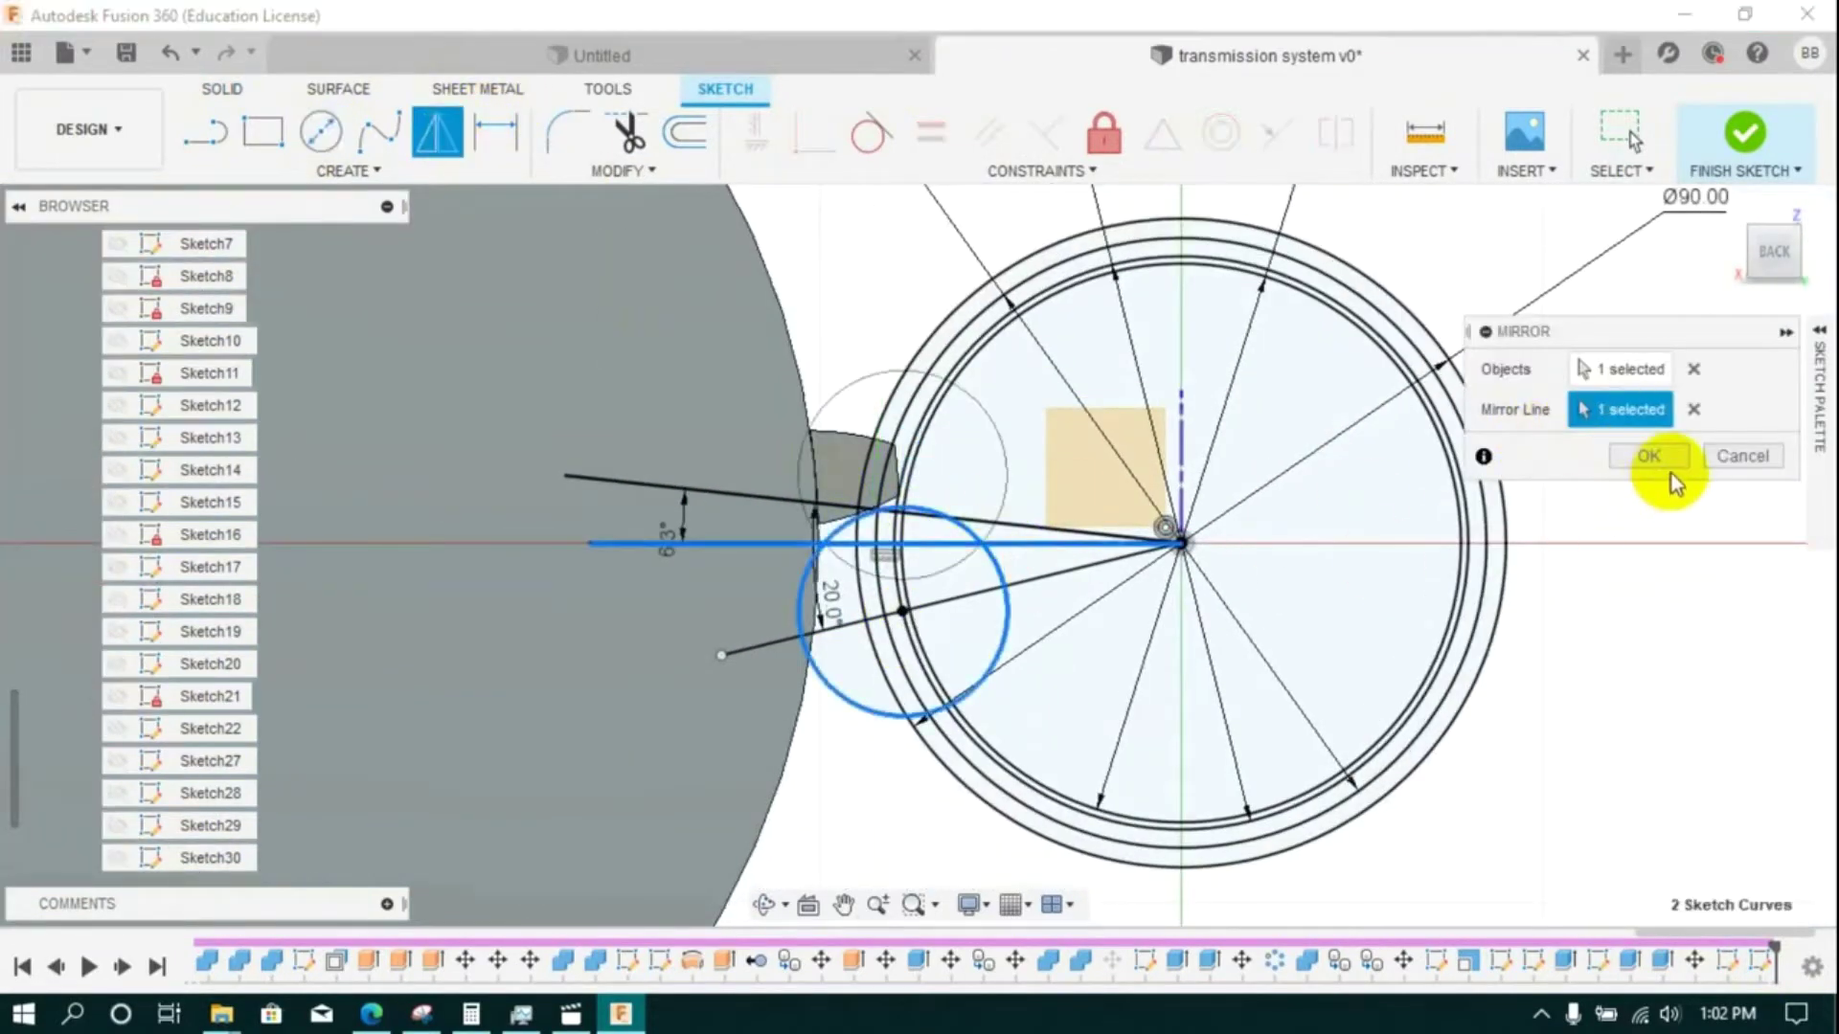
left_click(1669, 476)
left_click(1744, 131)
- Extrude the small gear's tooth profiles between the two flank circles 5 mm as a new body
left_click(263, 131)
scroll(867, 536, "up", 5)
left_click(868, 537)
left_click(961, 526)
left_click(857, 617)
scroll(864, 537, "down", 5)
left_click(1700, 527)
type("5")
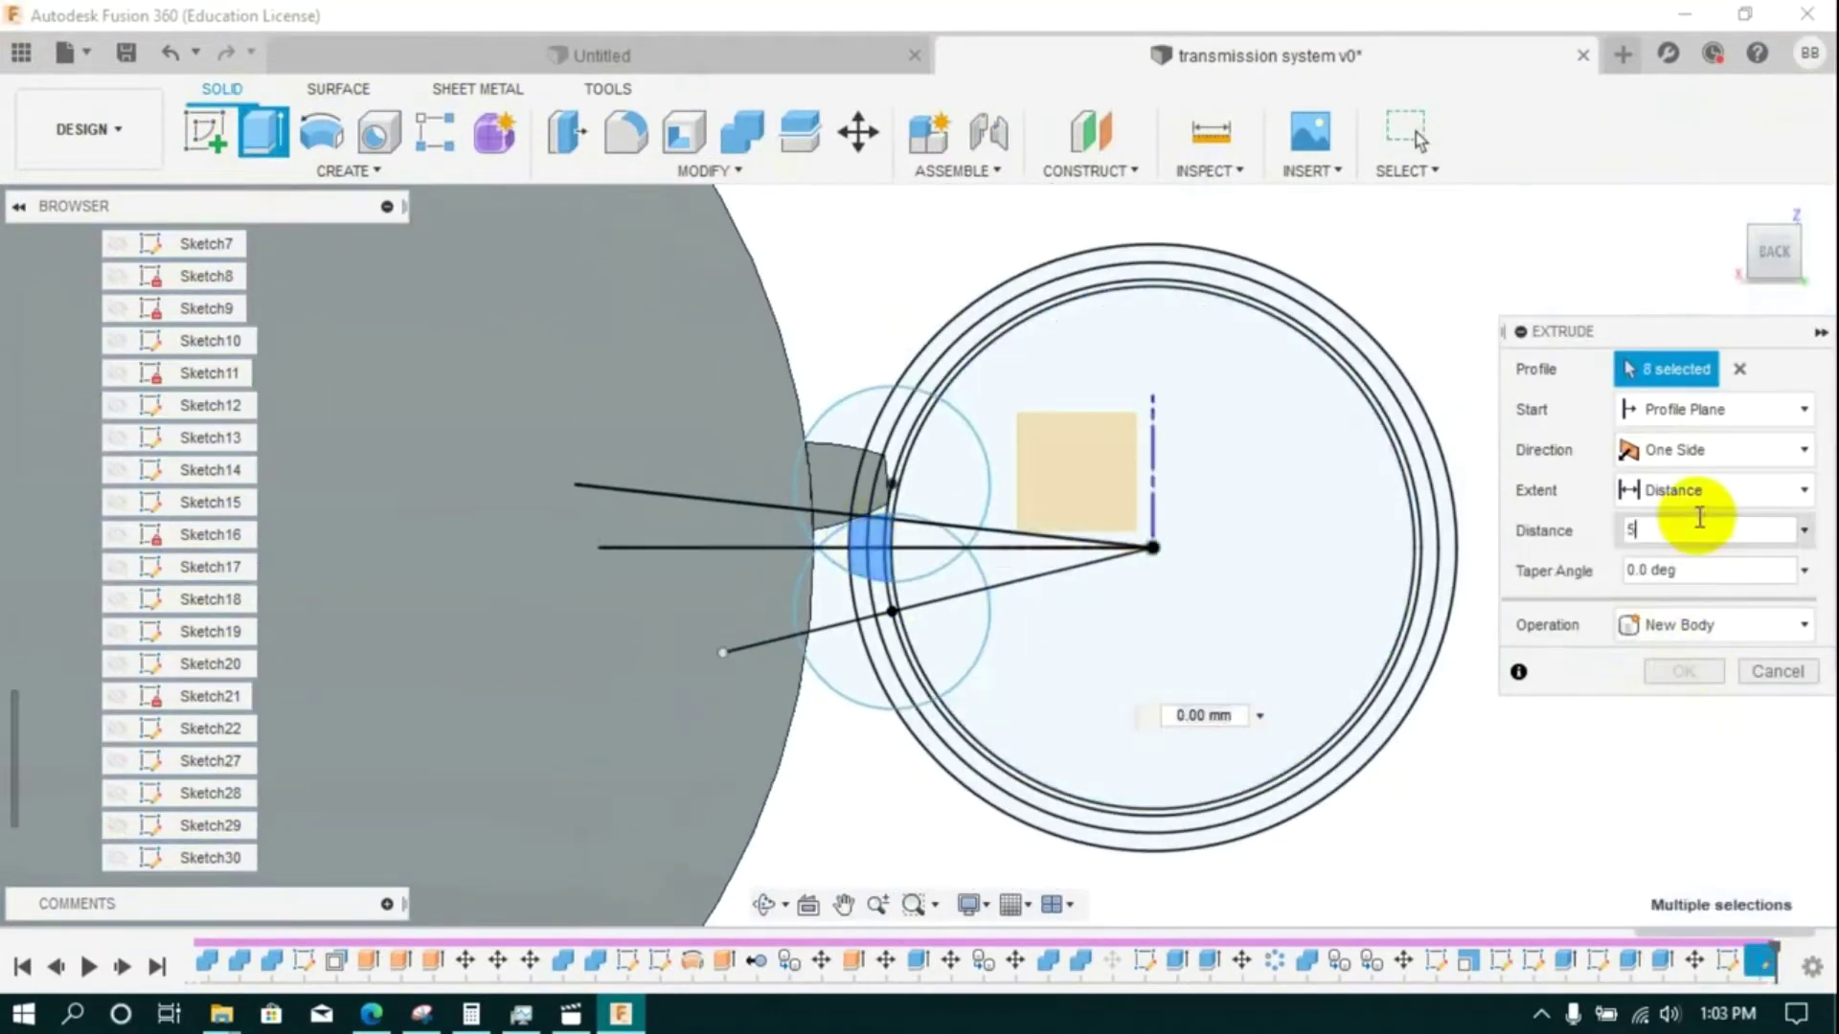
key("Return")
- Show Sketch32 again and extrude all profiles of the small gear's inner disk 50 mm as a new body
left_click(268, 141)
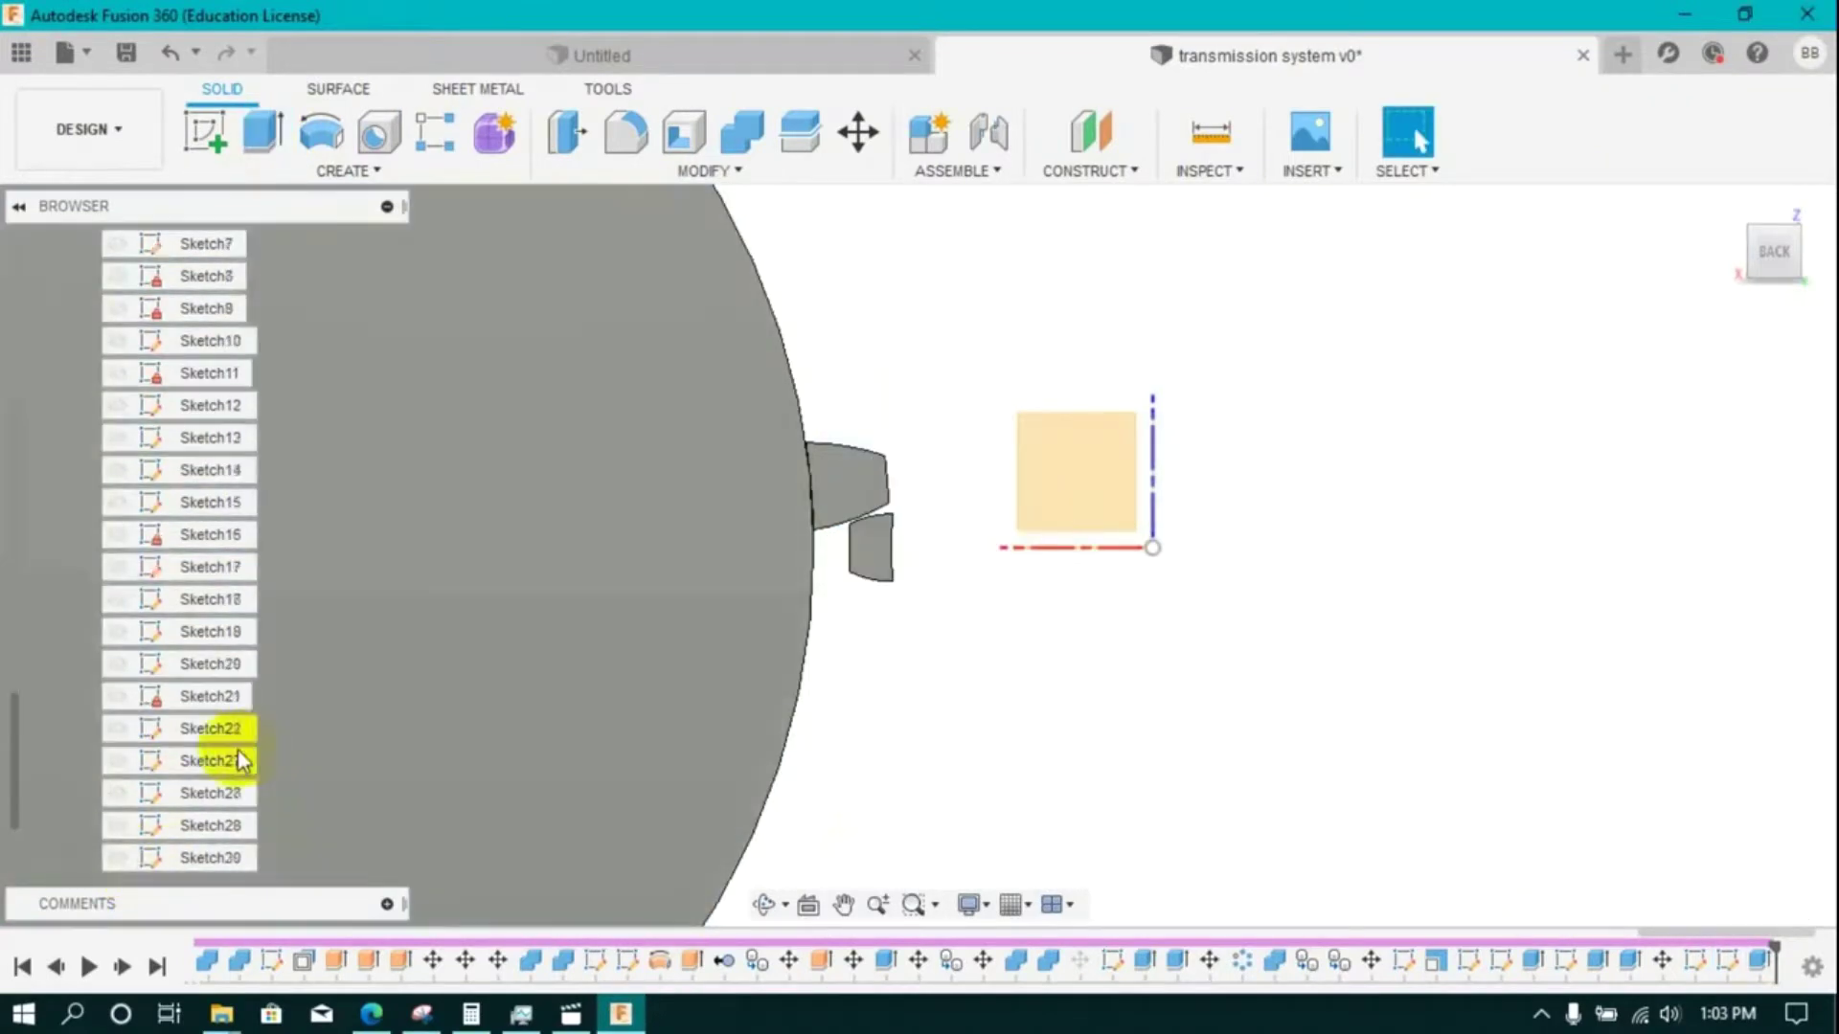
scroll(237, 751, "down", 1)
left_click(118, 857)
left_click(264, 134)
left_click(1190, 550)
left_click(1005, 561)
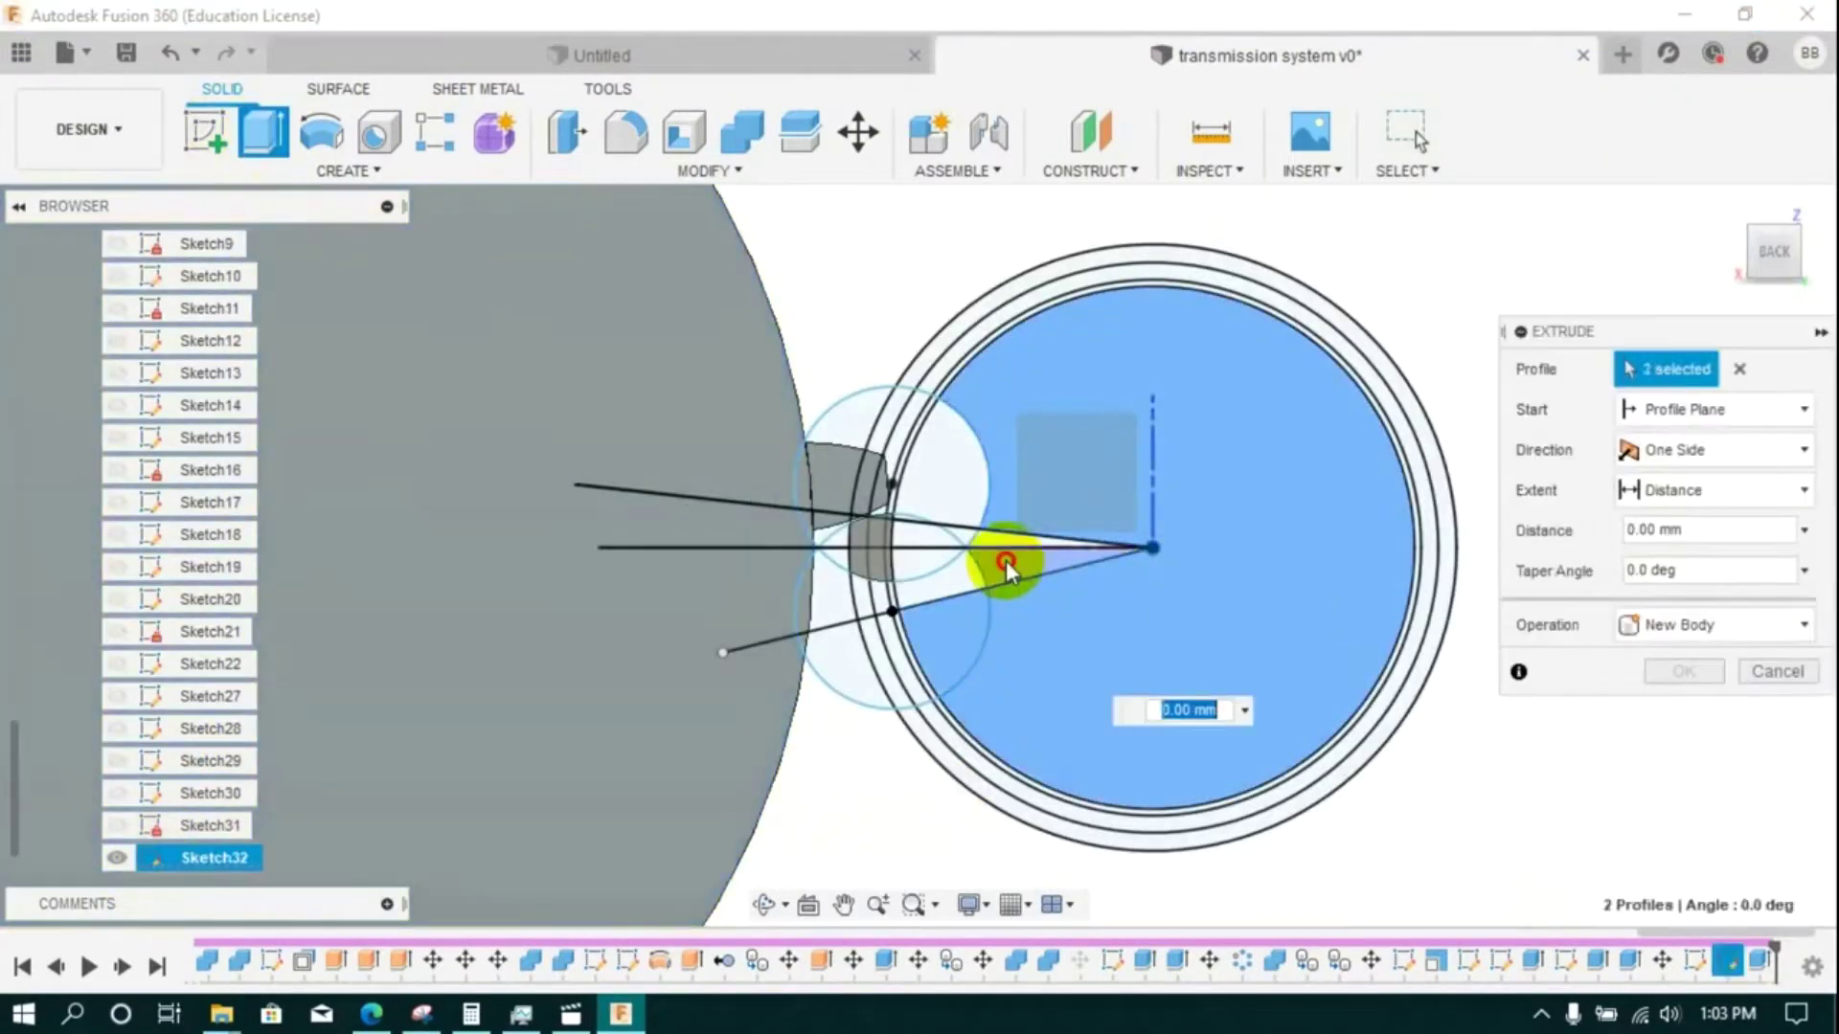
left_click(945, 579)
left_click(923, 563)
left_click(993, 538)
left_click(960, 535)
left_click(922, 535)
left_click(960, 501)
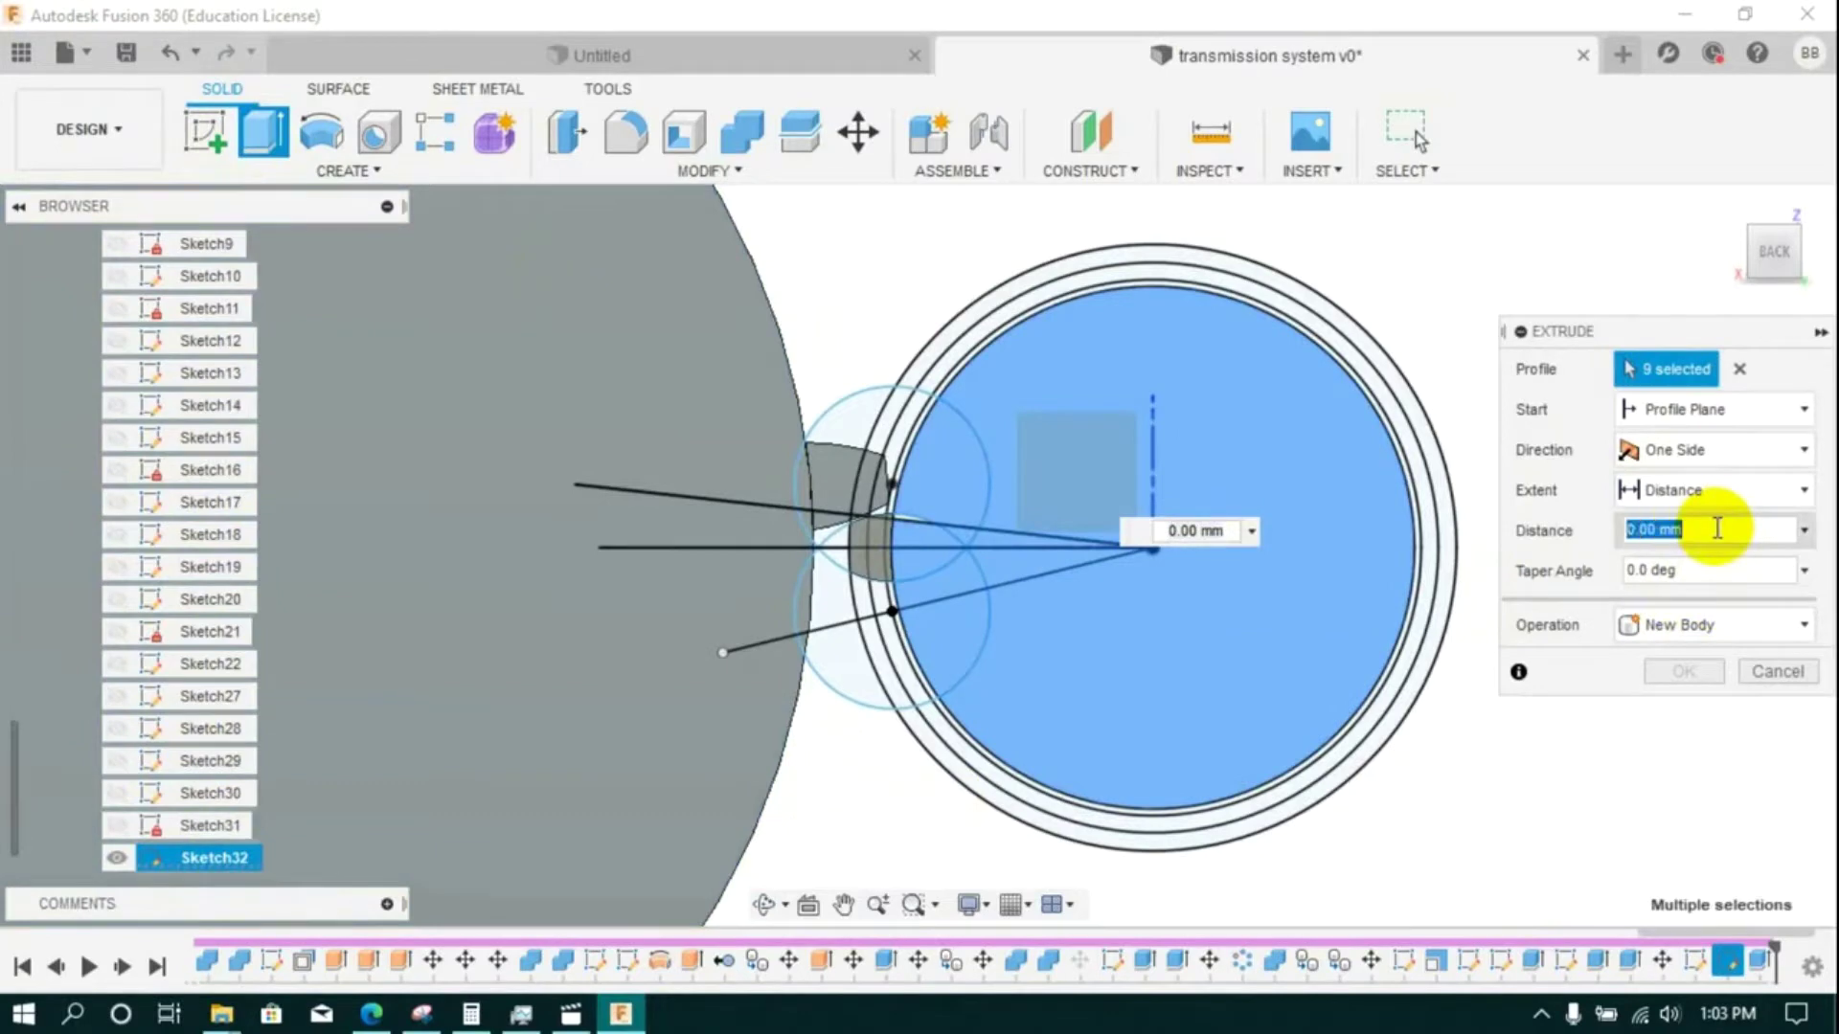
type("10")
left_click(1686, 672)
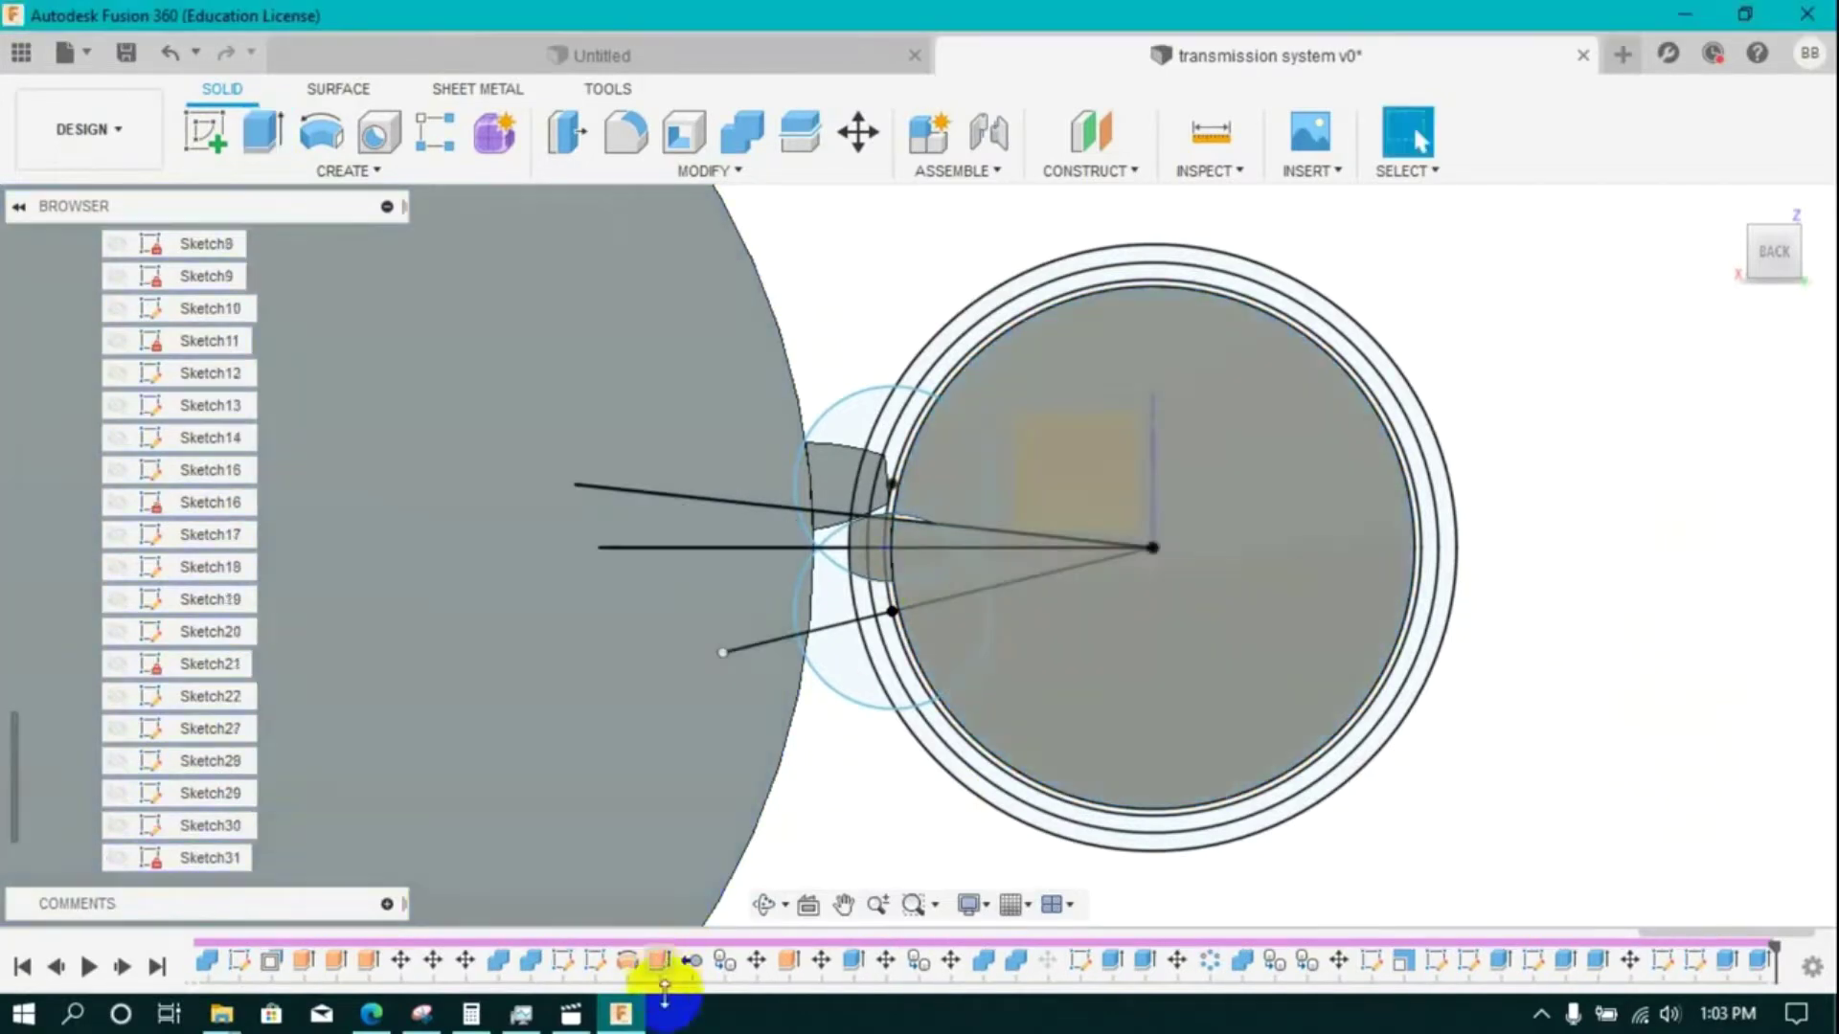
- Edit the small disk's extrusion to include the missed sliver profile next to the tooth
right_click(1761, 959)
left_click(1650, 687)
scroll(916, 526, "up", 5)
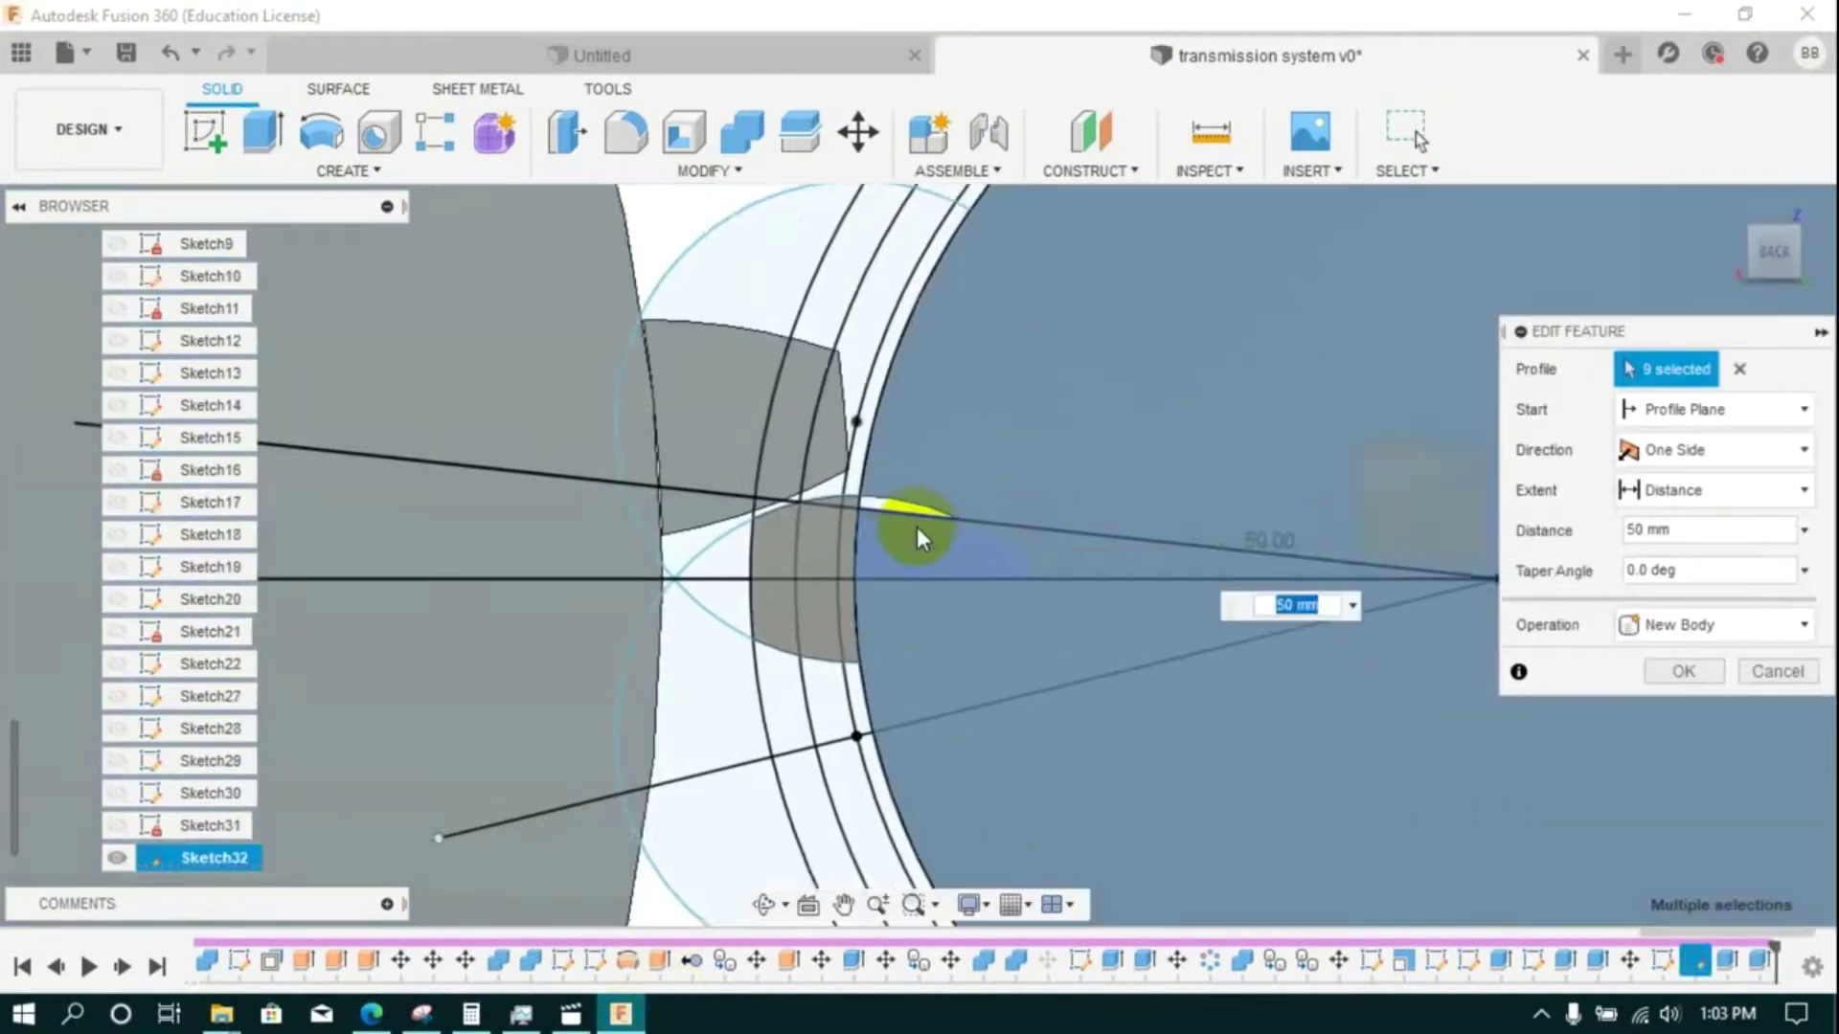
scroll(917, 527, "up", 2)
left_click(826, 572)
scroll(826, 573, "down", 8)
left_click(1684, 667)
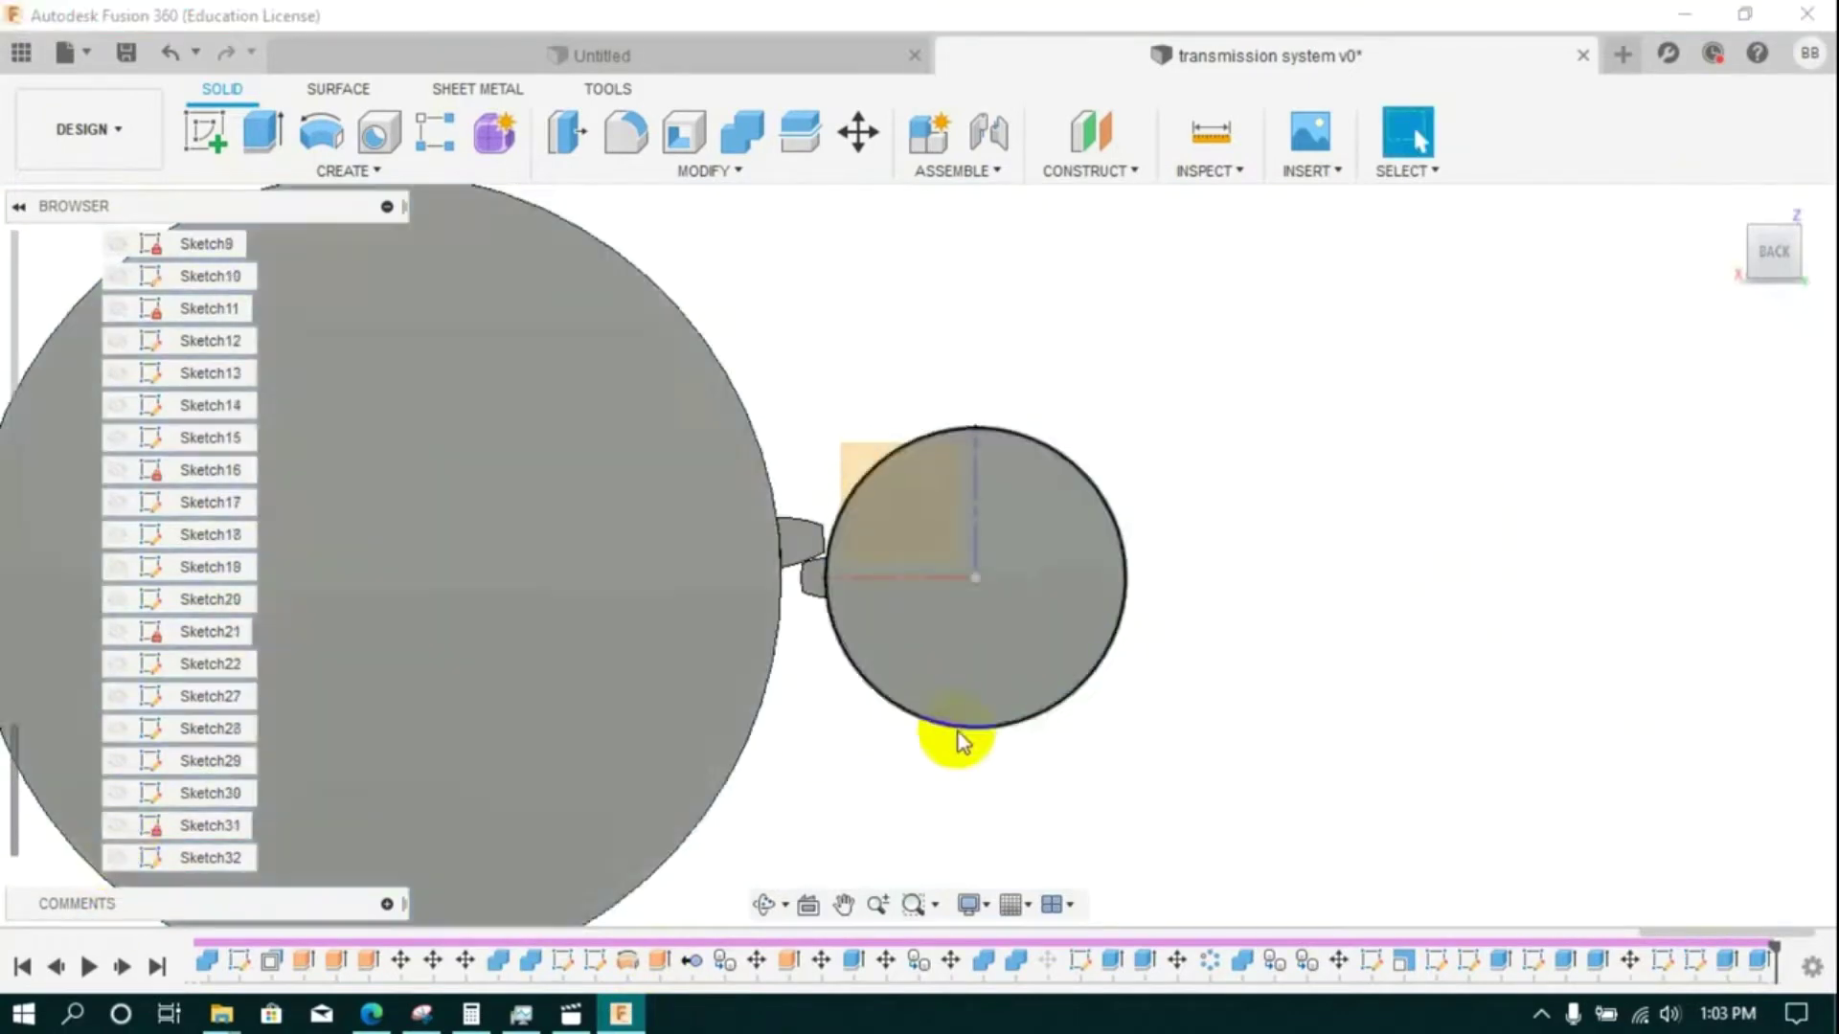
- Create a full circular pattern of the large gear's tooth body around the large disk with a quantity of 38
scroll(820, 789, "down", 3)
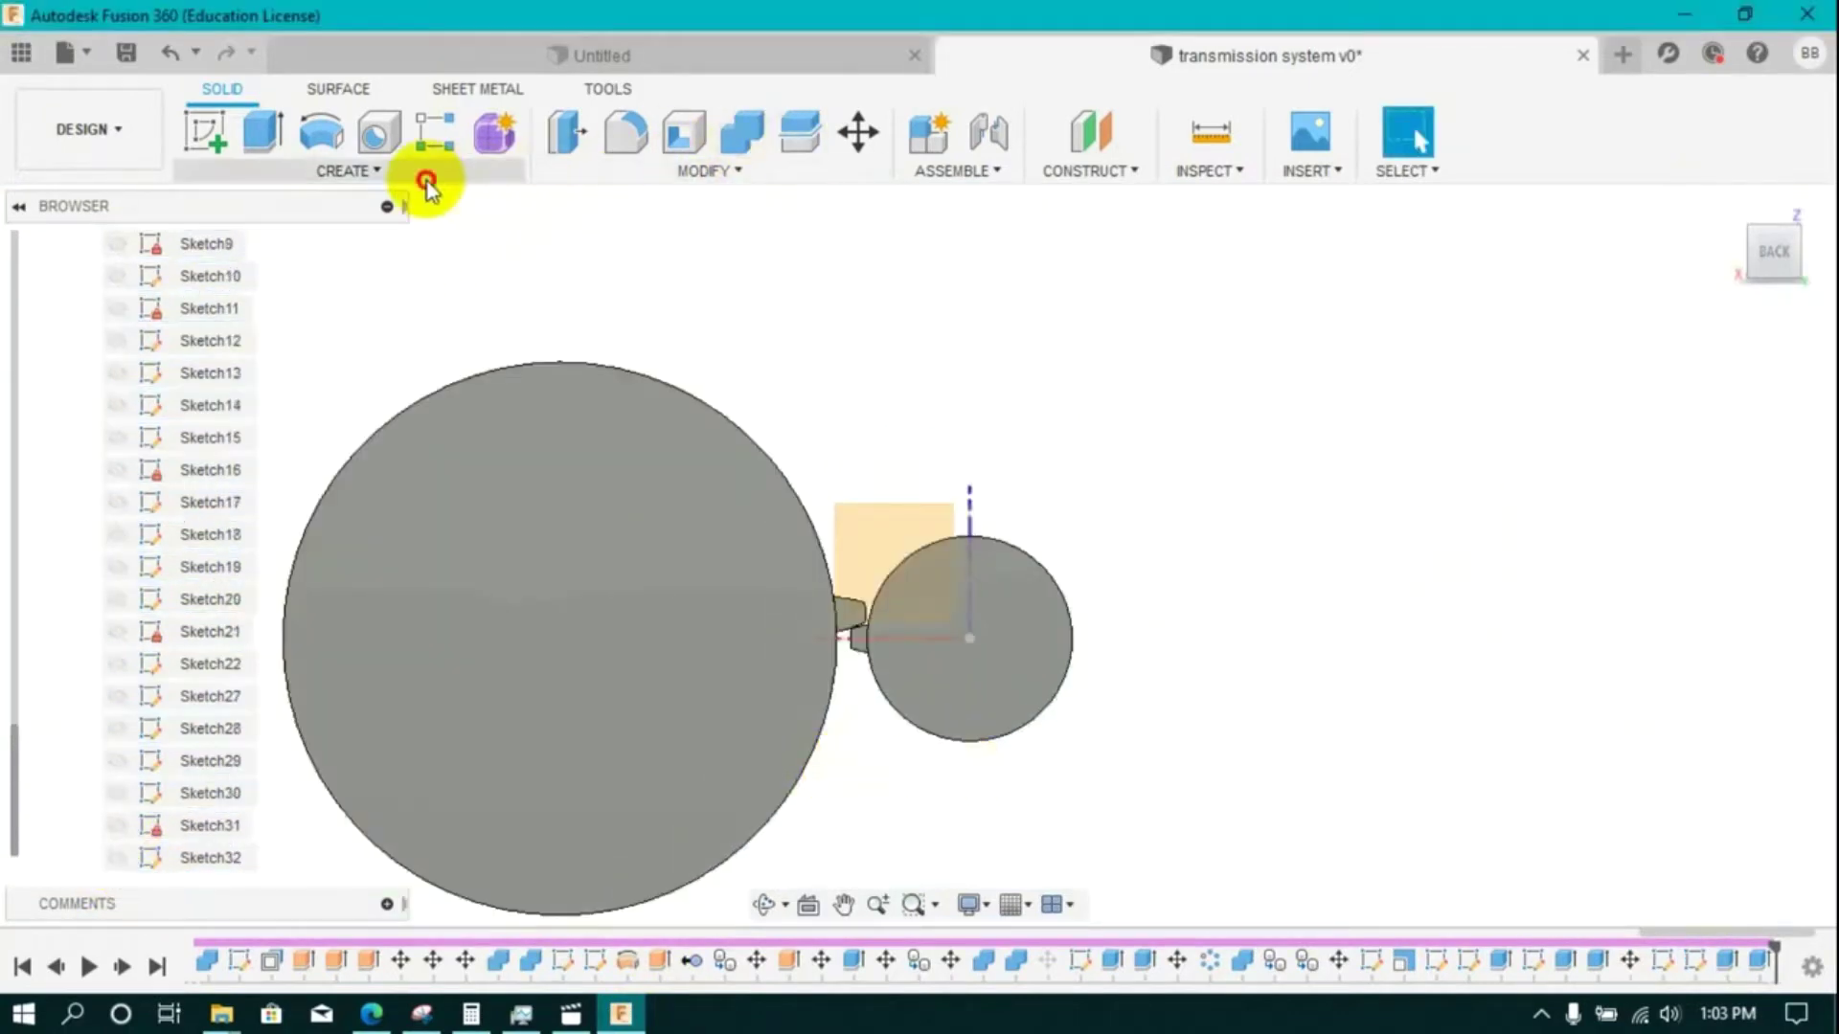
left_click(348, 171)
mouse_move(246, 636)
left_click(488, 671)
left_click(850, 618)
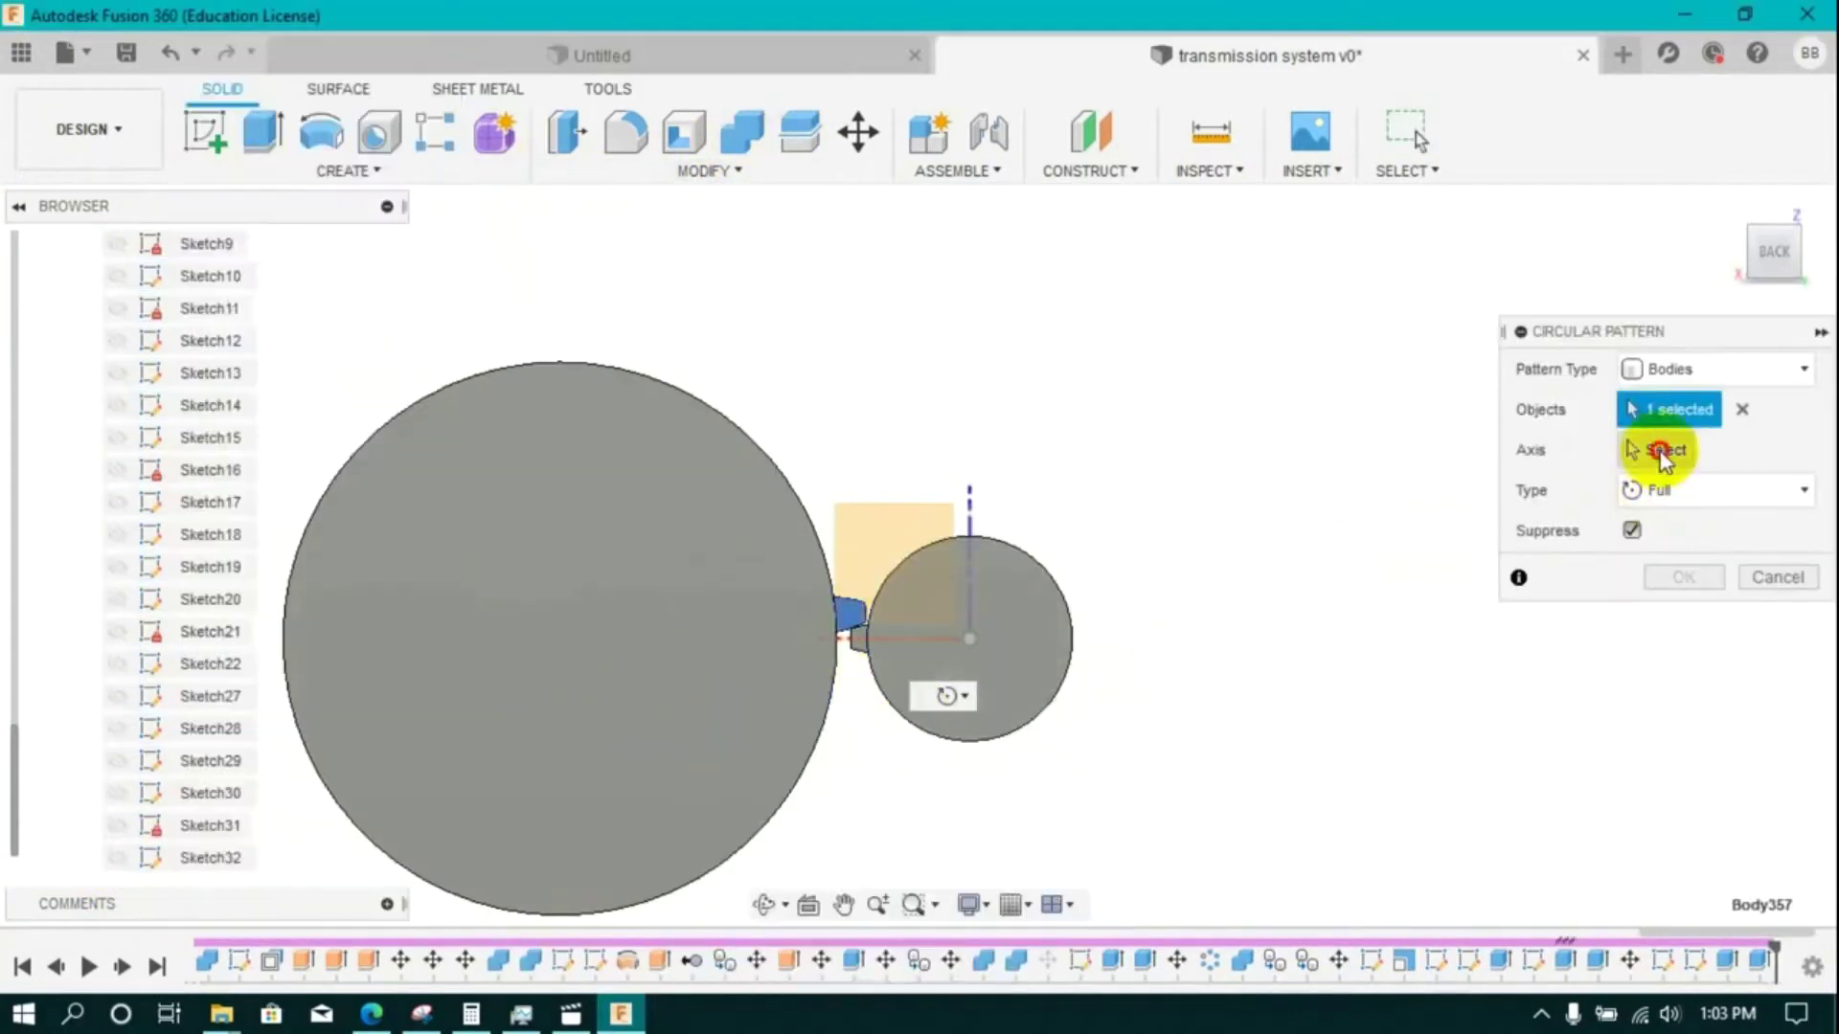
left_click(1661, 452)
left_click(804, 765)
left_click(1801, 565)
left_click(1801, 565)
left_click(1800, 565)
left_click(1801, 566)
left_click(1739, 570)
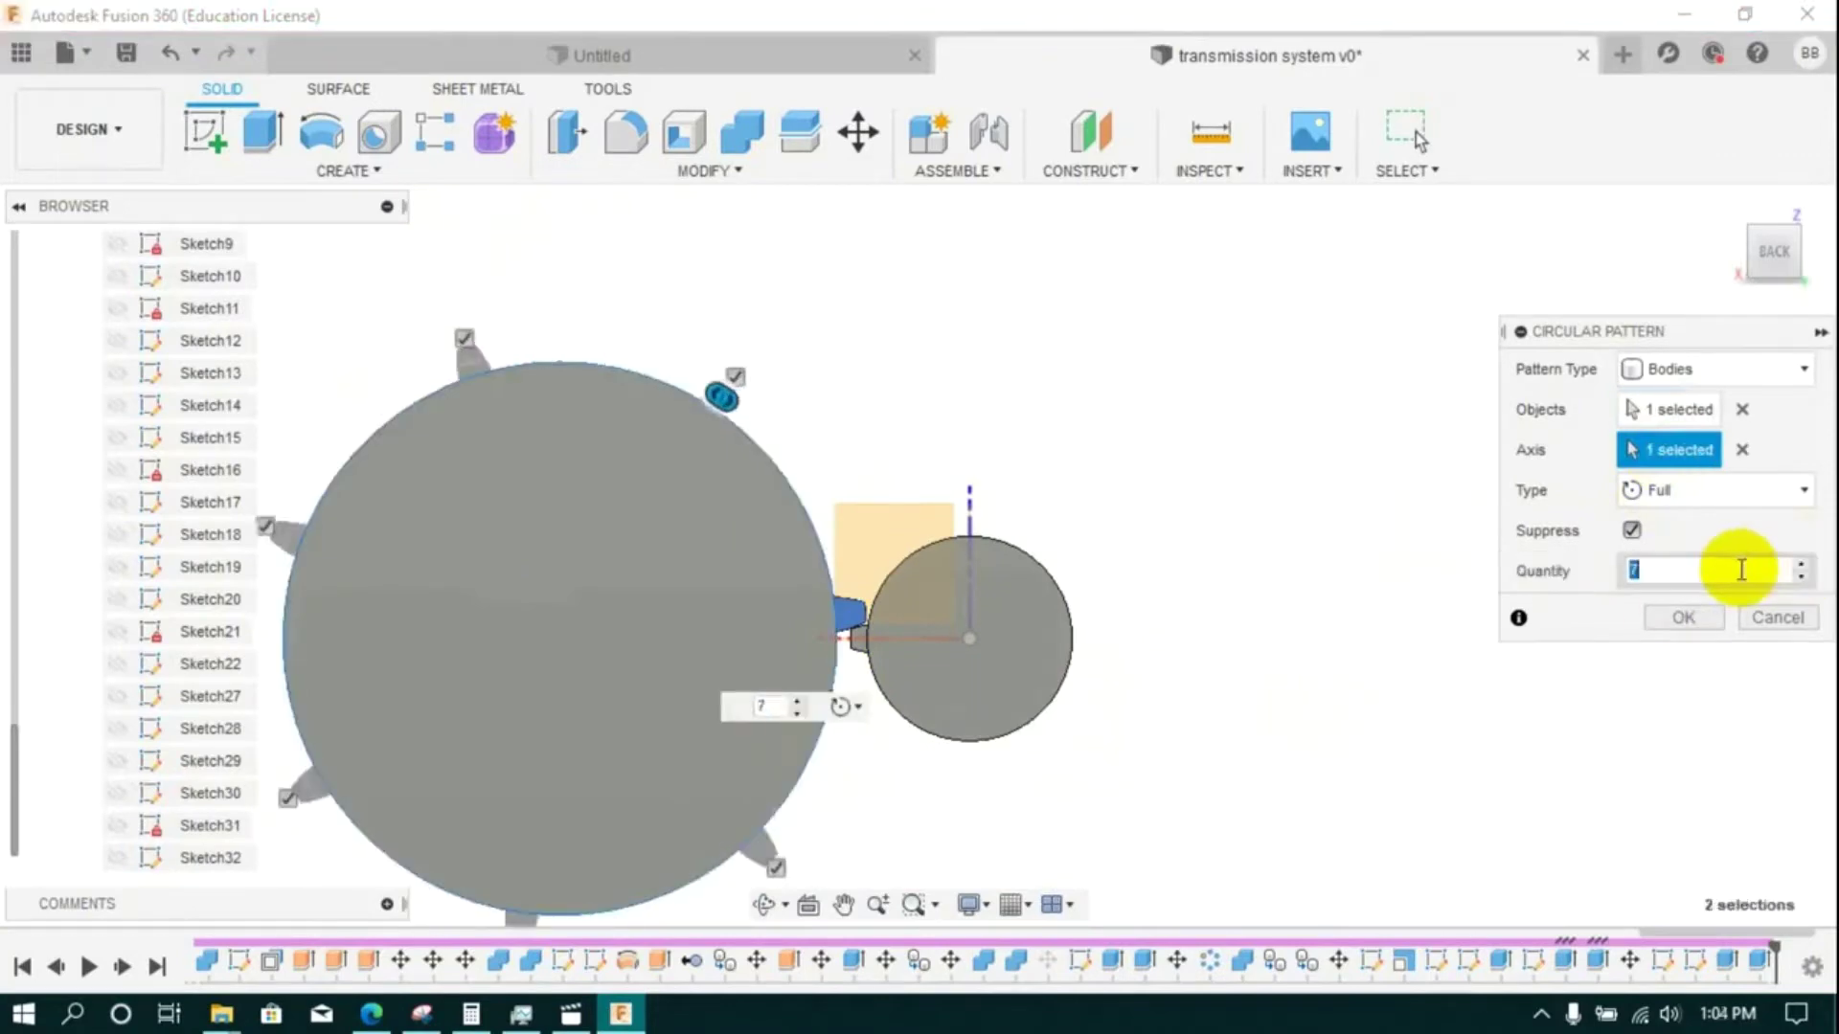
type("38")
key("Return")
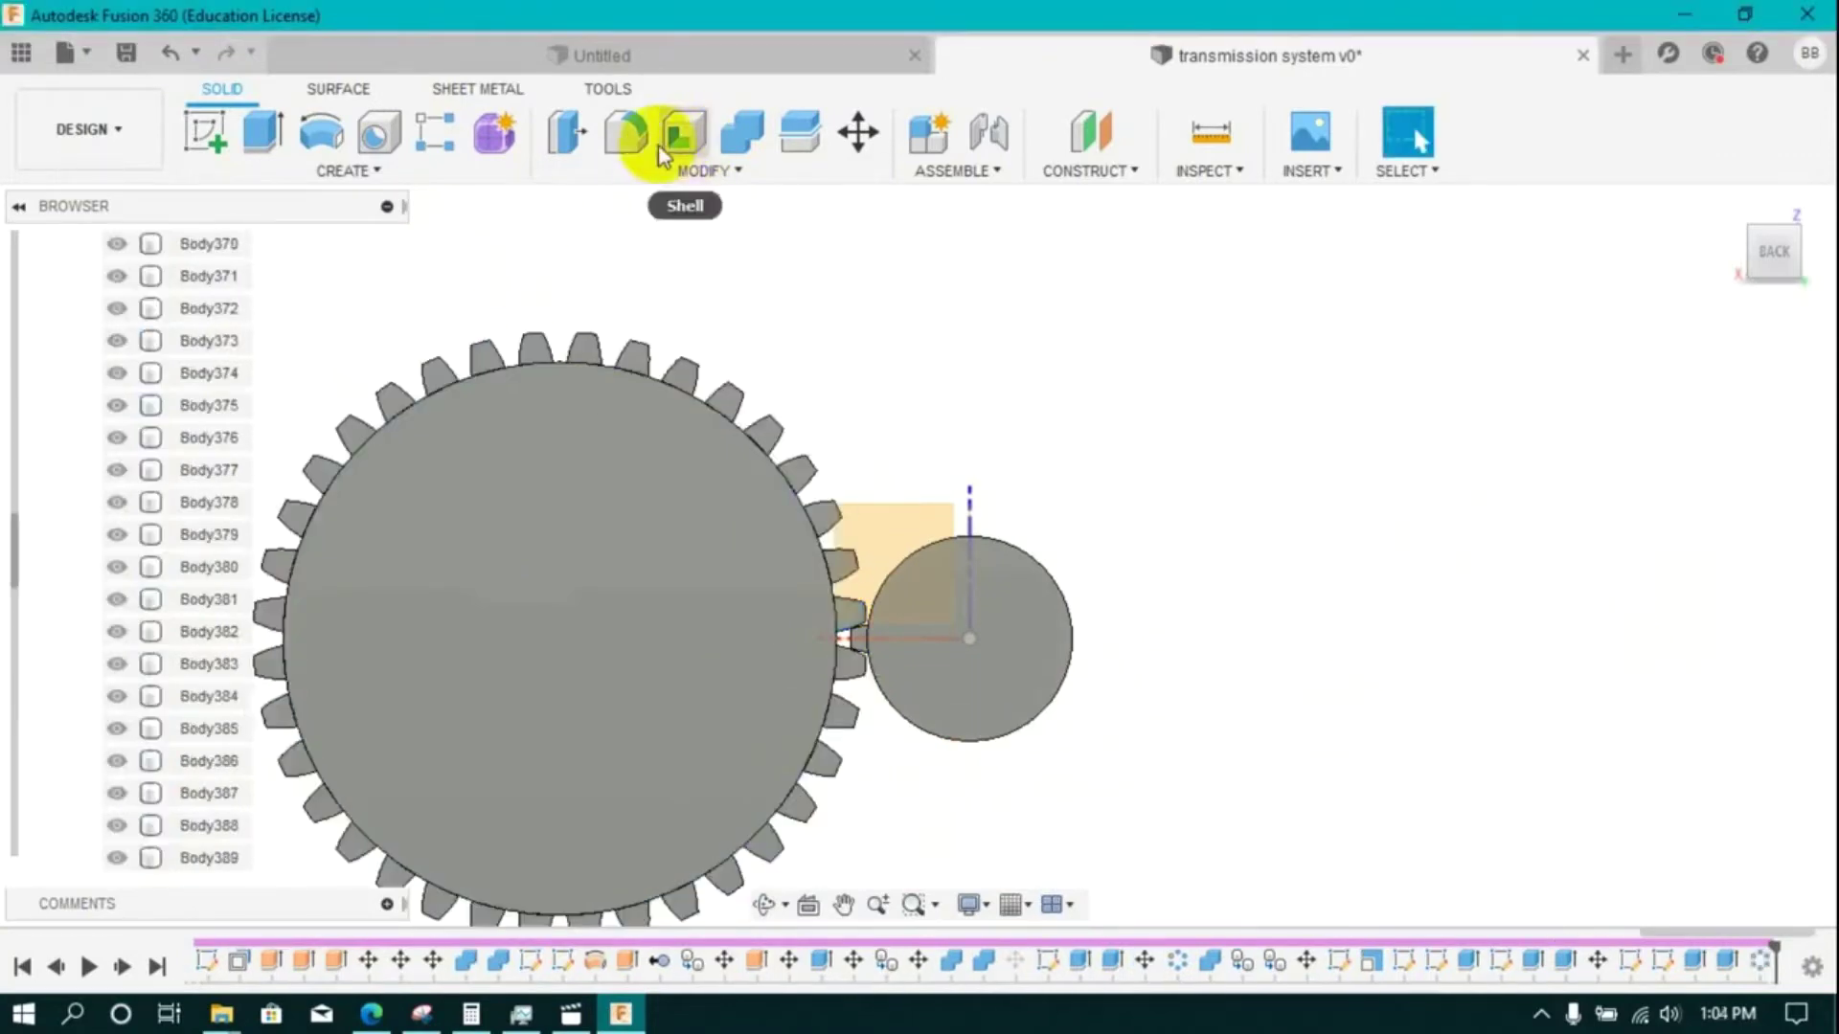
- Create a full circular pattern of the small gear's tooth body around the small disk with a quantity of 14
left_click(348, 171)
mouse_move(246, 636)
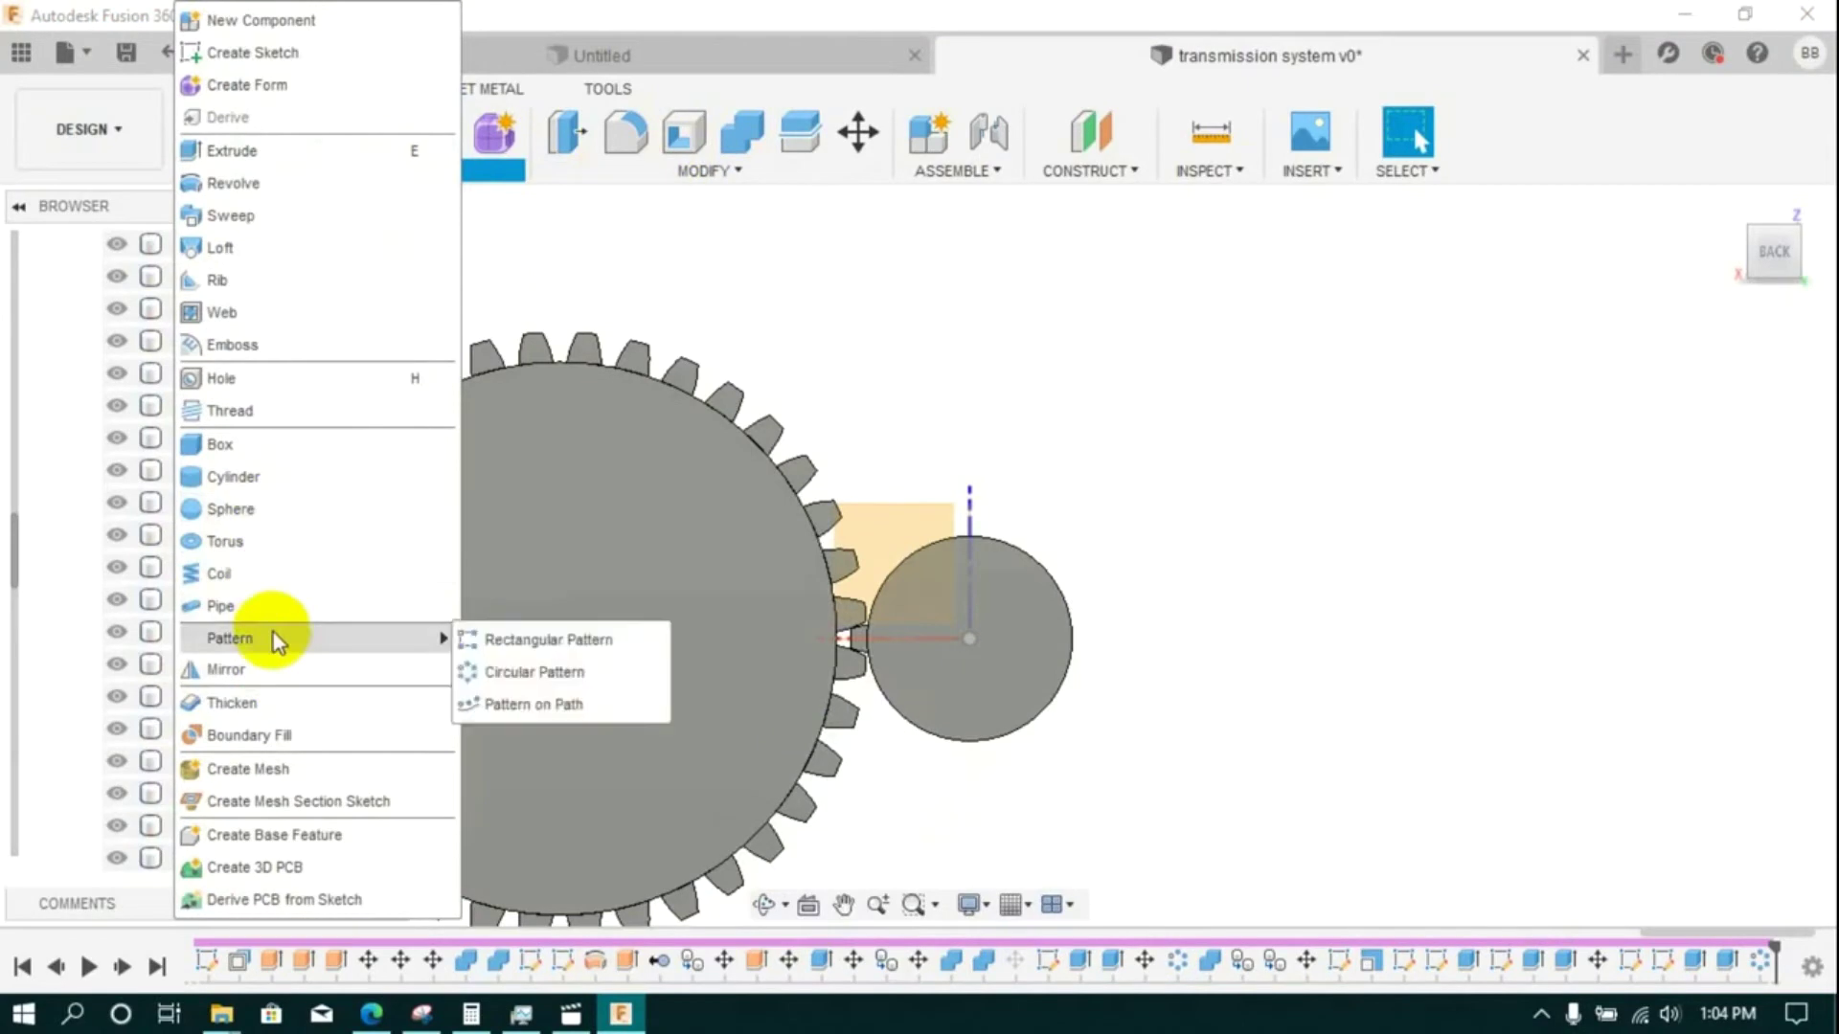
left_click(488, 670)
left_click(1661, 455)
left_click(1228, 756)
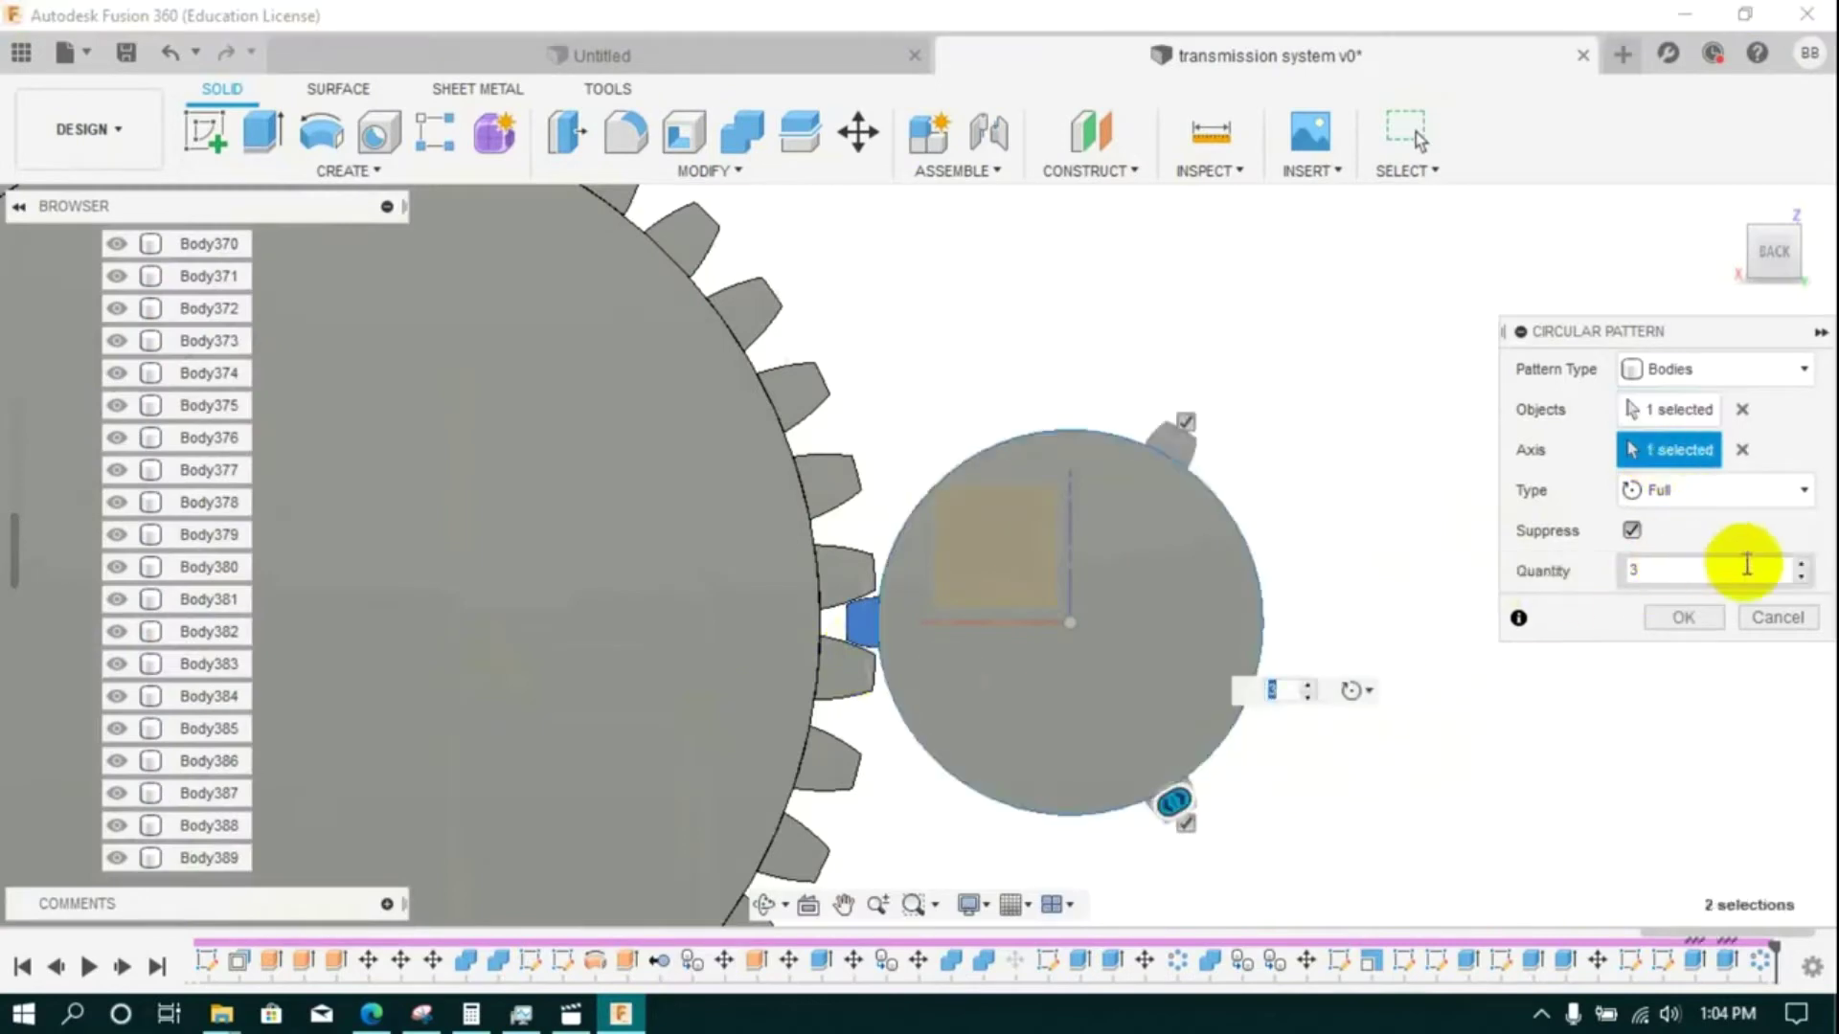
left_click(1801, 568)
left_click(1801, 568)
left_click(1801, 568)
double_click(1801, 568)
left_click(1801, 568)
left_click(1801, 568)
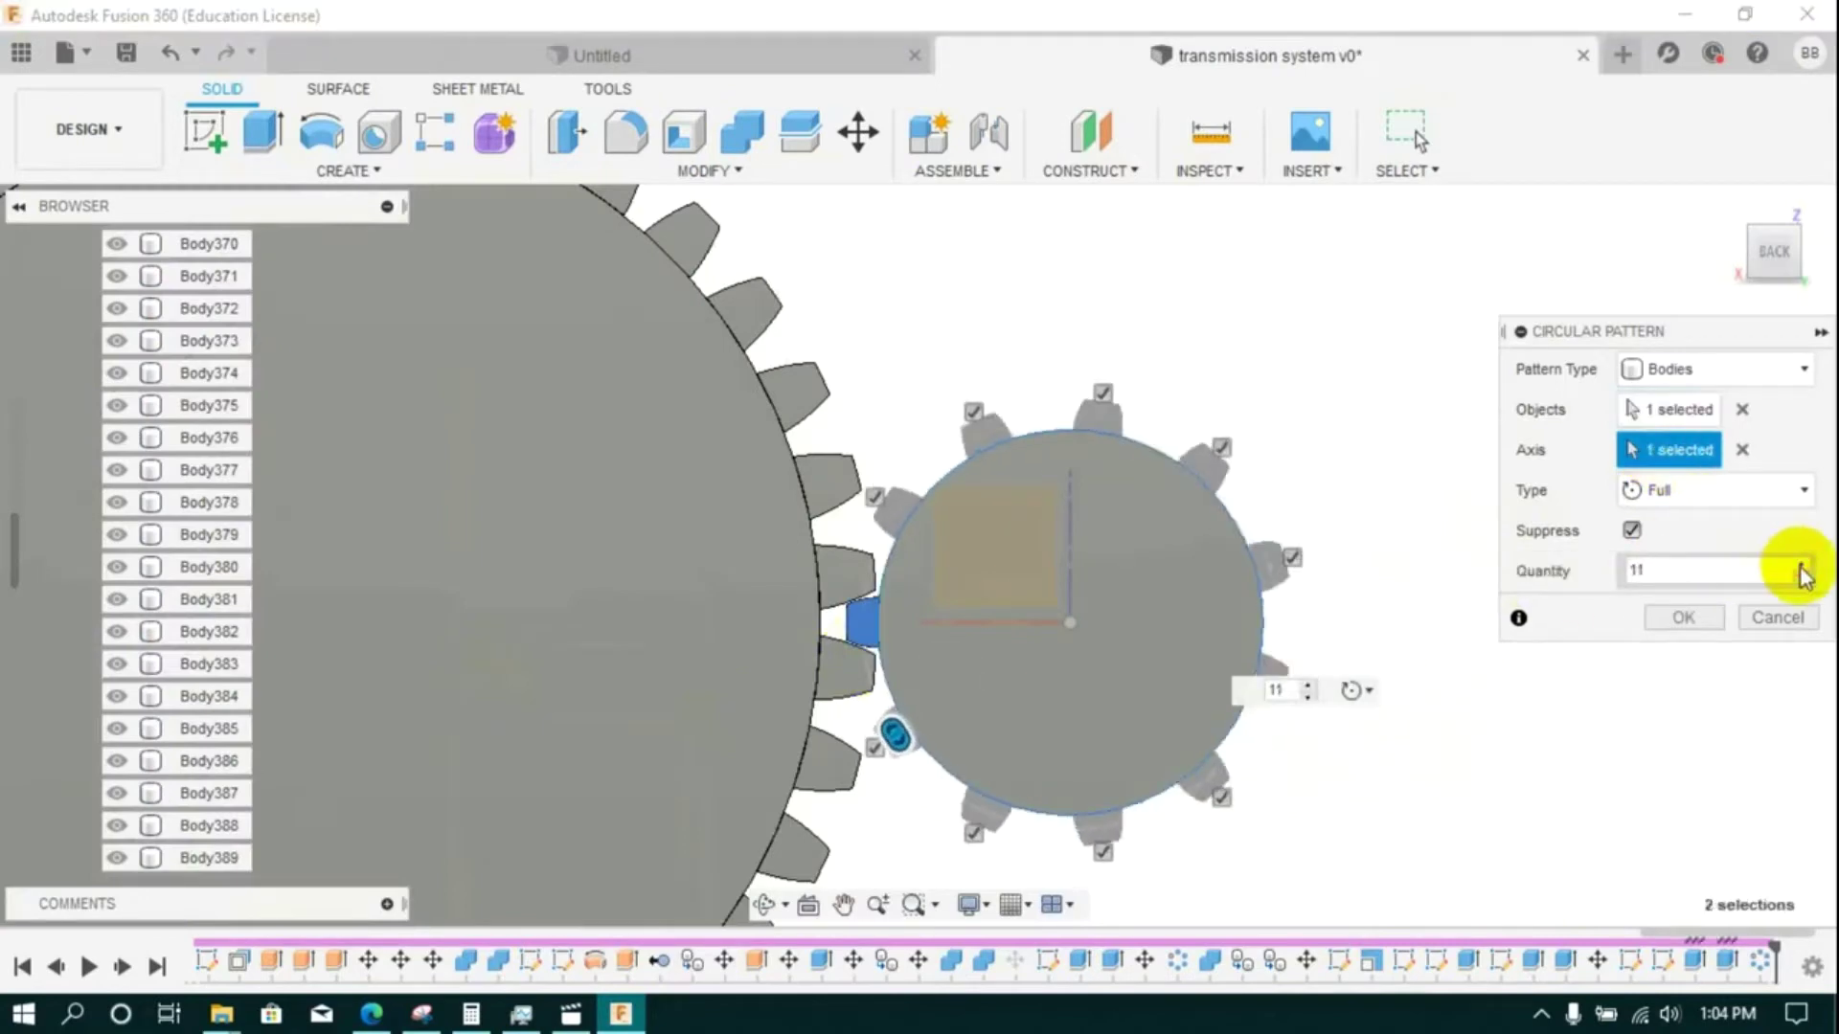
left_click(1801, 568)
left_click(1801, 568)
left_click(1801, 568)
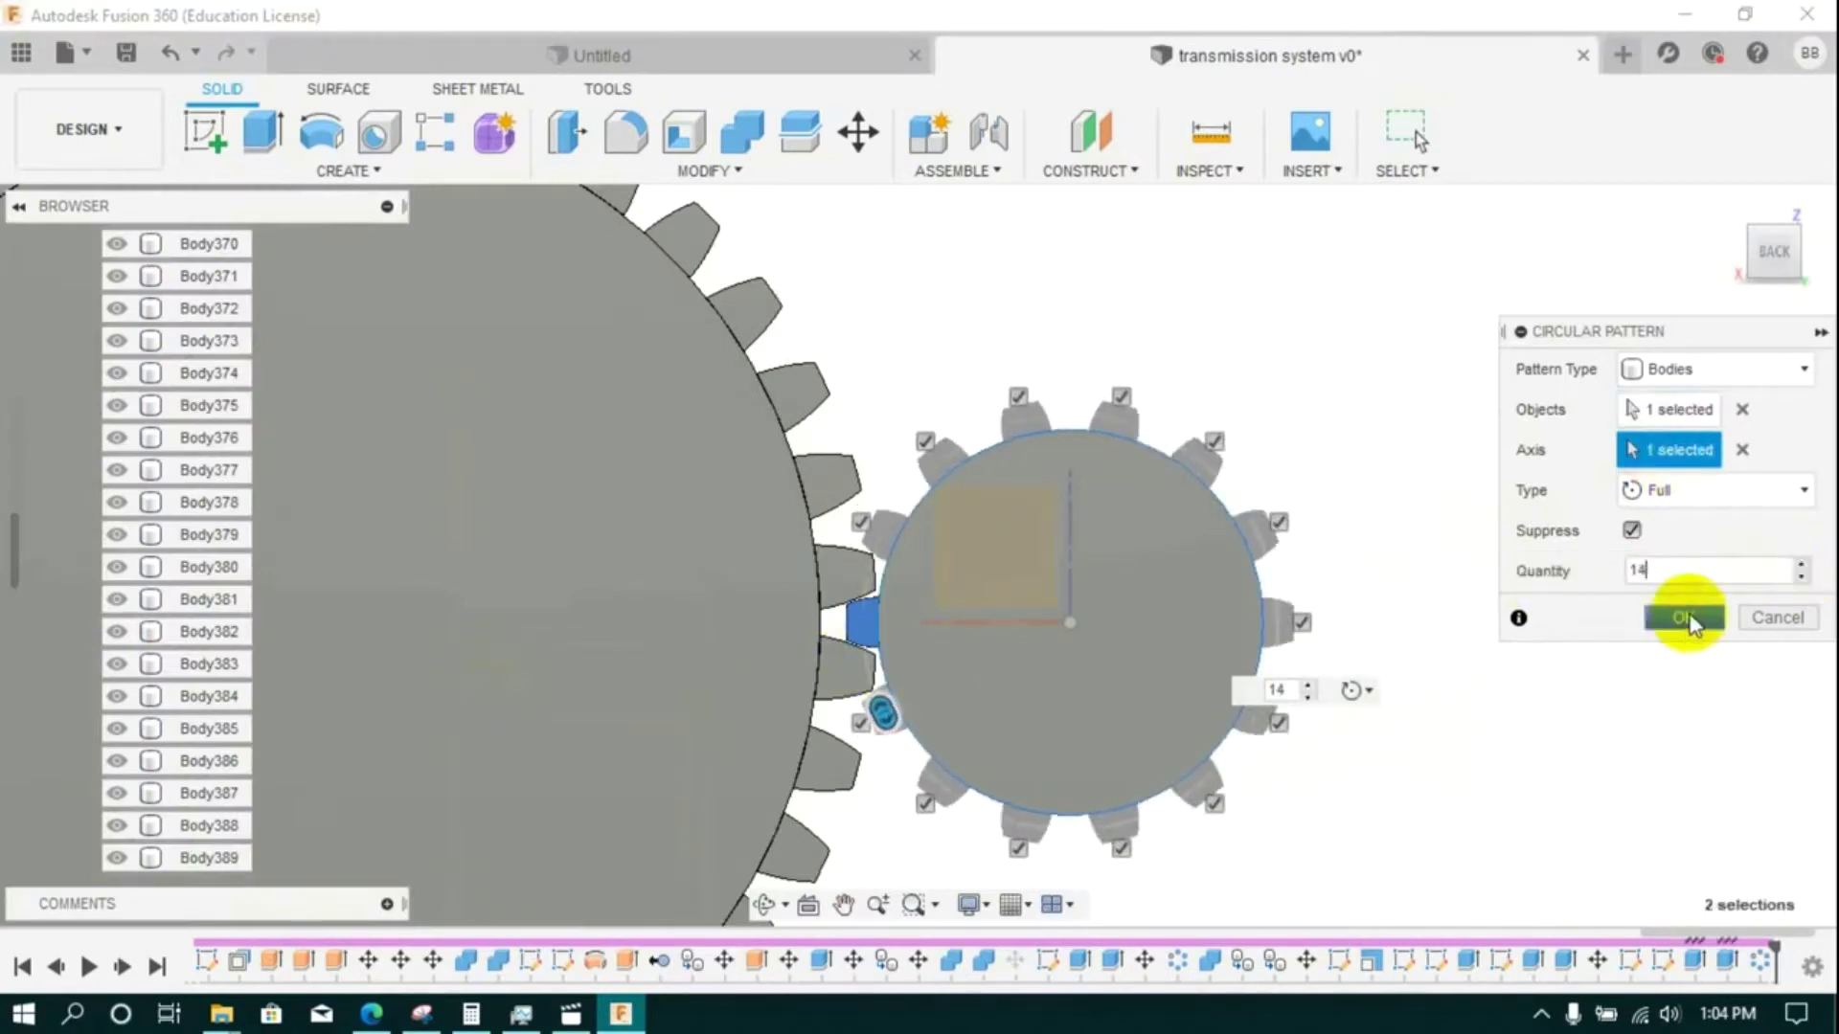
left_click(1685, 618)
scroll(894, 594, "down", 5)
left_click(742, 131)
left_click(705, 578)
key("Escape")
- Select the disks and teeth of both gears together and join them with Combine
scroll(760, 547, "up", 5)
scroll(659, 312, "down", 6)
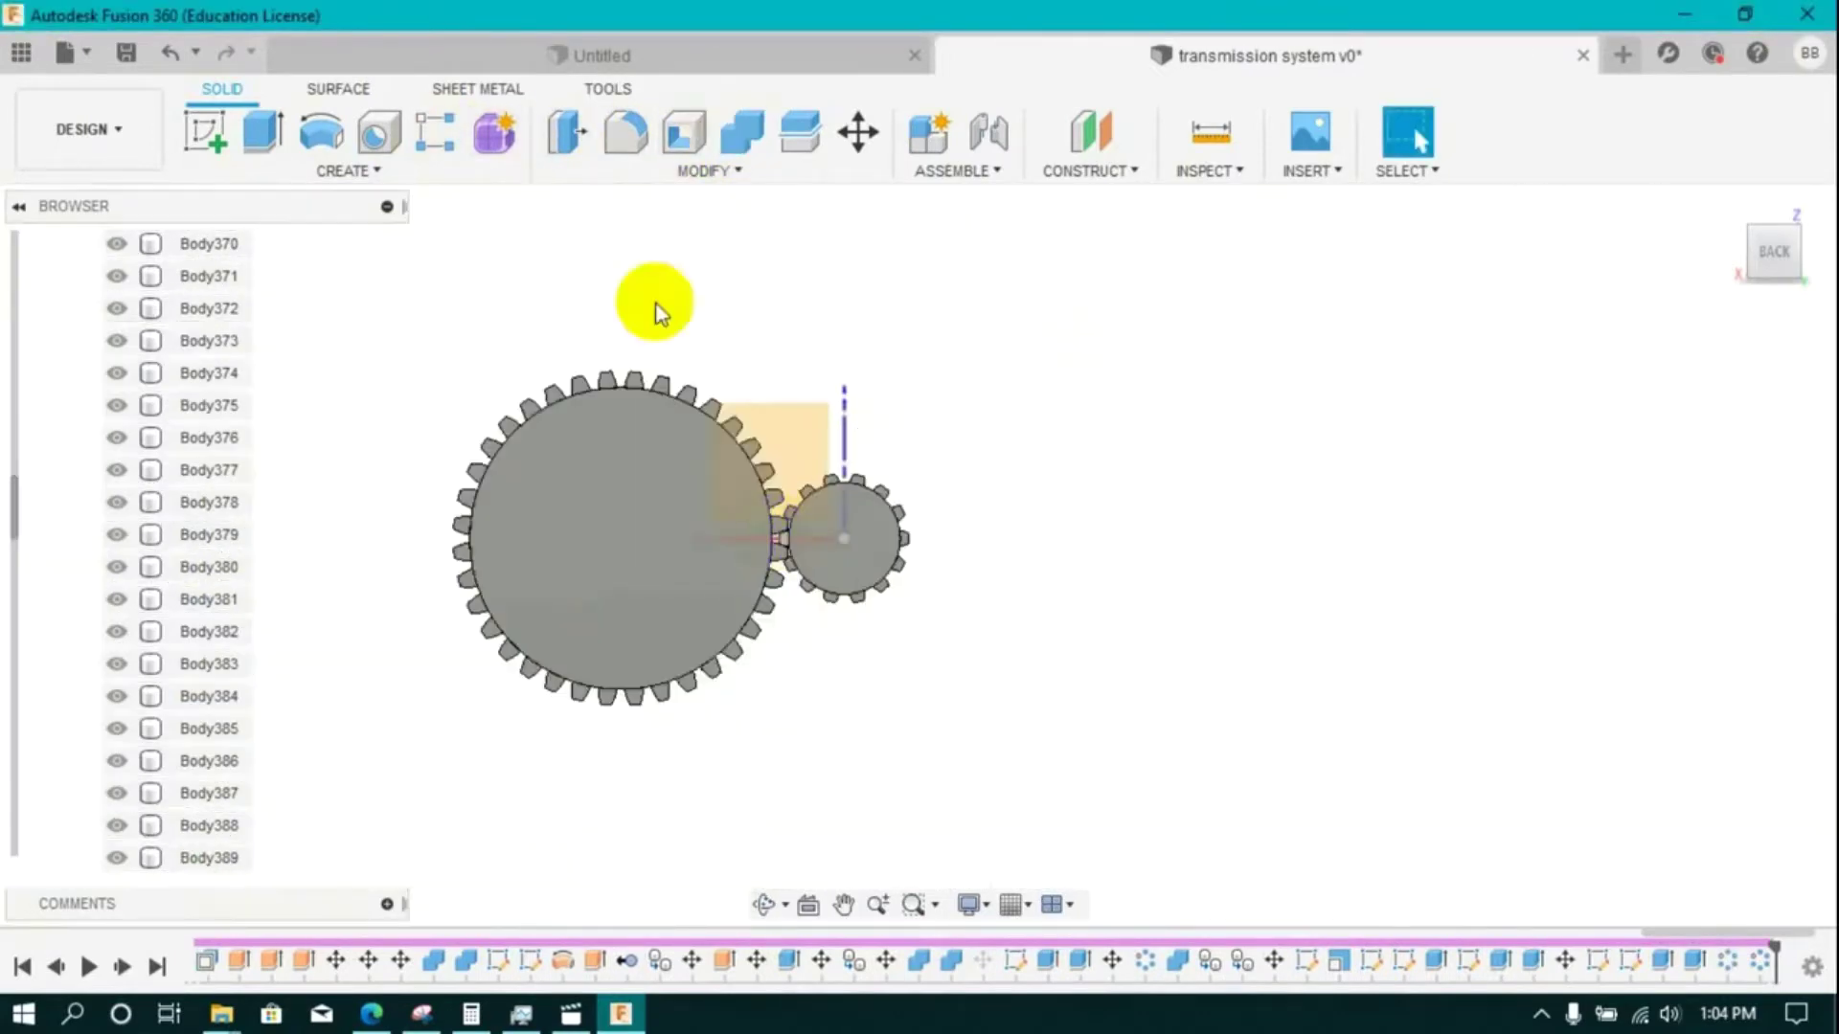
left_click_drag(390, 299, 1083, 782)
left_click(1679, 575)
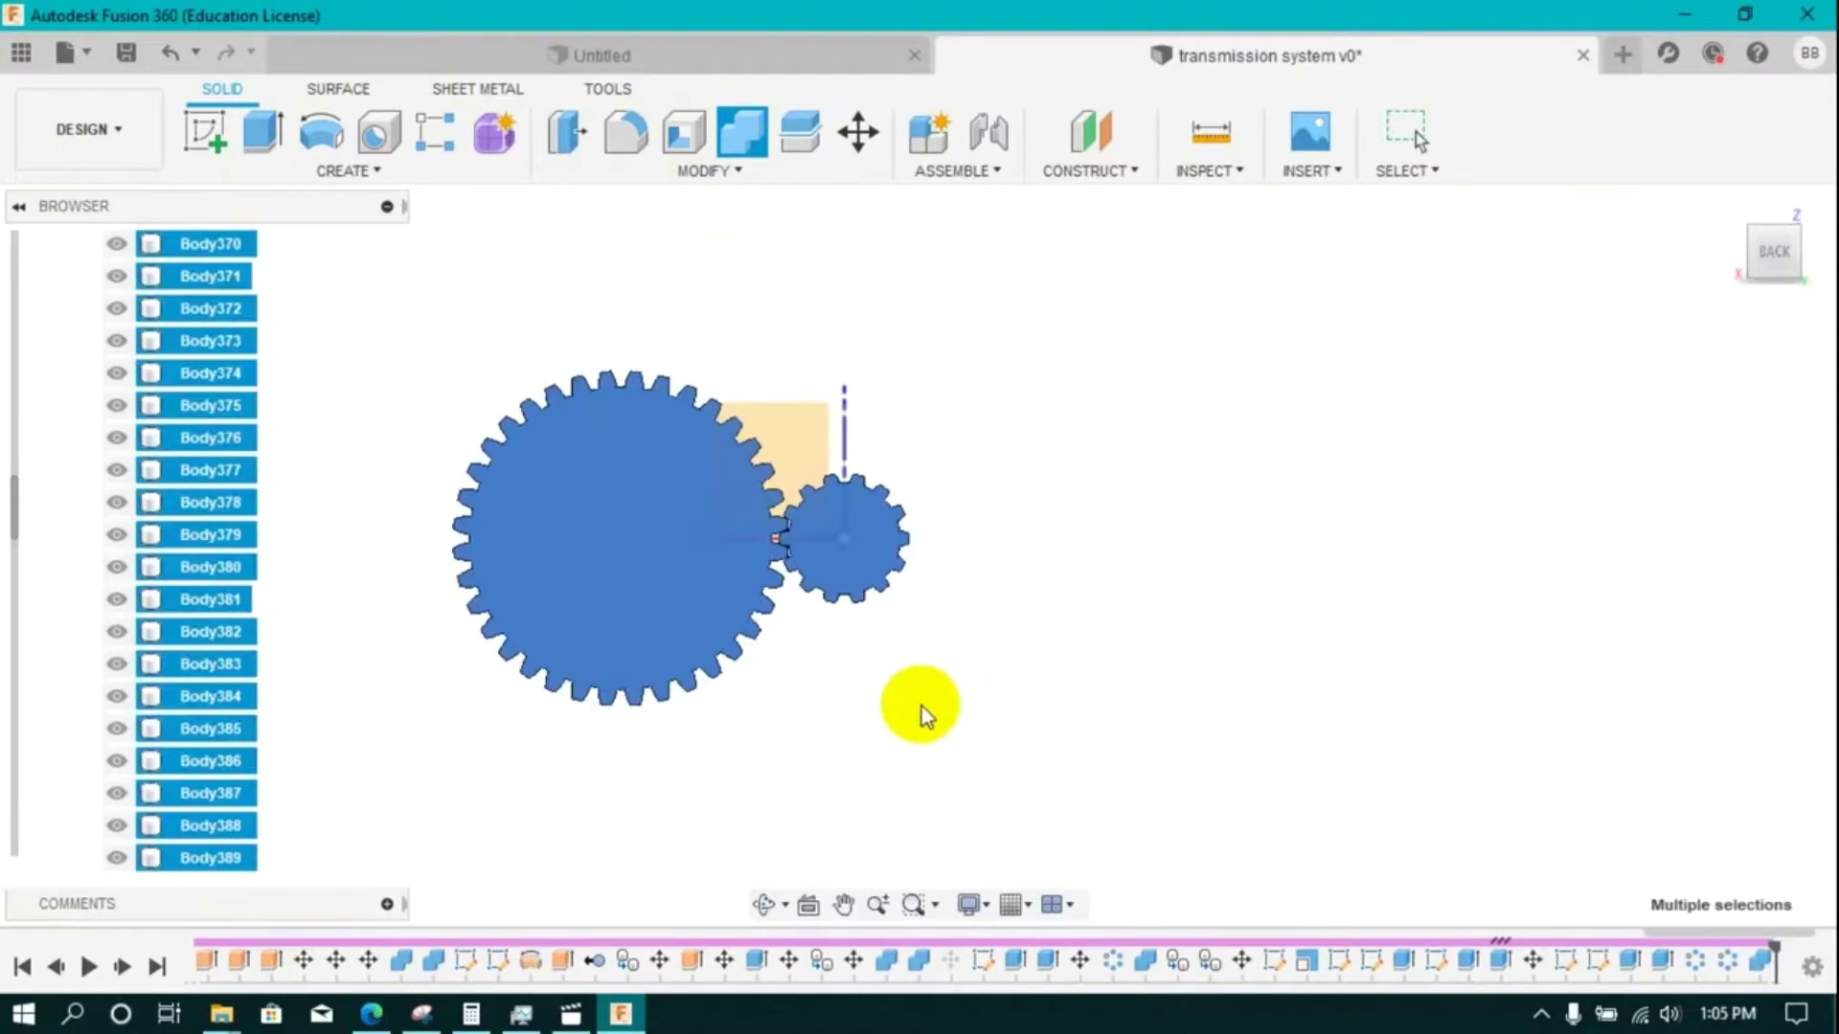
left_click(742, 142)
left_click(716, 541)
left_click(835, 578)
left_click(1777, 575)
scroll(184, 617, "up", 3)
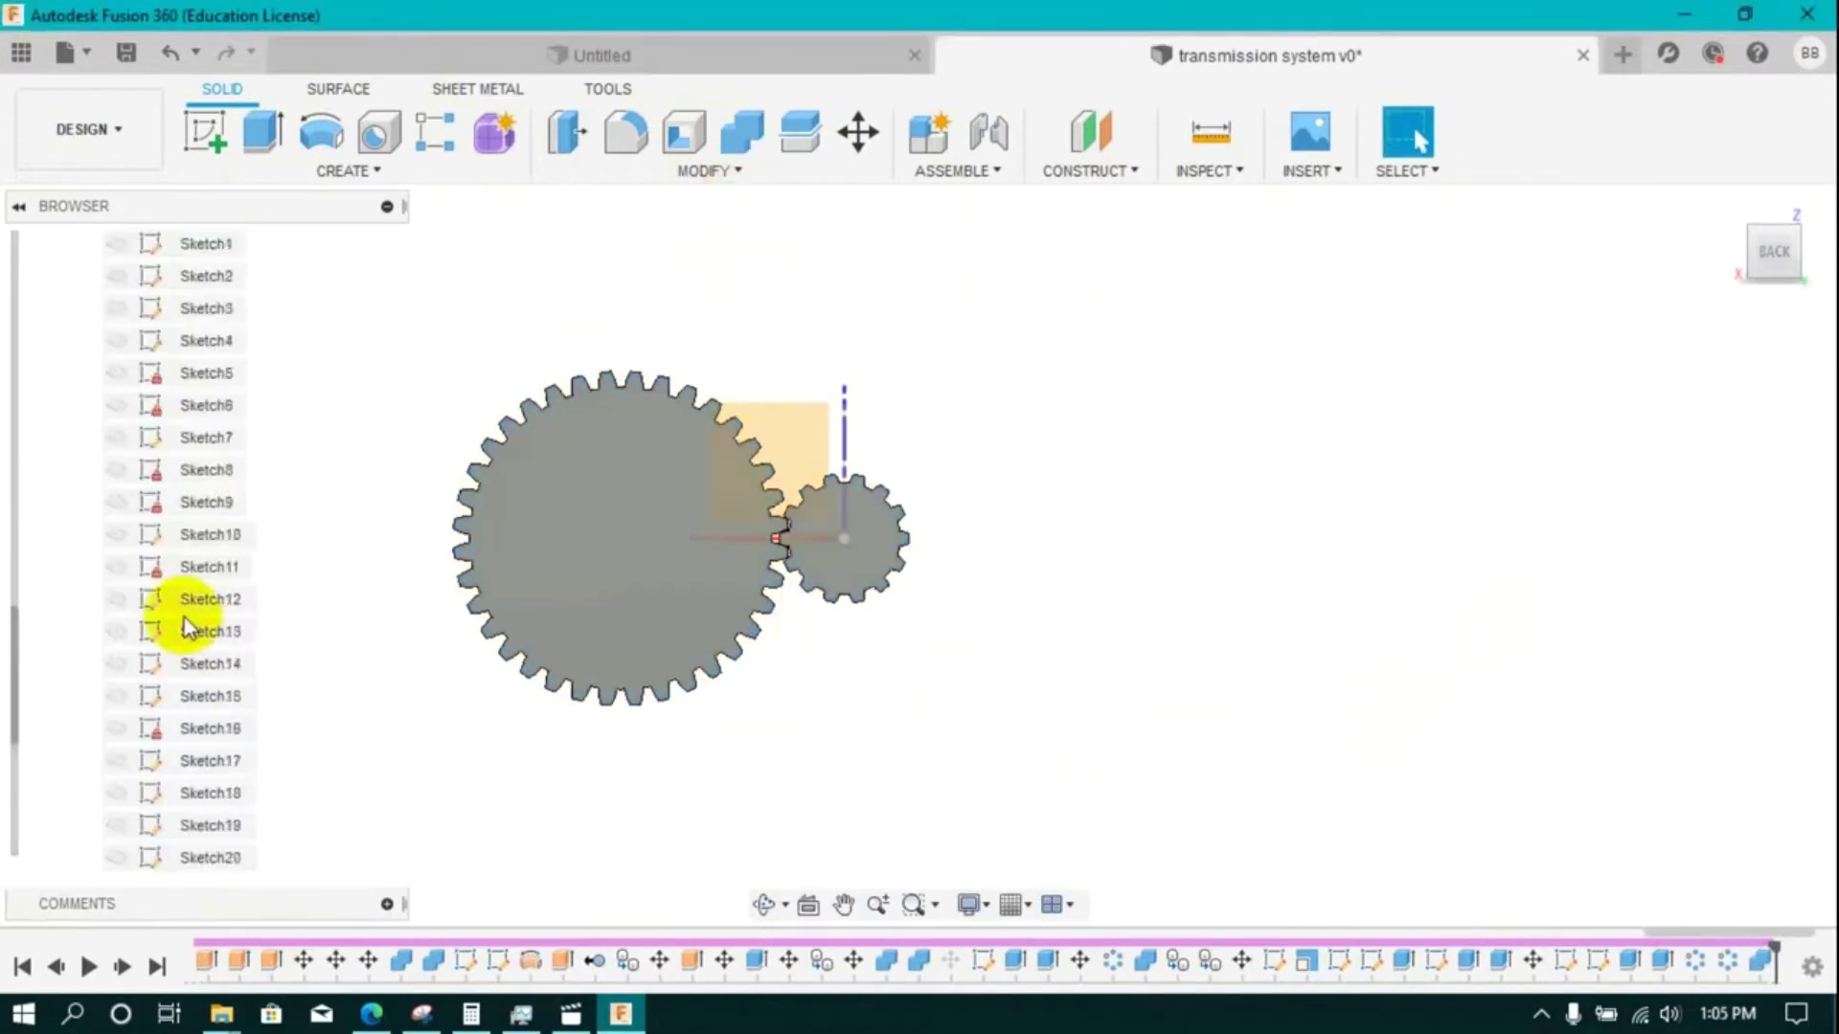
- Move the small gear -50 mm along Y so that it lines up with the large gear
scroll(184, 618, "up", 2)
left_click(59, 441)
left_click_drag(125, 710, 121, 534)
left_click_drag(119, 334, 119, 388)
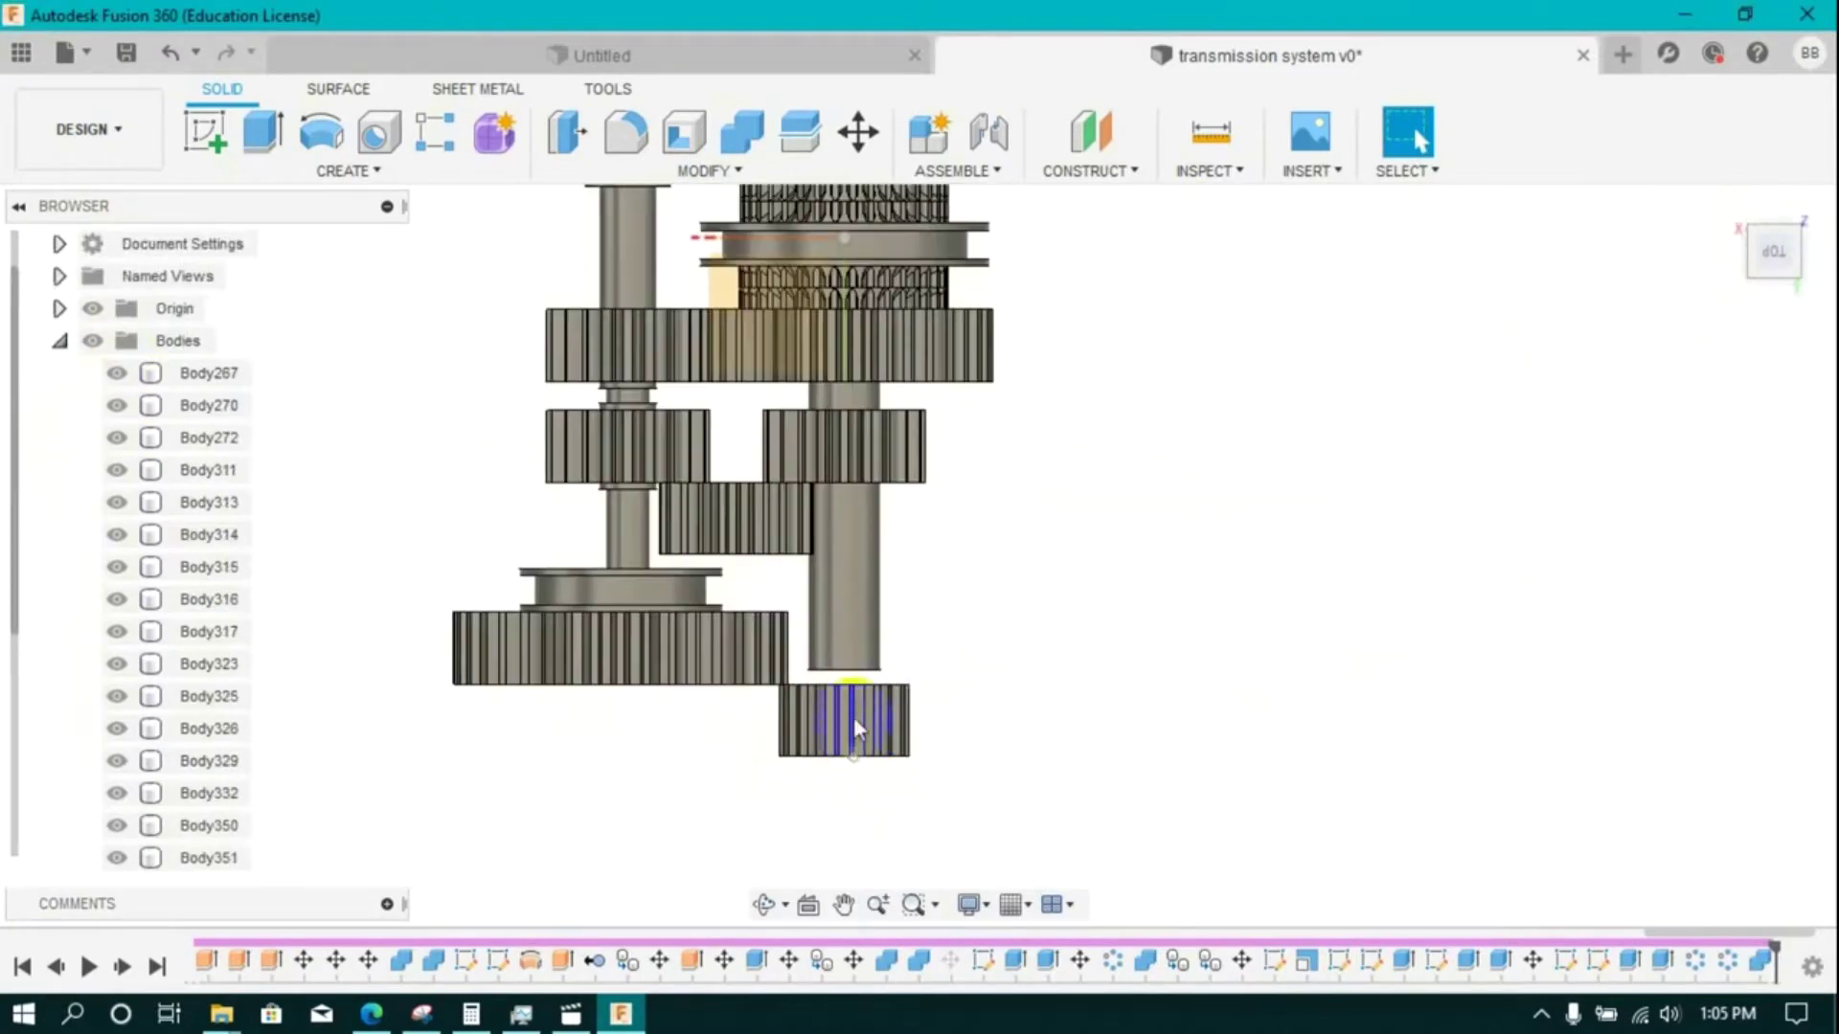
left_click(855, 133)
left_click(867, 730)
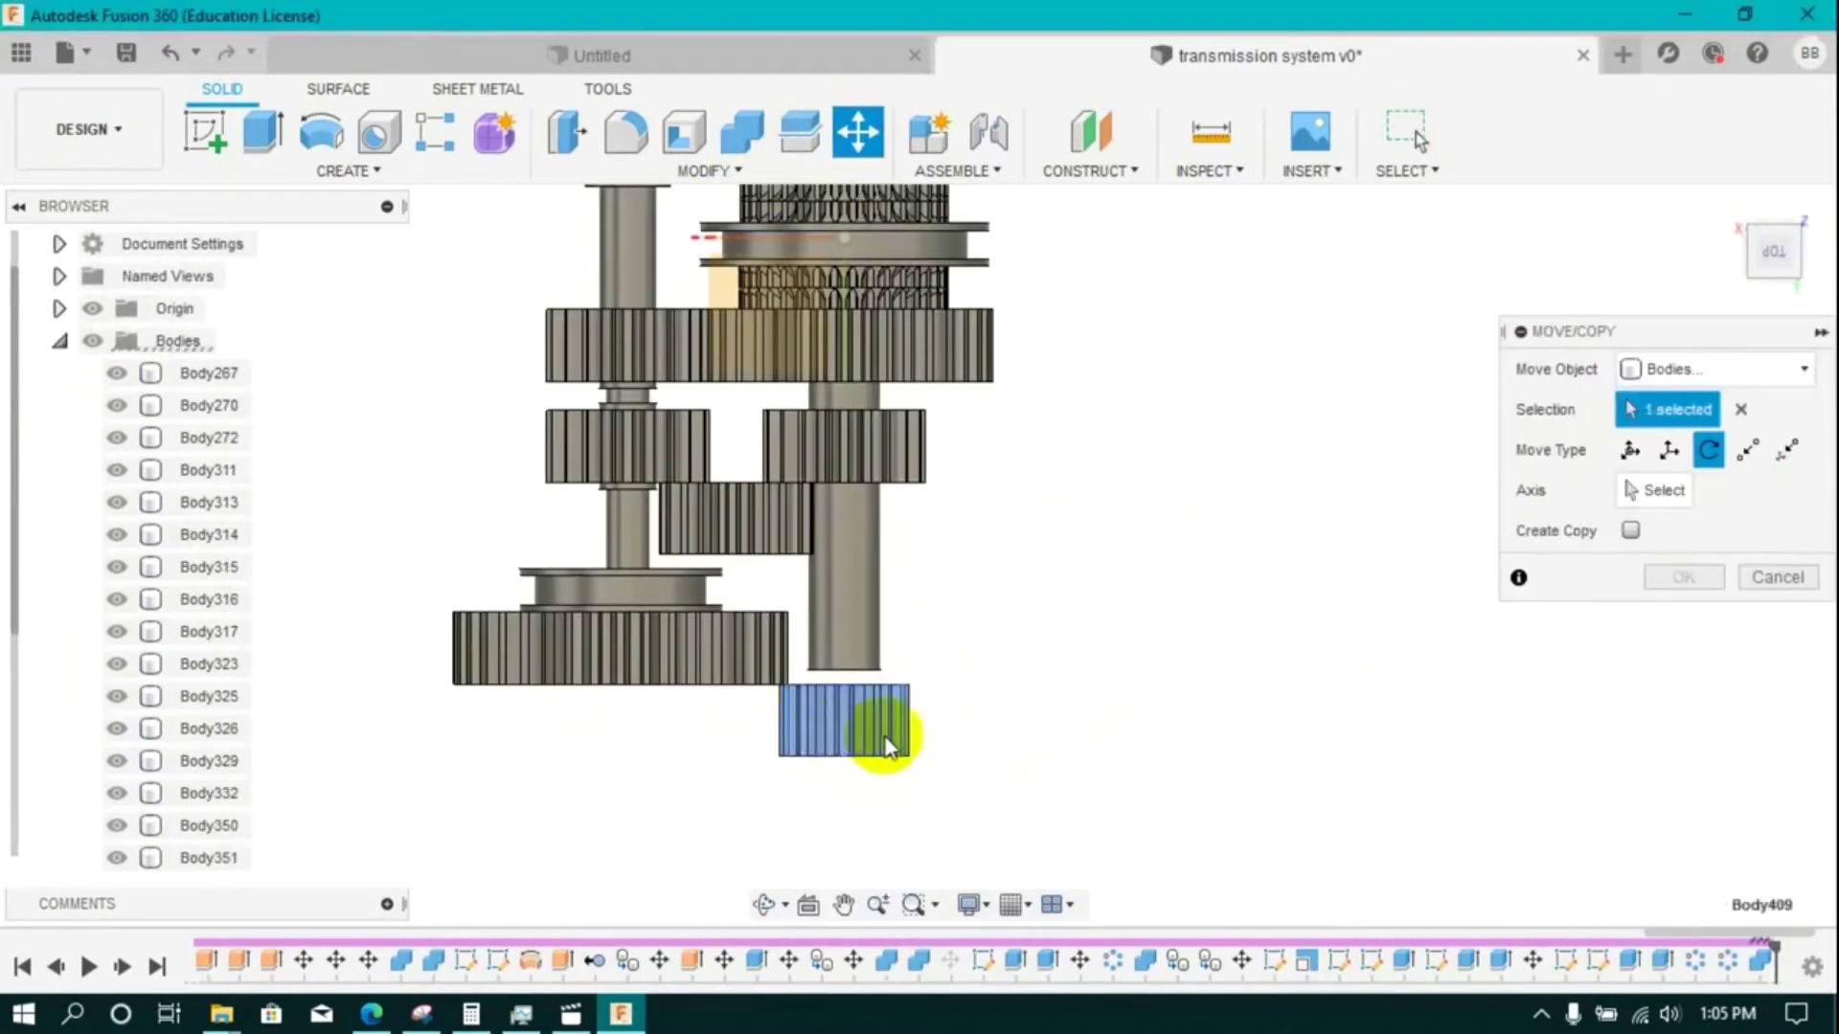
left_click(1670, 457)
left_click(1631, 450)
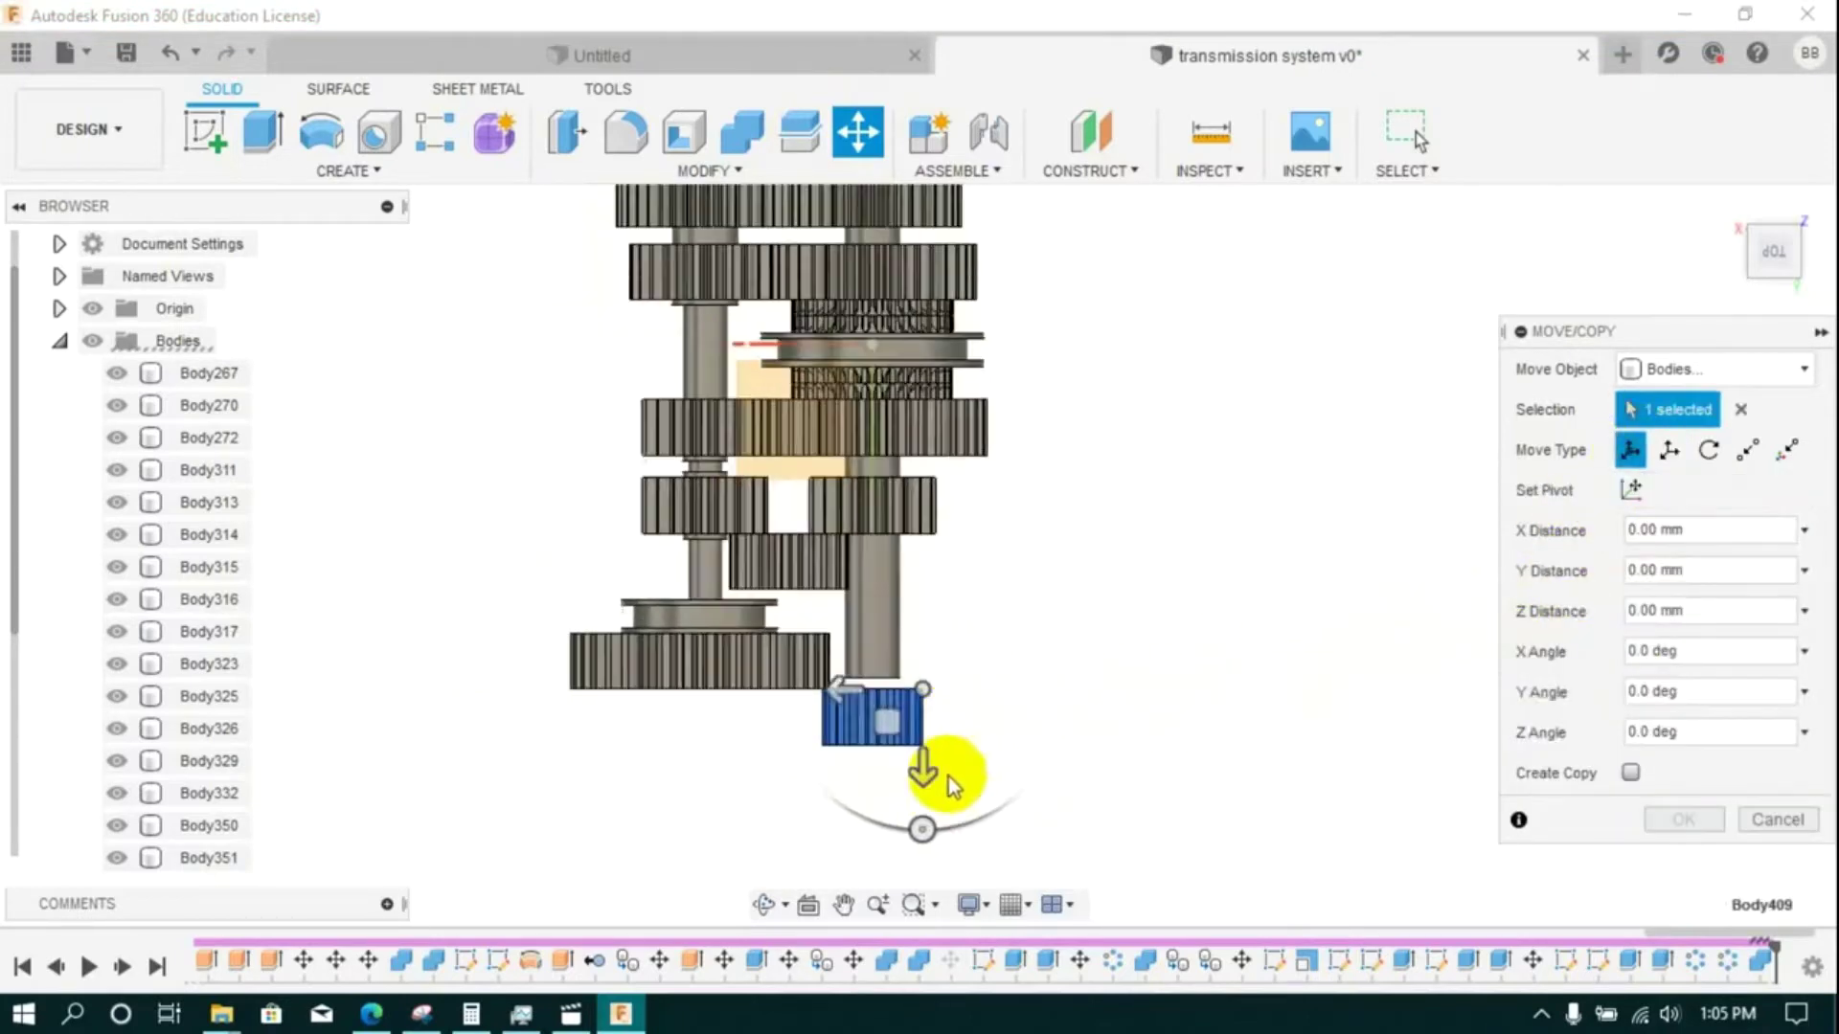
scroll(929, 737, "up", 3)
left_click_drag(911, 699, 920, 624)
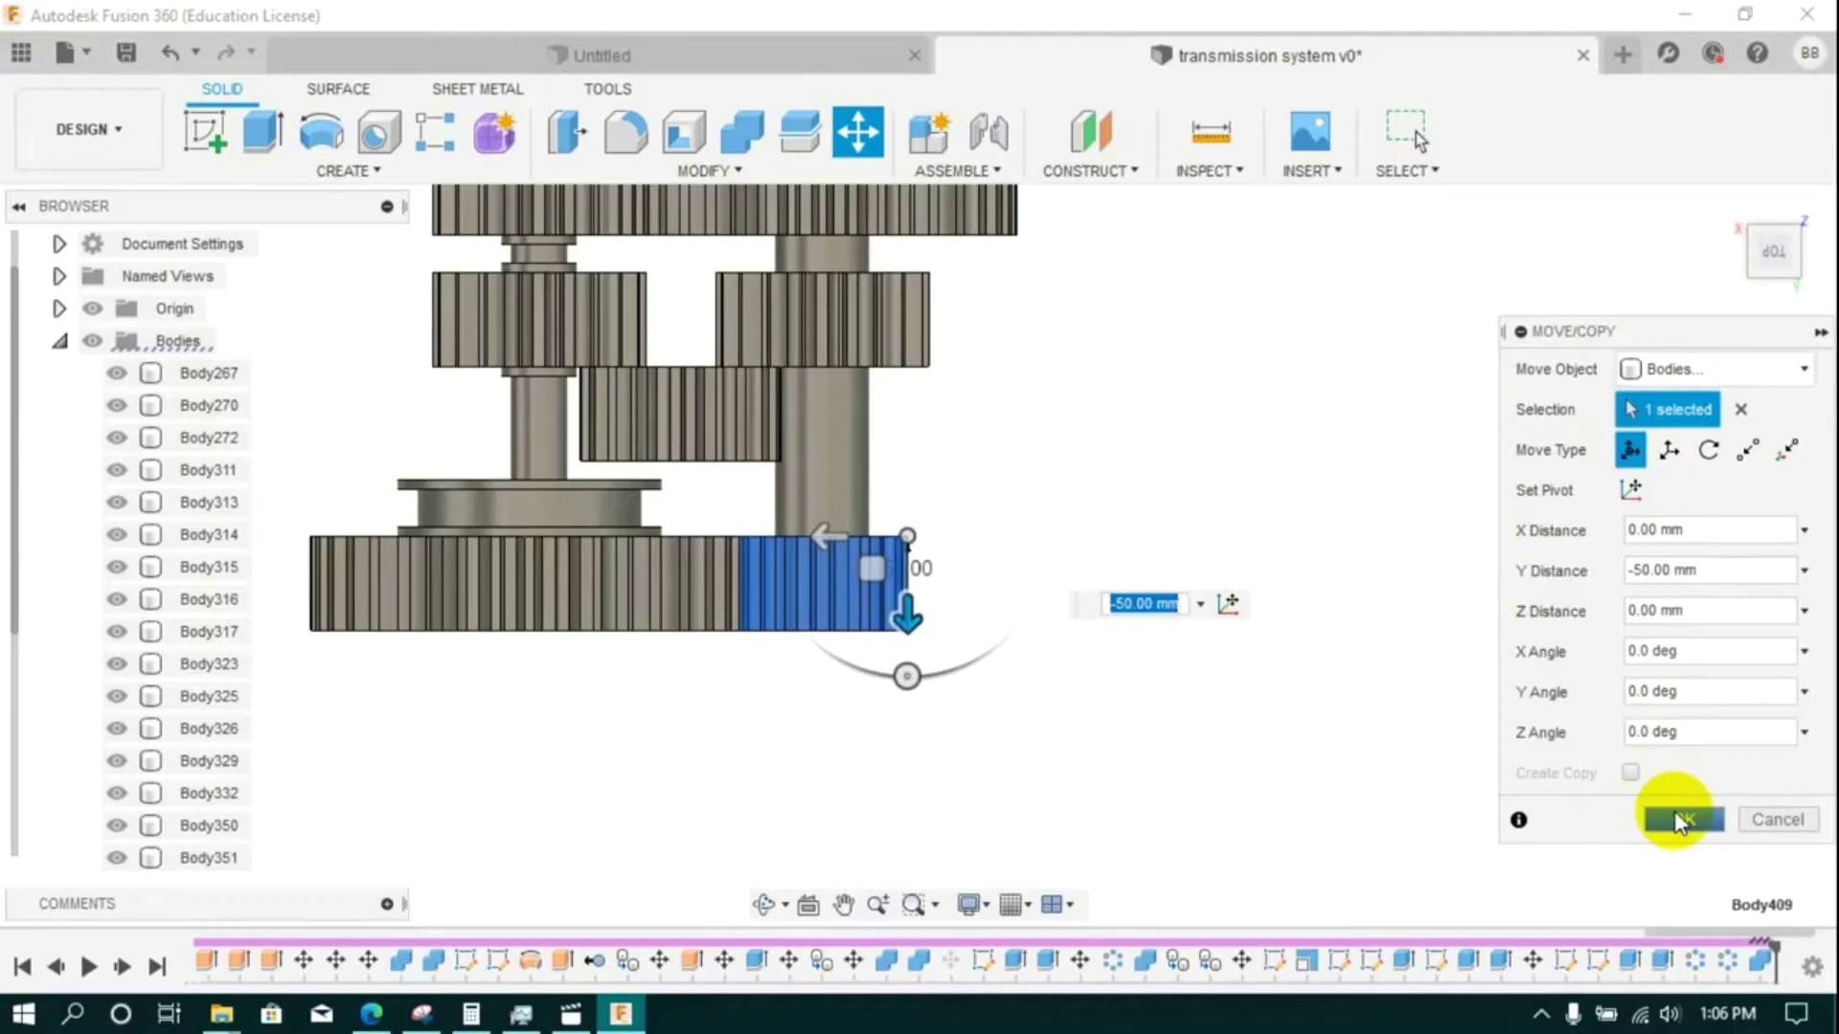
left_click(1678, 820)
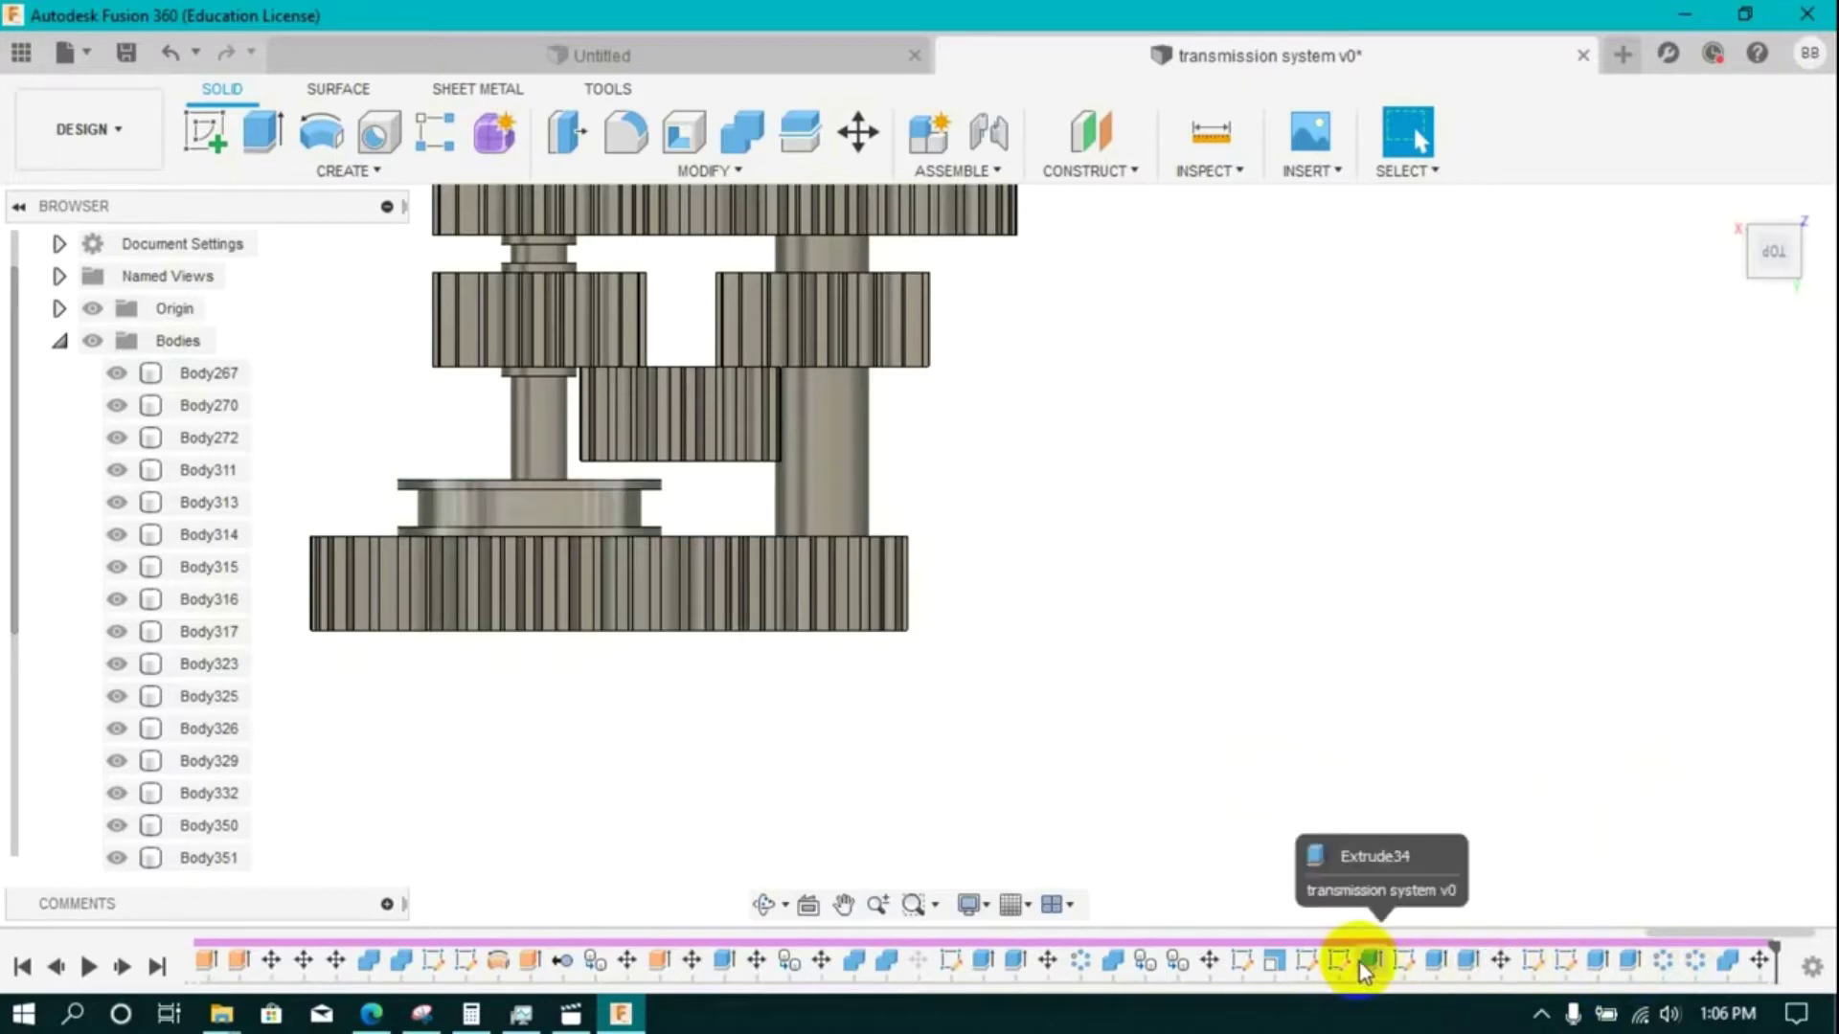
- Edit the grooved collar's non-uniform Scale feature and set both the X scale and the Z scale to 1
right_click(1274, 961)
left_click(1289, 946)
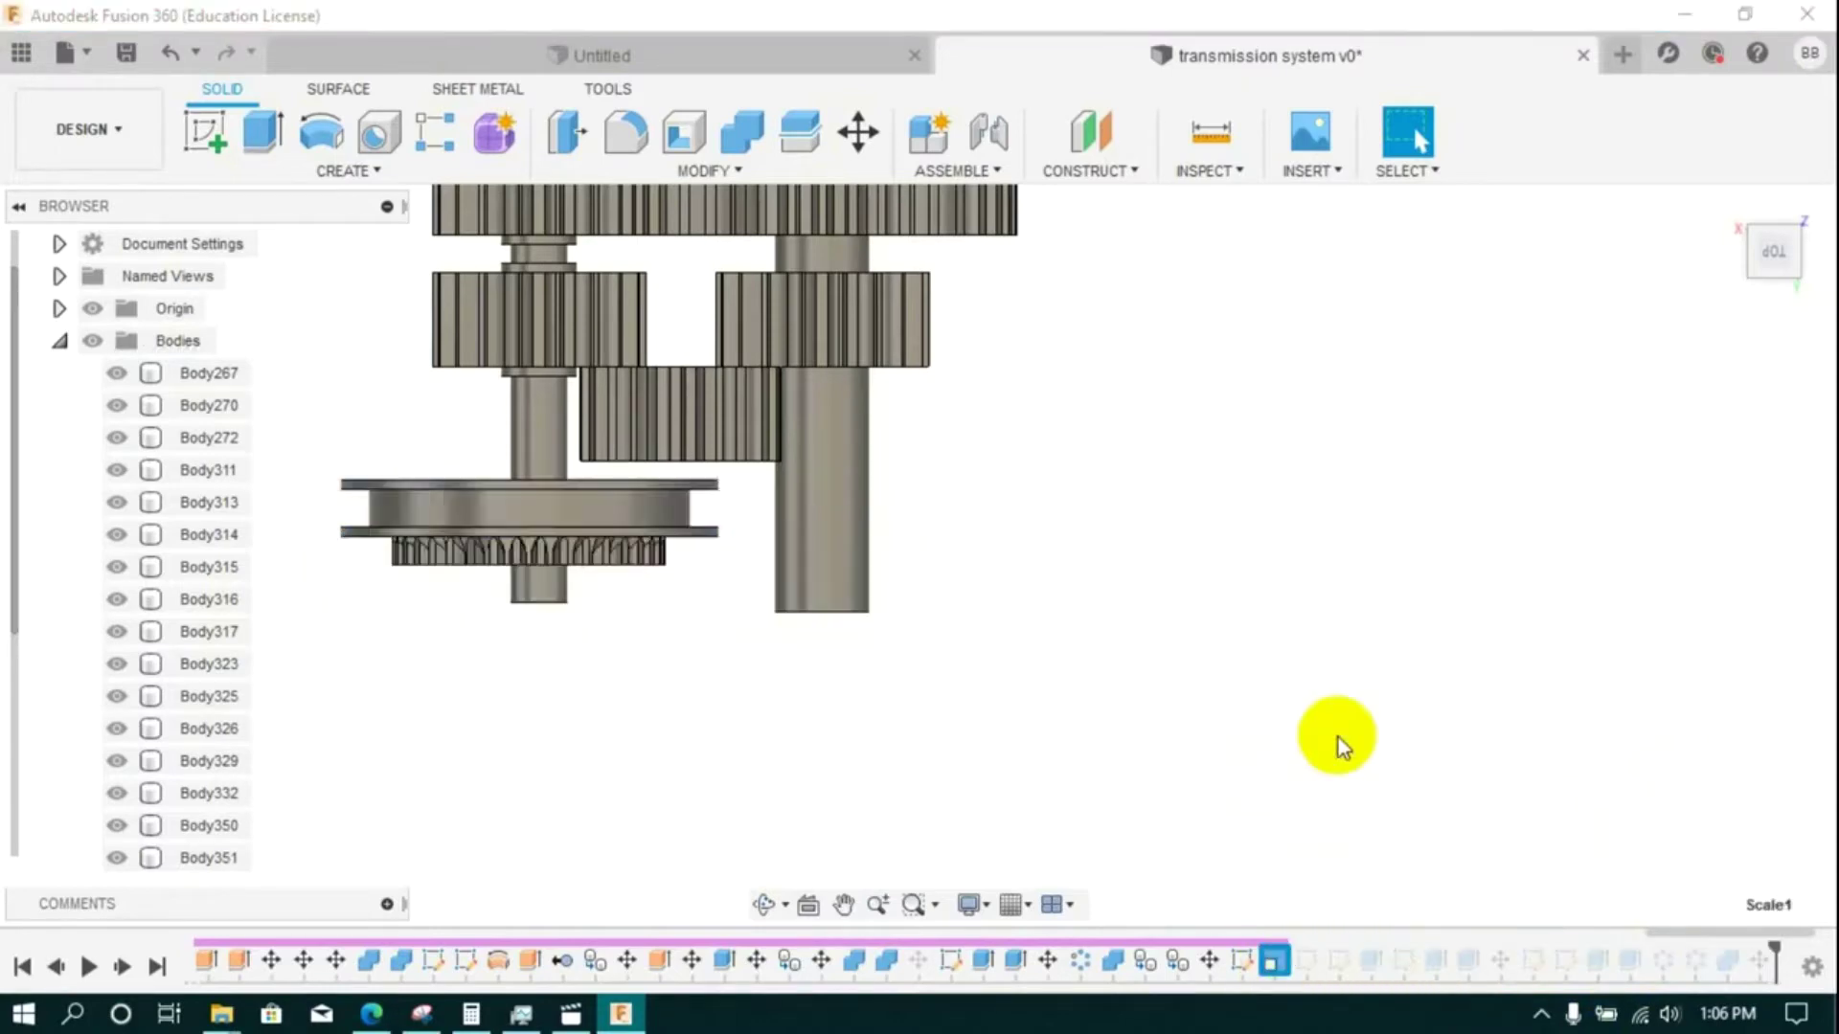
type("82")
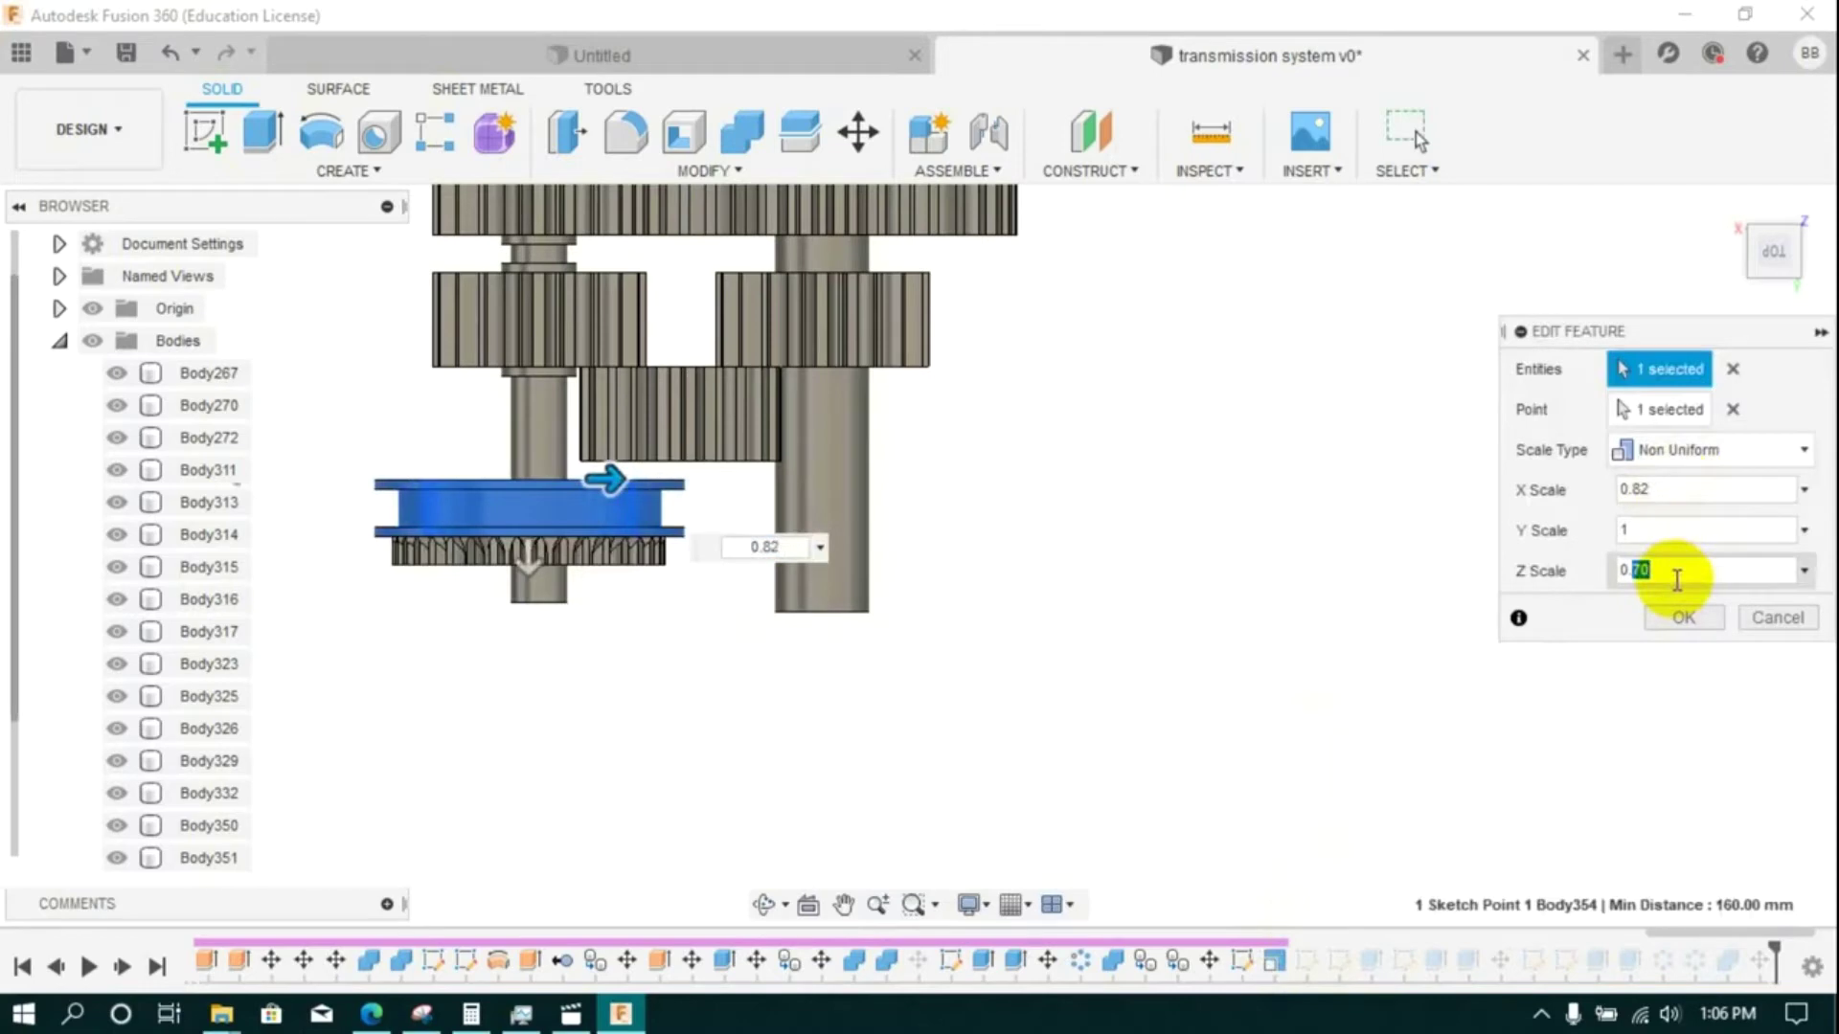
type("1")
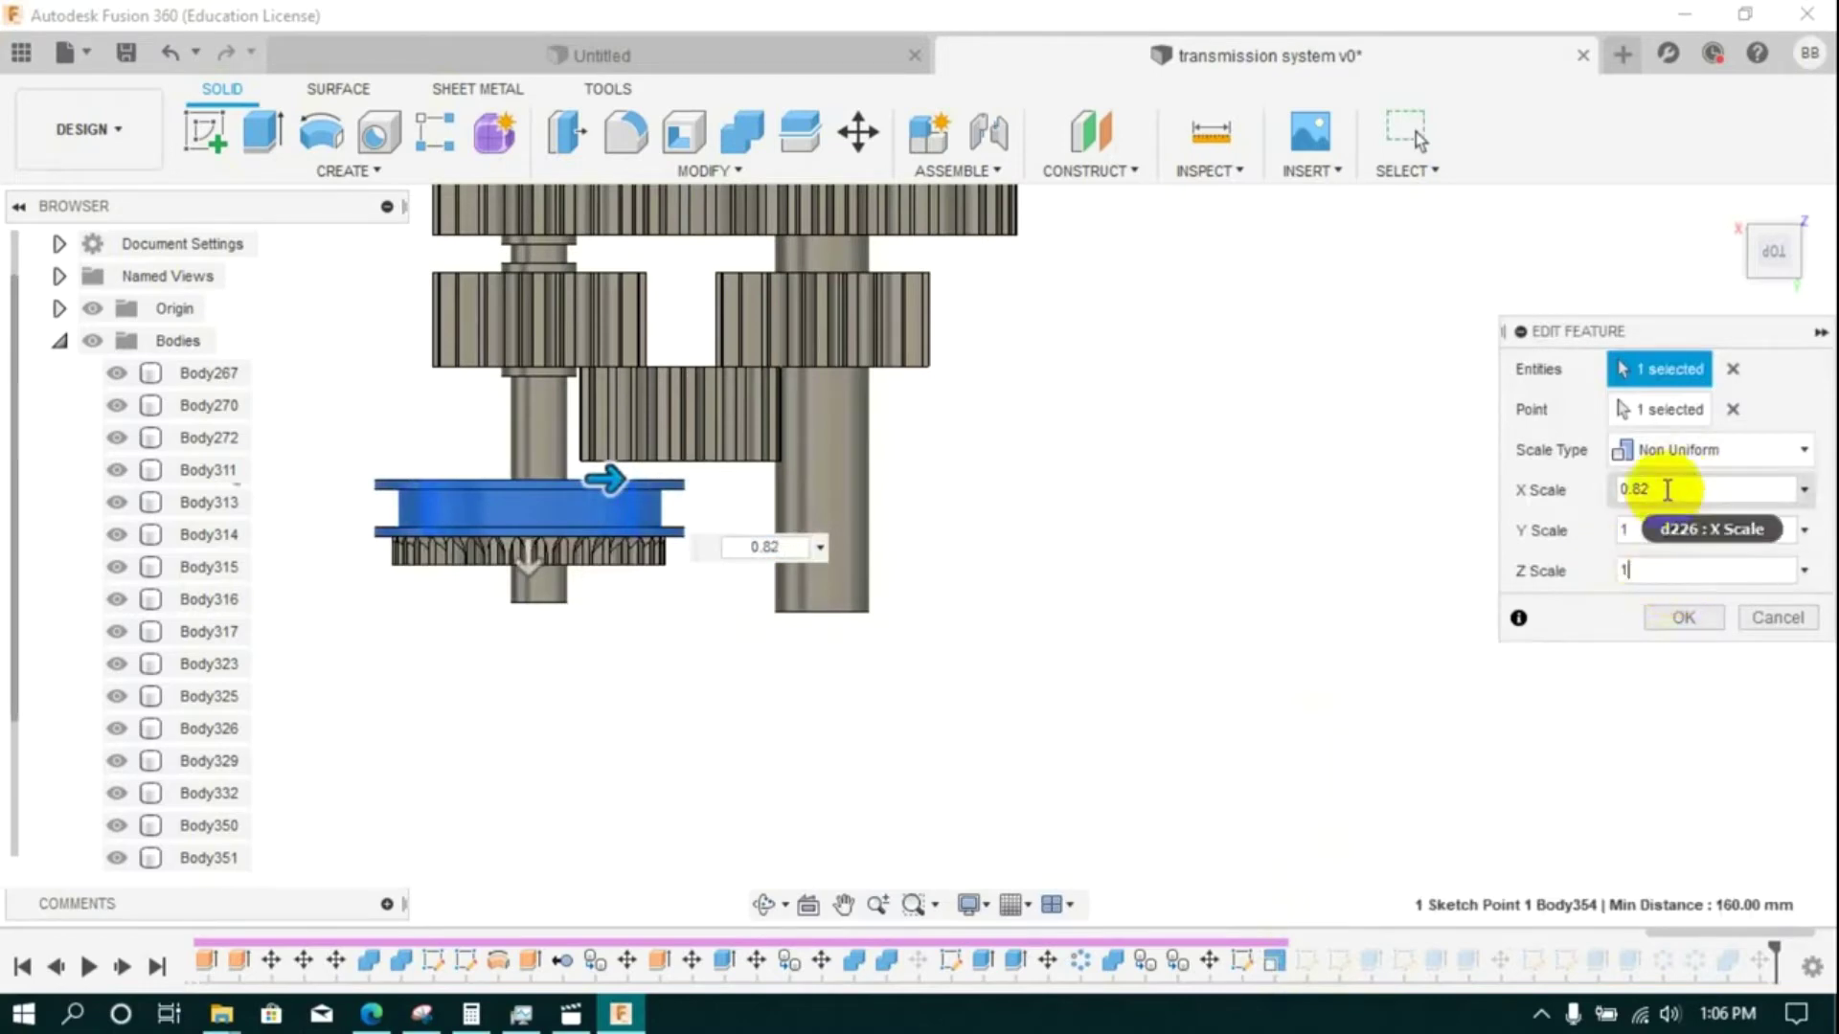
type("1")
left_click(1684, 618)
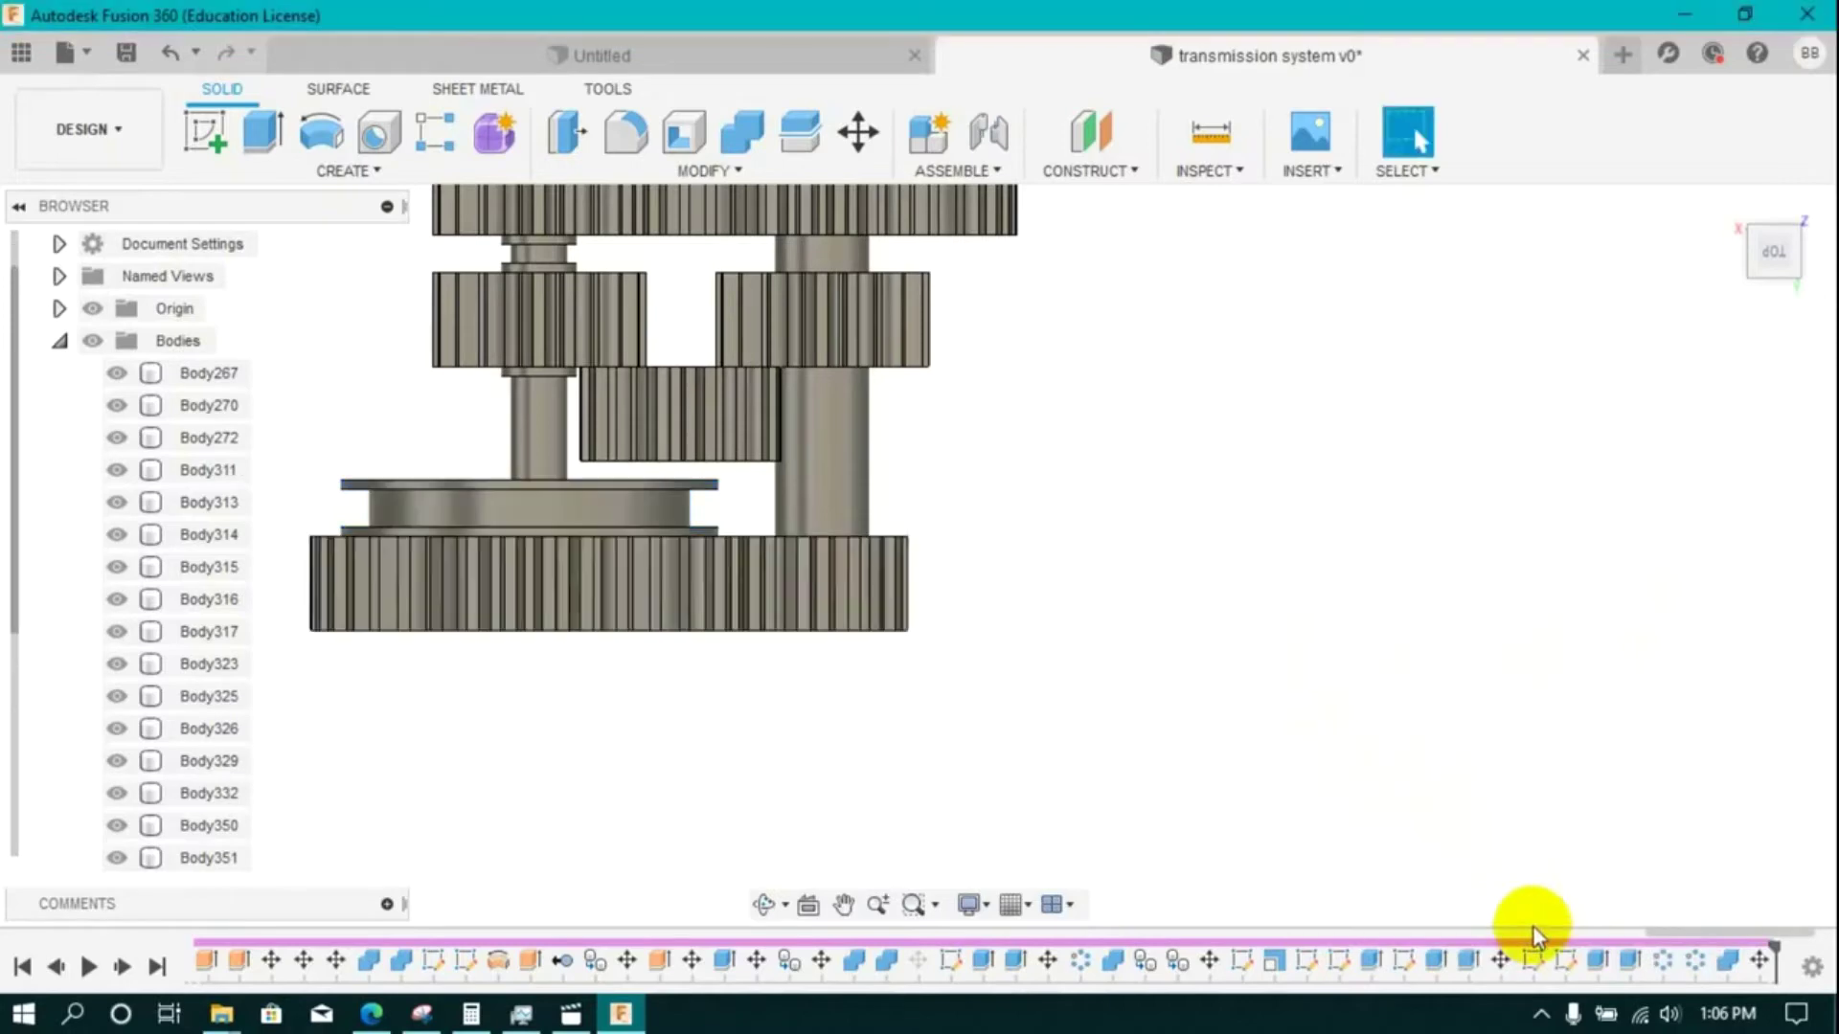
- Move the large and small end gears together along the shafts, away from the grooved collar
left_click(1793, 287)
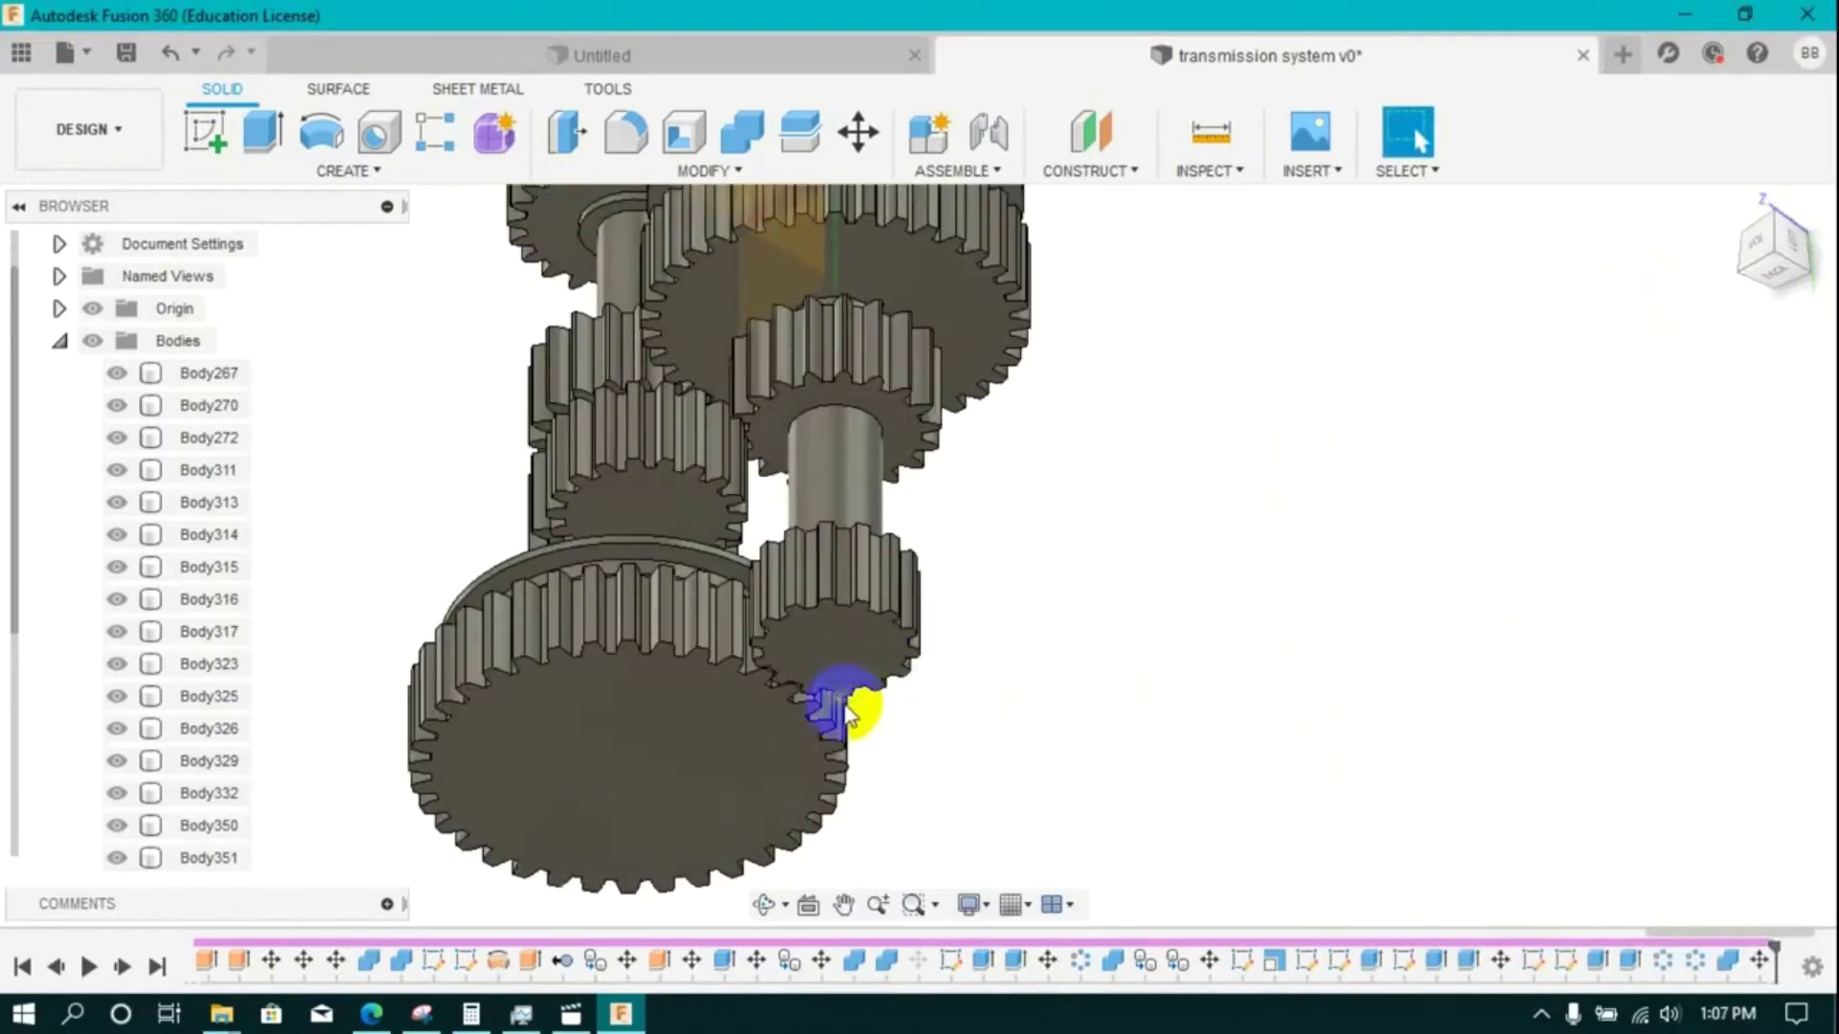
left_click(1757, 246)
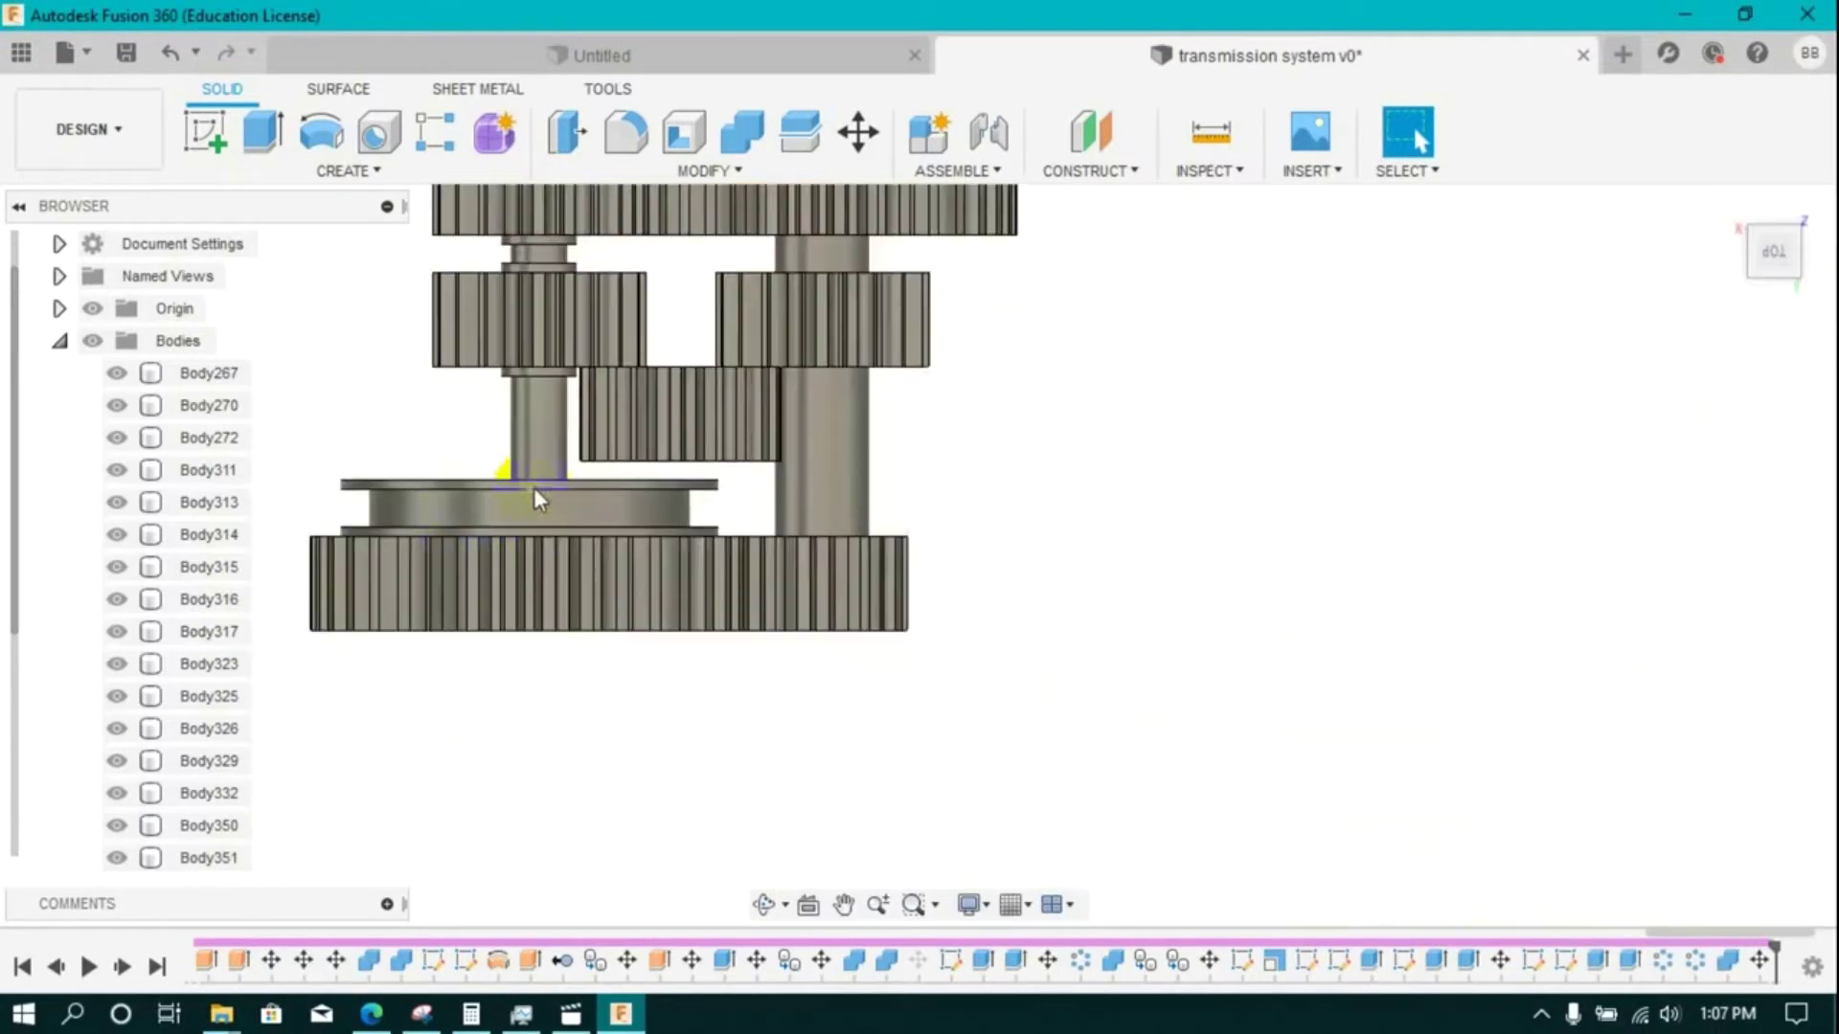
key("m")
left_click(569, 588)
left_click(768, 615)
left_click_drag(529, 635, 533, 674)
left_click(1676, 820)
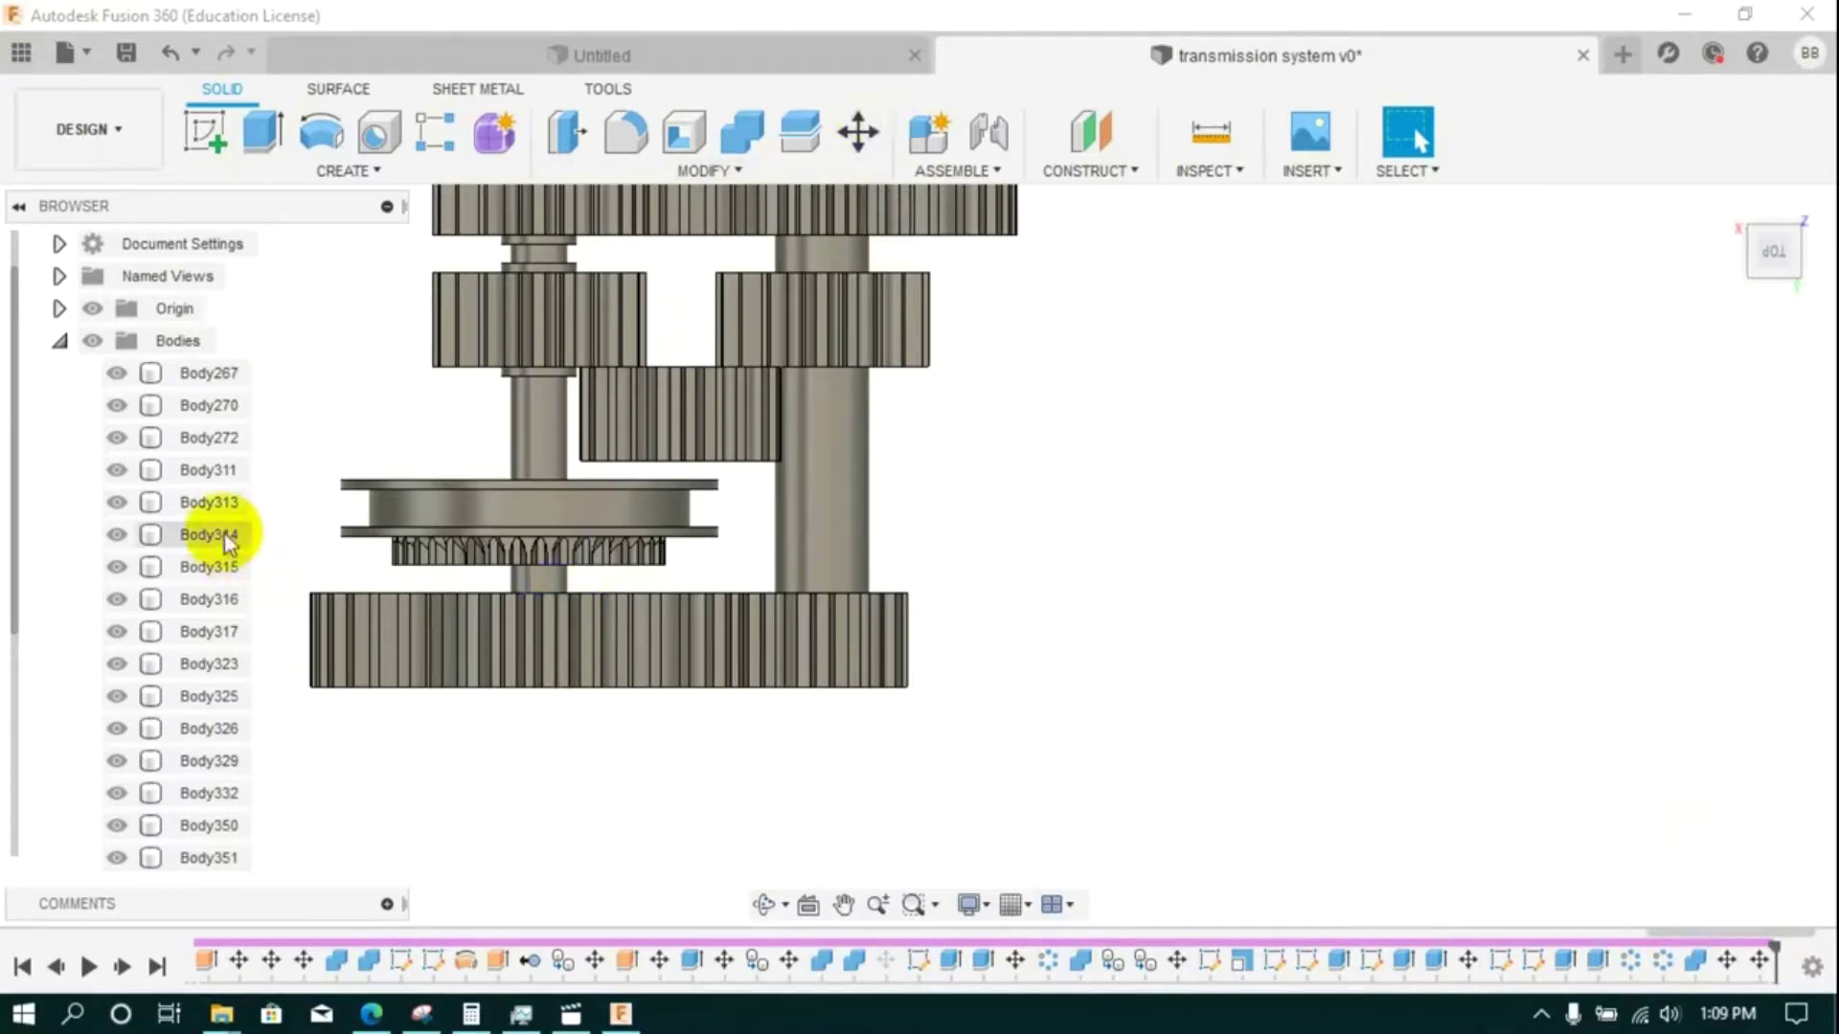
- Identify the toothed ring beside the collar among the bodies and hide the two end gears, Body358 and Body409
scroll(226, 622, "down", 3)
left_click(219, 791)
left_click(215, 728)
left_click(209, 697)
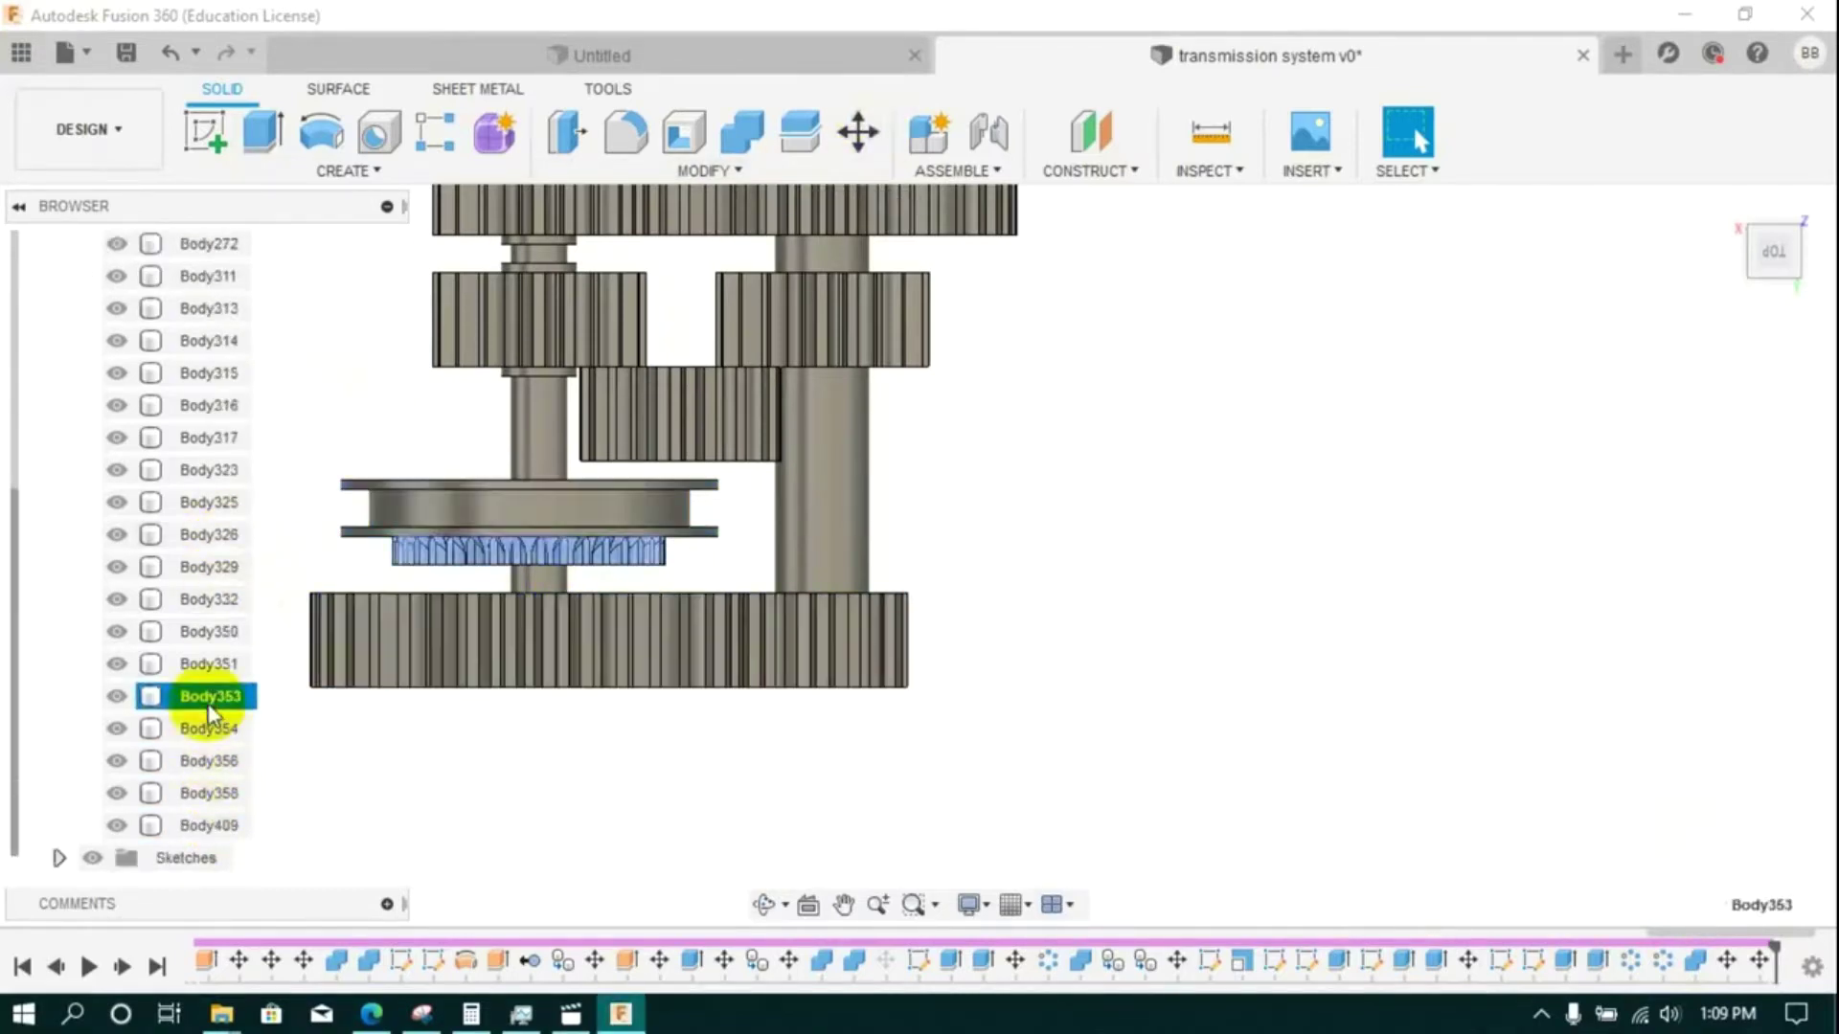
right_click(209, 702)
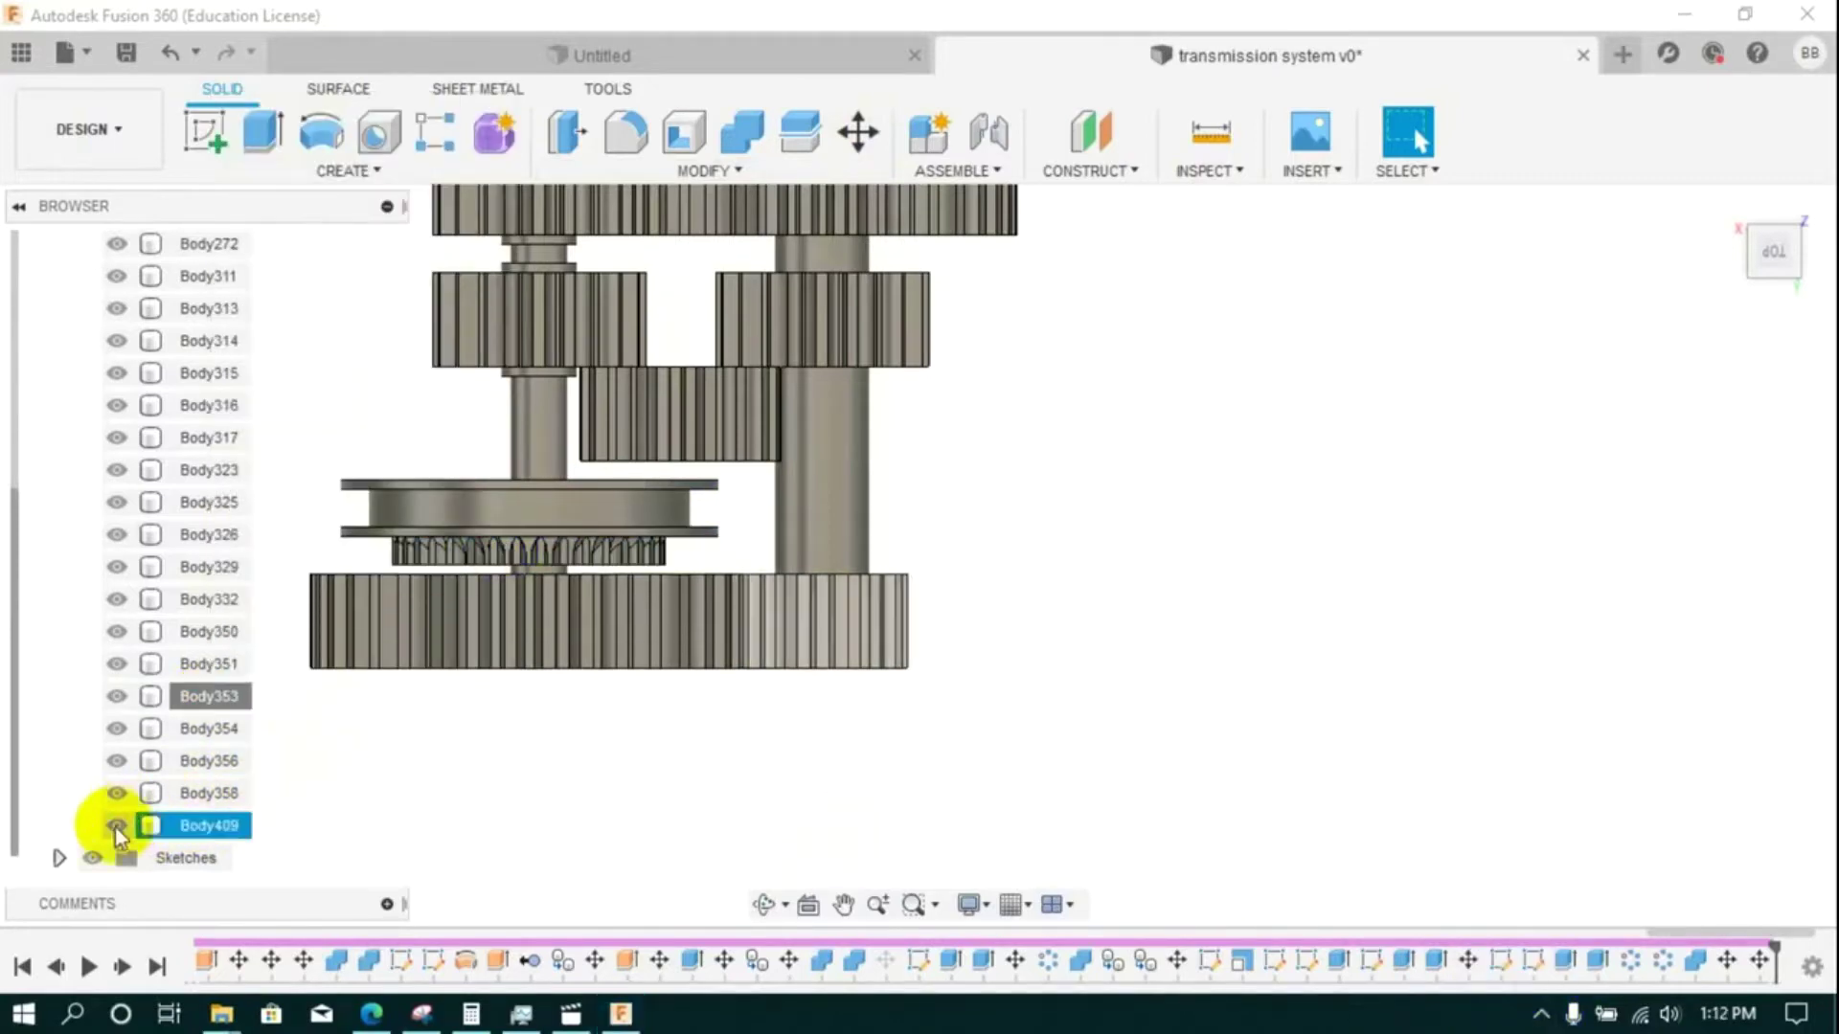
left_click(115, 826)
left_click(117, 793)
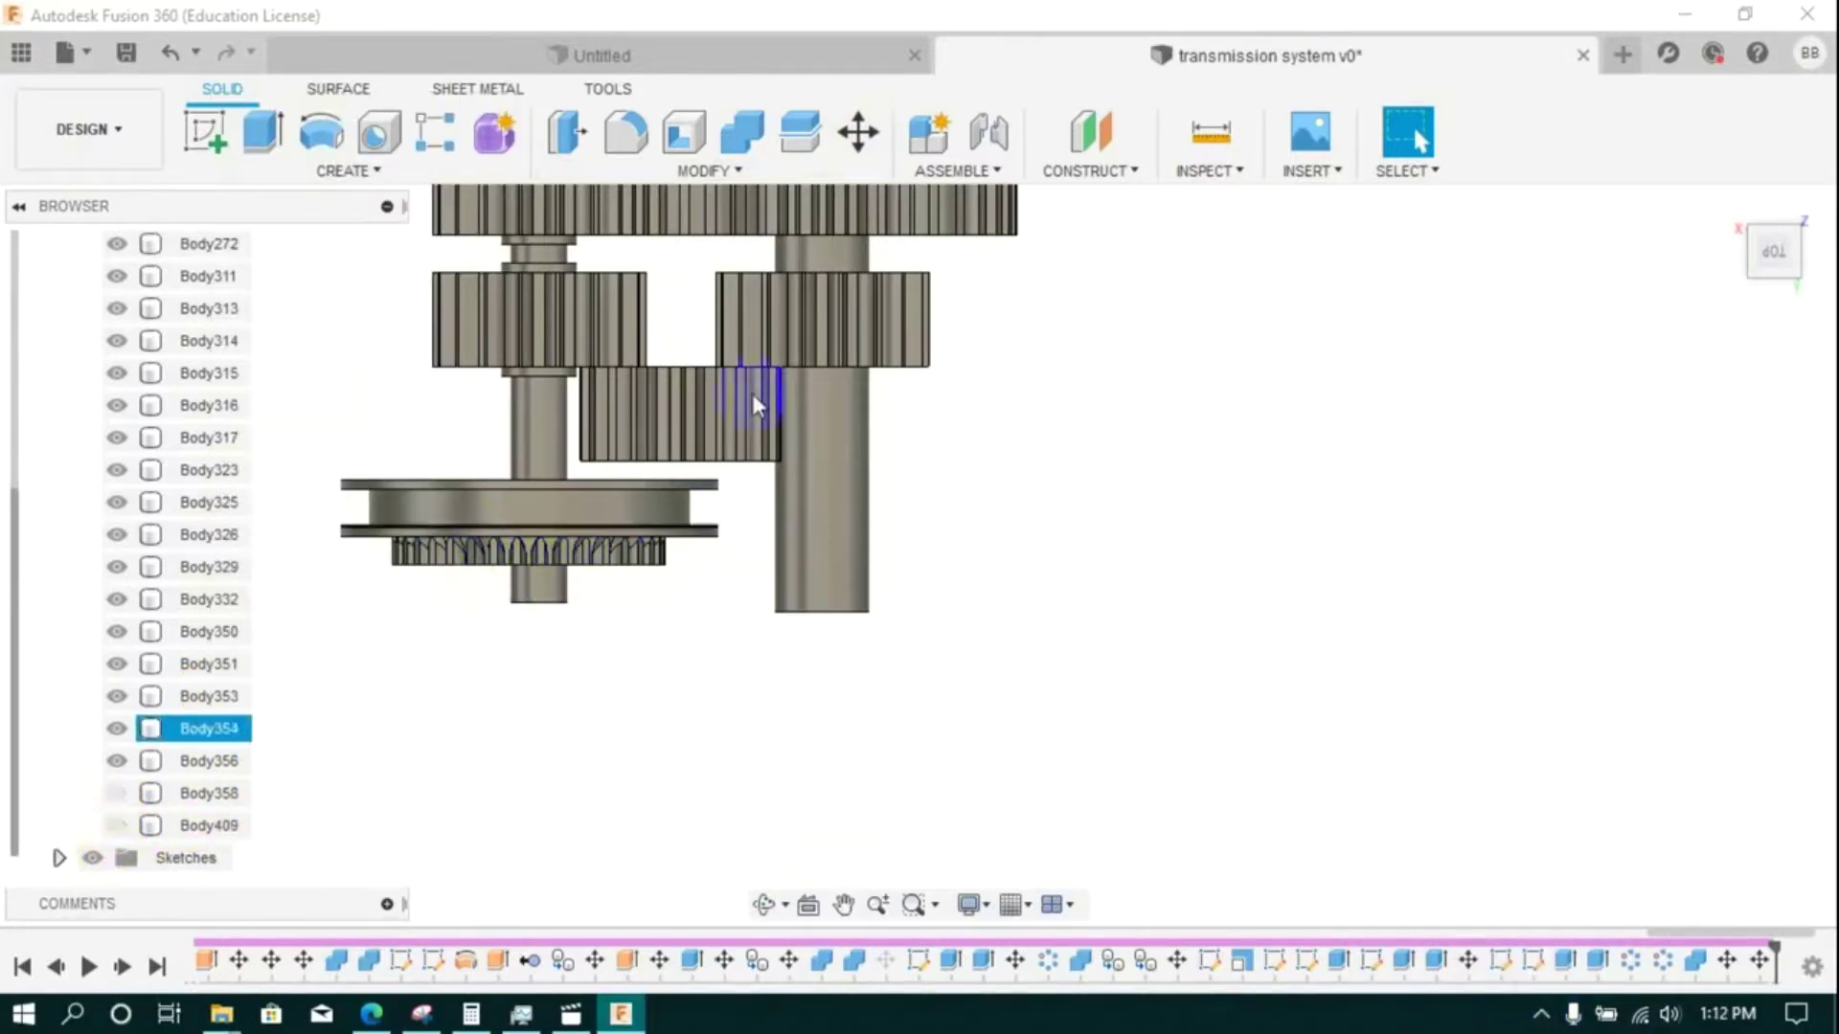
left_click(1759, 255)
left_click(1761, 281)
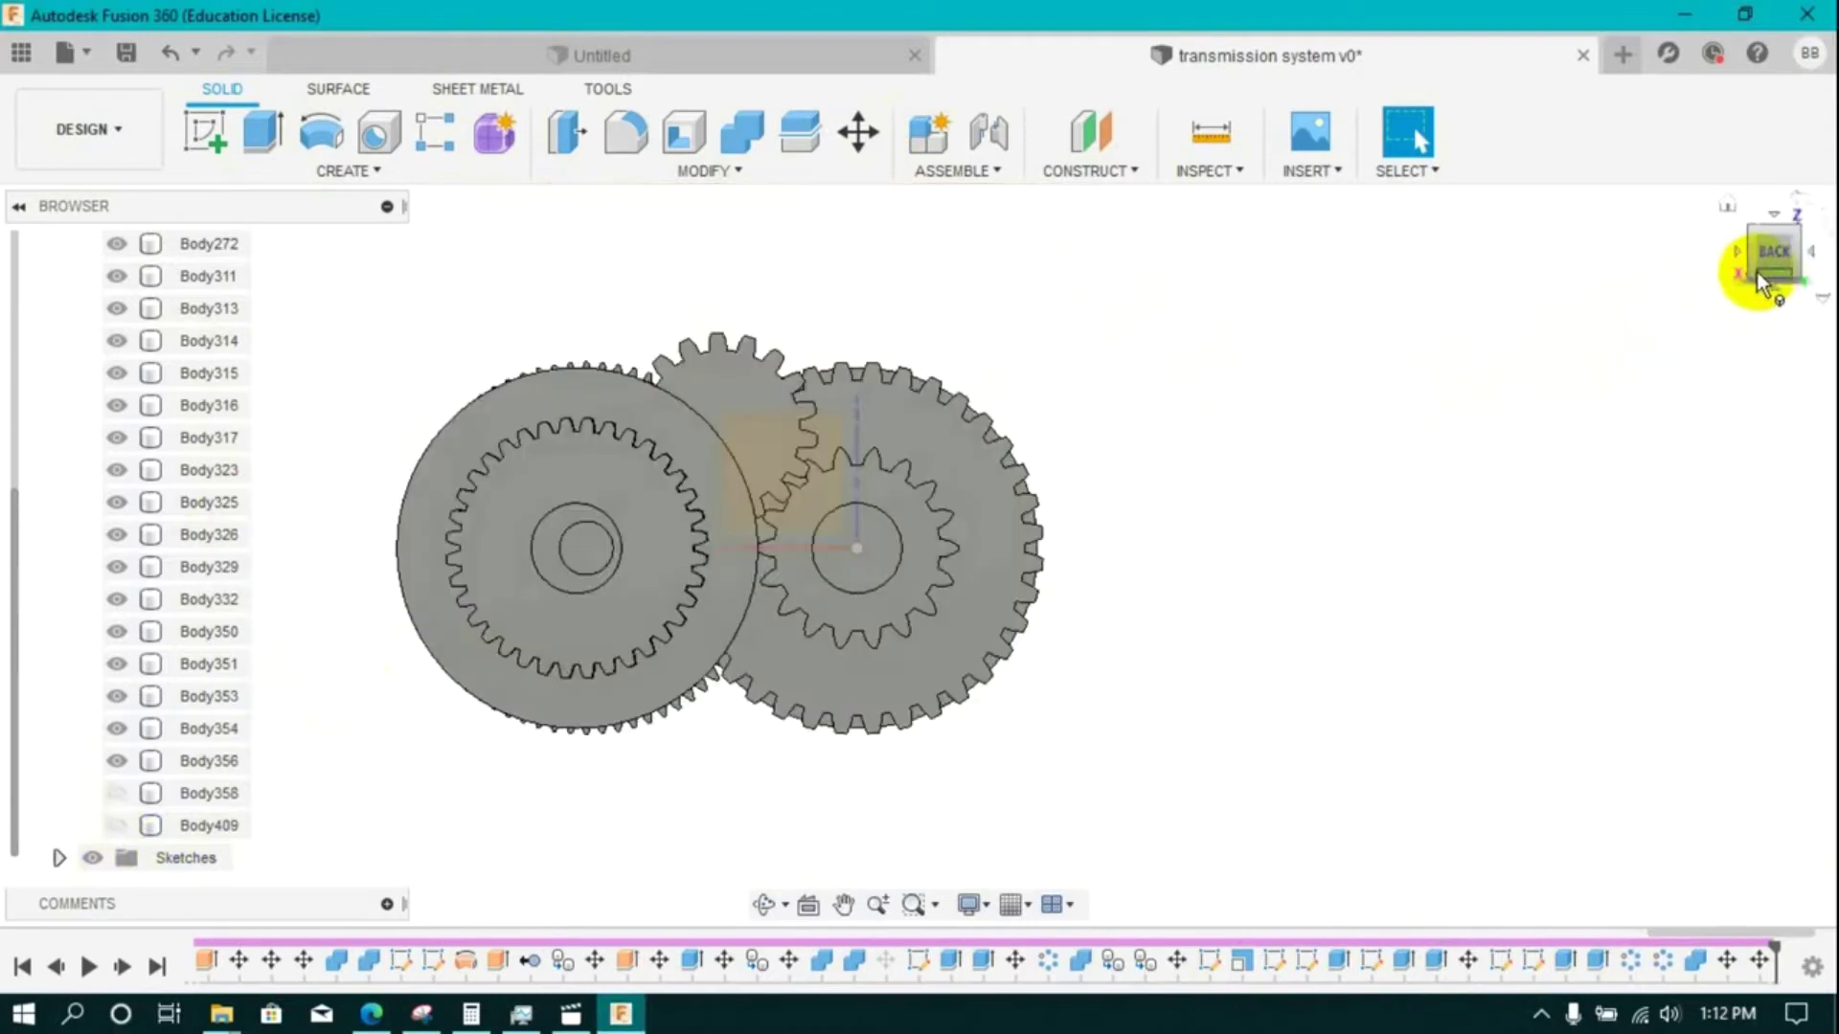
left_click(859, 134)
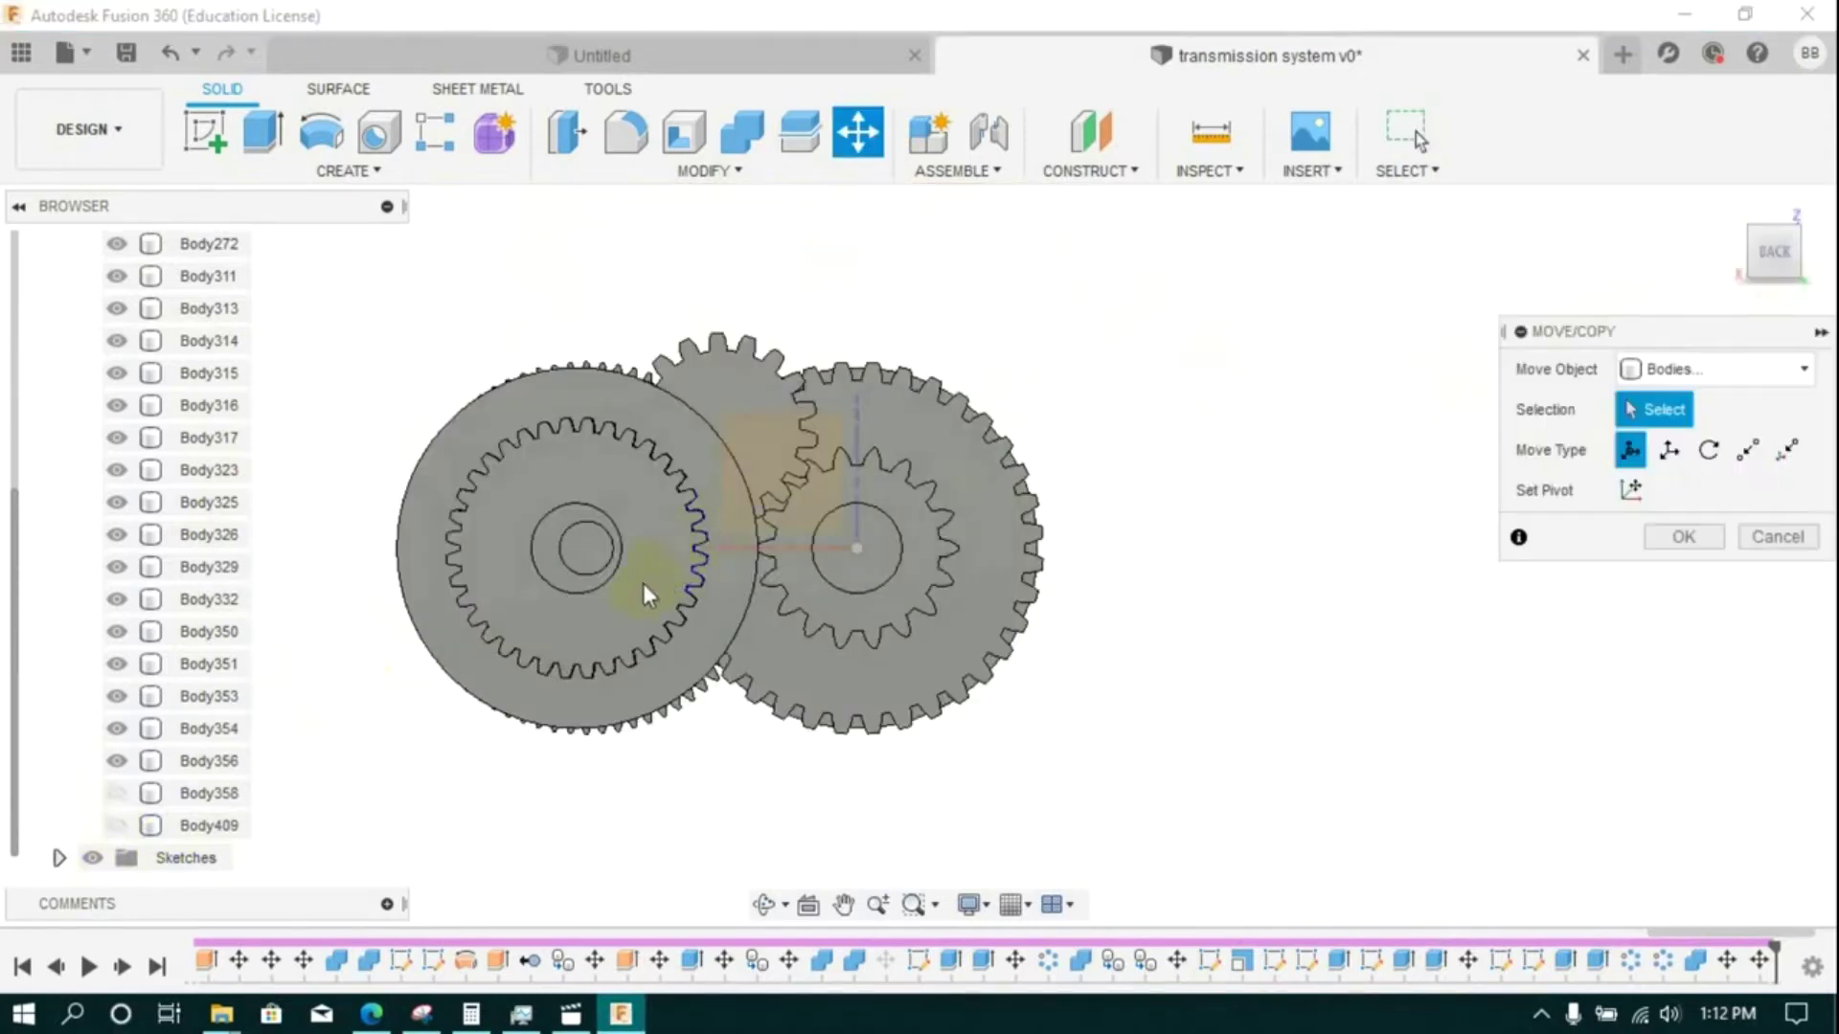
left_click(641, 583)
left_click(1770, 541)
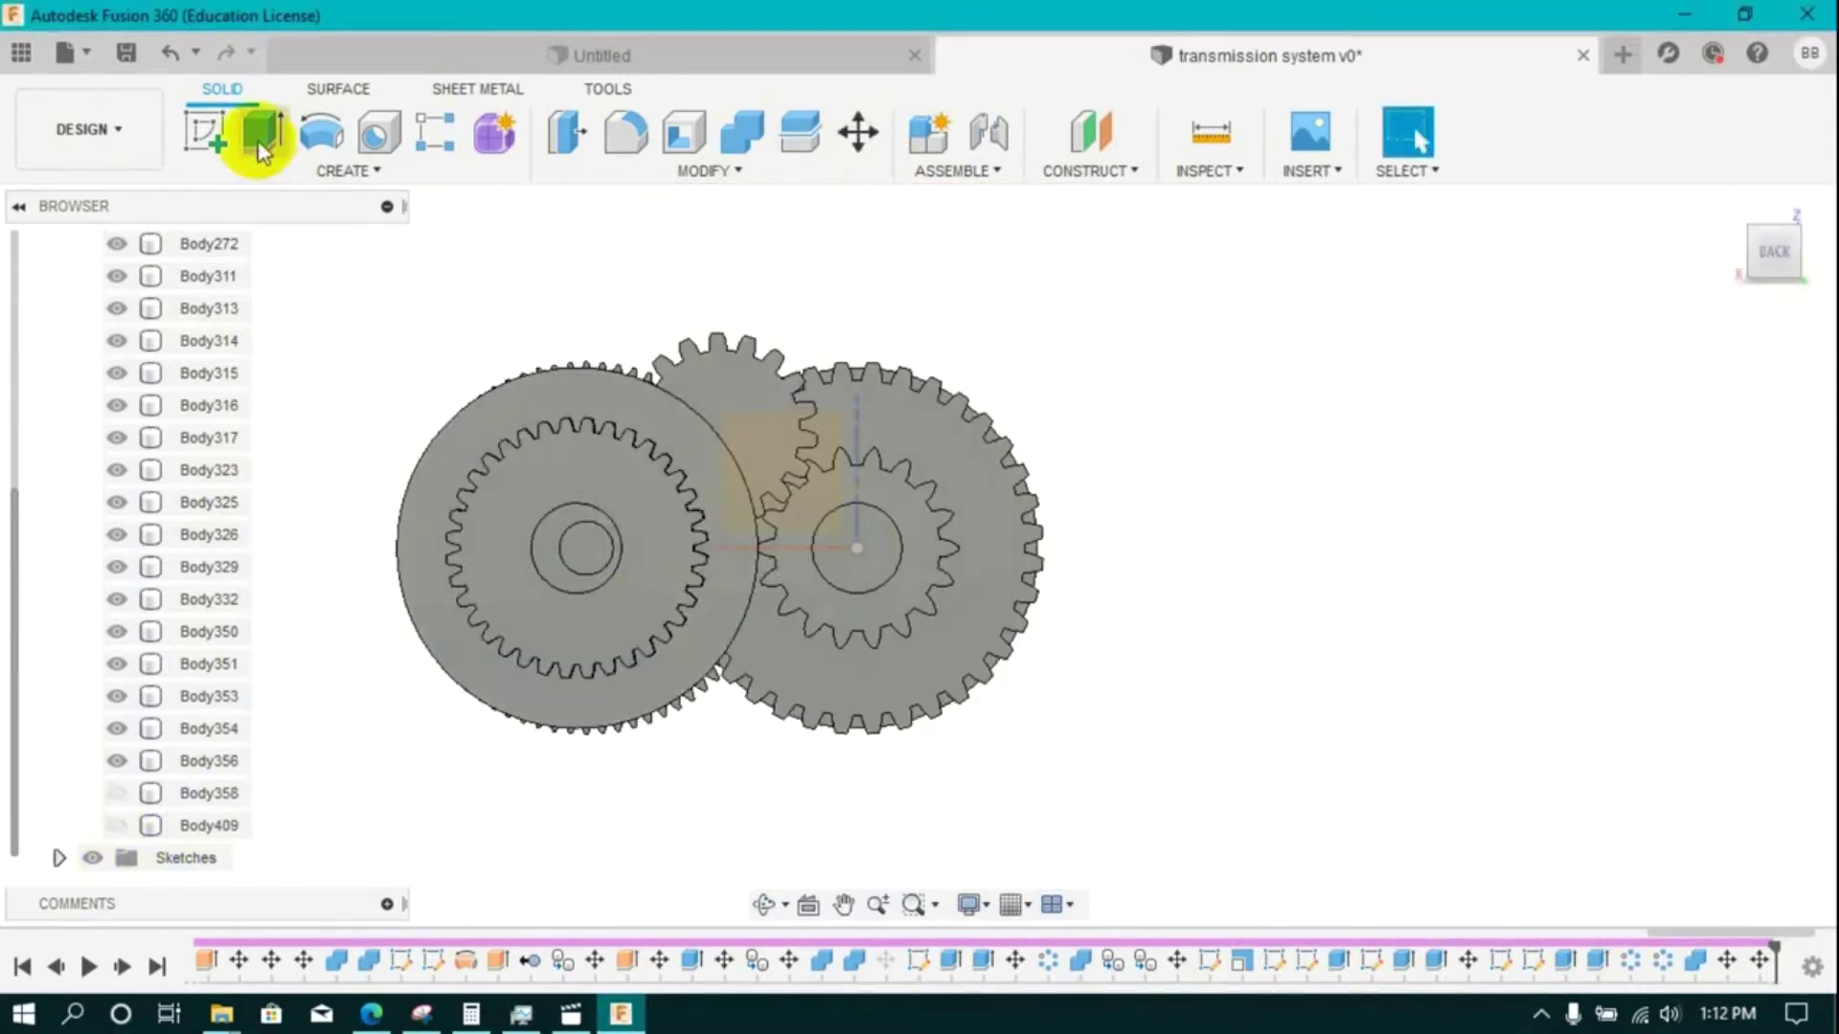
- Shorten the toothed ring below the collar by extruding its end face inward as a cut
left_click(261, 131)
left_click(658, 566)
left_click(1791, 228)
left_click_drag(639, 640, 551, 637)
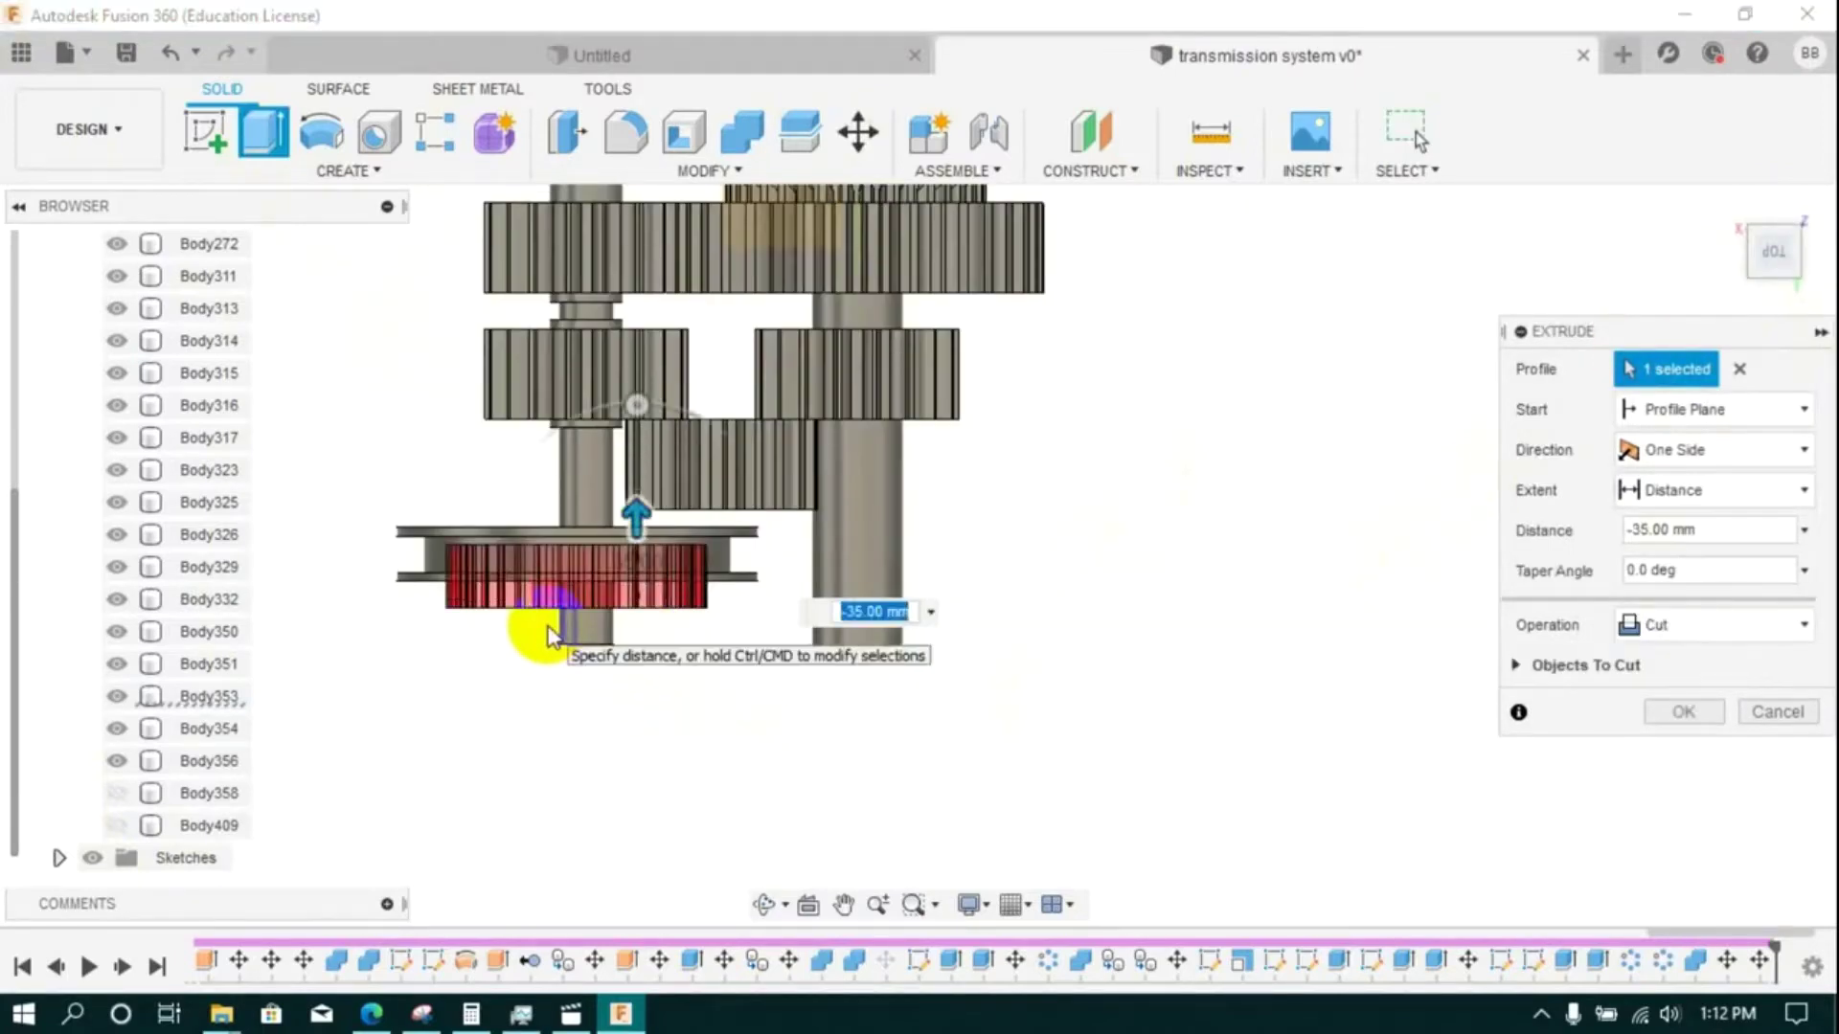
key("Return")
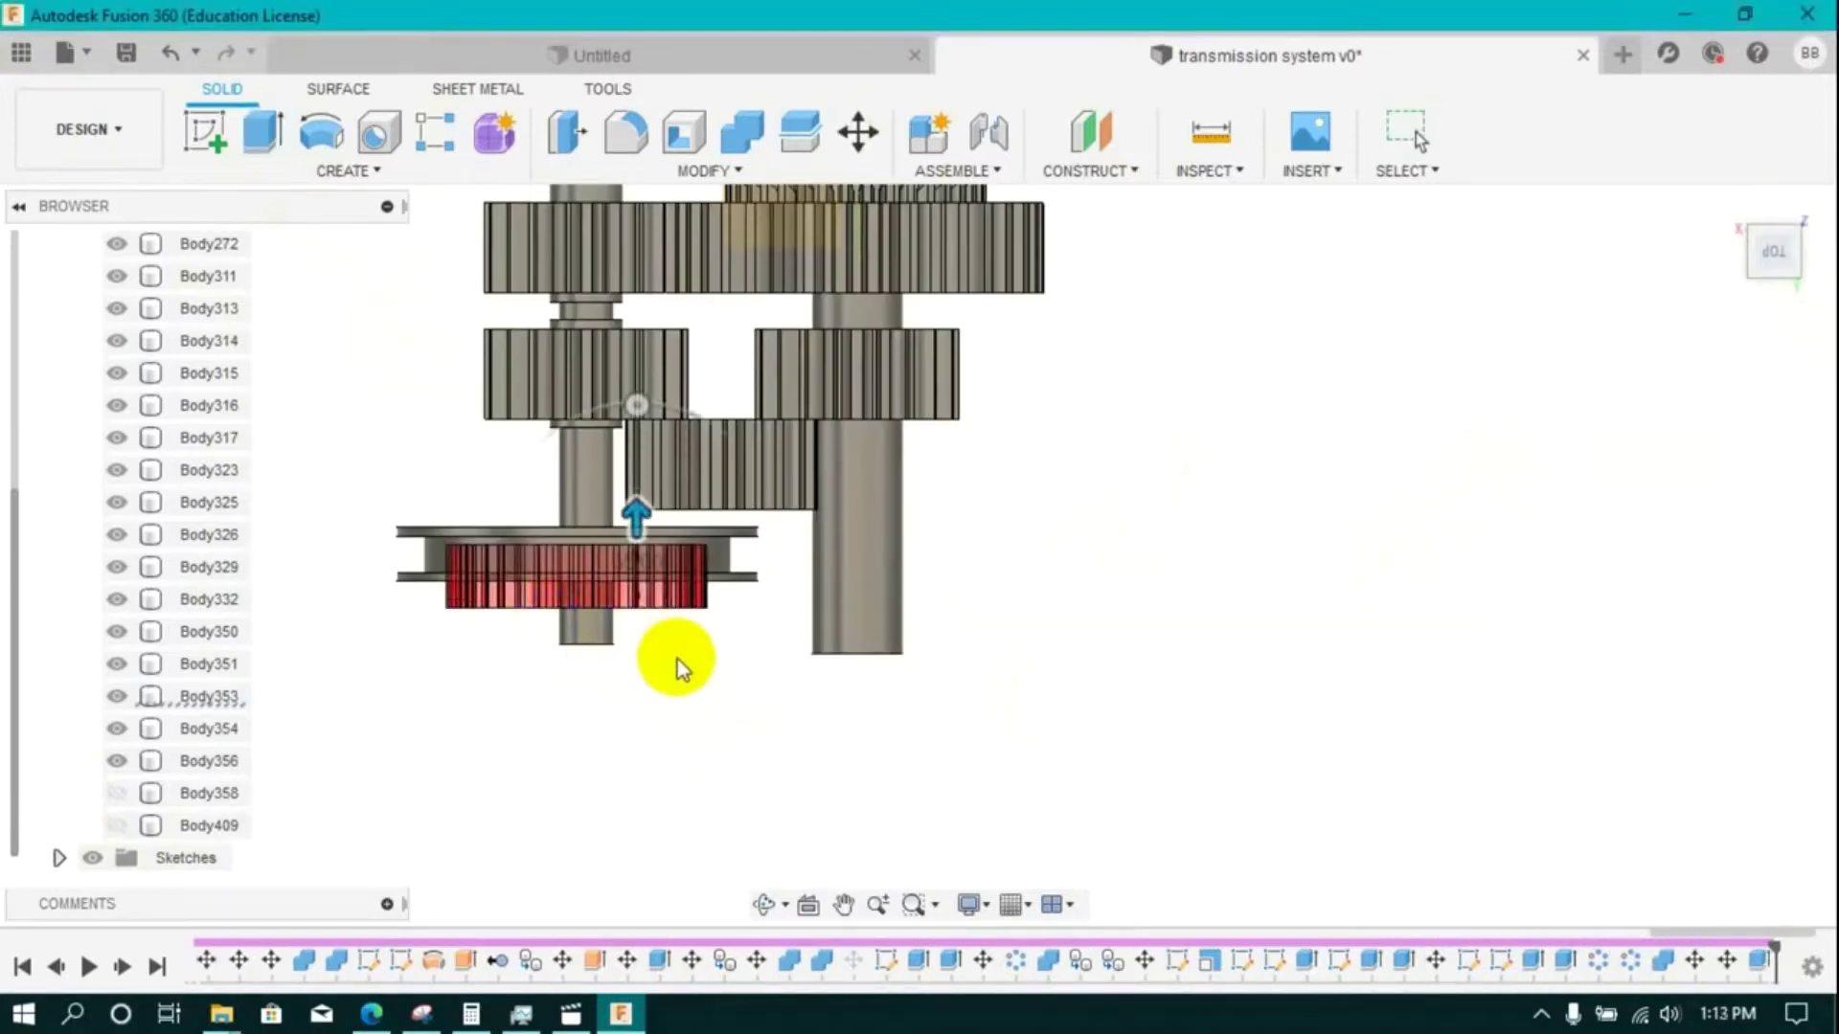
- Copy and paste the toothed ring, Body353, and move the copy along the shaft until it sits against the original
scroll(517, 632, "up", 4)
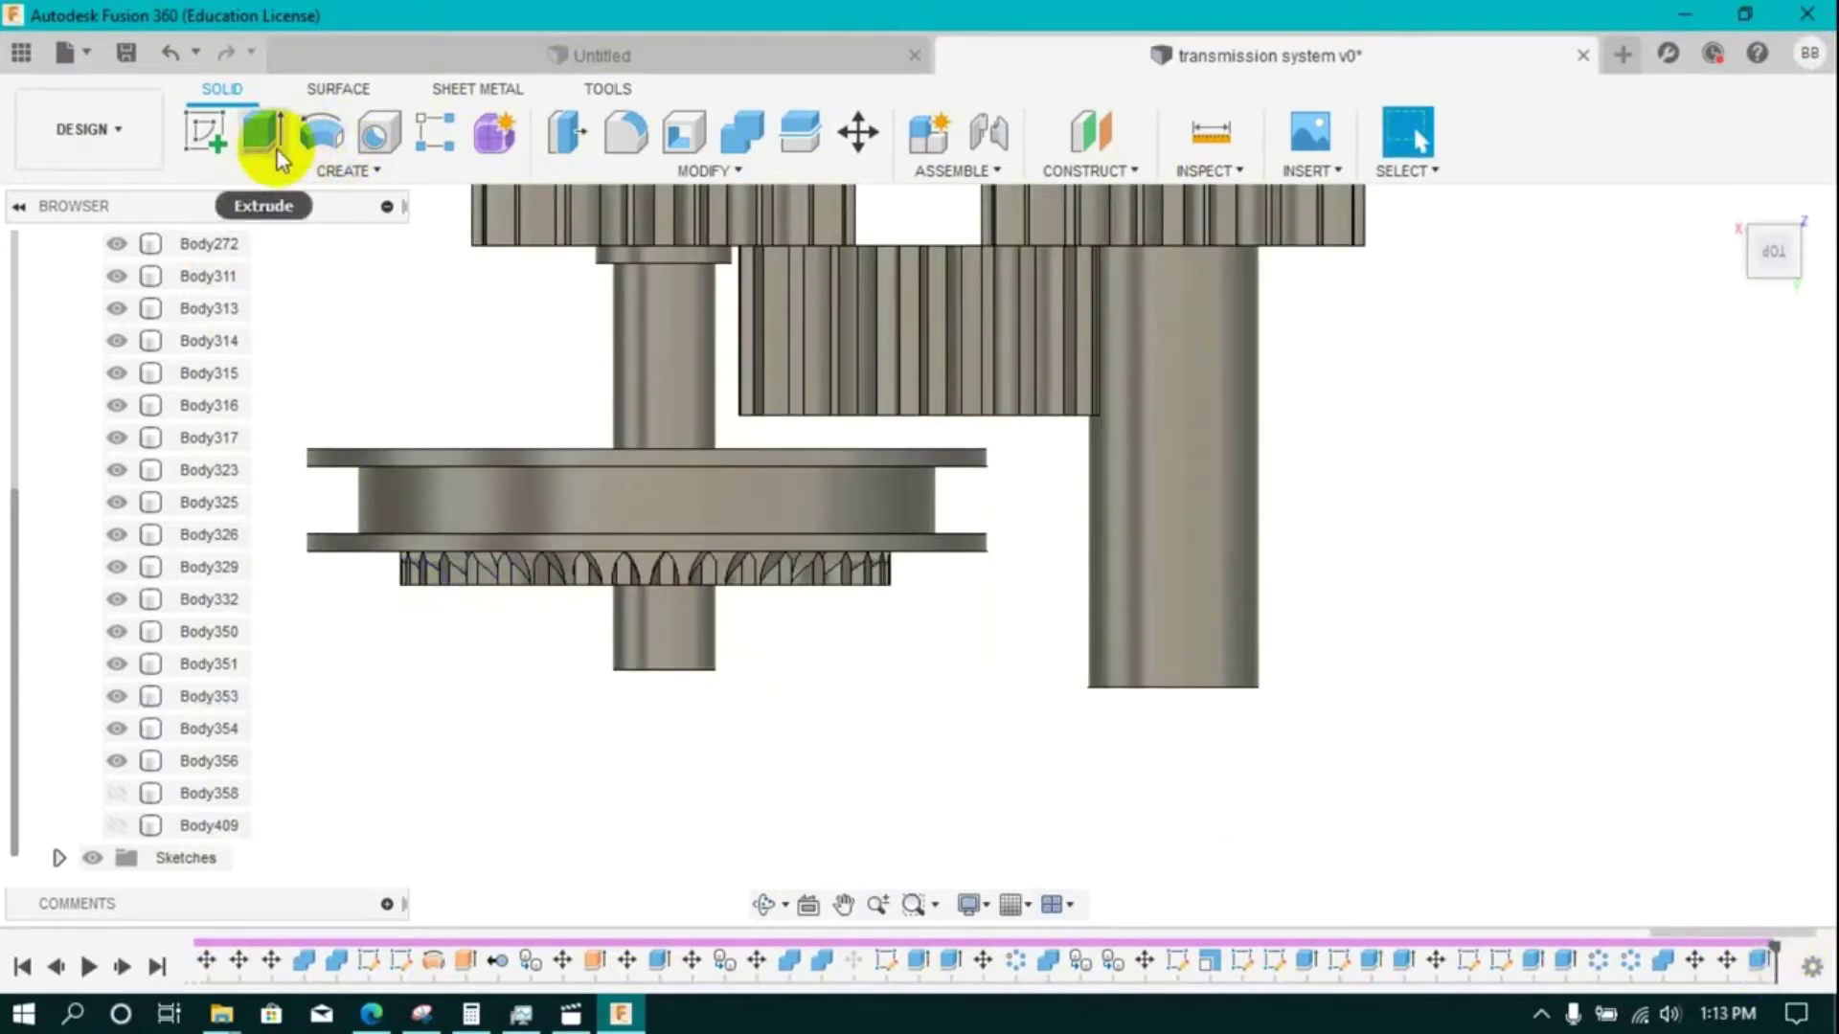
right_click(201, 701)
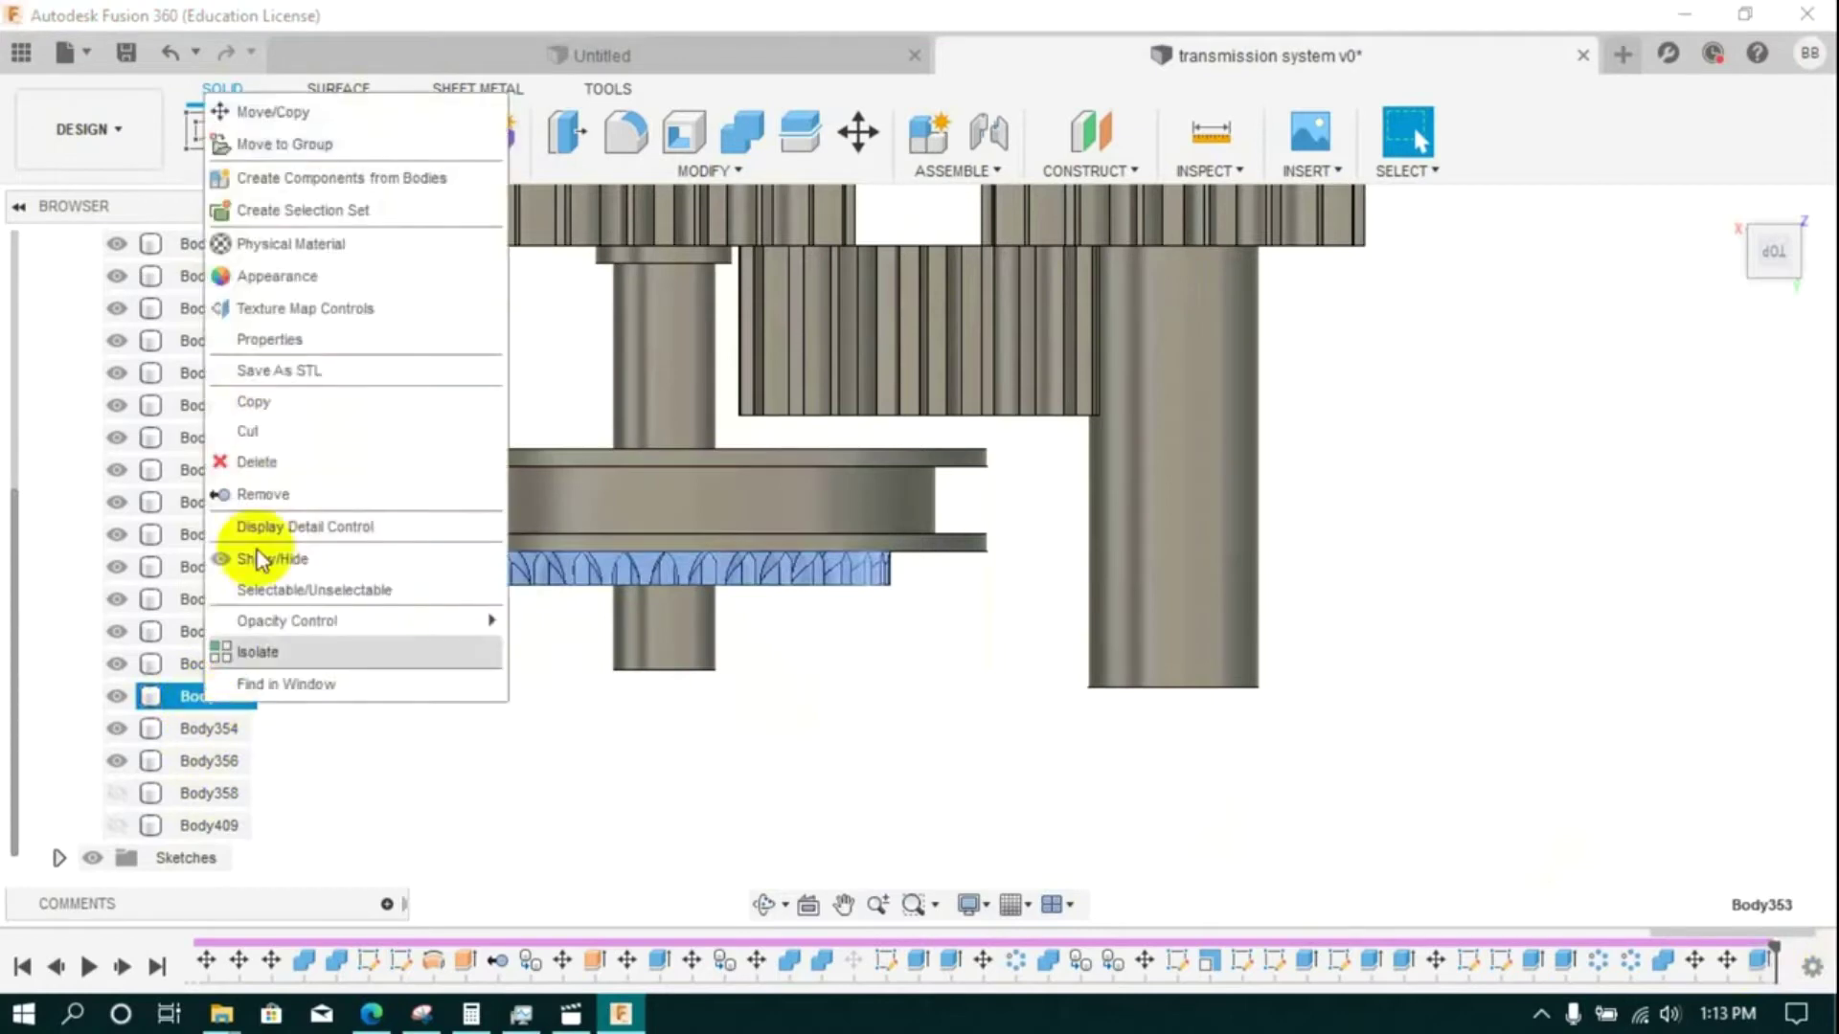
left_click(223, 699)
right_click(222, 701)
left_click(289, 421)
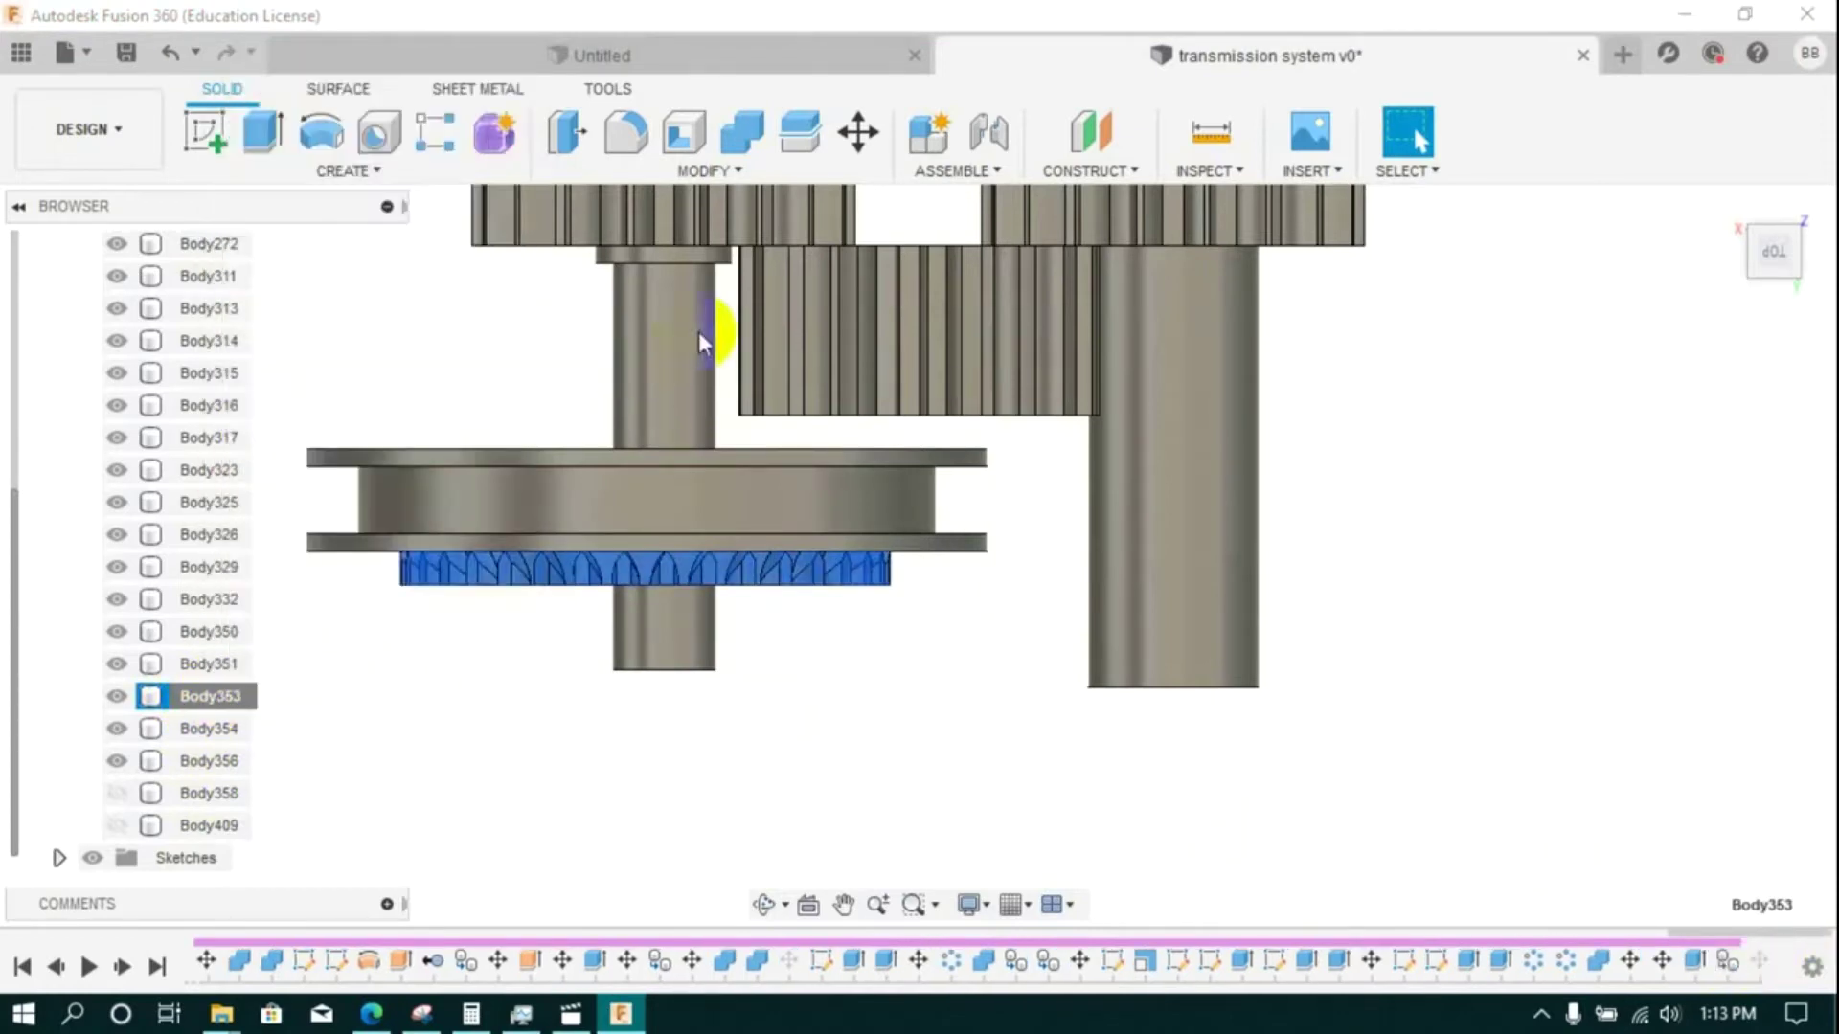
left_click_drag(891, 634, 887, 670)
left_click(1676, 819)
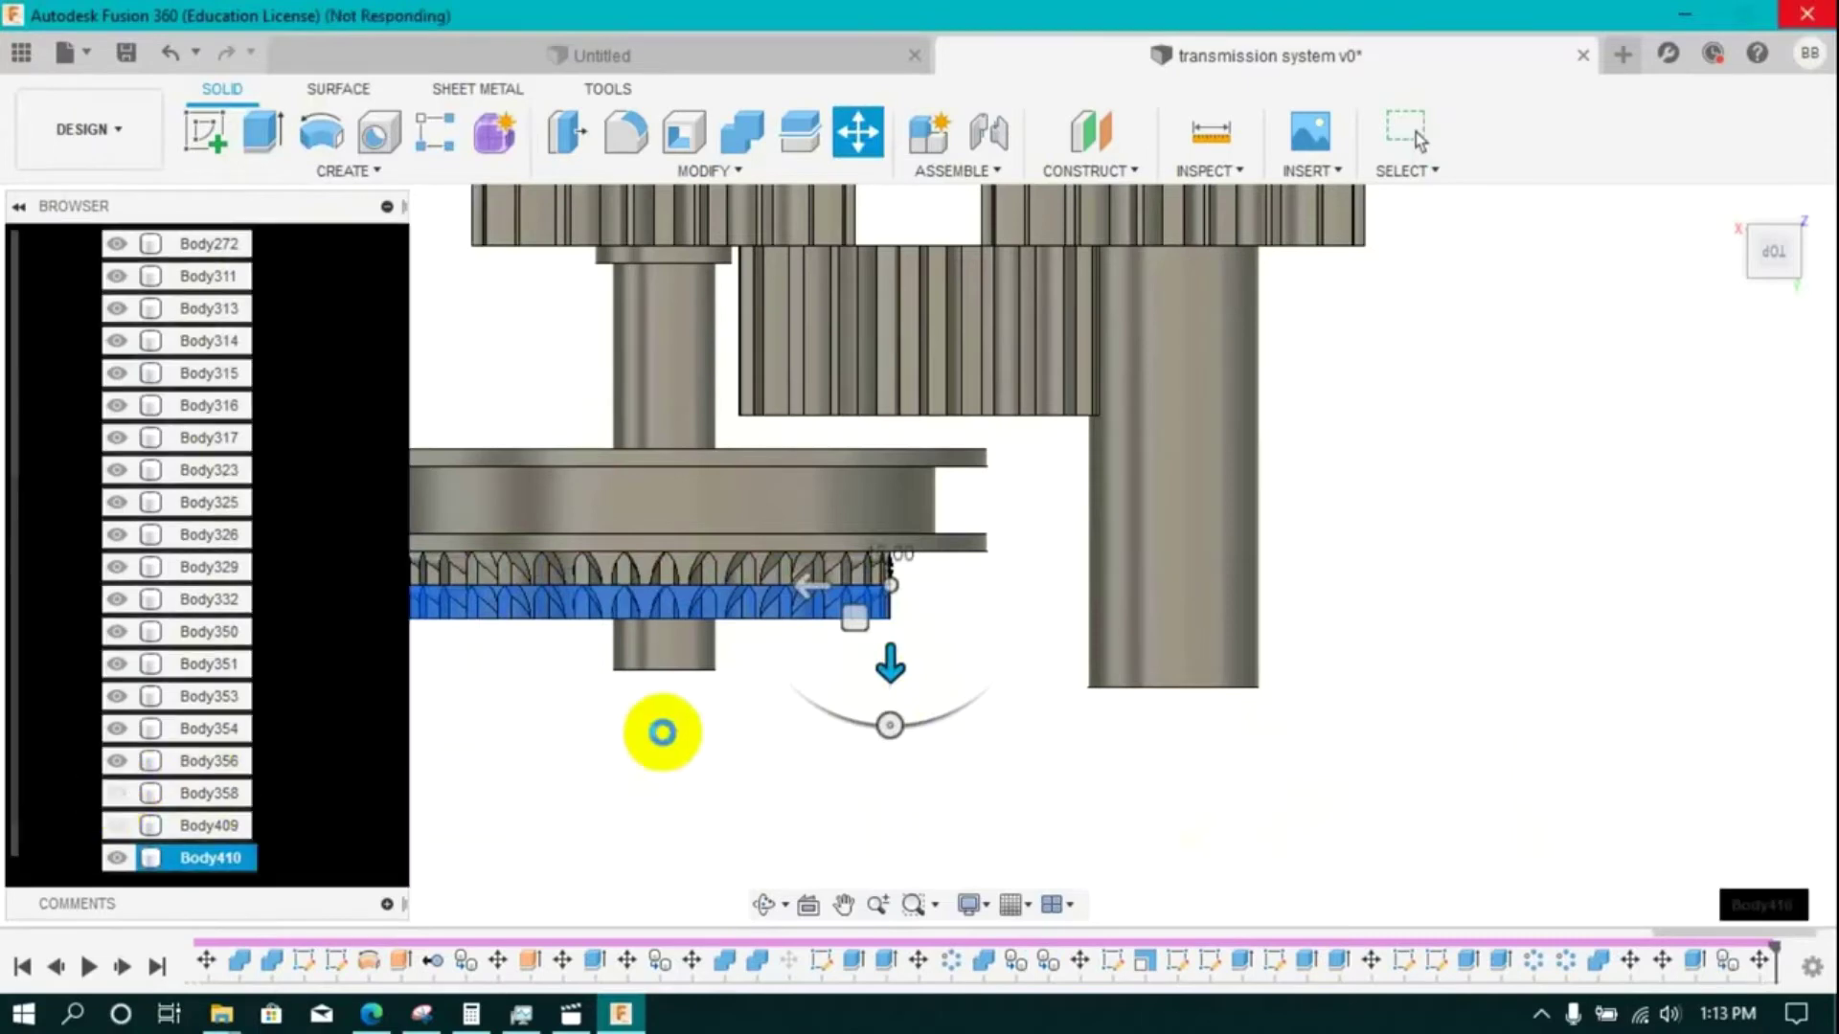
left_click(657, 736)
left_click(116, 793)
left_click(115, 793)
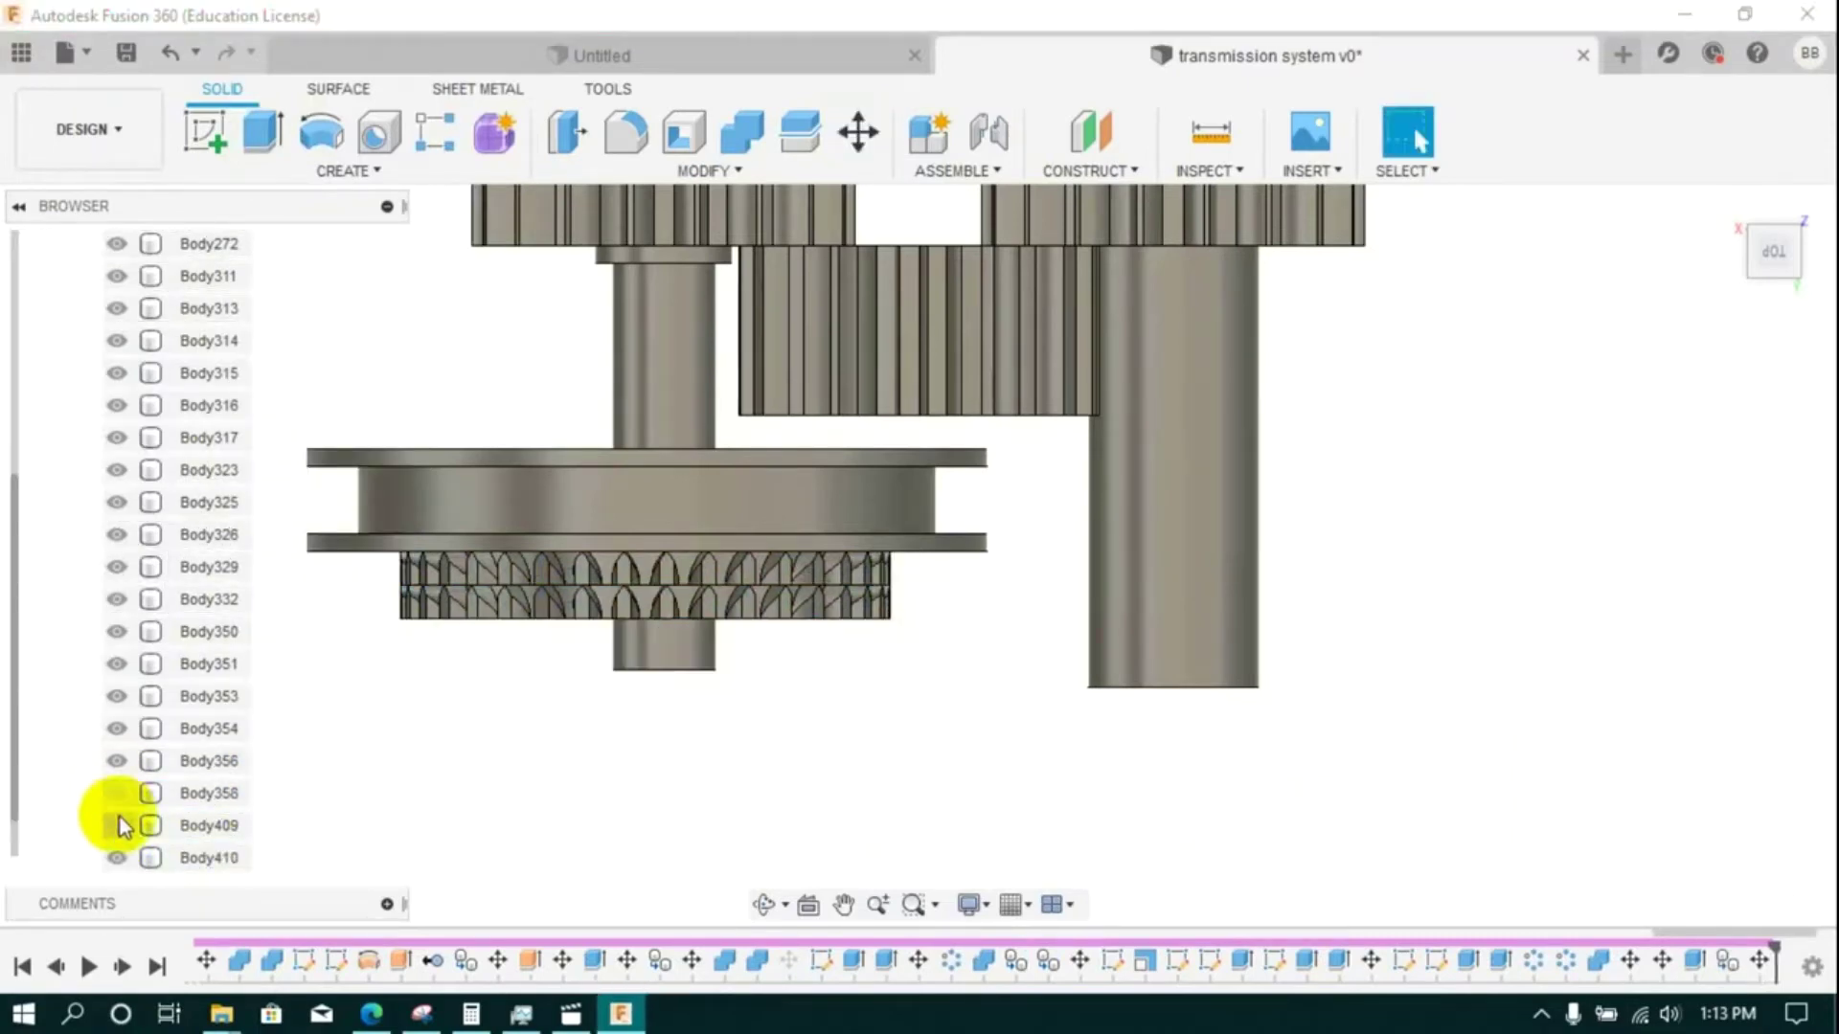
- Move the copied toothed ring 5 mm along X to centre its bore on the shaft
left_click(1778, 287)
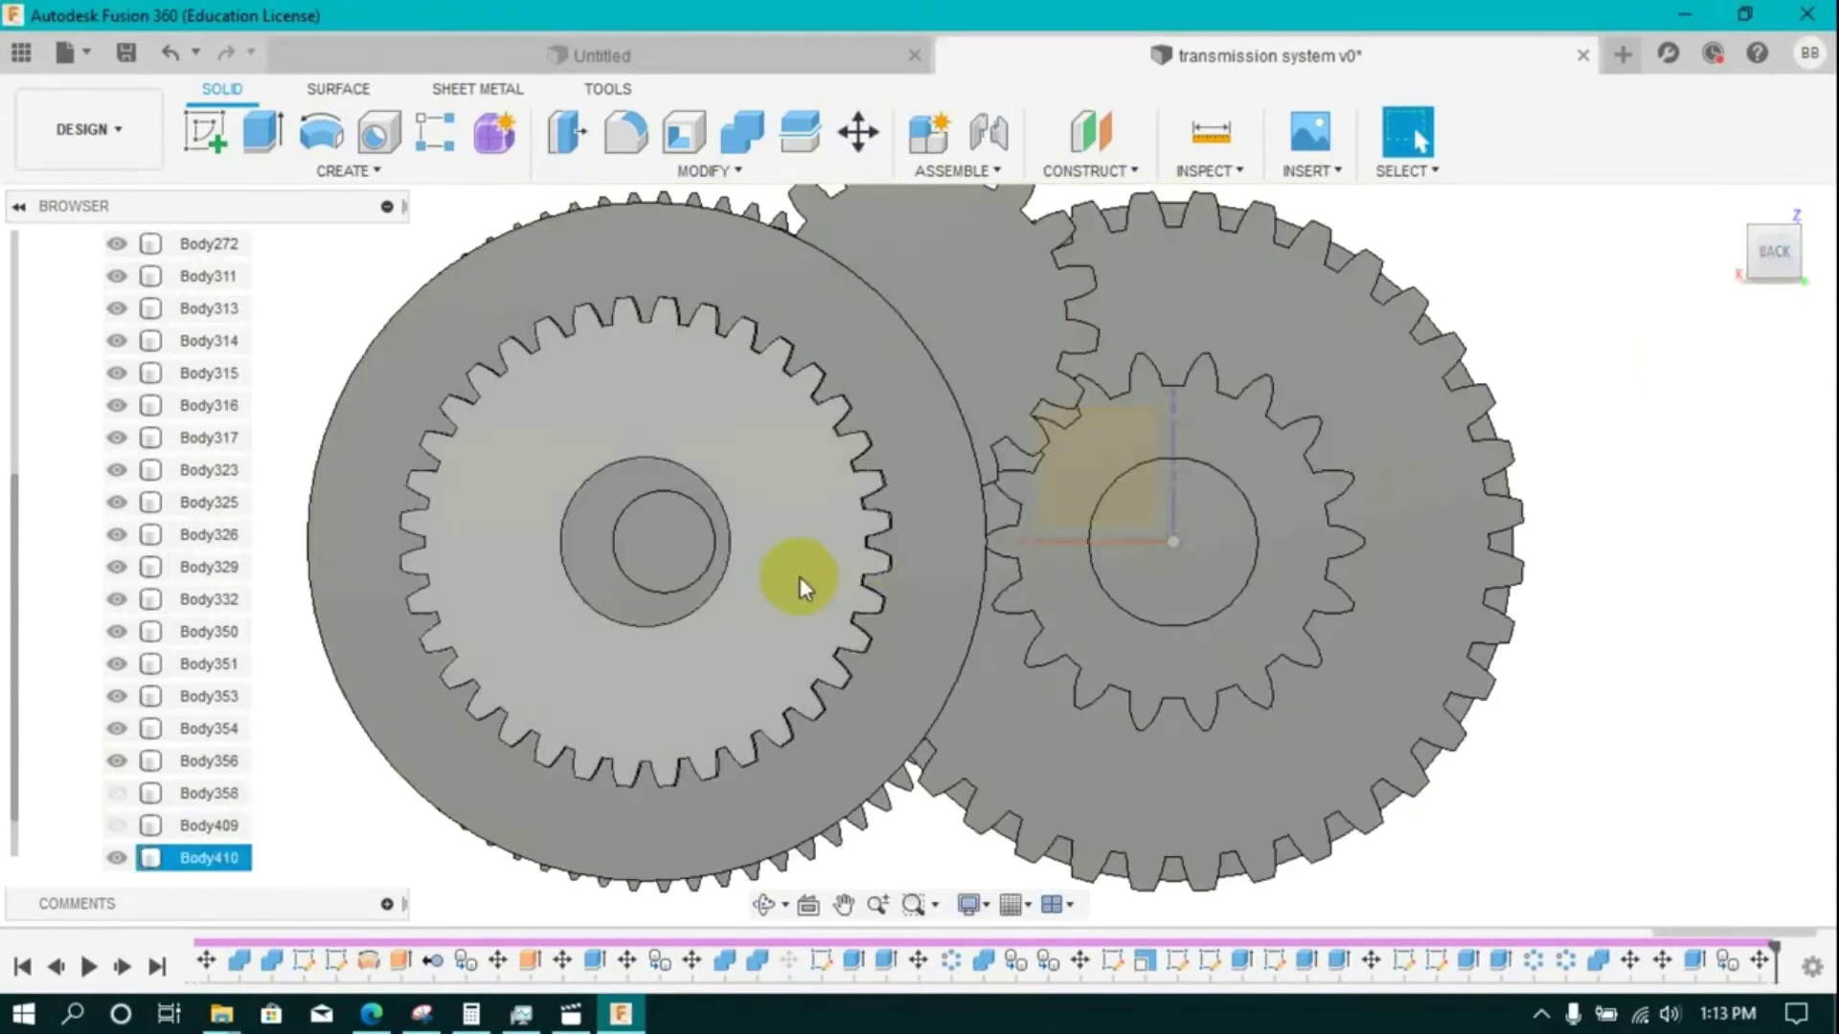
left_click(858, 131)
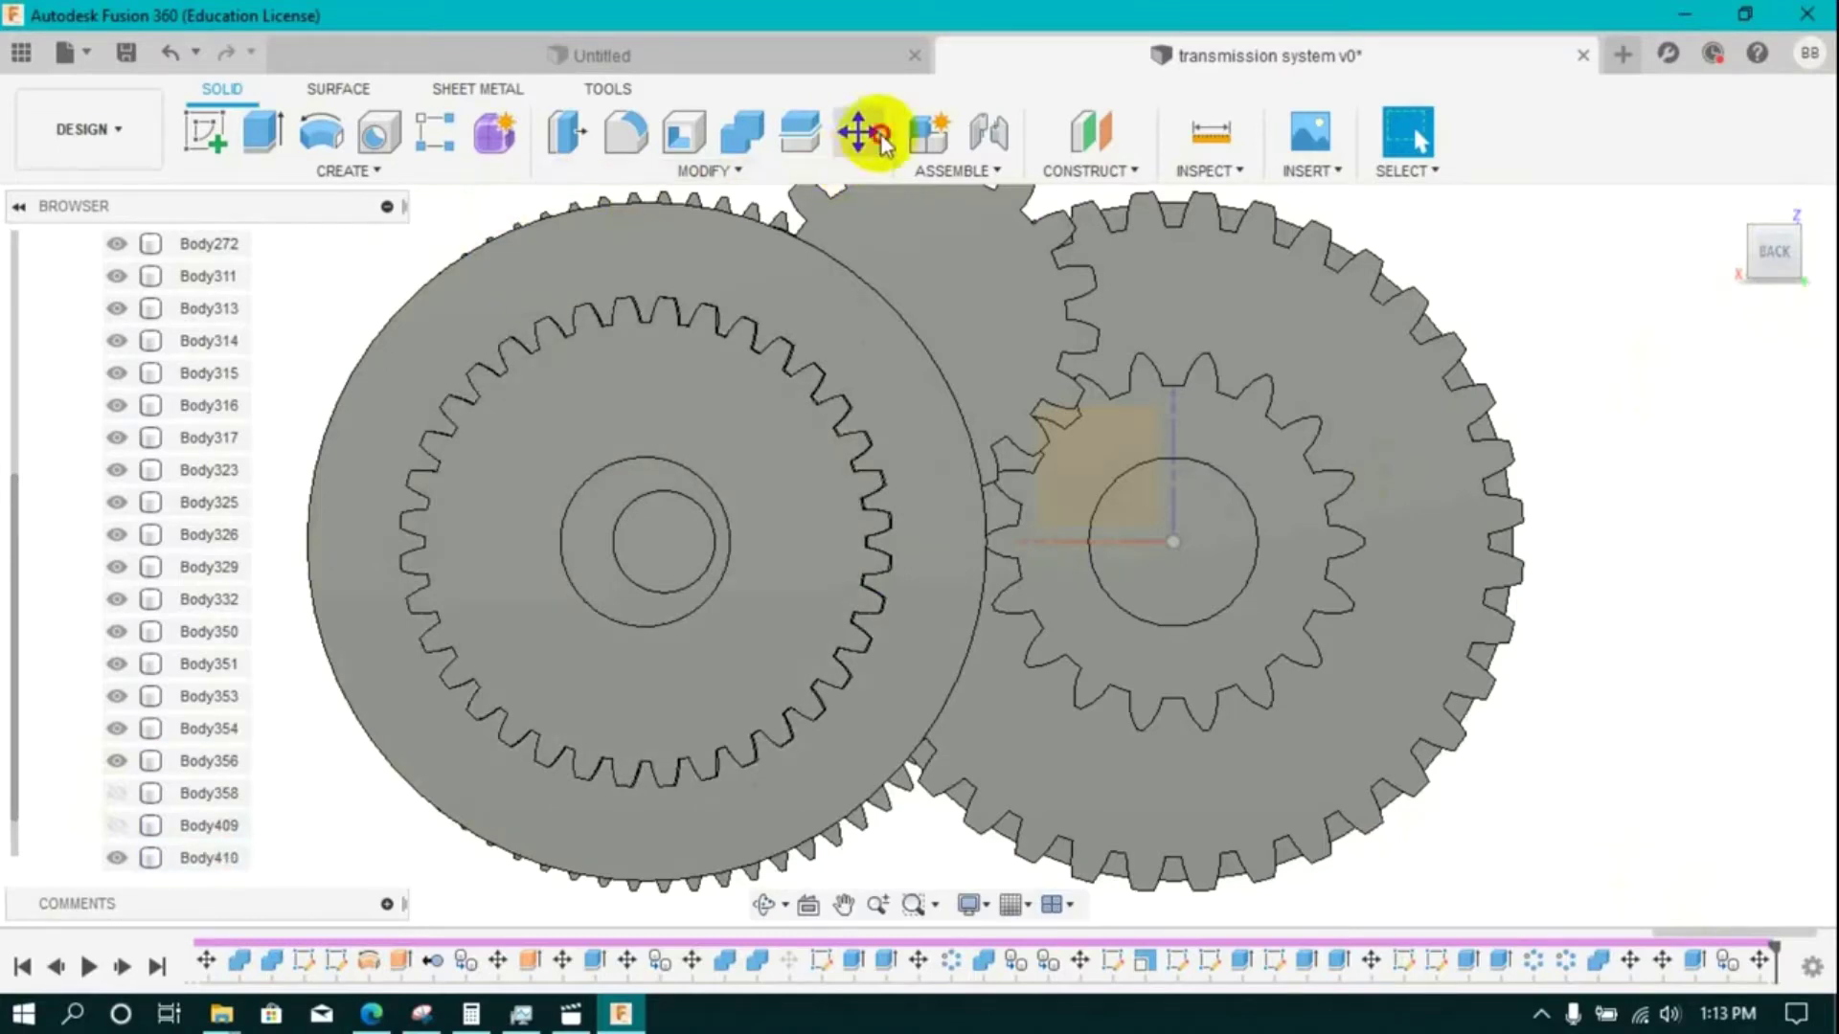
left_click(638, 774)
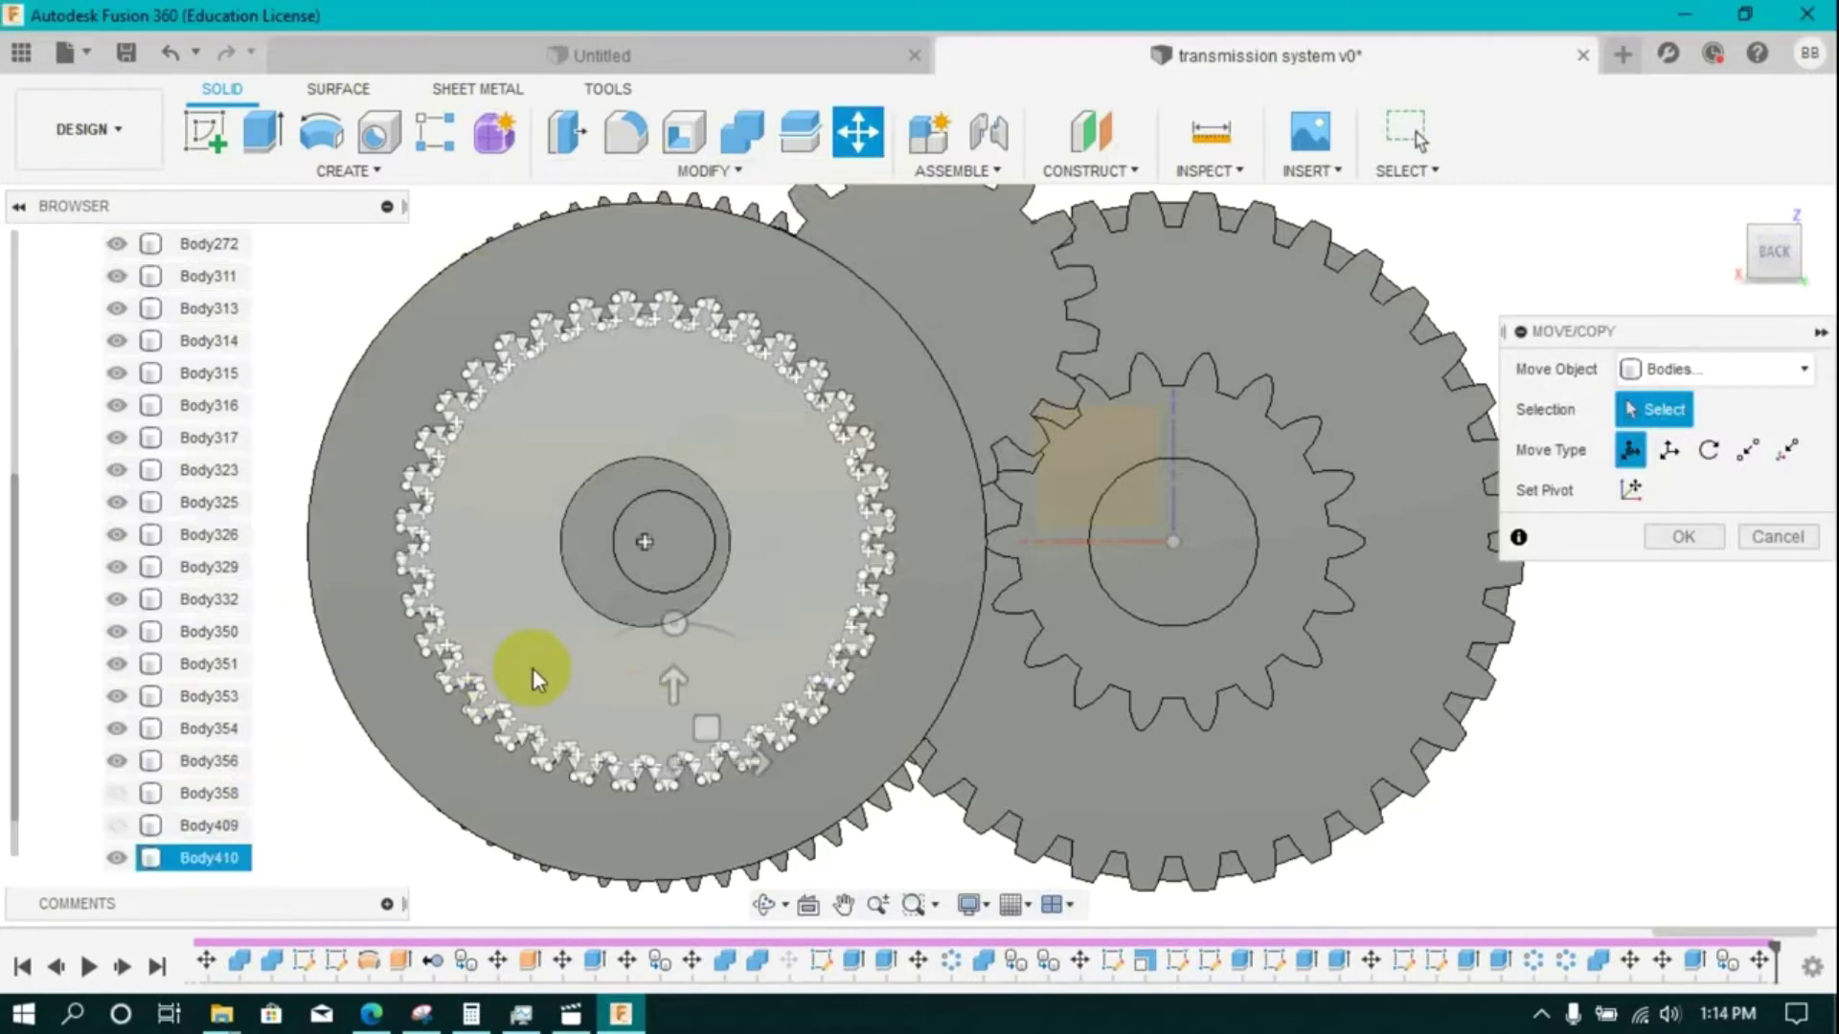
left_click_drag(615, 668, 631, 669)
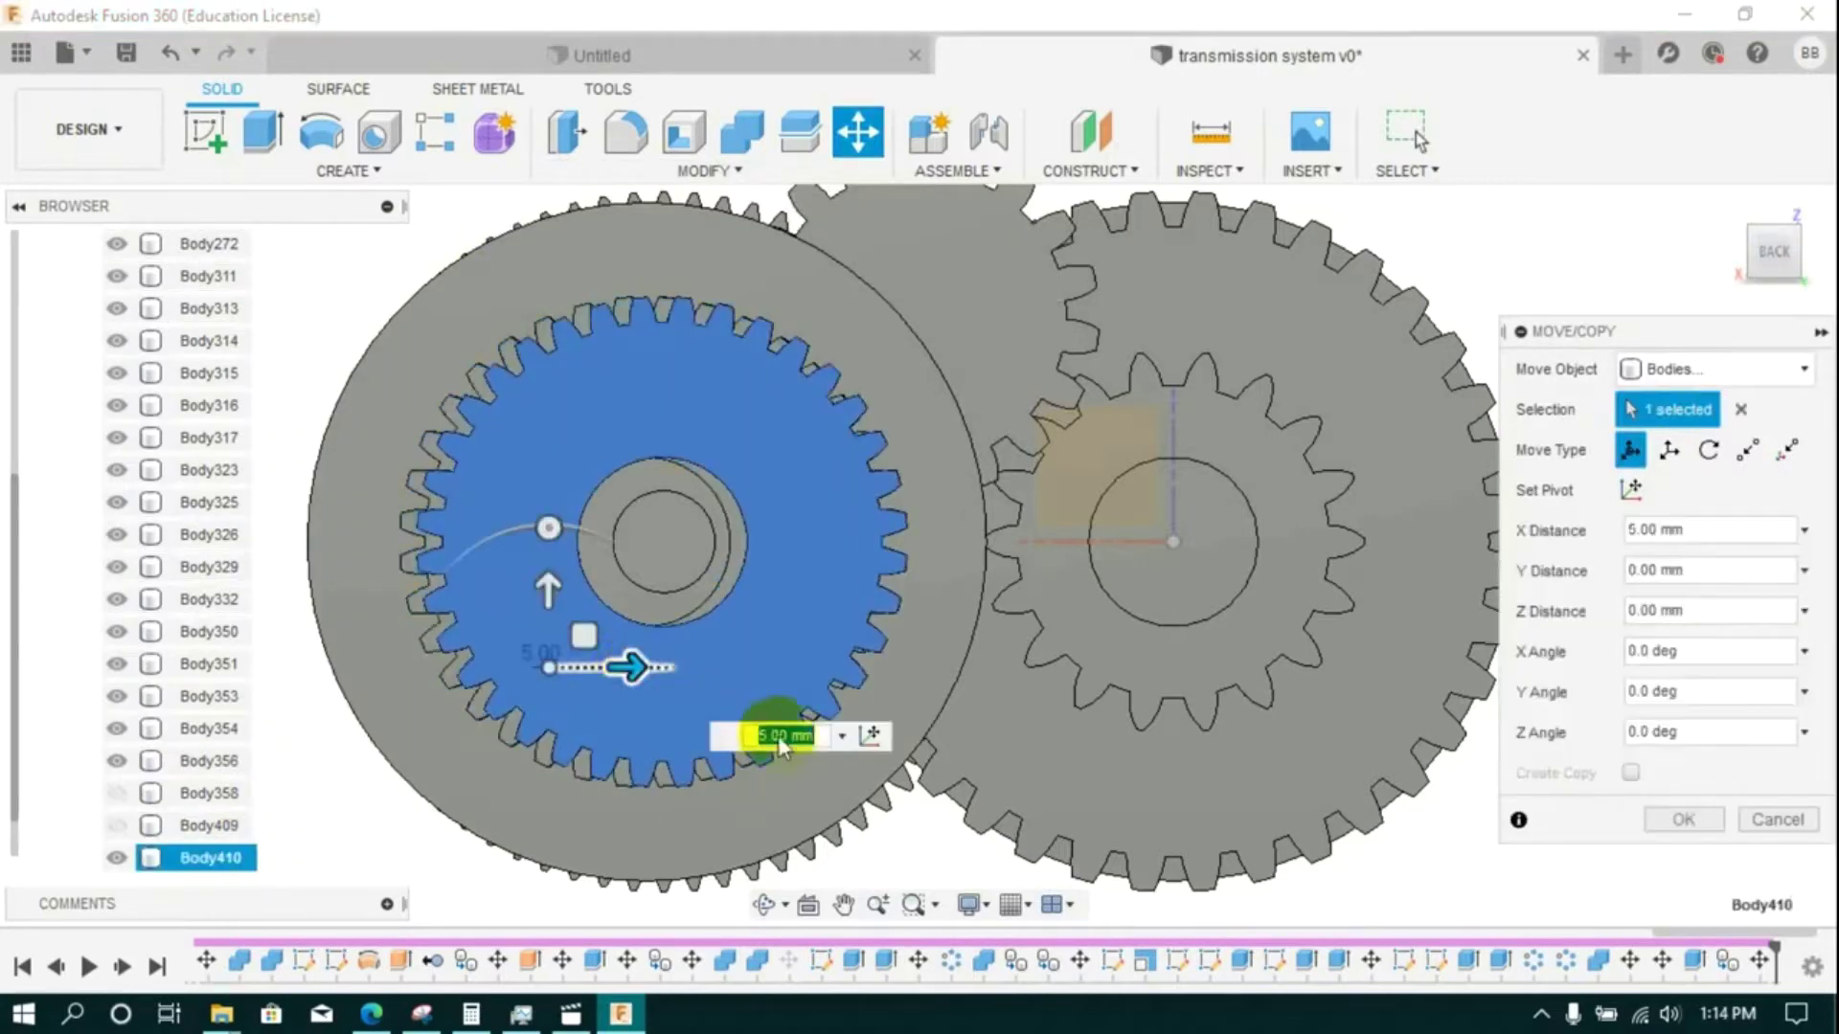
left_click(1665, 823)
- Move the original toothed ring sideways along X with a Translate move to centre its bore on the shaft
left_click(858, 131)
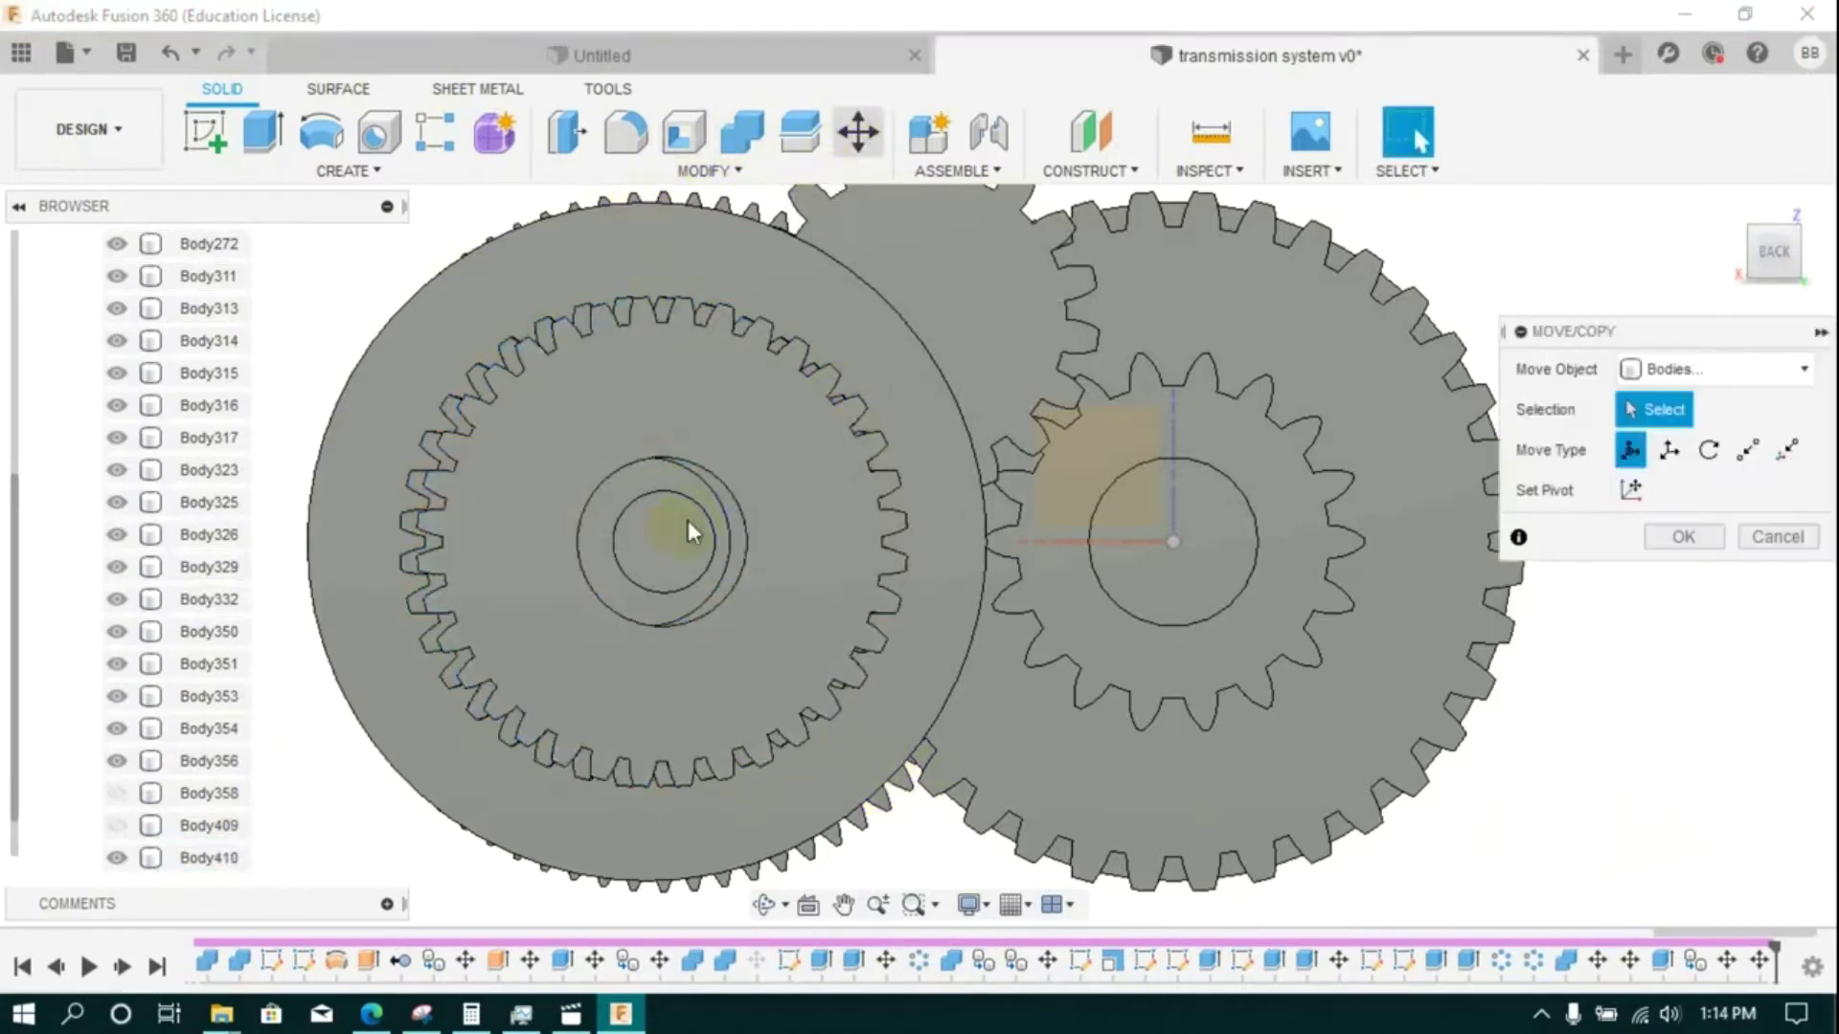
left_click(730, 579)
left_click(1668, 450)
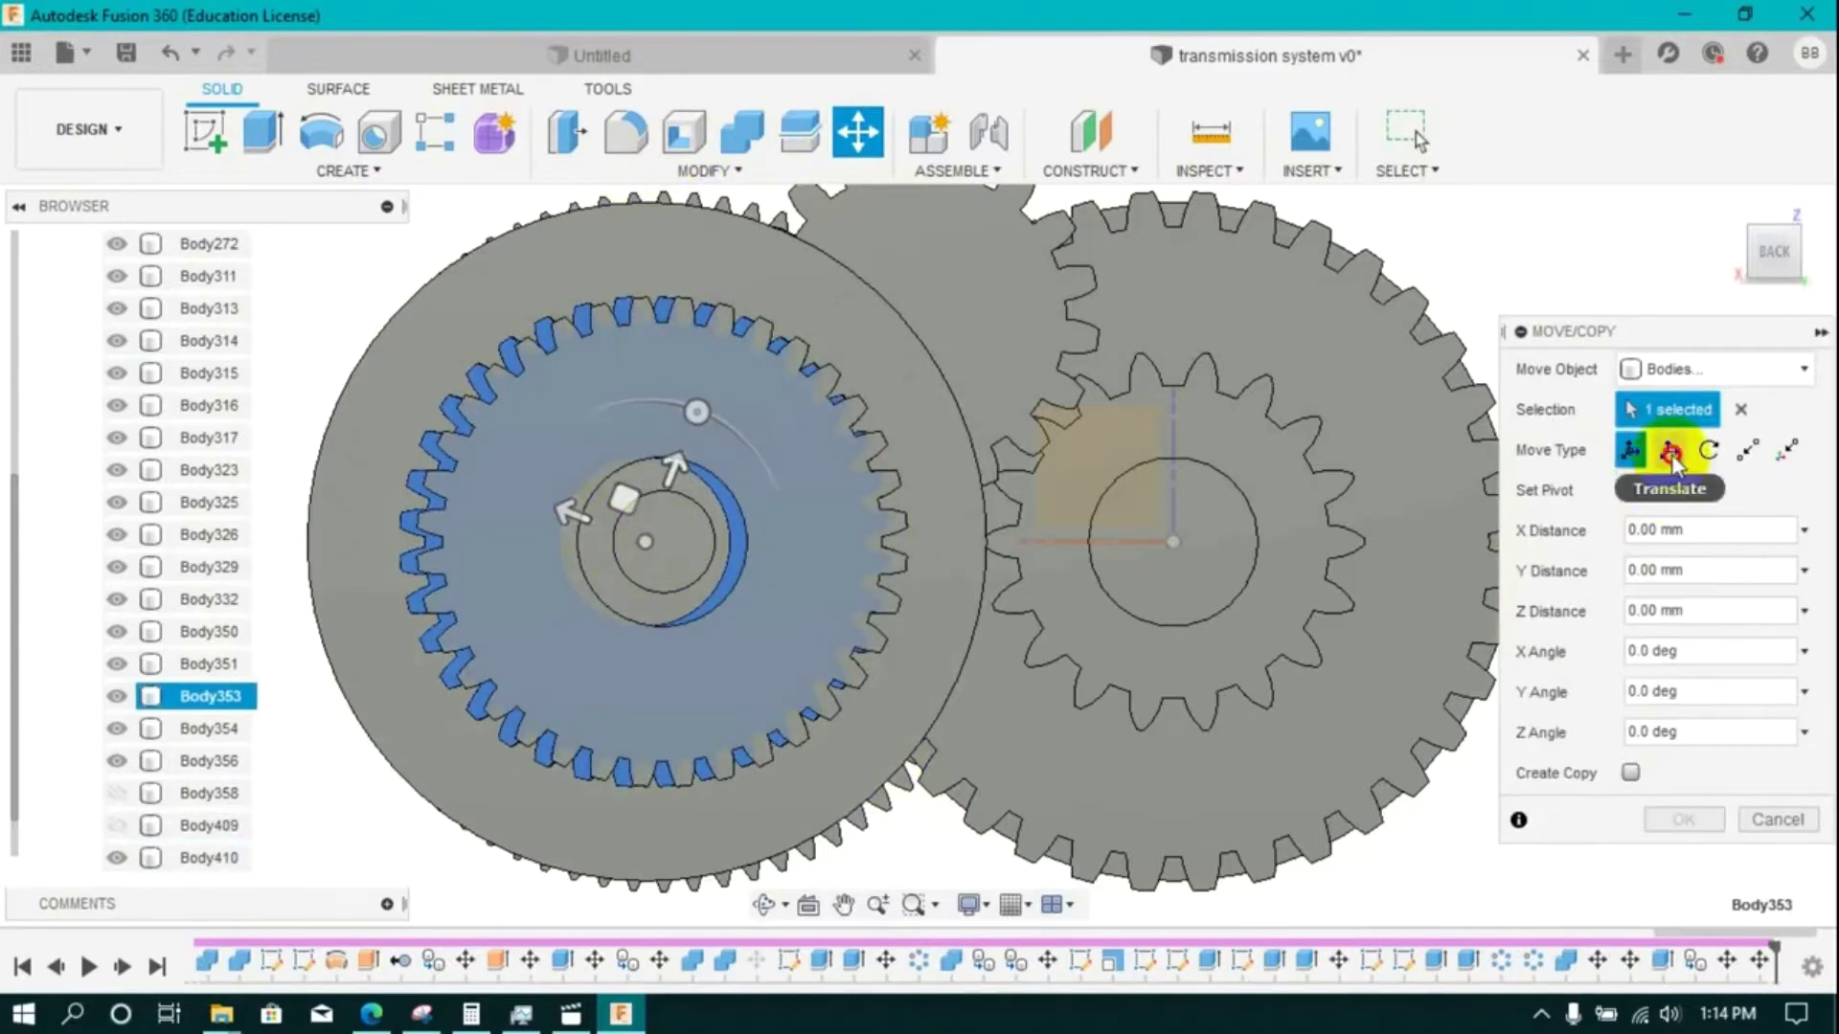
left_click_drag(561, 543, 586, 543)
left_click(1740, 410)
left_click(428, 451)
left_click(1649, 698)
left_click(691, 401)
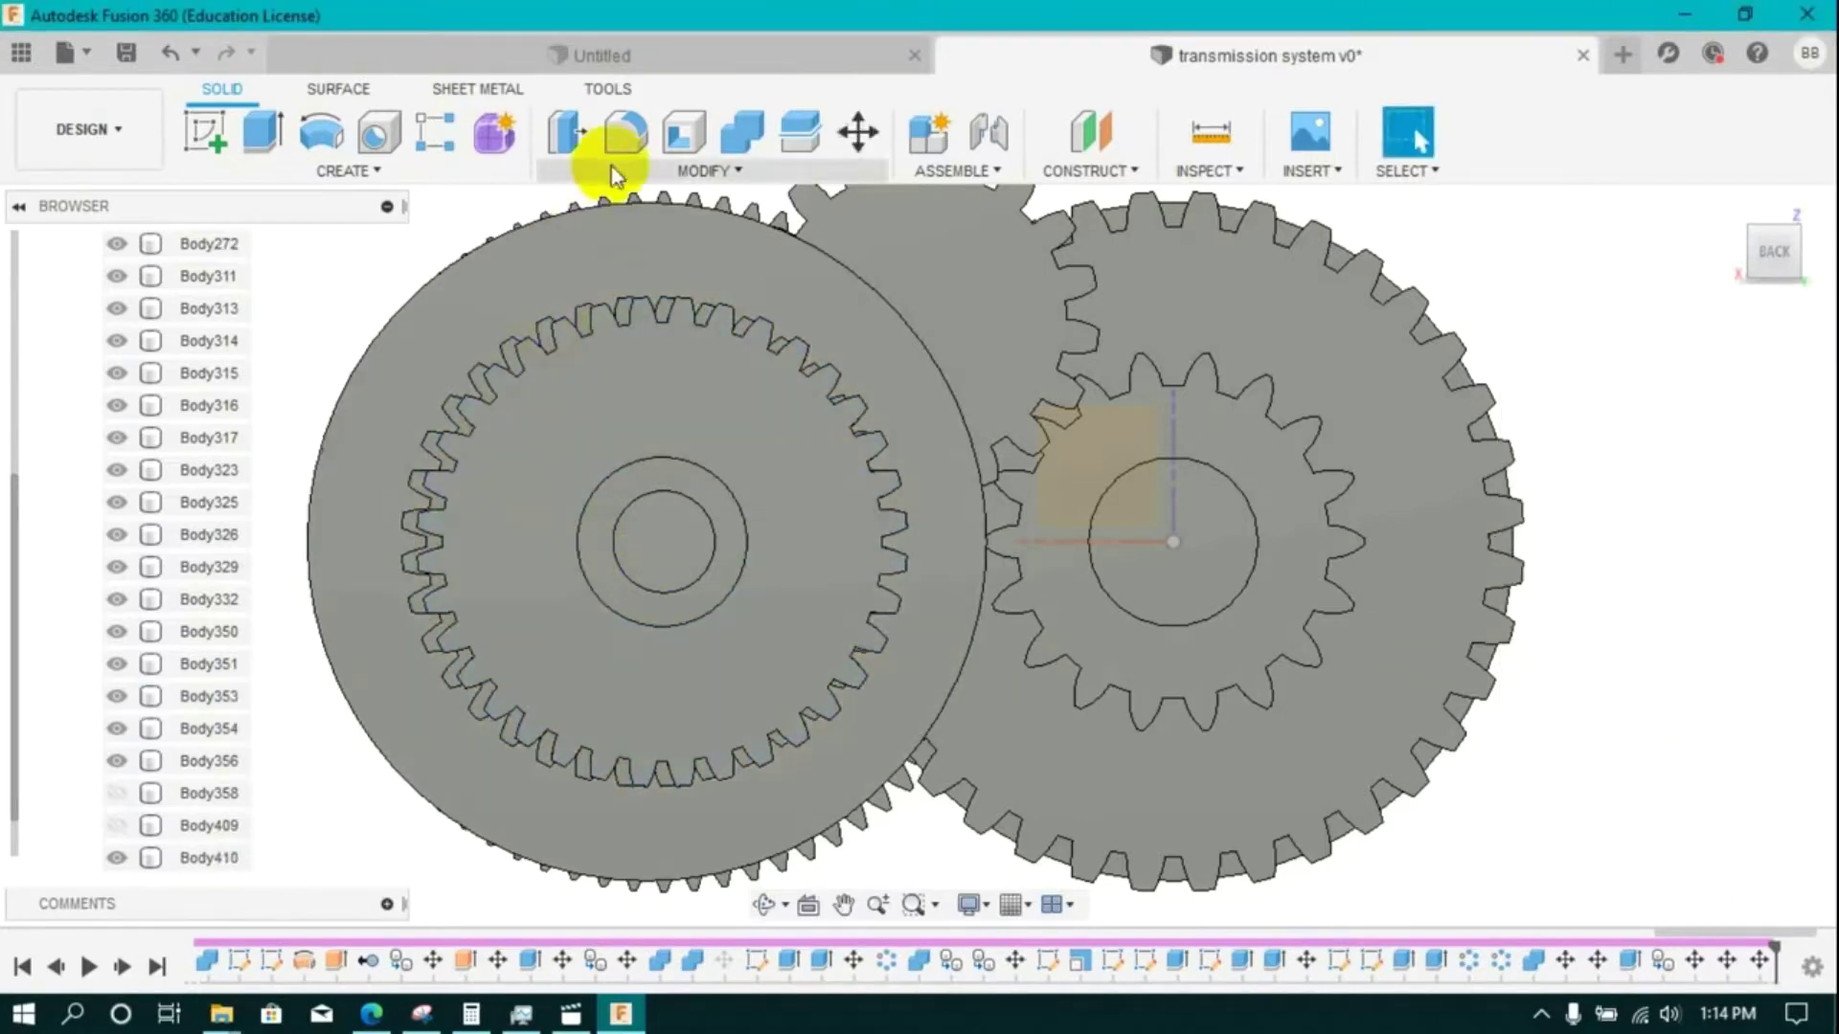
- Move the grooved collar sideways along X with a Translate move to centre it on the shaft
left_click(835, 155)
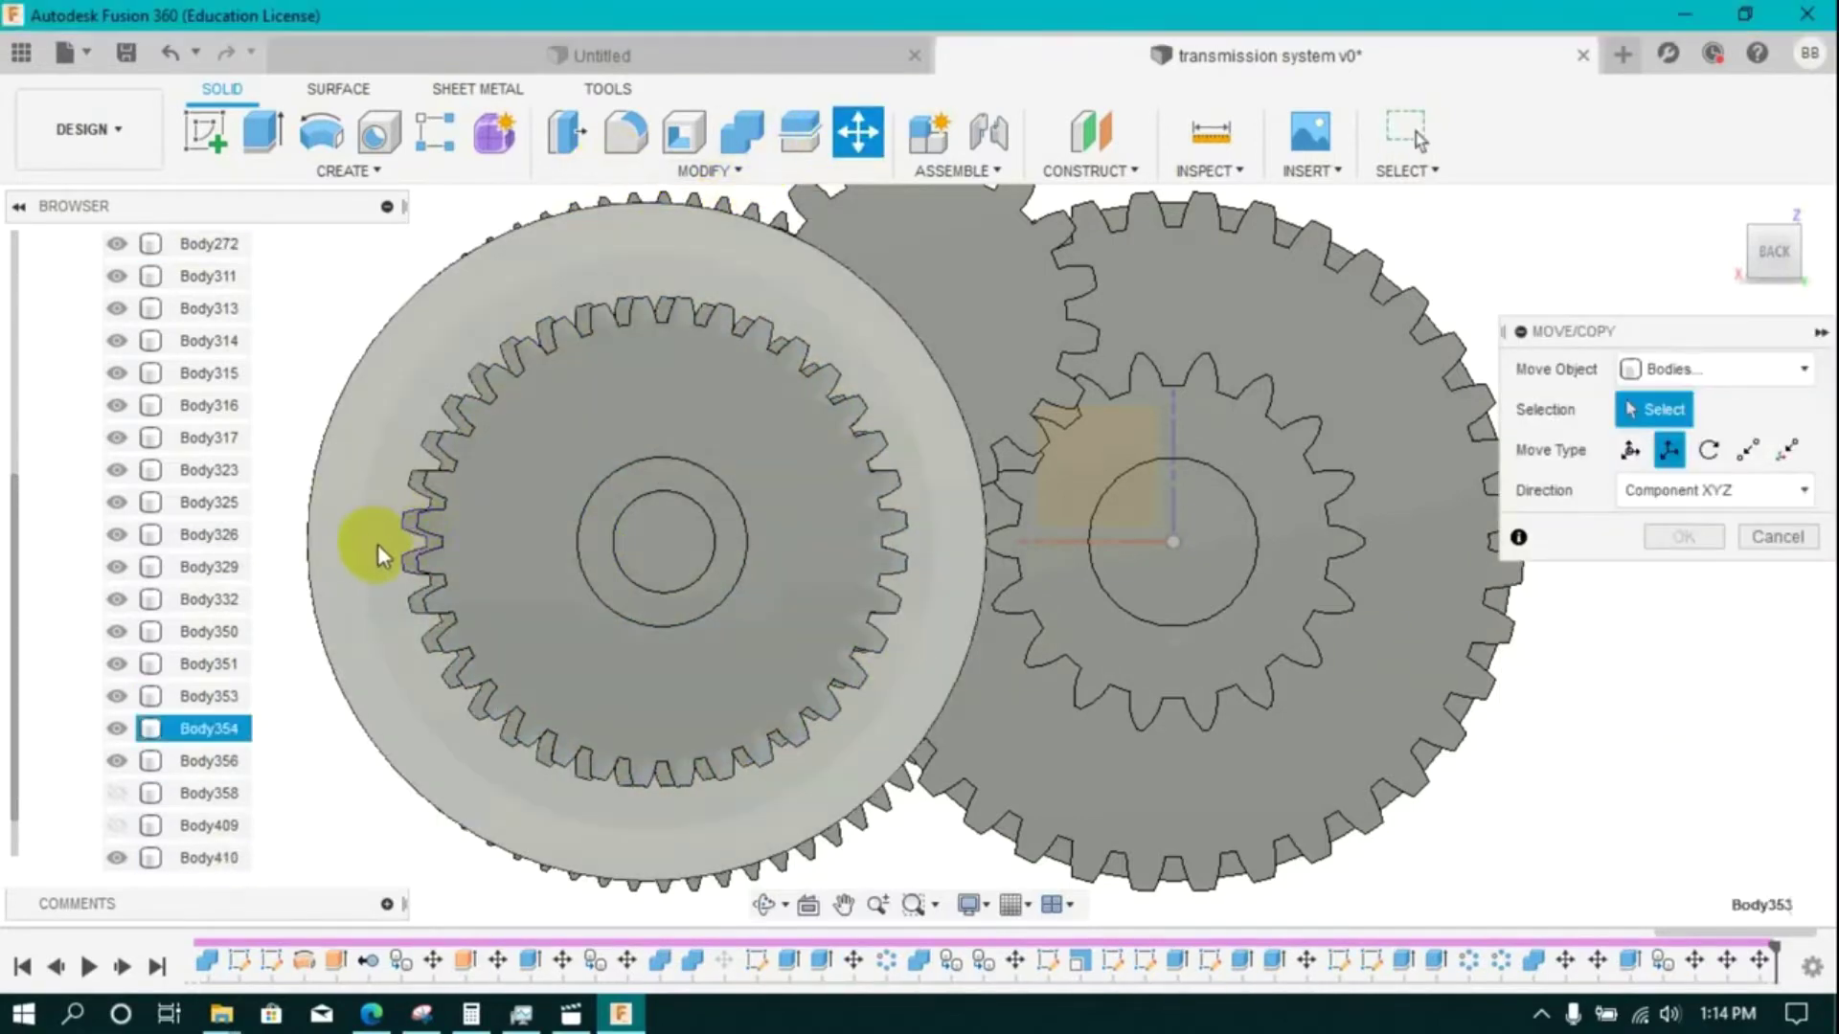
left_click(410, 567)
left_click_drag(569, 544, 586, 543)
left_click(1684, 698)
left_click(1755, 231)
middle_click_drag(691, 762, 656, 680)
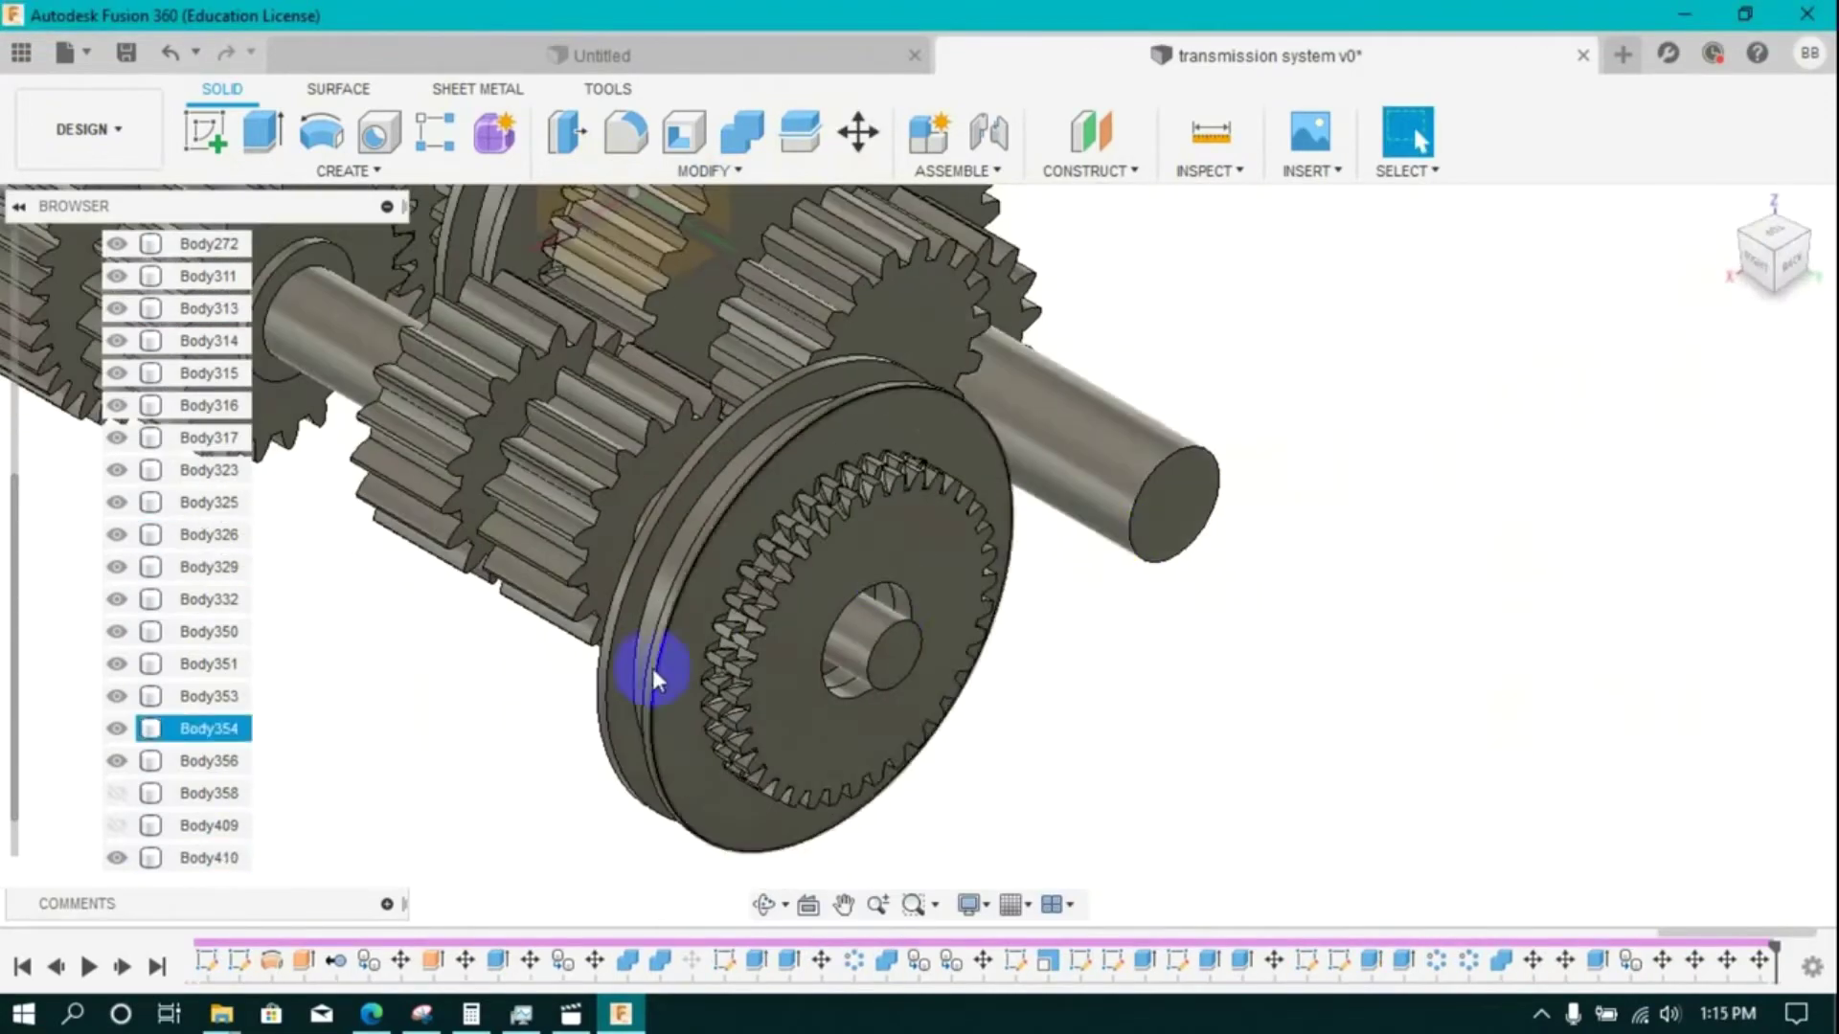
left_click(1738, 239)
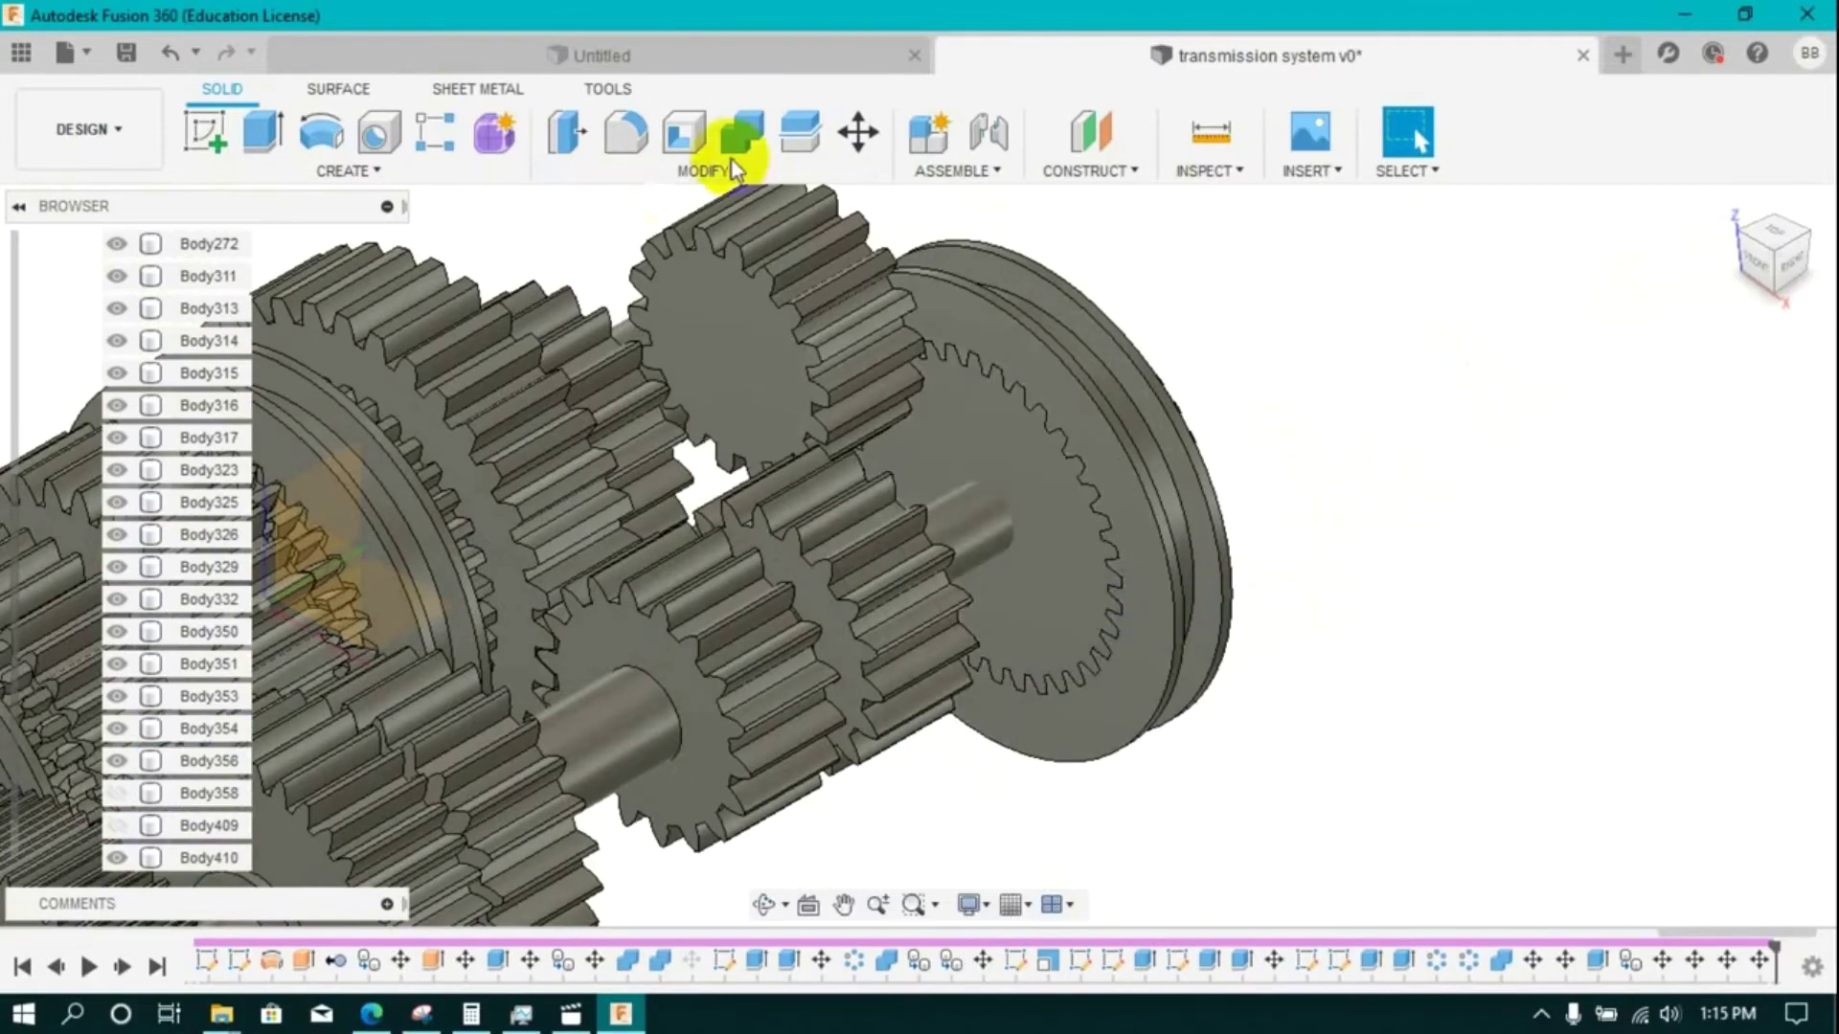
left_click(682, 169)
left_click(1783, 265)
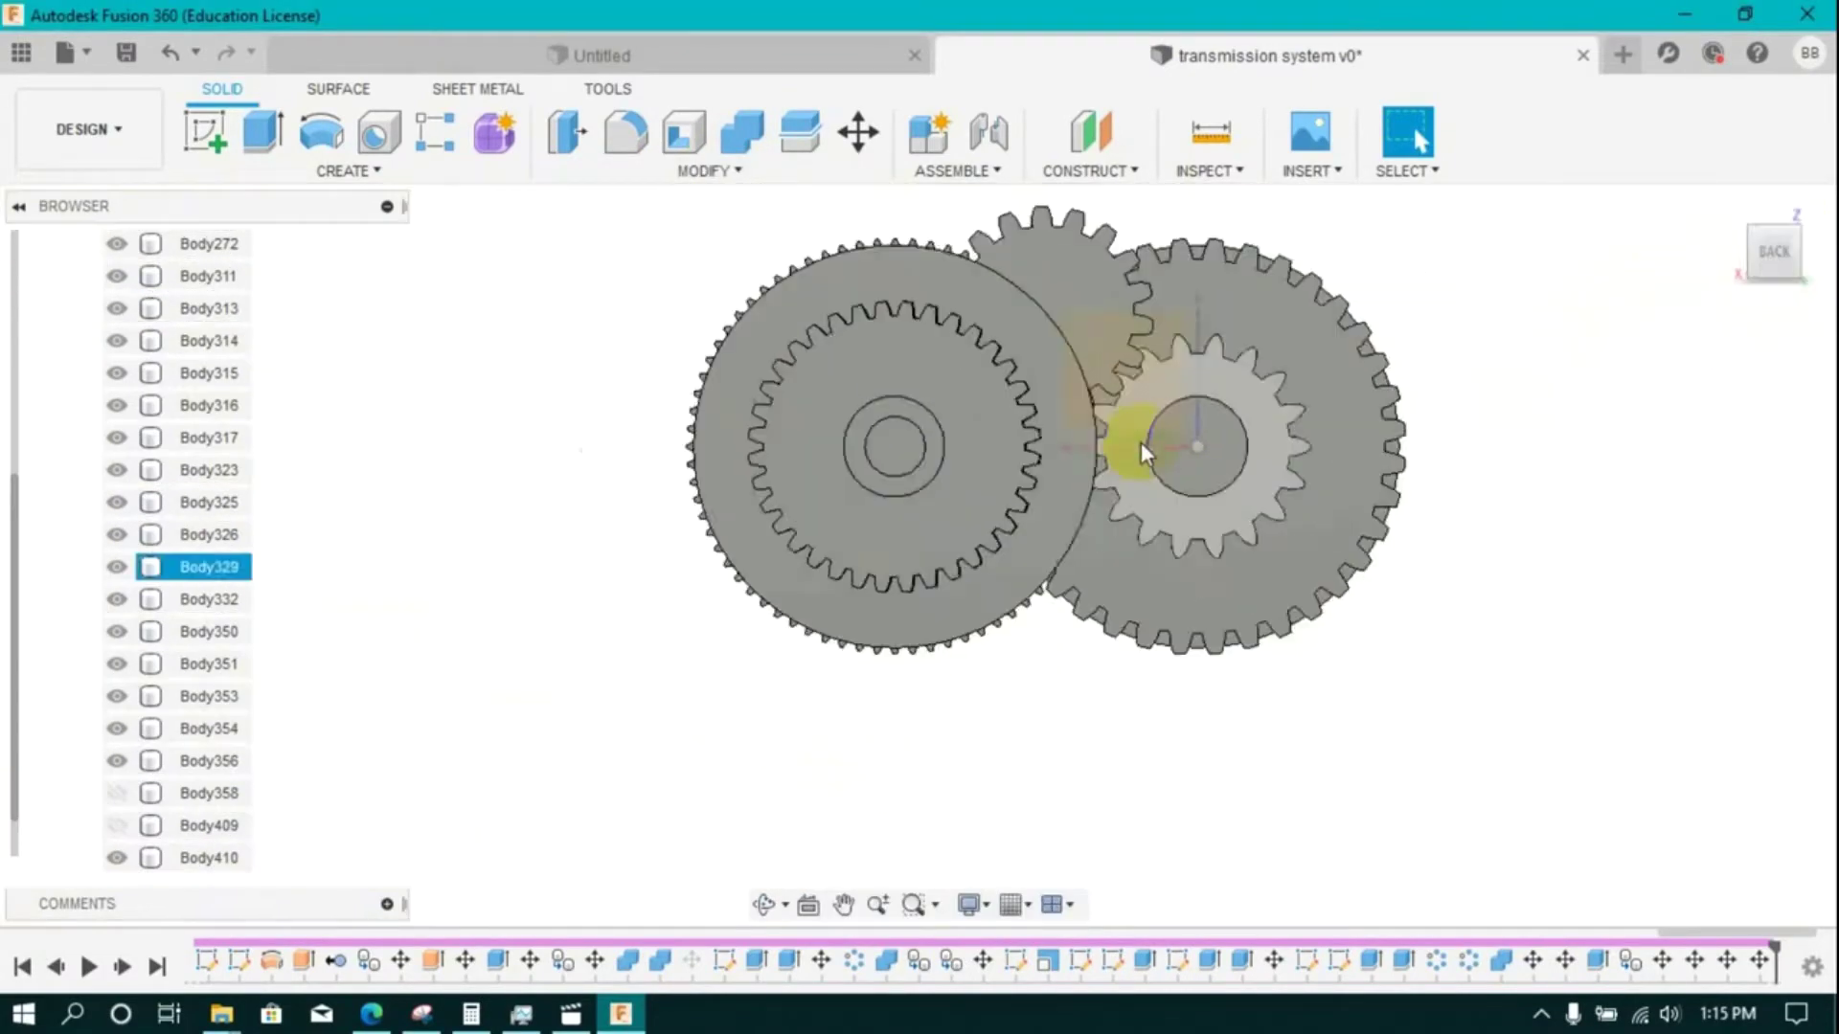
left_click(700, 170)
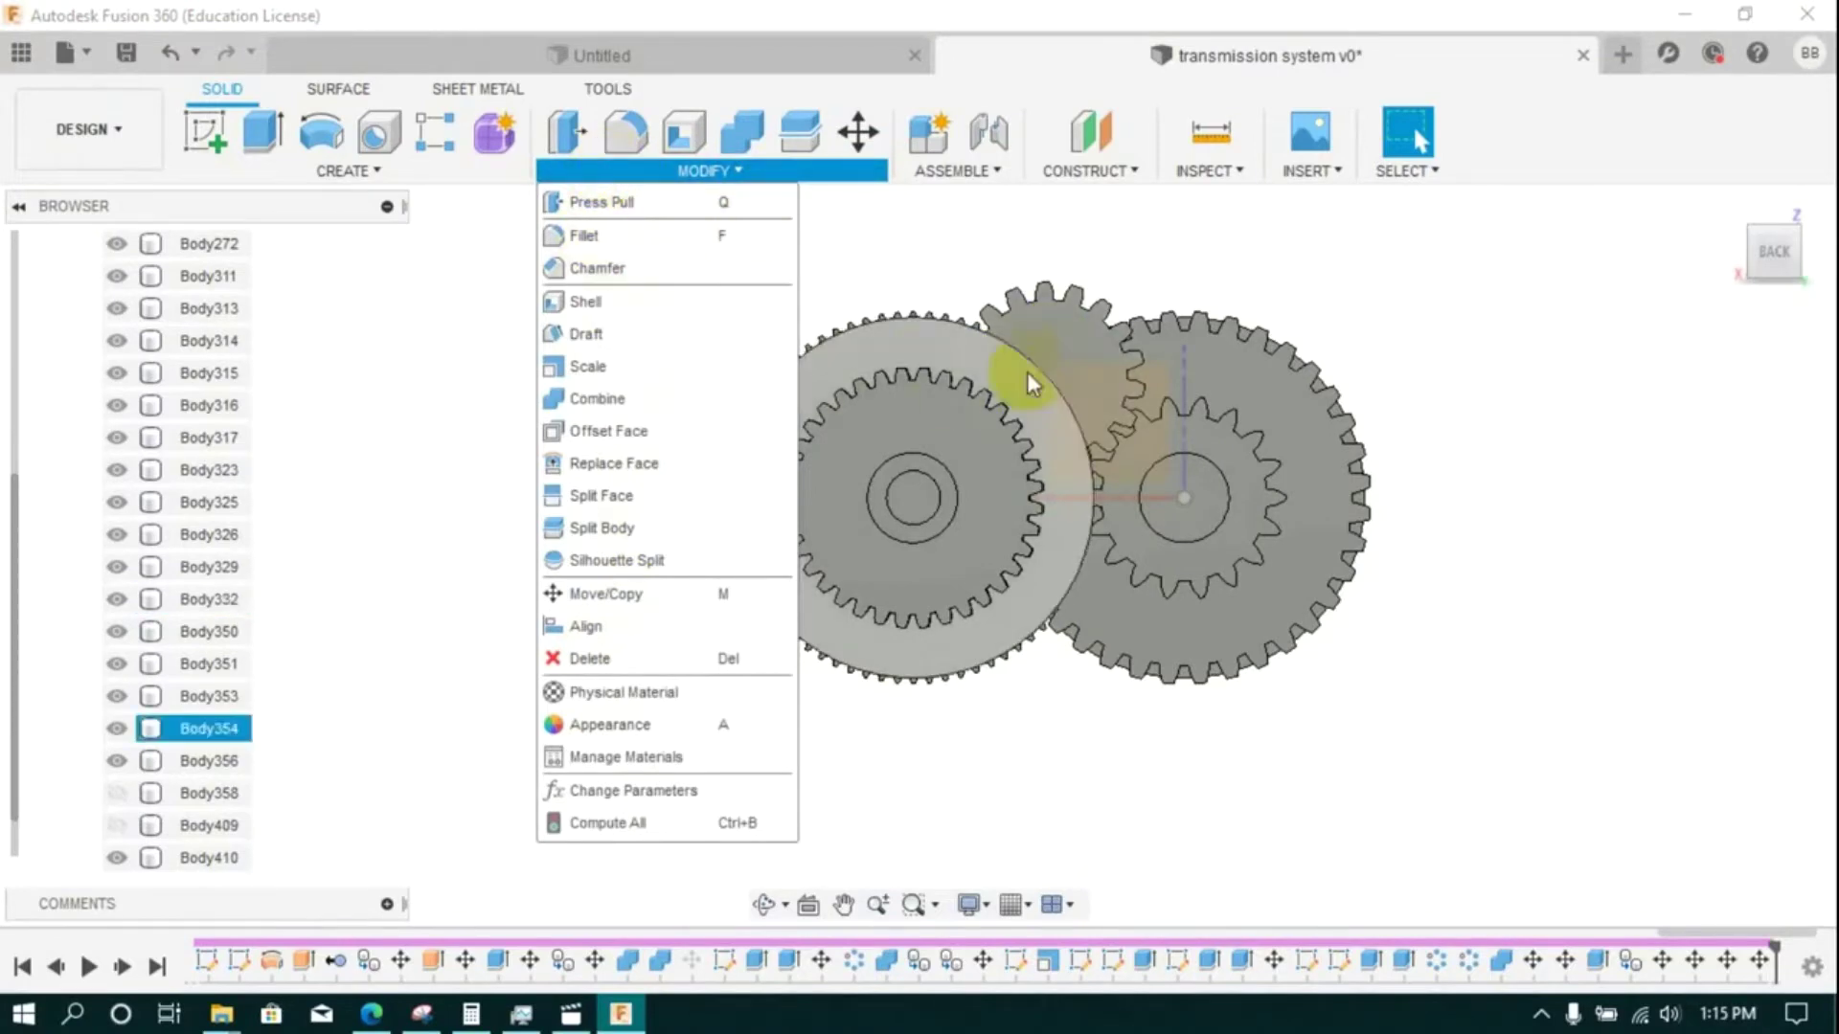
scroll(854, 283, "up", 2)
left_click(841, 369)
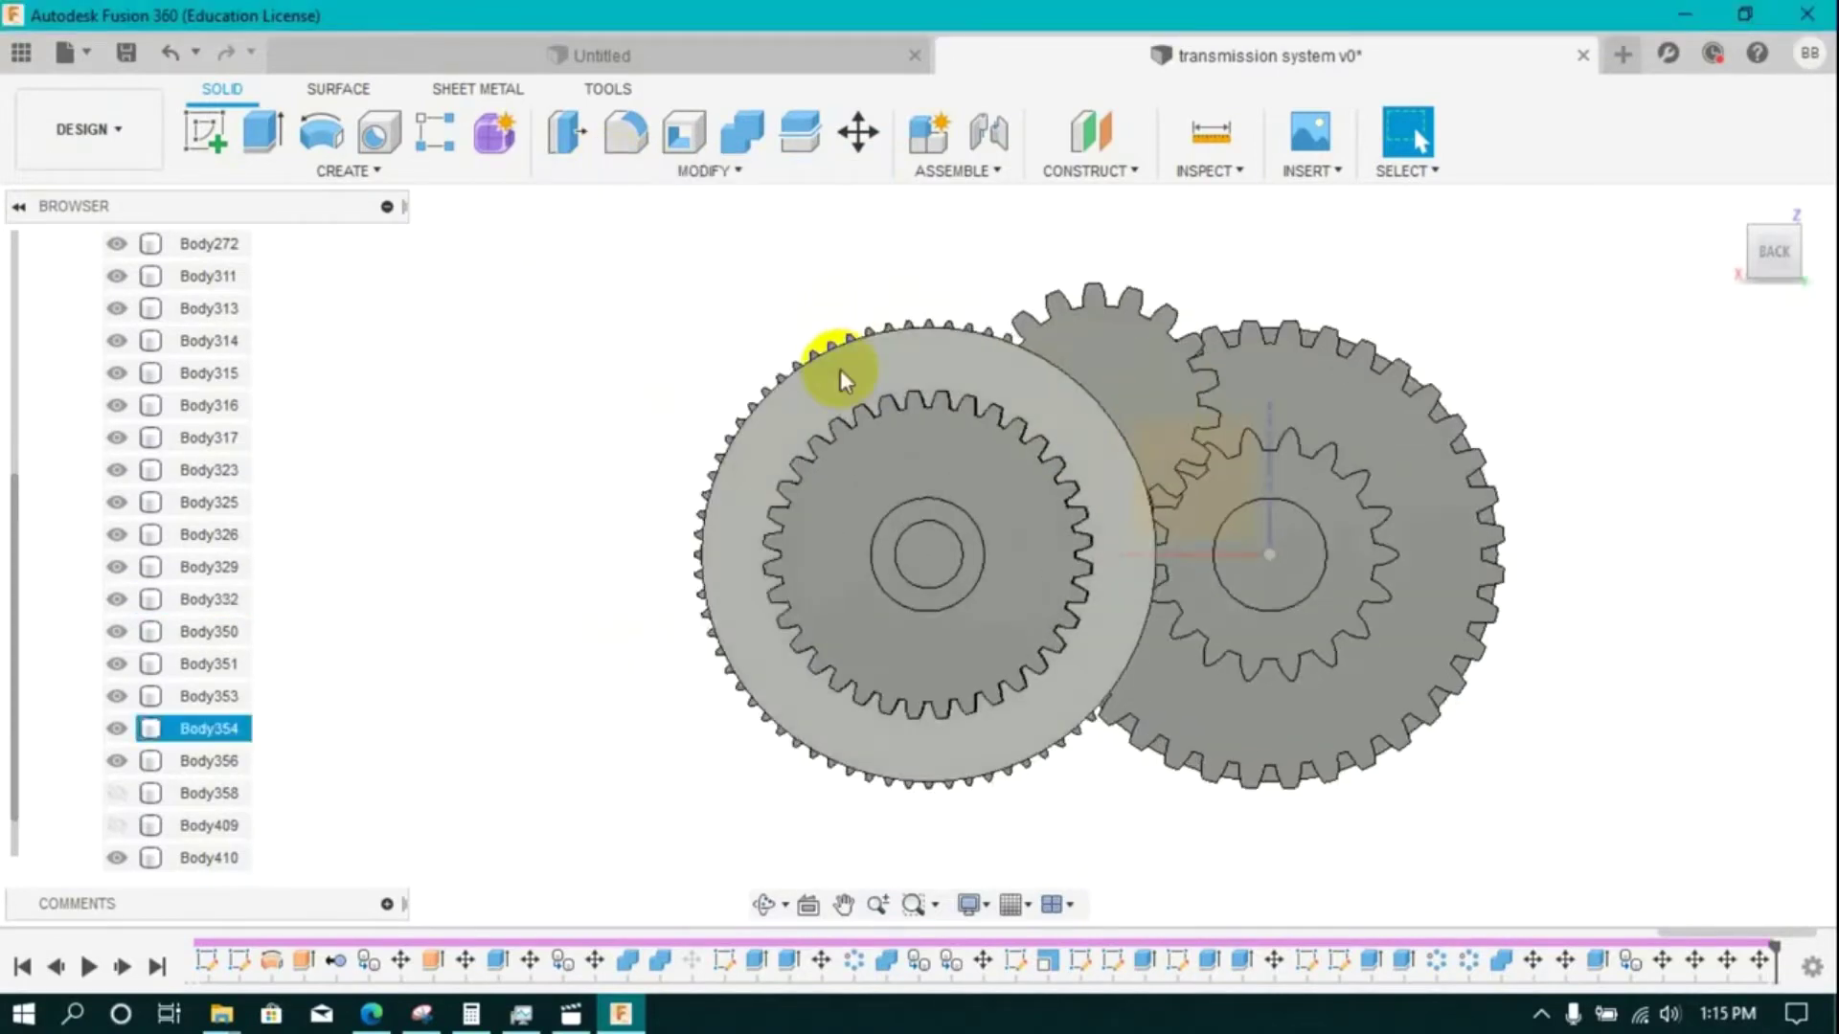
left_click(703, 383)
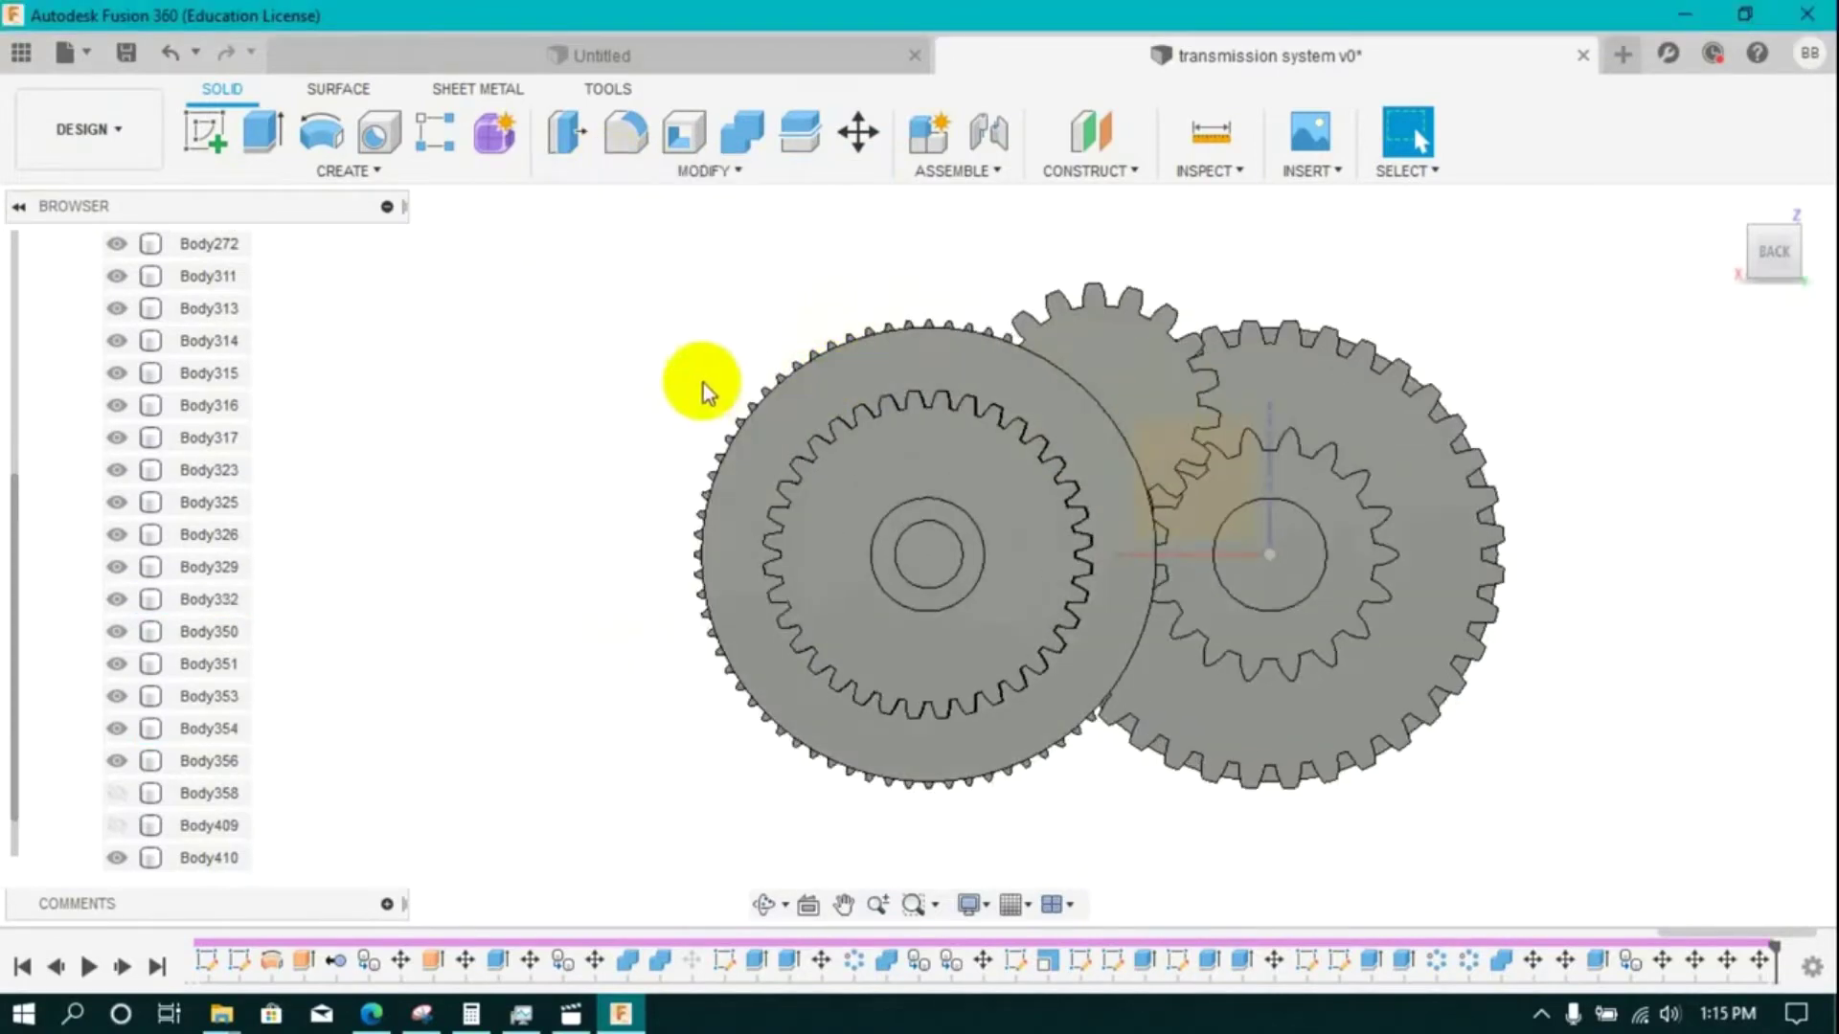
left_click(728, 170)
left_click(607, 368)
left_click(1774, 206)
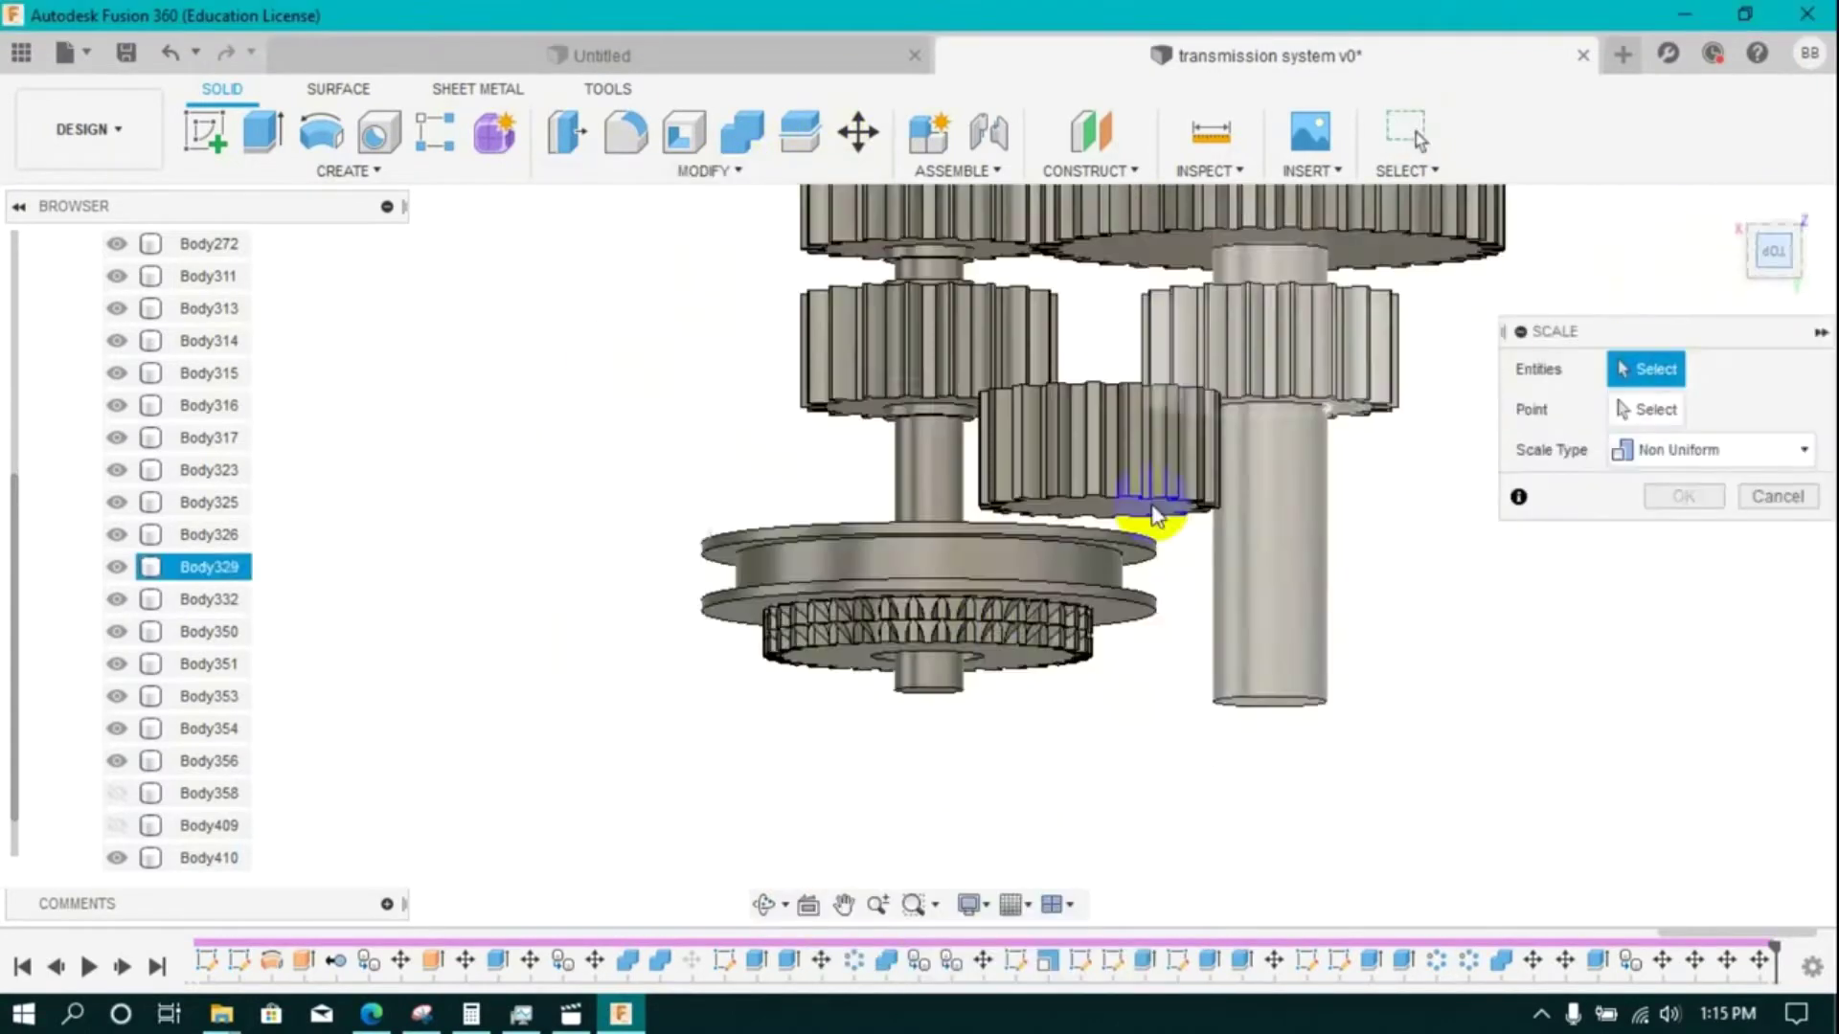
left_click(977, 583)
left_click(946, 628)
left_click(1778, 215)
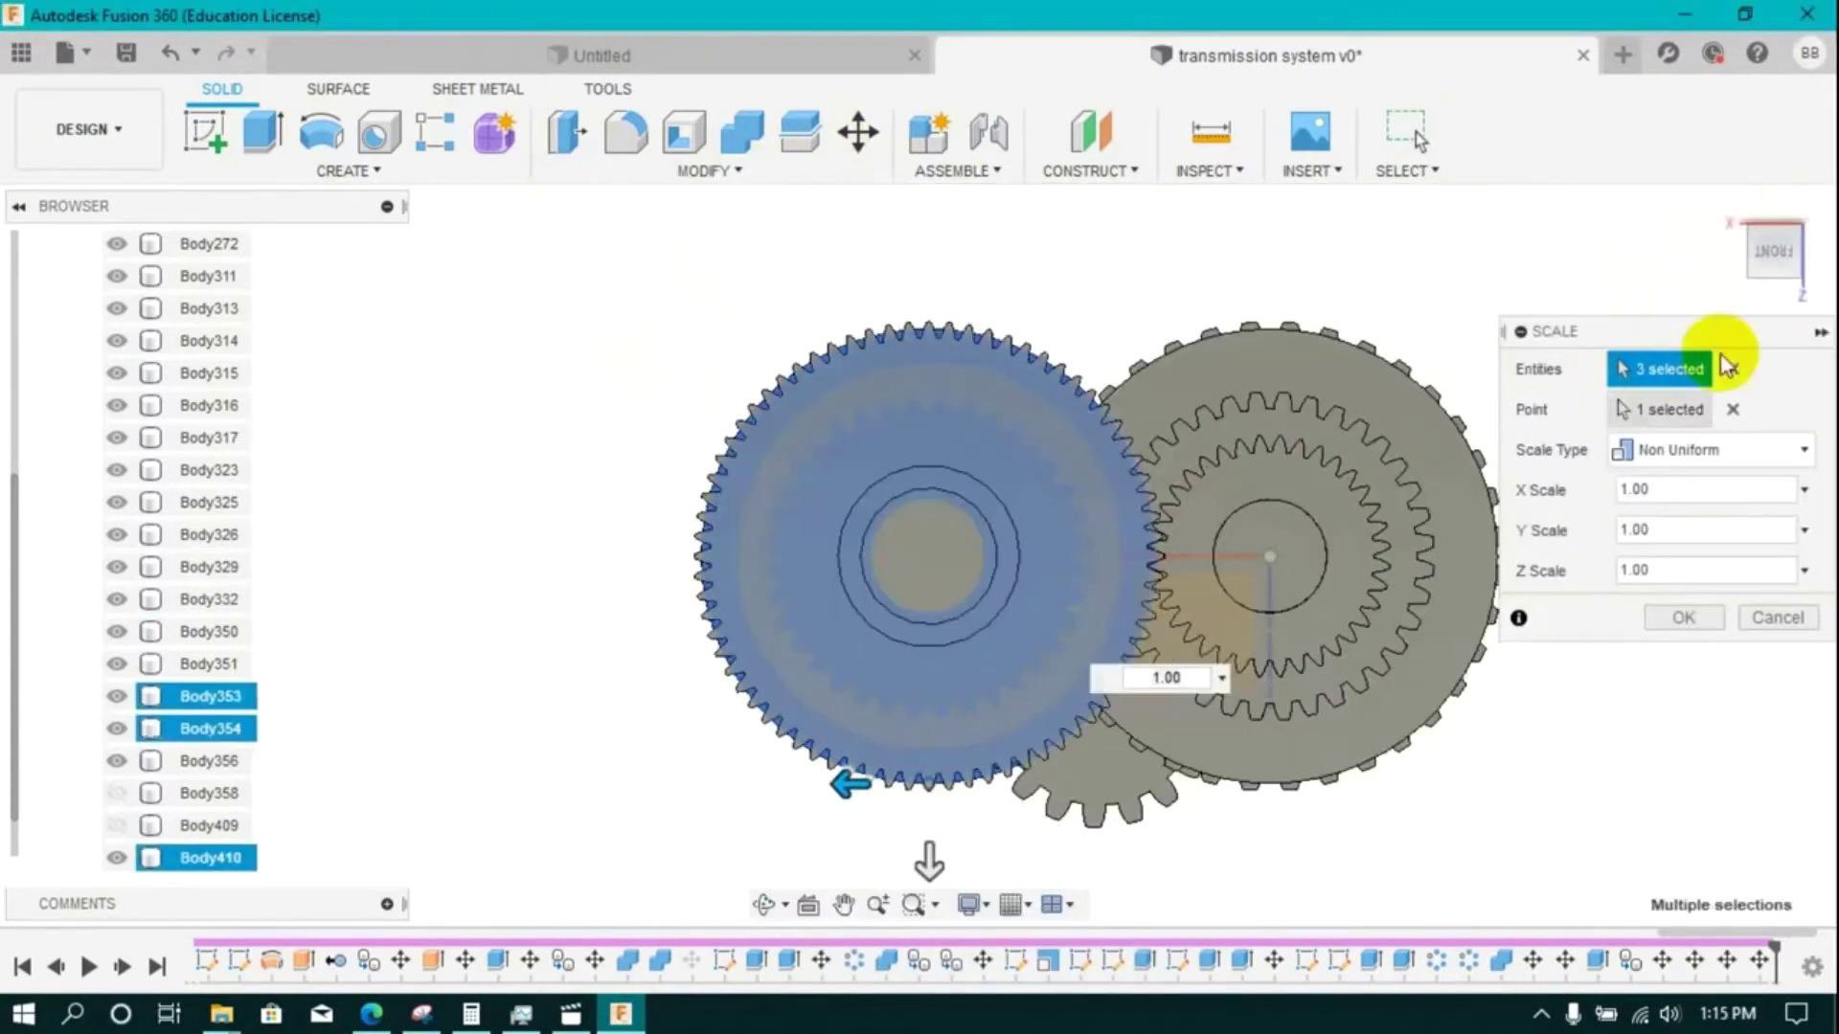
left_click(1781, 269)
left_click(1777, 222)
left_click(953, 615)
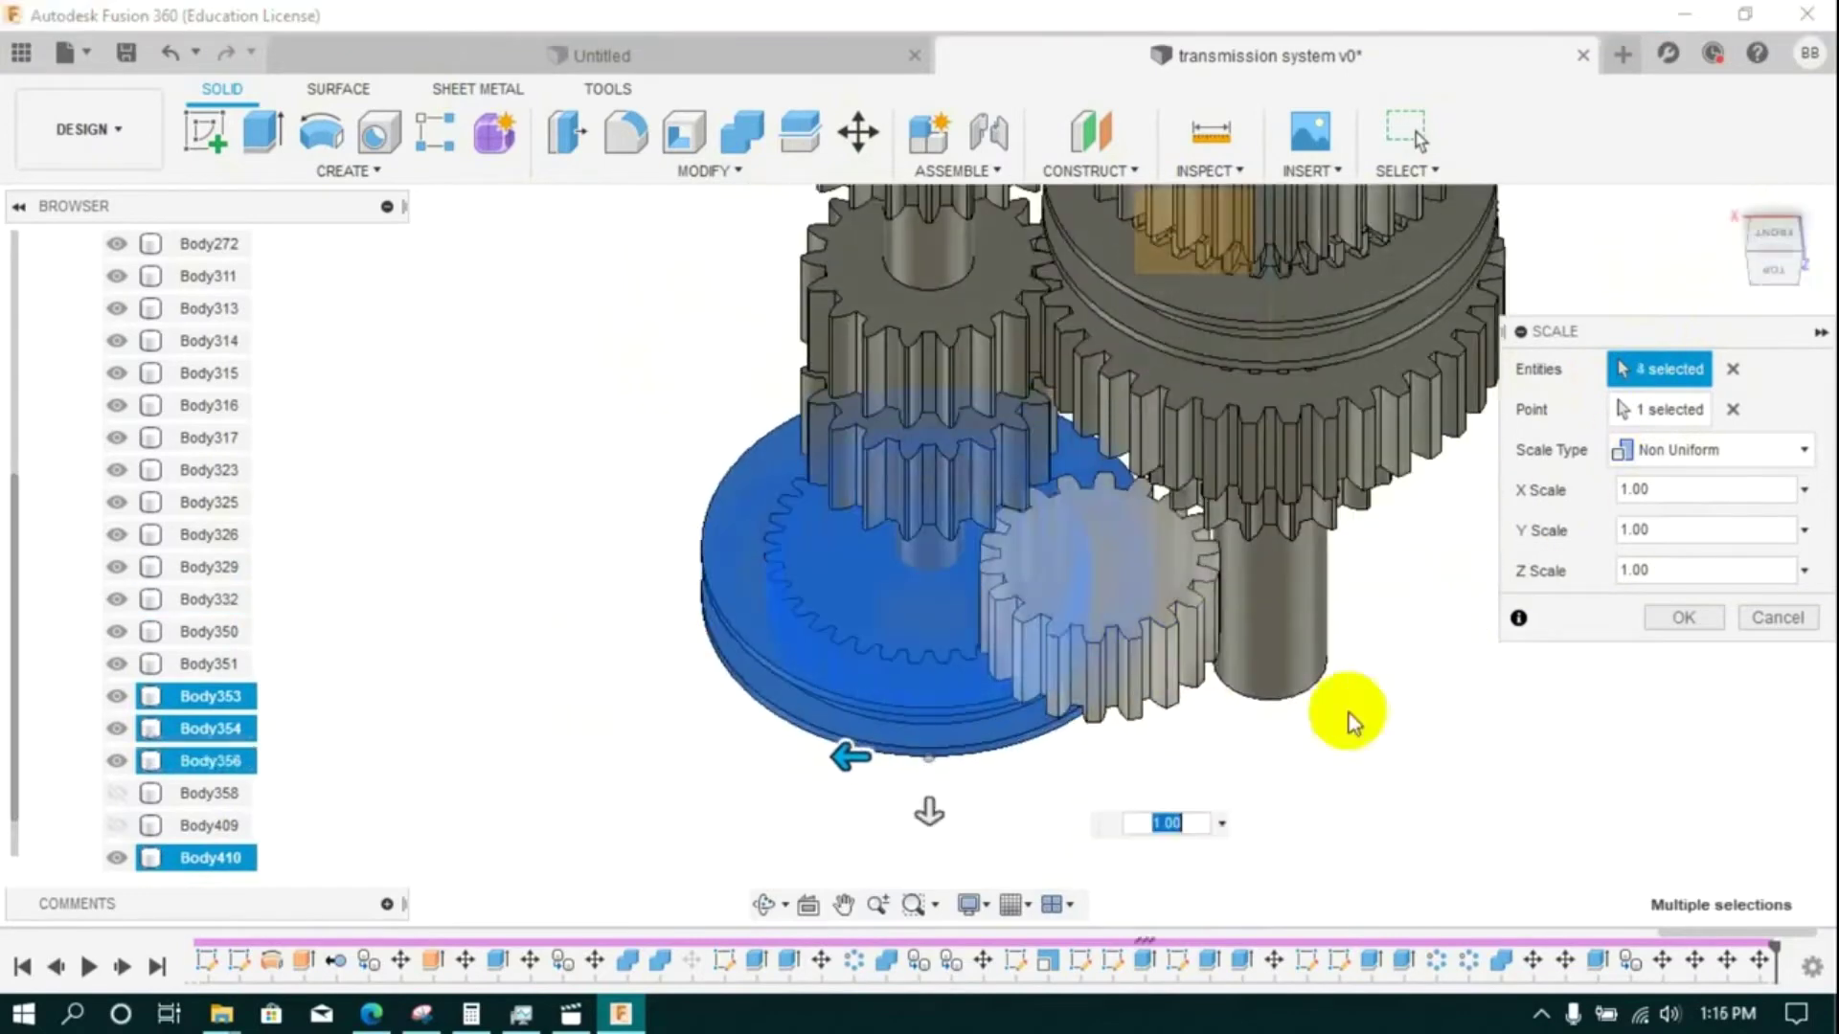
left_click(1770, 276)
left_click(1687, 487)
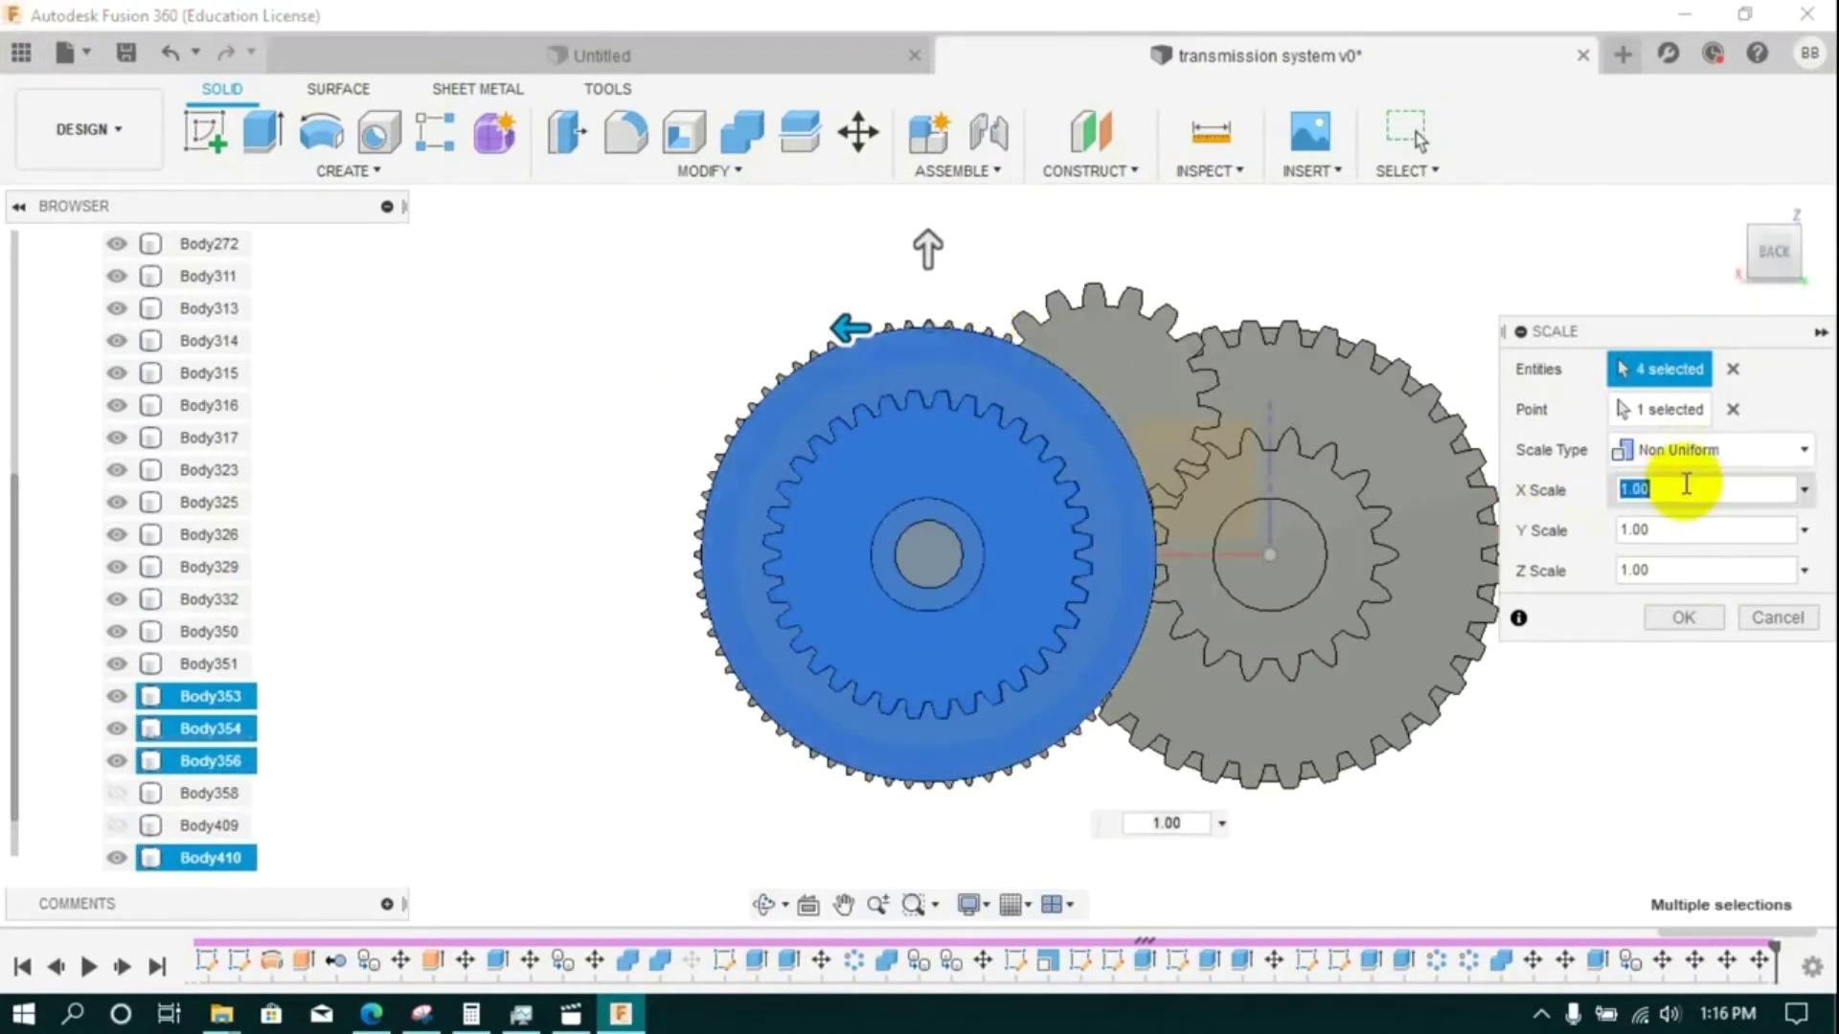
left_click(1733, 410)
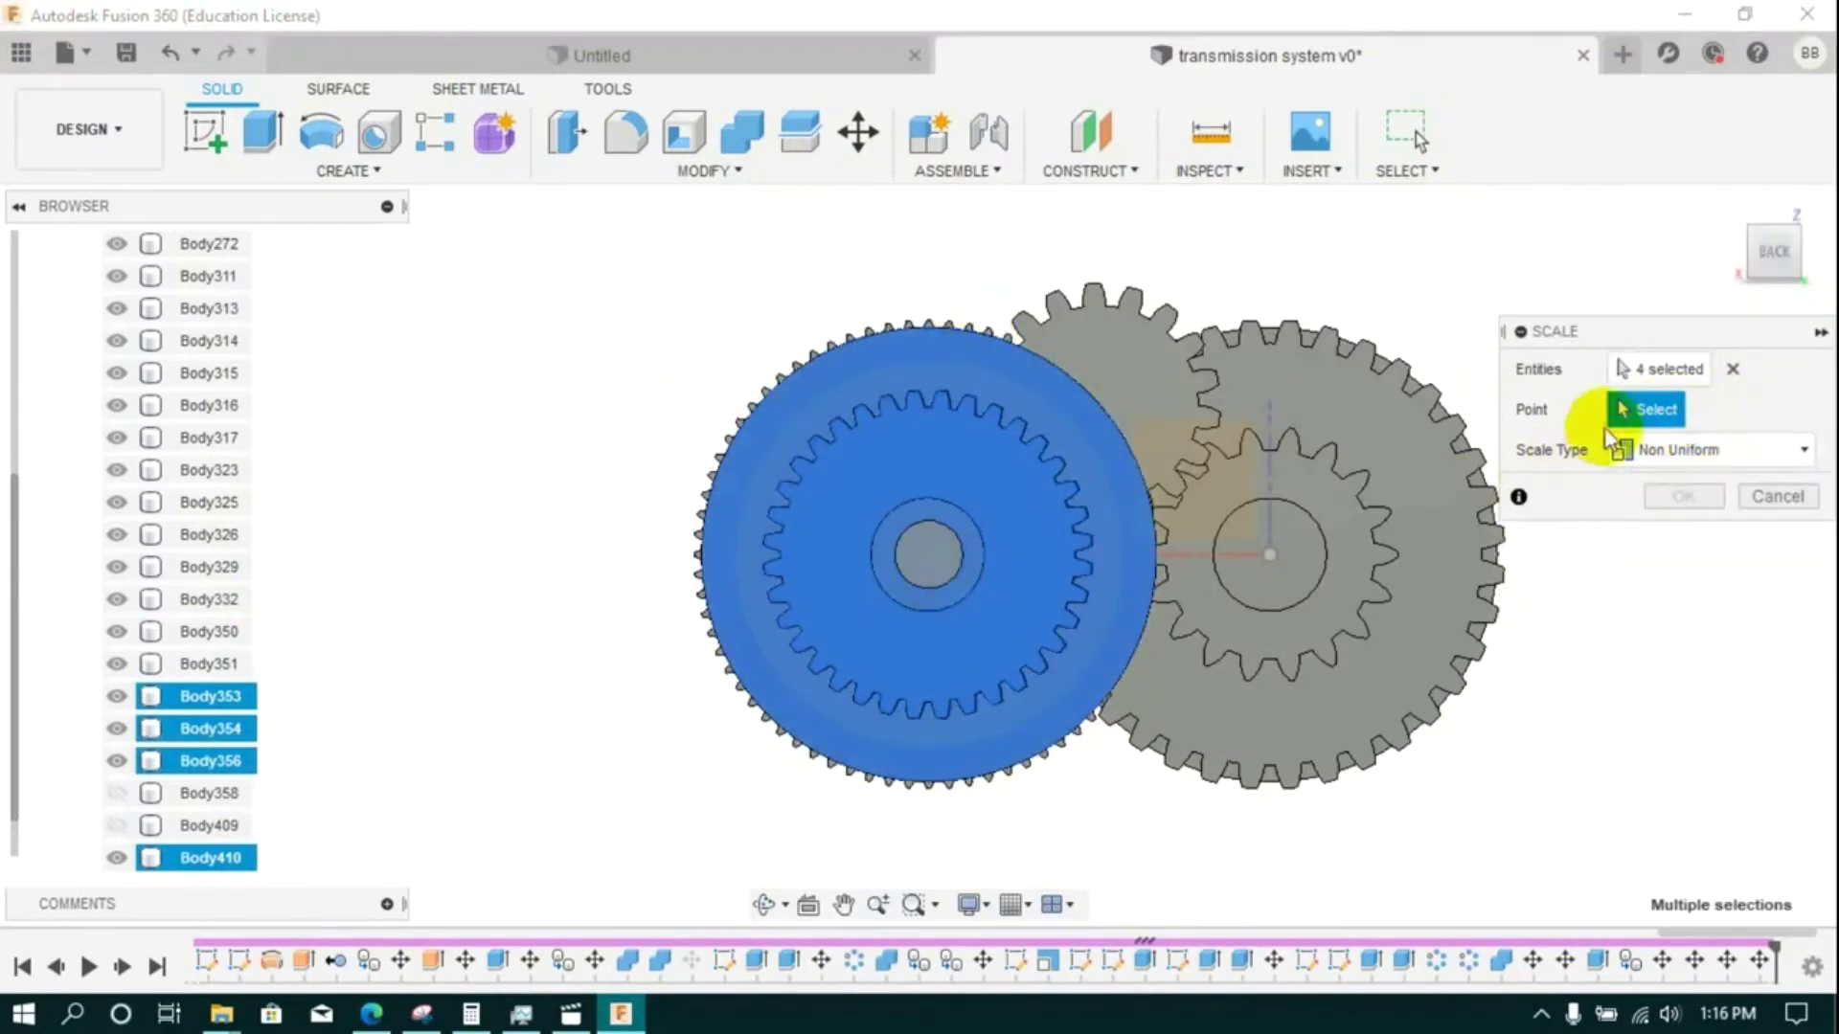
left_click(1778, 496)
- Sketch a circle centred on the shaft on the end face of the toothed ring
left_click(206, 132)
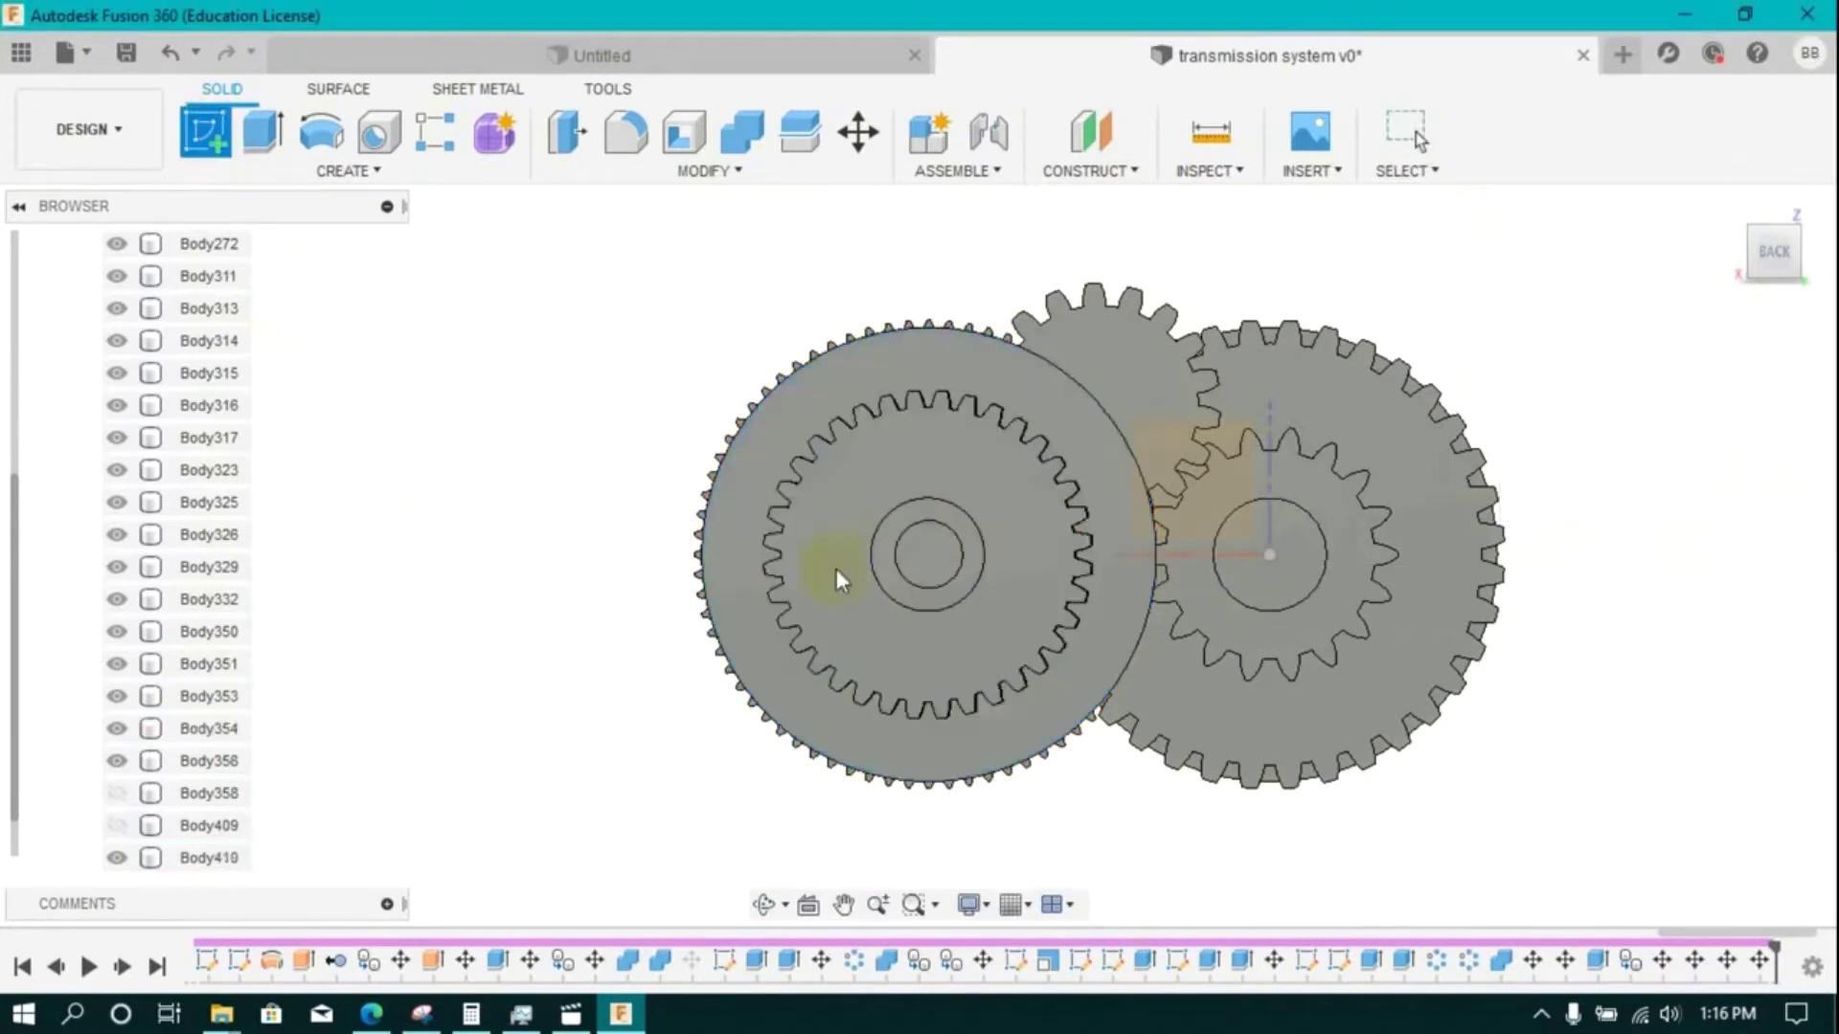
left_click(836, 569)
left_click(321, 132)
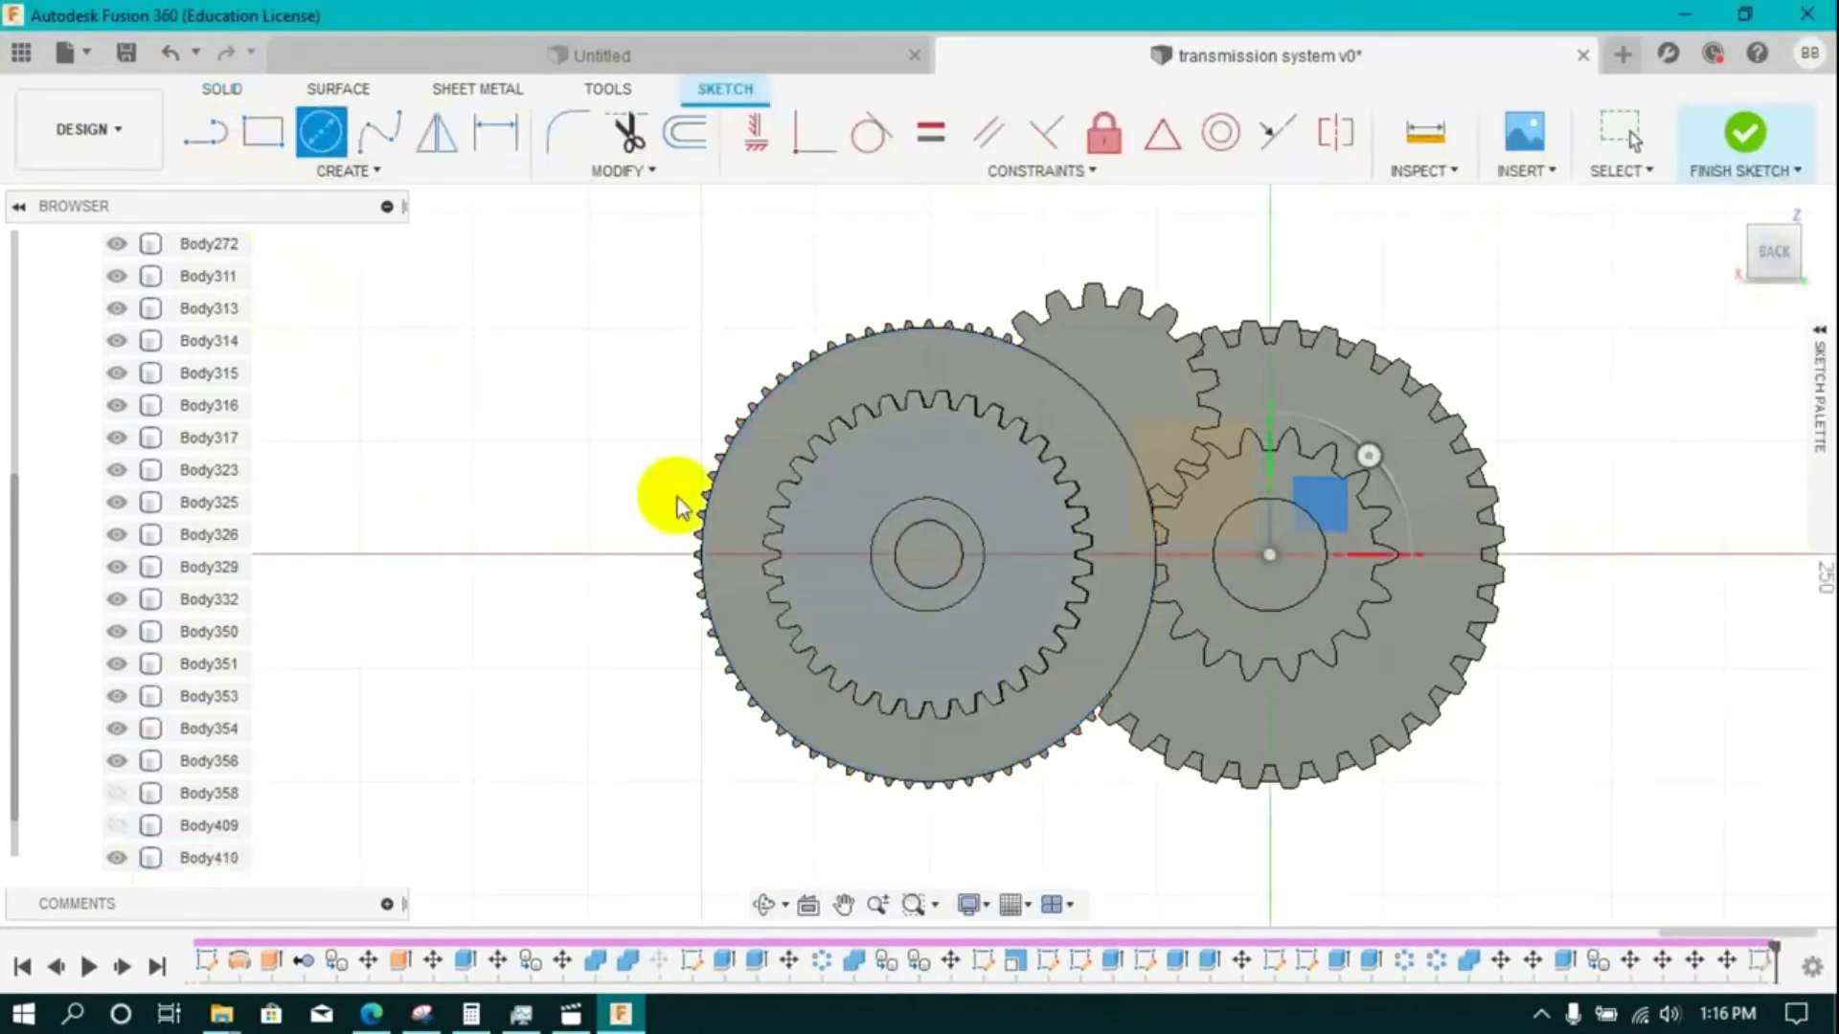
left_click(927, 555)
left_click(845, 599)
left_click(1745, 134)
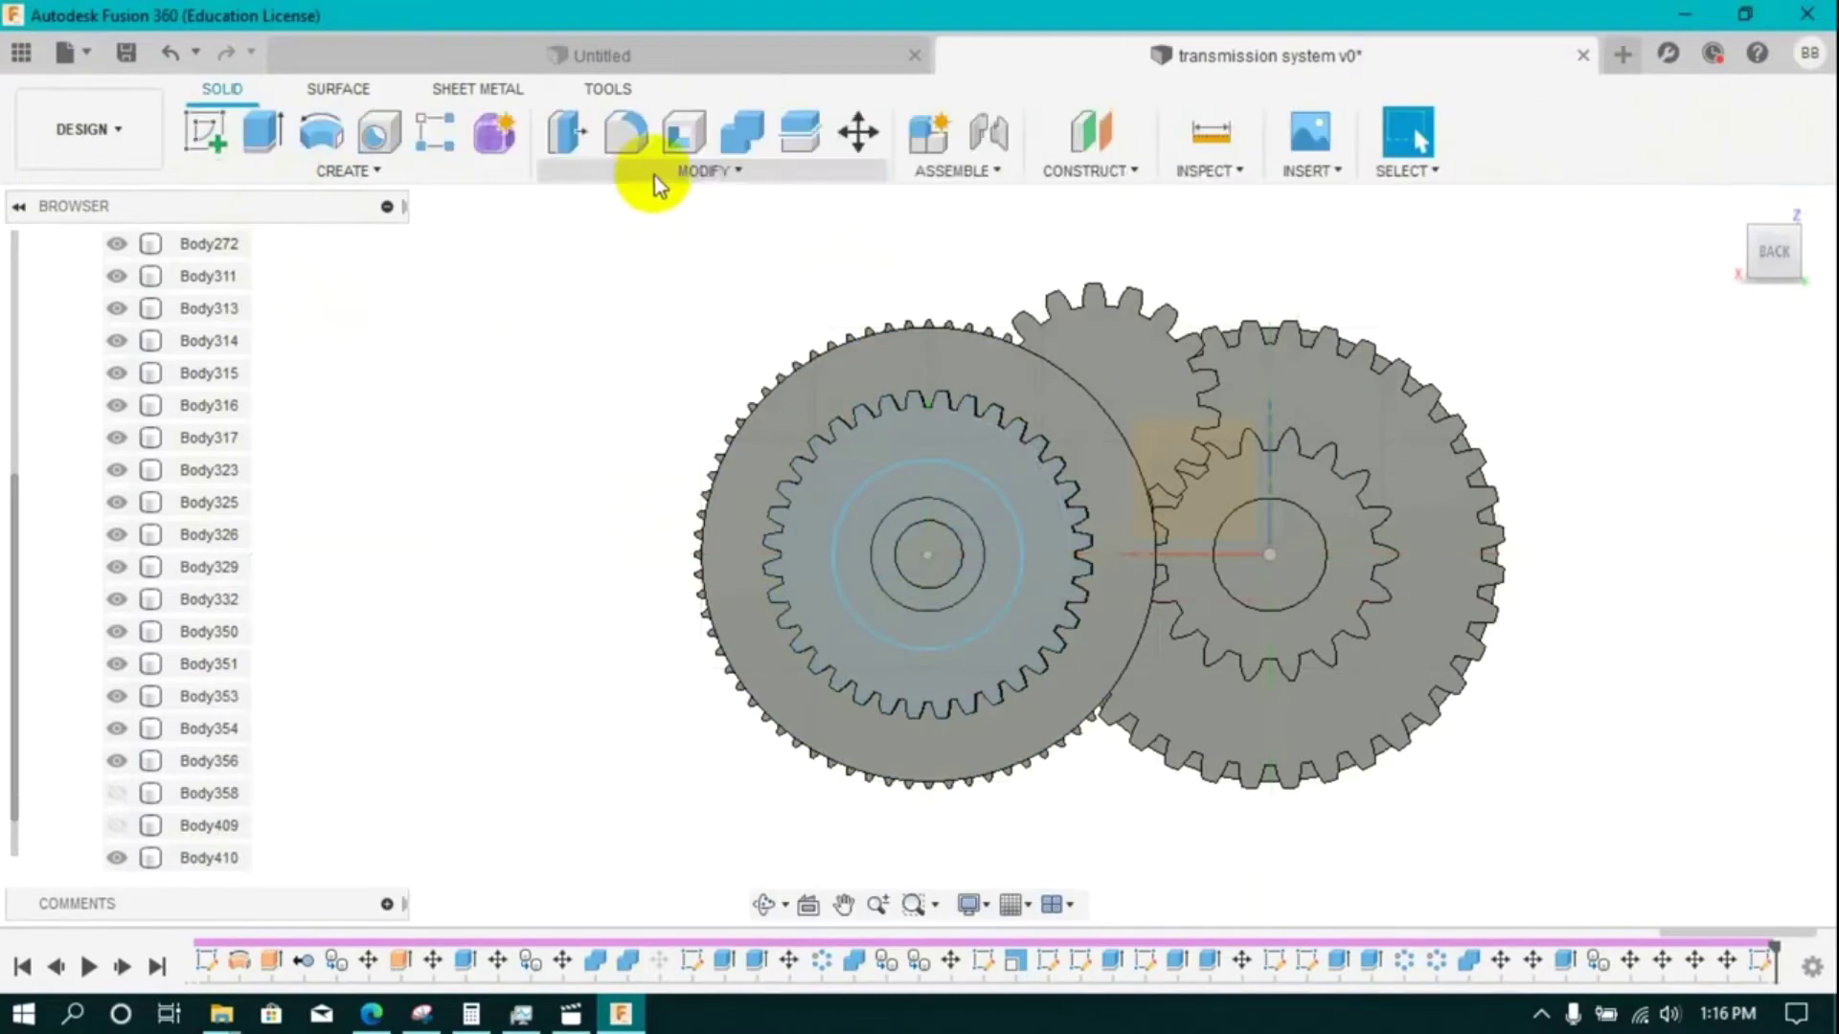
- Scale the grooved collar and toothed-ring bodies (Body353, Body354, Body356, Body410) non-uniformly by 0.7 in X and 0.7 in Z
left_click(670, 172)
left_click(588, 367)
left_click(895, 427)
left_click(905, 370)
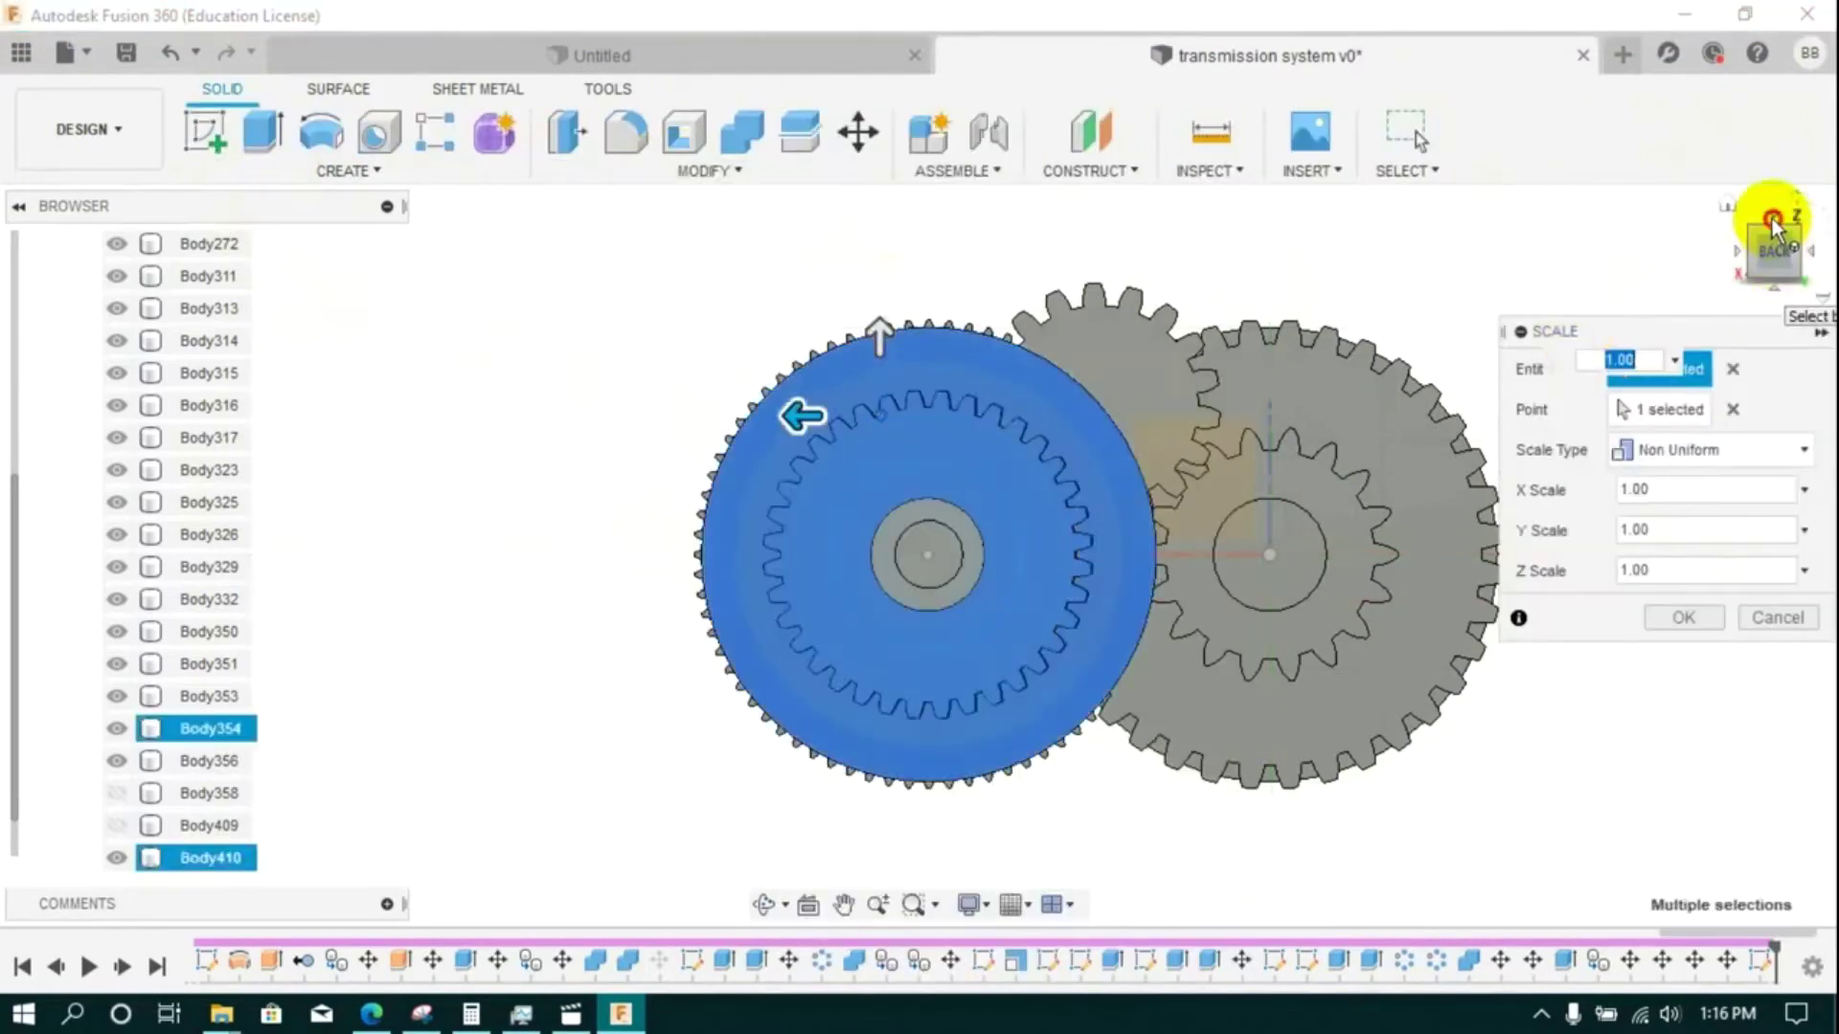
left_click(1775, 220)
left_click(965, 627)
left_click(1774, 277)
left_click(1779, 230)
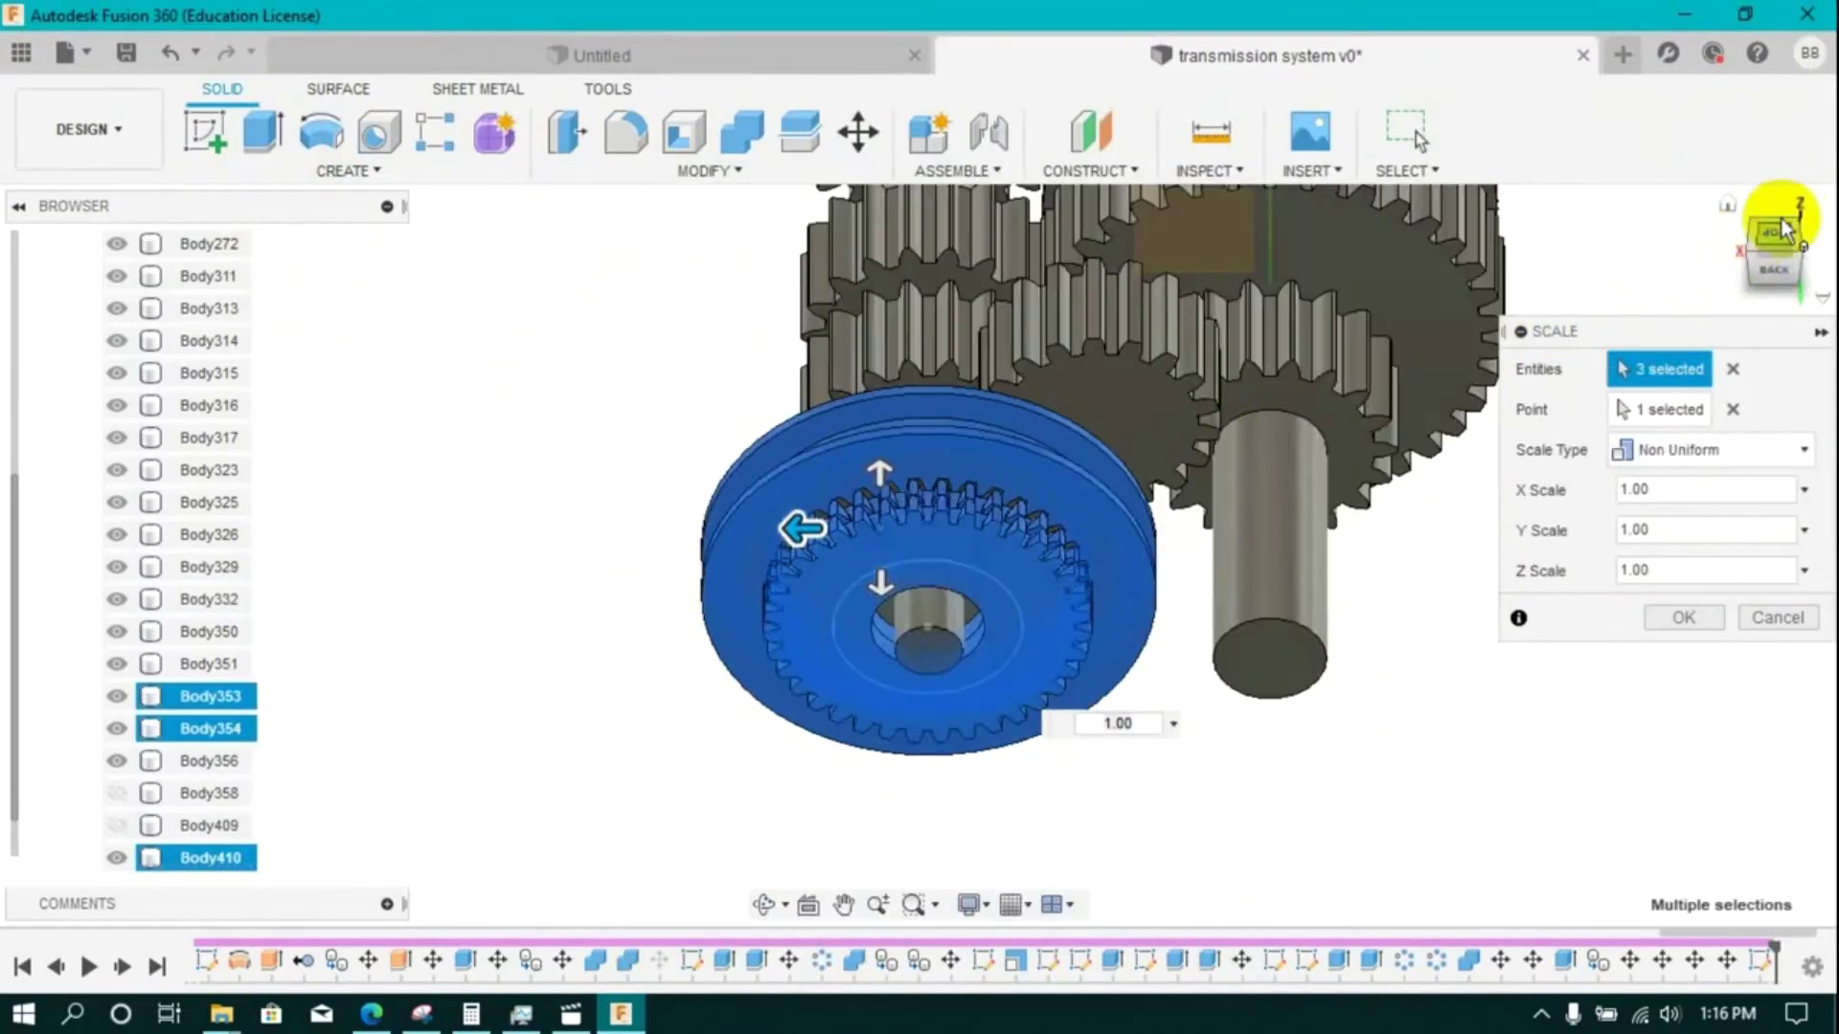
left_click(1772, 226)
left_click(1140, 527)
left_click(1773, 238)
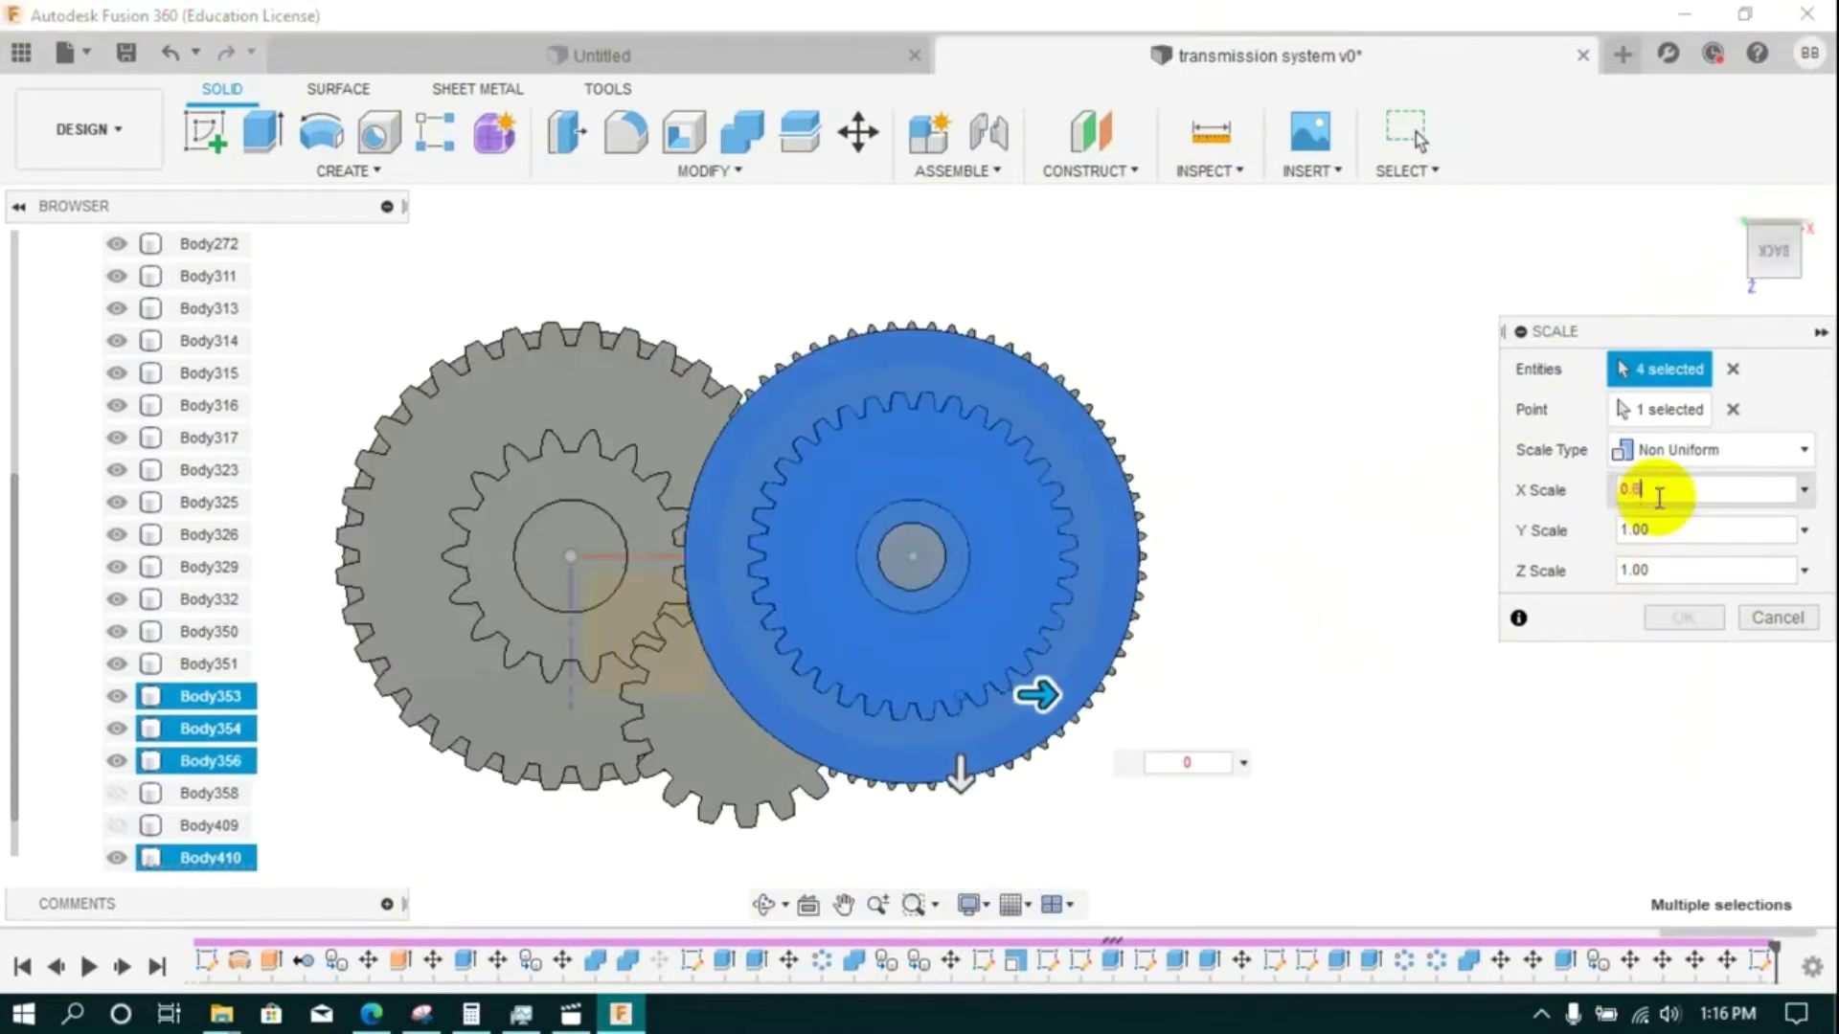
left_click(1665, 572)
left_click(1667, 488)
key("BackSpace")
type("7")
left_click(1669, 573)
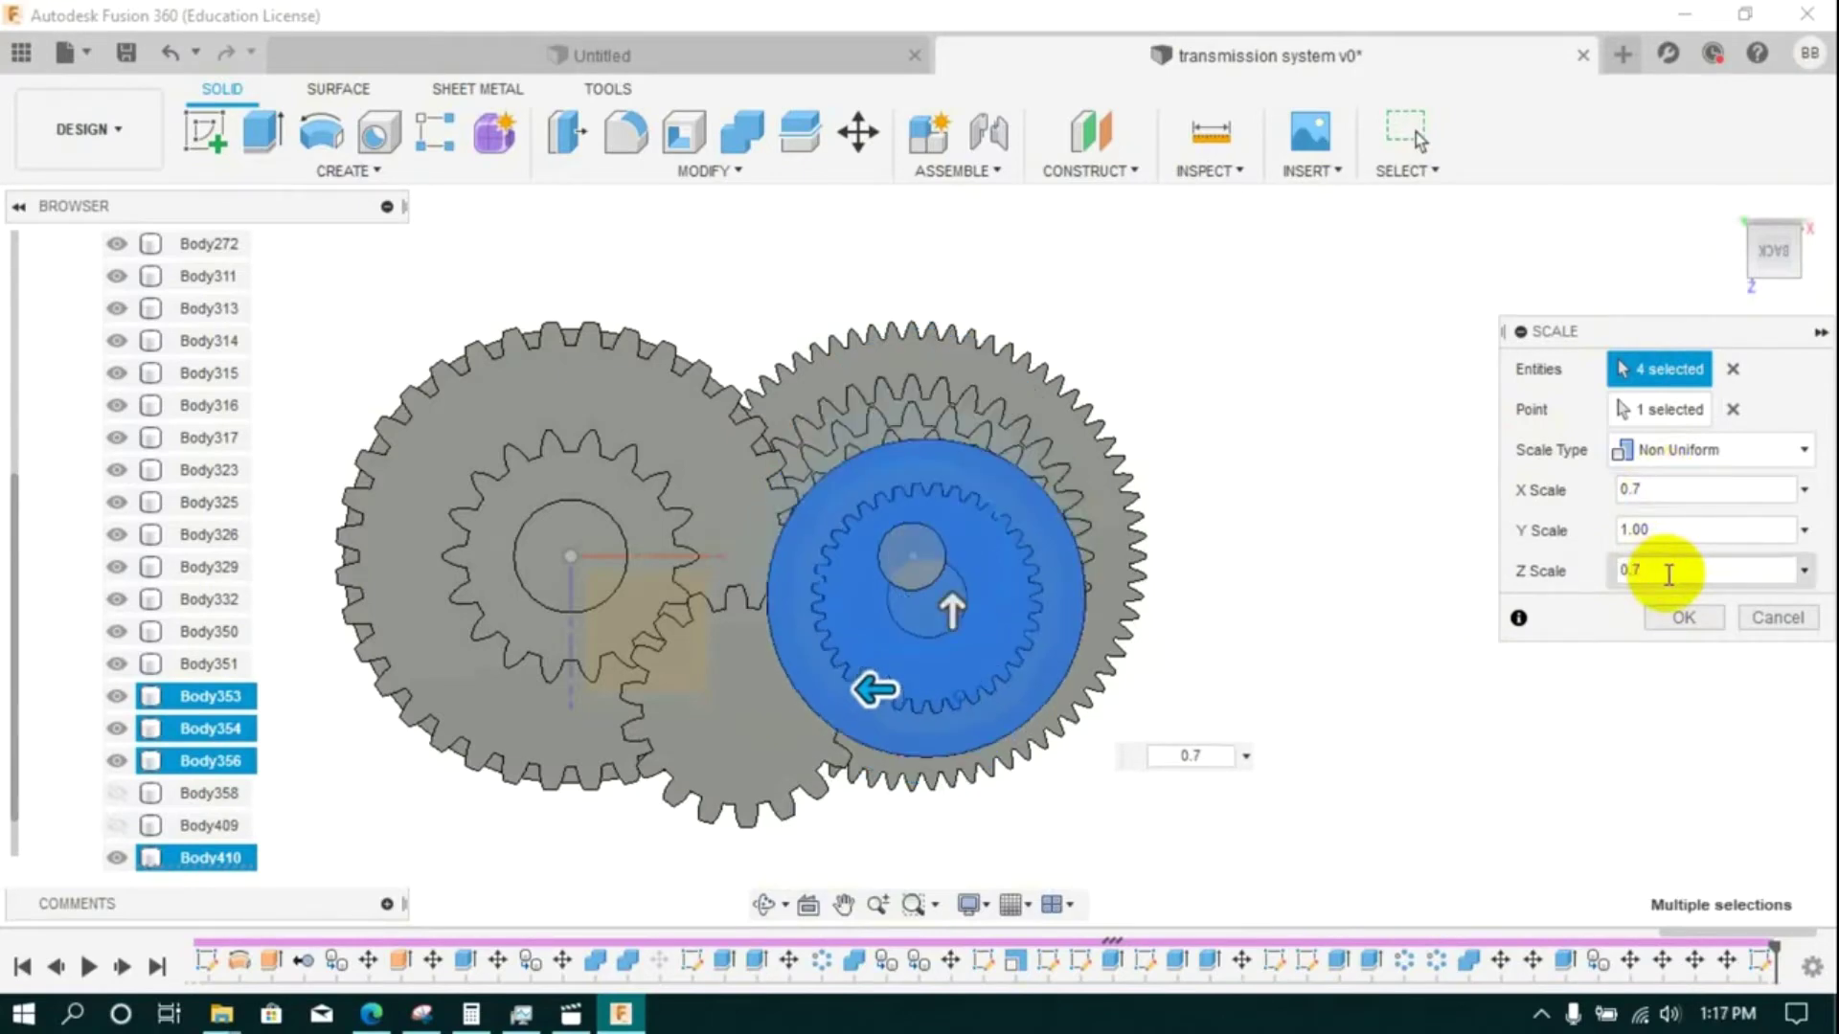
key("Return")
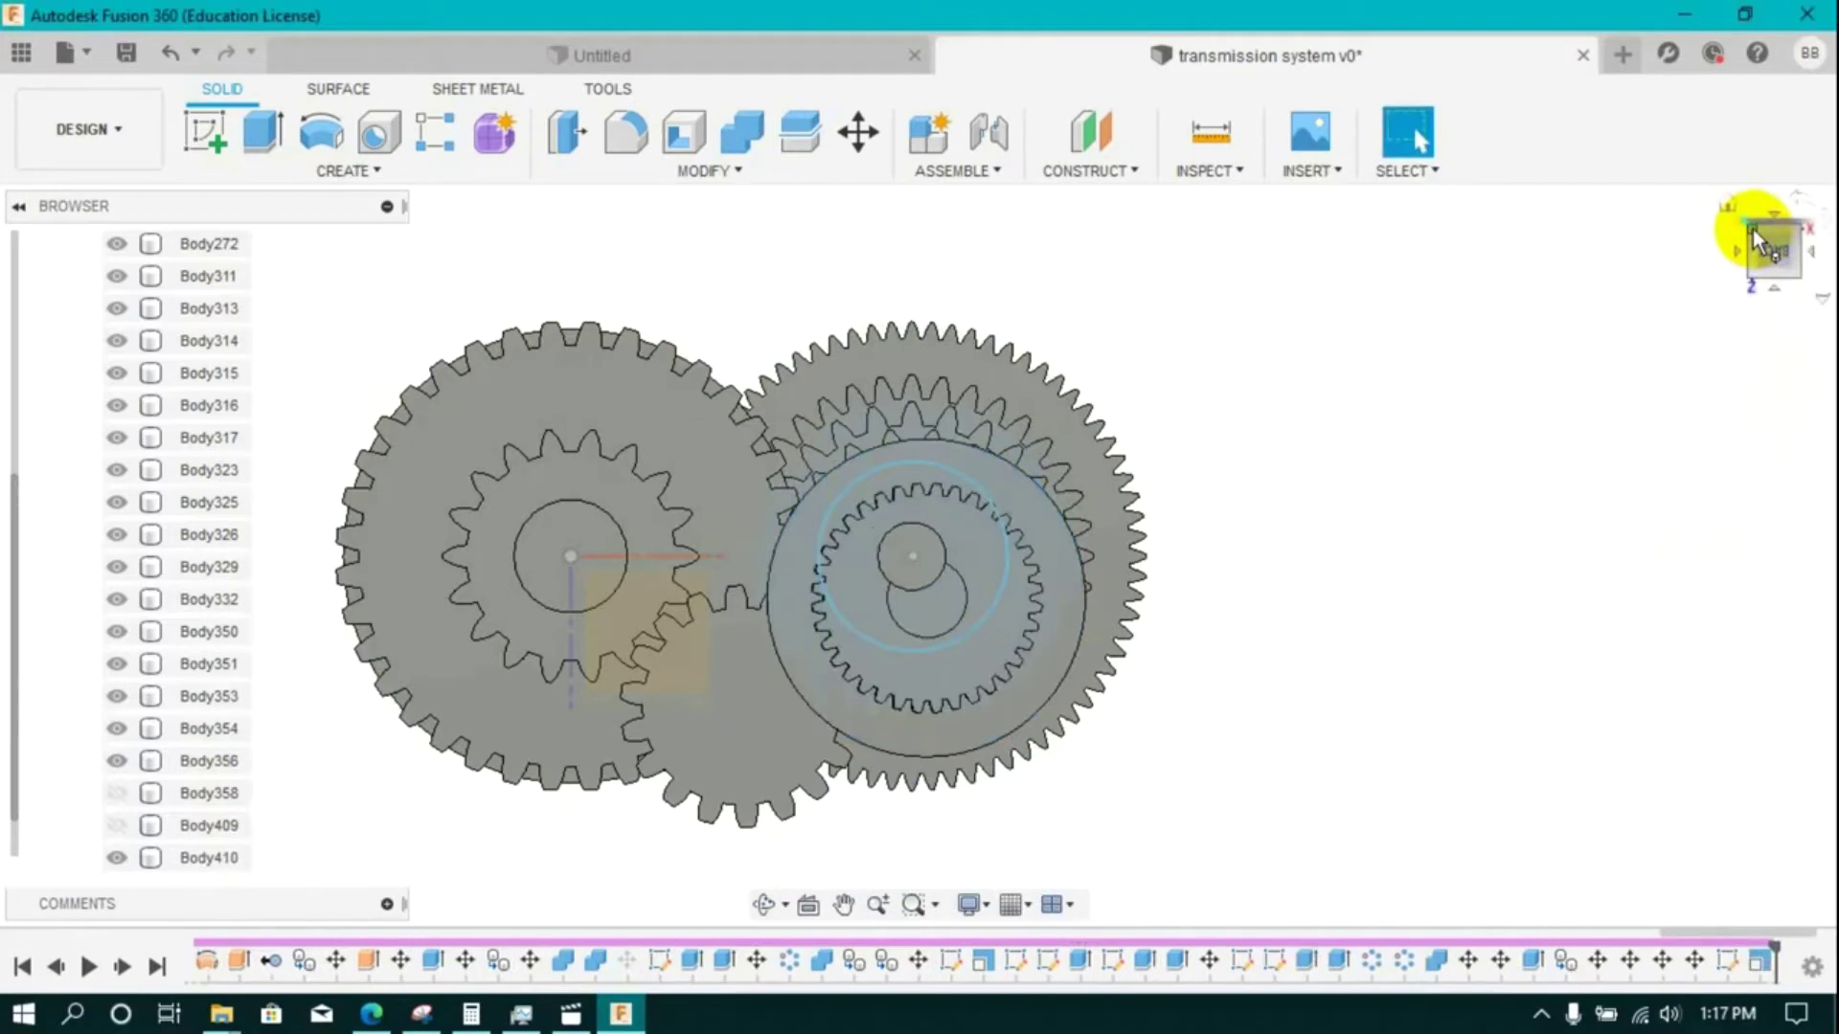
- Move the four scaled collar and ring bodies -5 mm along X and -20 mm along Z, back onto the shaft
left_click(1763, 232)
scroll(996, 694, "up", 1)
left_click(1791, 261)
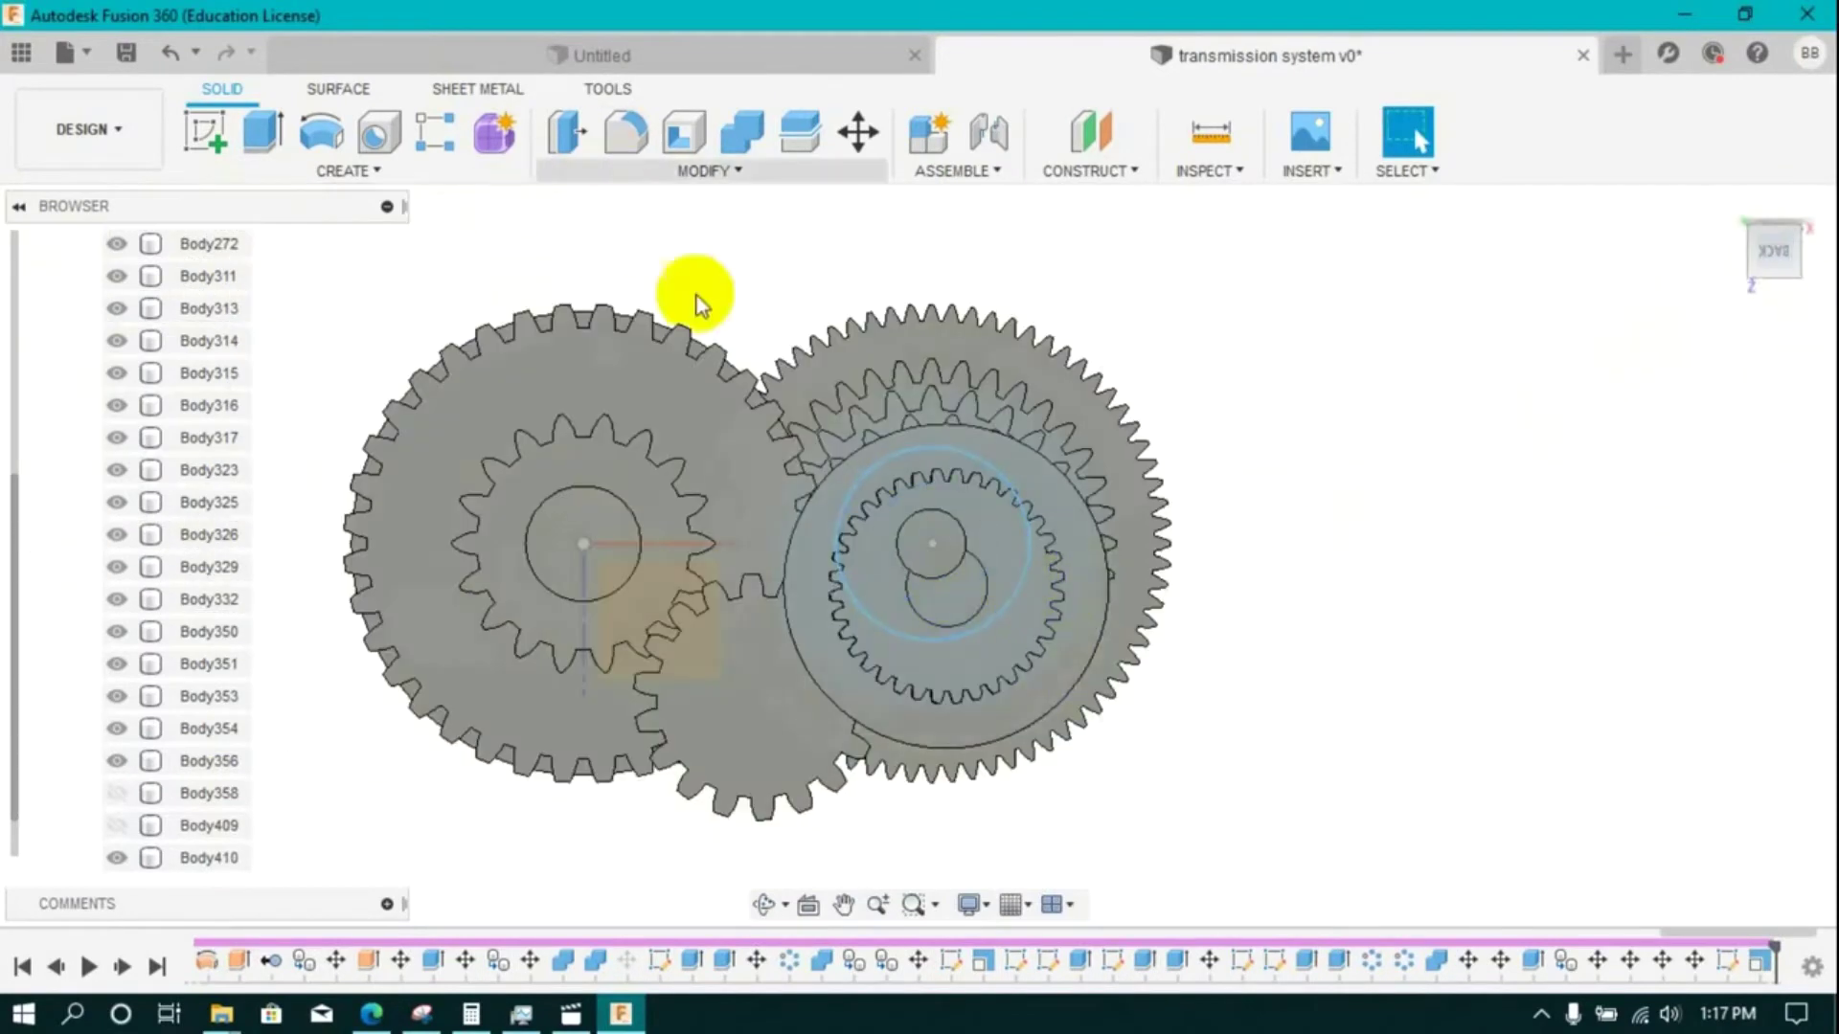
key("m")
left_click(1015, 647)
left_click(959, 607)
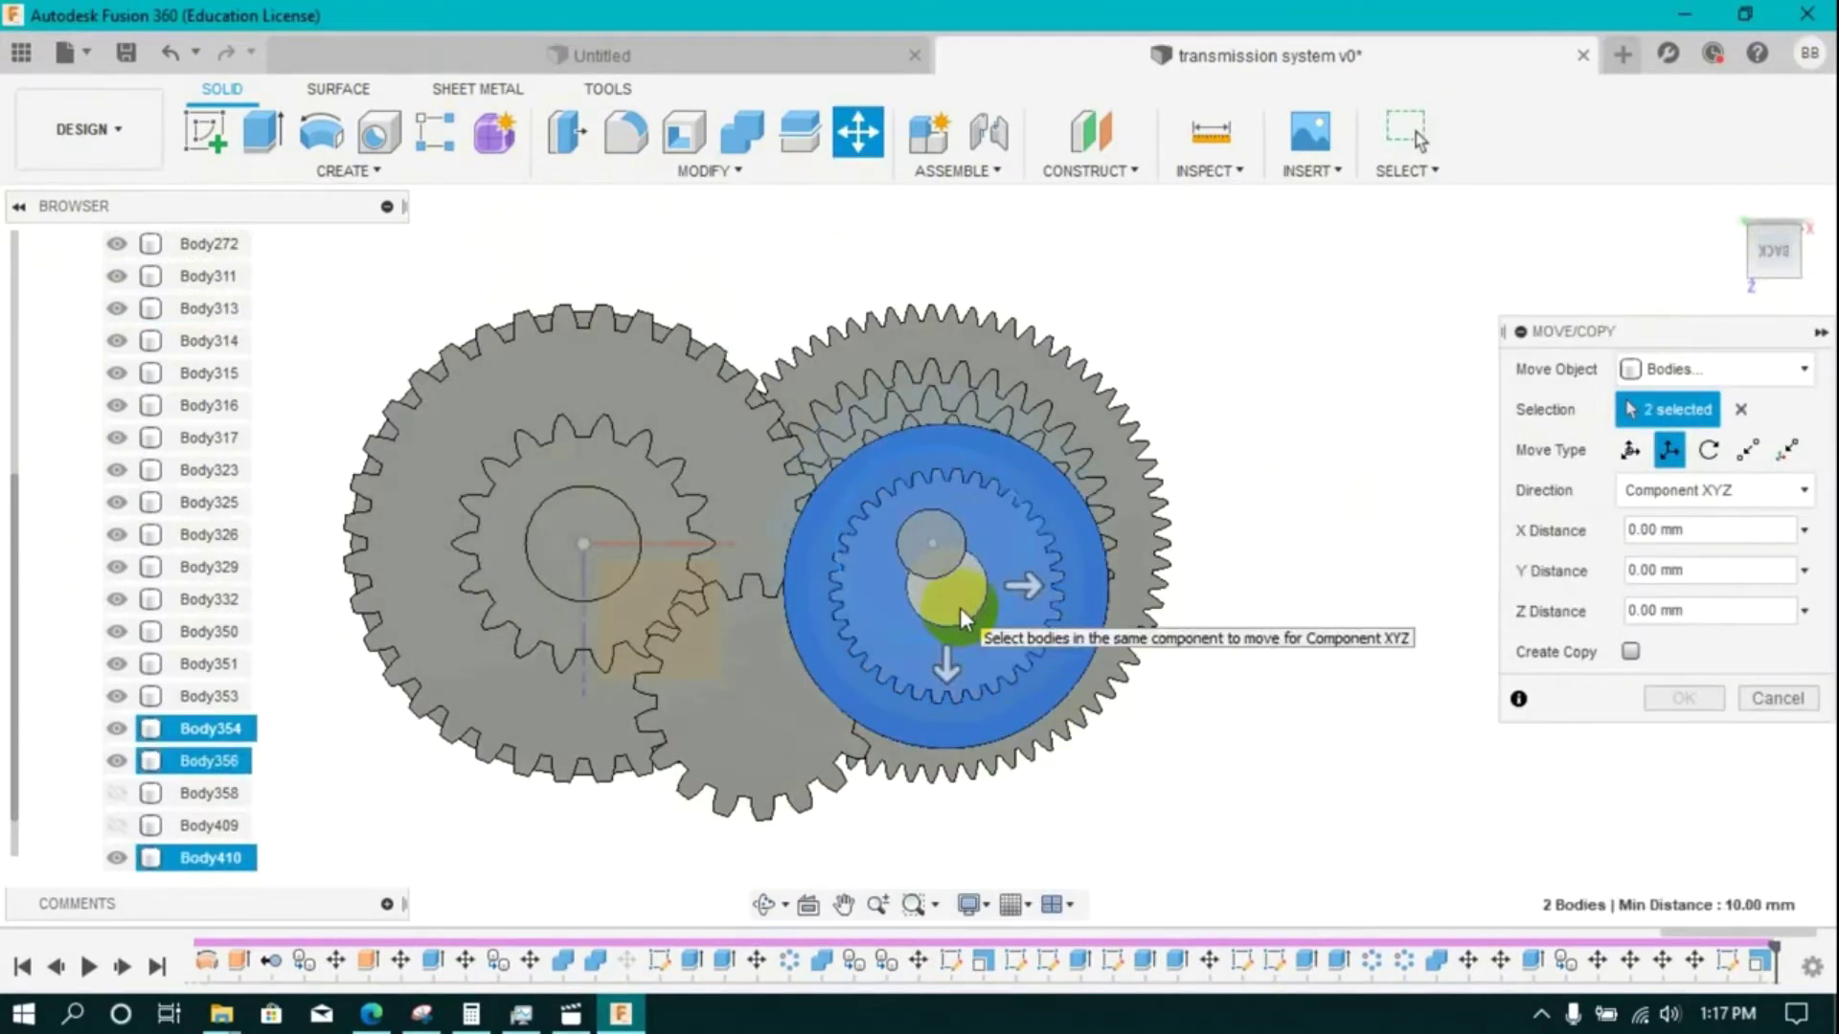
left_click(959, 607)
left_click(1768, 215)
left_click(1044, 629)
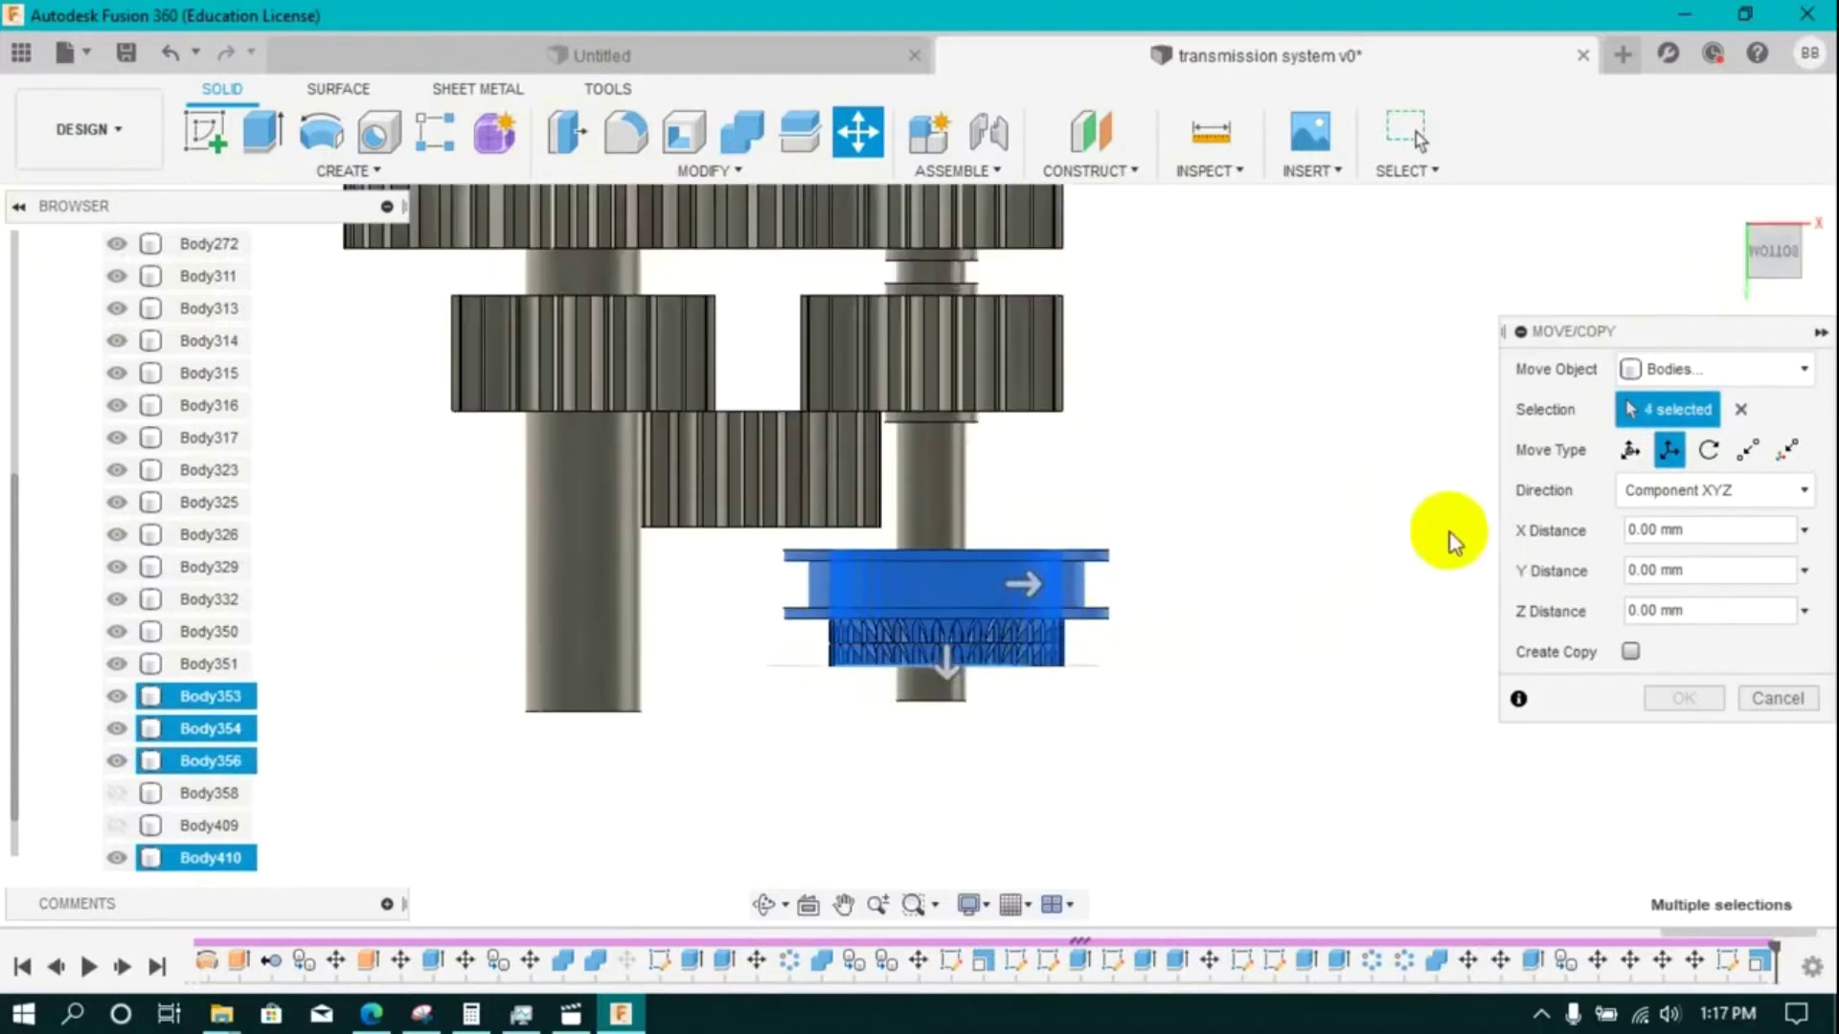
left_click(1778, 286)
left_click_drag(944, 663, 944, 629)
left_click_drag(1011, 543, 989, 544)
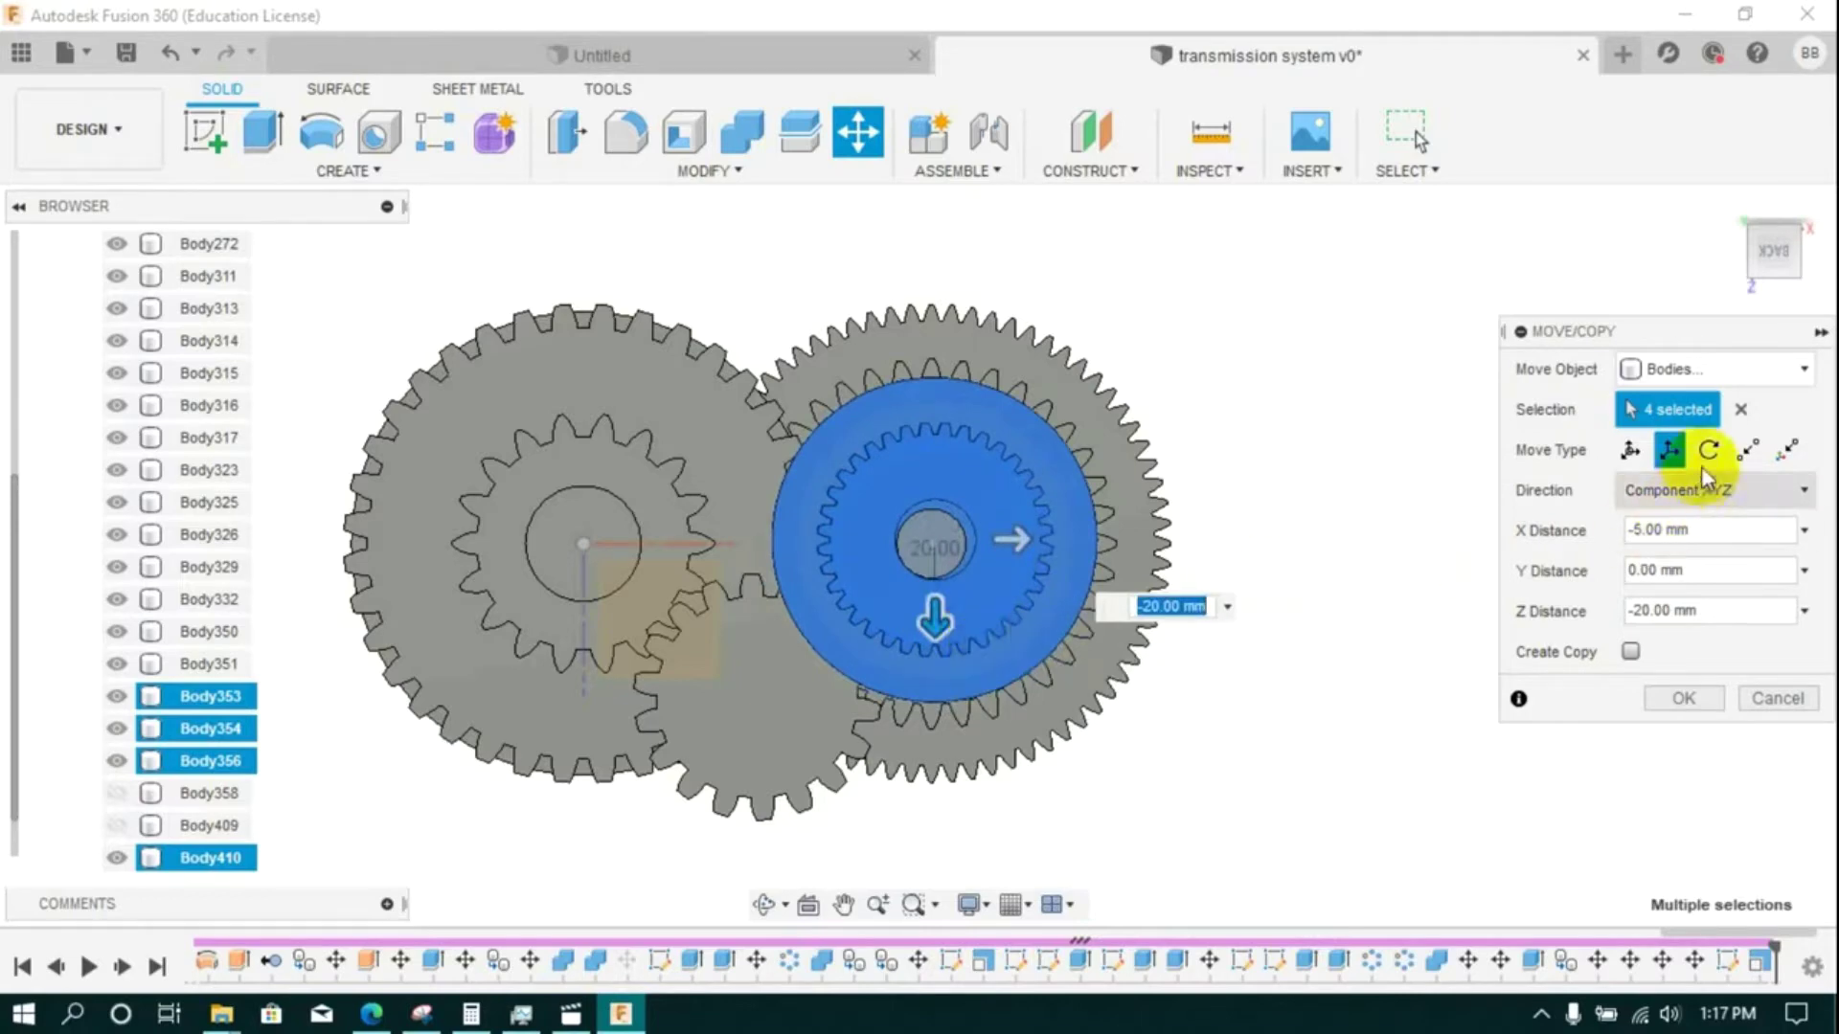
left_click(1631, 451)
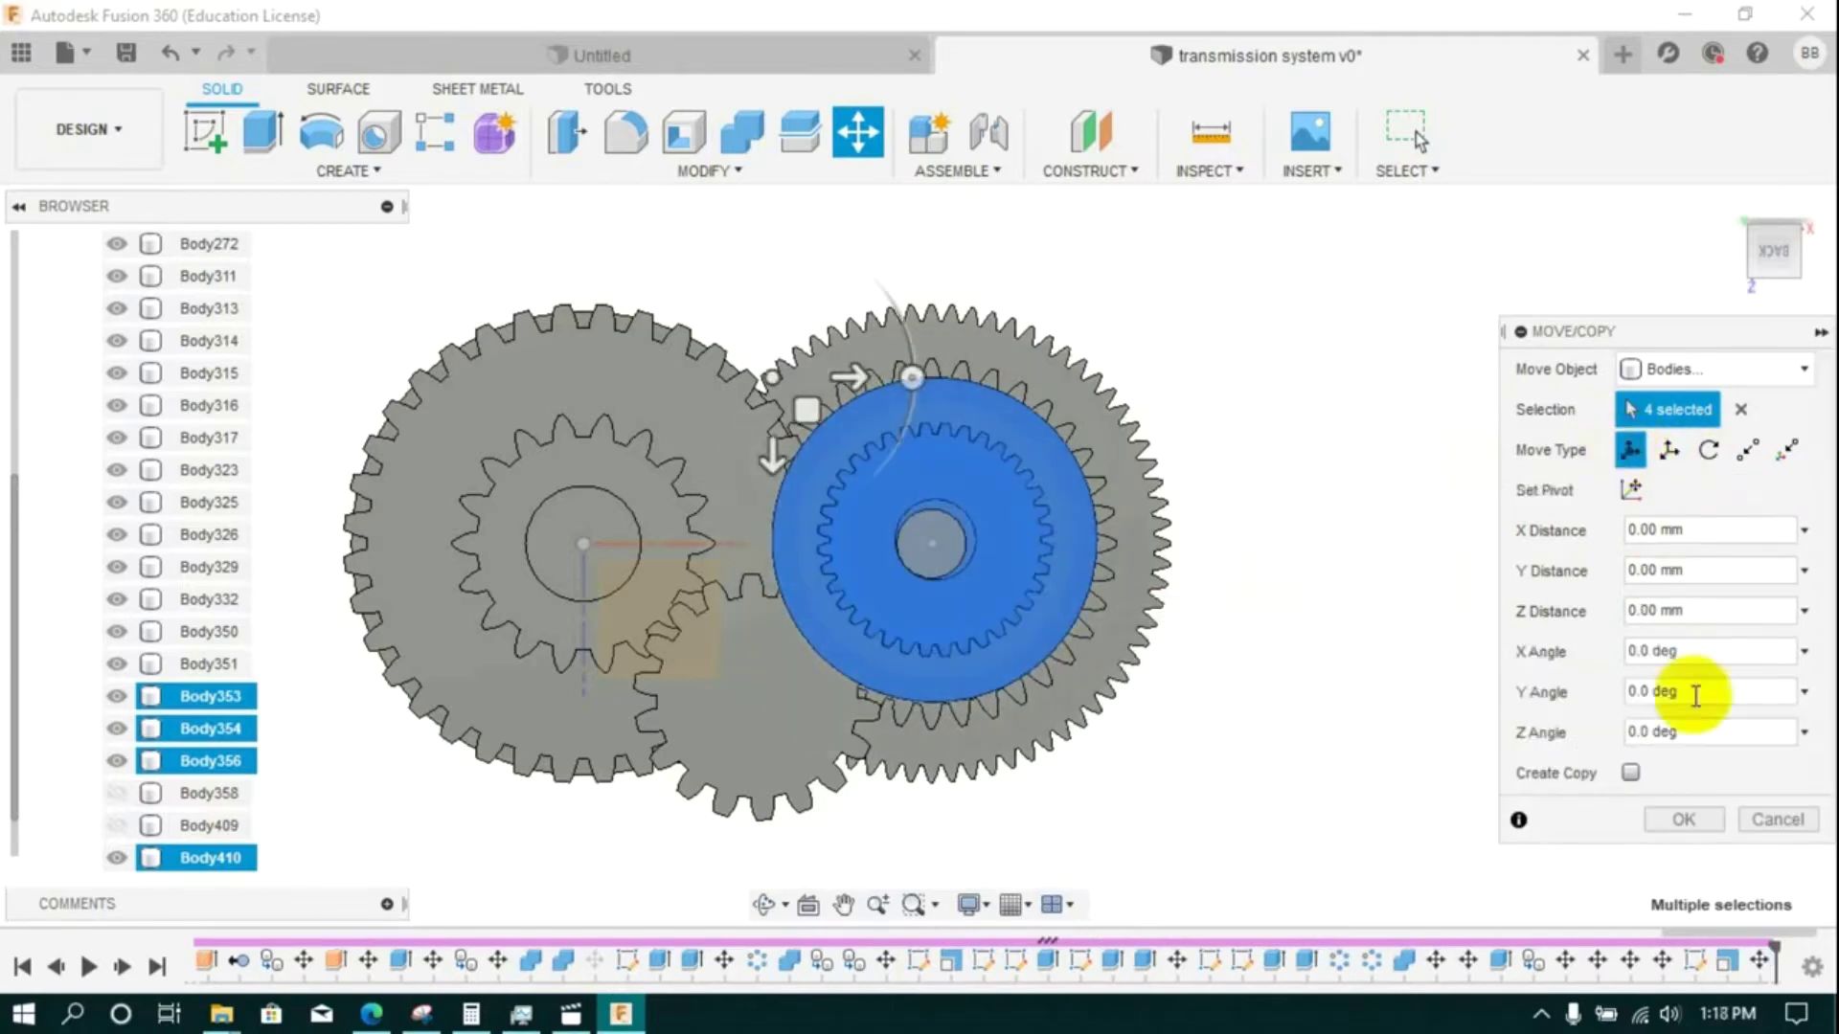
left_click(1777, 819)
right_click(1732, 964)
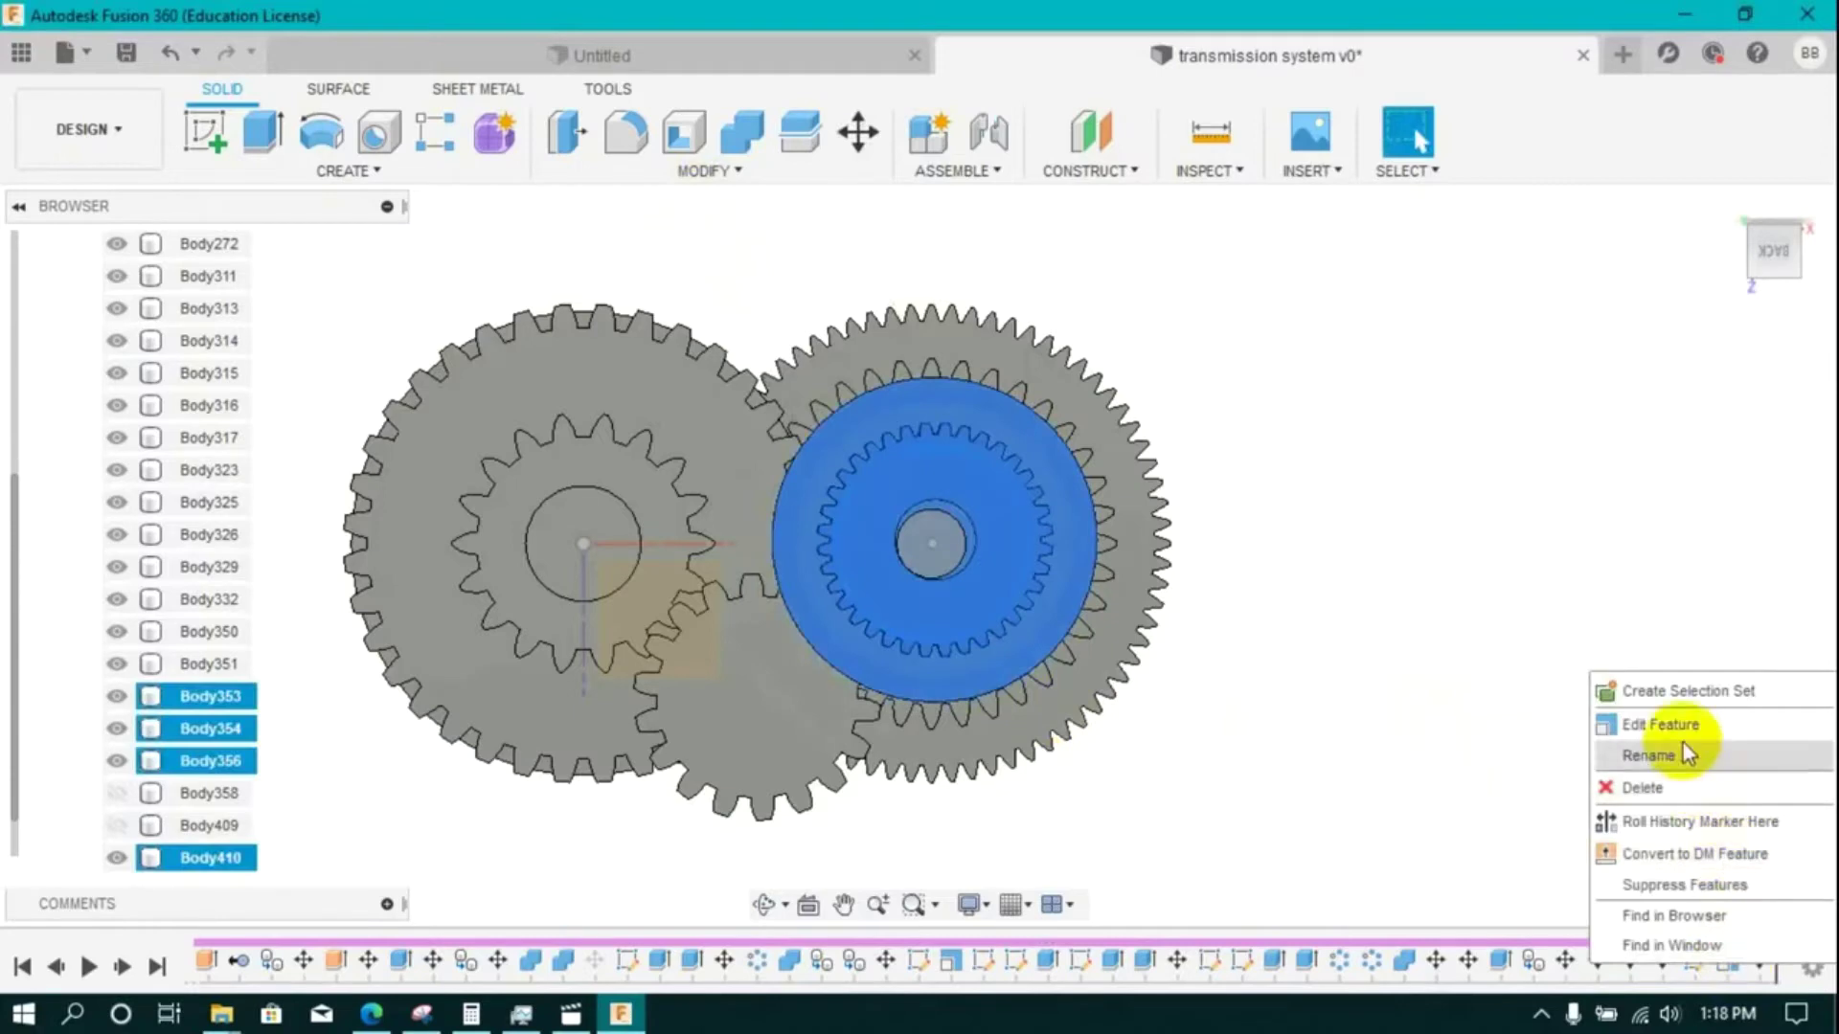
left_click(1668, 725)
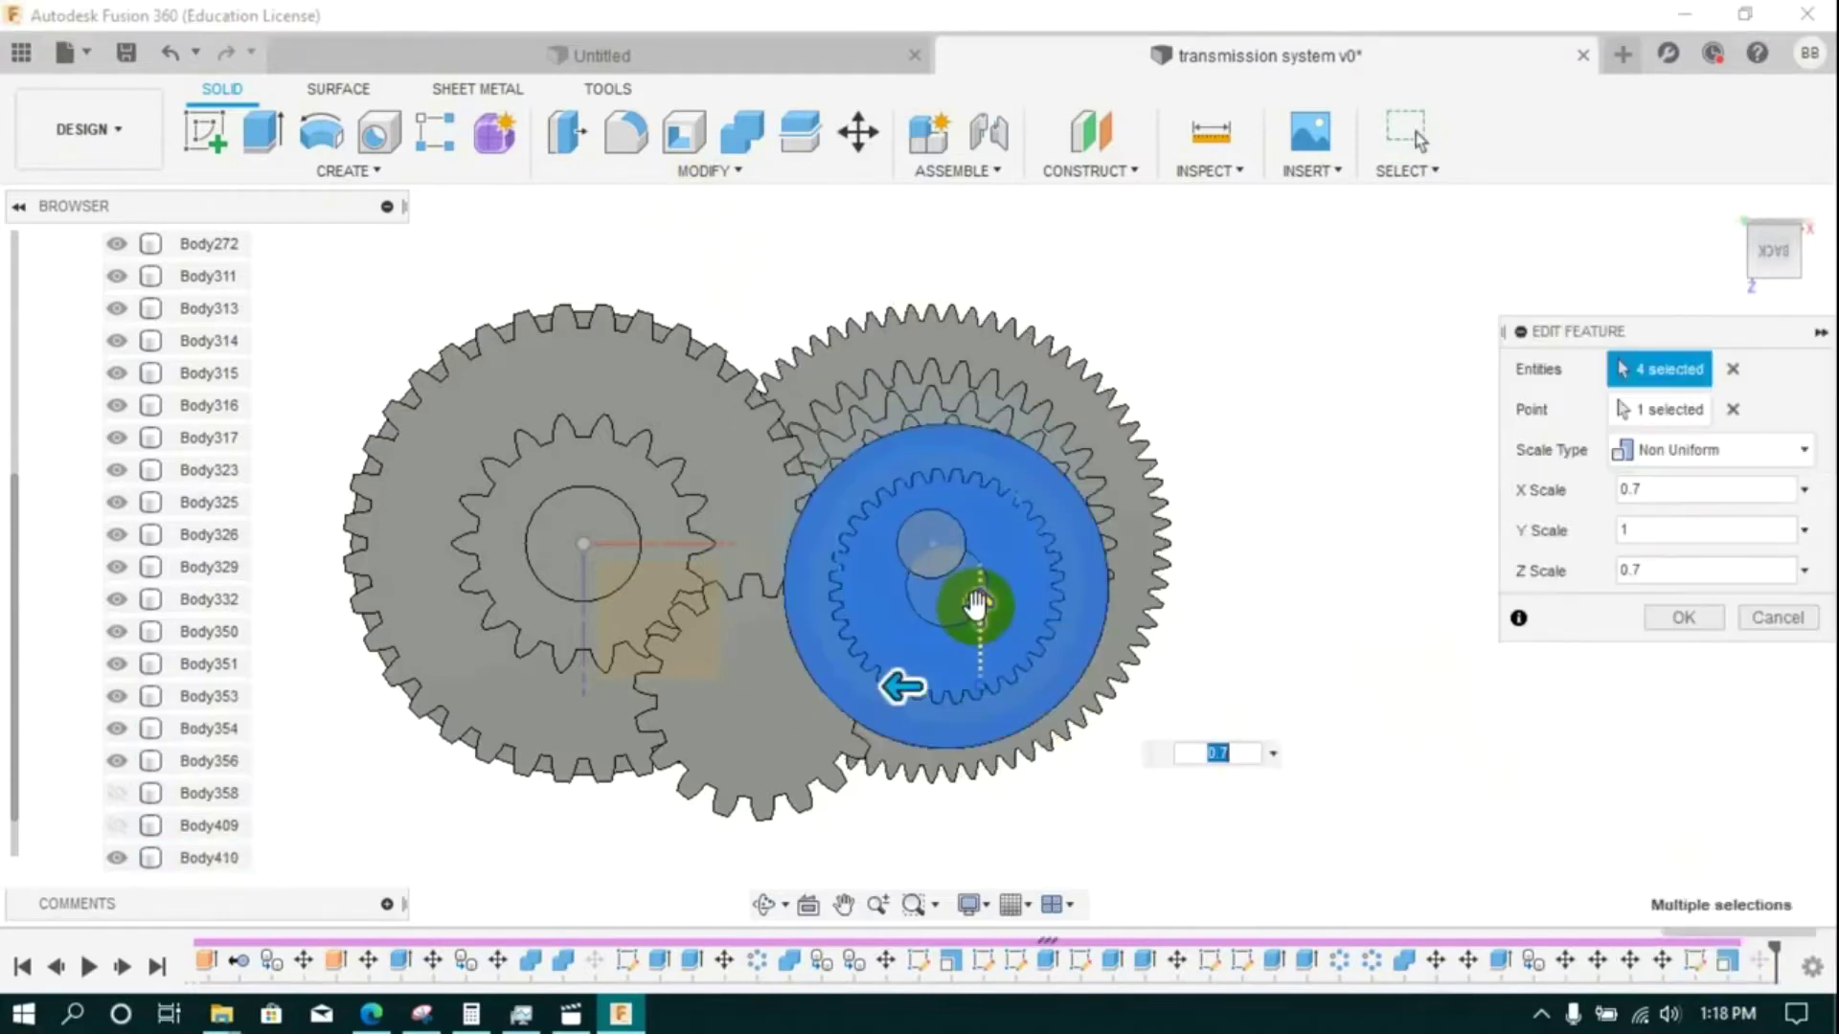
left_click_drag(976, 606, 981, 621)
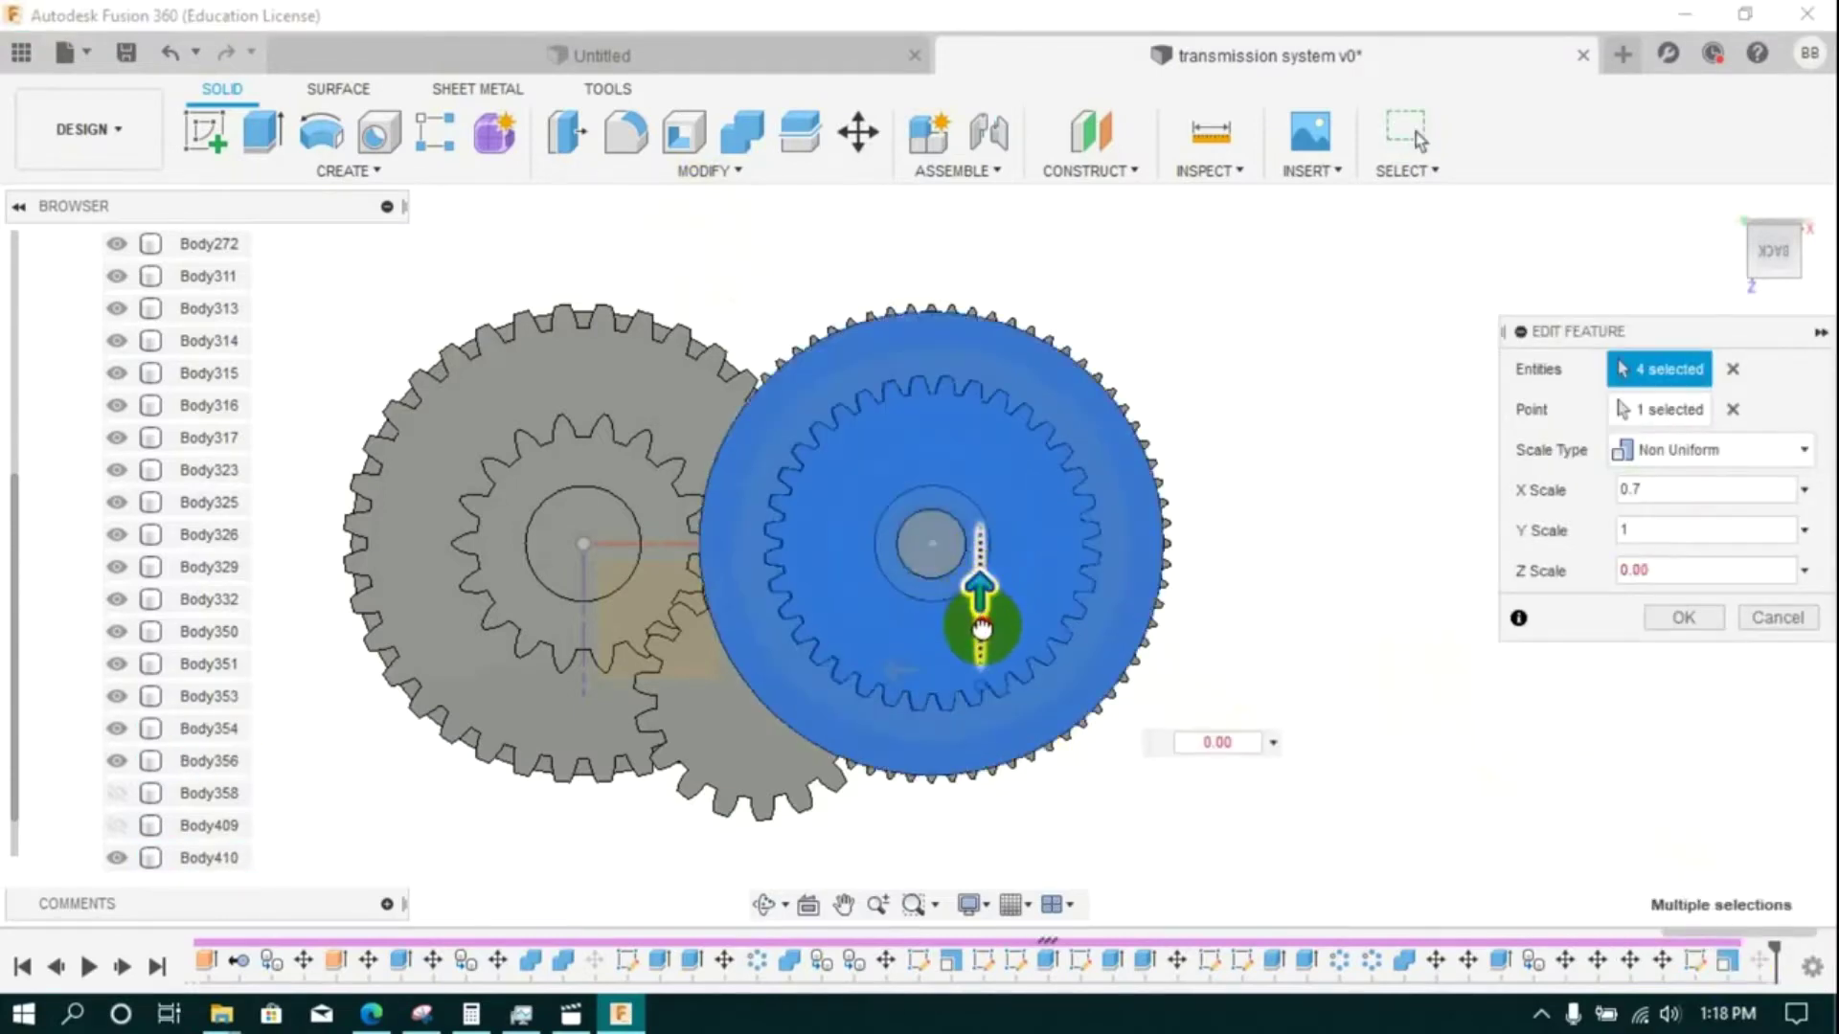
type("0.235")
left_click(1777, 621)
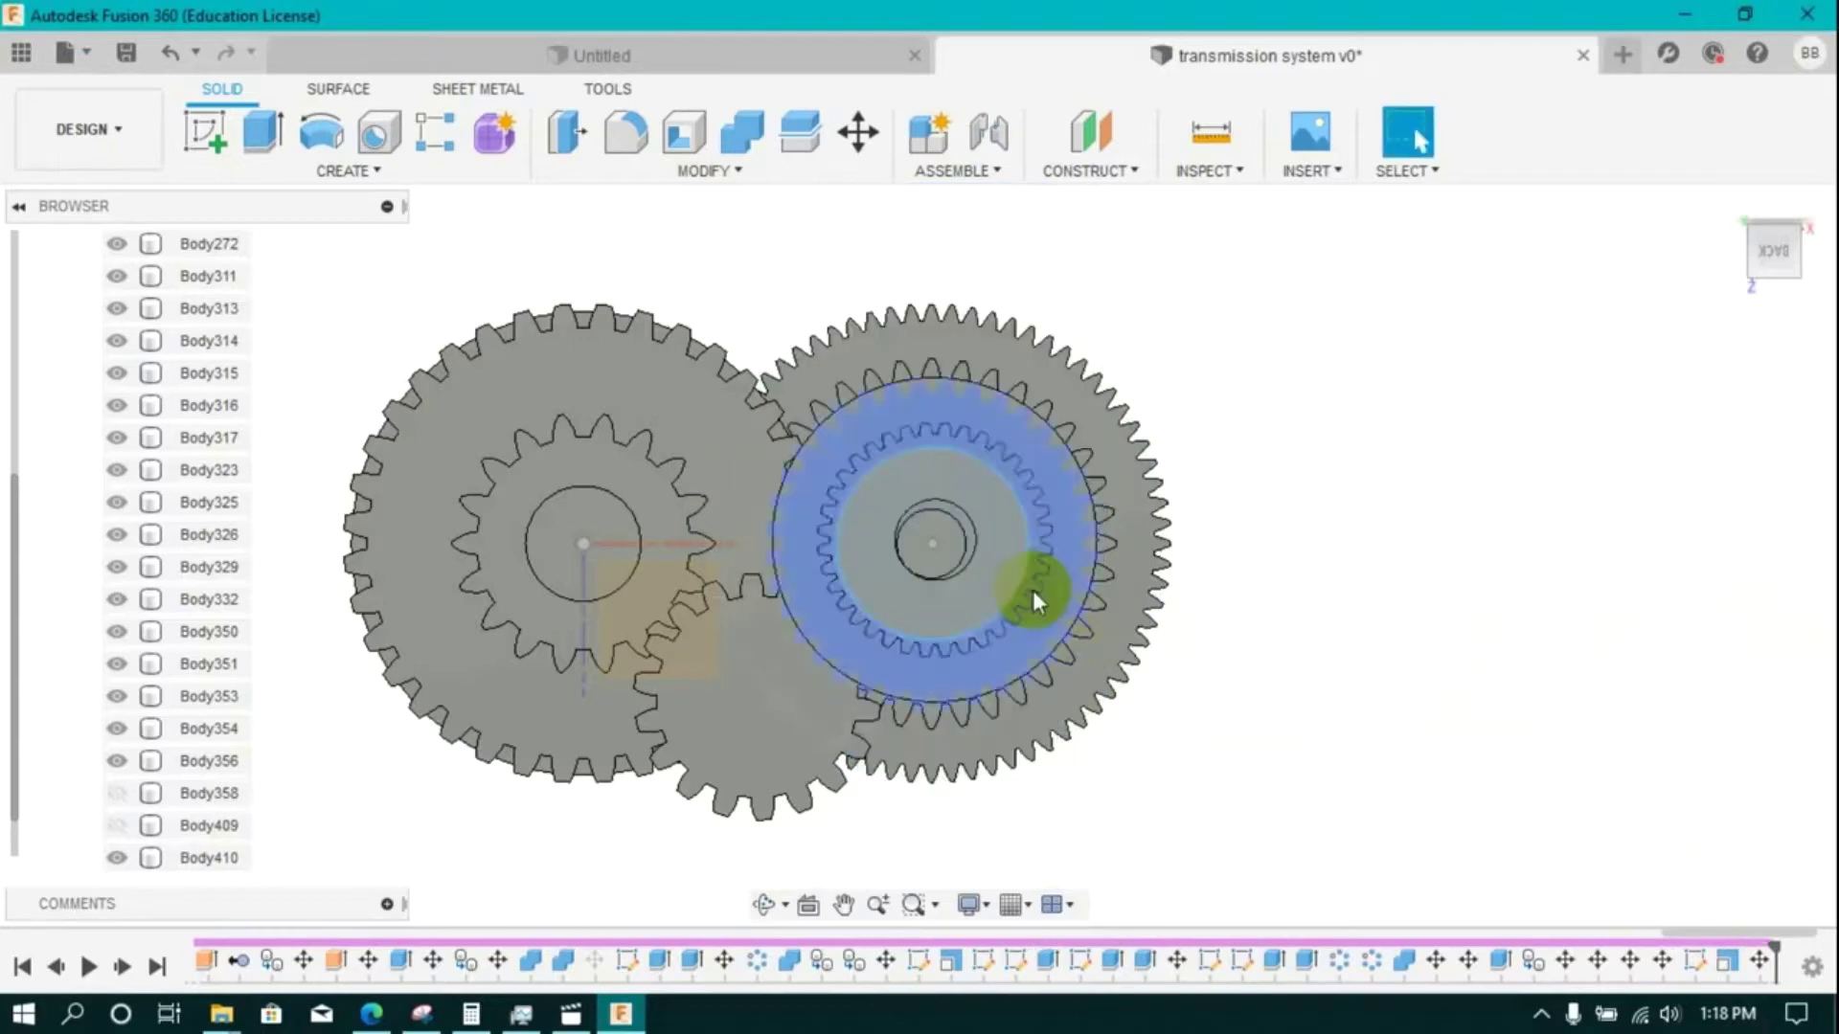
- Edit the last move of the four bodies, setting the X distance to -6.75 mm and adjusting the Z distance to centre their bore on the shaft
left_click(1749, 235)
left_click(1792, 263)
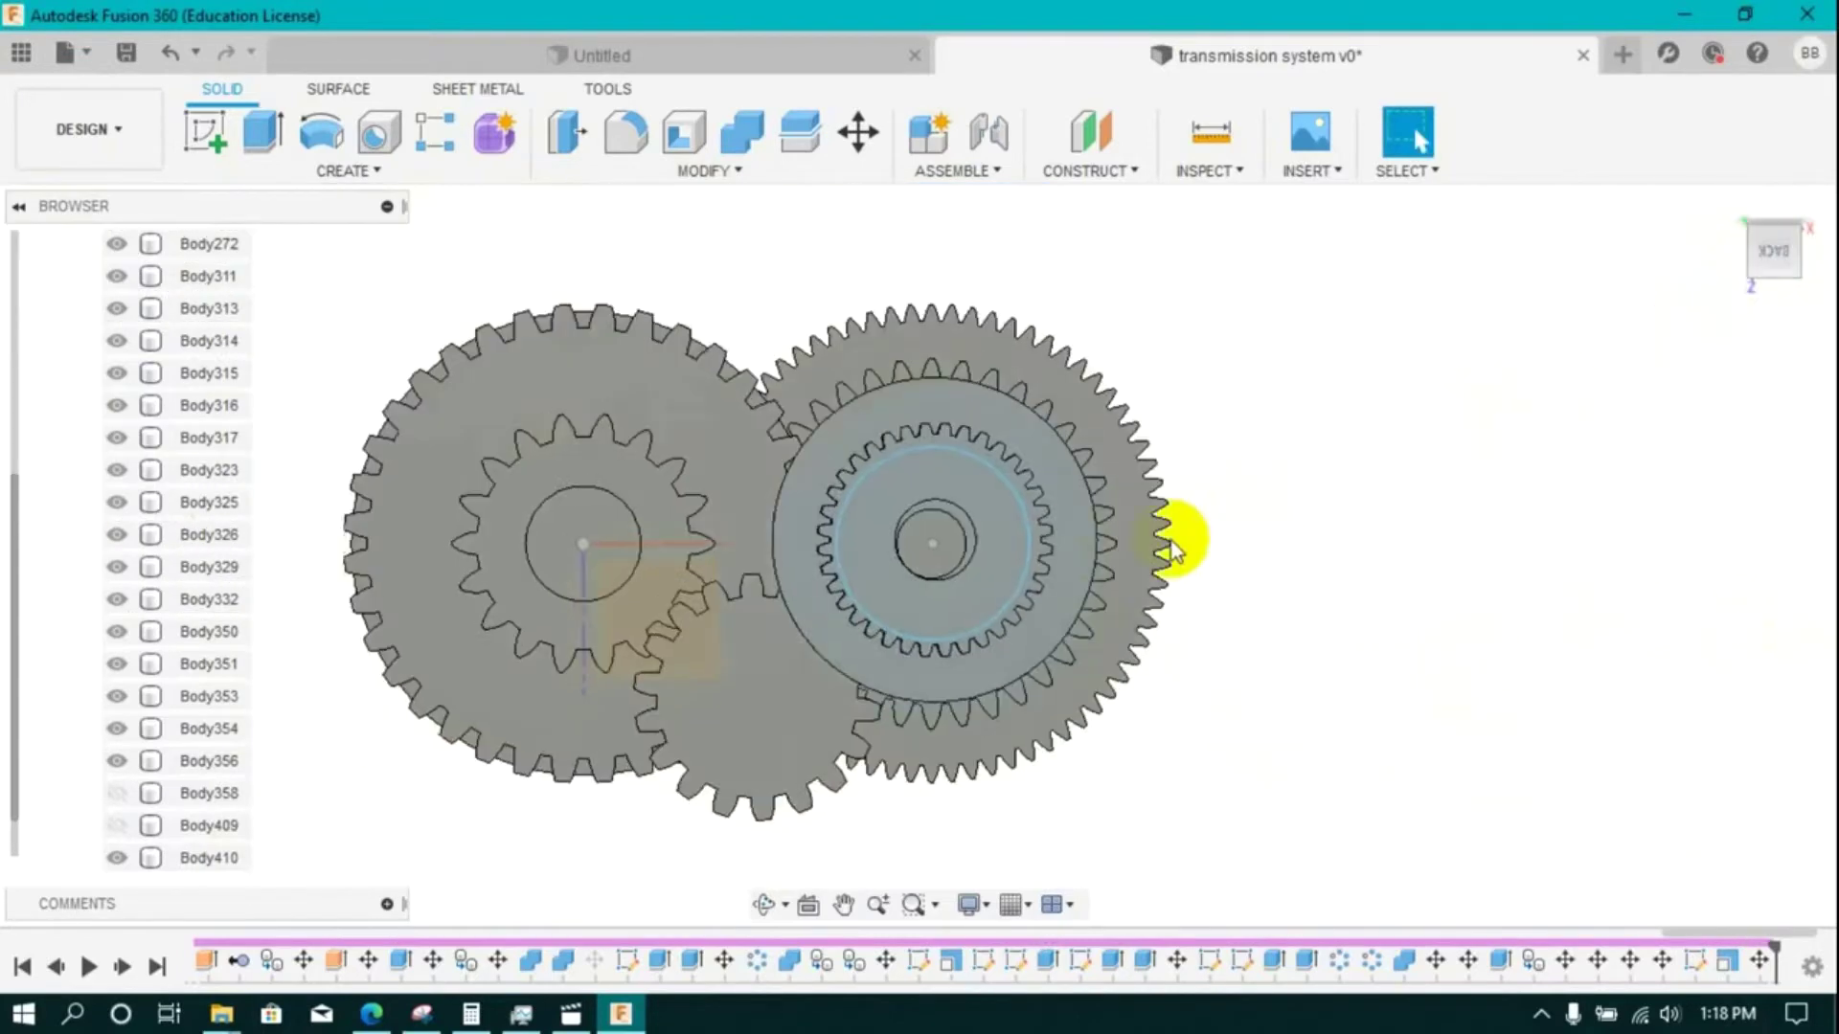
right_click(1765, 966)
left_click(1647, 760)
scroll(831, 463, "up", 5)
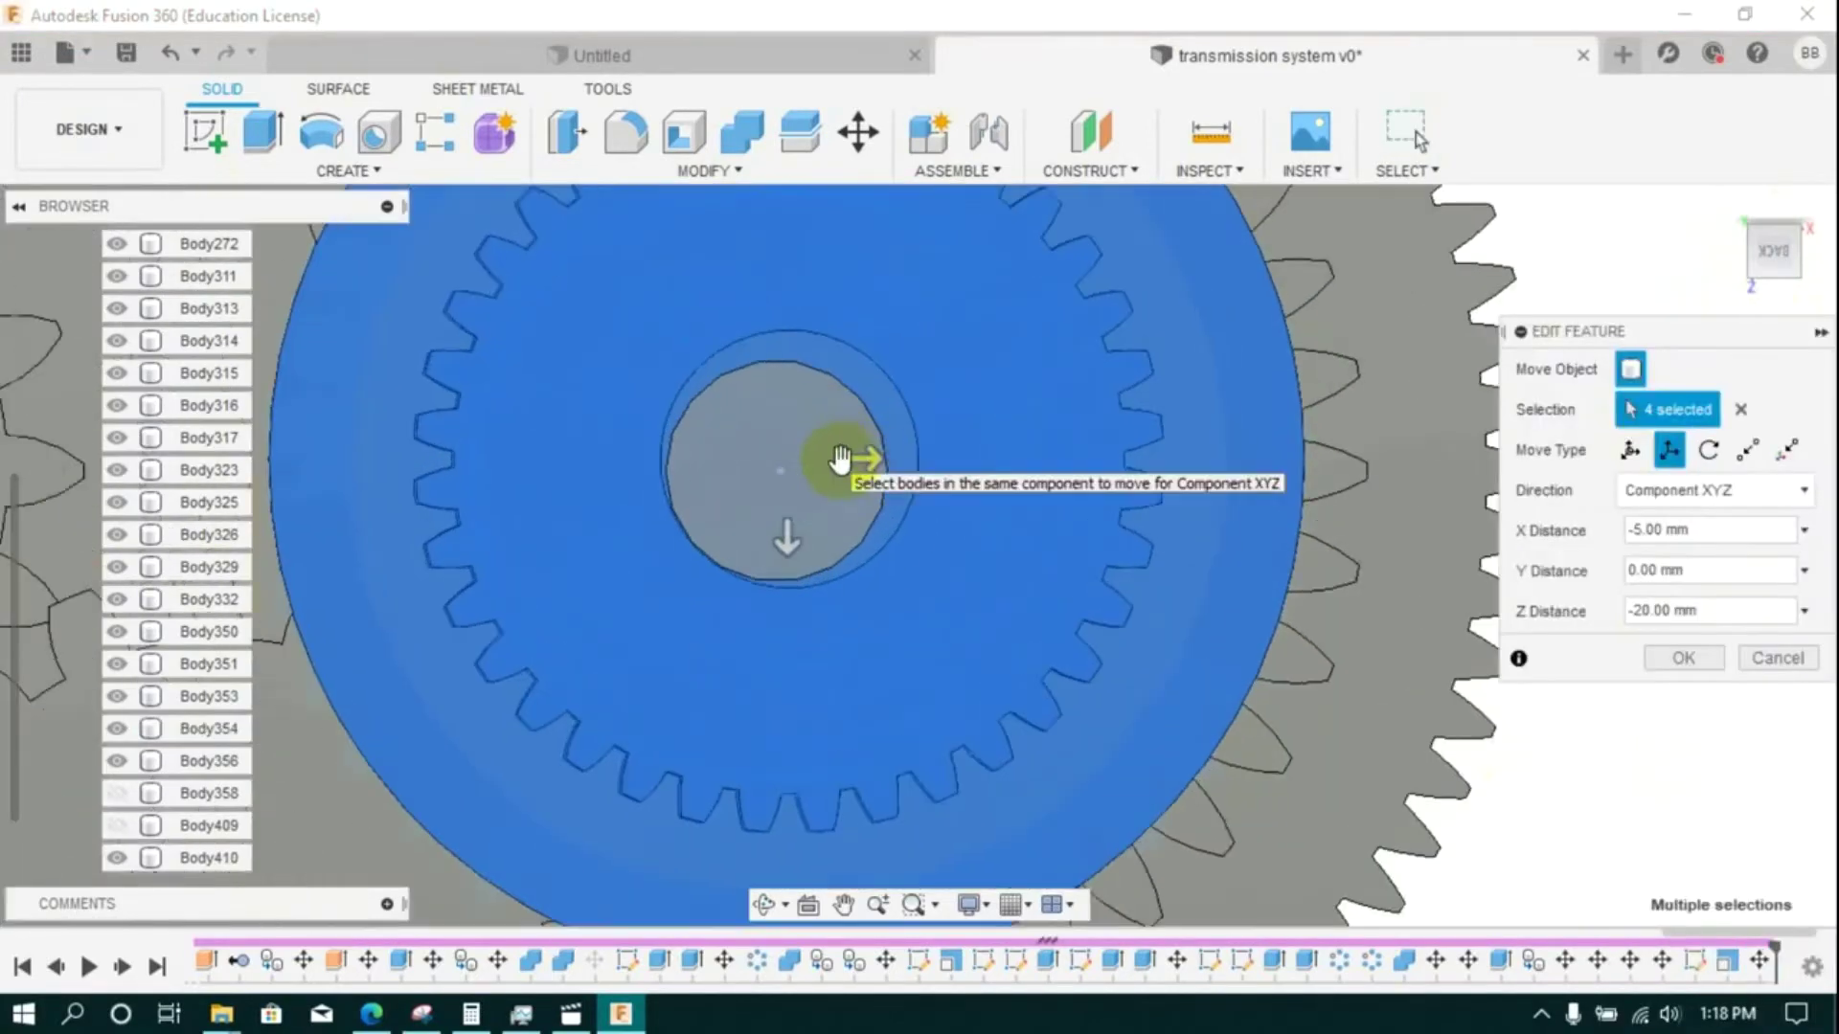
left_click_drag(857, 464, 859, 464)
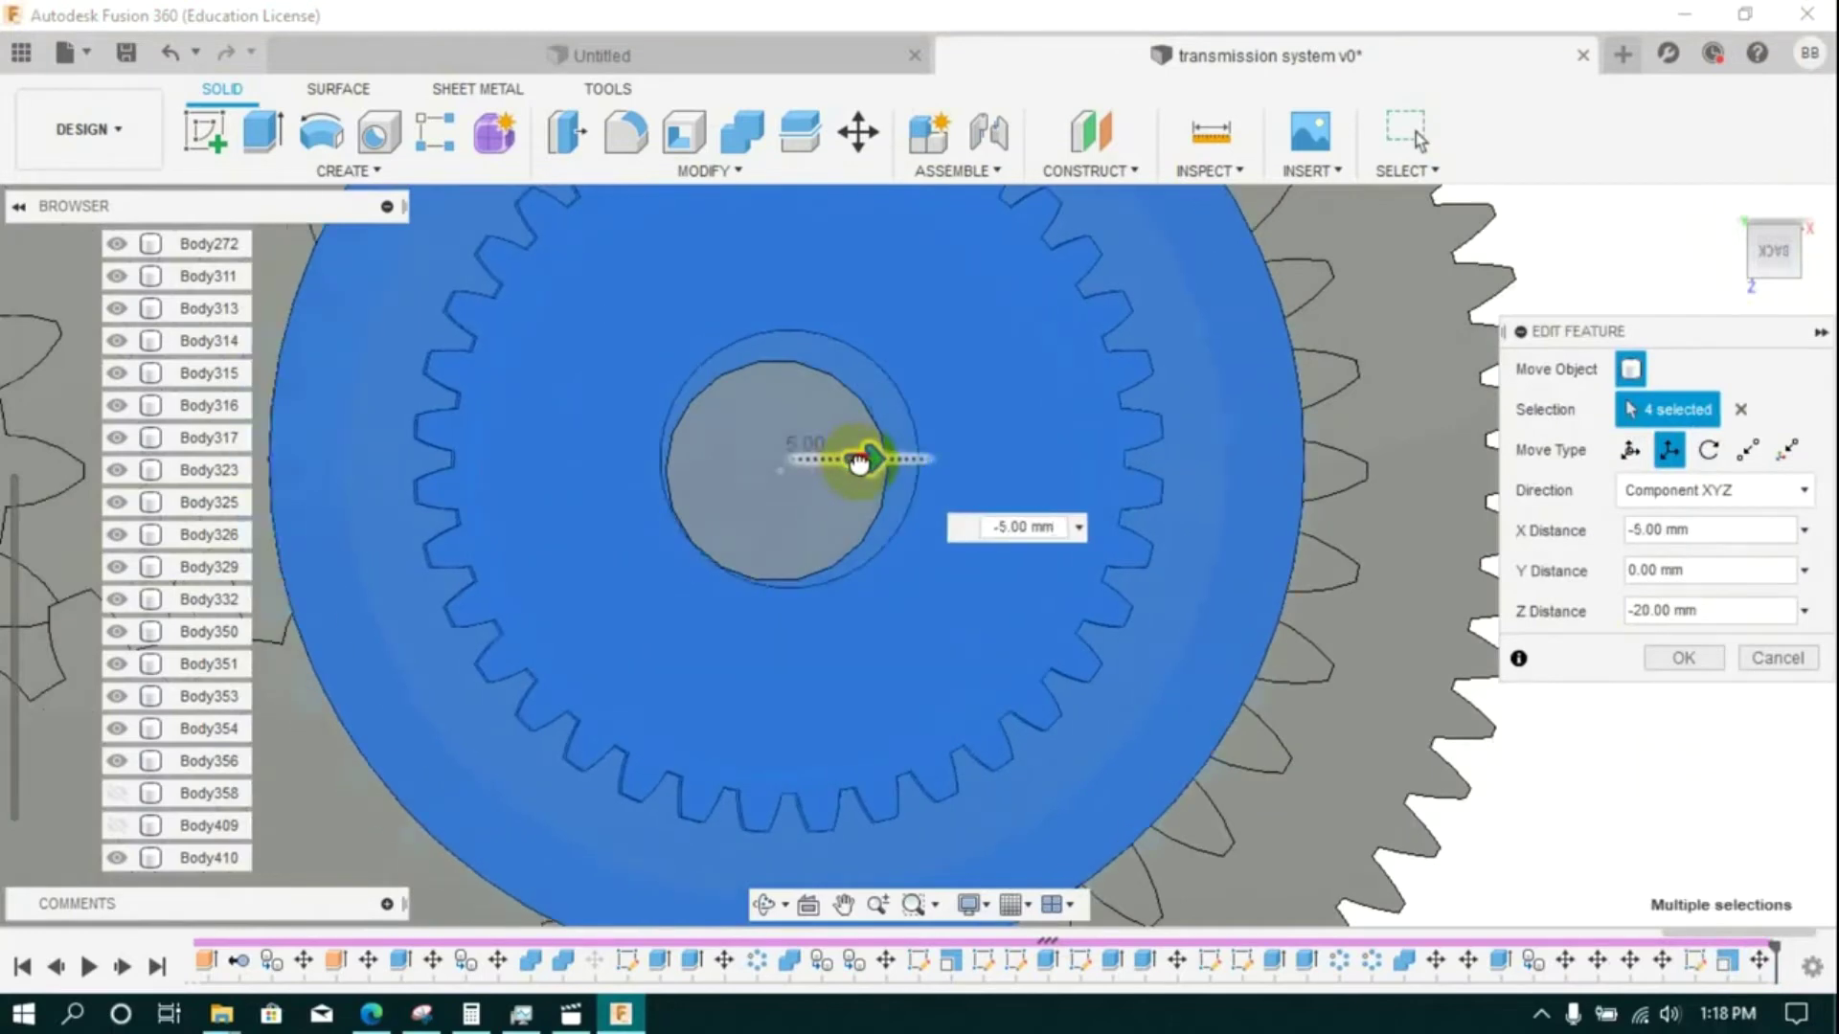
type("-7.5")
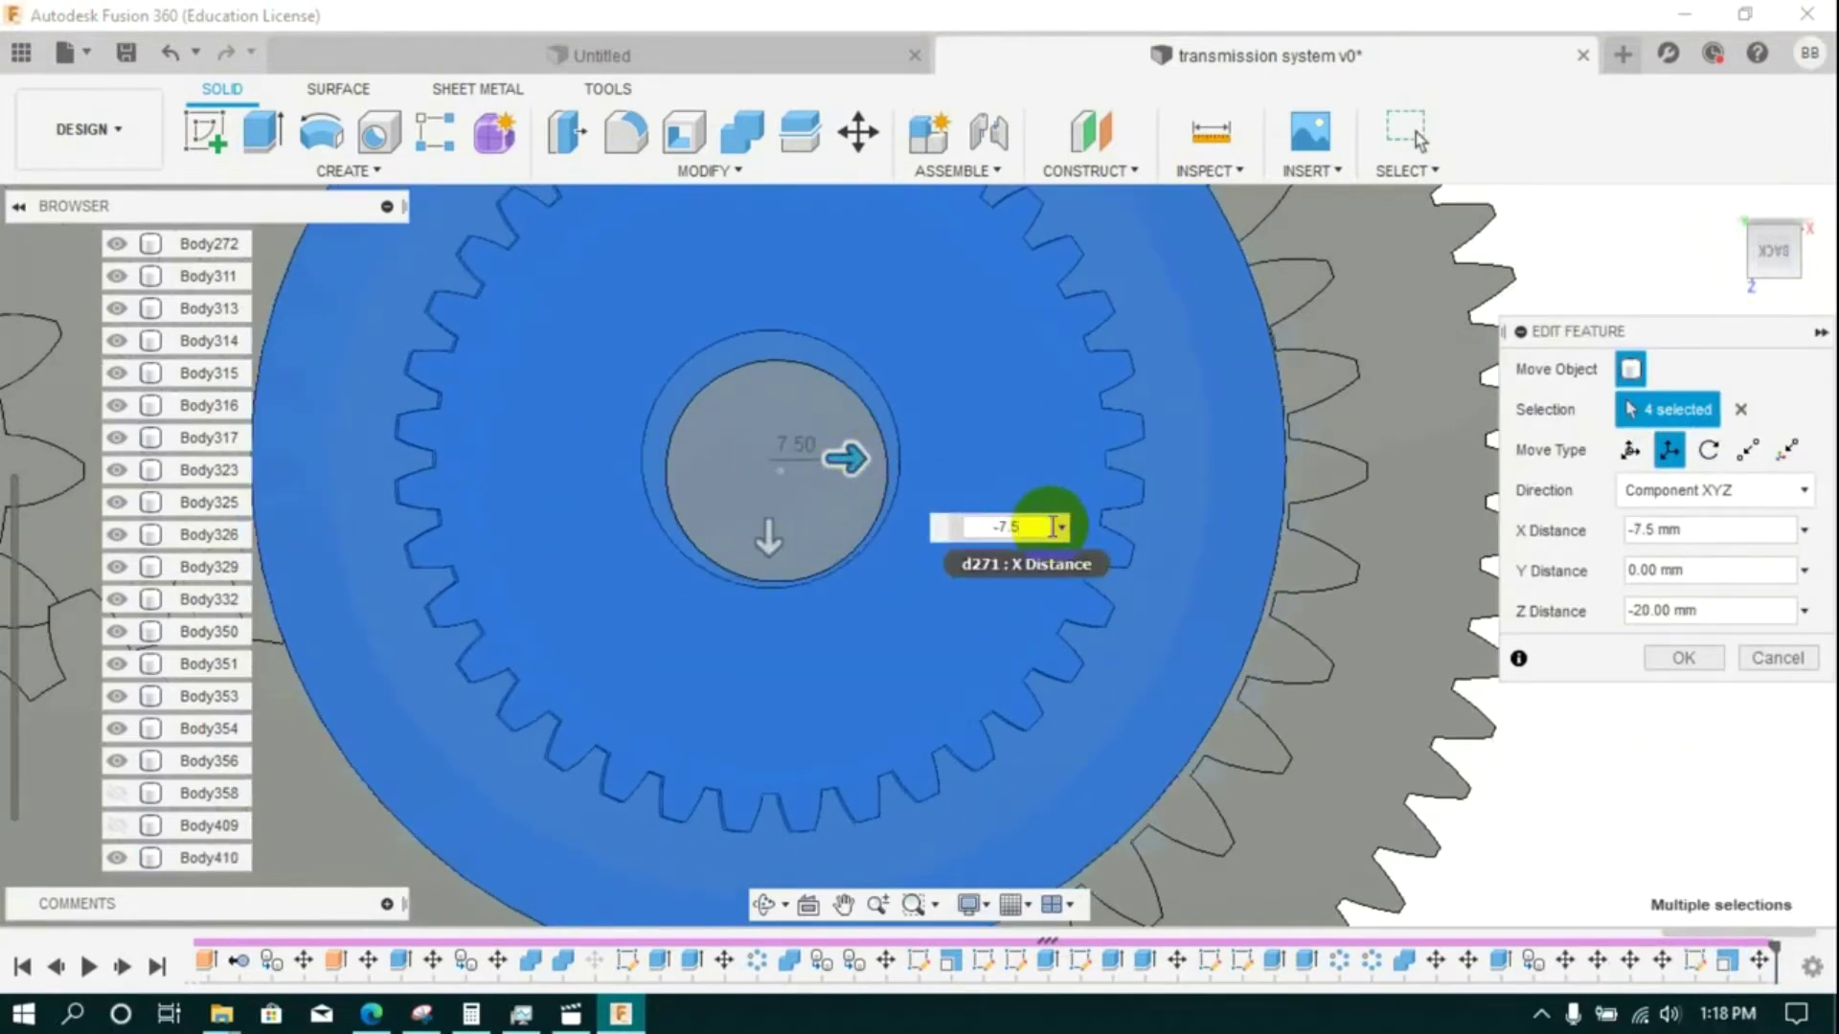
type("25")
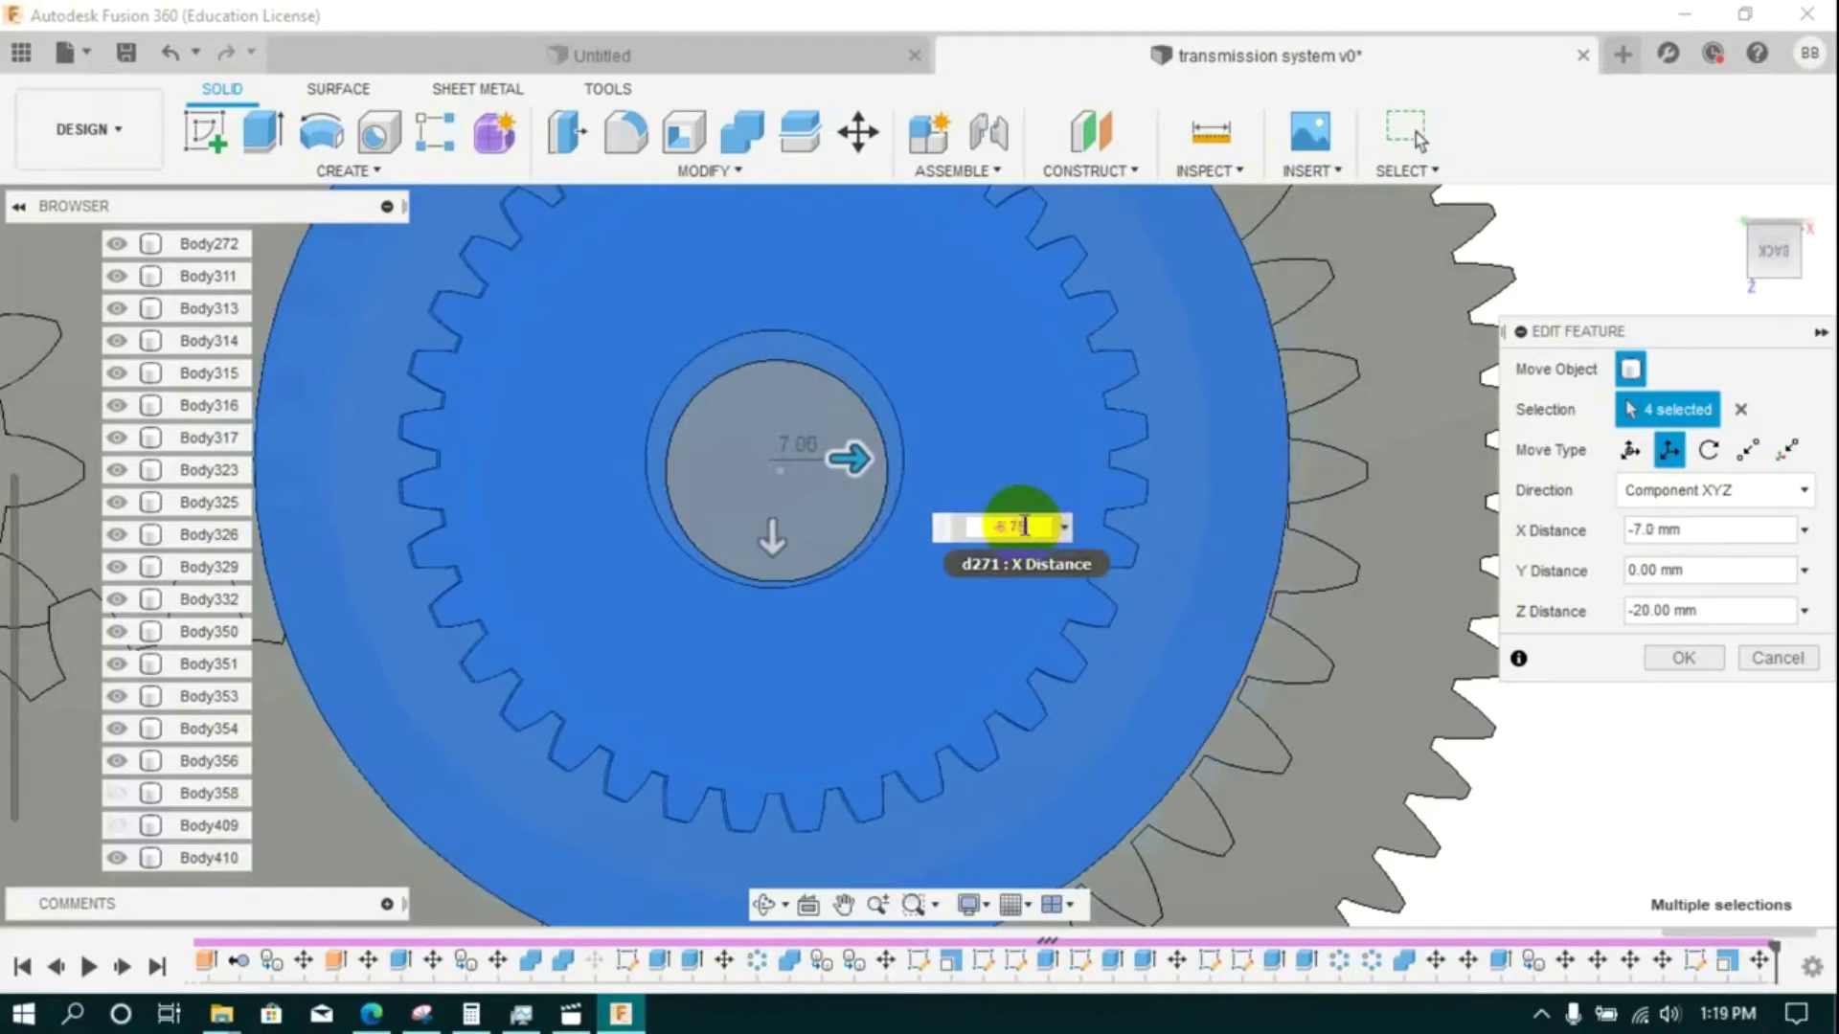
left_click(1722, 605)
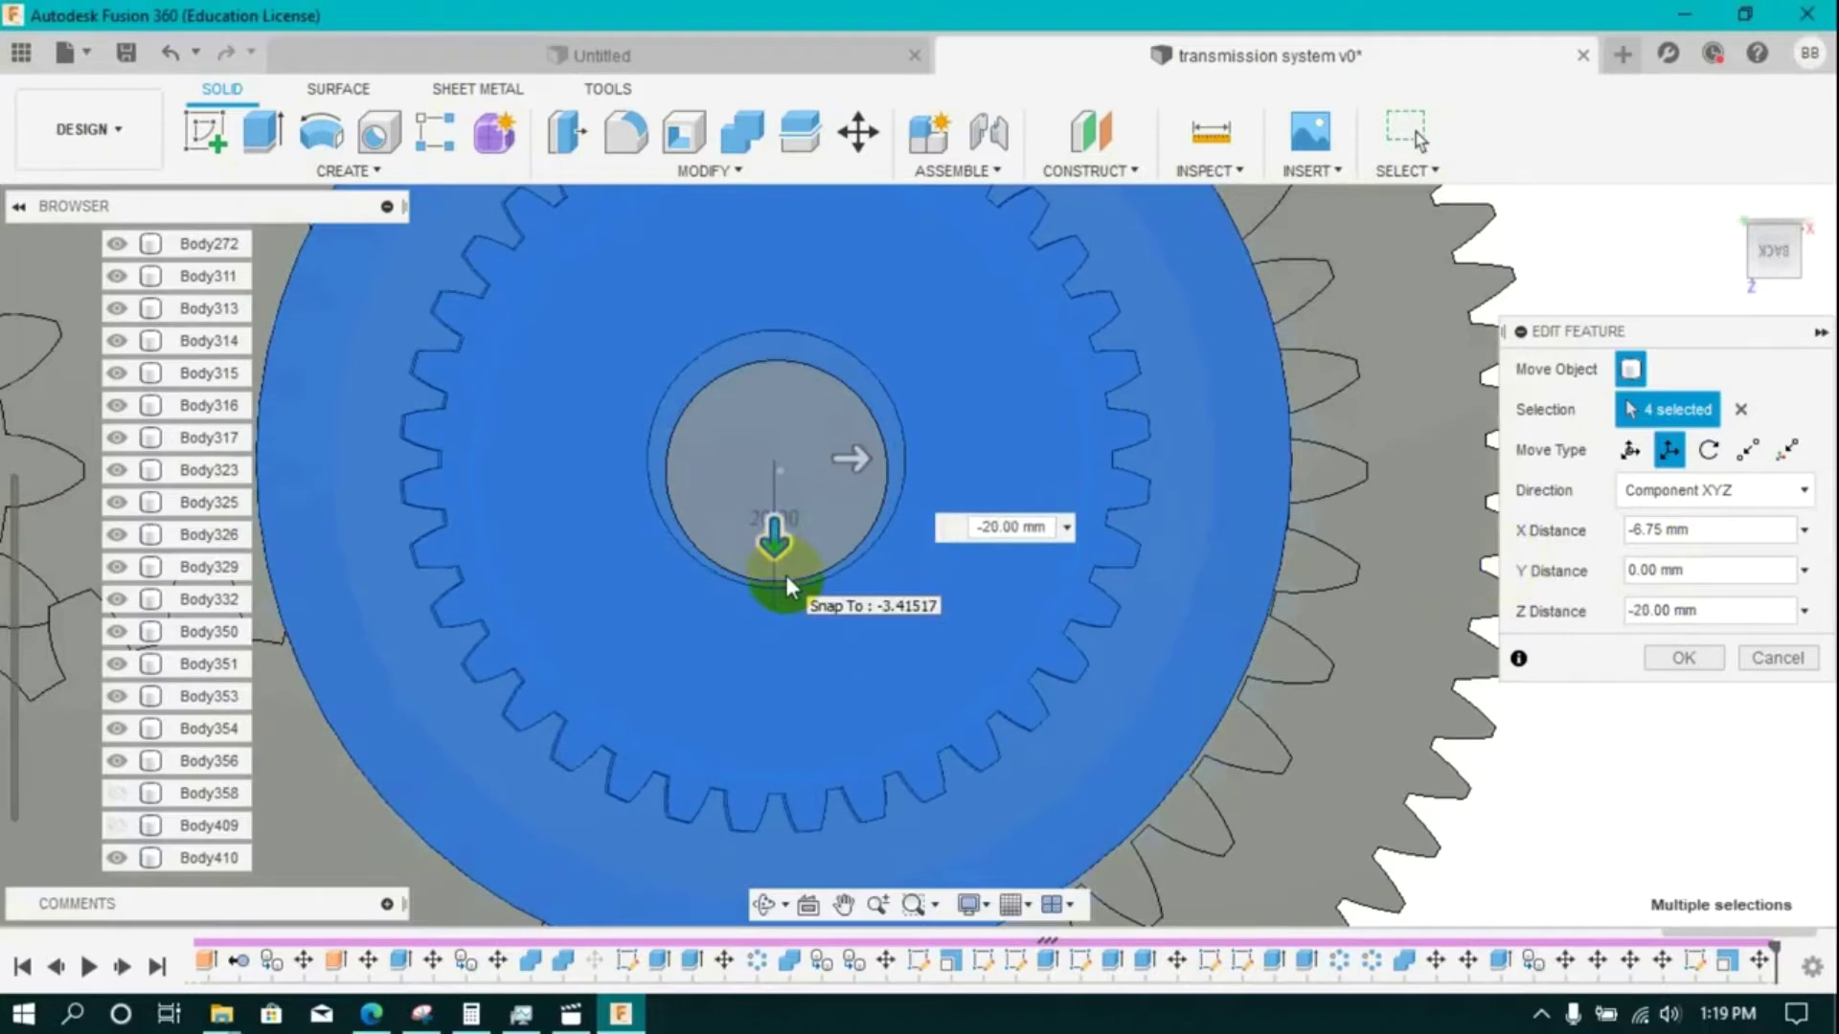
left_click(1724, 613)
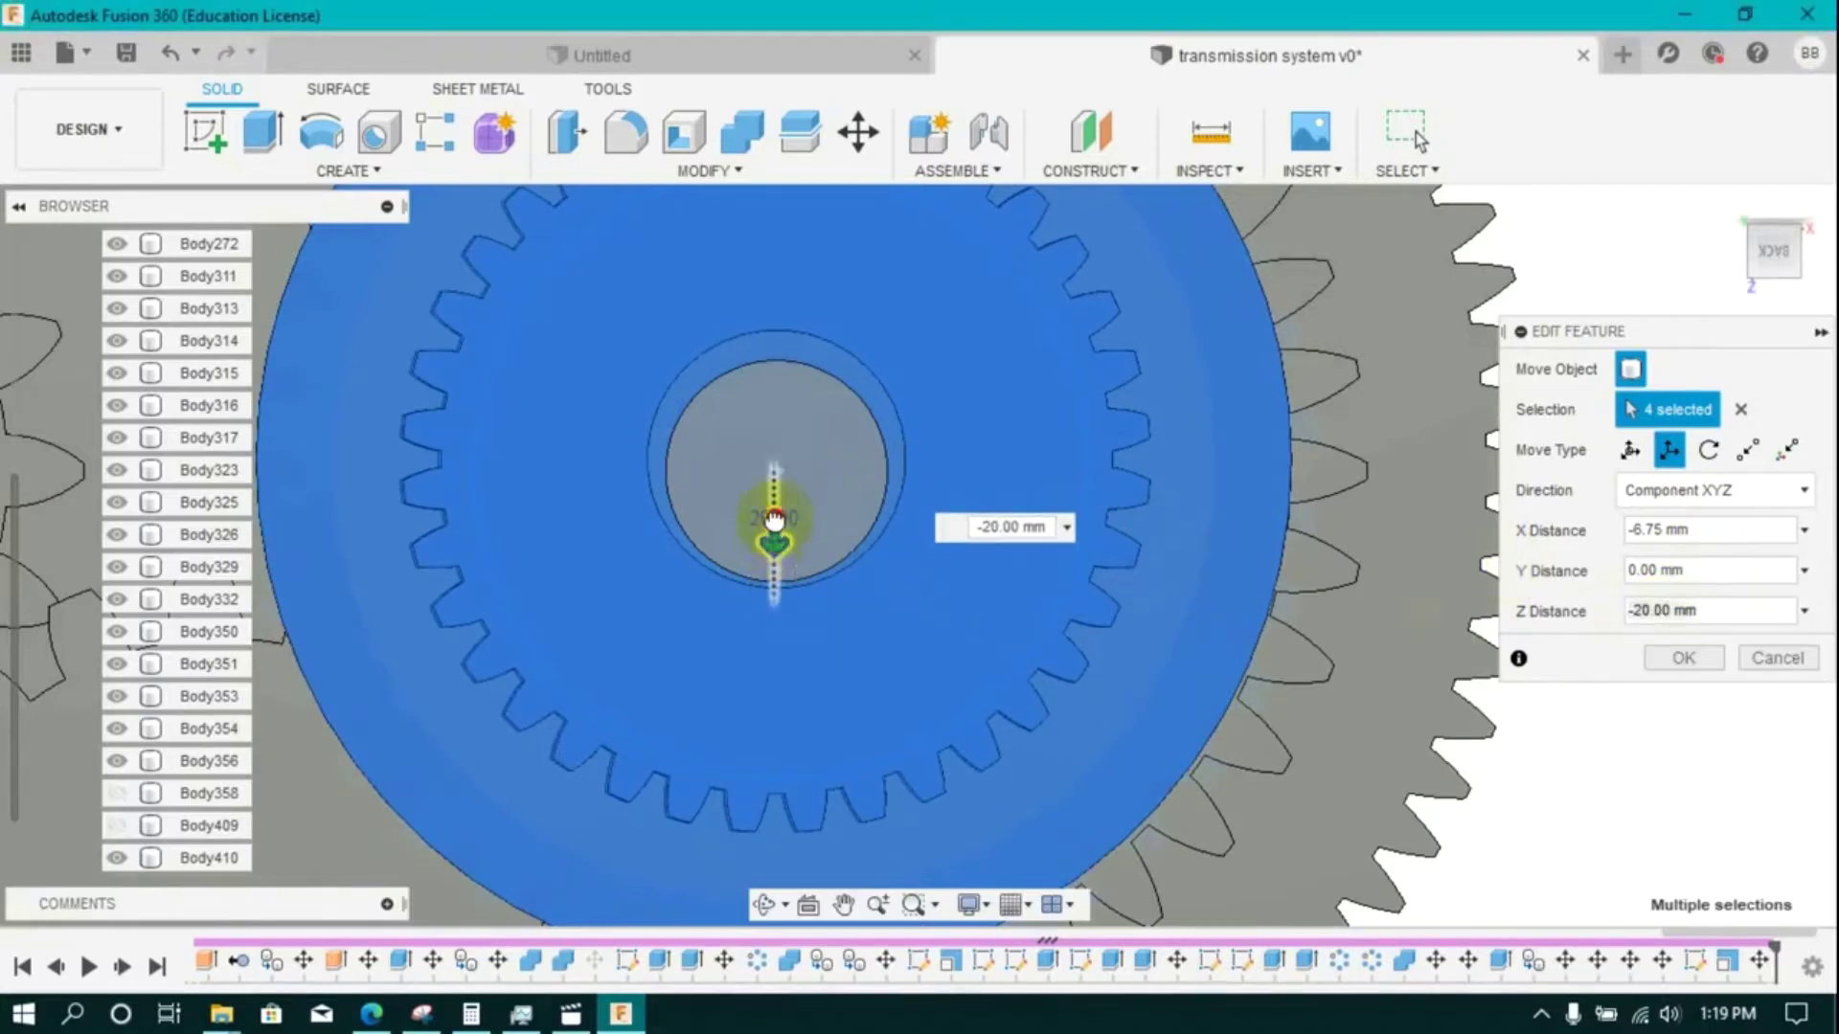
left_click_drag(772, 522, 772, 572)
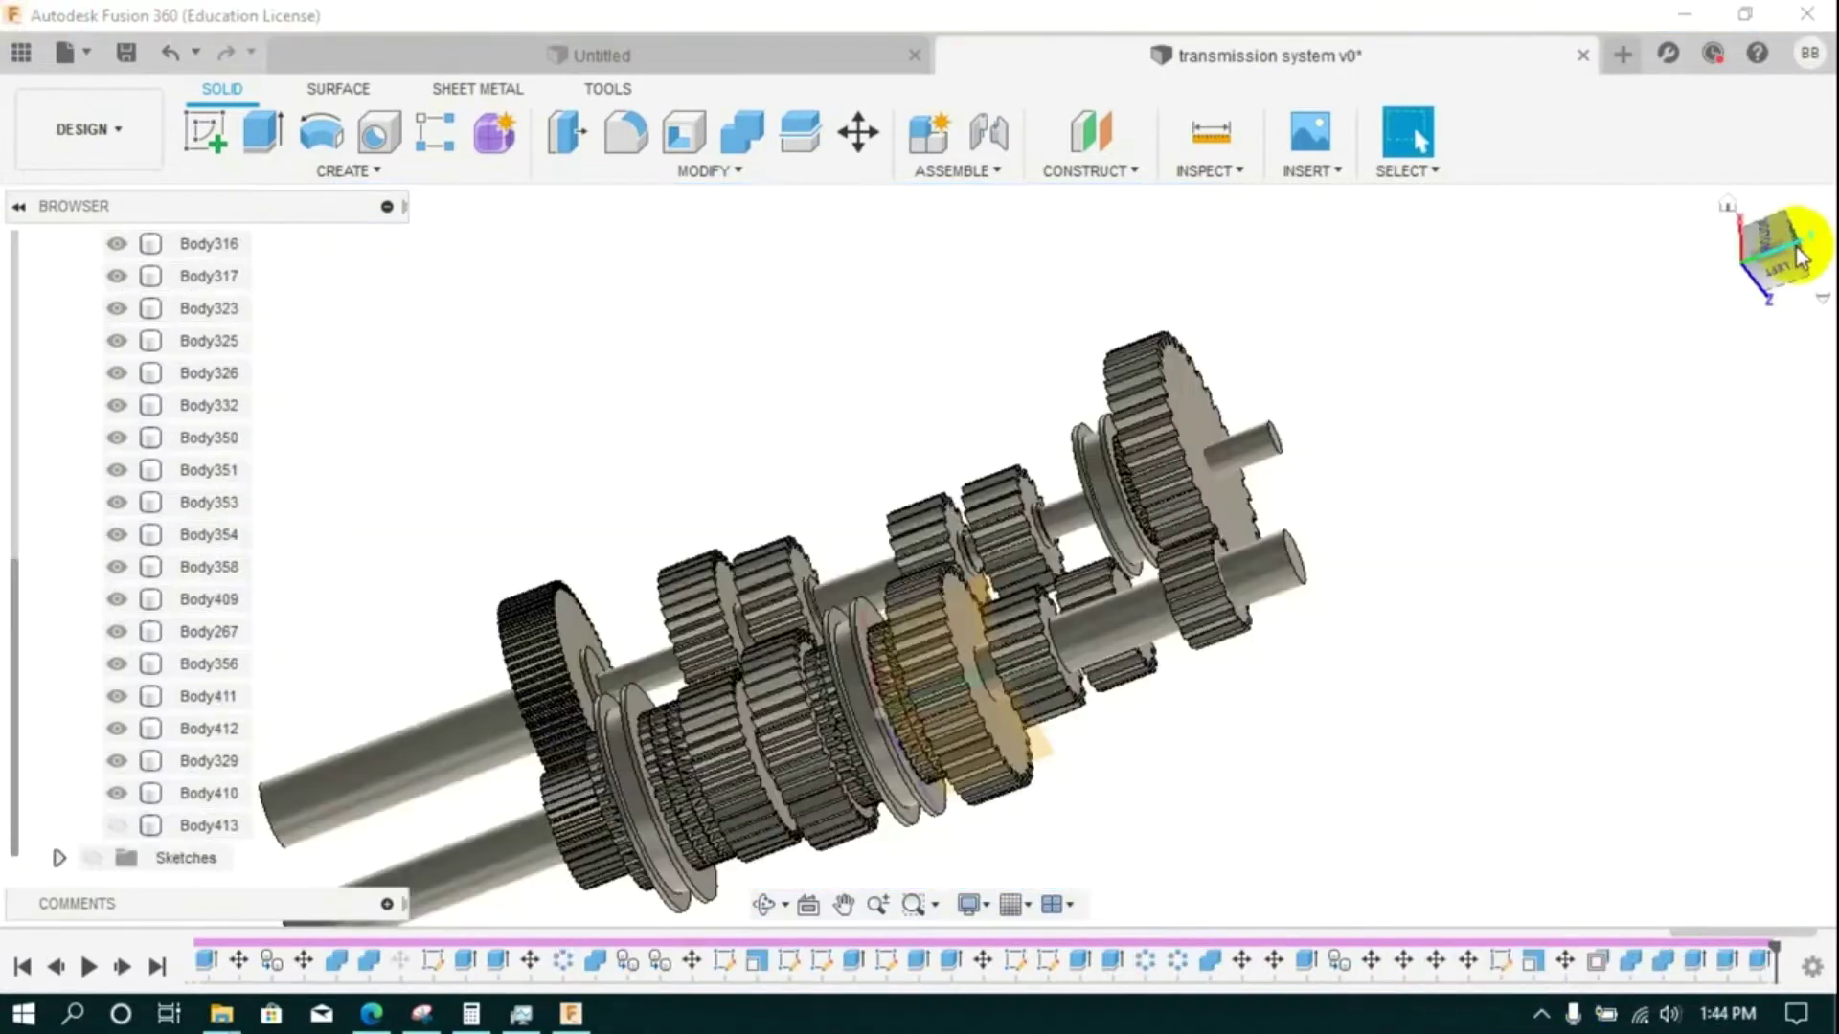
left_click_drag(1783, 251, 1744, 246)
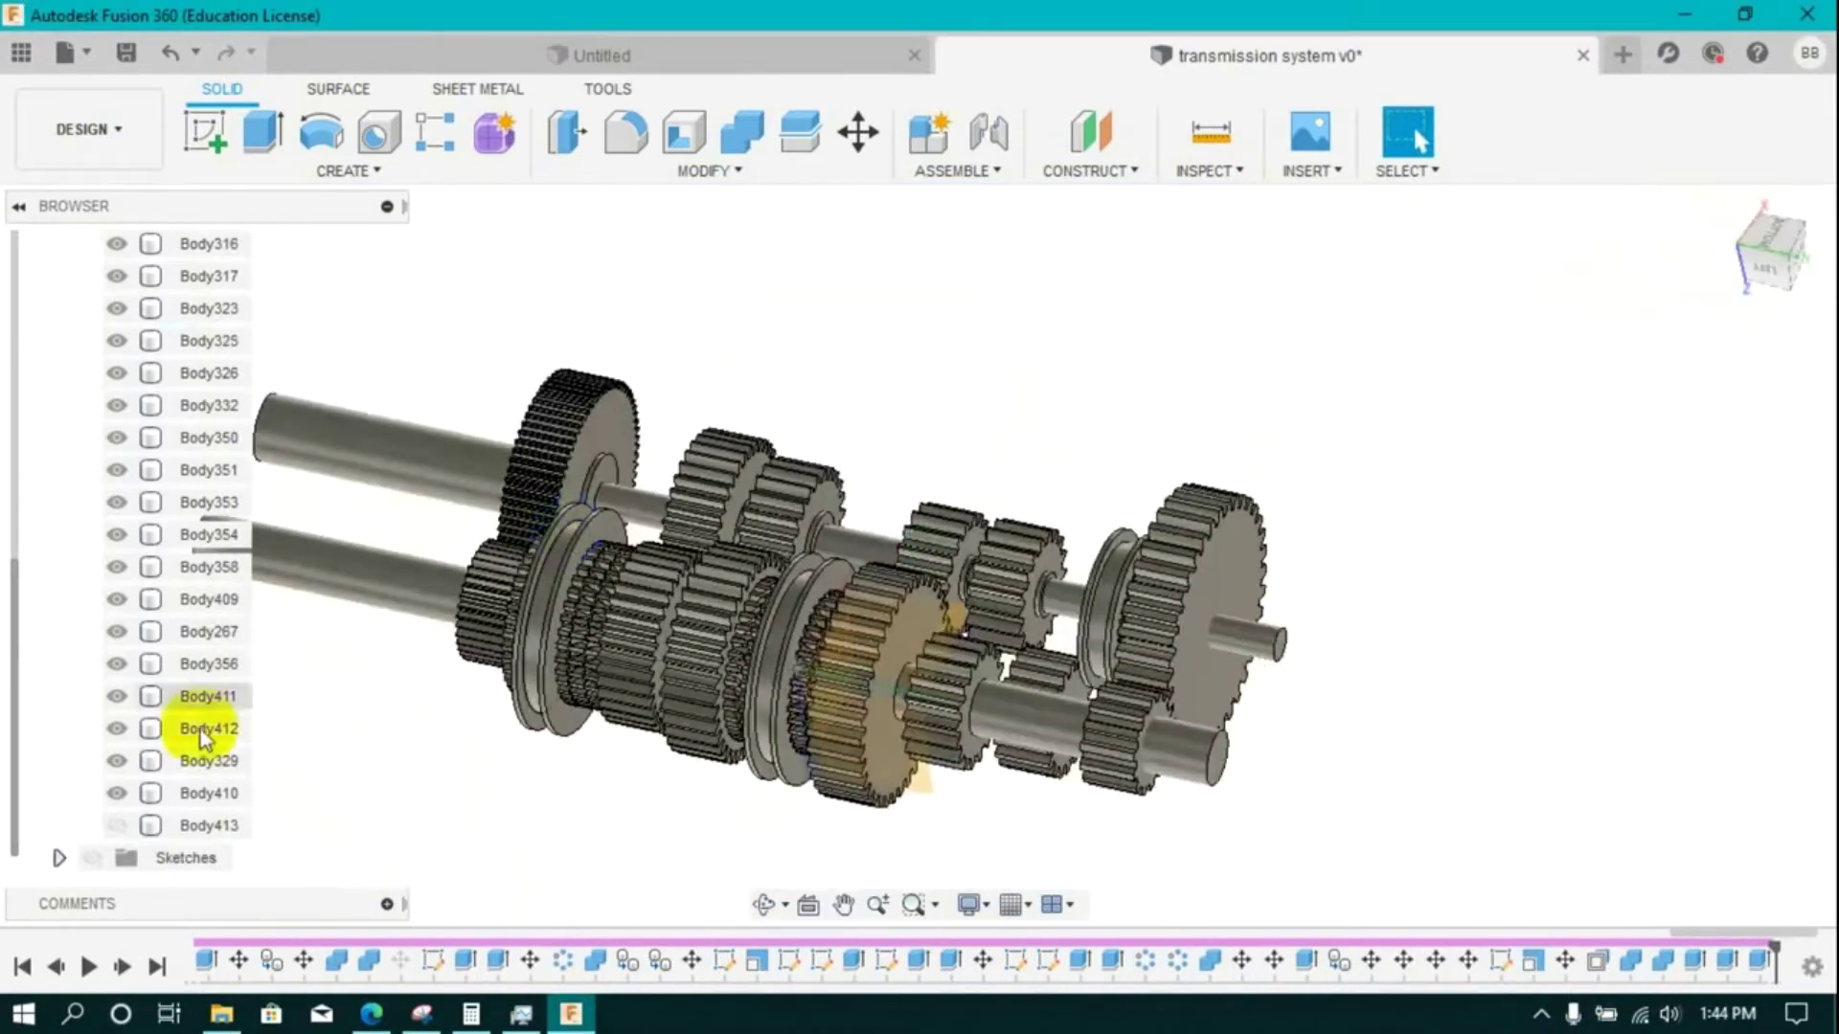
- Hide all the gear, ring, collar and shaft bodies, from Body270 through Body413
left_click(117, 793)
left_click(118, 762)
left_click(117, 729)
left_click(118, 632)
left_click(118, 599)
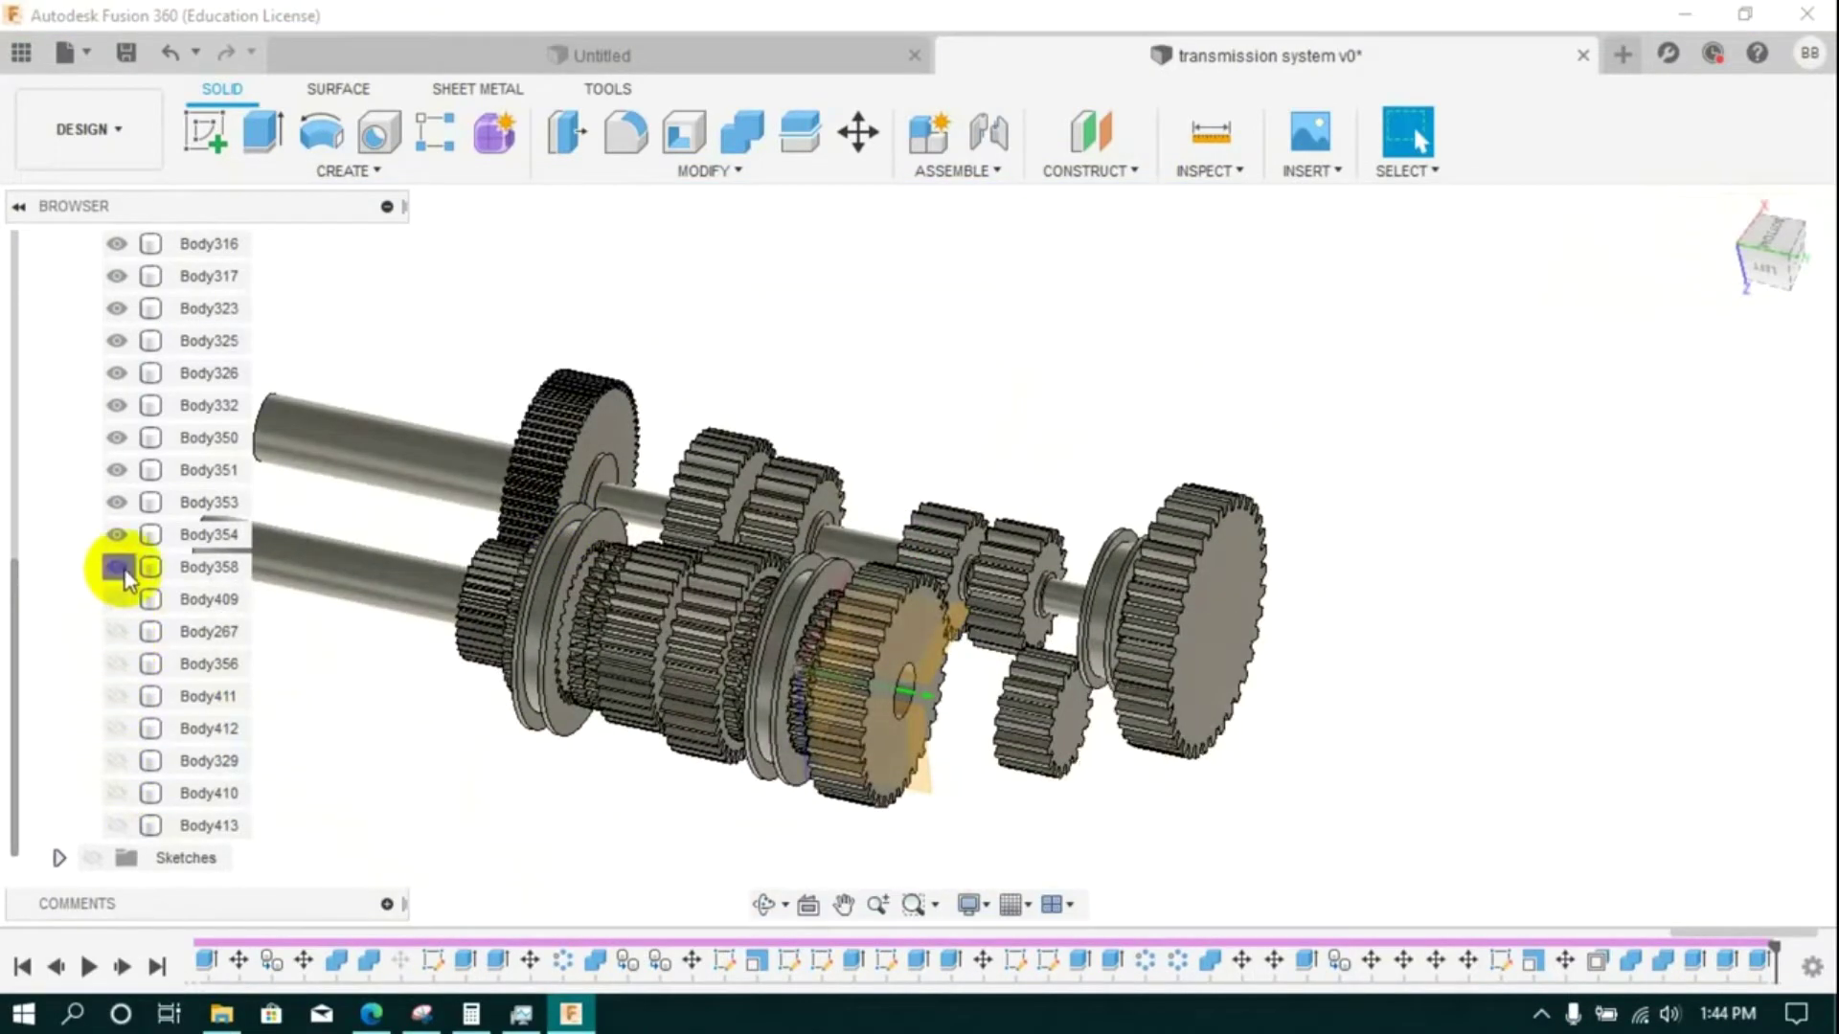
left_click(118, 568)
left_click(118, 535)
left_click(119, 244)
left_click(119, 277)
left_click(118, 309)
left_click(117, 408)
left_click(117, 438)
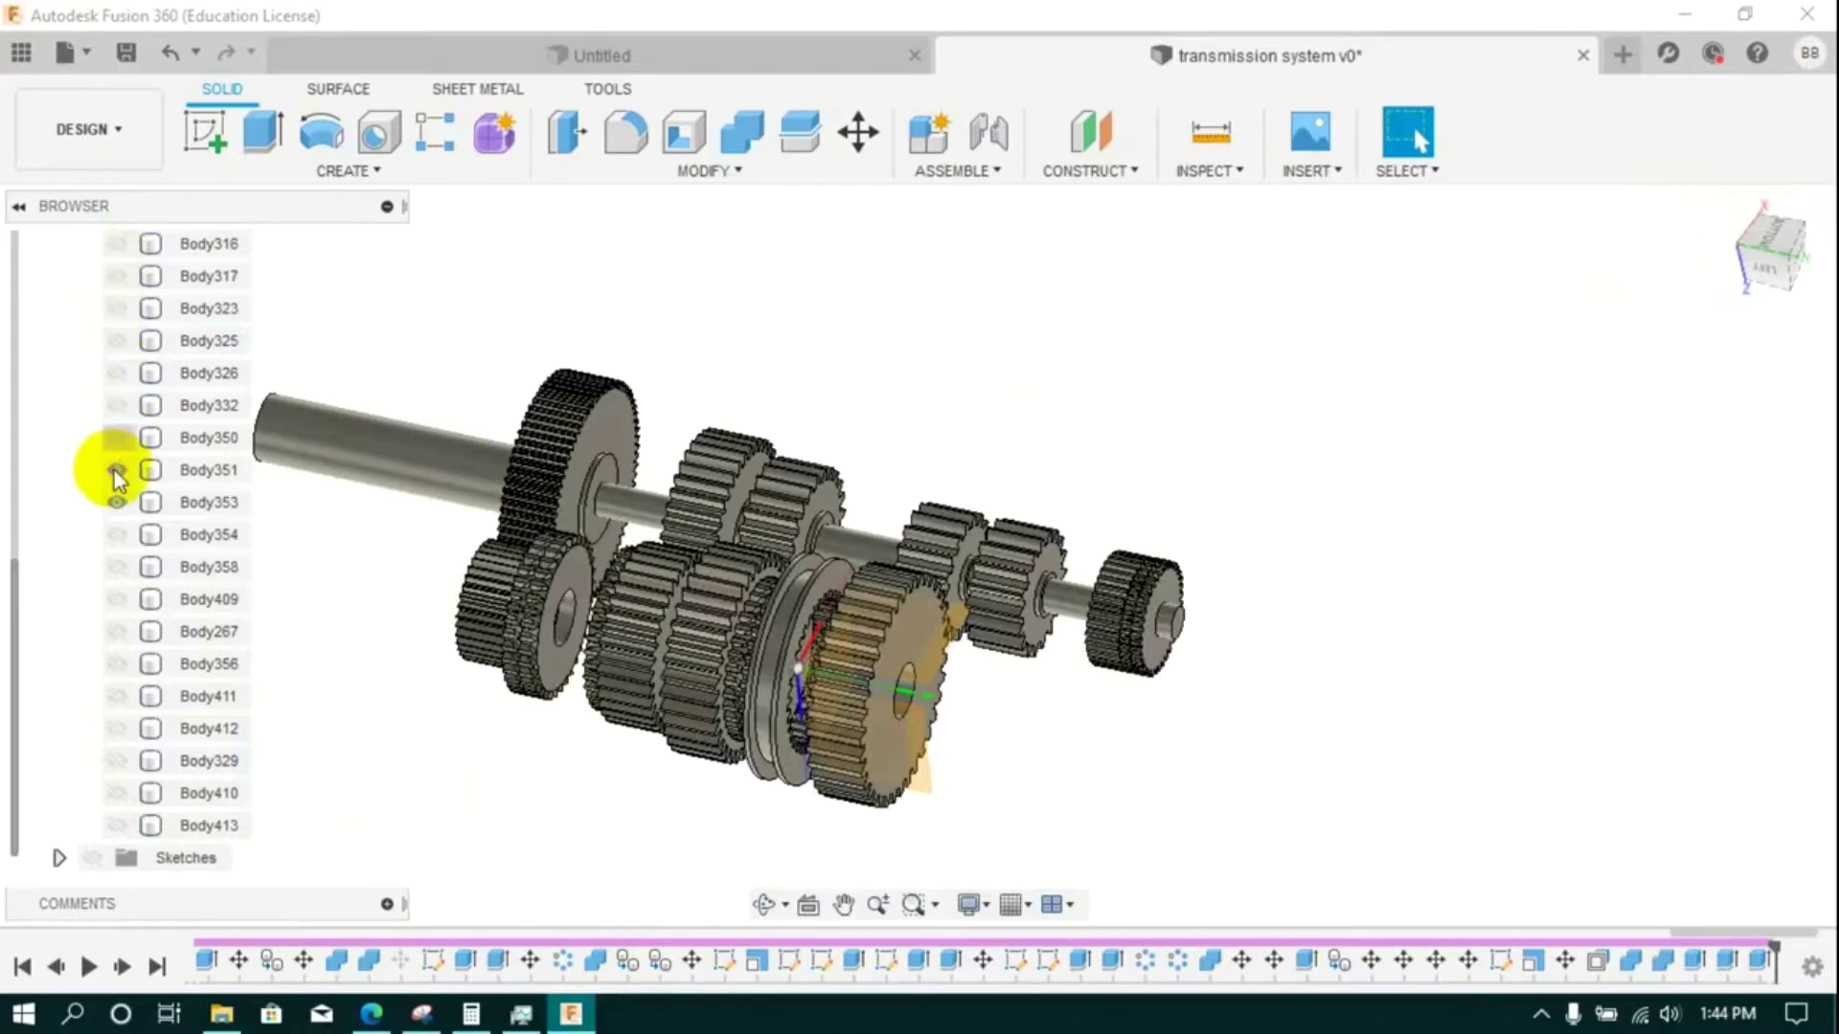
left_click(116, 470)
left_click(117, 502)
scroll(153, 506, "up", 5)
left_click(114, 406)
left_click(117, 439)
left_click(117, 471)
left_click(117, 503)
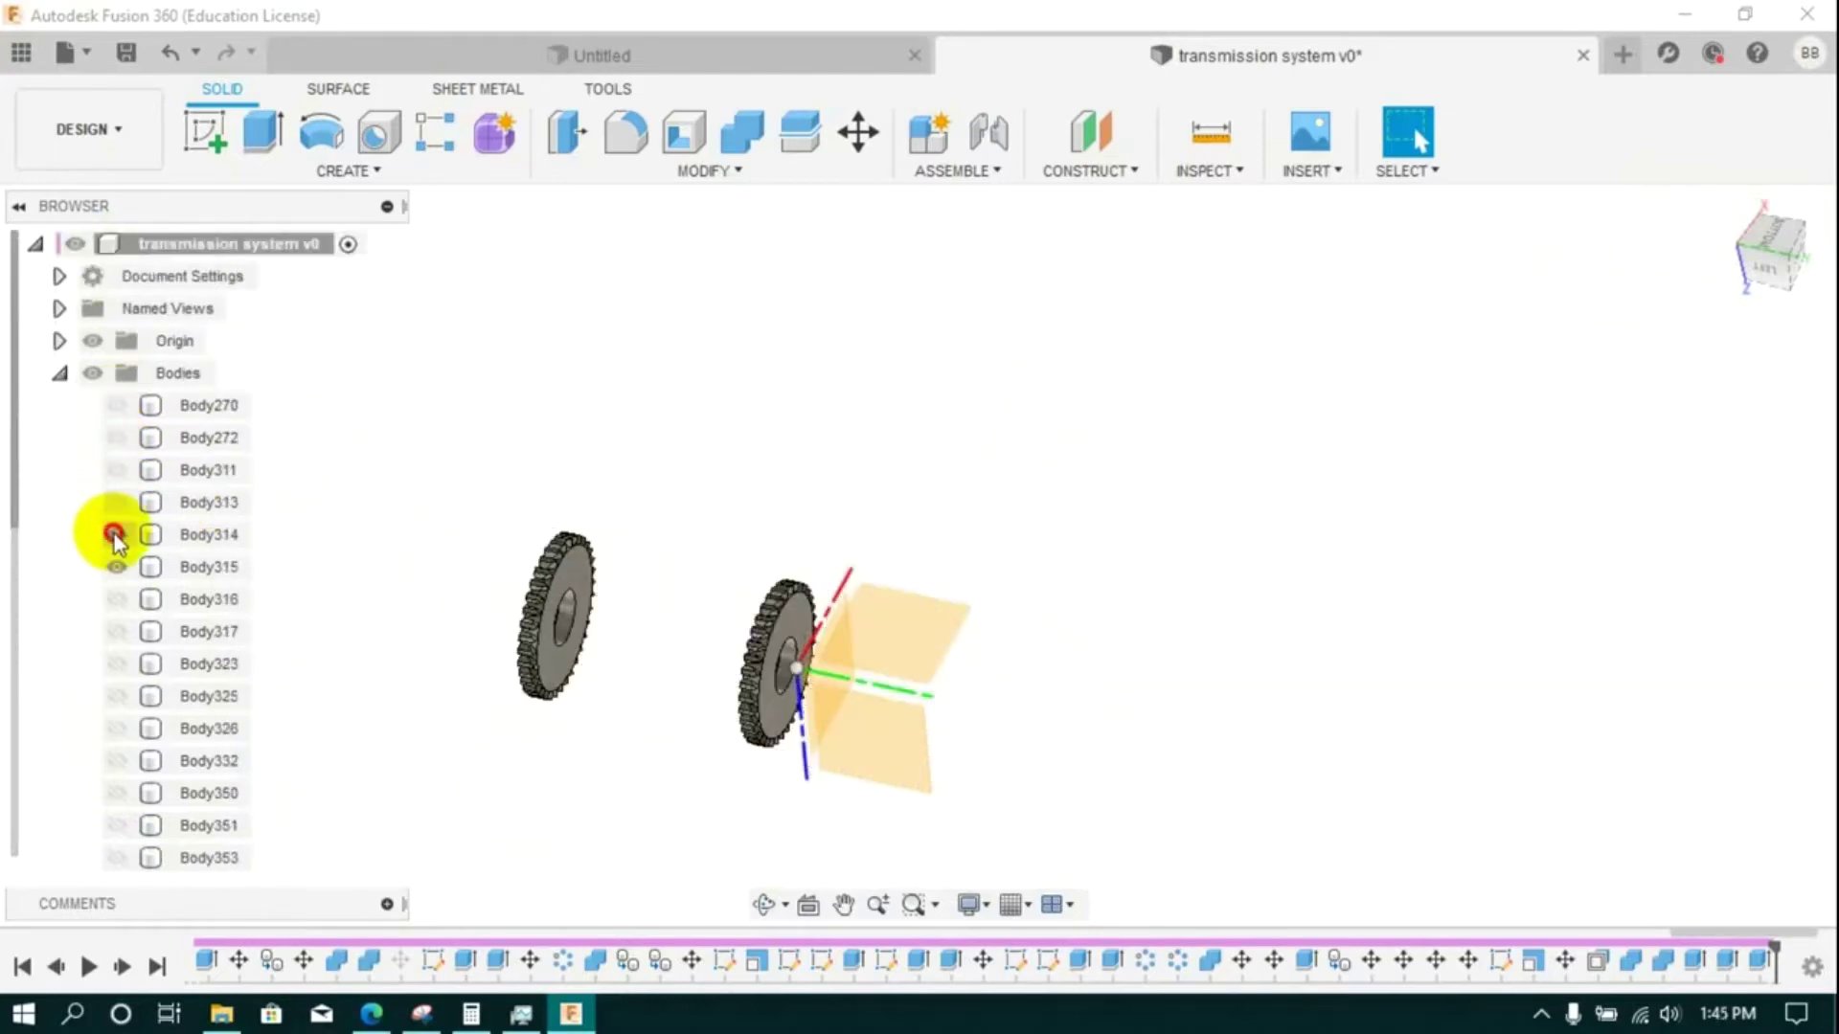
left_click(116, 536)
left_click(116, 567)
- Show only Body410 and Body413, and try joining the thinner shaft's end segment Body413 to Body410 with Combine
scroll(136, 526, "down", 5)
left_click(117, 827)
left_click(117, 797)
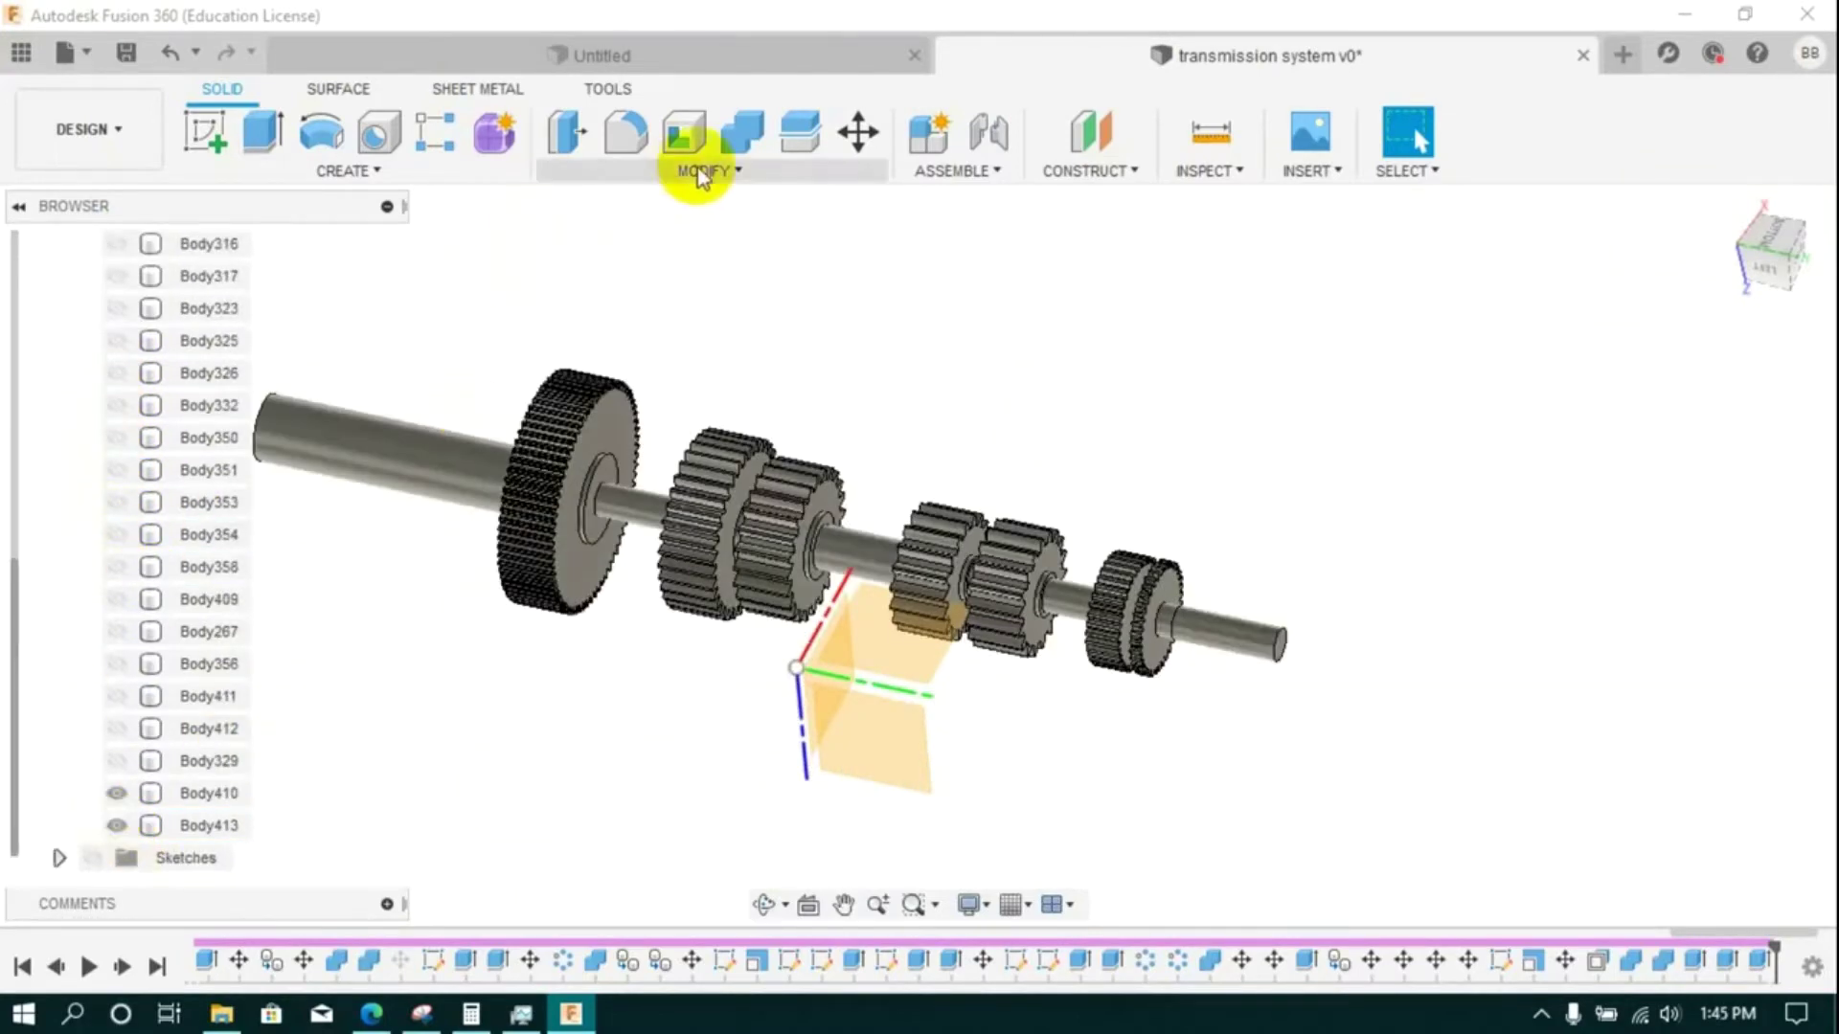
left_click(743, 137)
left_click(1156, 616)
left_click(1200, 633)
left_click(1683, 577)
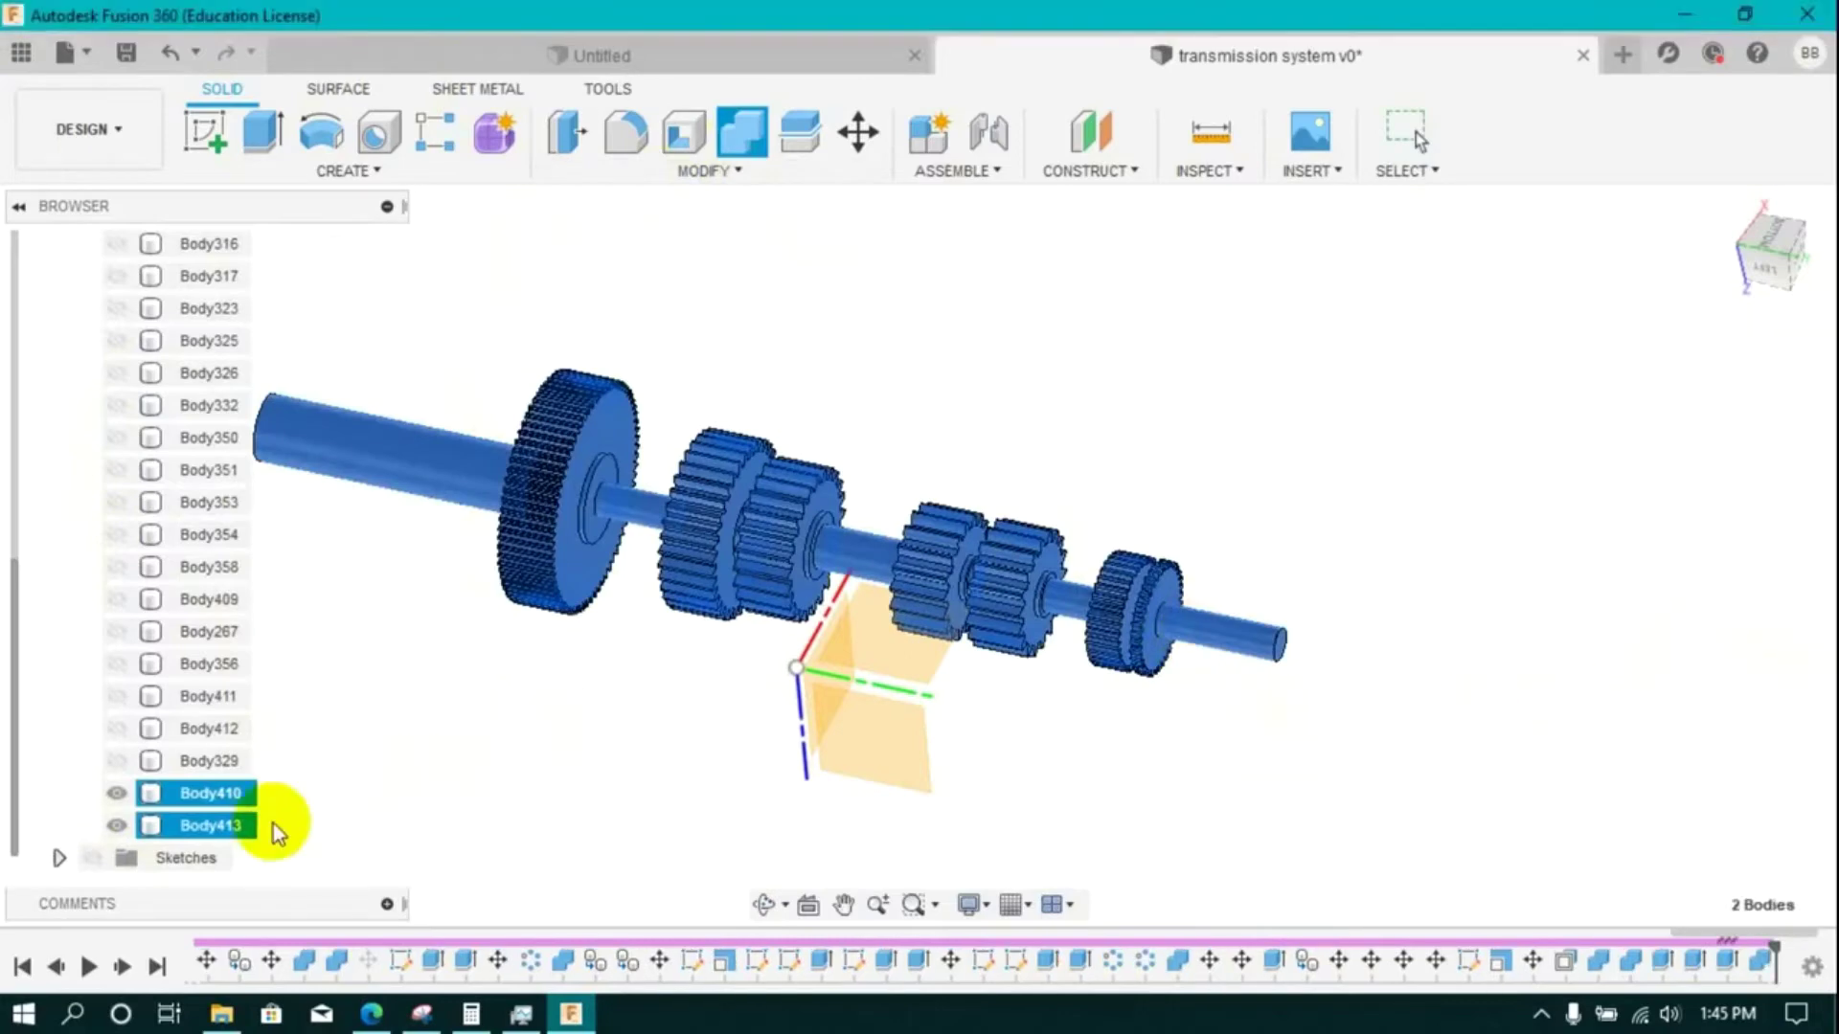
- Show Body412, Body329 and Body410, and try joining shaft segment Body412 to Body410 with Combine
left_click(116, 826)
left_click(117, 793)
left_click(117, 760)
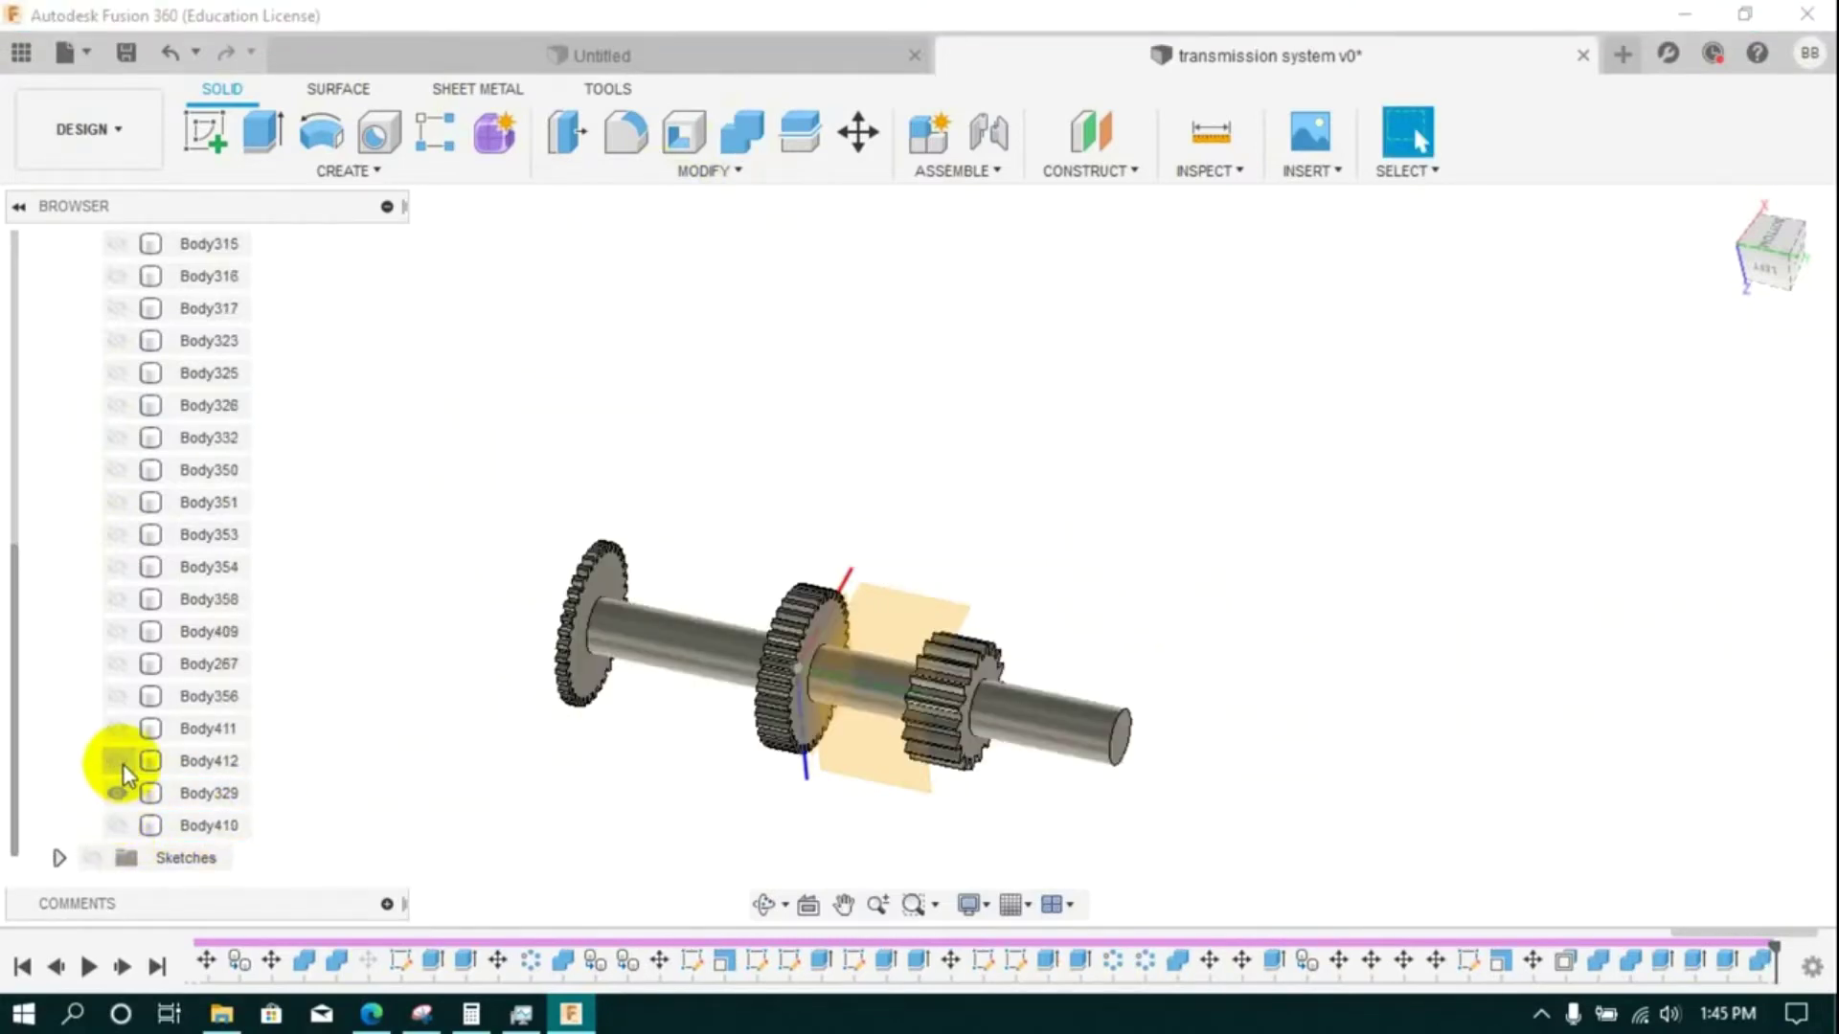
left_click(117, 826)
left_click(117, 825)
left_click(117, 826)
left_click(1178, 396)
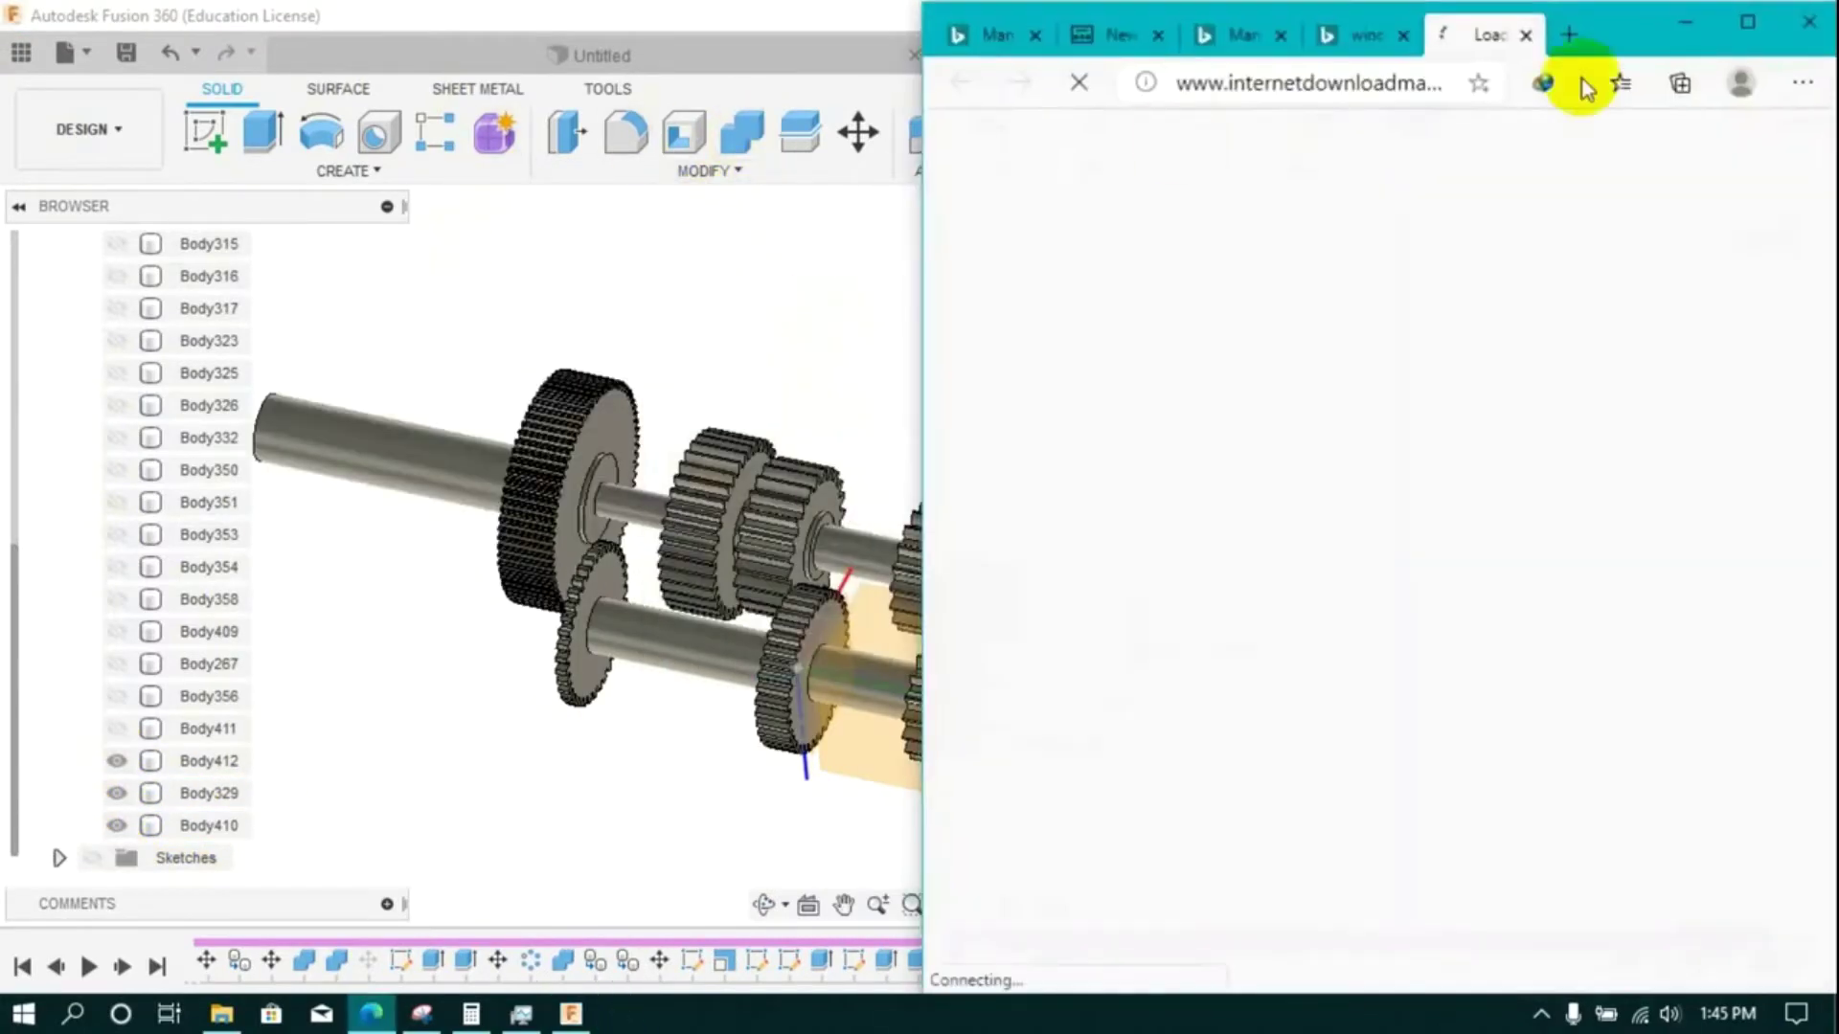
left_click(742, 137)
left_click(1255, 666)
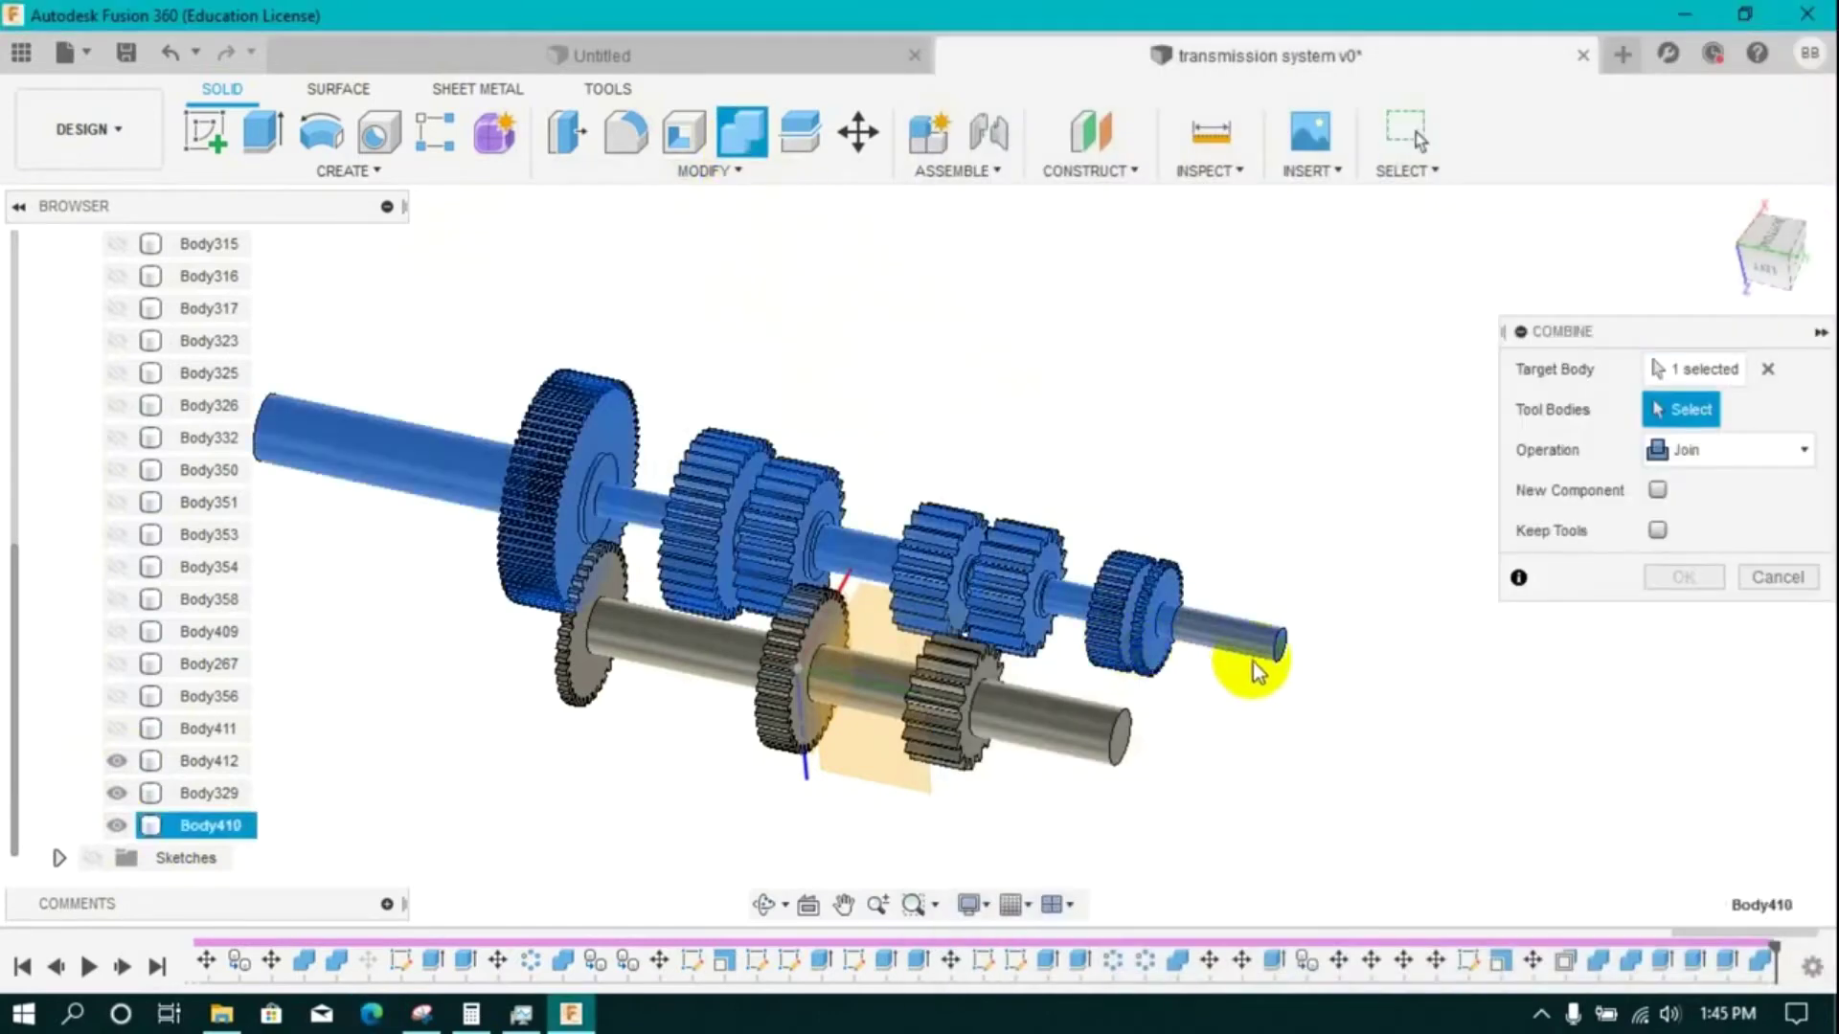
left_click(1671, 581)
- Show shaft segment Body411 and try joining it to the thicker shaft Body329 with Combine
left_click(117, 826)
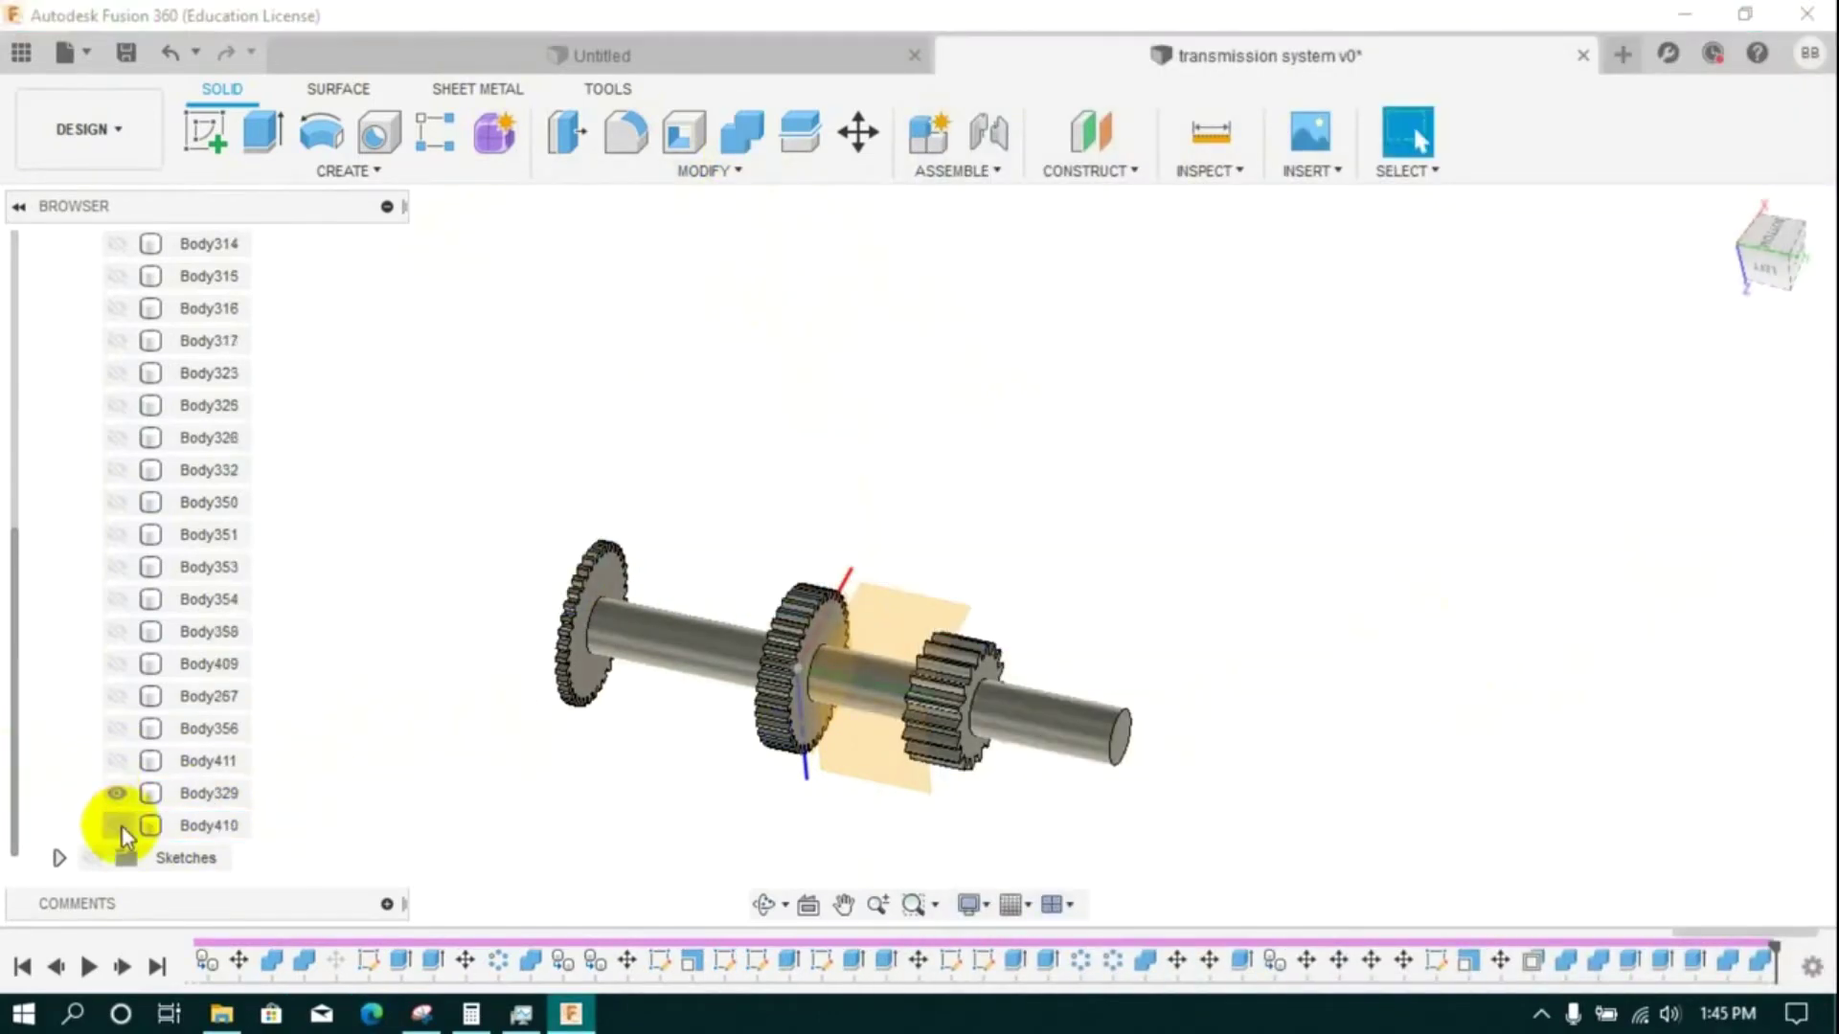
left_click(117, 826)
left_click(114, 761)
left_click(742, 137)
left_click(989, 692)
left_click(1170, 754)
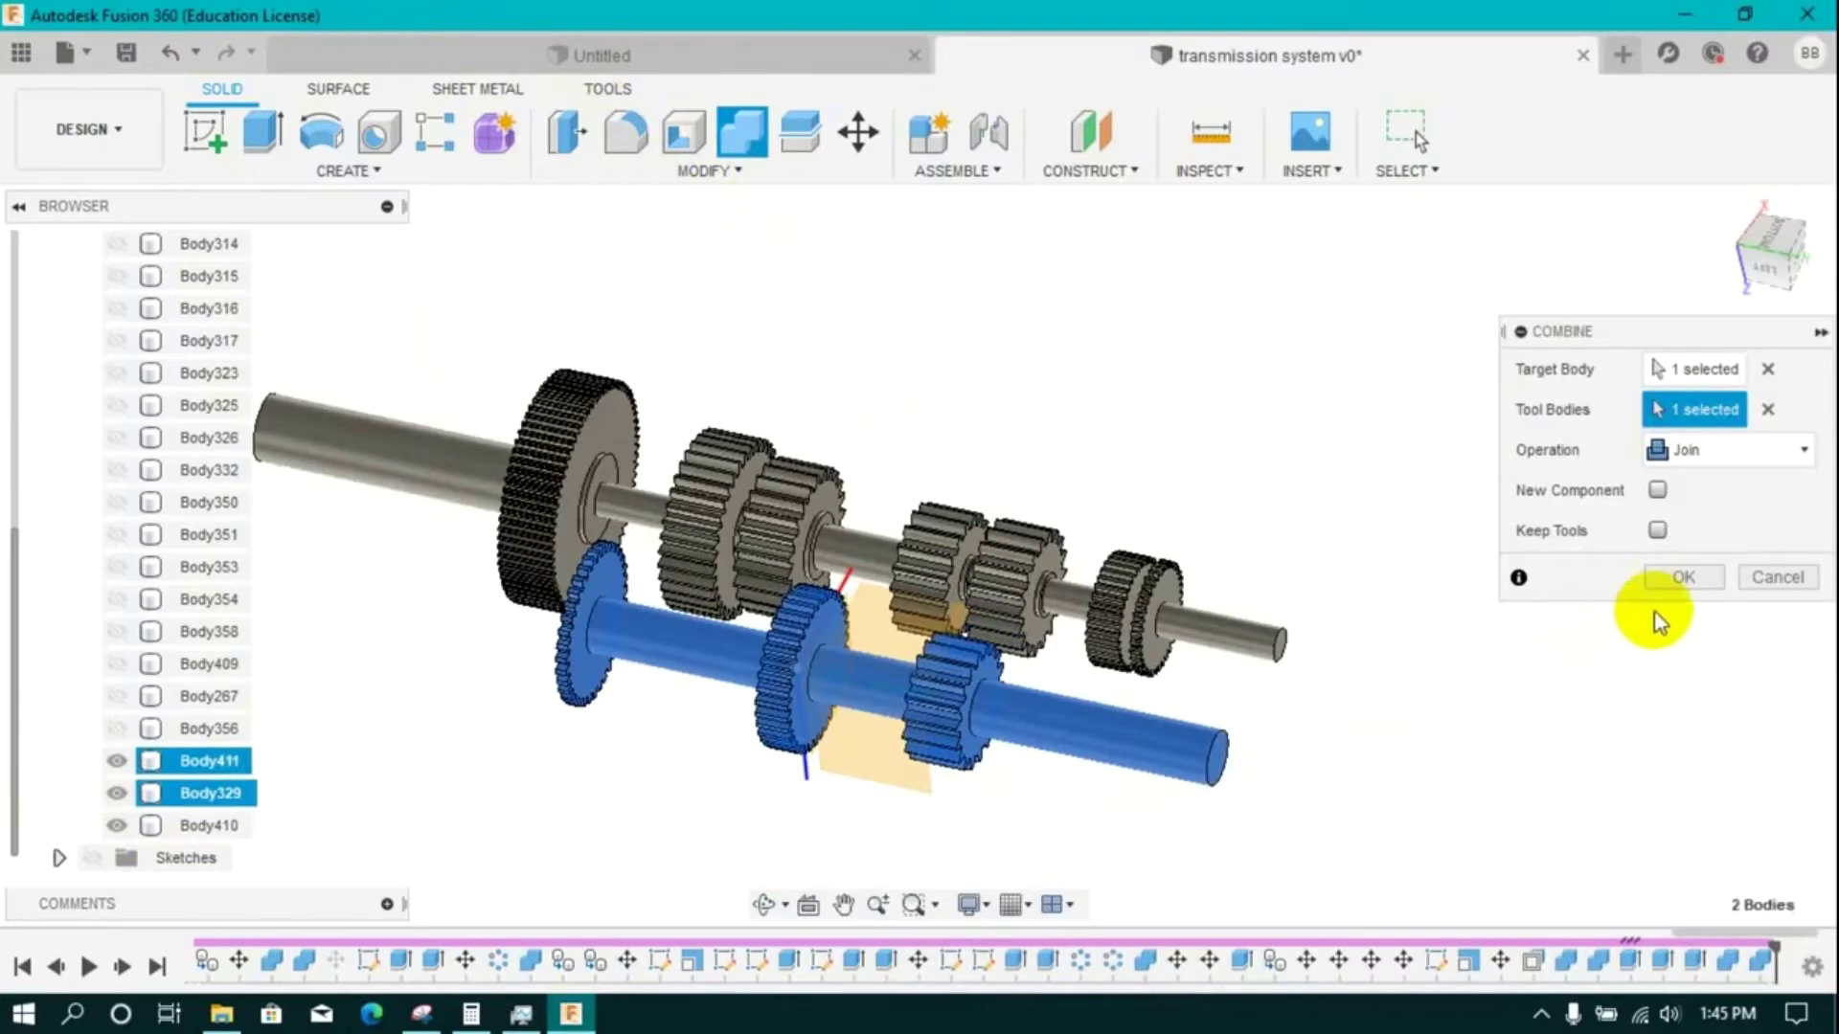
left_click(1678, 578)
- Show and hide Body356, Body329 and Body410 in turn to examine which parts each body contains
left_click(118, 793)
left_click(117, 762)
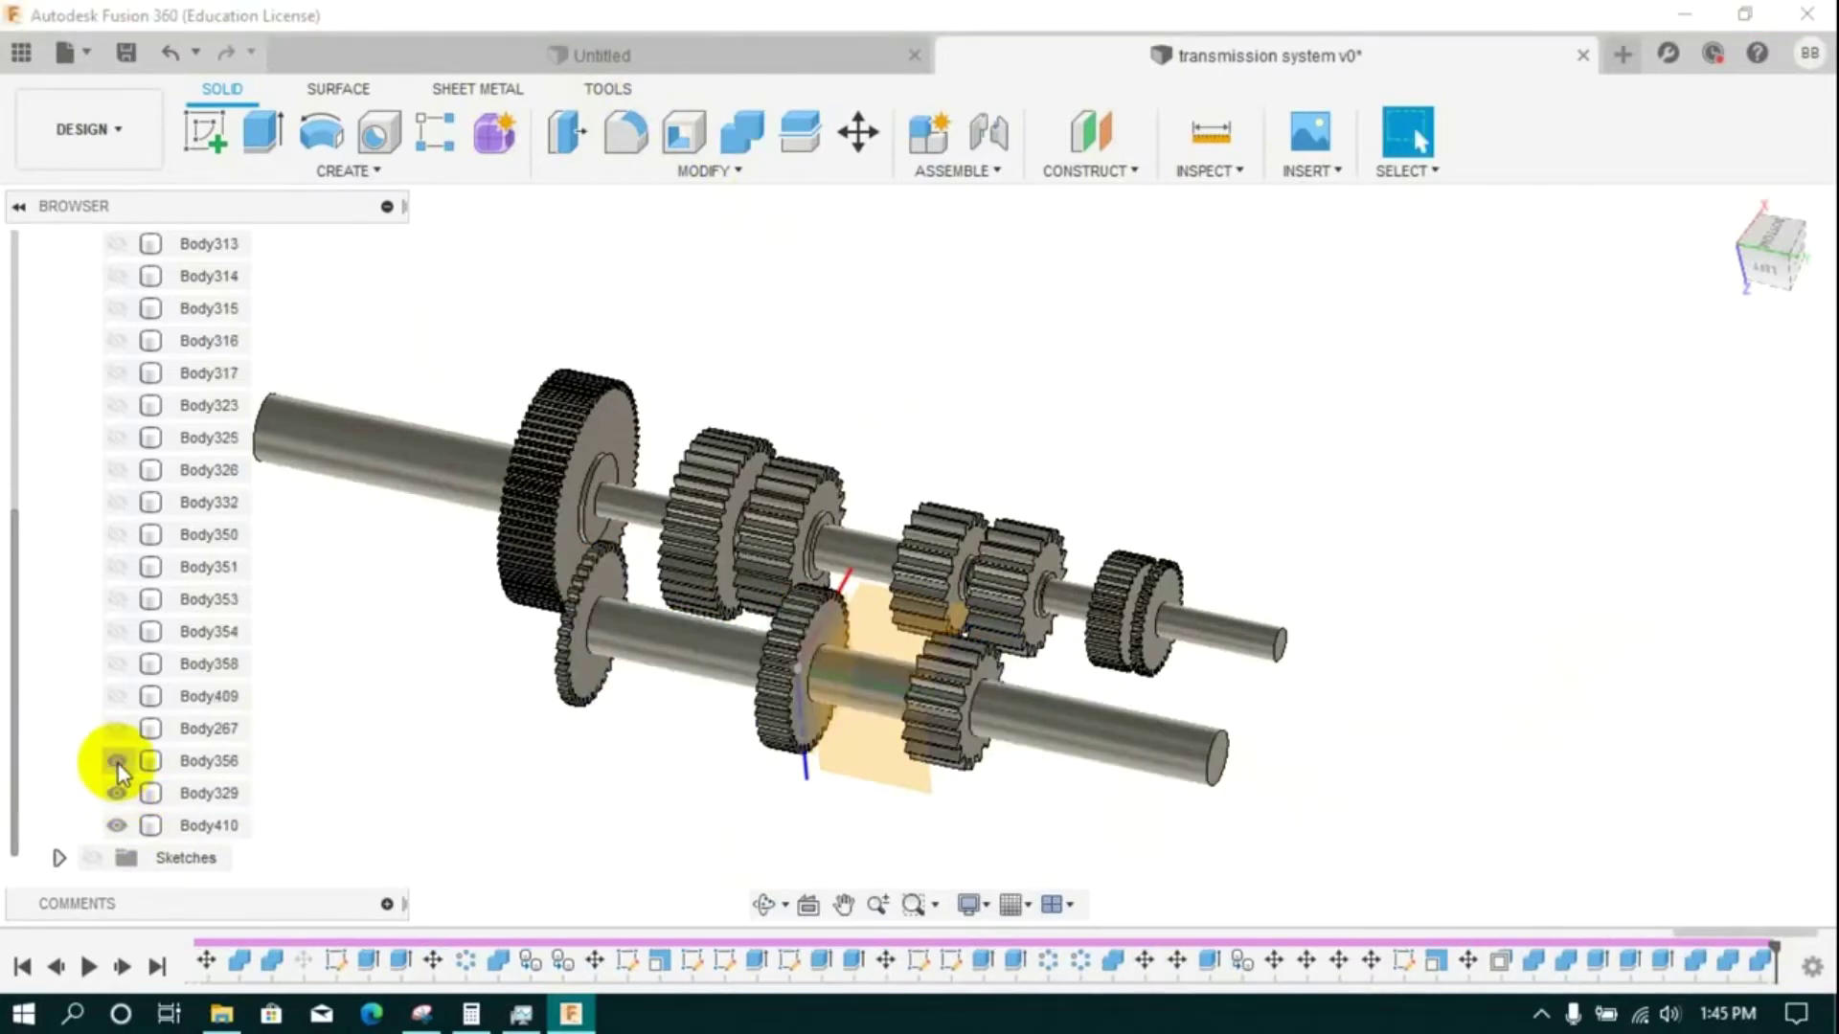
left_click(118, 765)
left_click(117, 825)
left_click(120, 762)
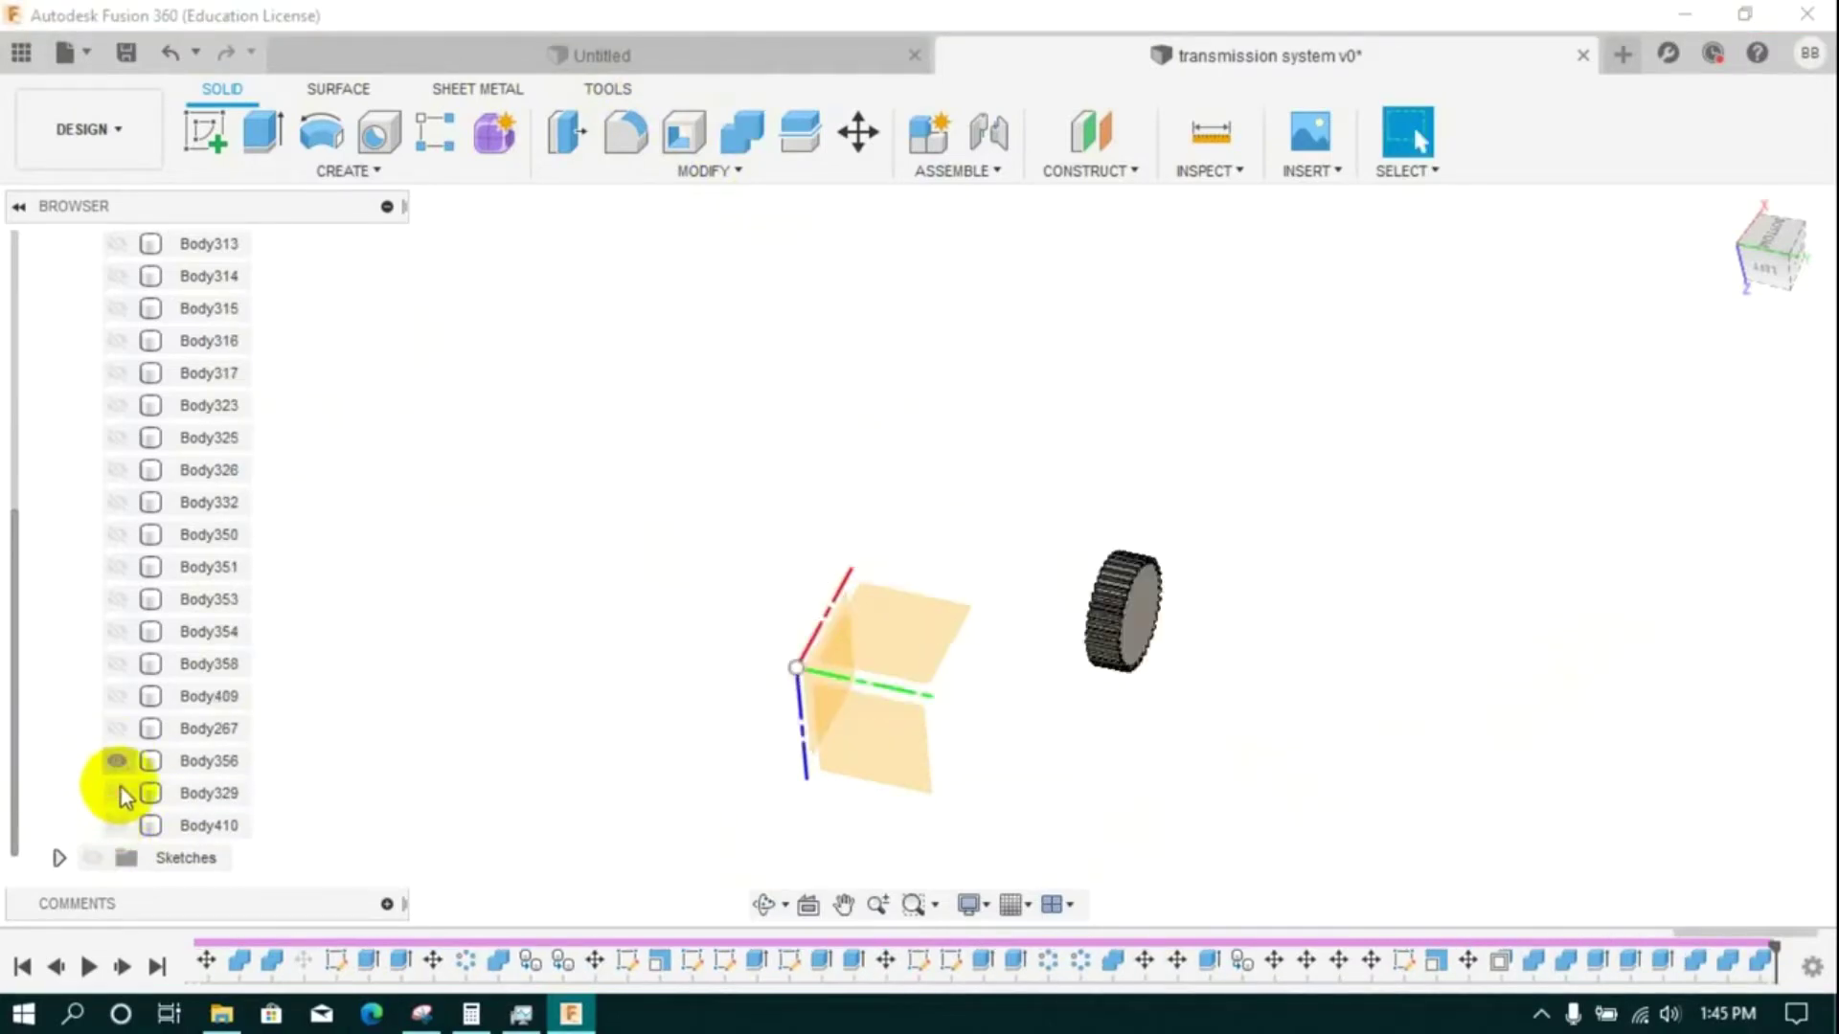
left_click(117, 829)
left_click(118, 828)
left_click(116, 764)
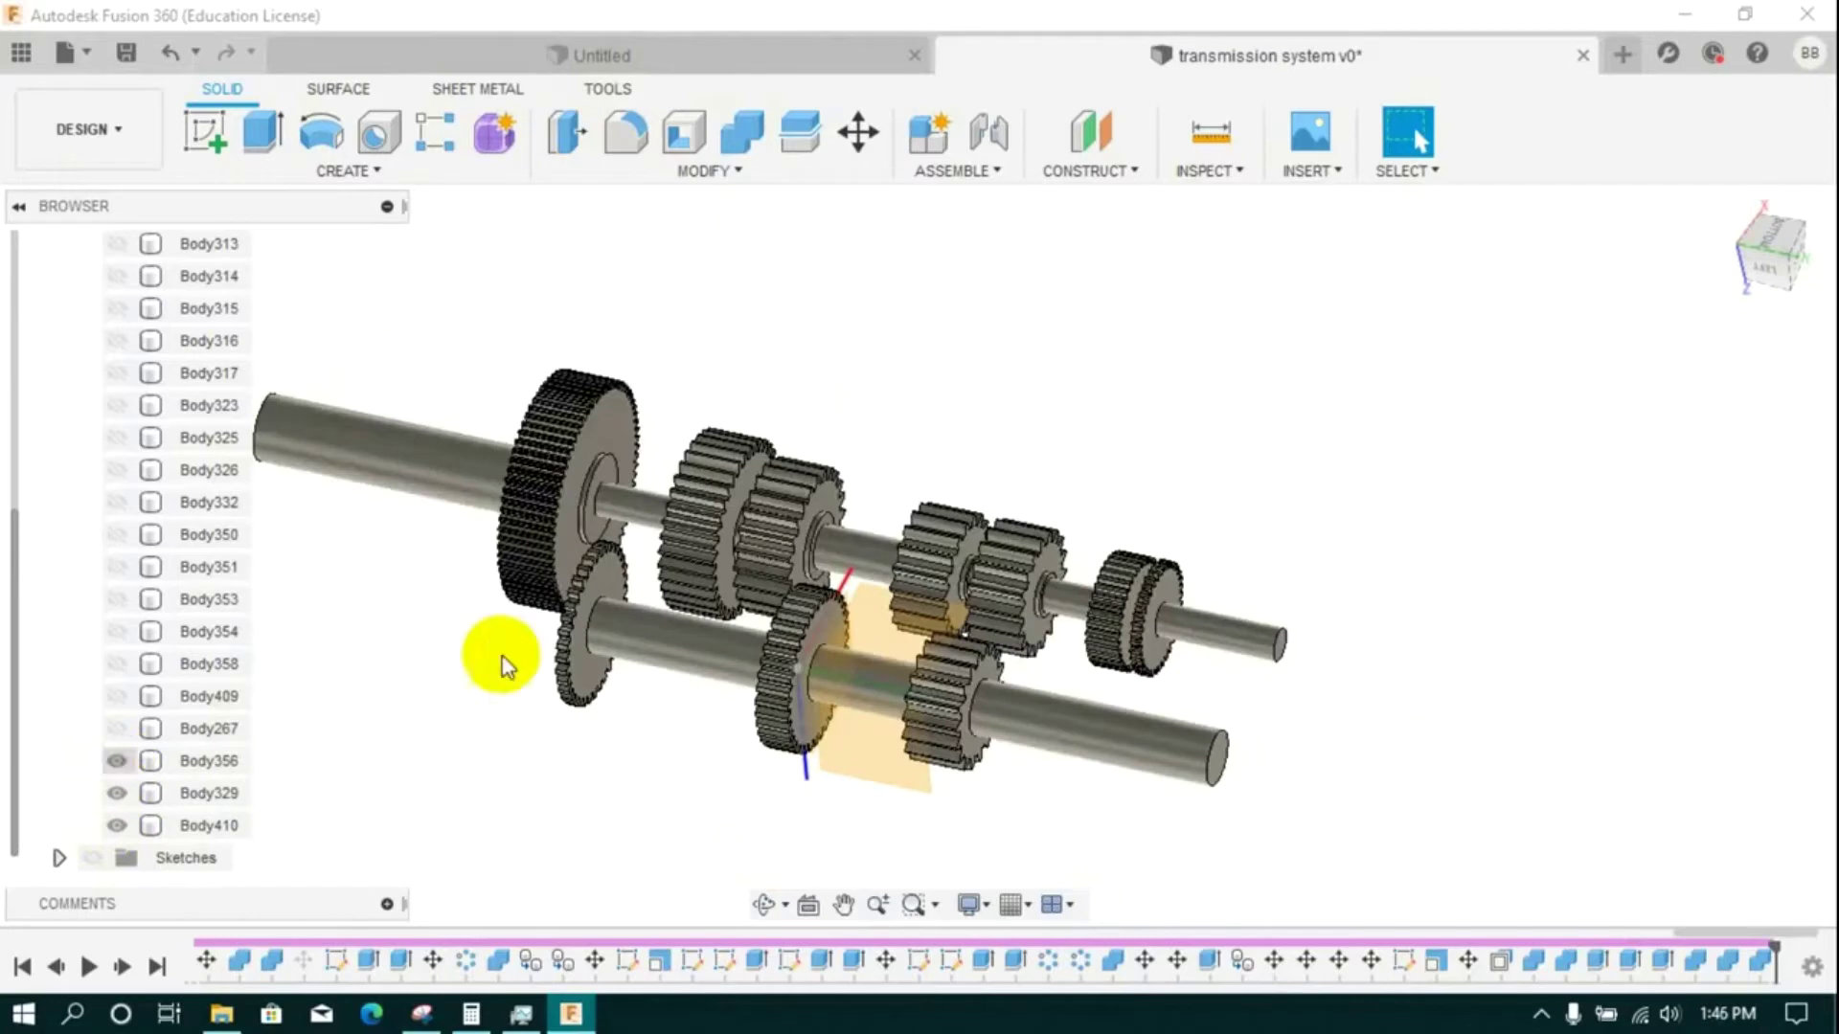
scroll(1223, 595, "up", 3)
left_click(117, 763)
left_click(116, 796)
left_click(117, 827)
left_click(117, 827)
- Delete the last three Combine features and the two earlier Combine features before the shaft extrusions from the design history
left_click_drag(1714, 983, 1763, 964)
right_click(1768, 975)
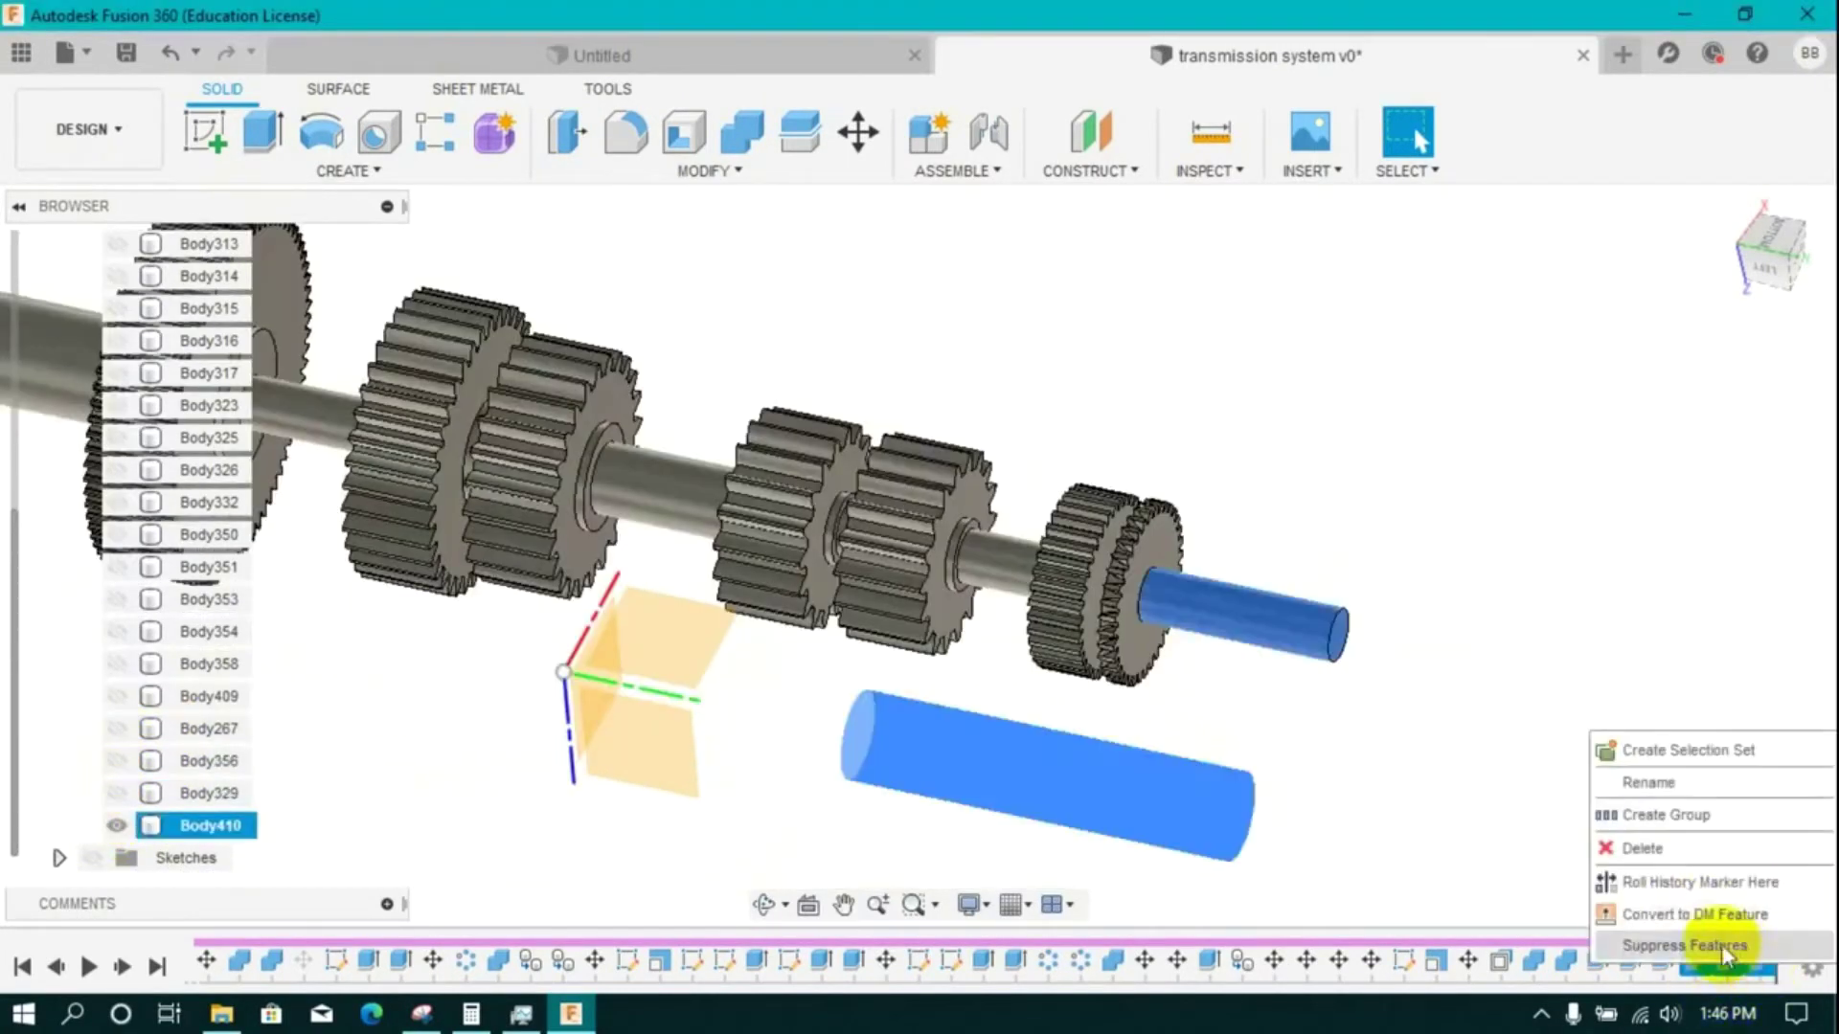
left_click(1722, 945)
left_click(1600, 960)
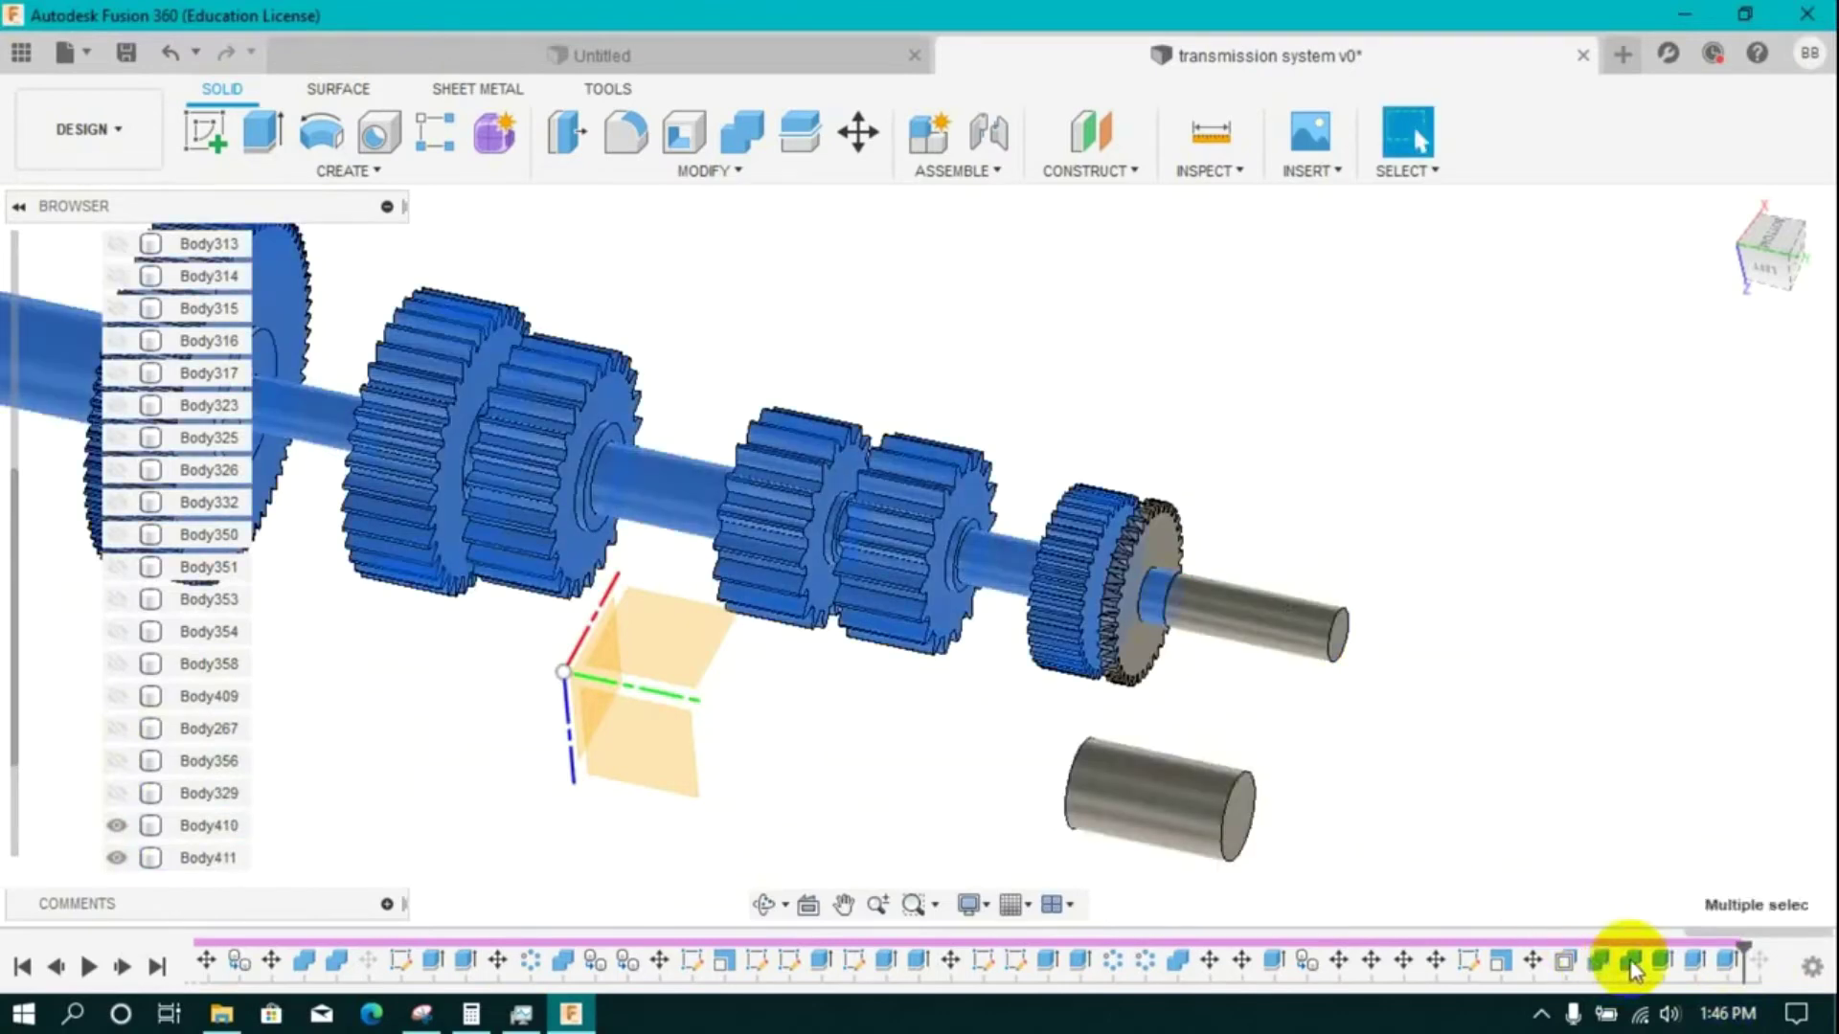
left_click(1633, 962, "ctrl")
right_click(1616, 972)
left_click(1622, 822)
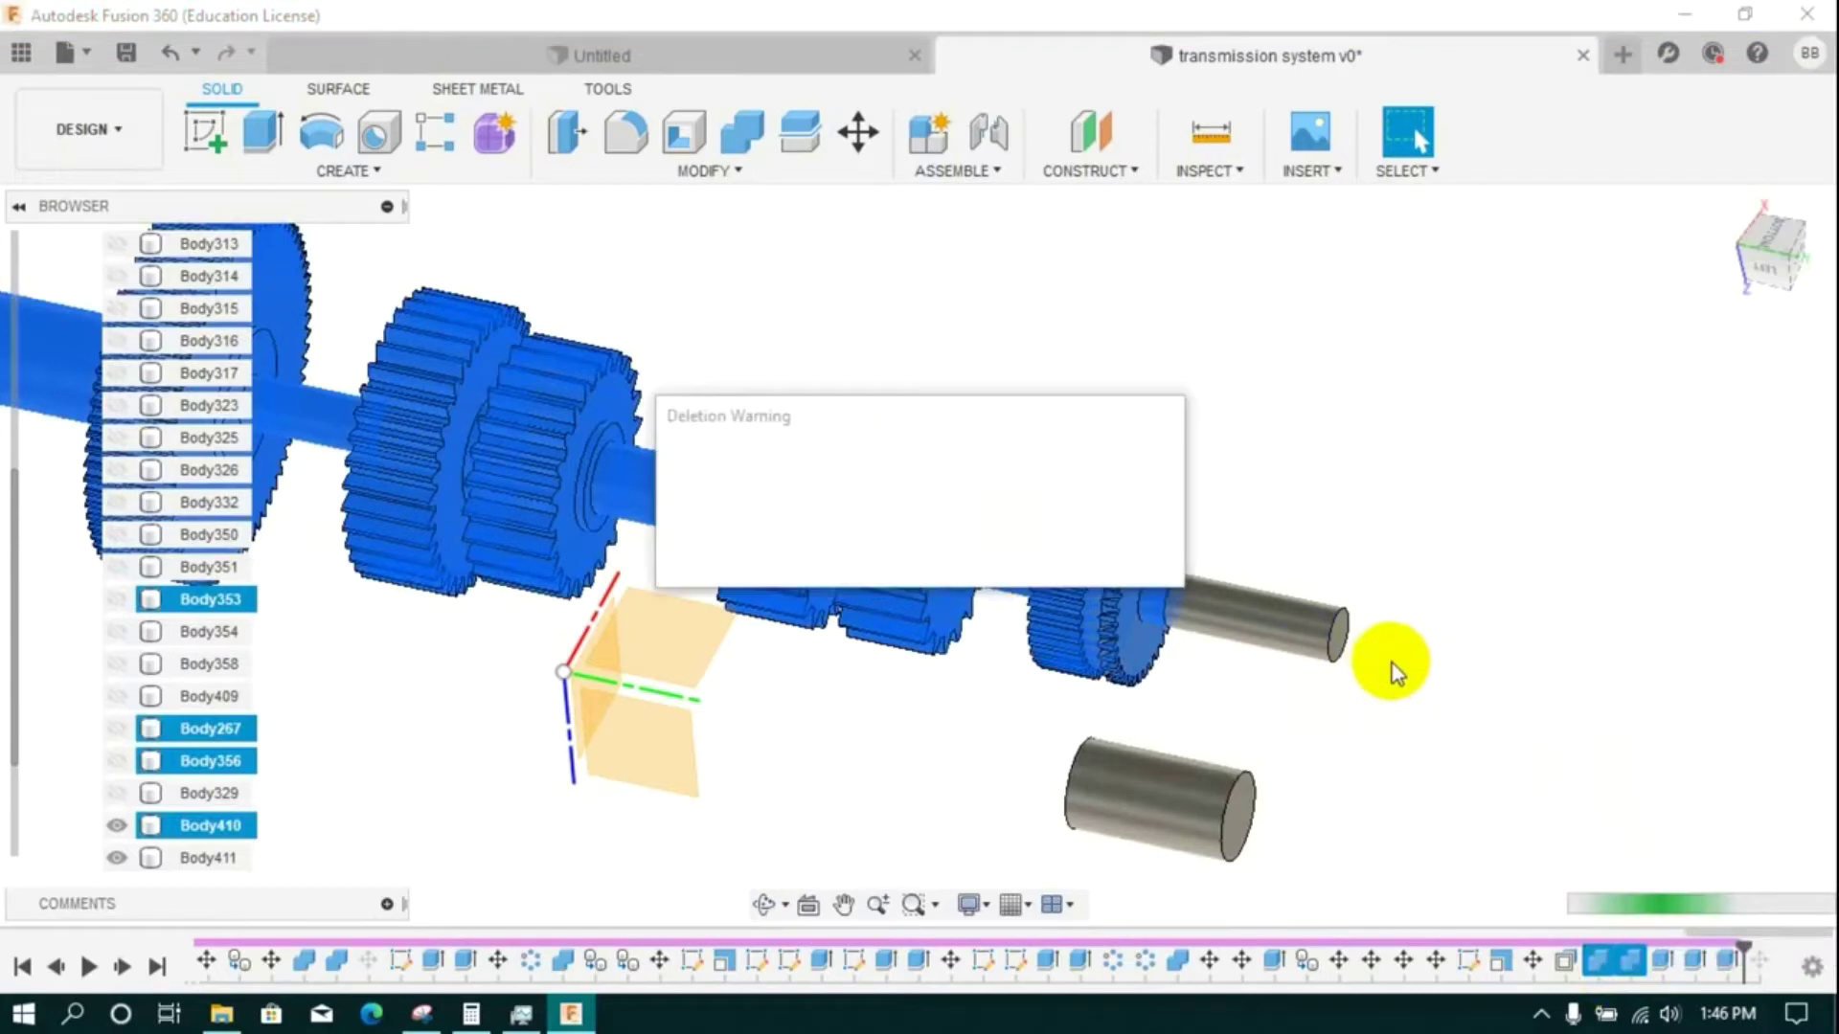
left_click(849, 559)
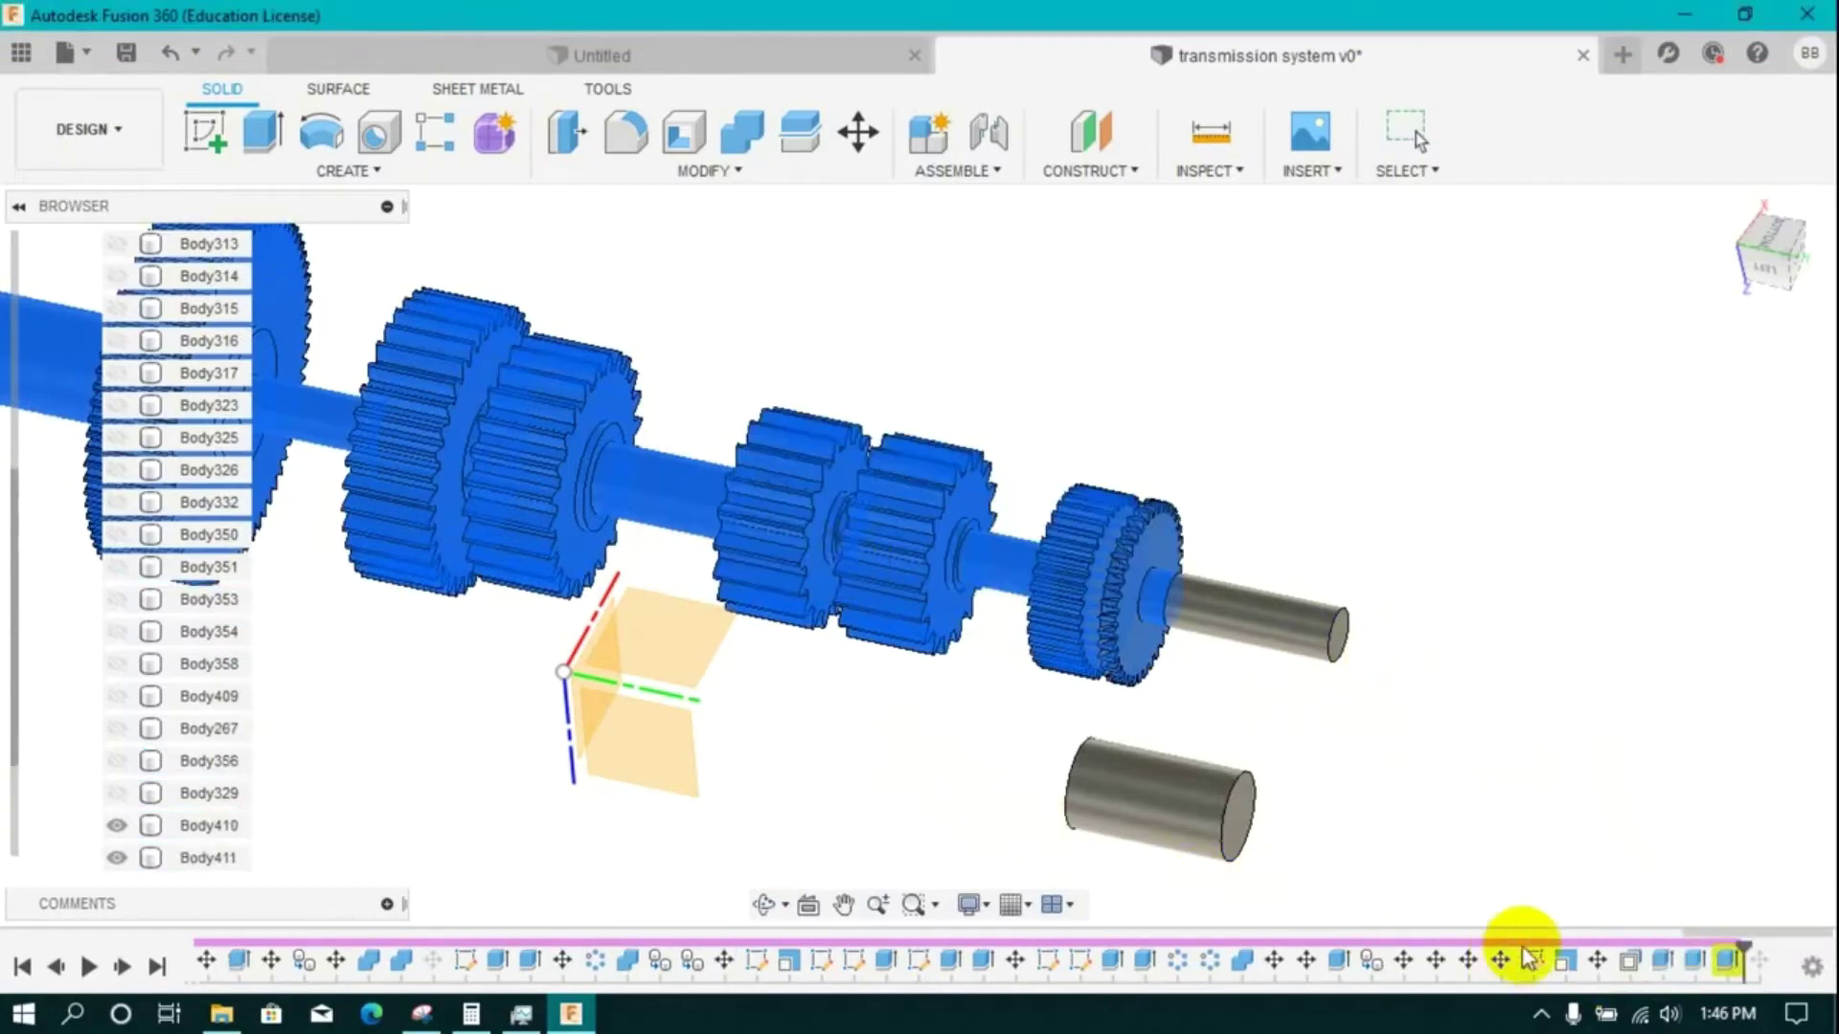
- Make all the bodies of the transmission visible again
left_click_drag(143, 802, 120, 278)
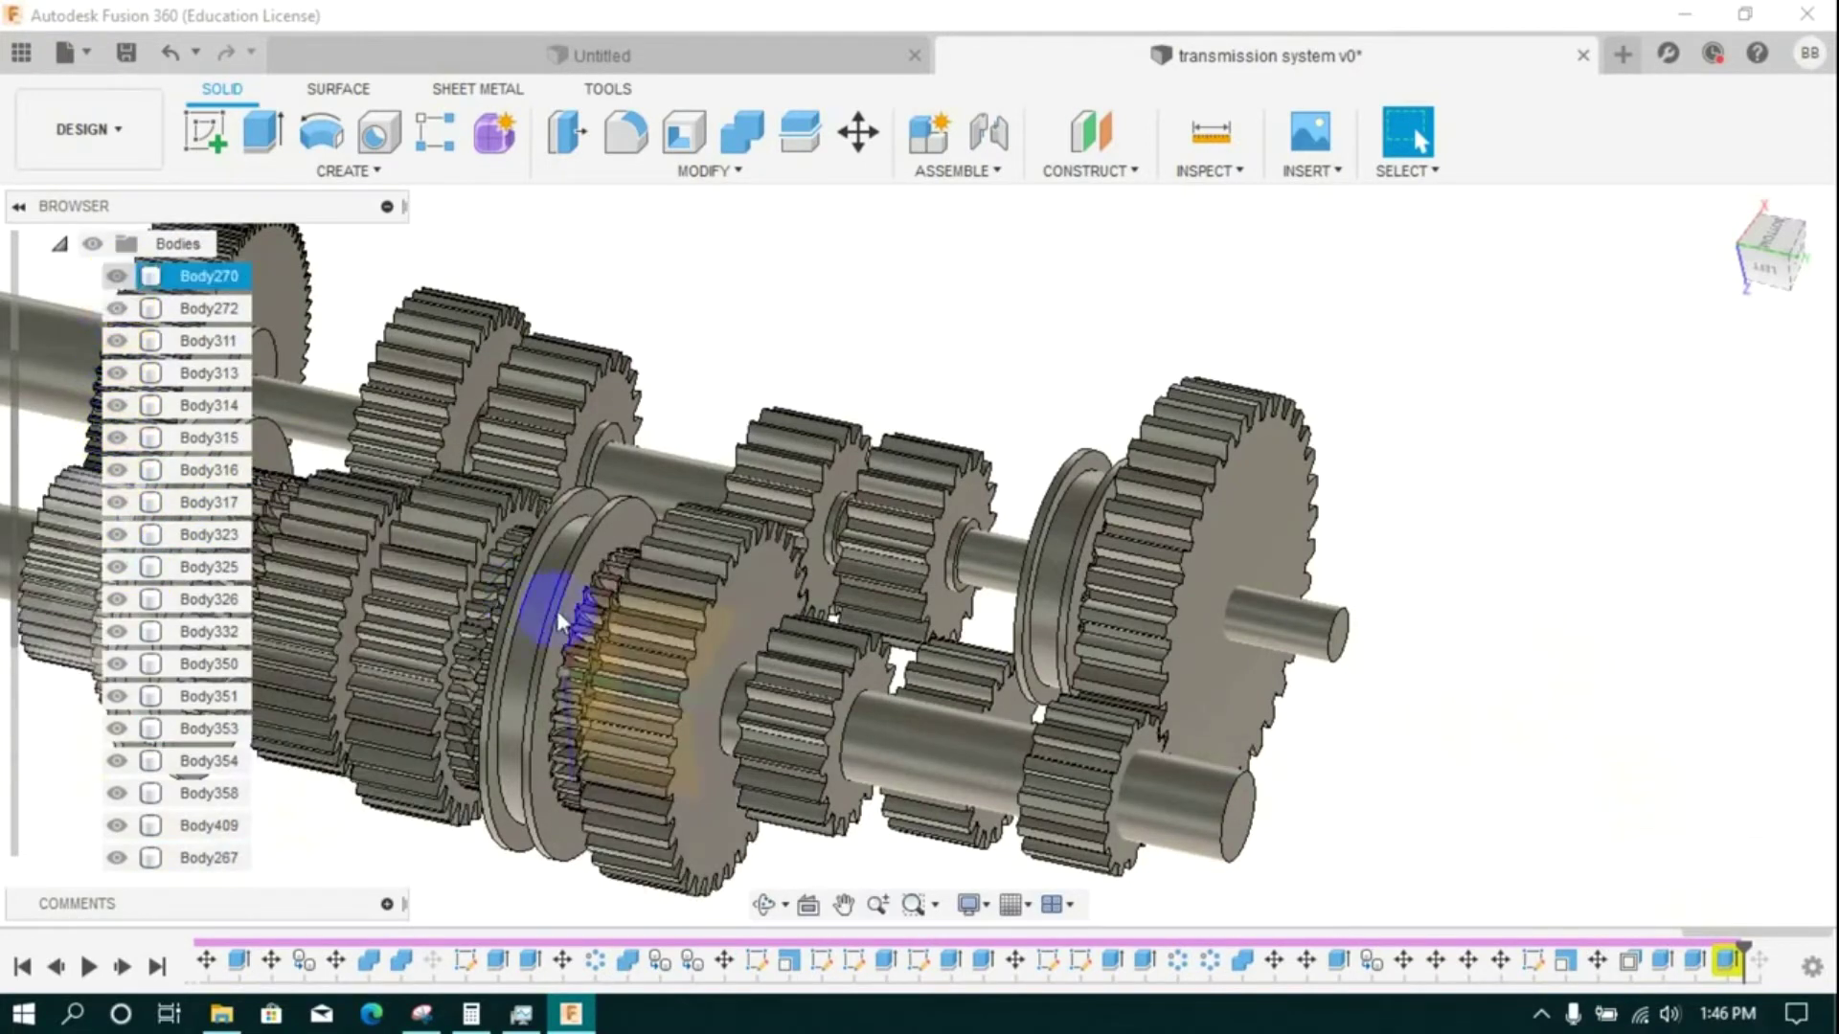
scroll(523, 604, "down", 3)
scroll(490, 762, "up", 1)
scroll(182, 739, "down", 3)
scroll(179, 733, "down", 1)
scroll(990, 550, "up", 2)
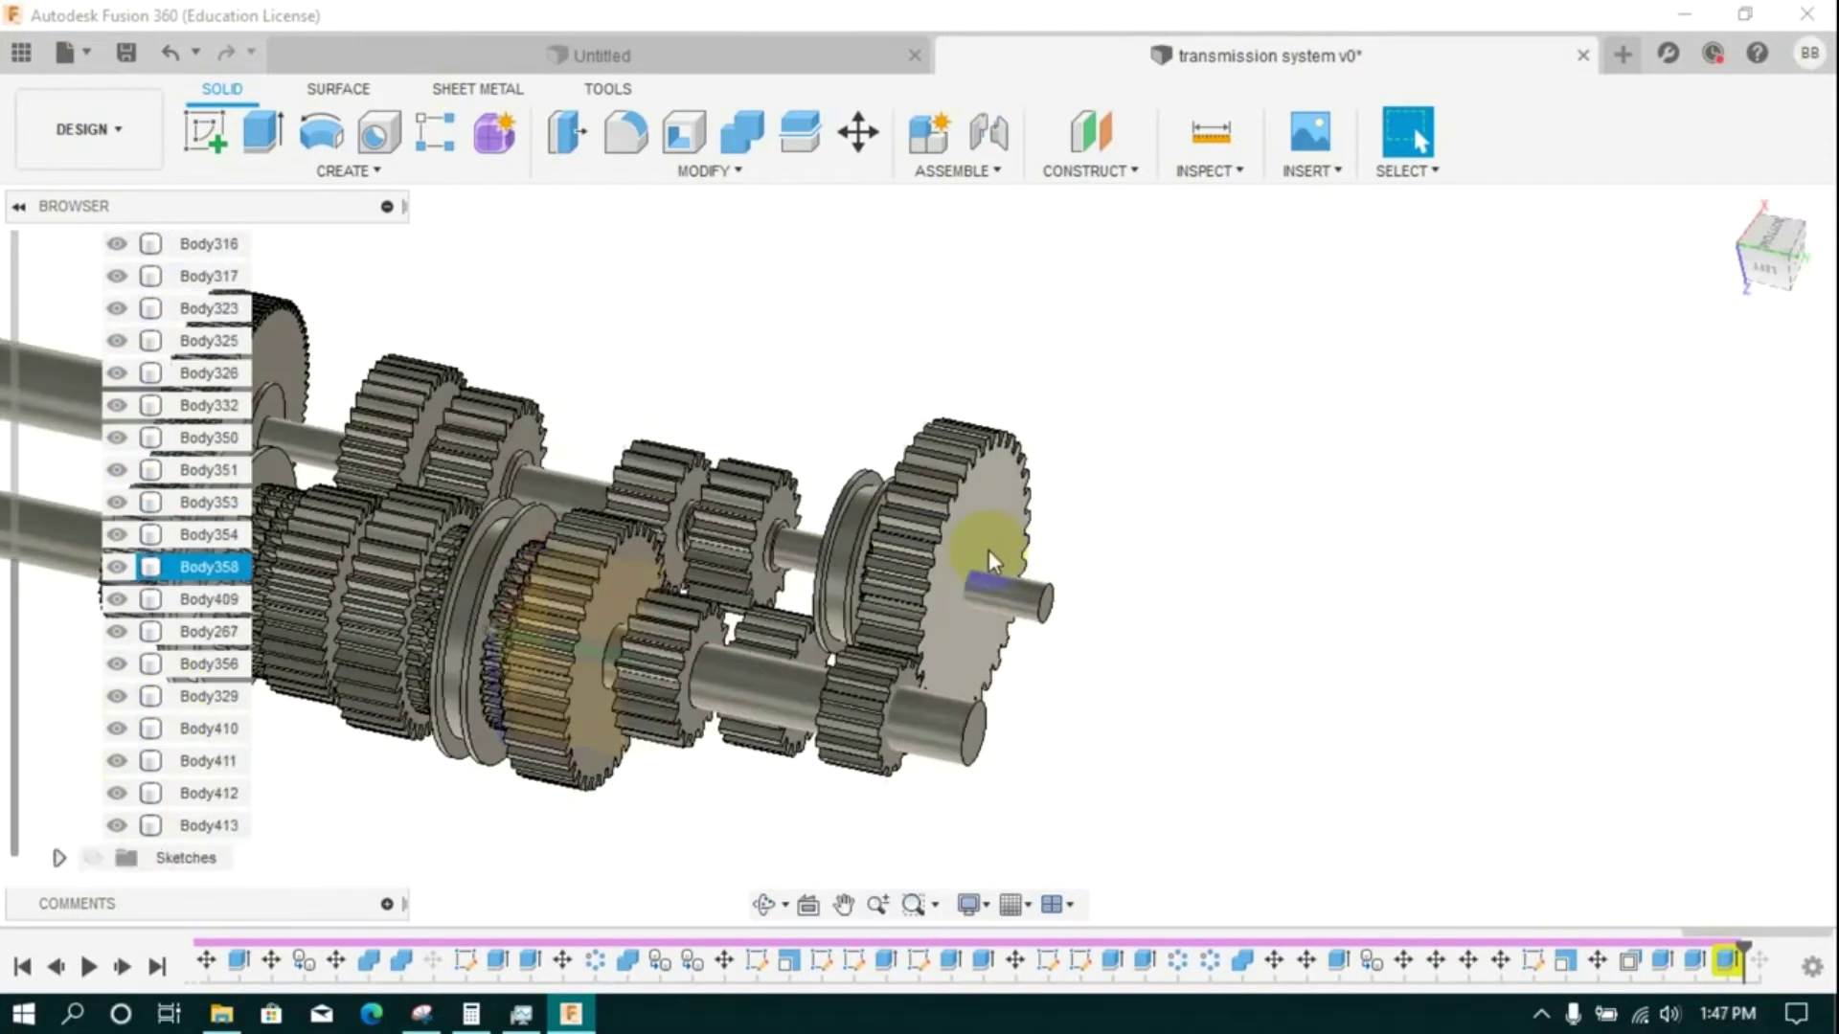
- Hide the large end gear Body358 to expose the toothed rings beside the grooved collar
left_click(944, 509)
right_click(944, 510)
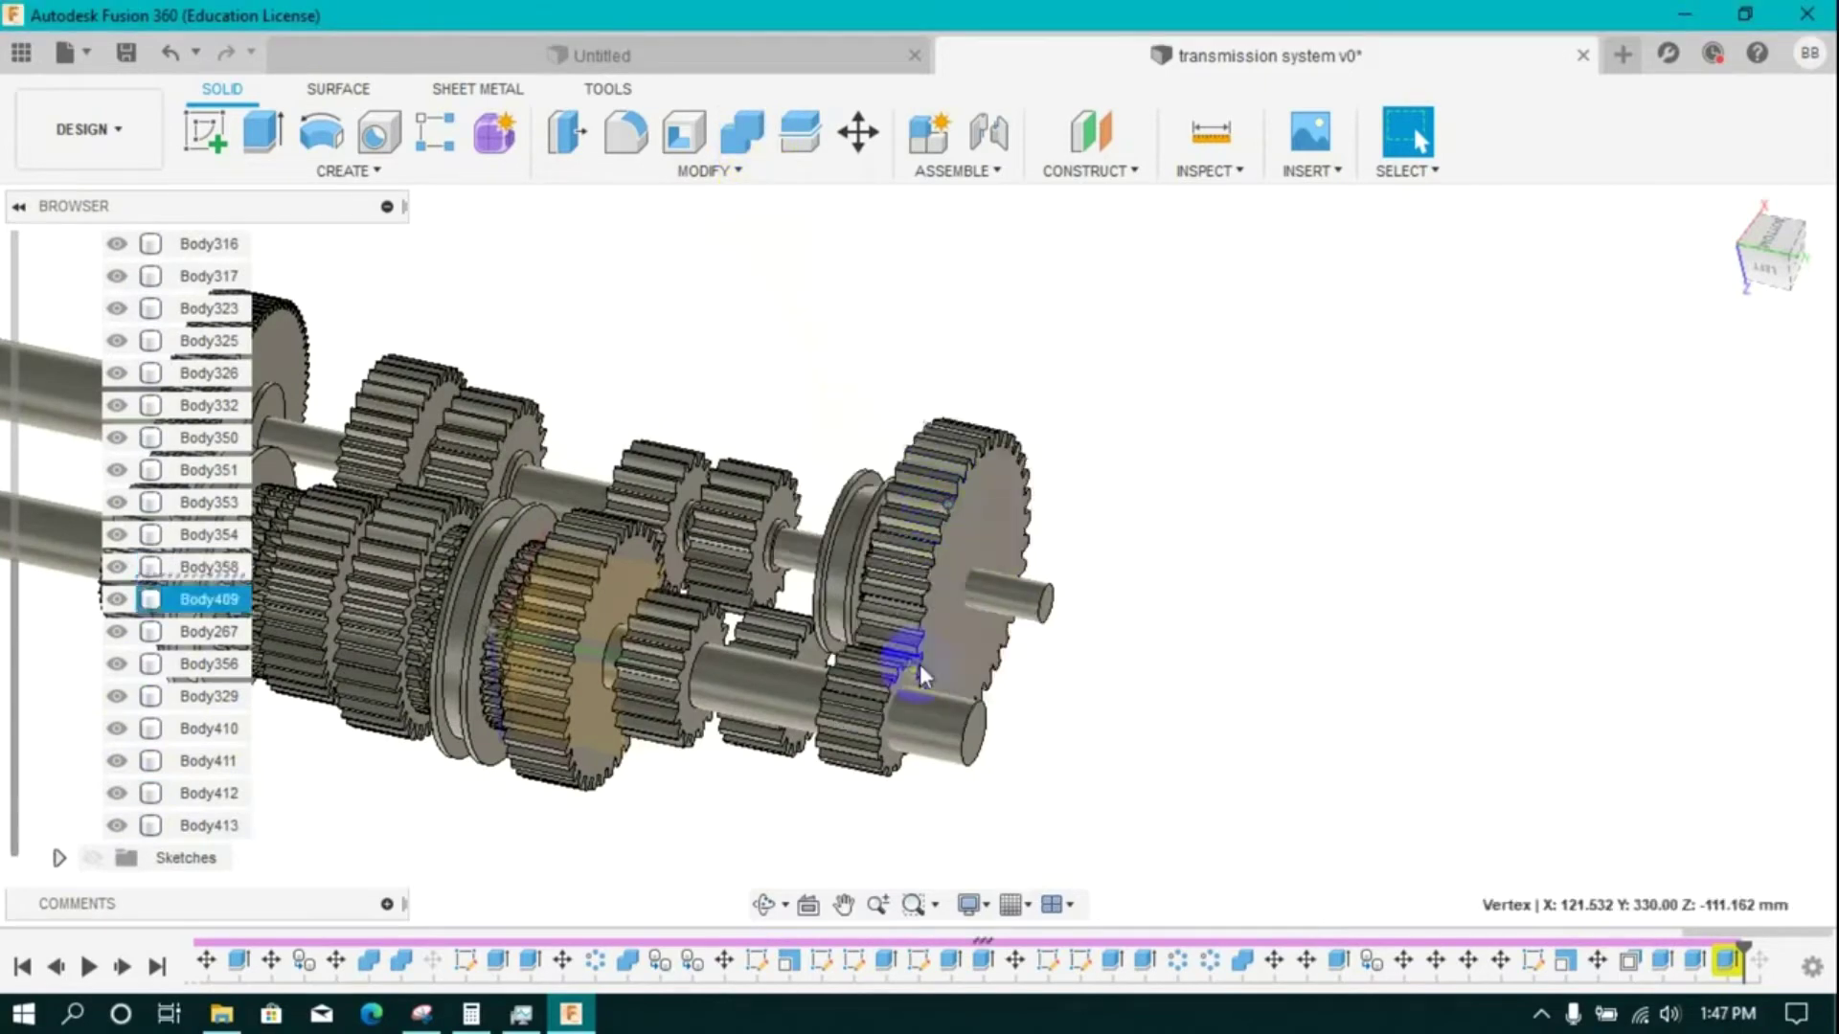
left_click(891, 654)
scroll(843, 633, "up", 2)
left_click(743, 139)
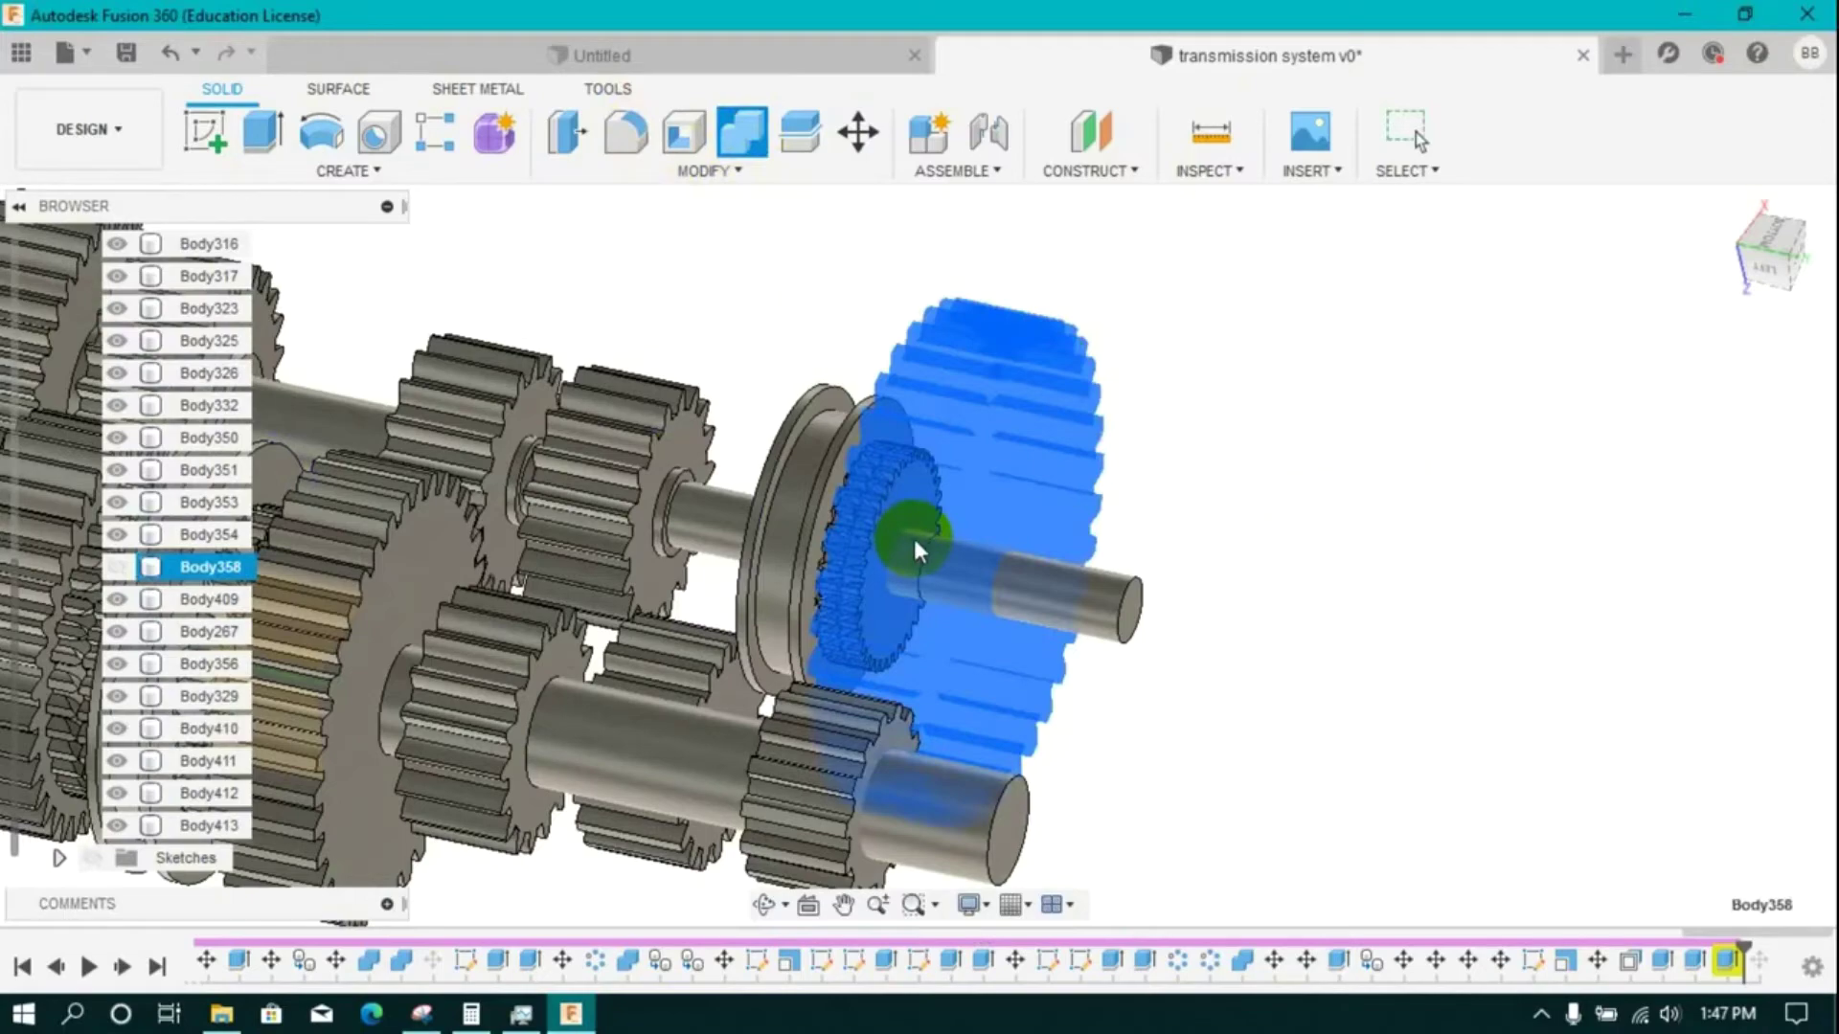
scroll(913, 539, "down", 2)
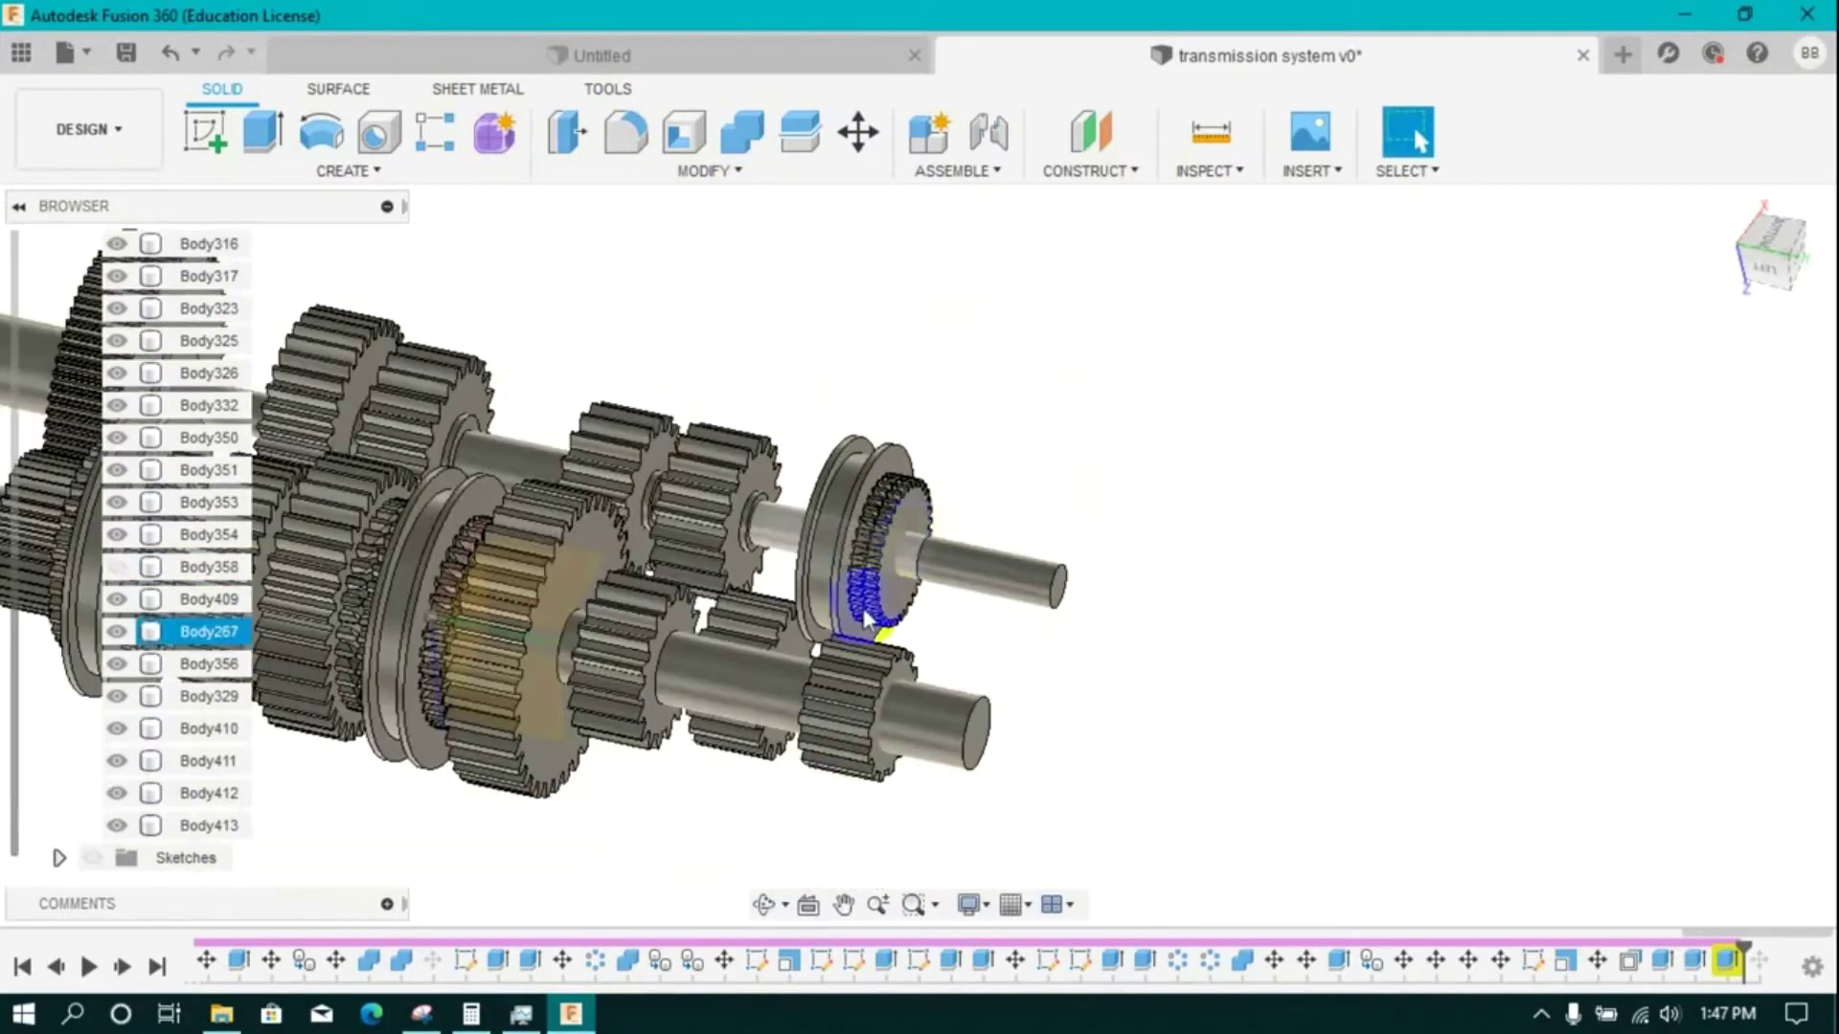
scroll(738, 707, "down", 4)
- In the bottom view, hide the end collar Body354, the gear inside it Body356, and the toothed rings Body353 and Body410
left_click(1773, 237)
left_click(836, 544)
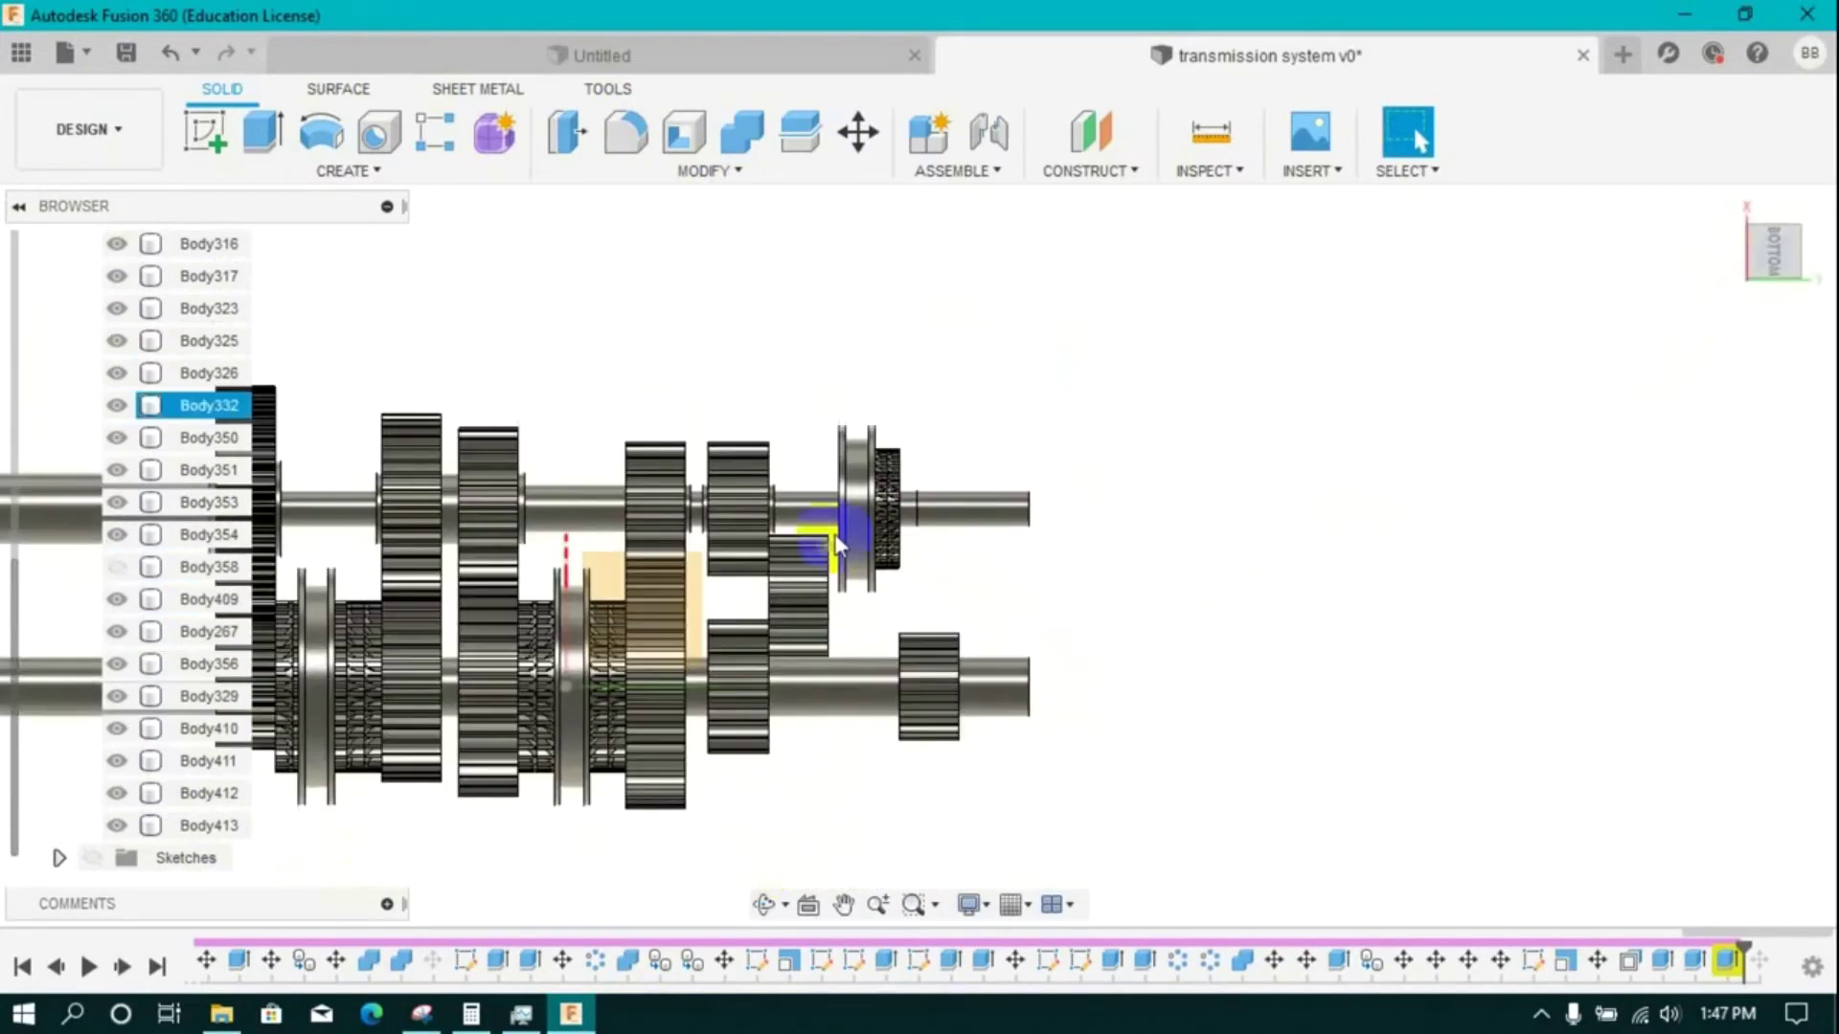
right_click(856, 564)
left_click(830, 751)
scroll(869, 553, "up", 3)
right_click(834, 563)
left_click(812, 754)
right_click(886, 570)
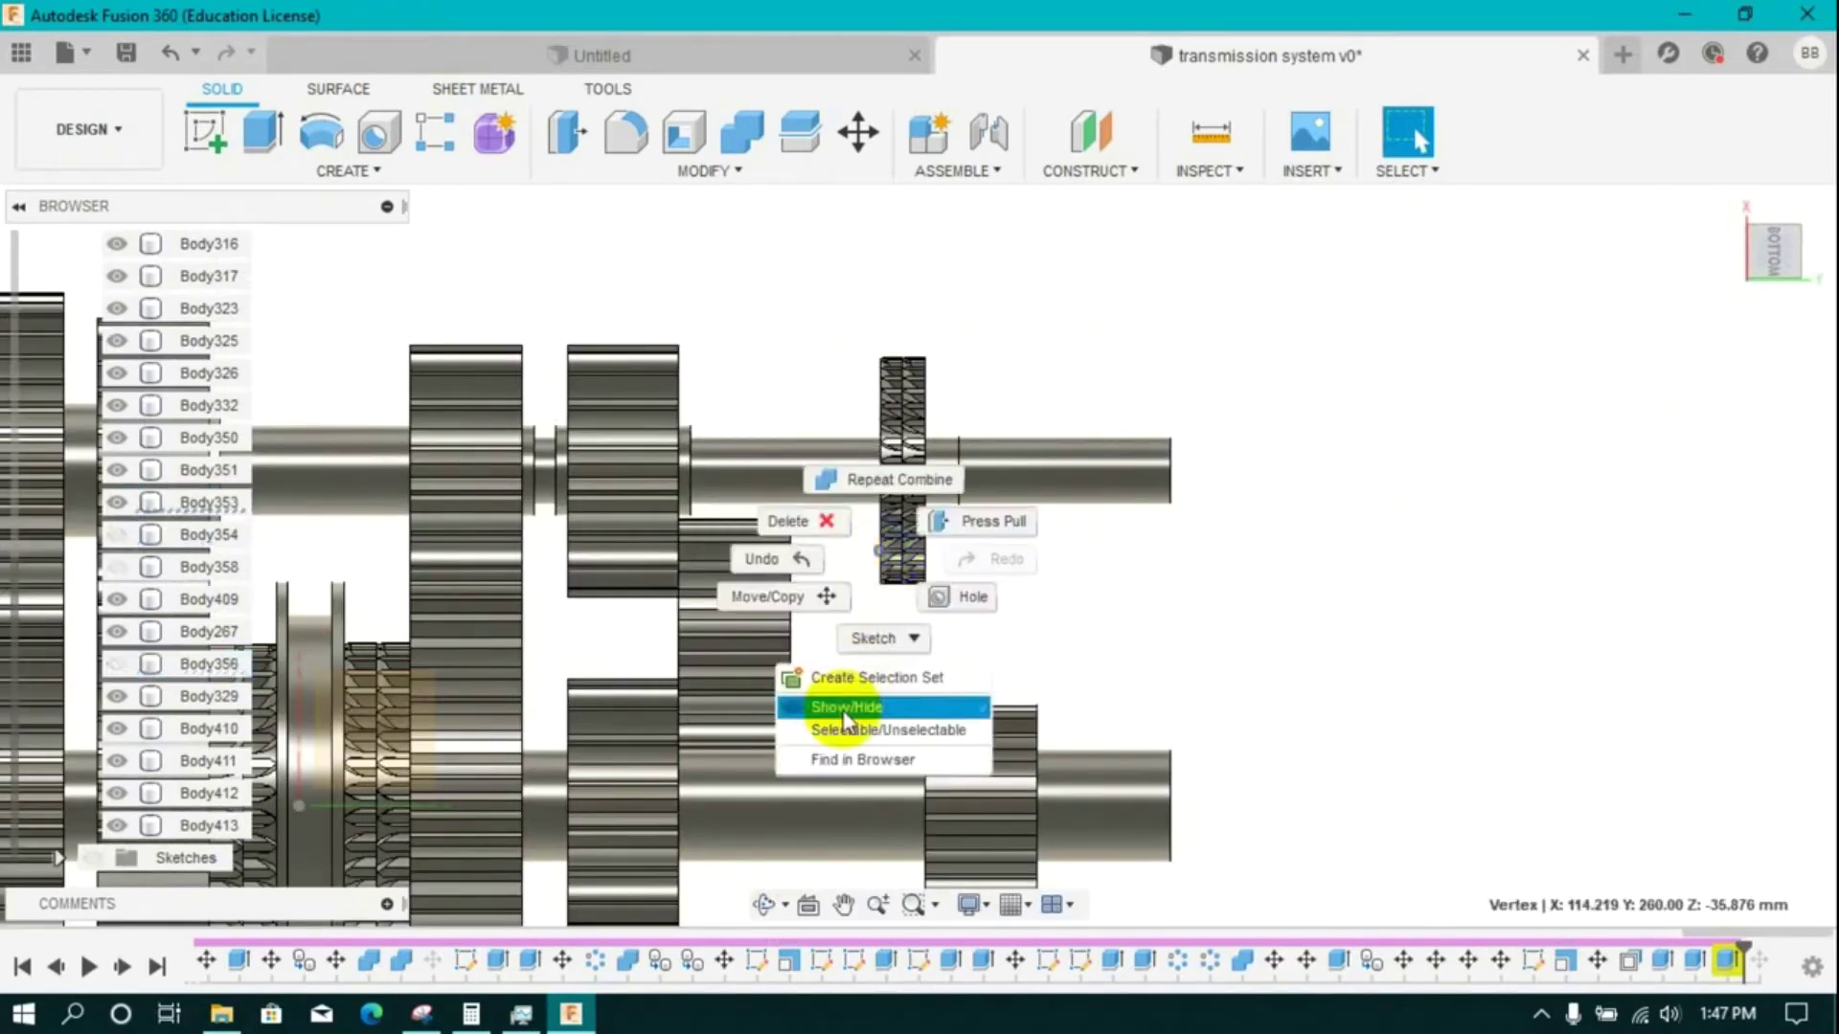
left_click(845, 702)
right_click(910, 532)
left_click(851, 683)
- Join the end segments Body412 and Body413 into the thinner shaft body with two Combine operations
left_click(741, 131)
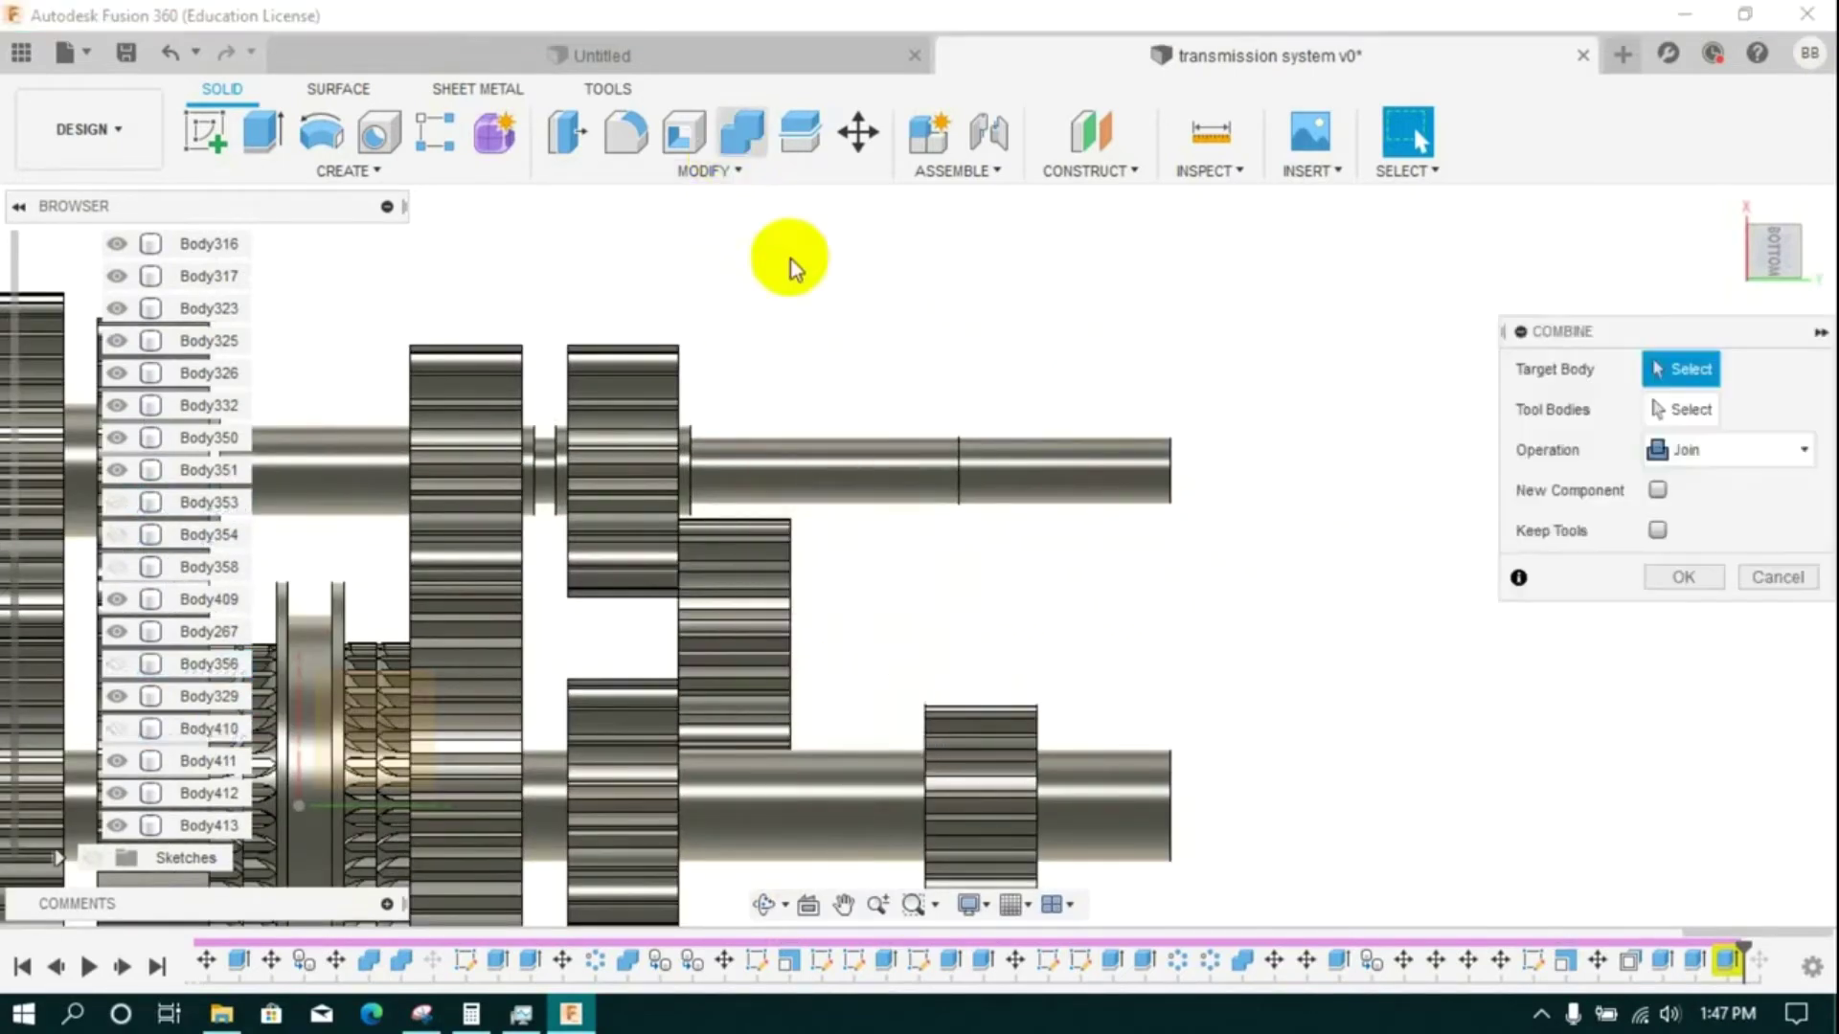
left_click(919, 470)
left_click(1026, 482)
left_click(1679, 577)
left_click(741, 131)
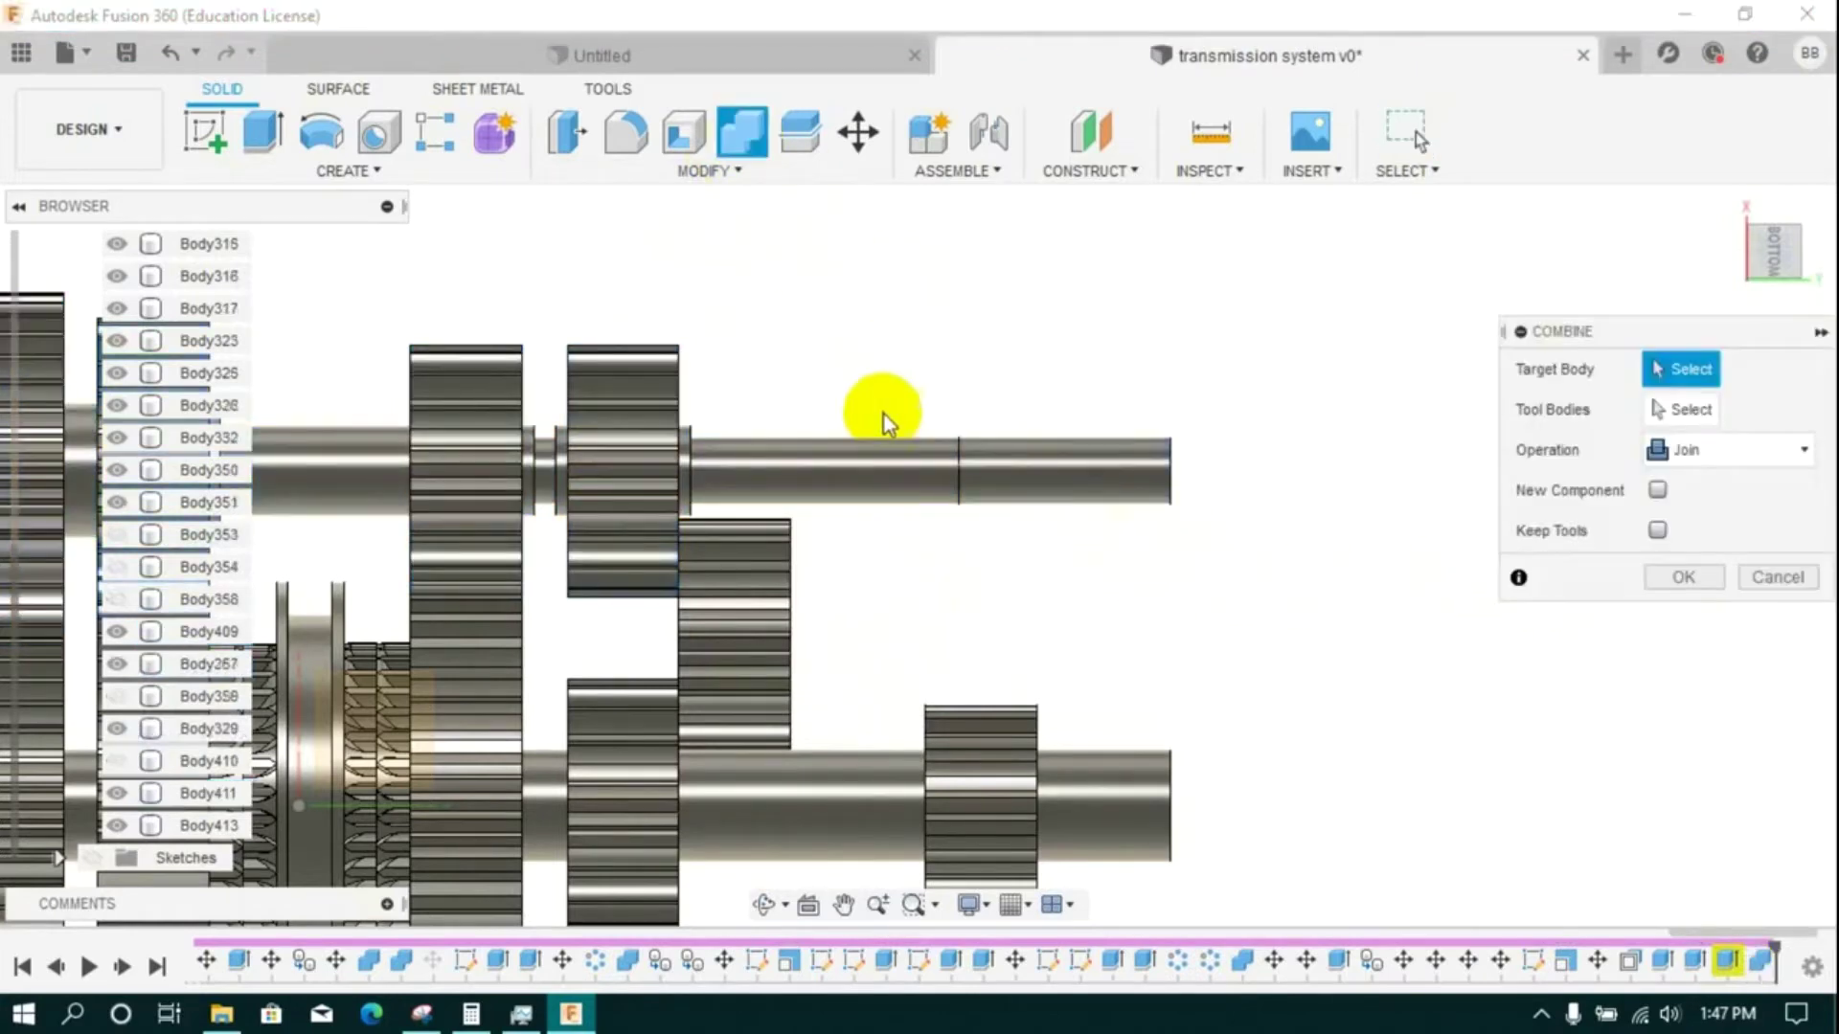
left_click(915, 469)
left_click(1026, 483)
left_click(1675, 576)
- Check Body353, Body354 and Body358 by toggling their visibility, leaving them hidden and Body356 shown
left_click(119, 569)
left_click(119, 600)
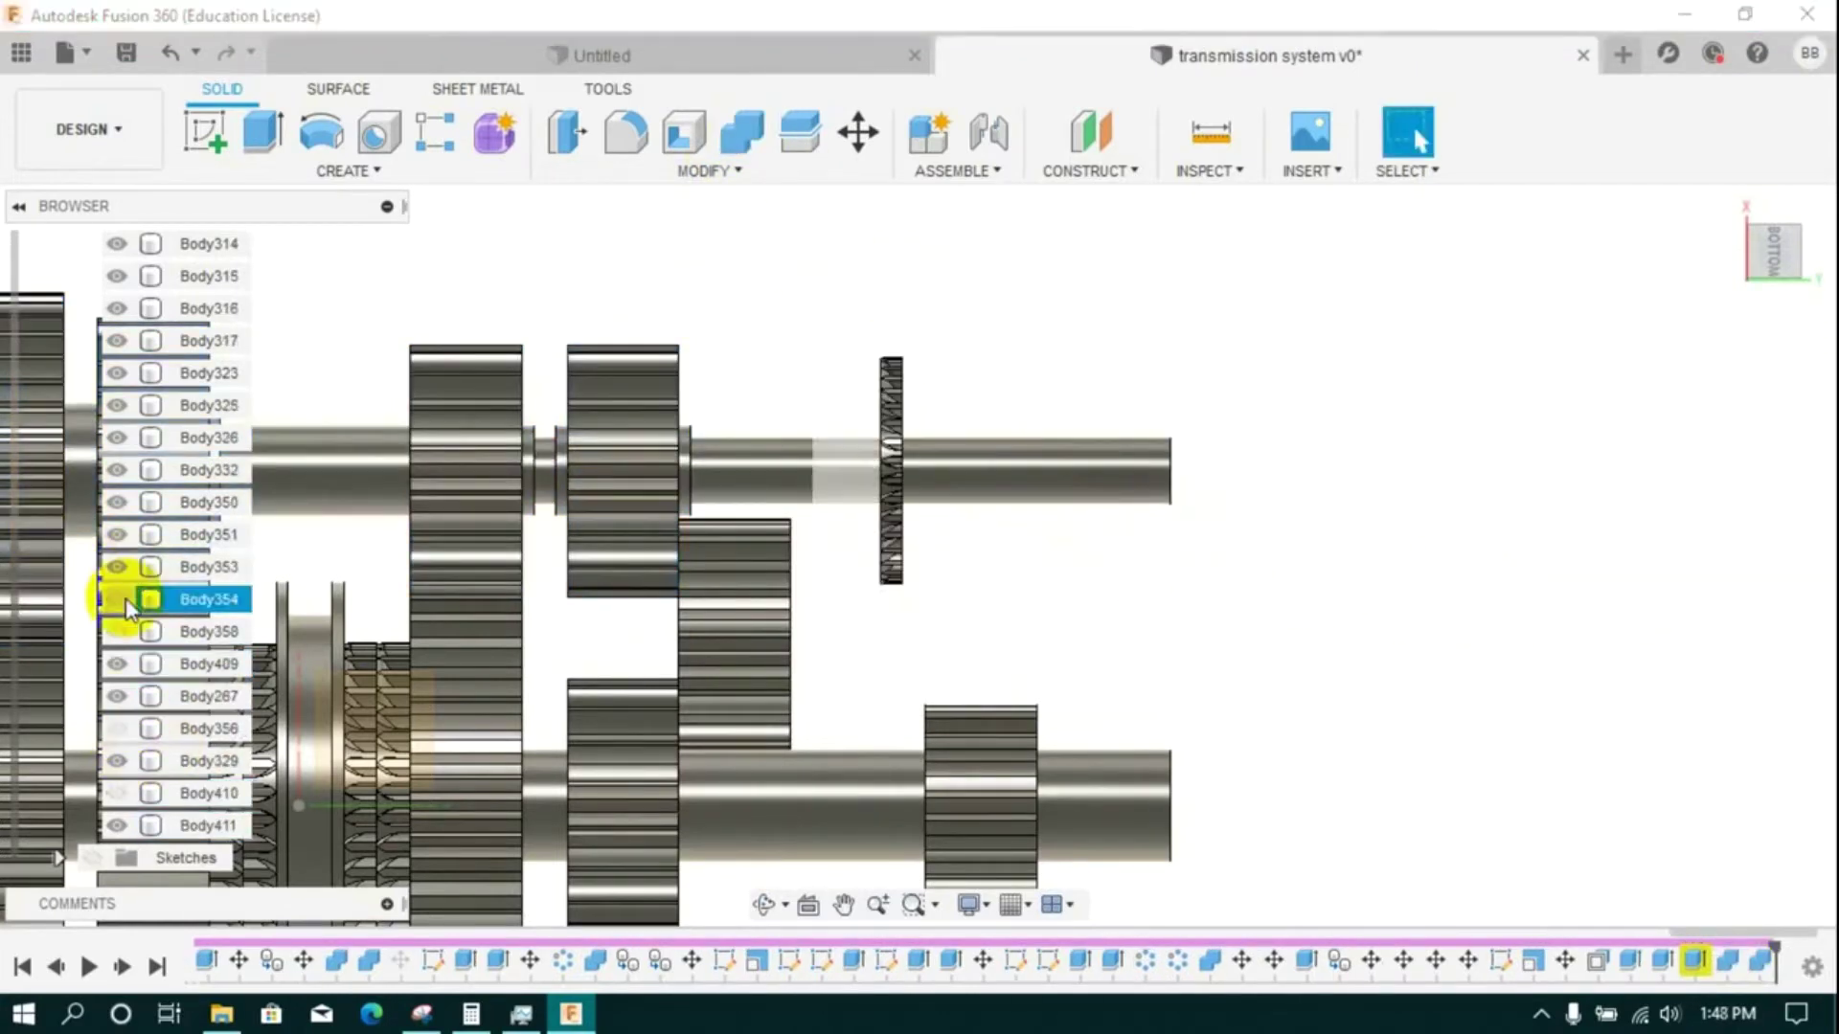
left_click(119, 600)
left_click(119, 570)
left_click(119, 601)
left_click(118, 602)
left_click(119, 631)
left_click(119, 631)
left_click(119, 728)
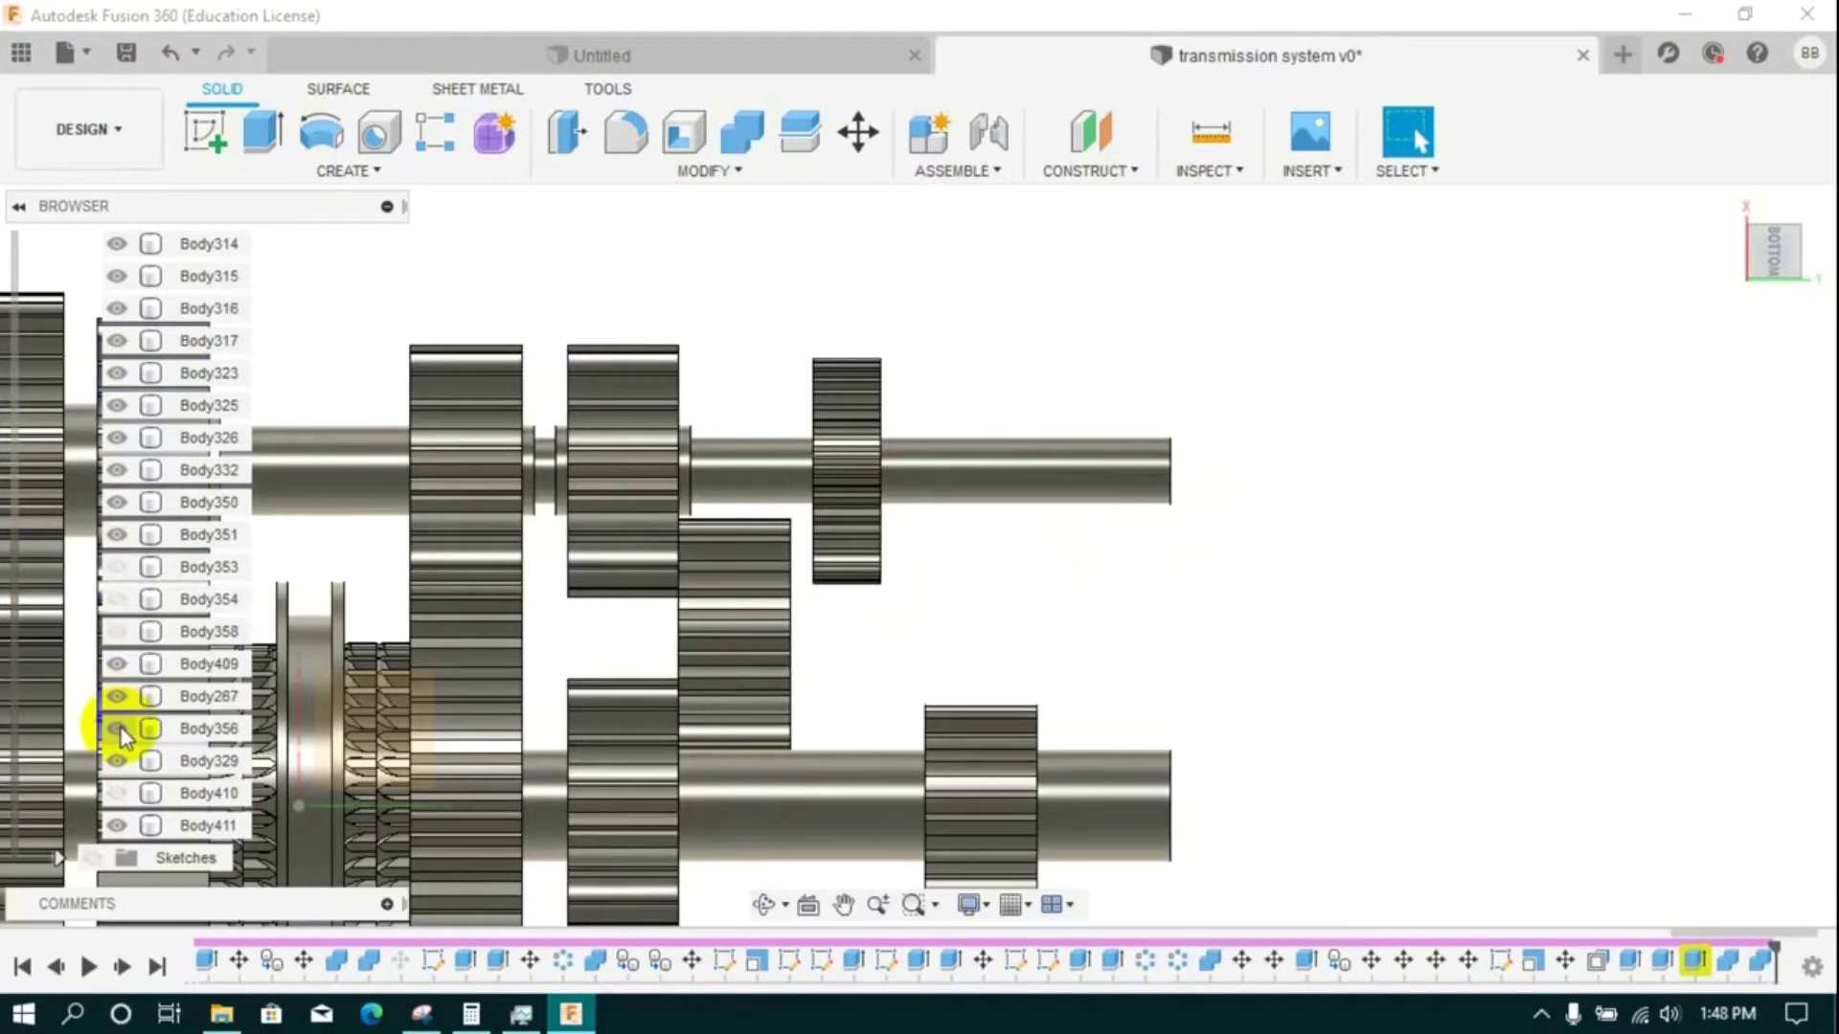
- Join the small gear Body356 to the thinner shaft Body267 with Combine
left_click(741, 131)
left_click(803, 467)
left_click(841, 522)
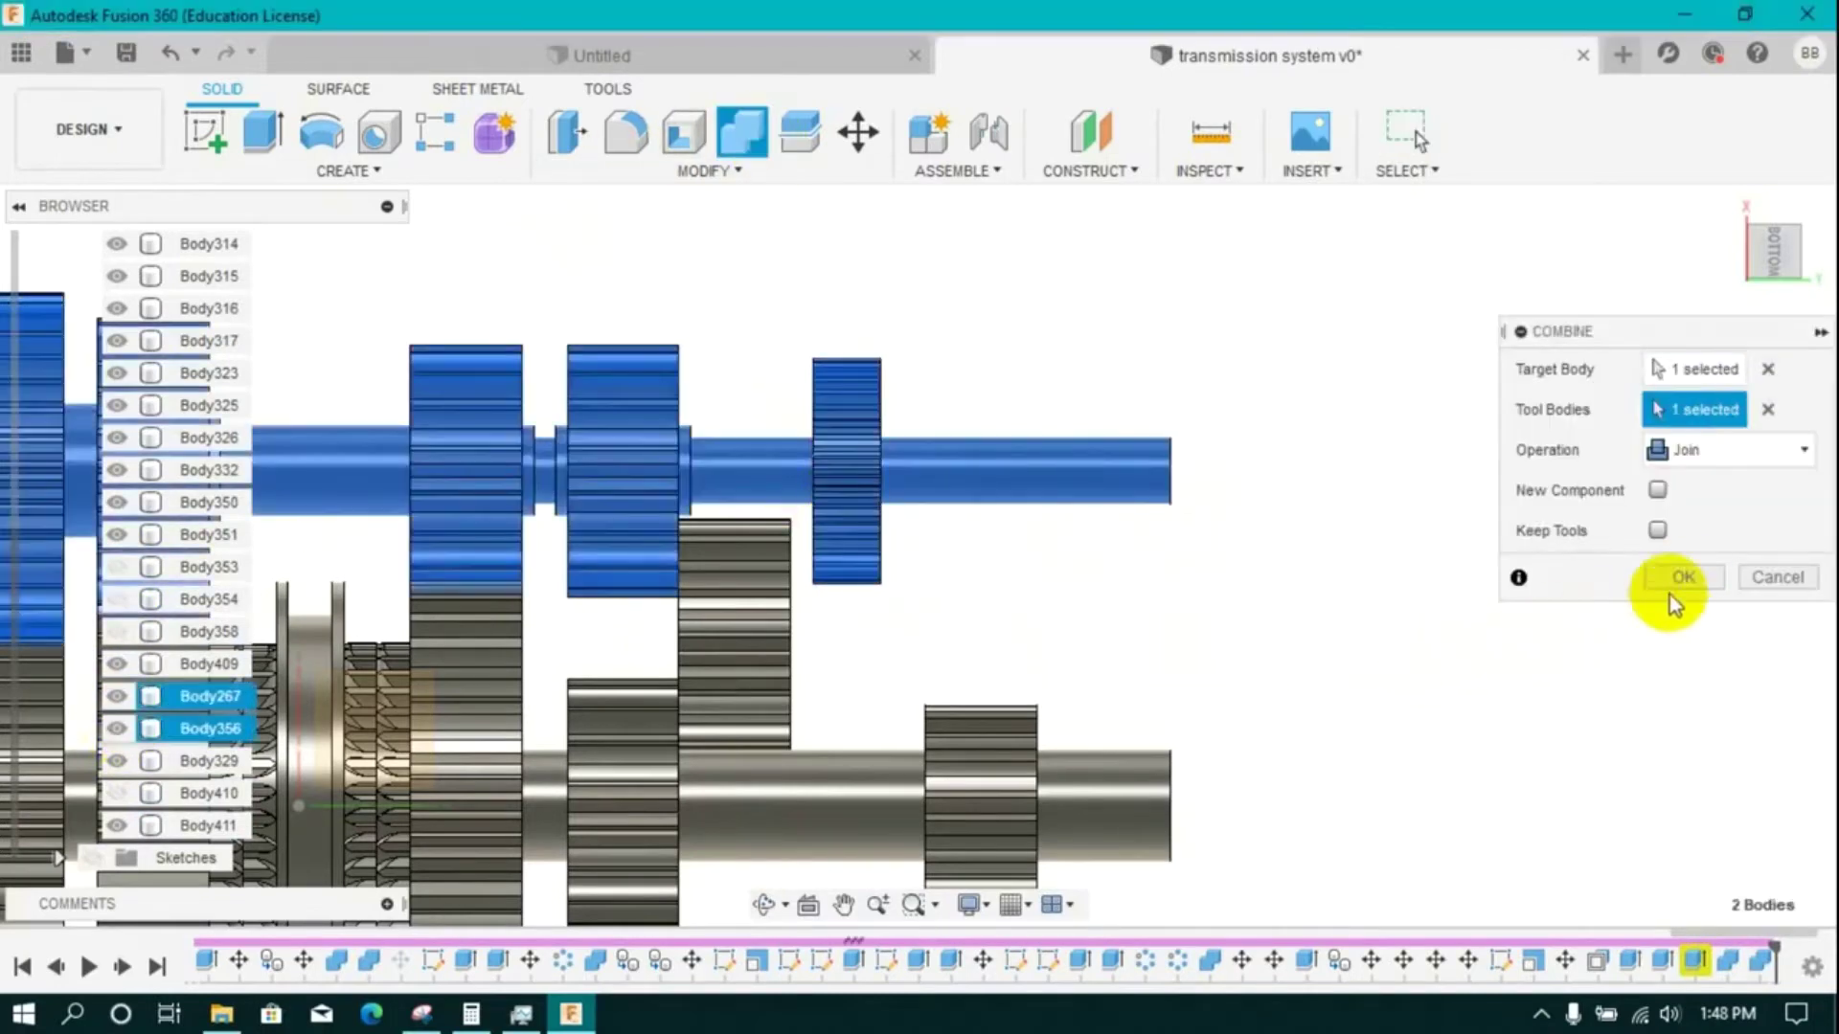
left_click(1678, 577)
- Hide the end gear Body409 and join the end segment Body411 to the thicker shaft Body329
left_click(115, 728)
left_click(115, 728)
left_click(116, 700)
left_click(117, 699)
left_click(117, 700)
left_click(741, 131)
left_click(897, 799)
left_click(1042, 829)
left_click(1683, 577)
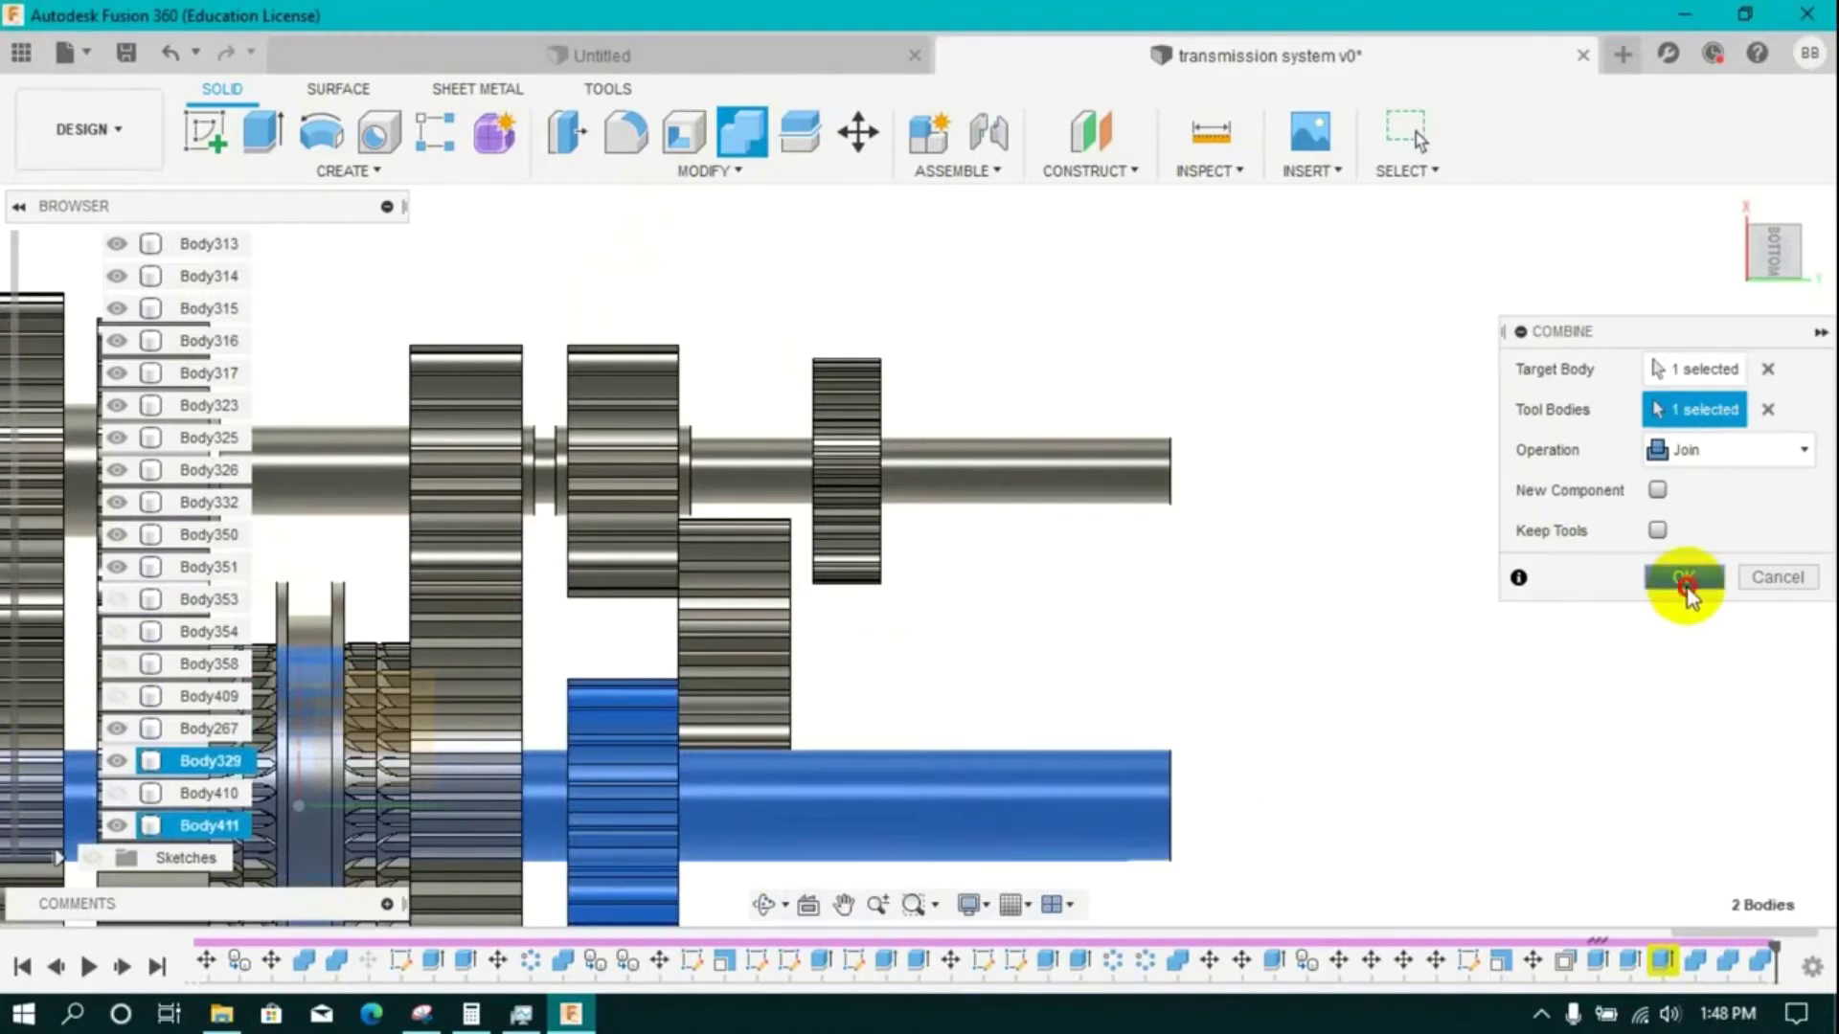
- Show the end gear Body409 again and join it to the thicker shaft Body329
left_click(120, 735)
left_click(747, 131)
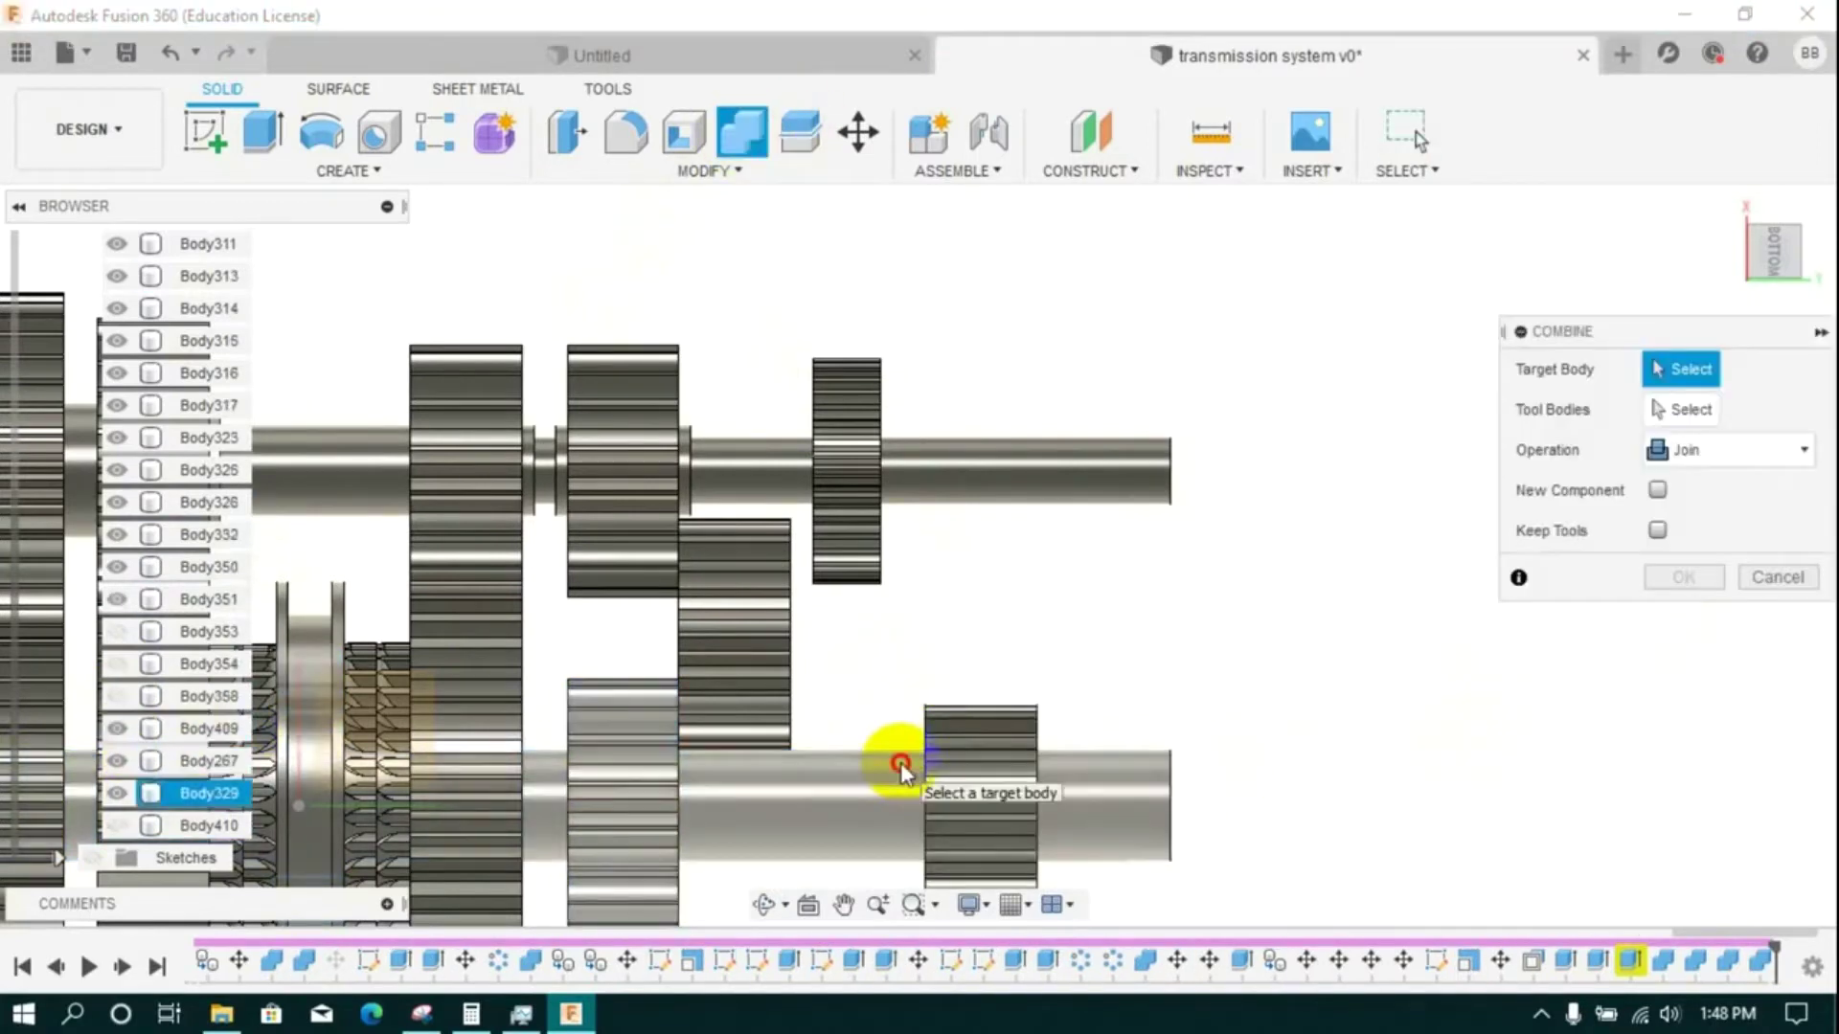
left_click(901, 771)
left_click(975, 787)
left_click(1680, 579)
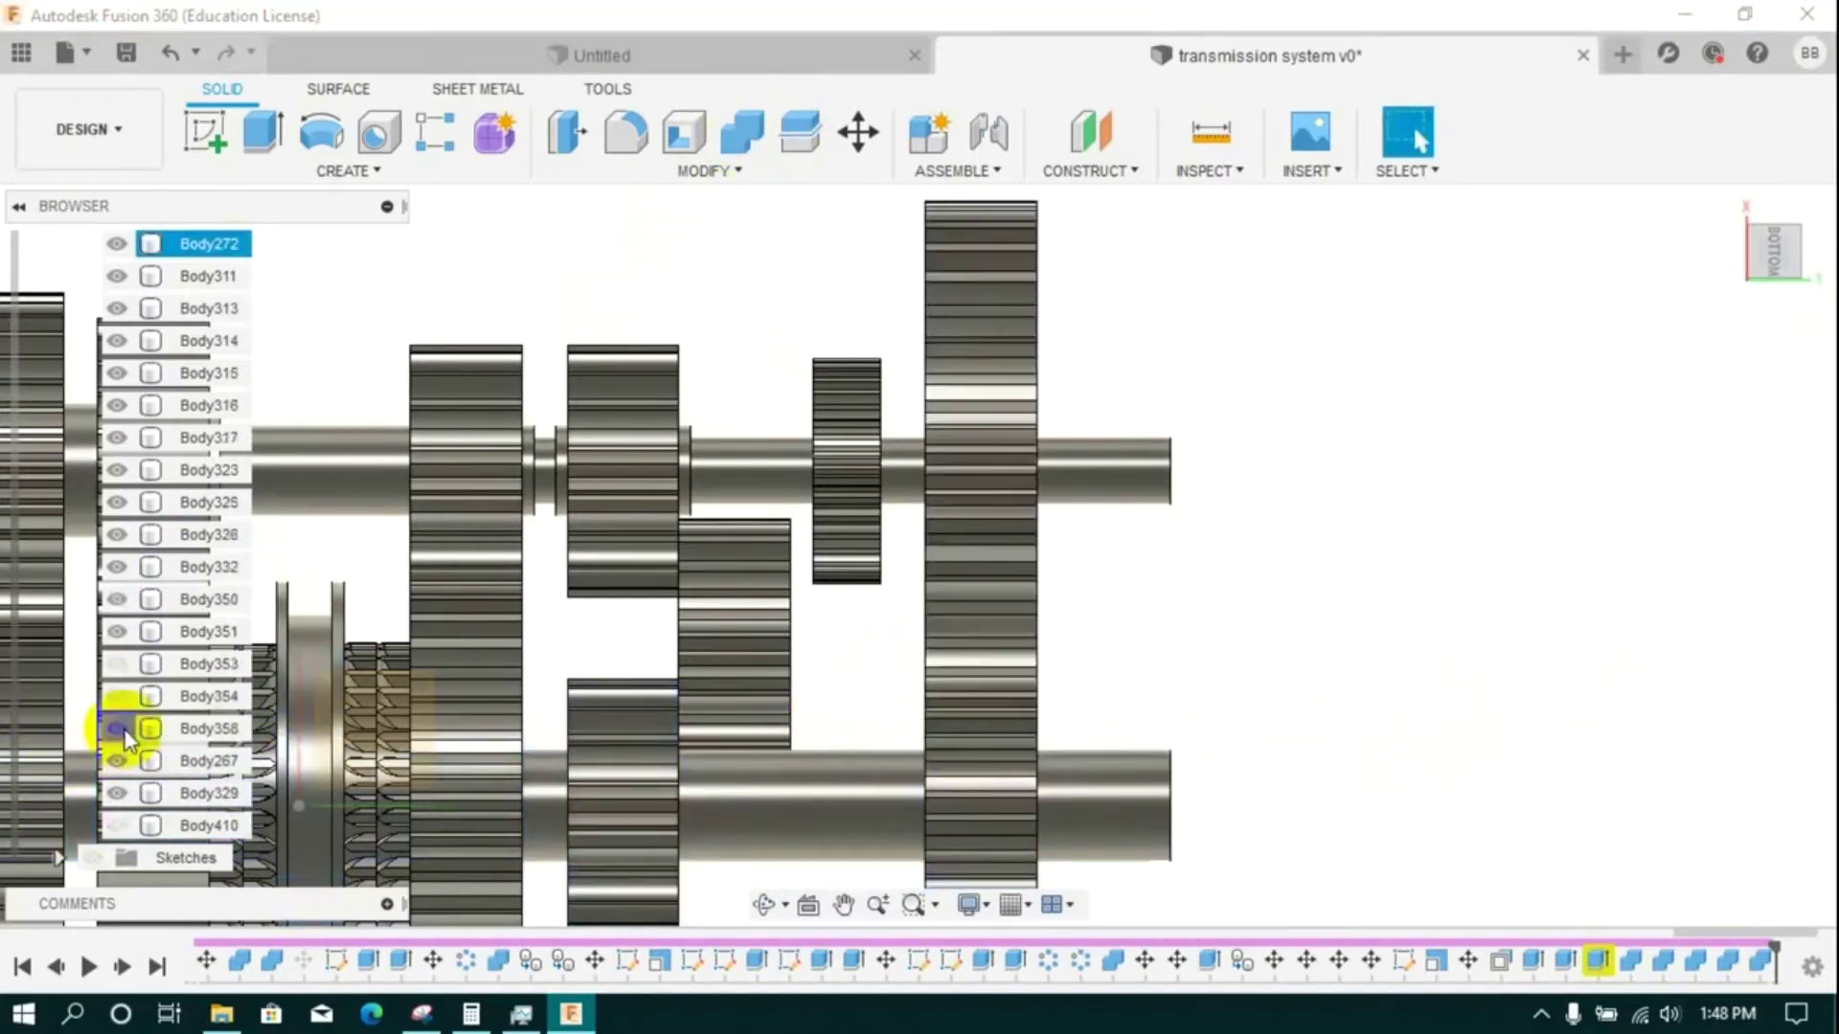
- Show the toothed rings Body353 and Body410, and check the grooved collar Body354 before hiding it again
left_click(118, 665)
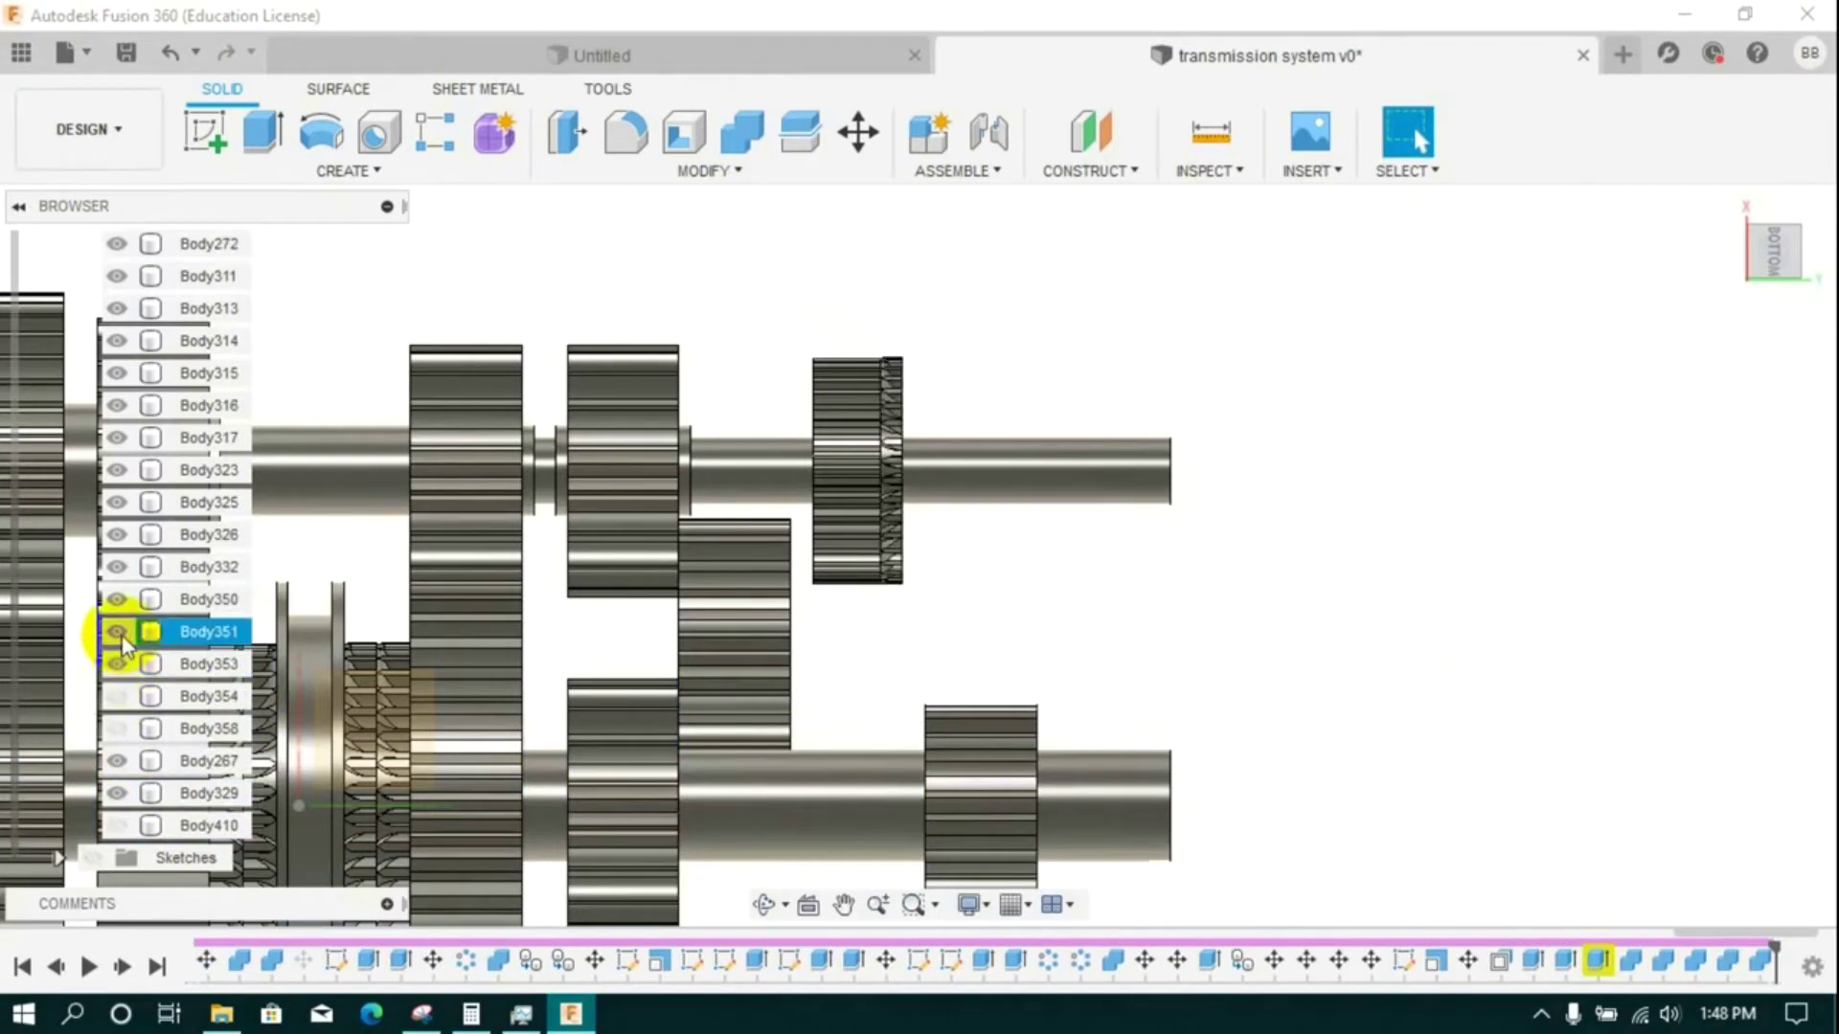
left_click(118, 825)
left_click(117, 698)
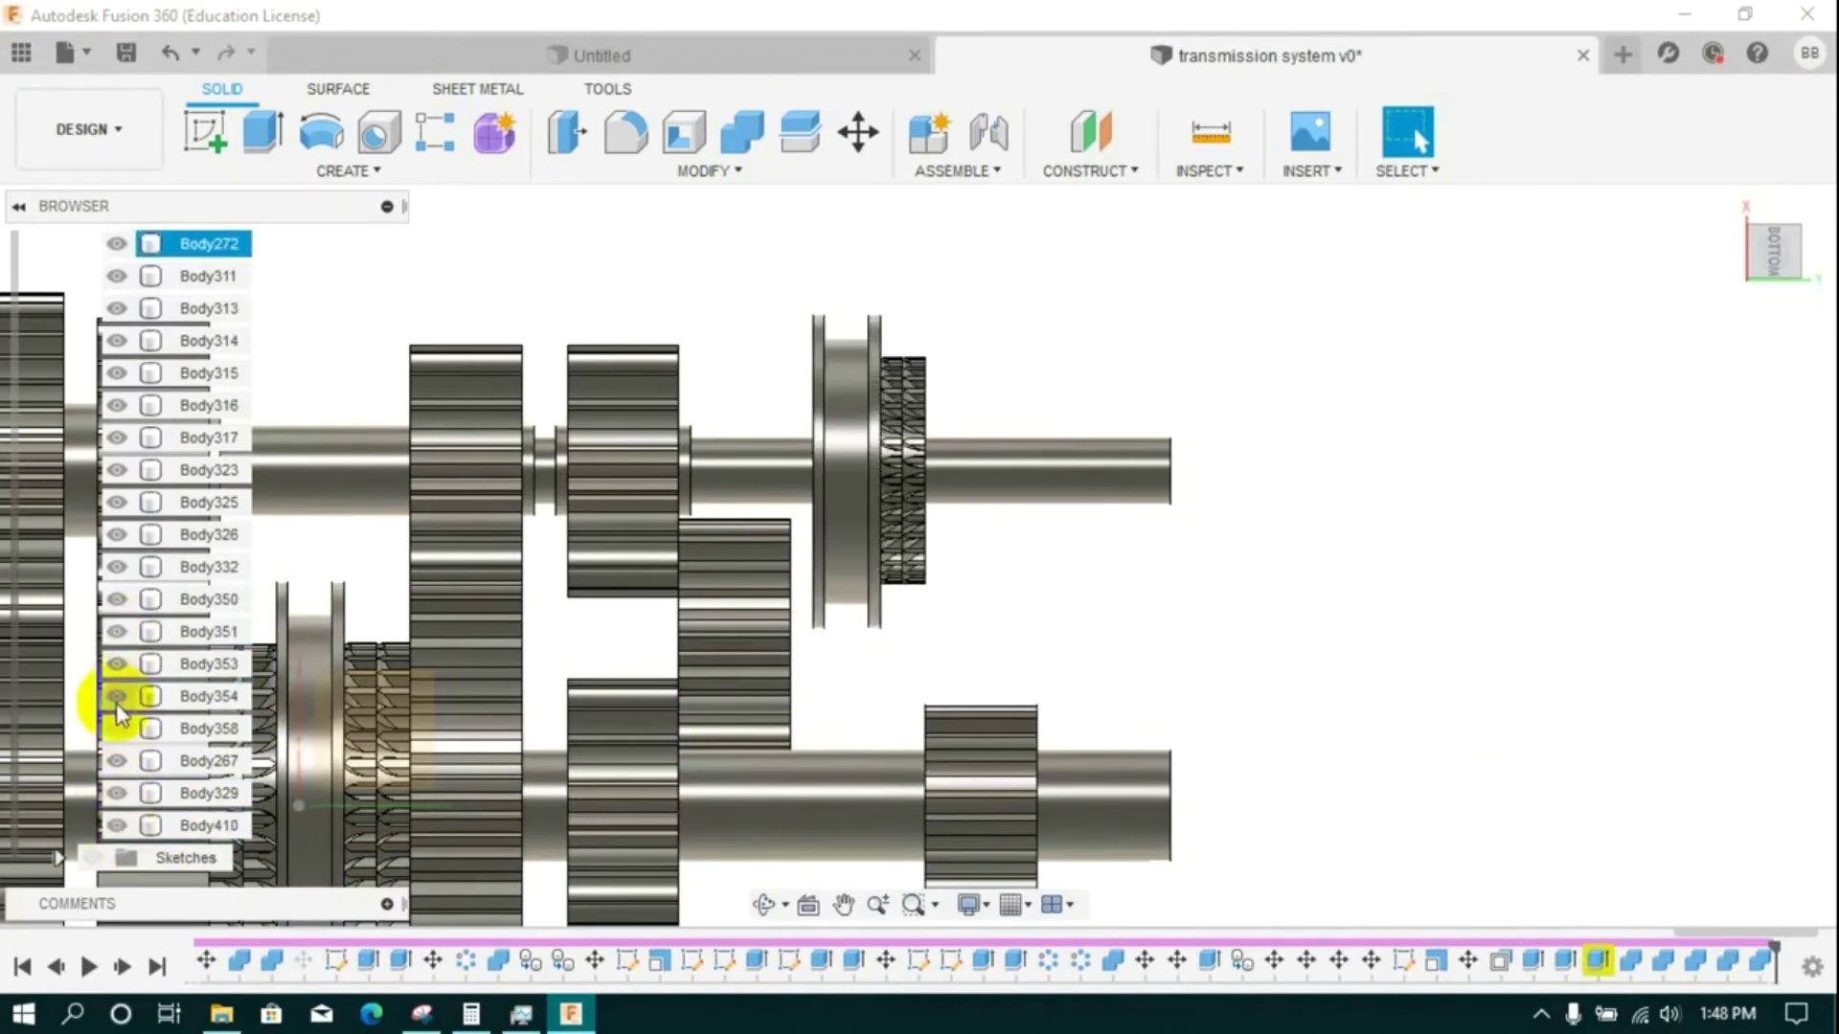
left_click(117, 701)
scroll(135, 700, "up", 3)
scroll(129, 594, "down", 3)
- Join the large end gear Body358 with the toothed ring Body410, and show the grooved collar Body354 again
left_click(118, 729)
left_click(117, 730)
left_click(118, 730)
left_click(742, 132)
left_click(826, 496)
left_click(953, 638)
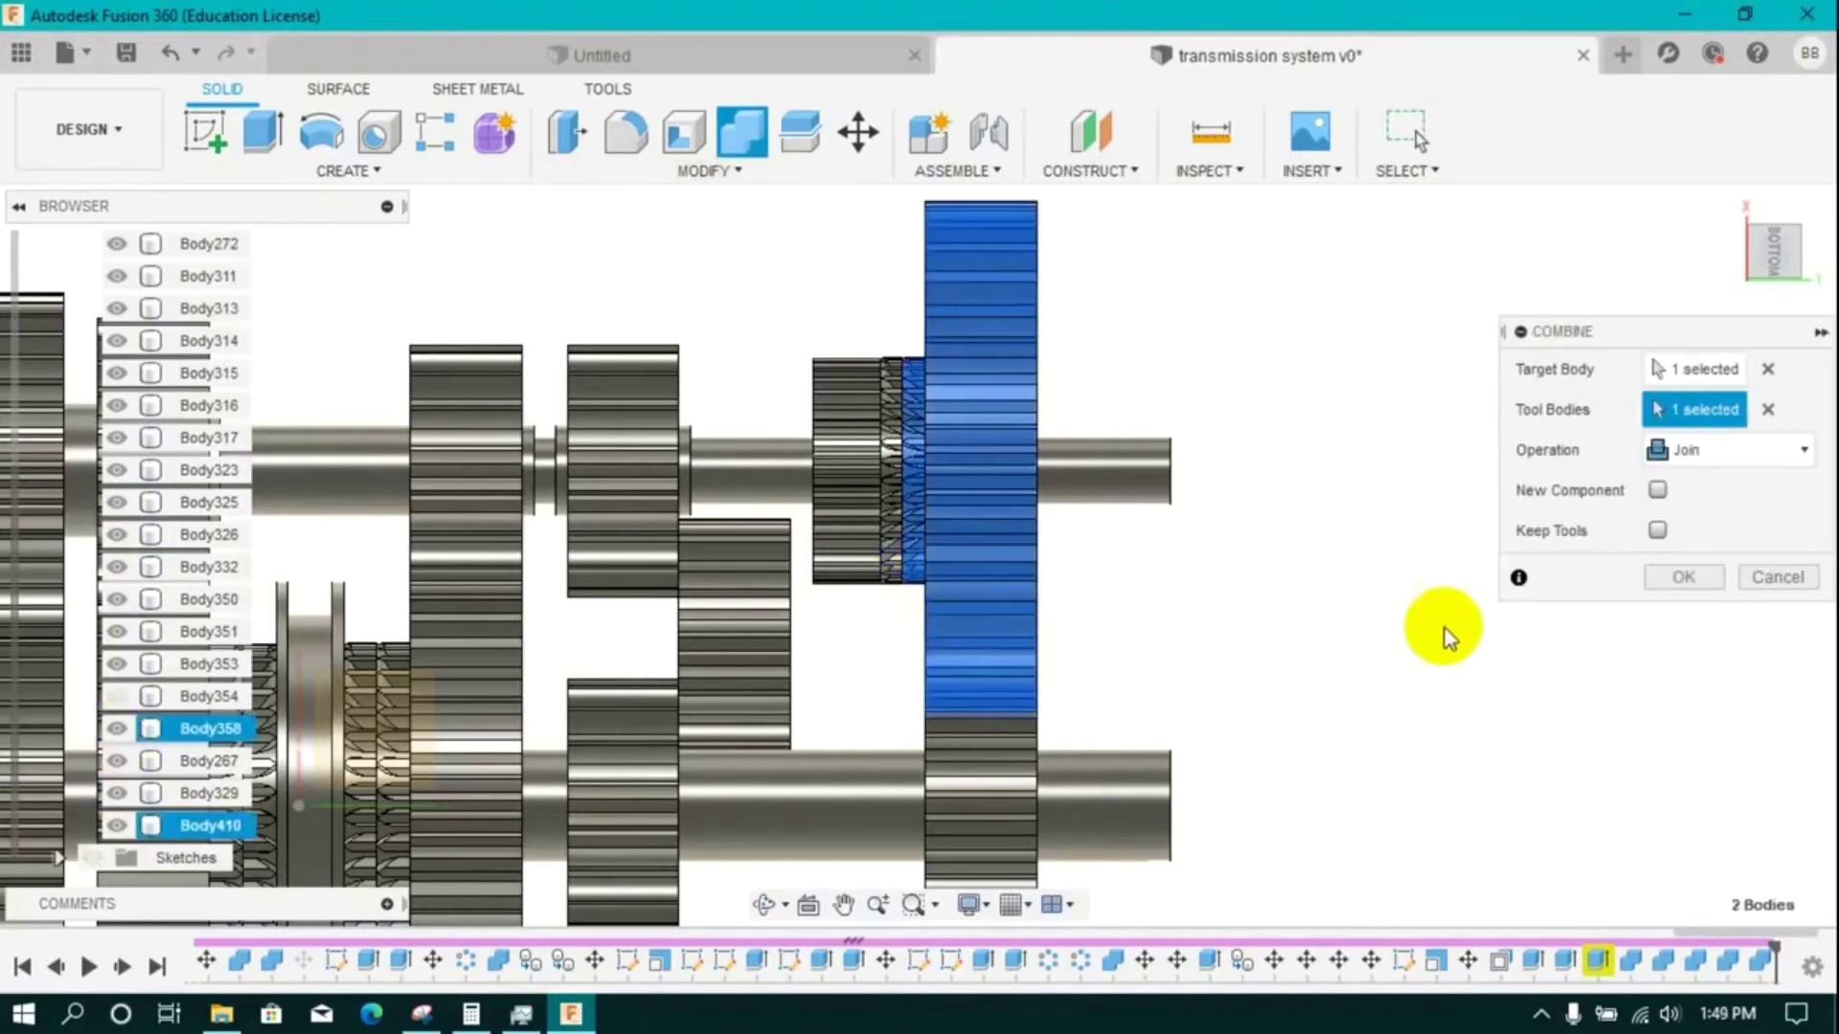
left_click(1683, 576)
left_click(116, 729)
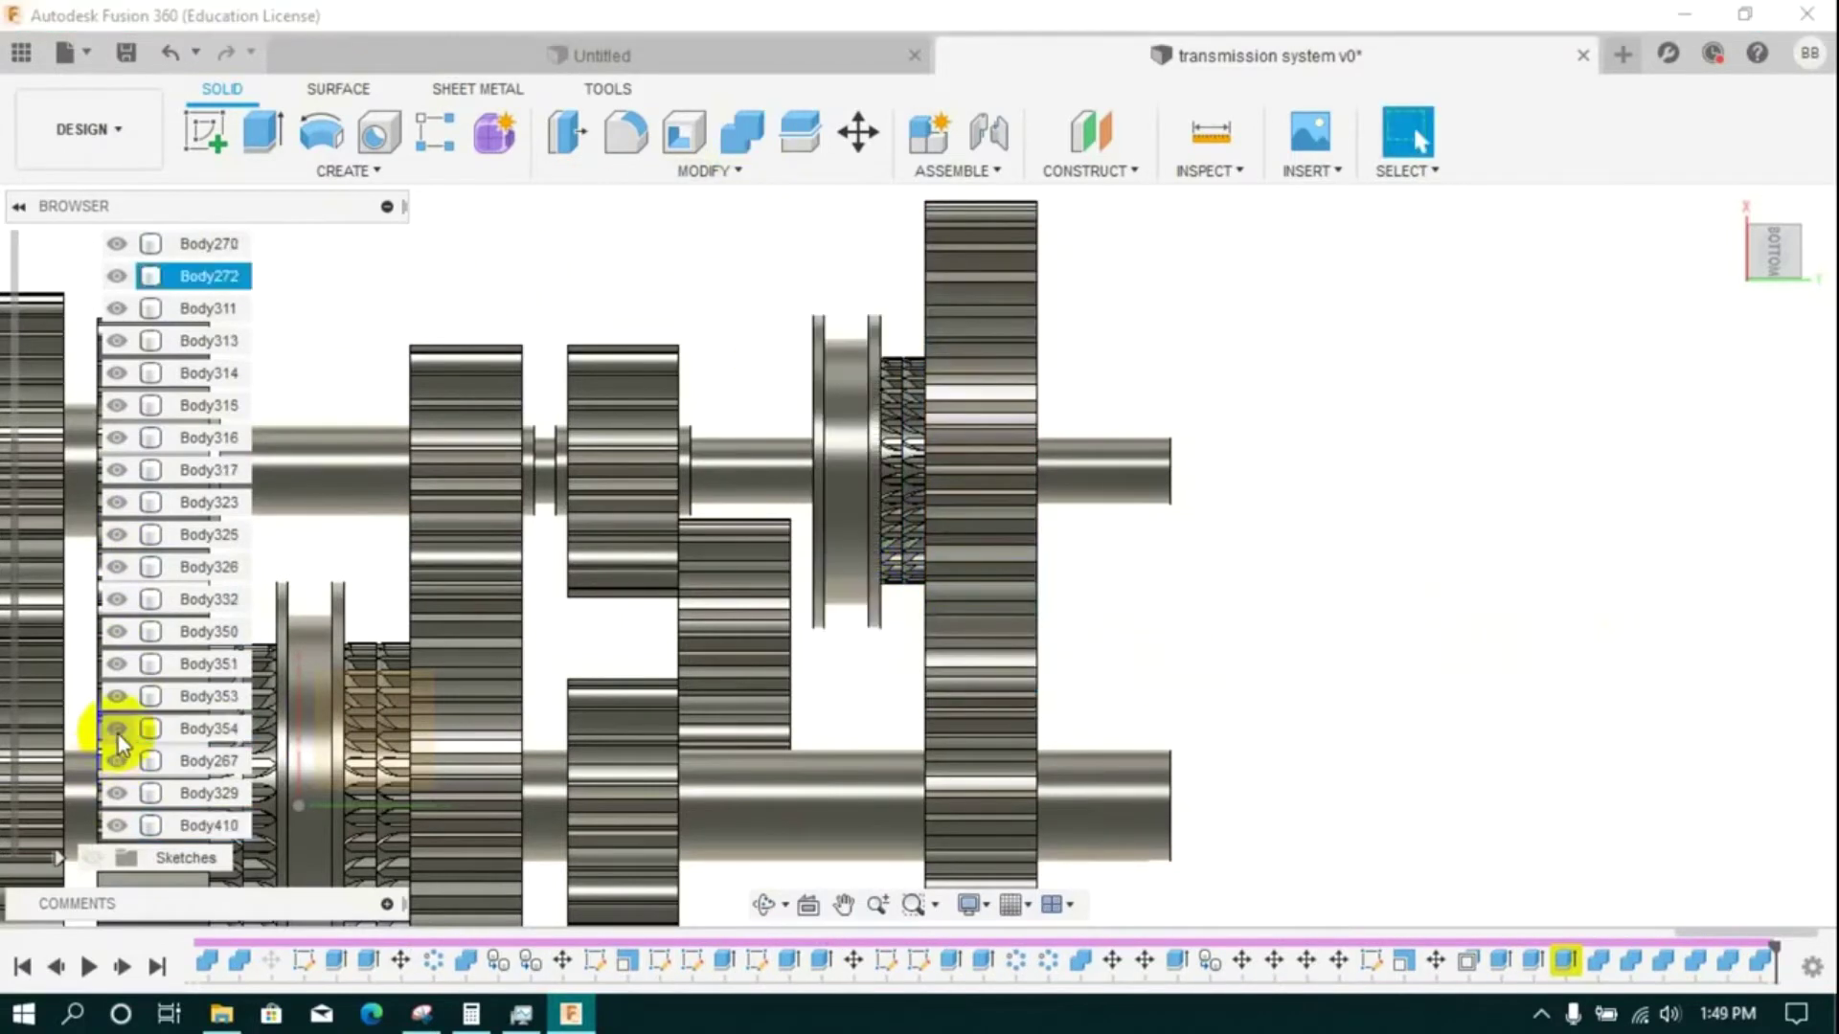
- Cut the thinner shaft Body267 out of the large end gear Body410 with Combine, keeping the tool body
scroll(565, 583, "down", 5)
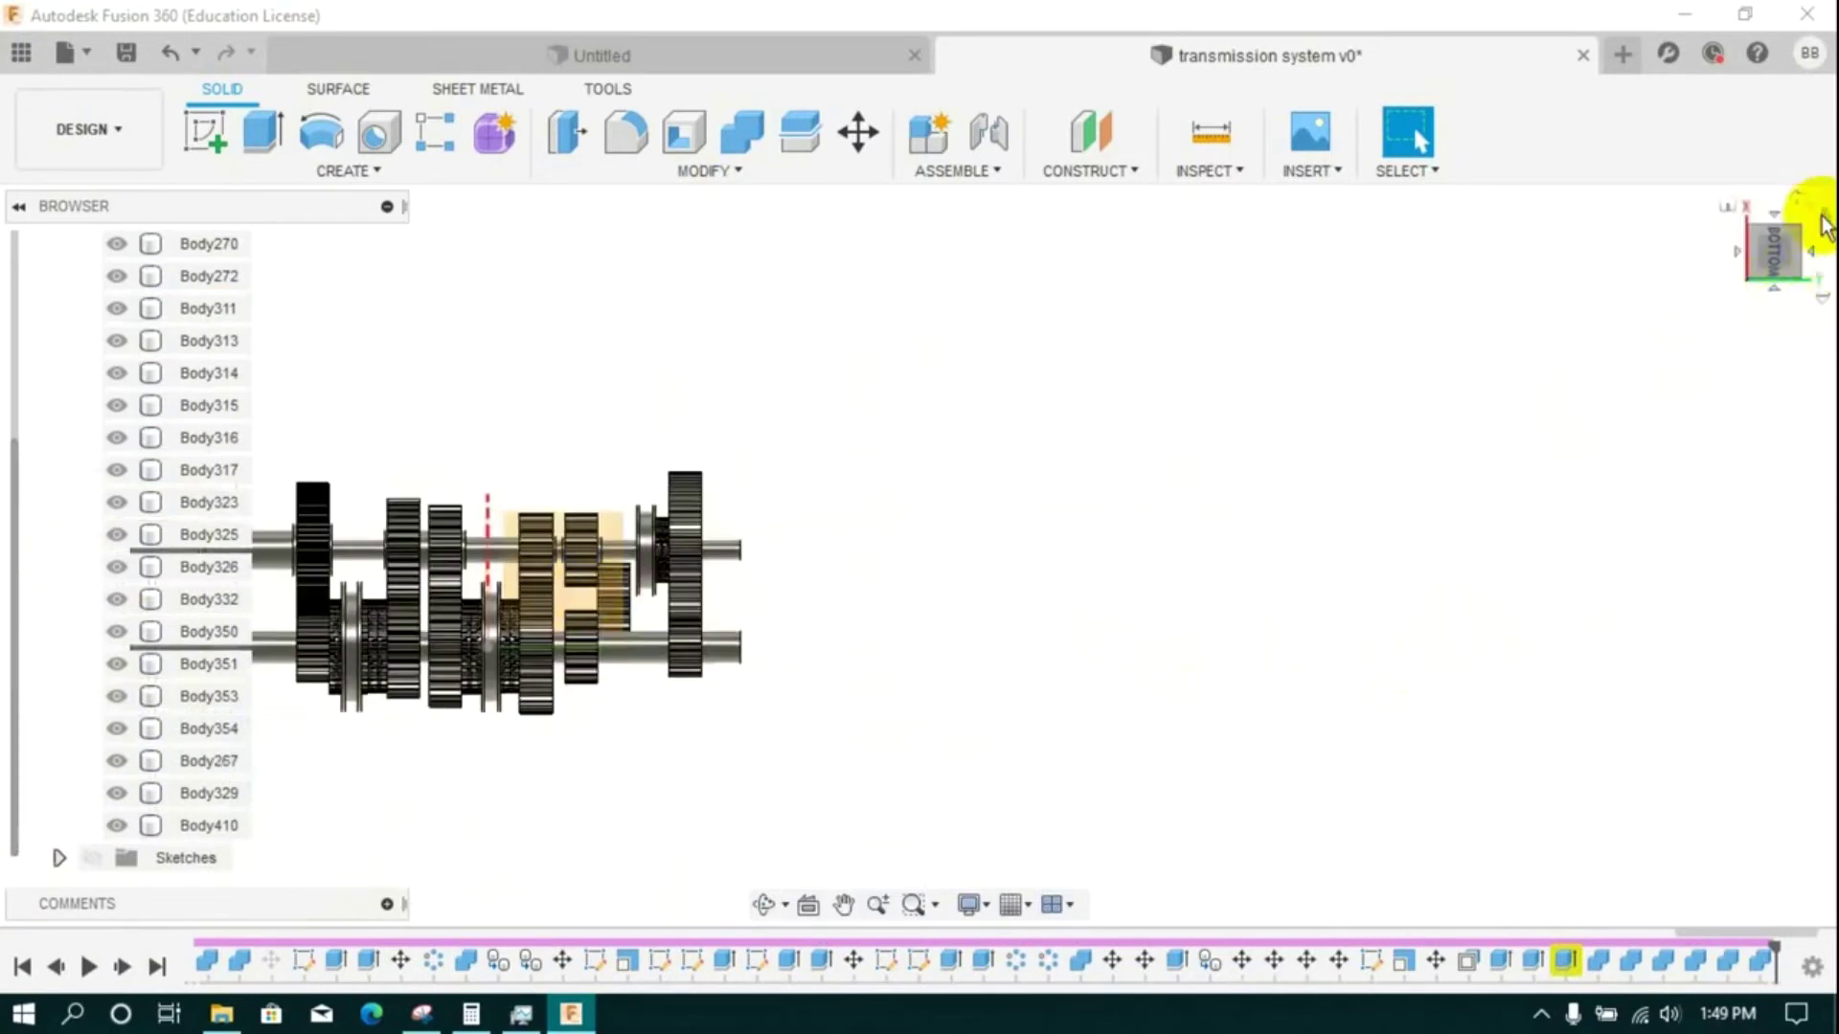
left_click(1811, 251)
left_click(1802, 200)
left_click(1752, 229)
scroll(801, 552, "up", 3)
middle_click_drag(801, 552, 1015, 753)
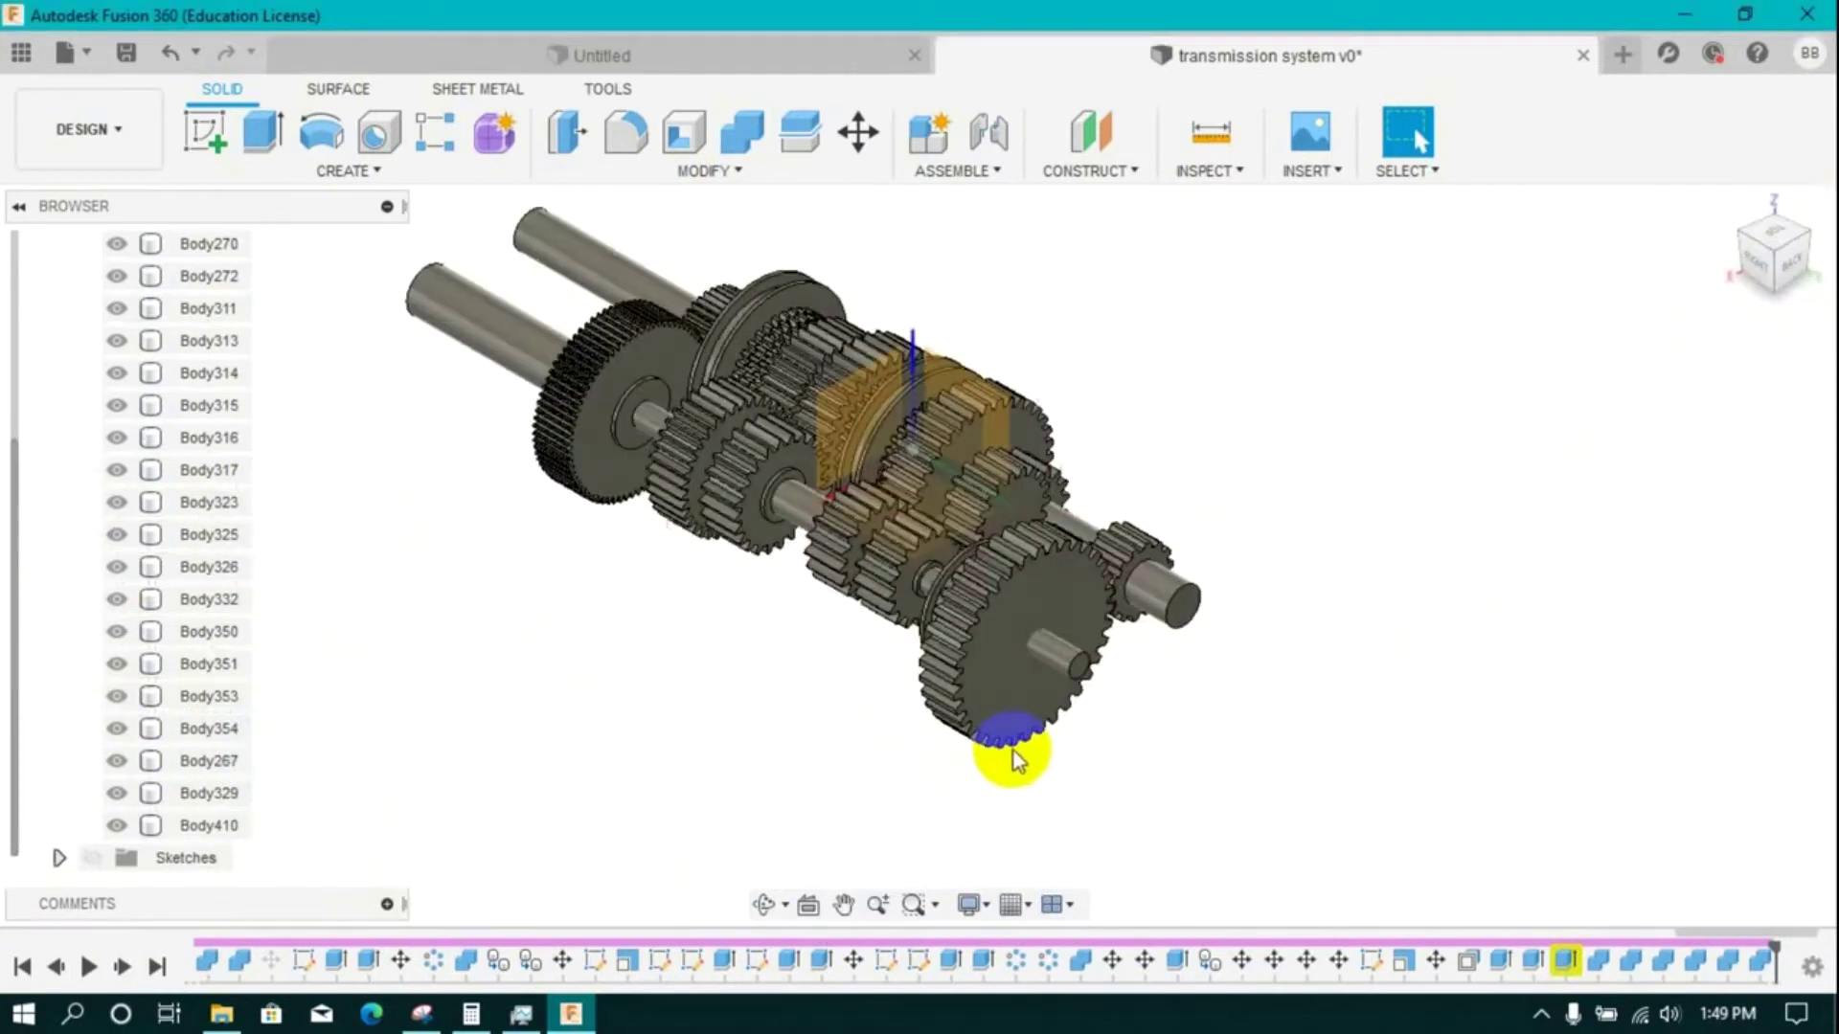
left_click(1169, 580)
scroll(1174, 582, "up", 2)
scroll(1153, 716, "down", 2)
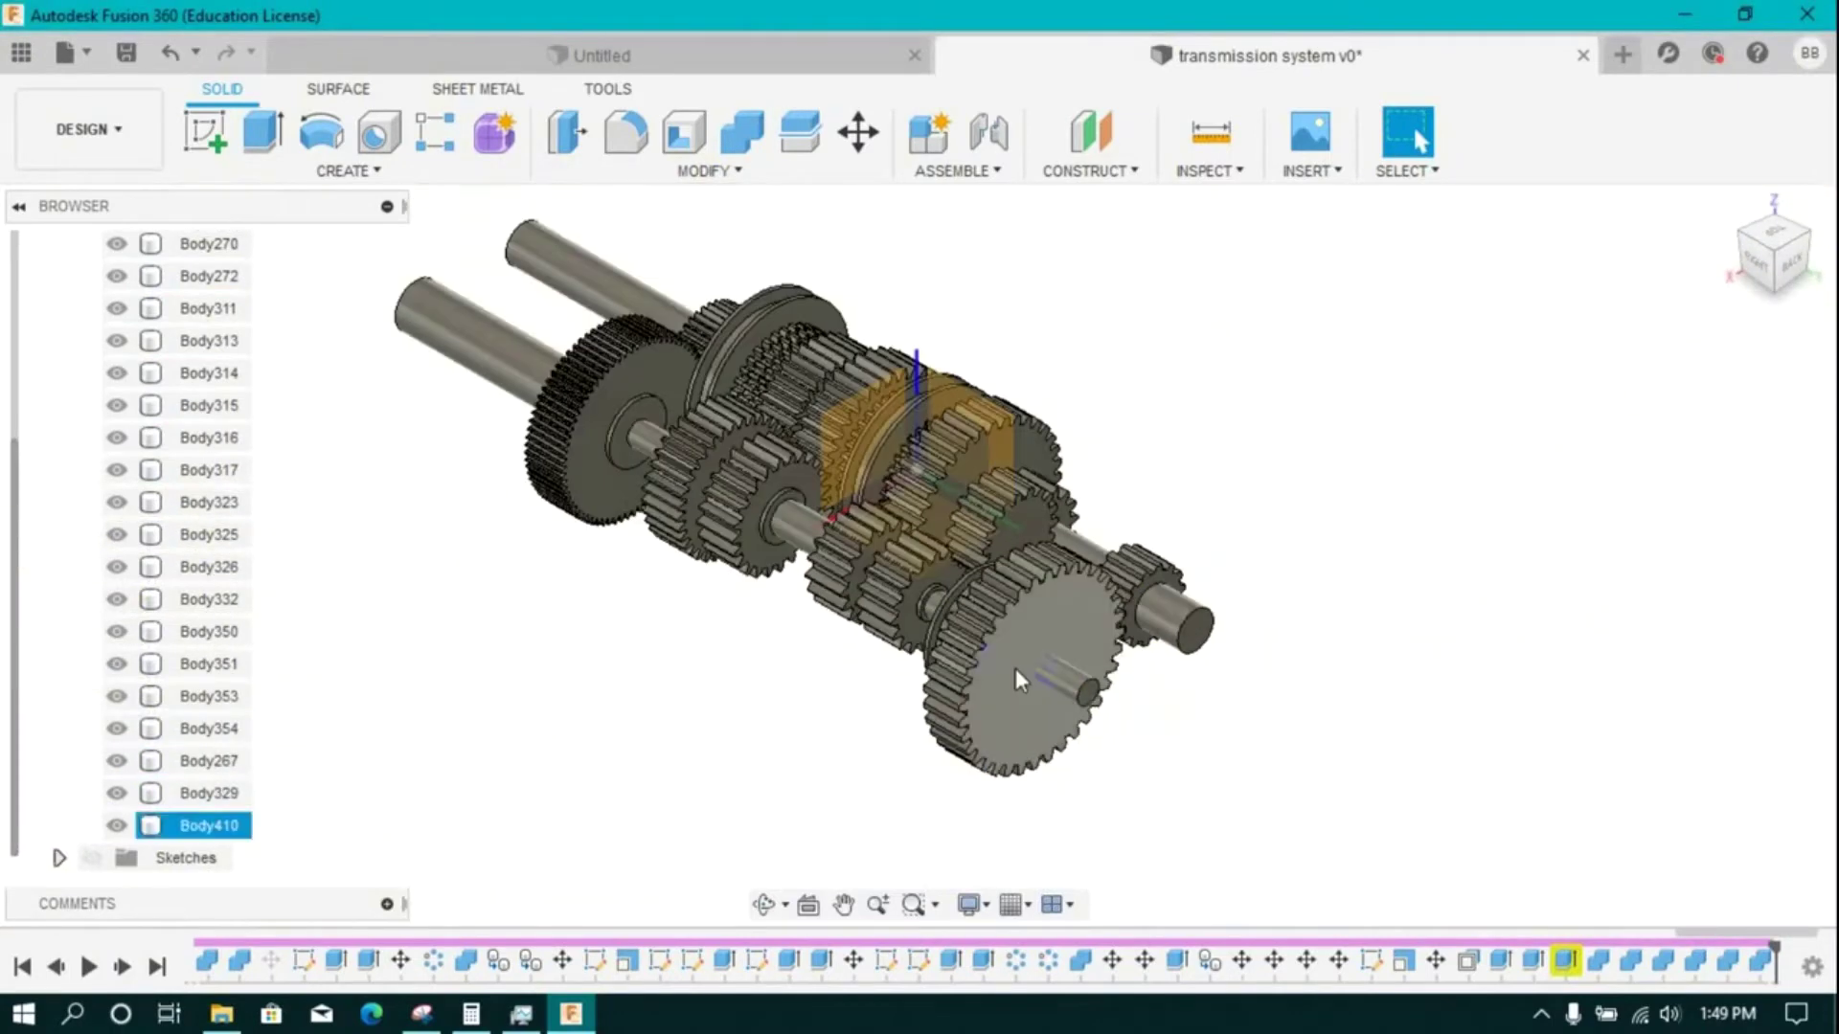
scroll(1015, 669, "up", 2)
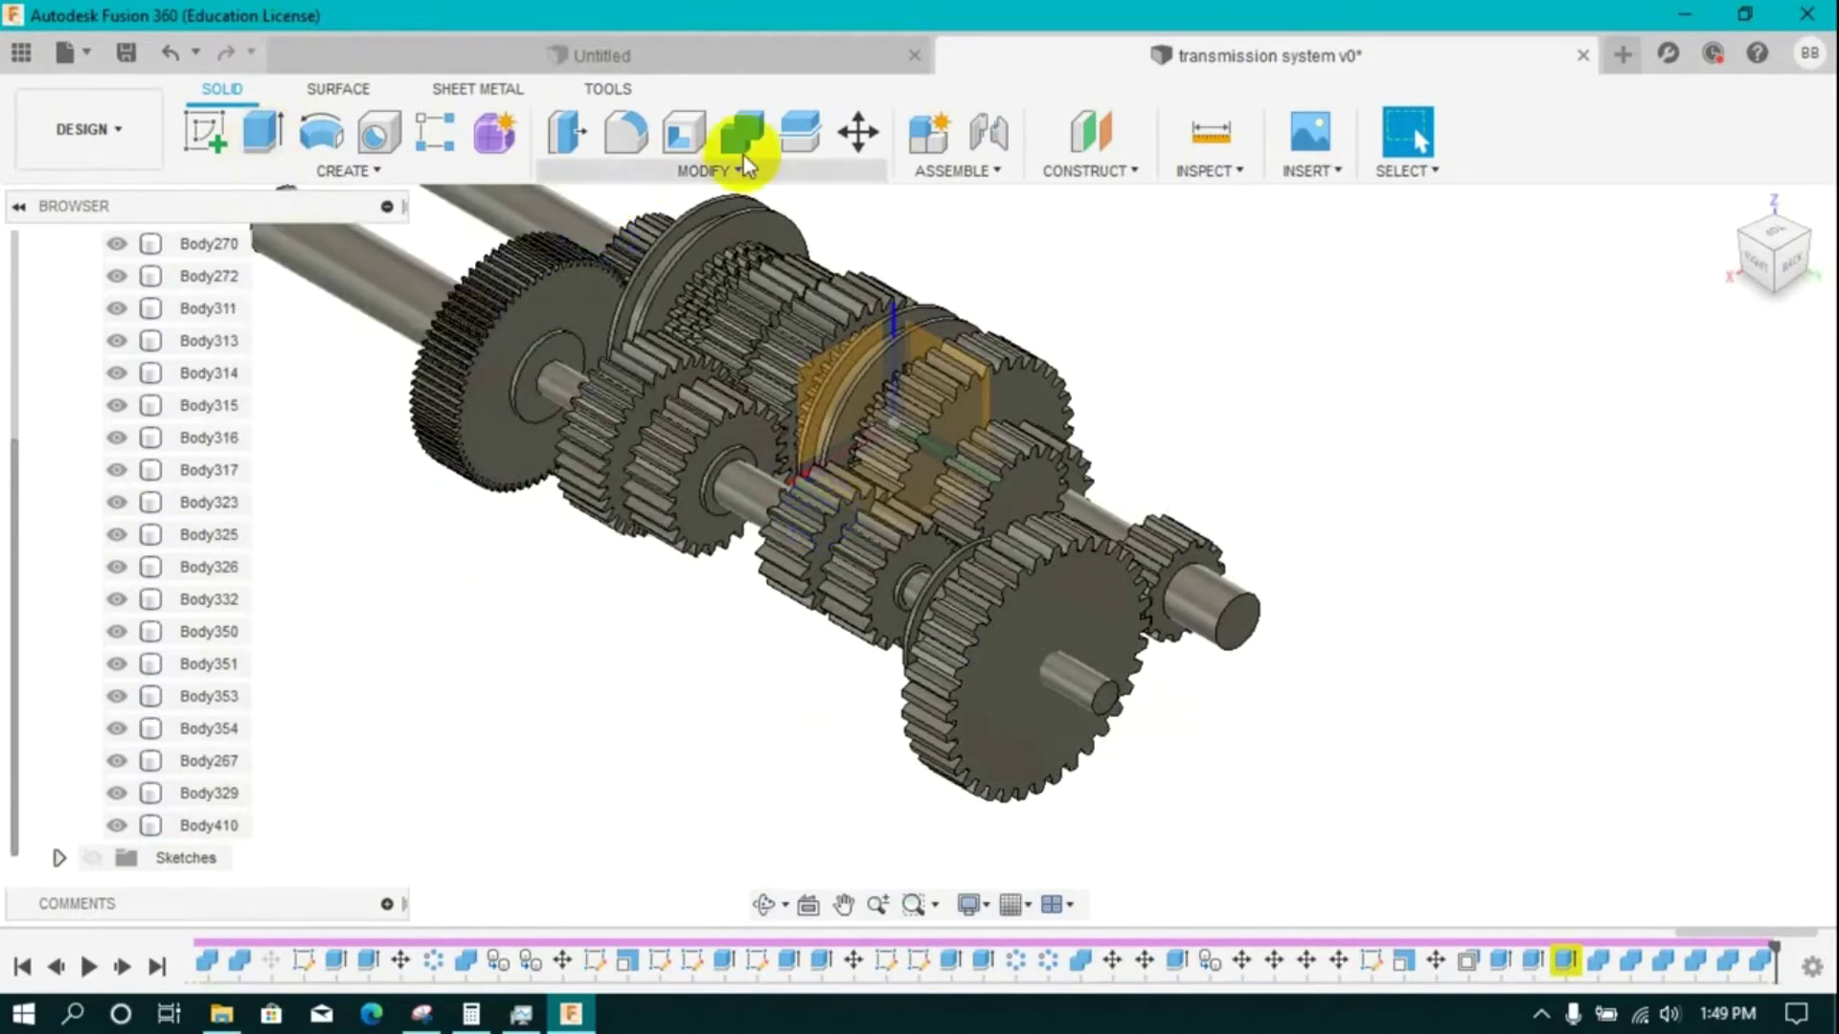
left_click(743, 155)
scroll(911, 780, "up", 2)
left_click(911, 774)
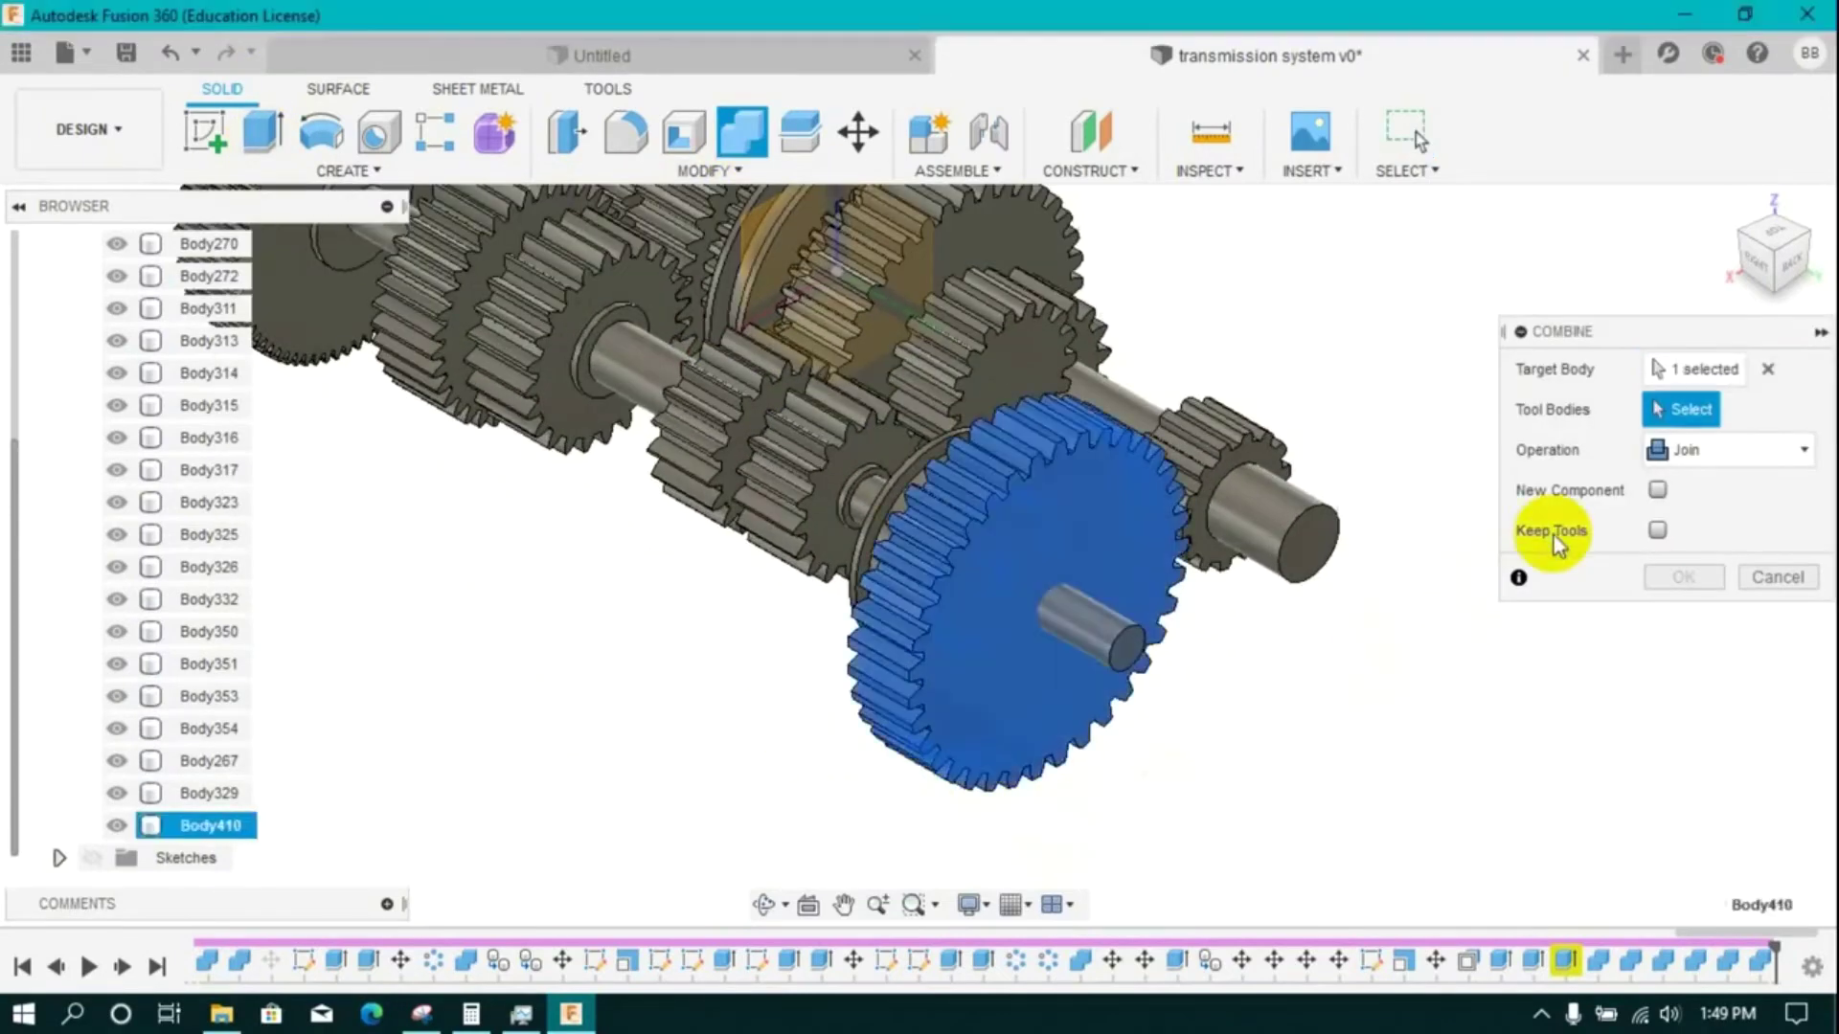
left_click(1155, 659)
left_click(1691, 454)
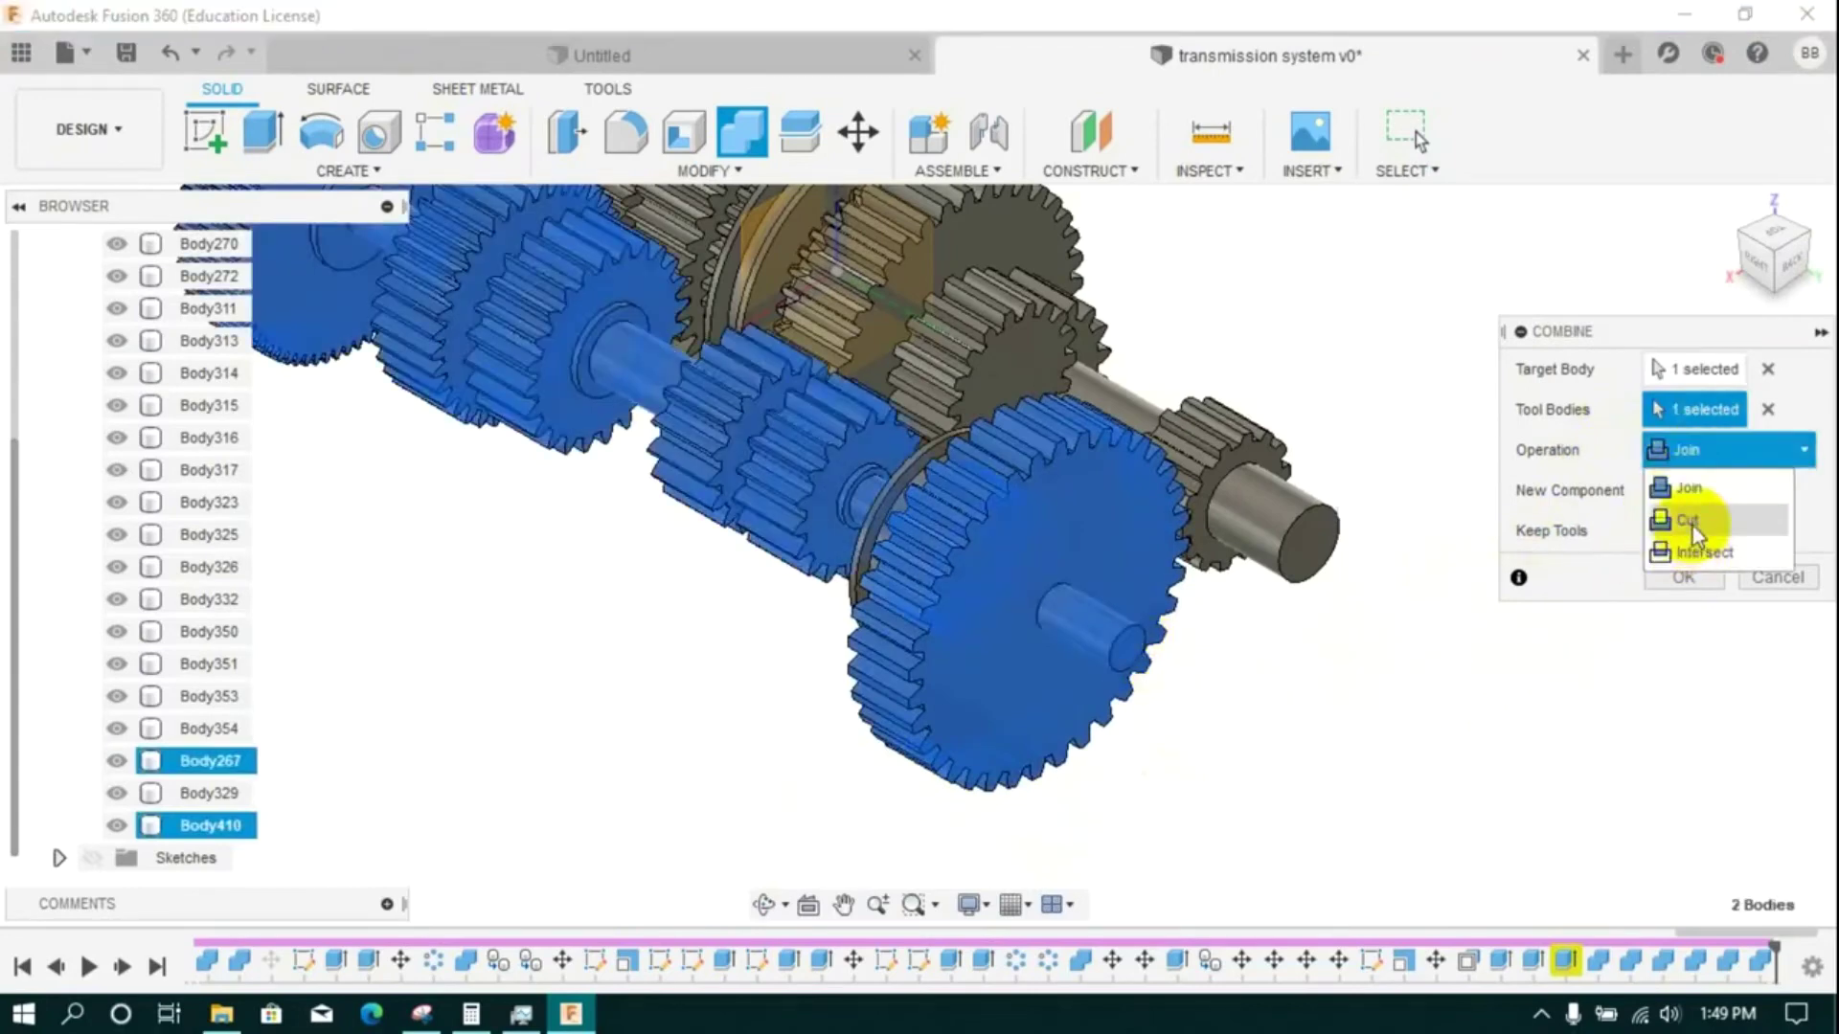
left_click(1657, 531)
left_click(1678, 578)
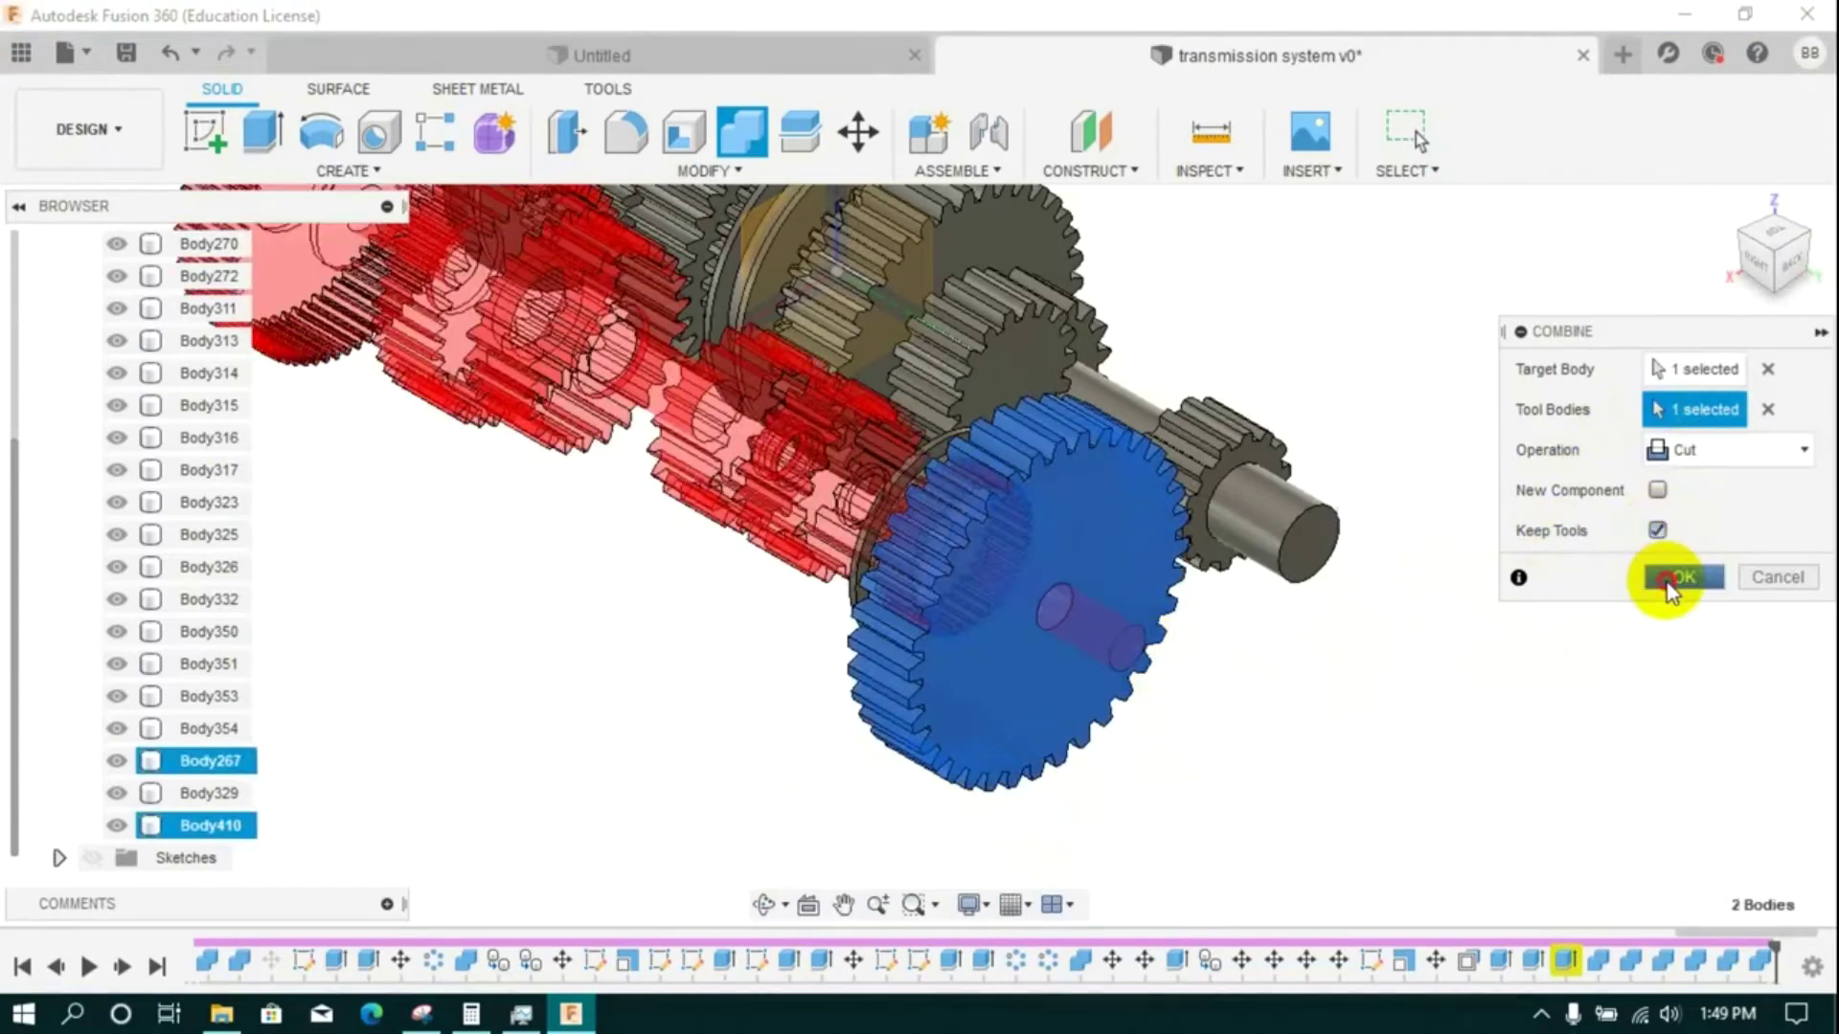
- Examine the end gear and grooved collar Body354 up close, and the whole transmission from several sides
left_click(1740, 233)
scroll(681, 760, "up", 5)
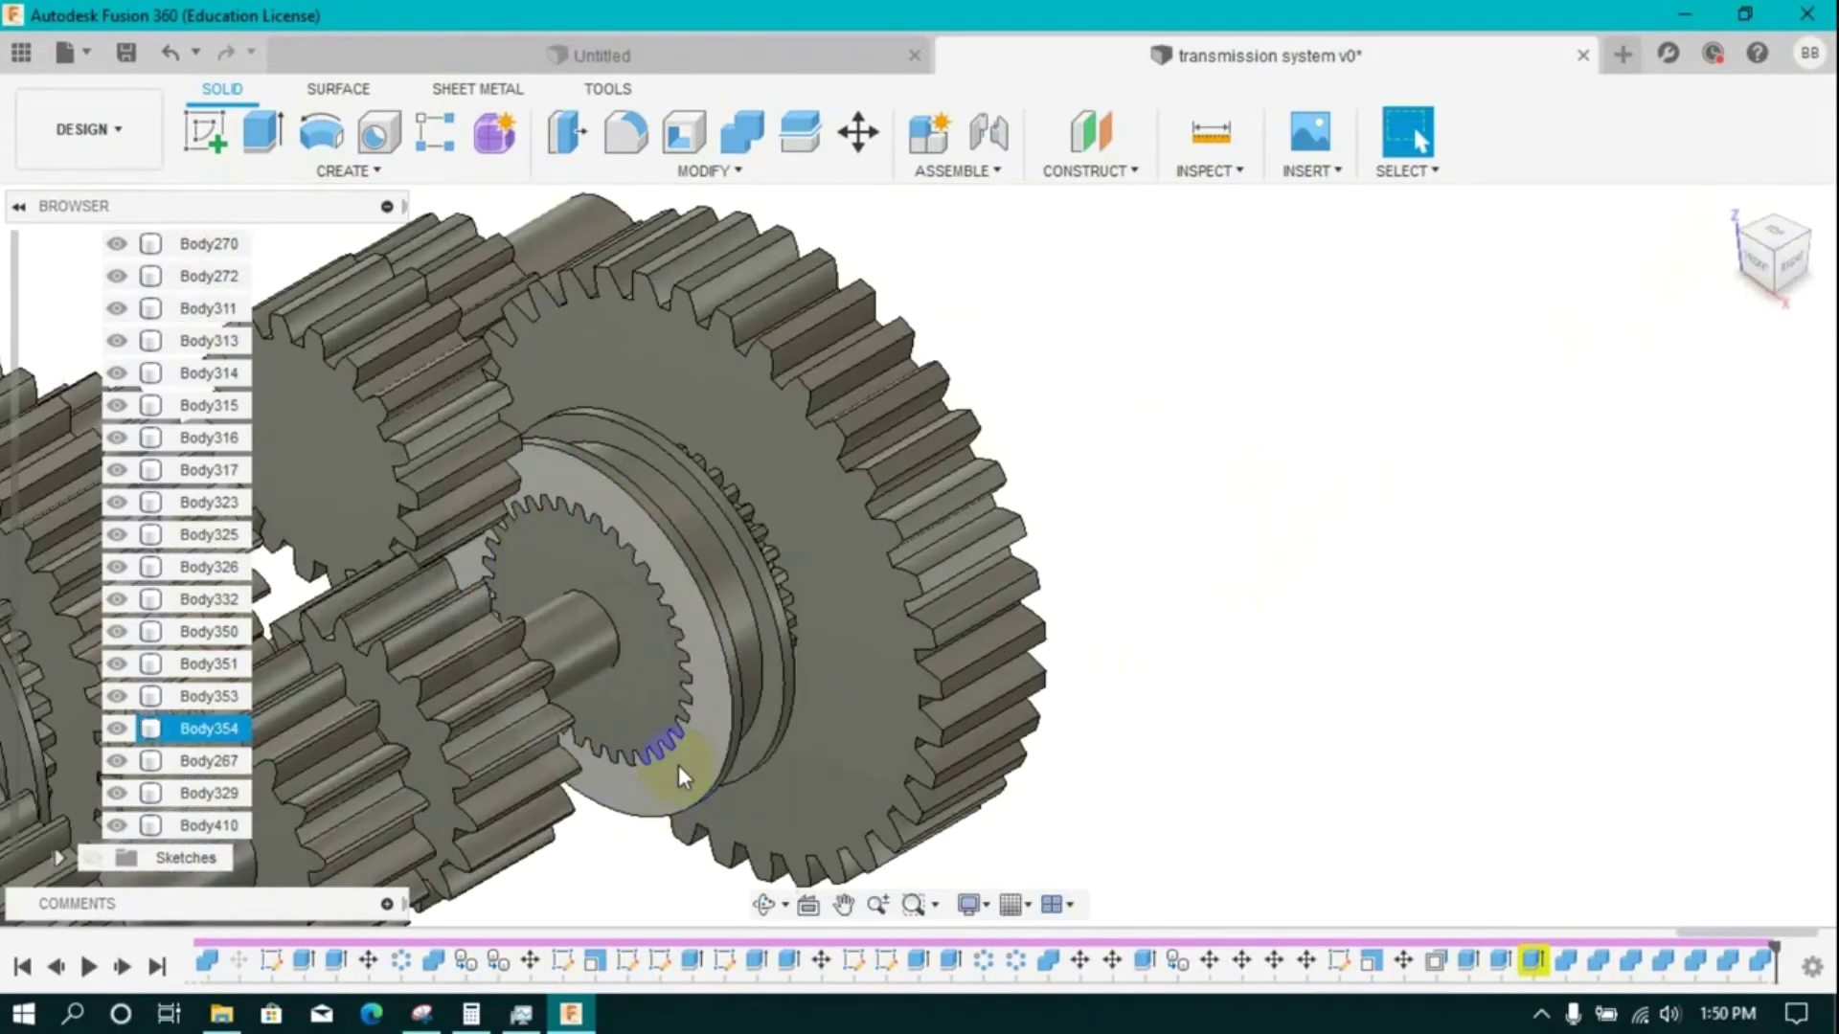
left_click(661, 682)
left_click(1767, 234)
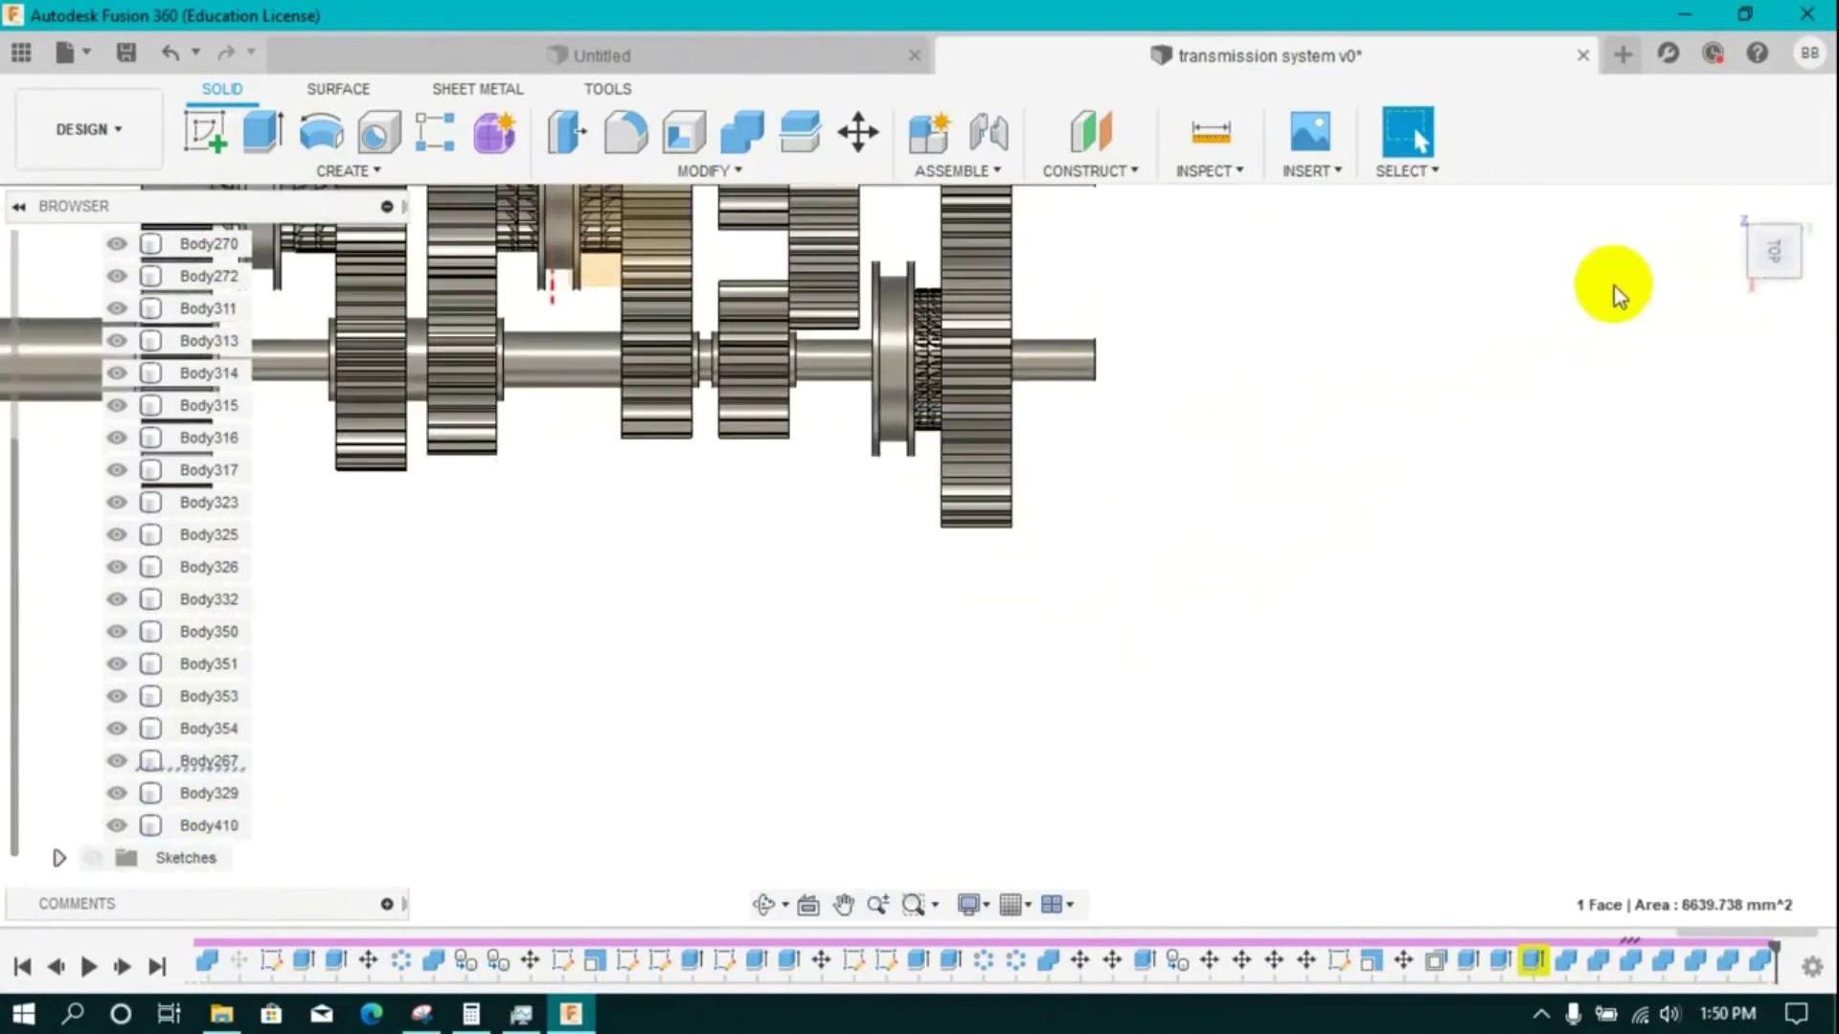
left_click(1750, 275)
left_click(1784, 241)
left_click(1775, 288)
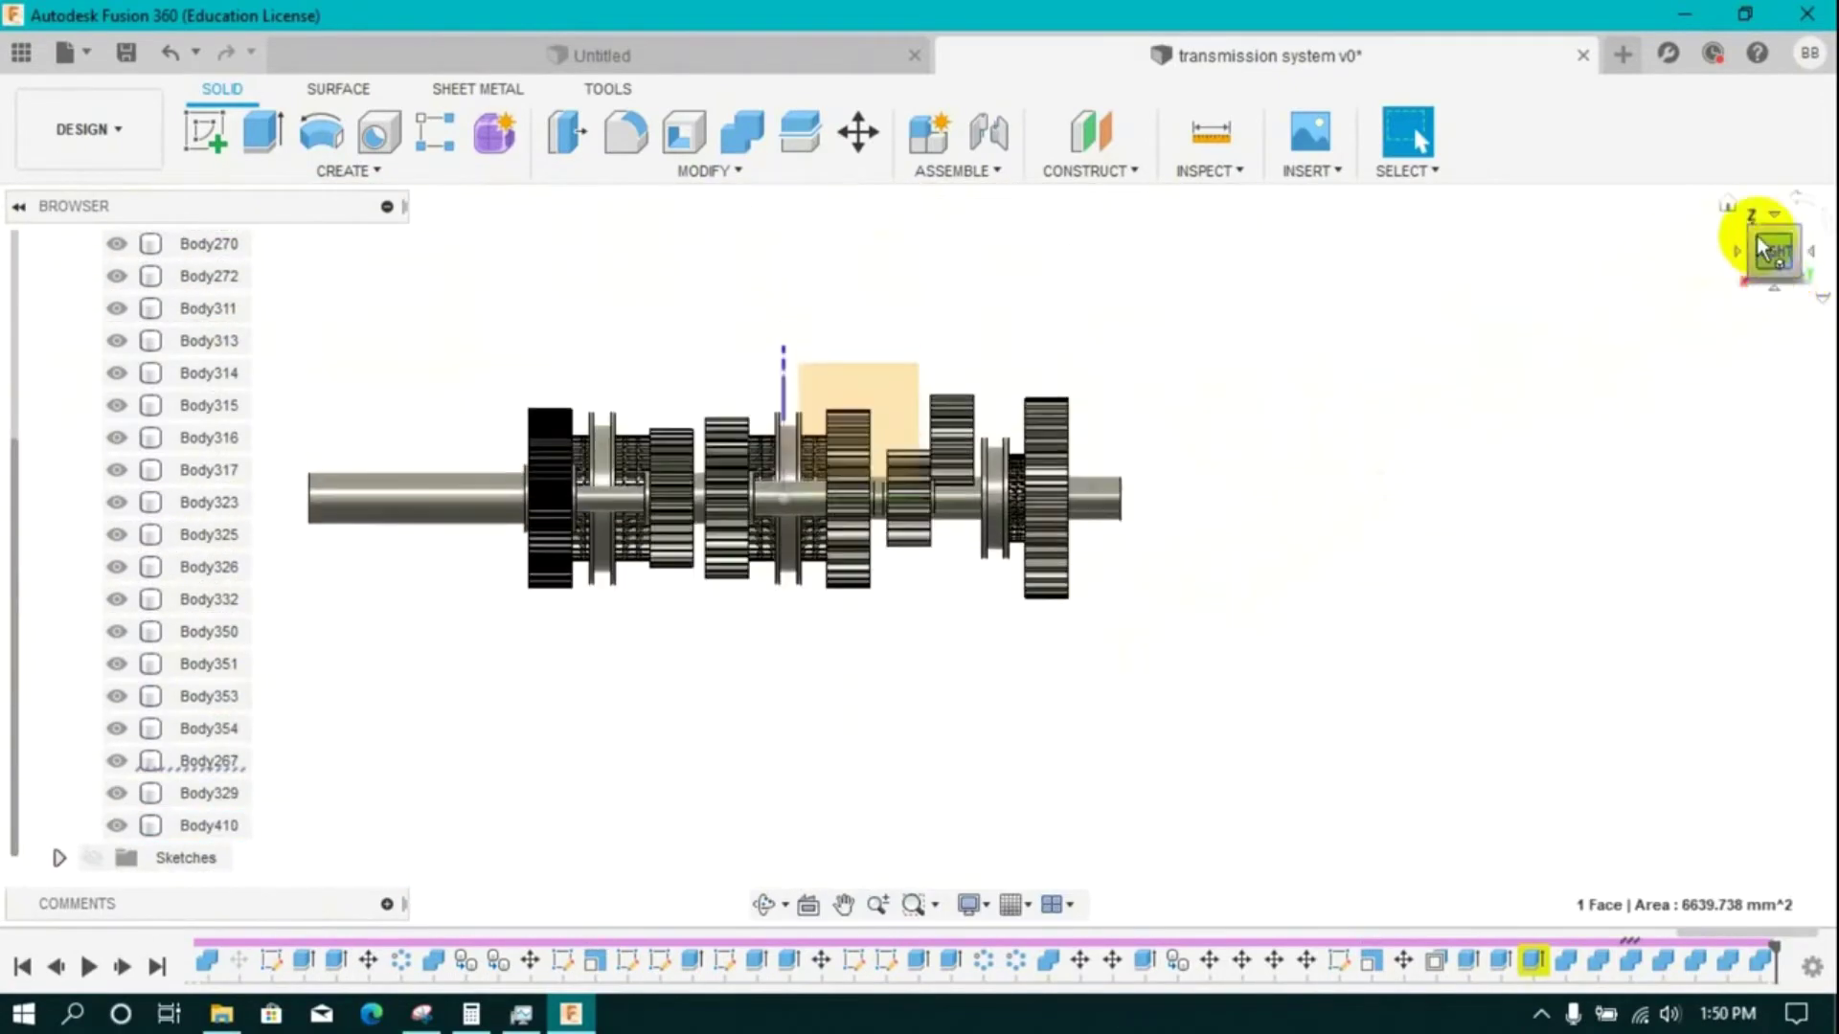
left_click(1748, 230)
scroll(862, 455, "up", 3)
scroll(78, 509, "up", 3)
left_click(117, 406)
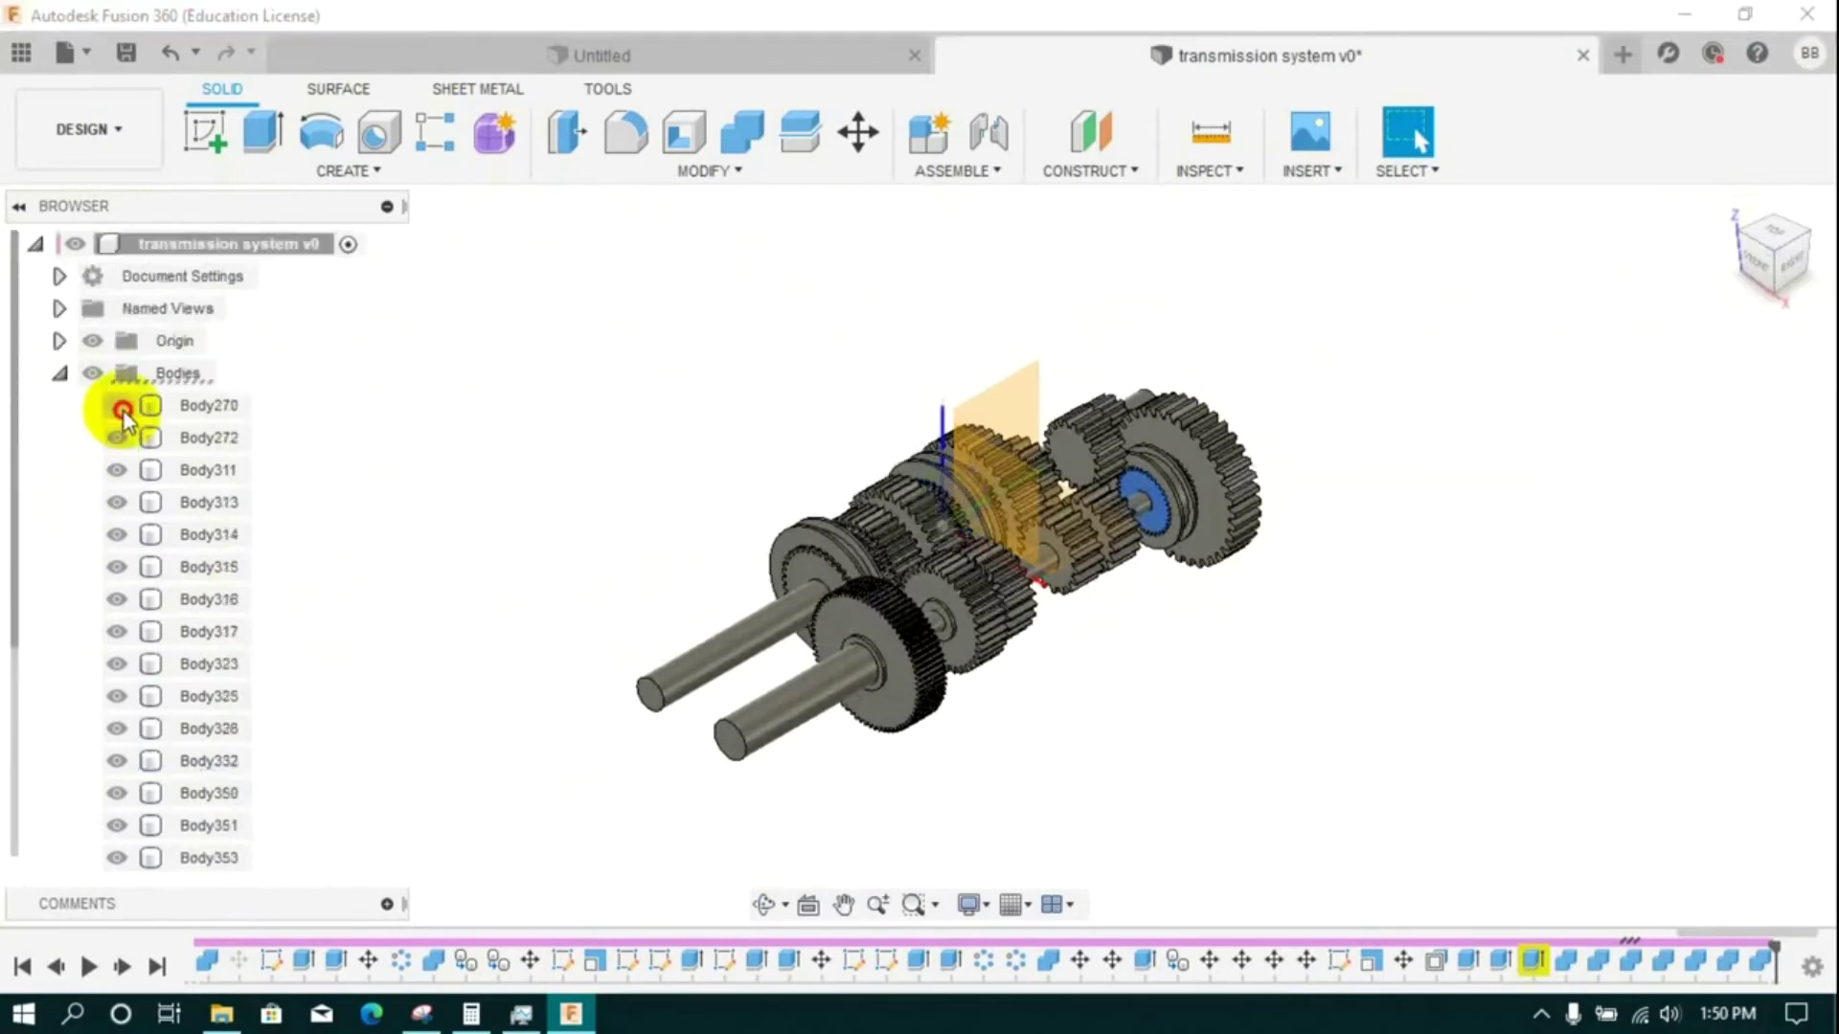
left_click(117, 438)
left_click(118, 504)
left_click(118, 470)
left_click(117, 439)
left_click(119, 412)
scroll(961, 543, "up", 3)
- Hide the bodies from Body270 through Body323 one after another
left_click(118, 406)
left_click(117, 438)
left_click(118, 470)
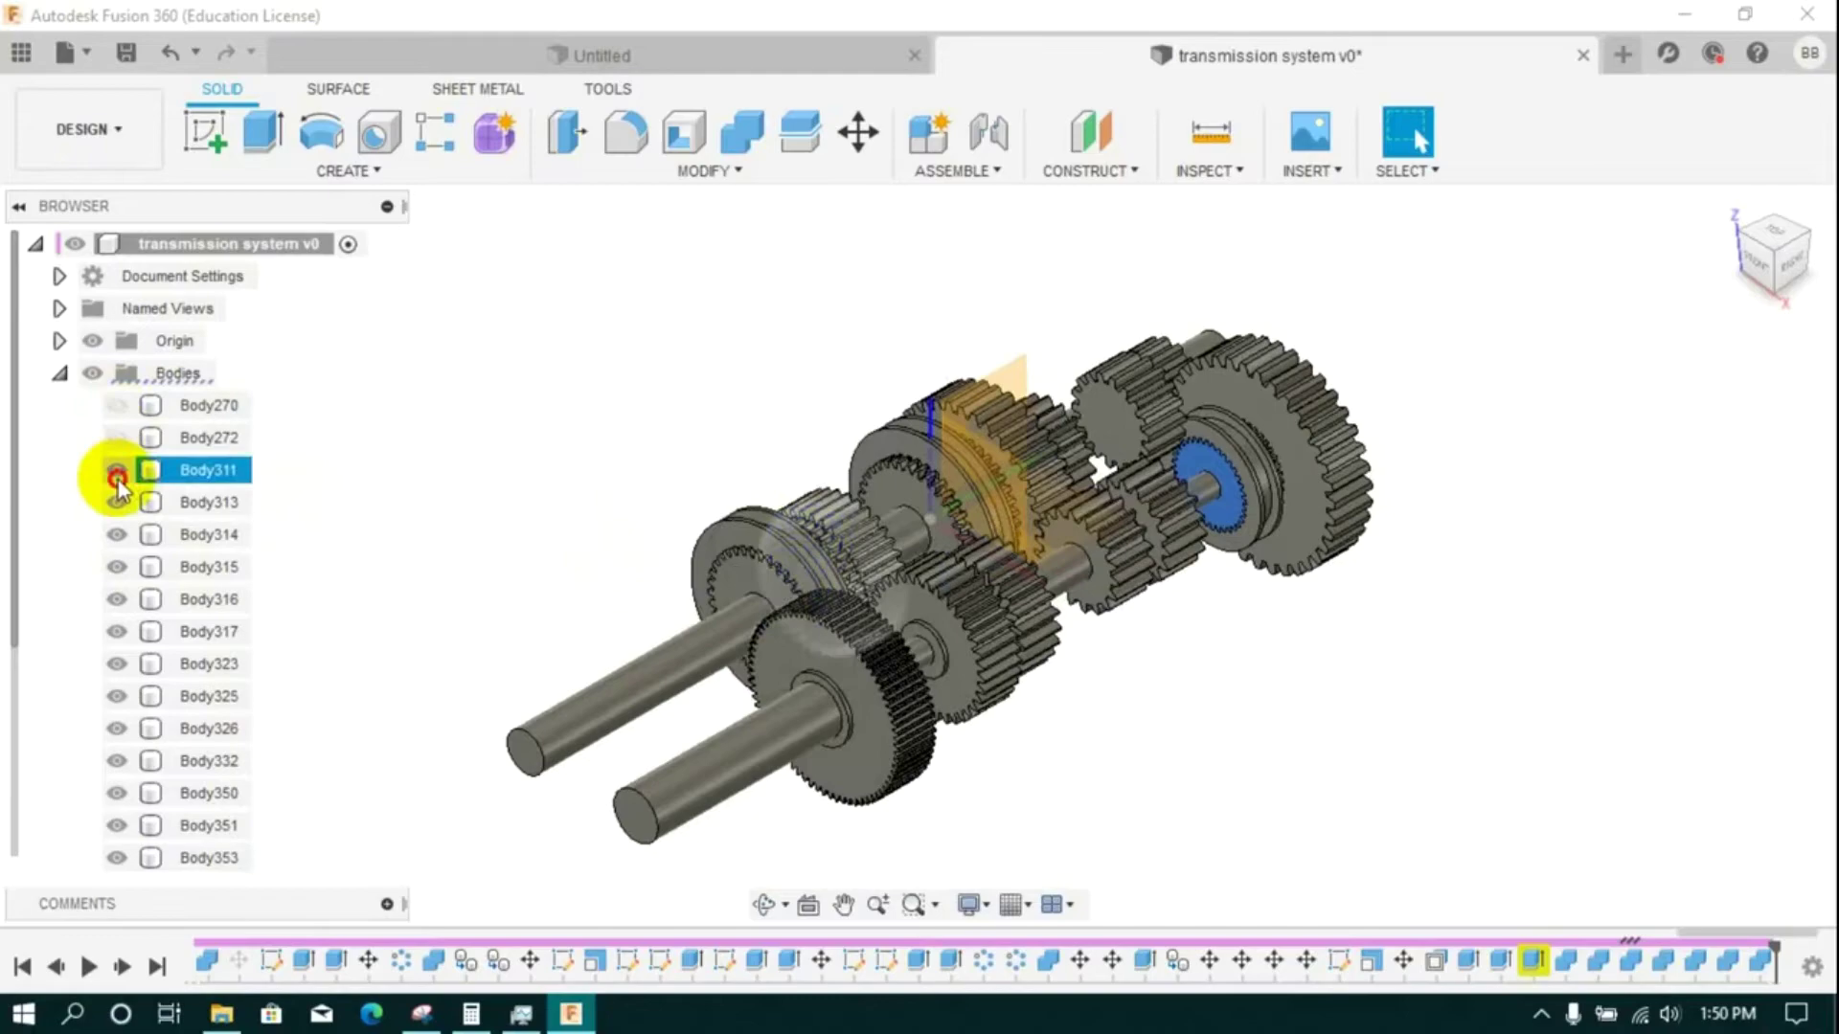
left_click(117, 503)
left_click(116, 535)
left_click(116, 600)
left_click(117, 631)
left_click(117, 664)
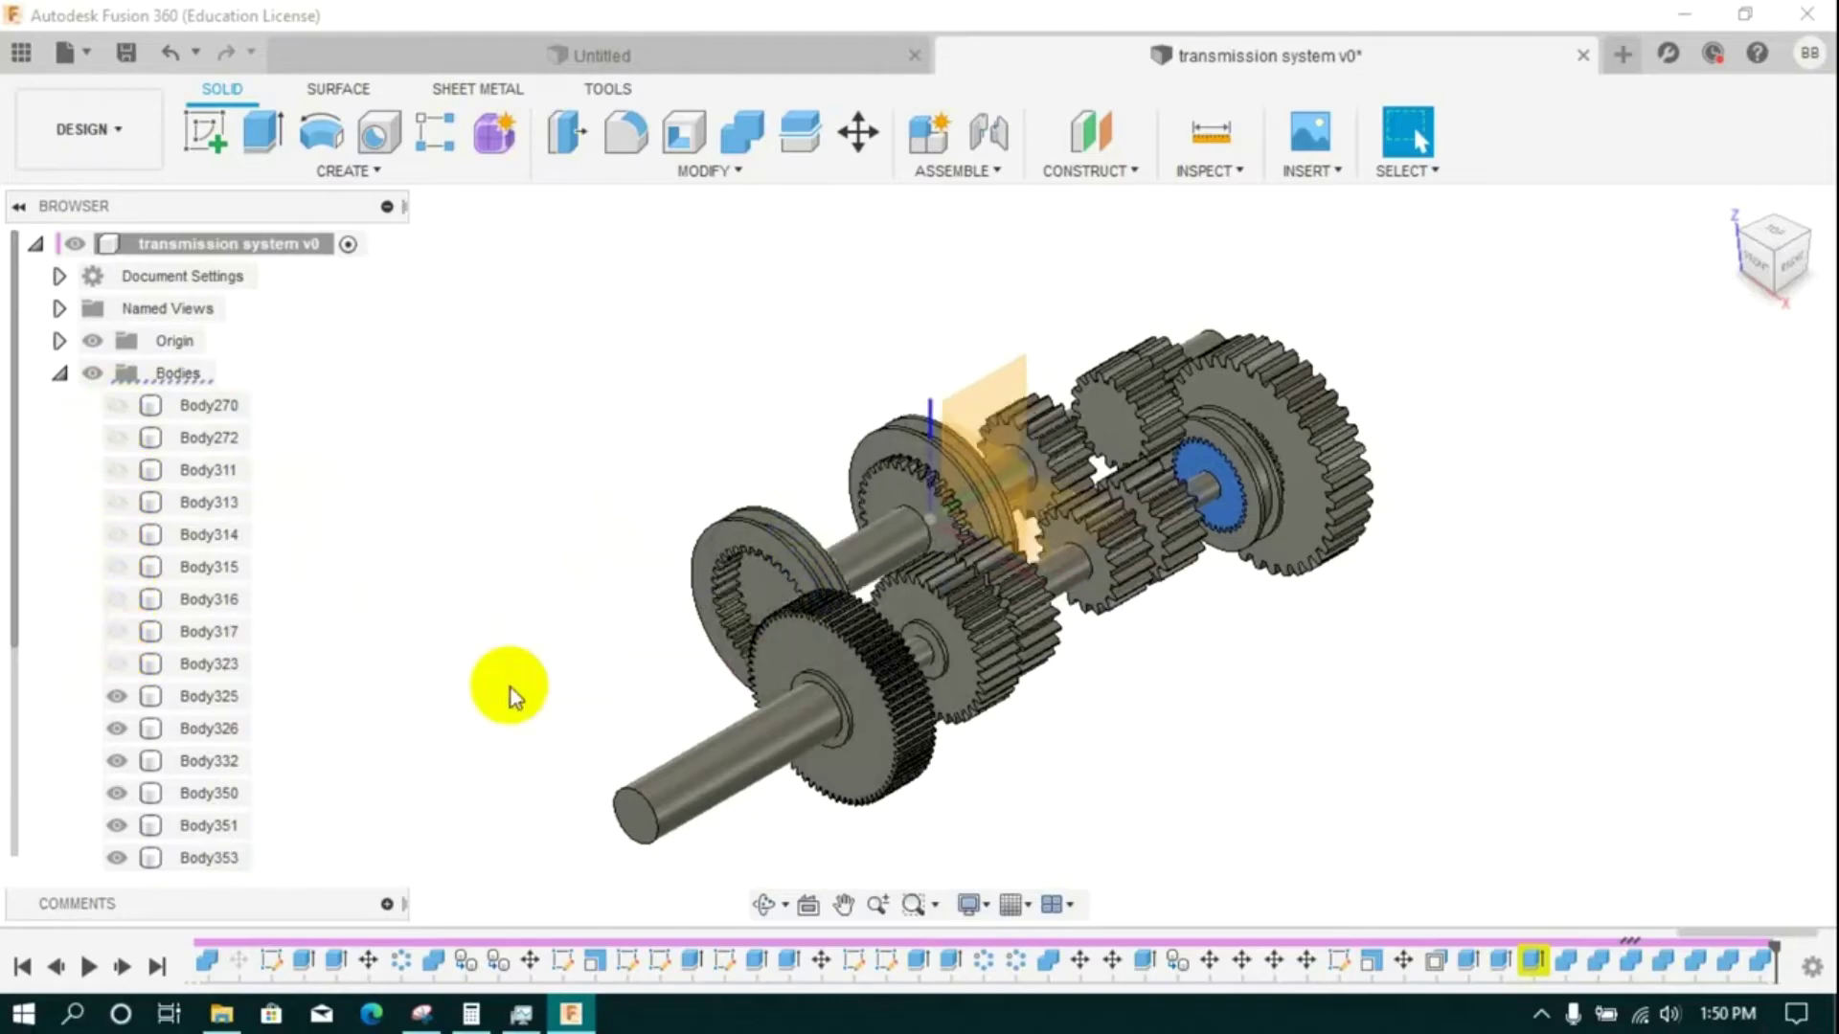
- Hide all remaining bodies and show only Body270 in the top view
left_click_drag(1781, 264, 1676, 284)
left_click(118, 665)
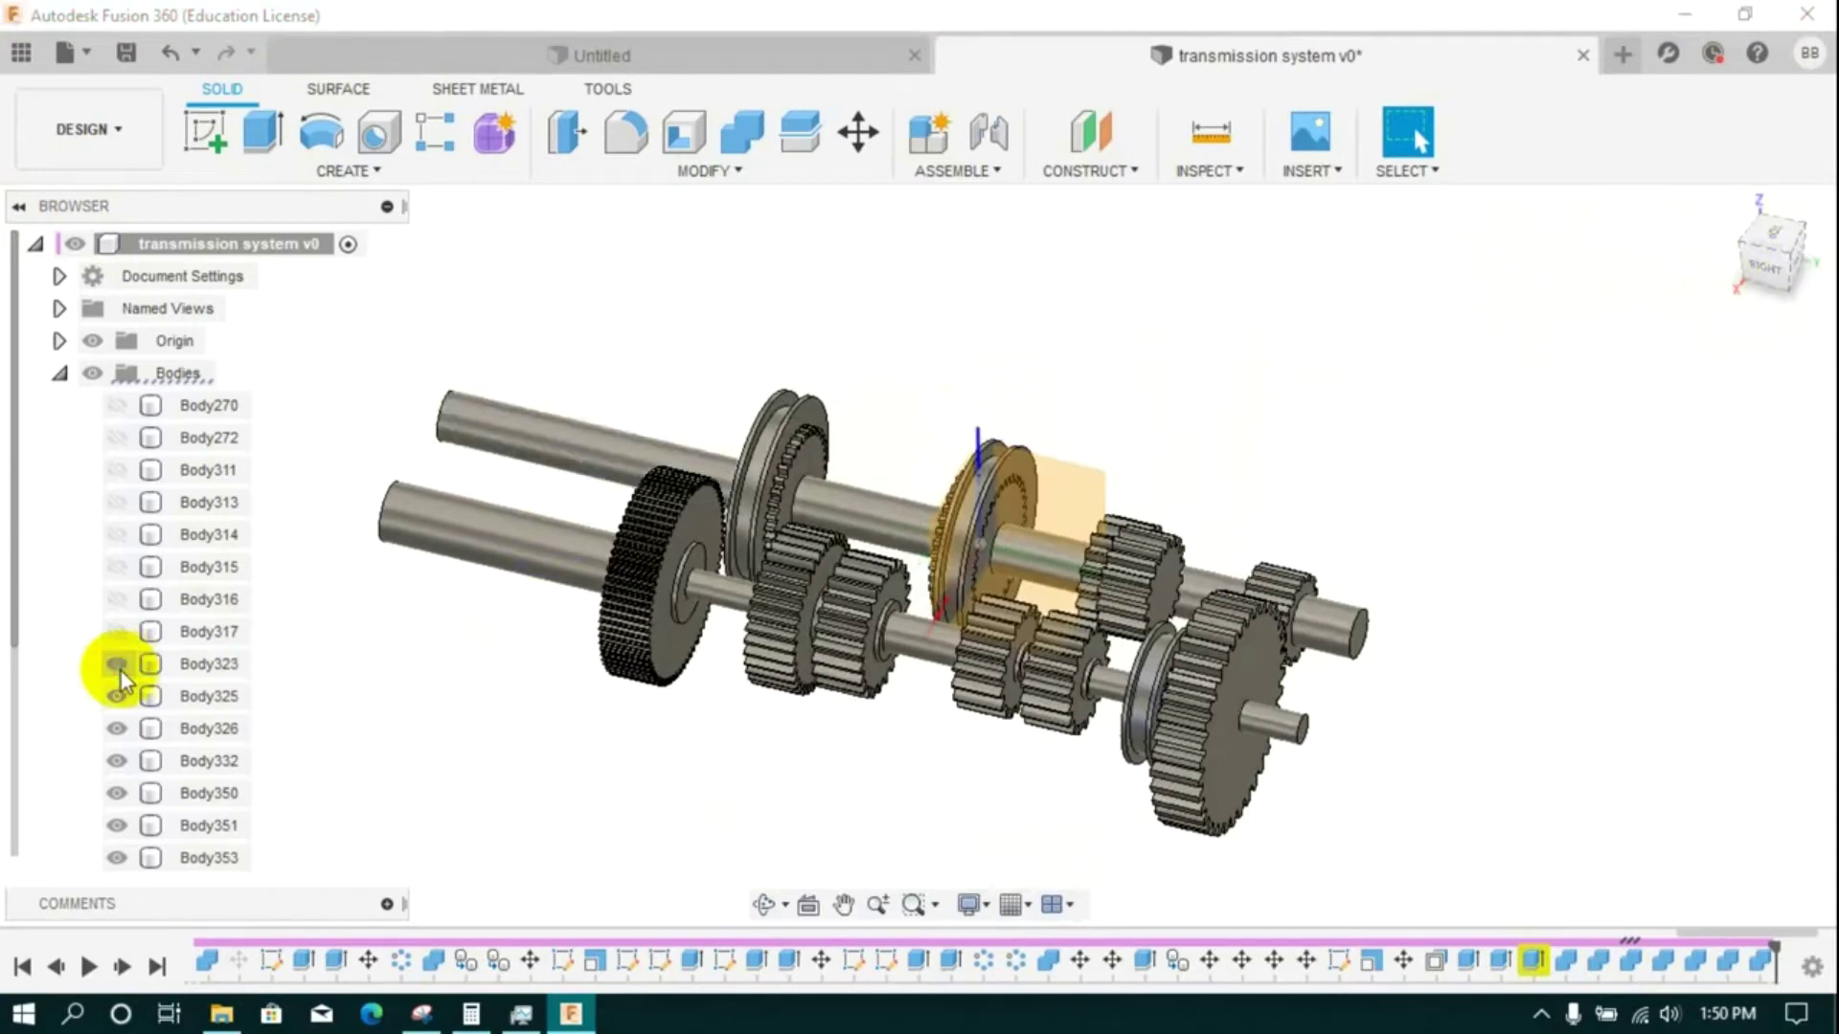
mouse_move(121, 670)
left_mouse_down()
mouse_move(119, 824)
mouse_move(117, 697)
left_mouse_up()
scroll(123, 822, "down", 3)
middle_click_drag(1016, 449, 691, 470)
left_click(1782, 239)
middle_click_drag(944, 769, 890, 594)
scroll(233, 427, "up", 5)
left_click(118, 403)
scroll(726, 518, "up", 6)
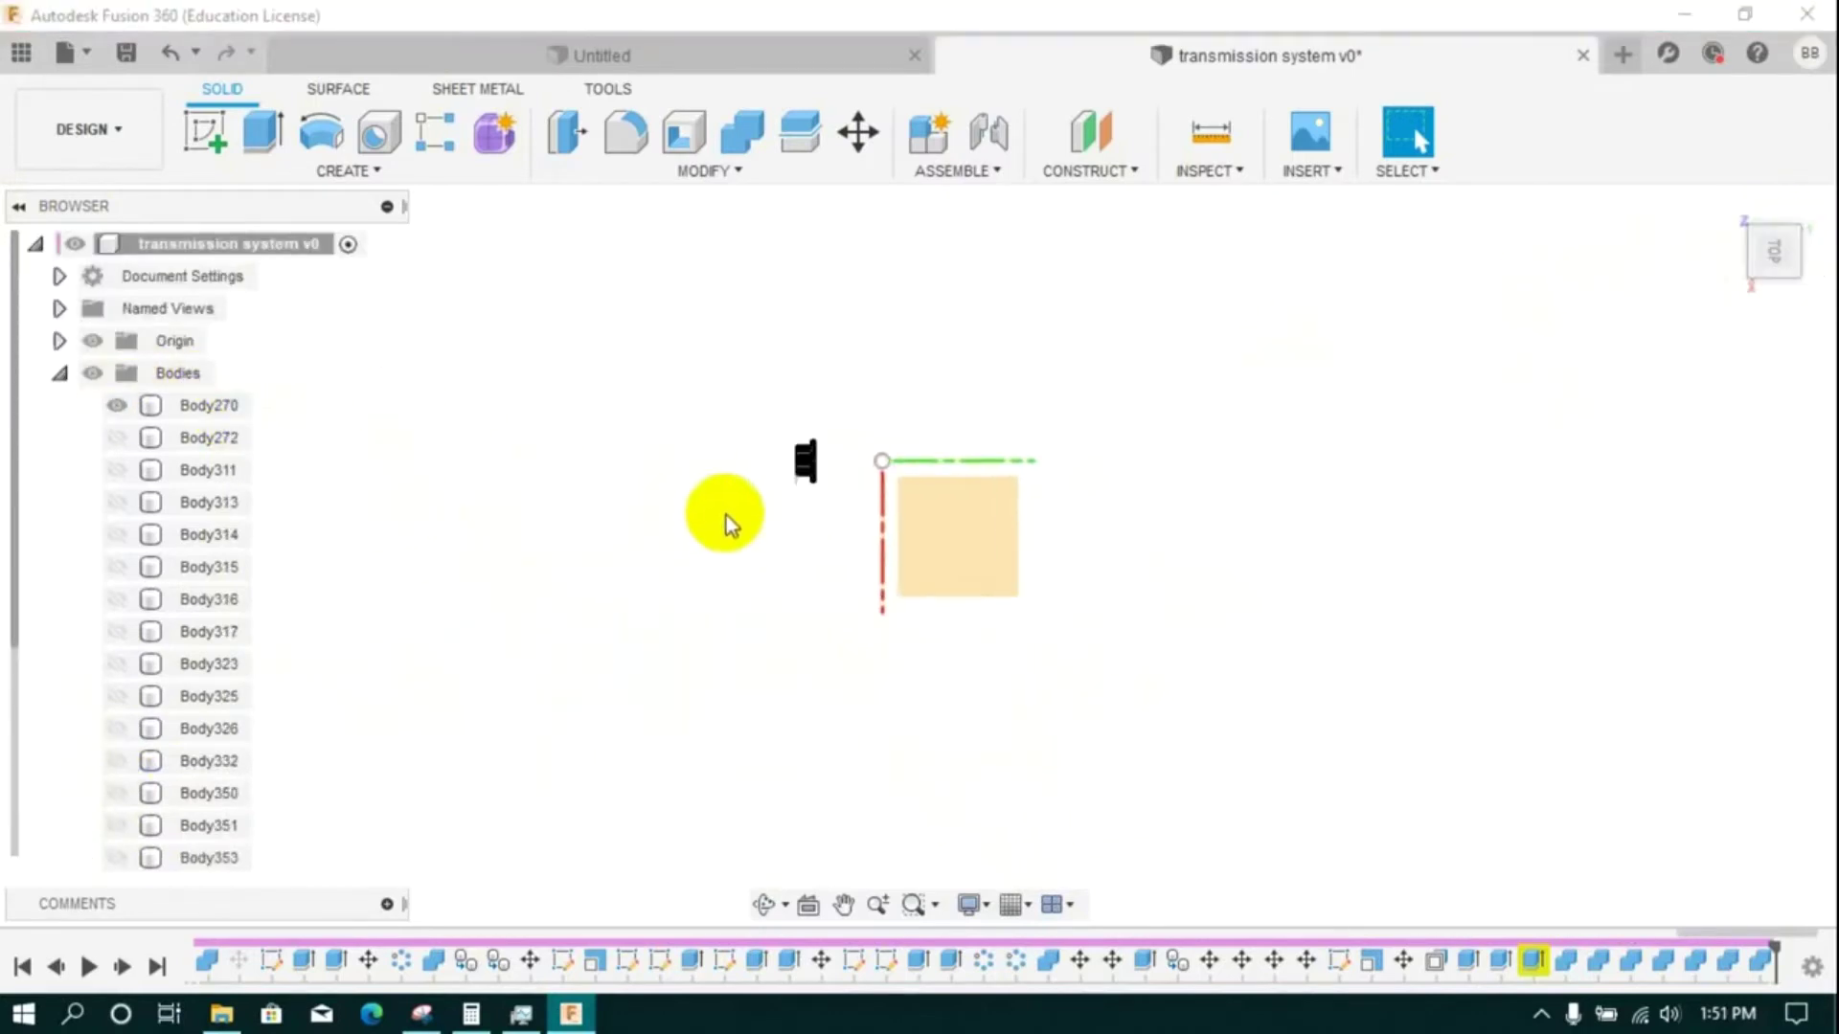
- Show the bodies from Body272 through Body323 again one by one
left_click(115, 439)
left_click(116, 470)
left_click(117, 503)
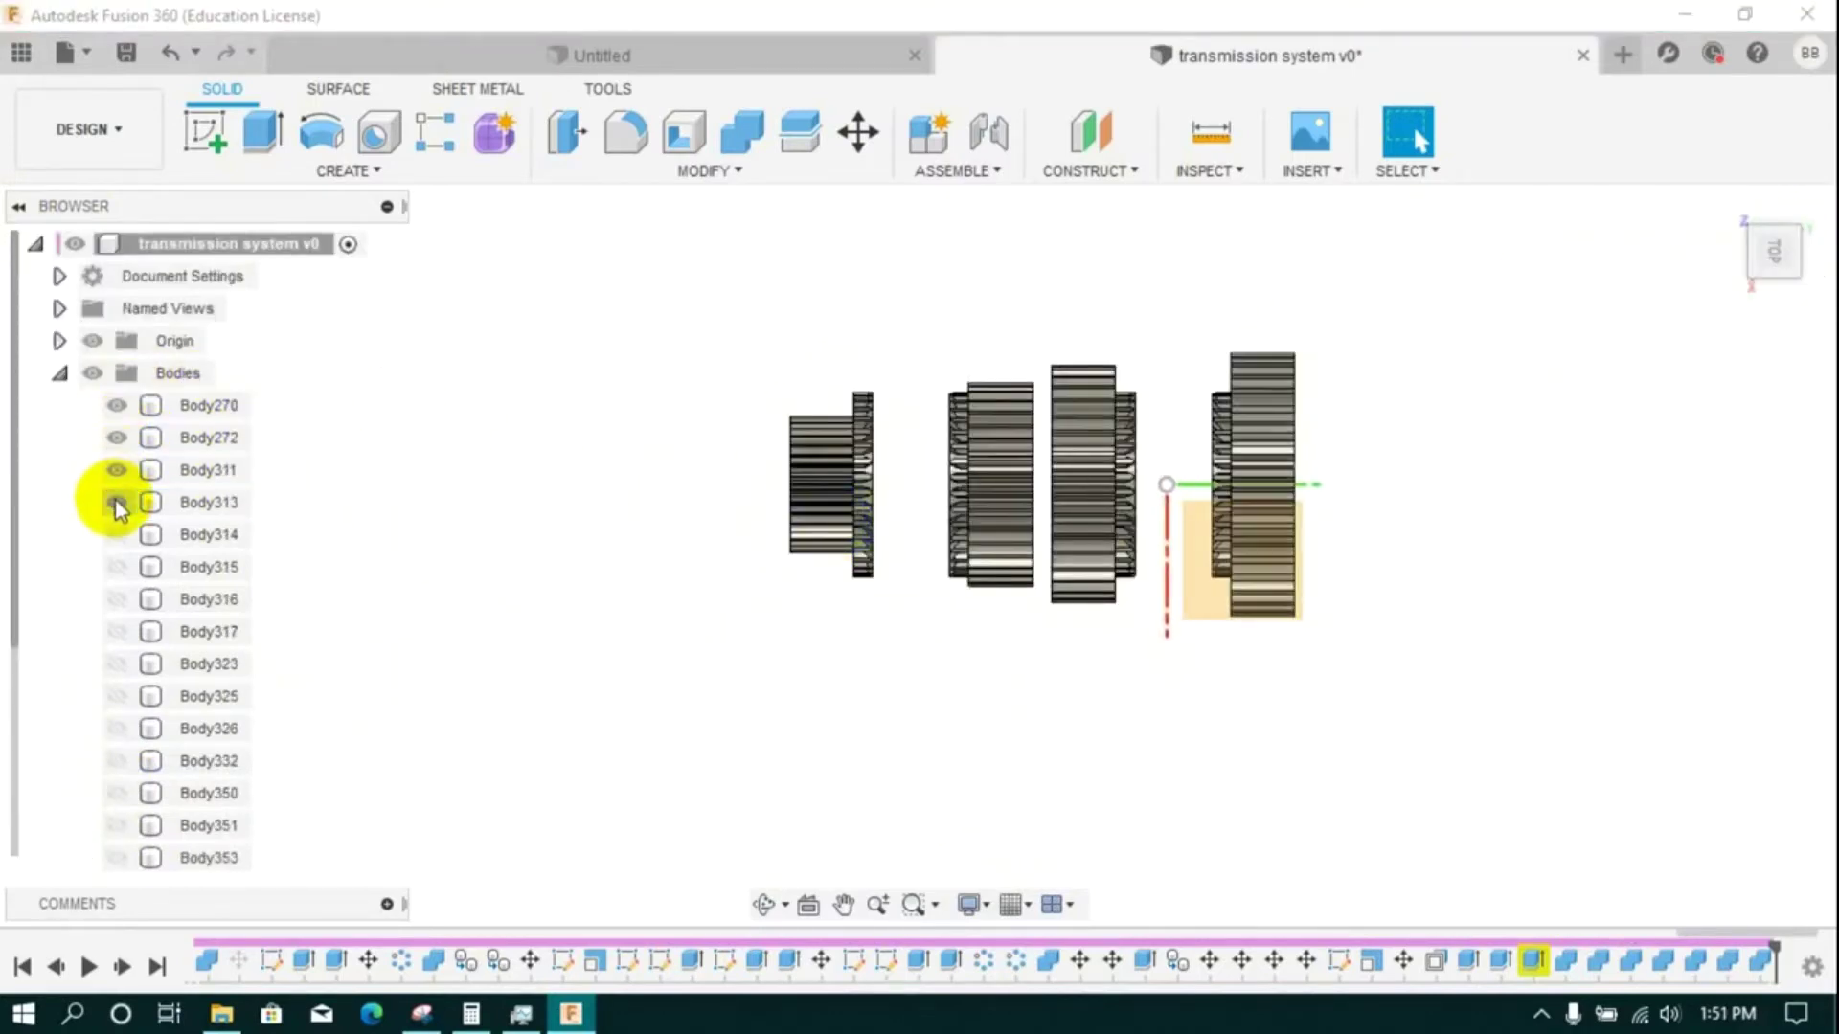
left_click(117, 632)
left_click(117, 664)
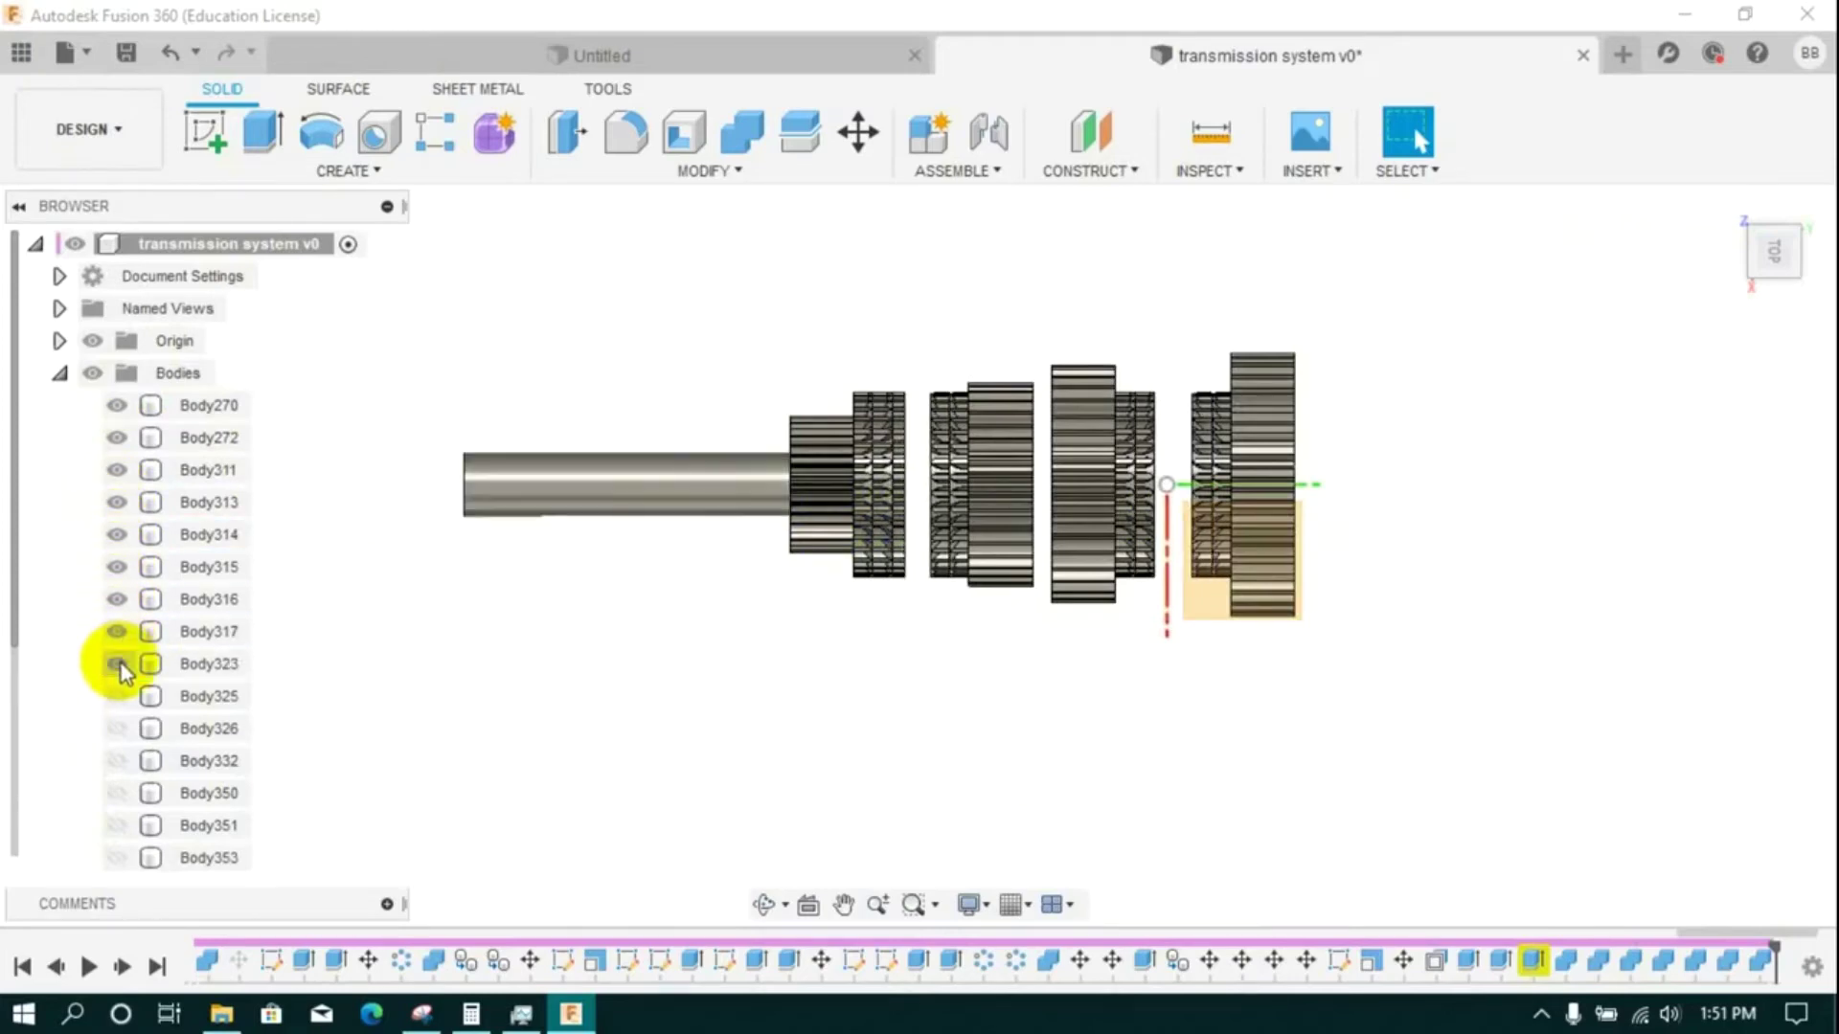
- Hide Body323 and show Body350, checking Body332 and Body351 in turn
left_click(117, 665)
left_click(121, 763)
left_click(121, 762)
left_click(120, 794)
left_click(120, 827)
left_click(120, 828)
scroll(126, 796, "down", 1)
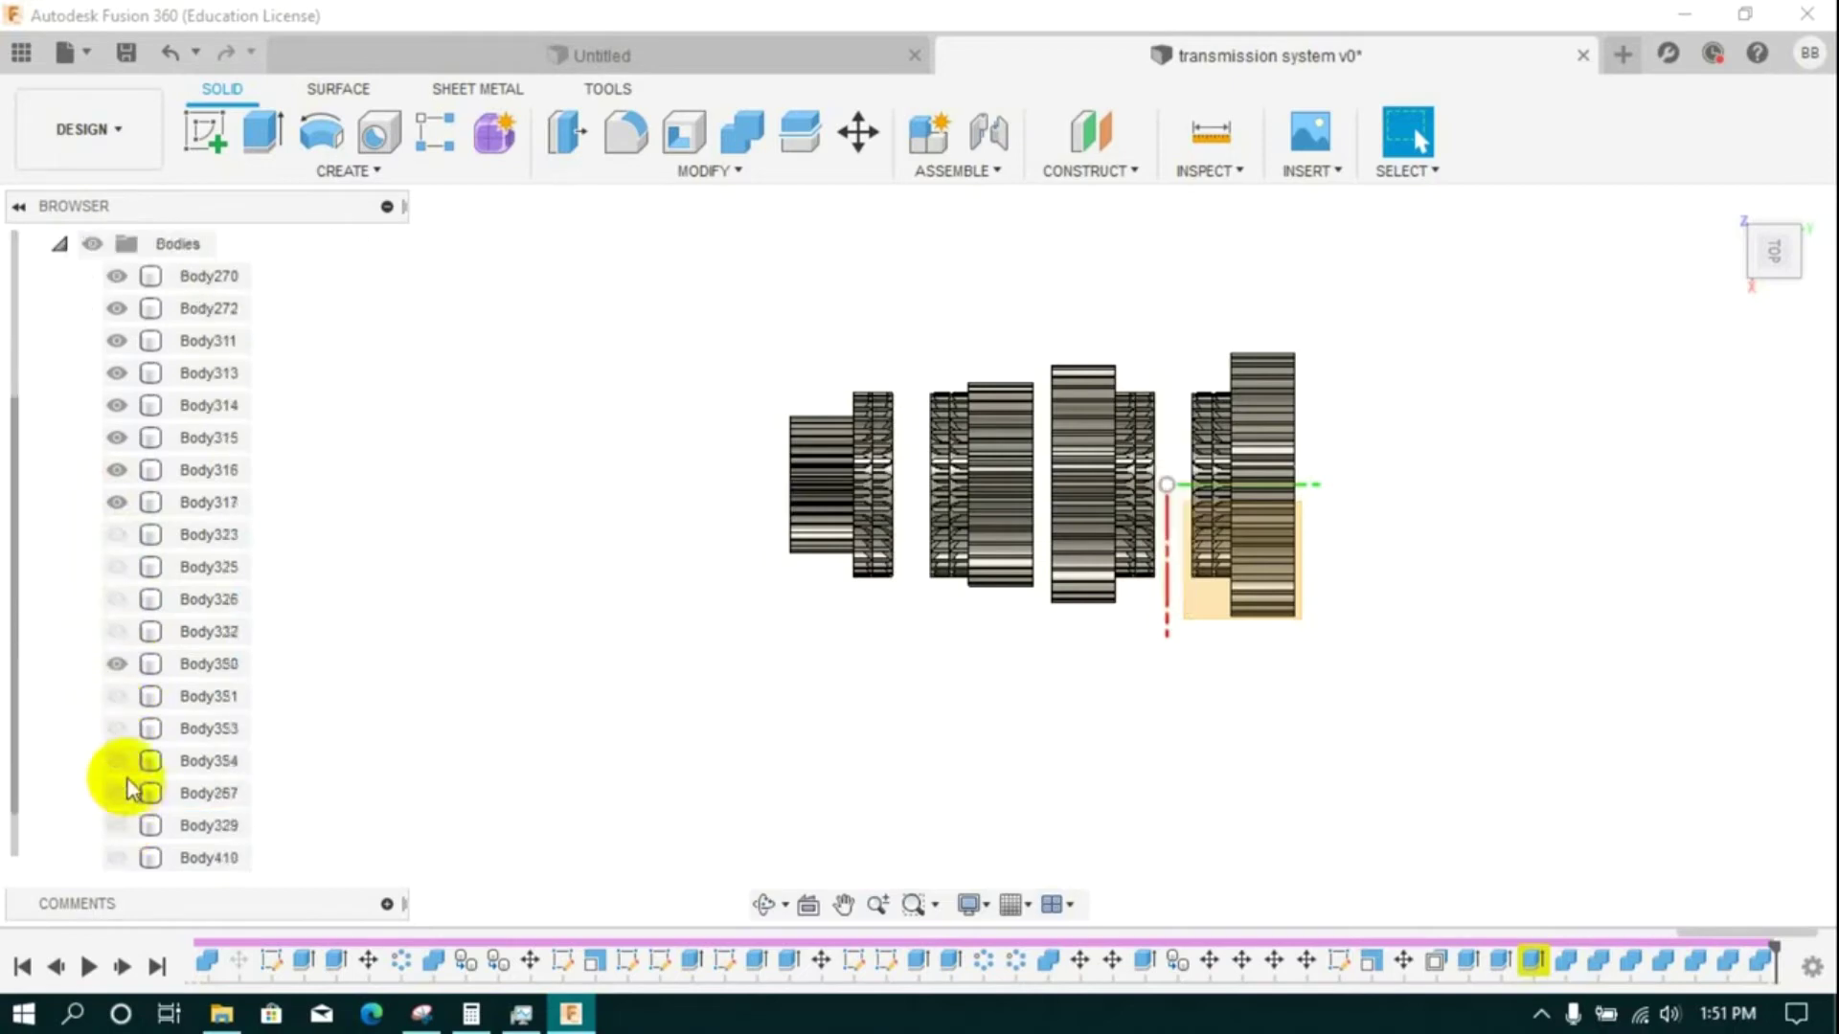
- Check which parts Body353, Body354, Body267 and Body329 are by briefly showing them
scroll(129, 797, "down", 1)
left_click(117, 729)
left_click(115, 763)
left_click(115, 731)
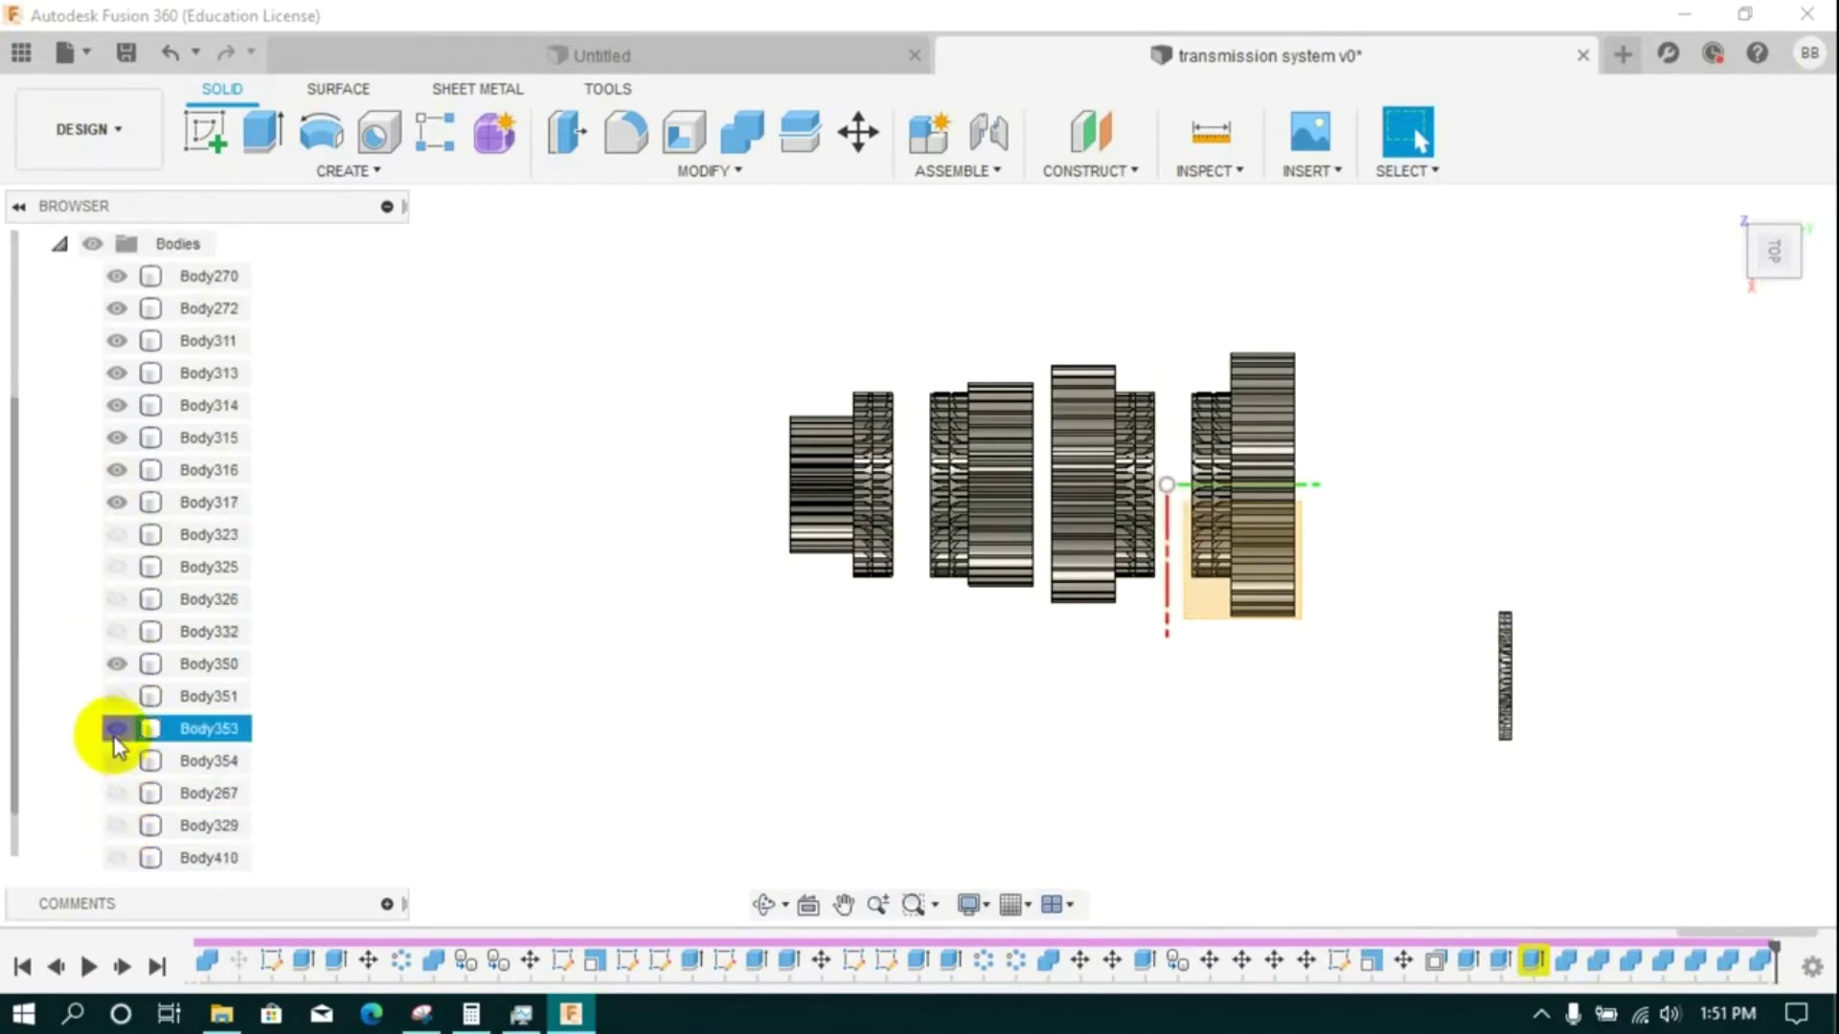
left_click(115, 795)
left_click(115, 795)
left_click(117, 826)
left_click(119, 824)
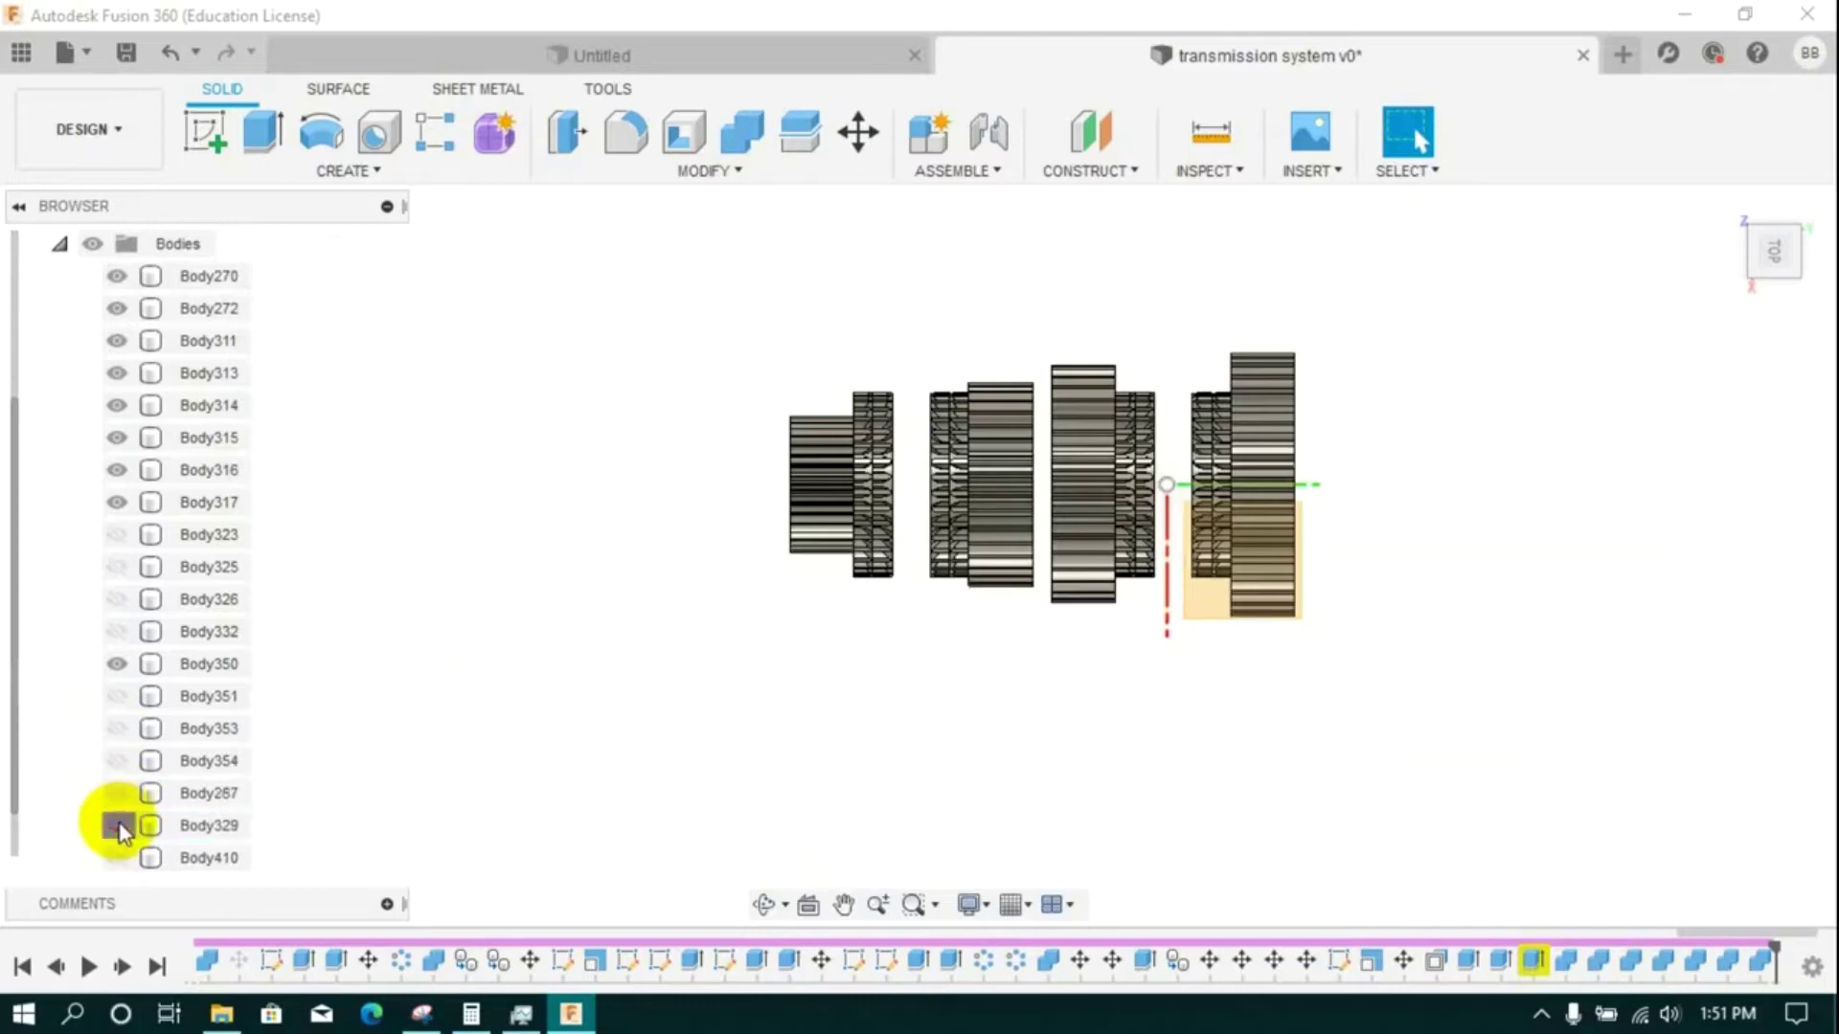
- Show all hidden shafts, gears, rings and collars again so that the whole transmission is displayed
left_click(118, 824)
scroll(120, 820, "down", 1)
left_click(114, 826)
left_click(119, 765)
left_click(116, 729)
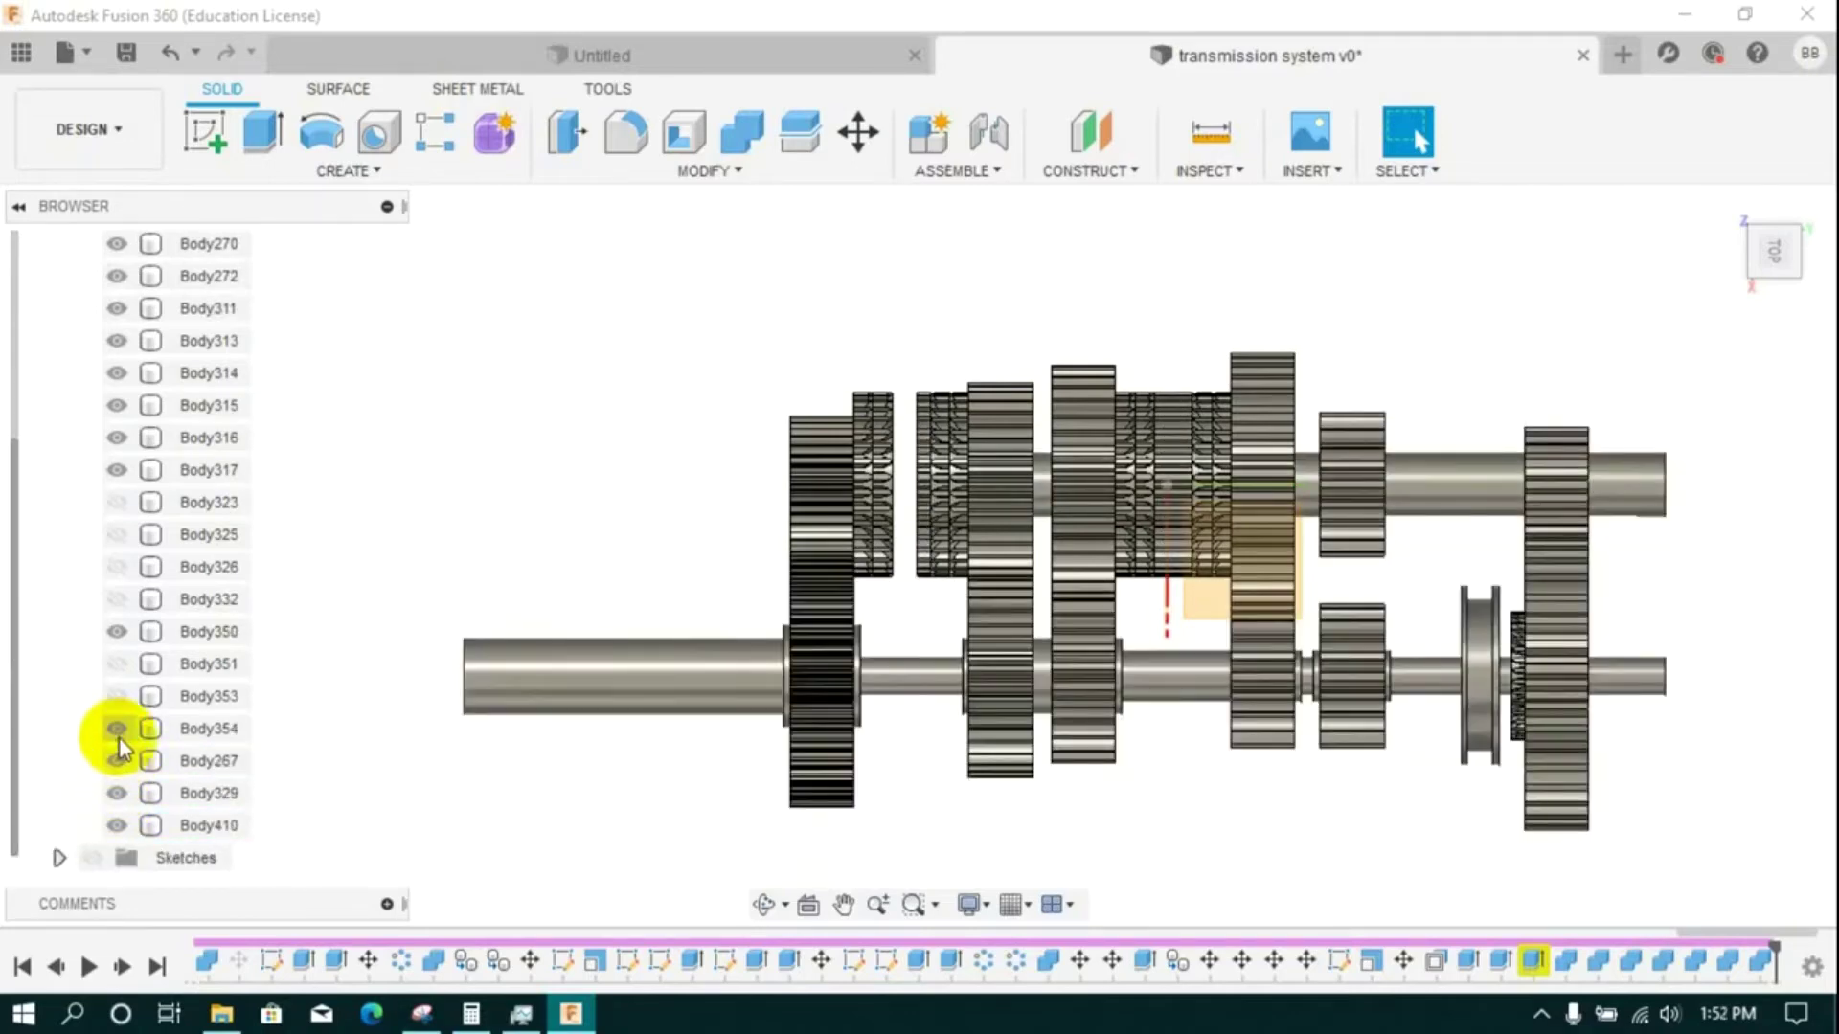
left_click(116, 697)
left_click(116, 664)
left_click(116, 600)
left_click(115, 567)
left_click(115, 535)
left_click(117, 502)
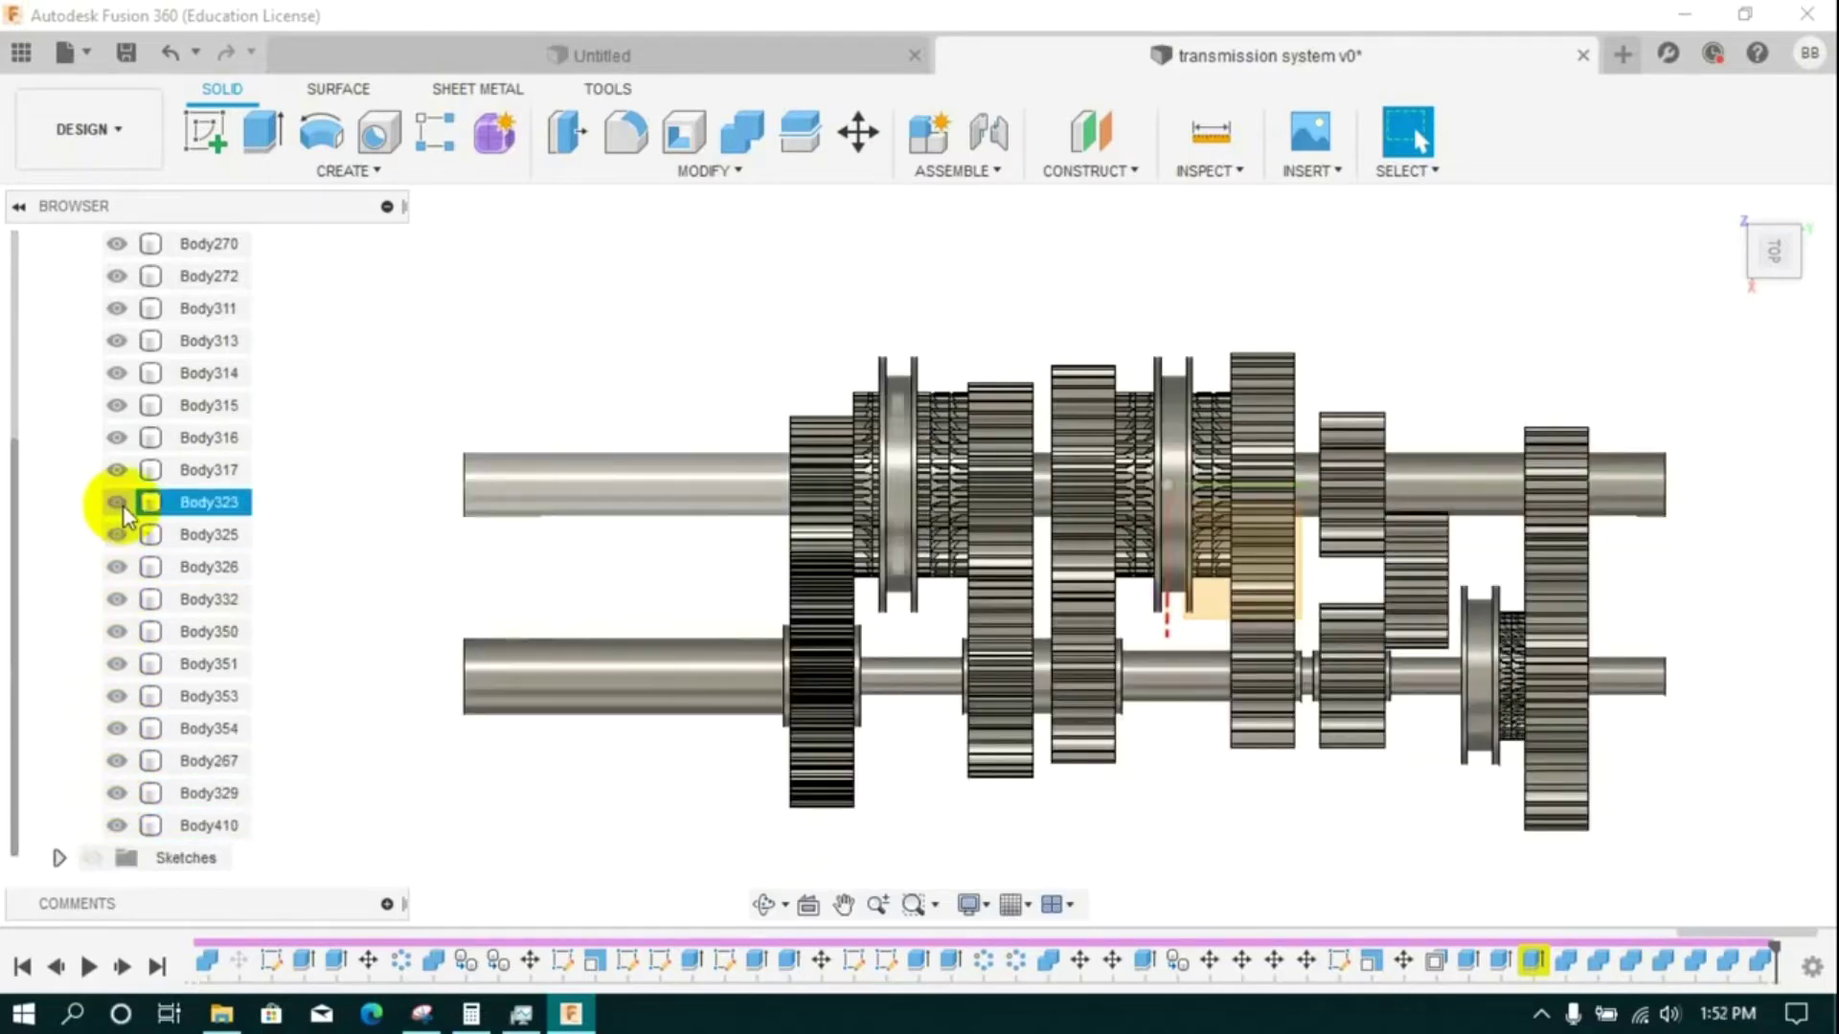
left_click(399, 587)
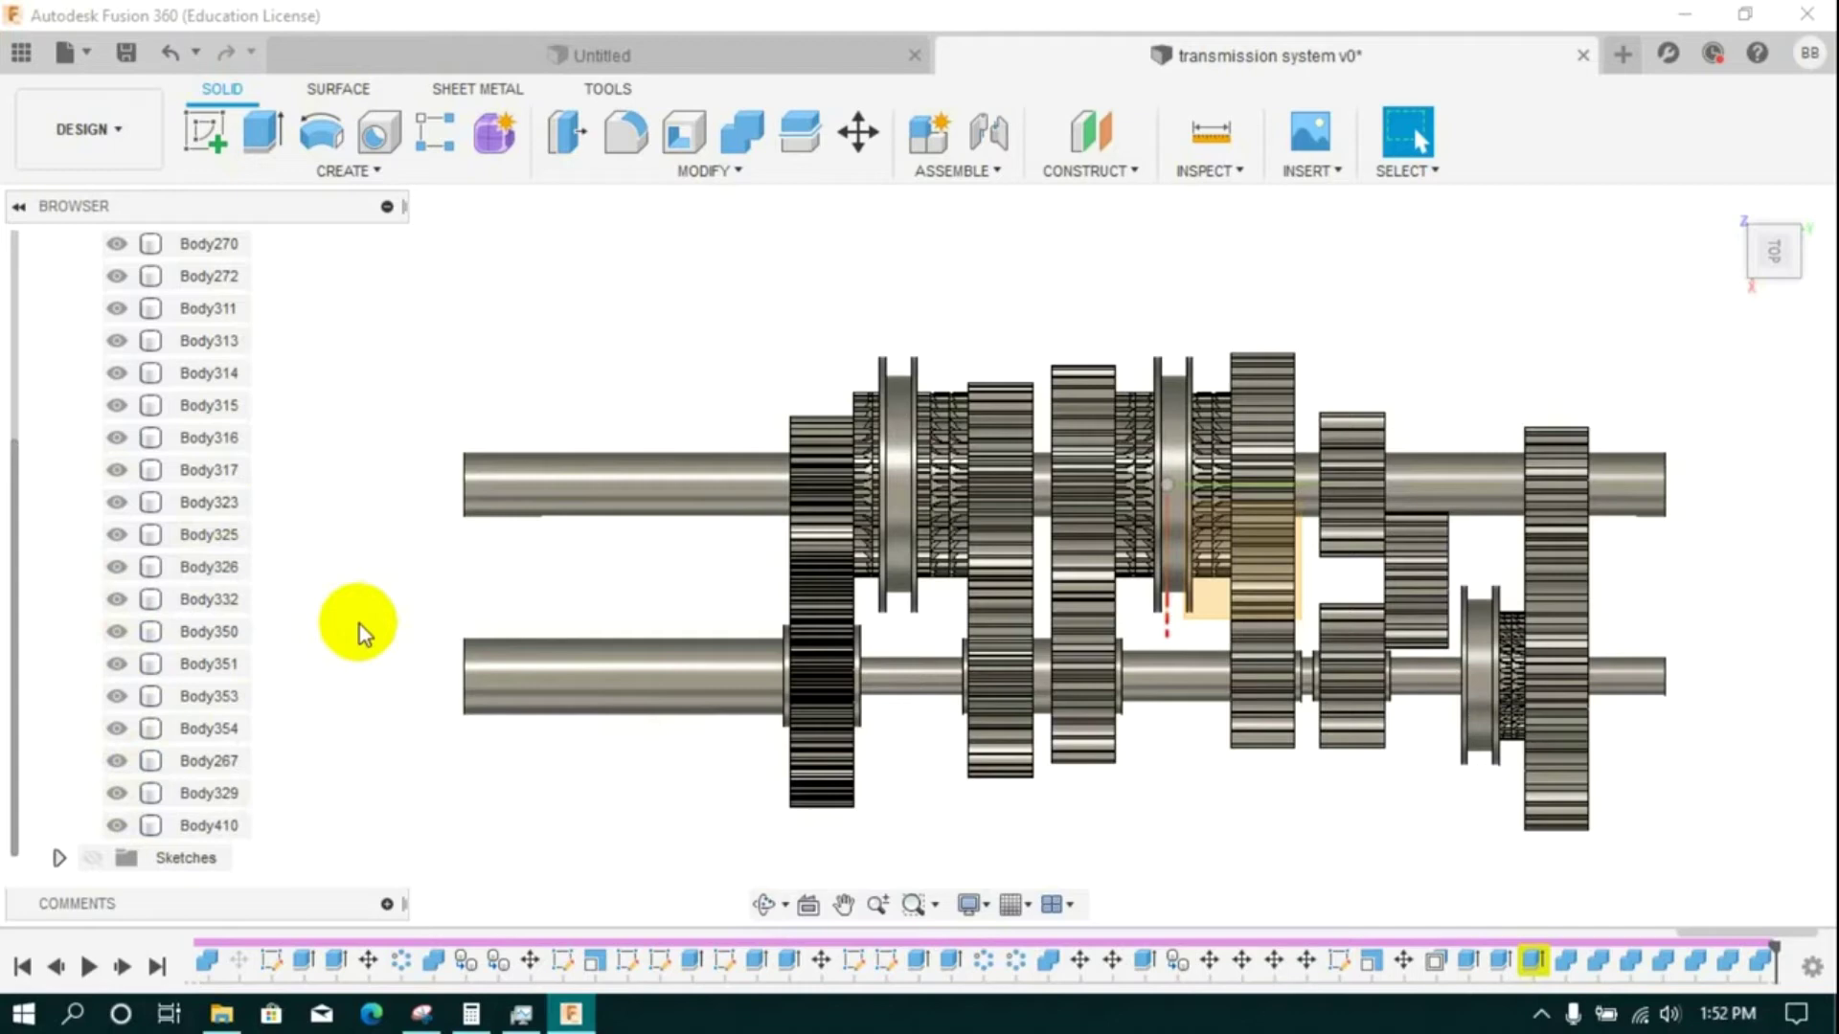
- Hide the grooved collars Body325 and Body354
scroll(898, 567, "down", 1)
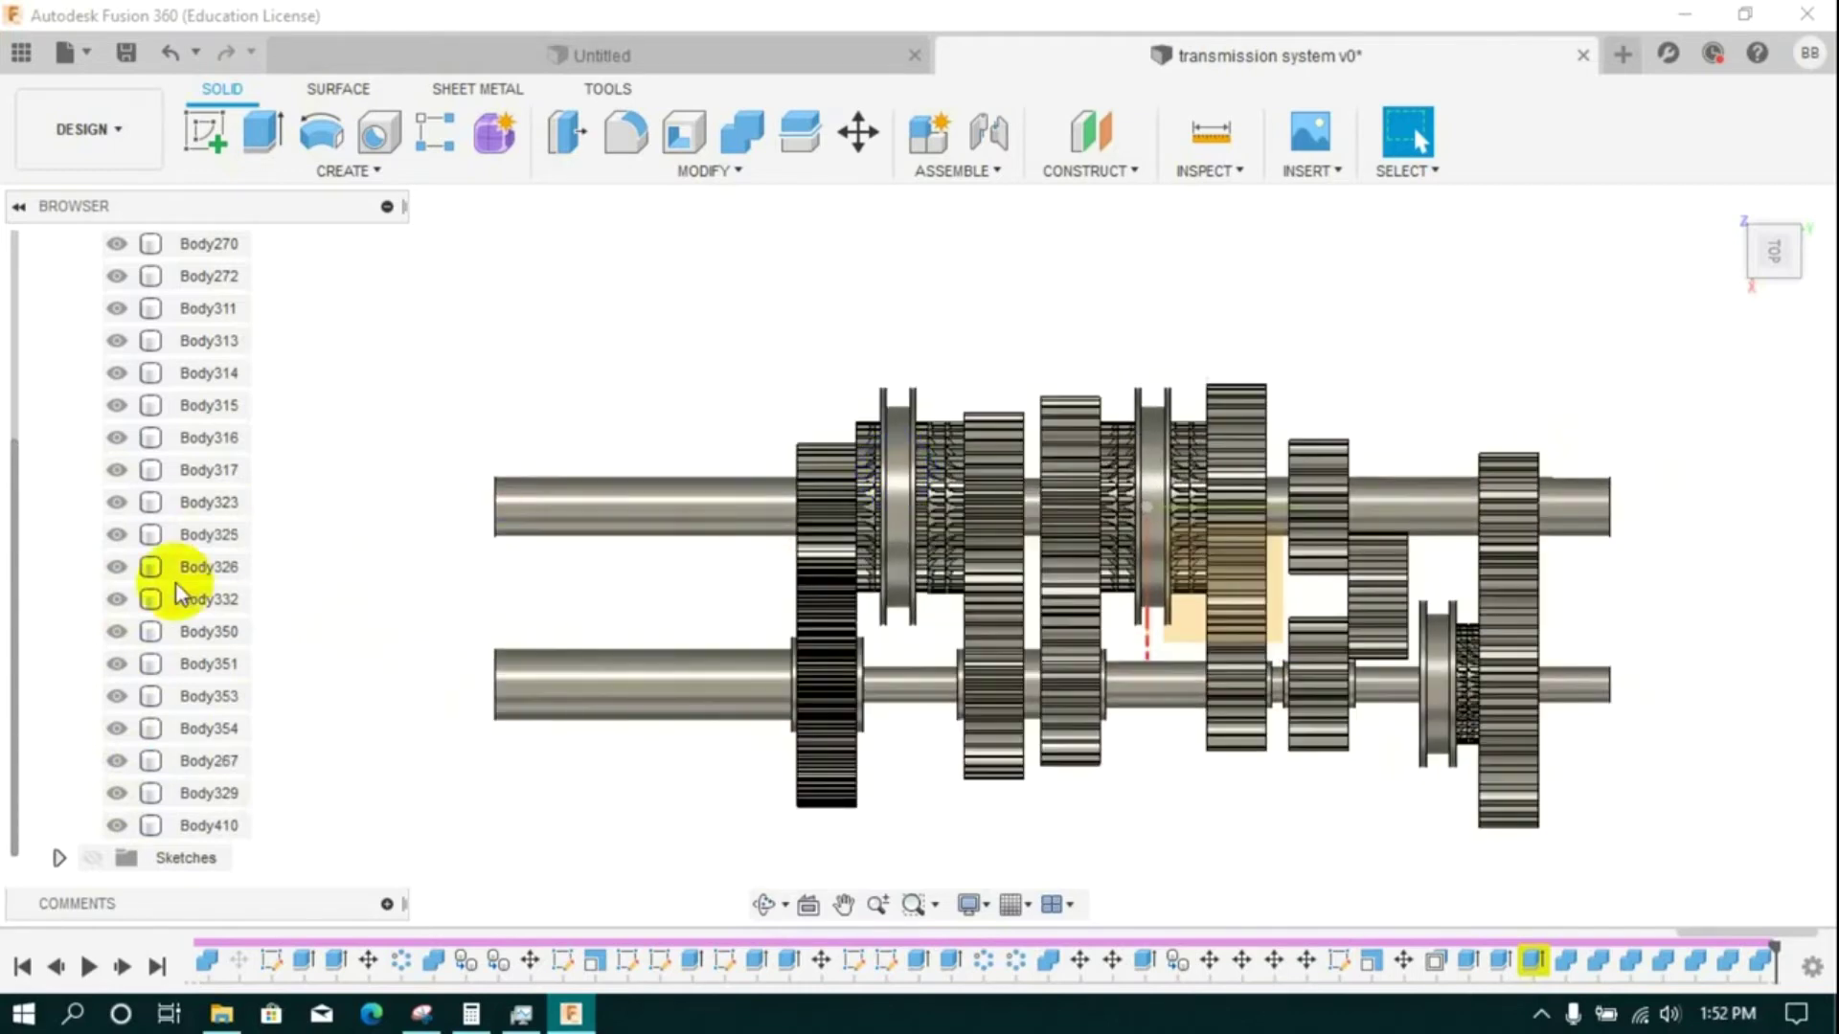
left_click(117, 536)
left_click(1424, 742)
left_click(117, 730)
- Hide the gears, rings and other bodies between Body270 and Body353, leaving only the grooved collar Body325 shown among them
left_click(117, 372)
left_click(116, 405)
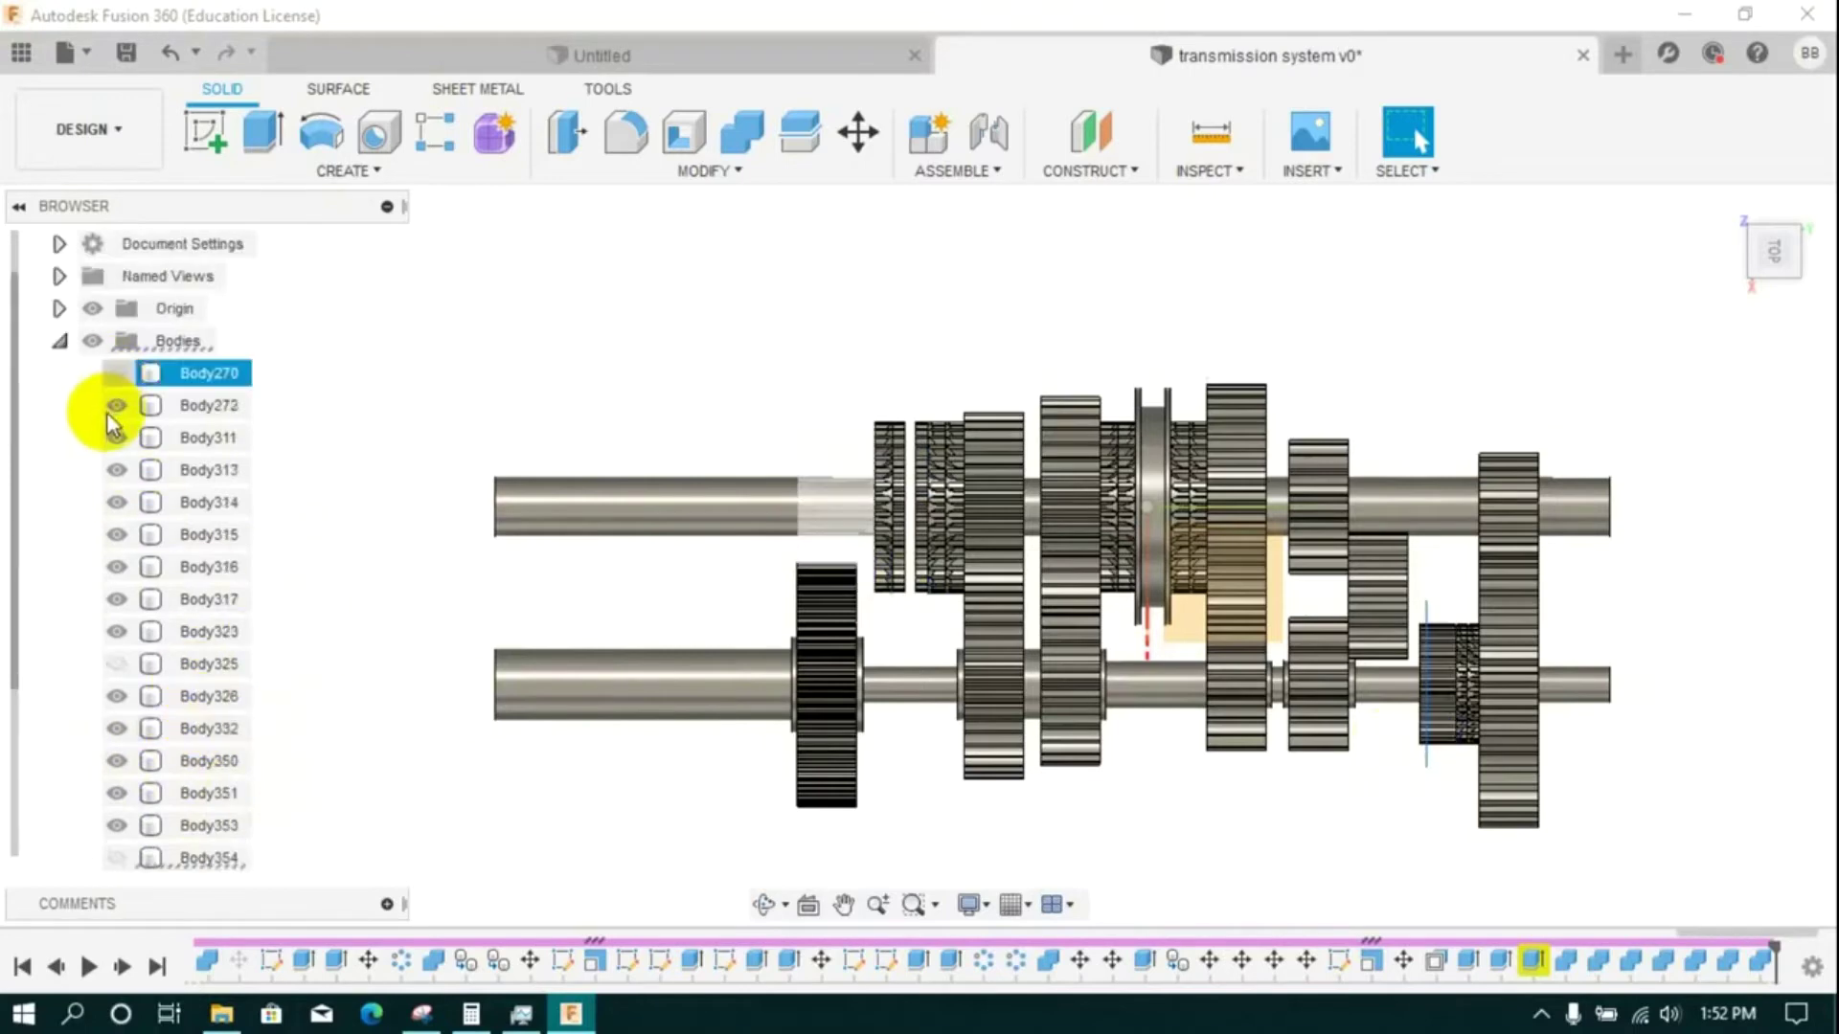
left_click(117, 437)
left_click(116, 470)
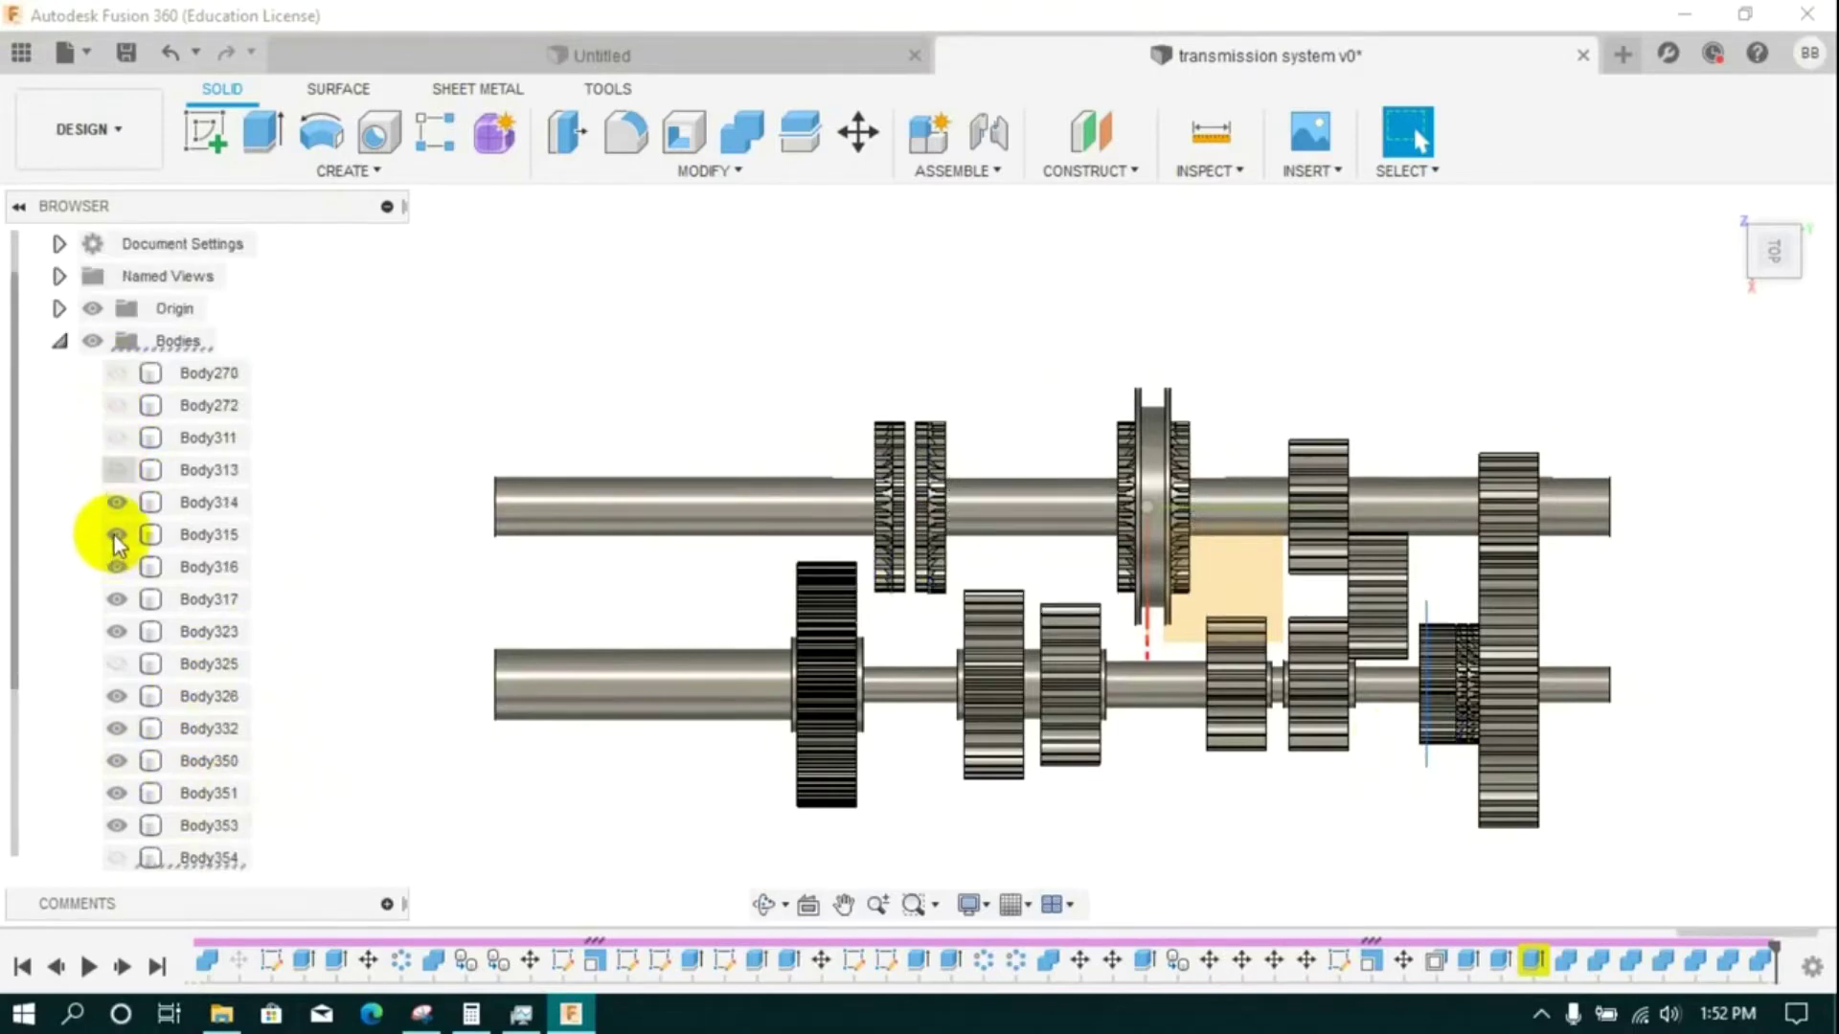
left_click(117, 599)
left_click(117, 631)
left_click(117, 729)
left_click(117, 760)
left_click(117, 793)
left_click(117, 824)
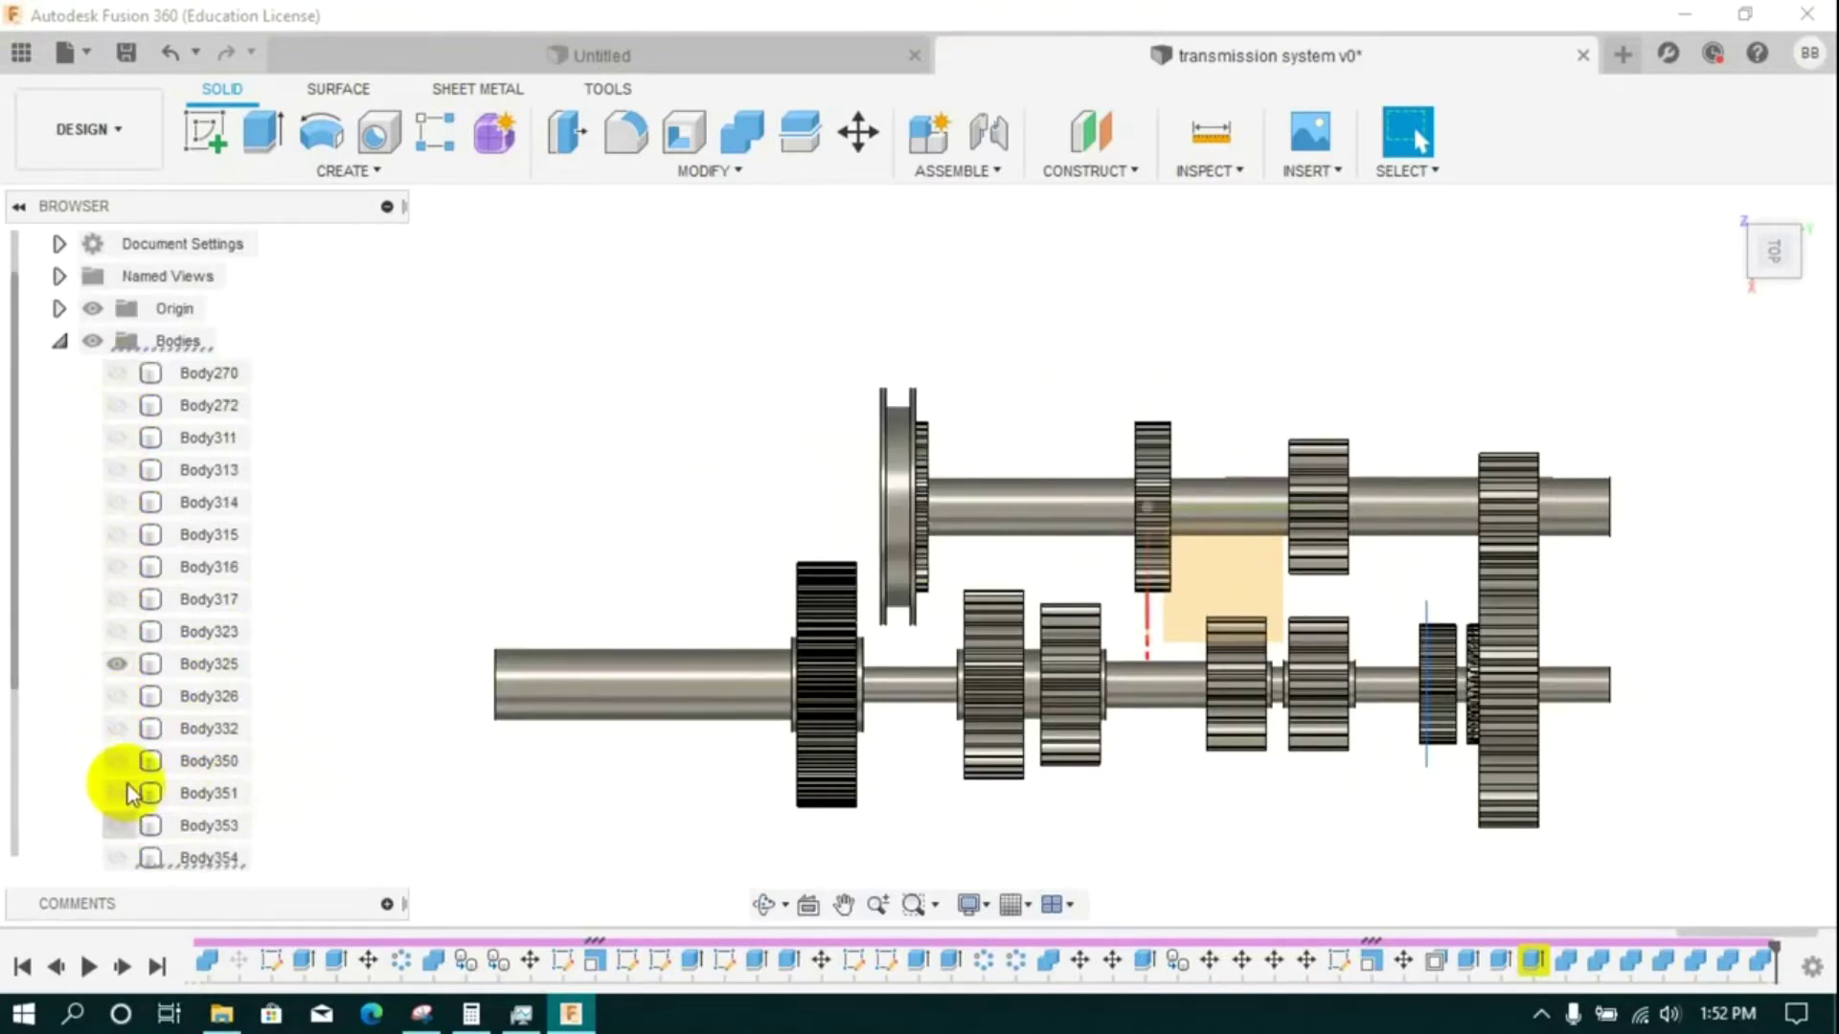
- Hide the shafts Body267 and Body329 and the end gear Body410, and show the grooved collar Body354
scroll(128, 787, "down", 3)
left_click(117, 760)
left_click(116, 793)
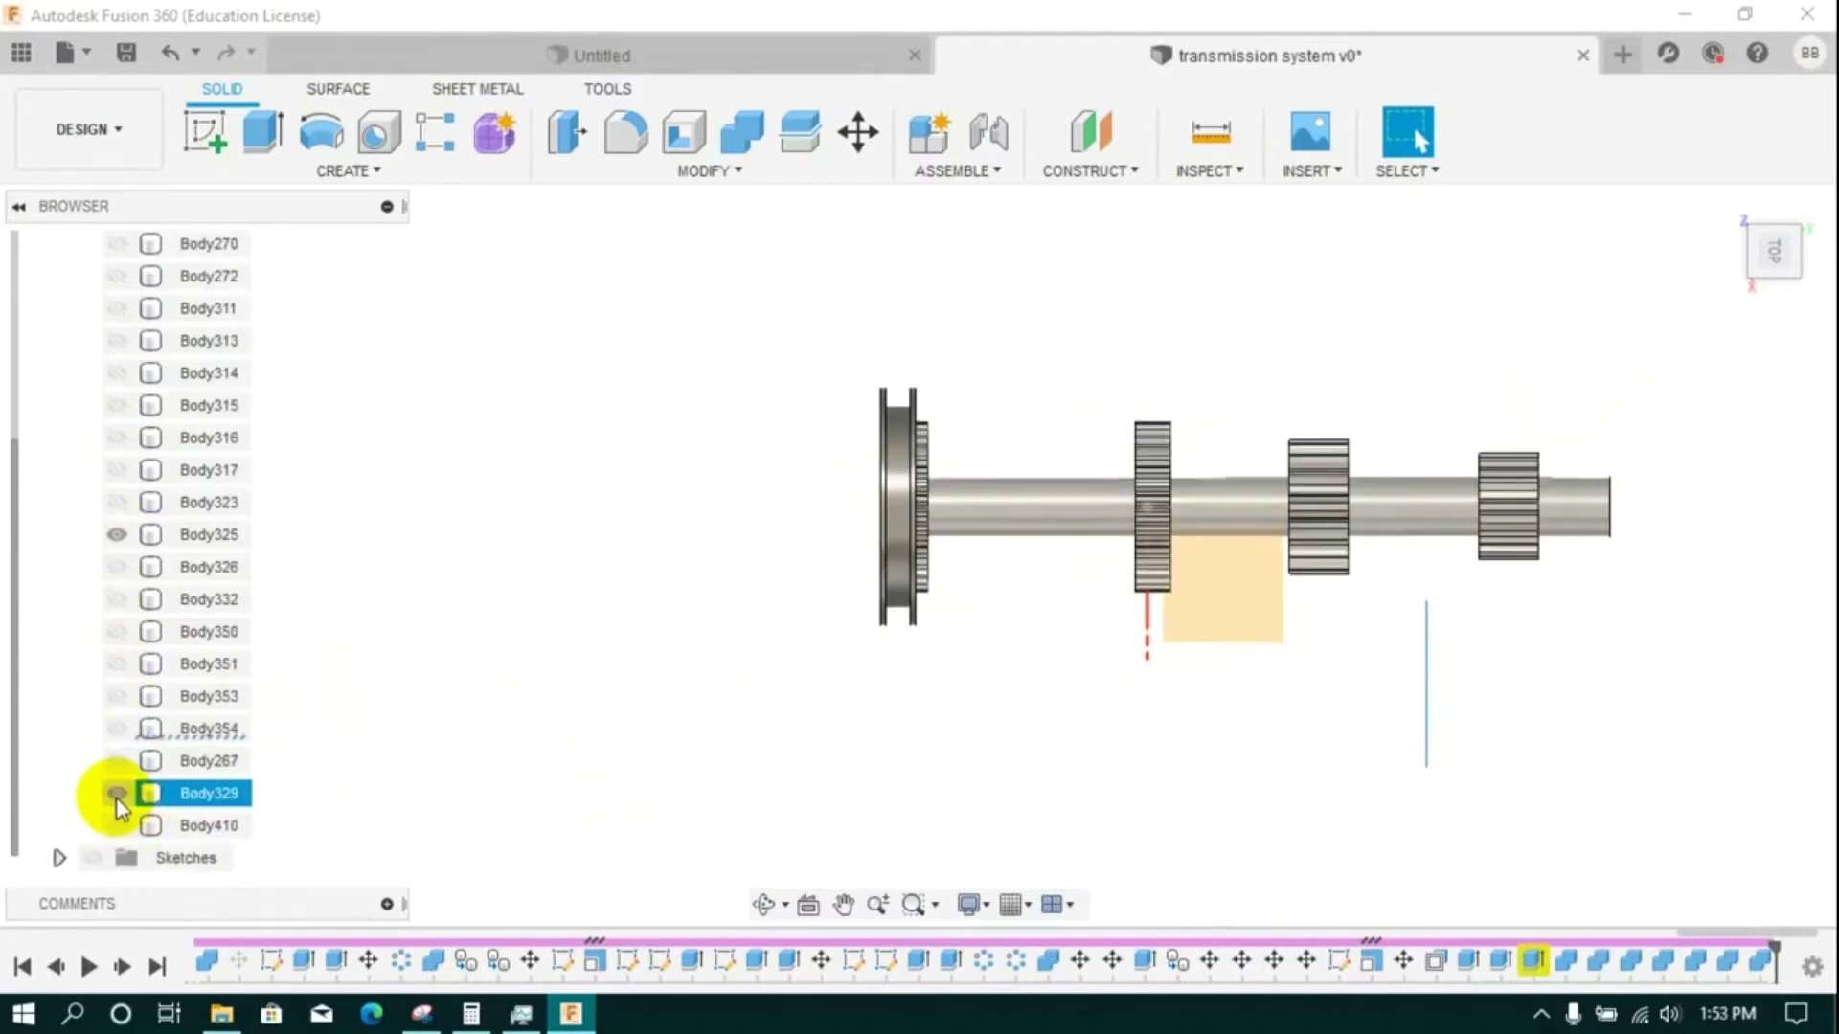
left_click(117, 825)
left_click(117, 729)
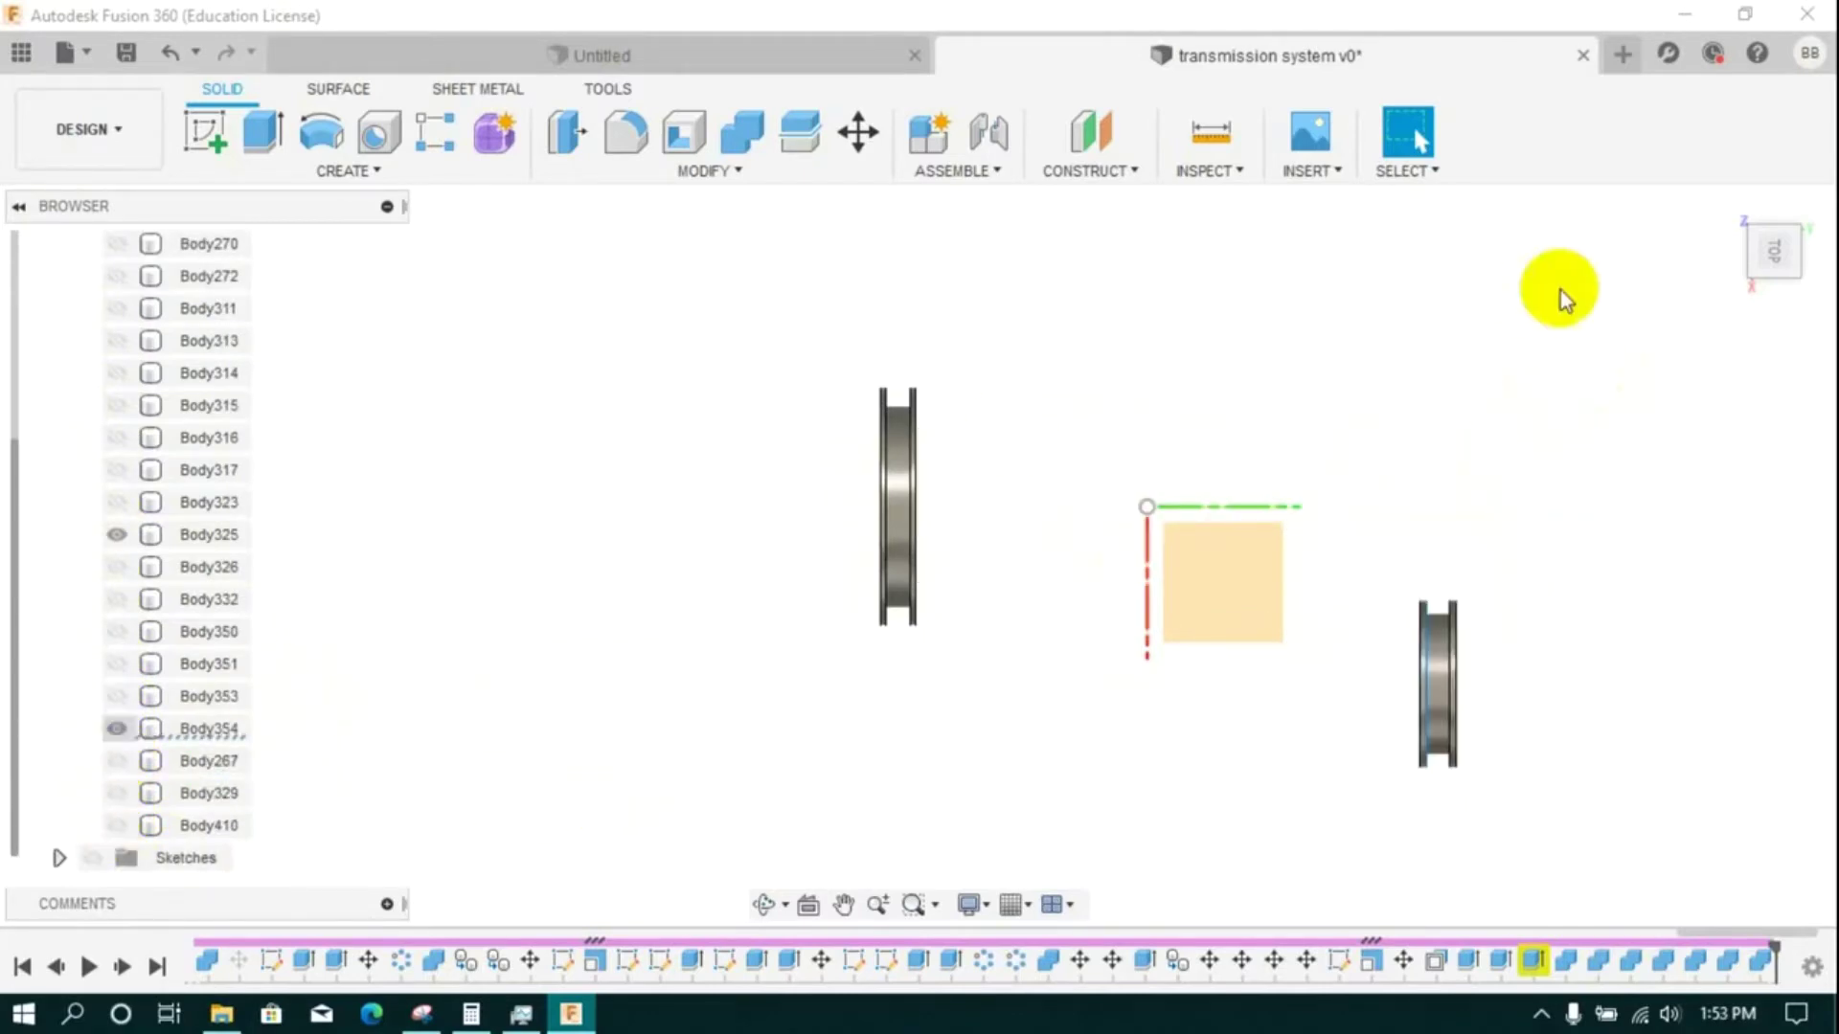
- Start a sketch on the flat front face of the larger grooved collar Body325
left_click(1747, 255)
scroll(1018, 526, "up", 1)
left_click(208, 139)
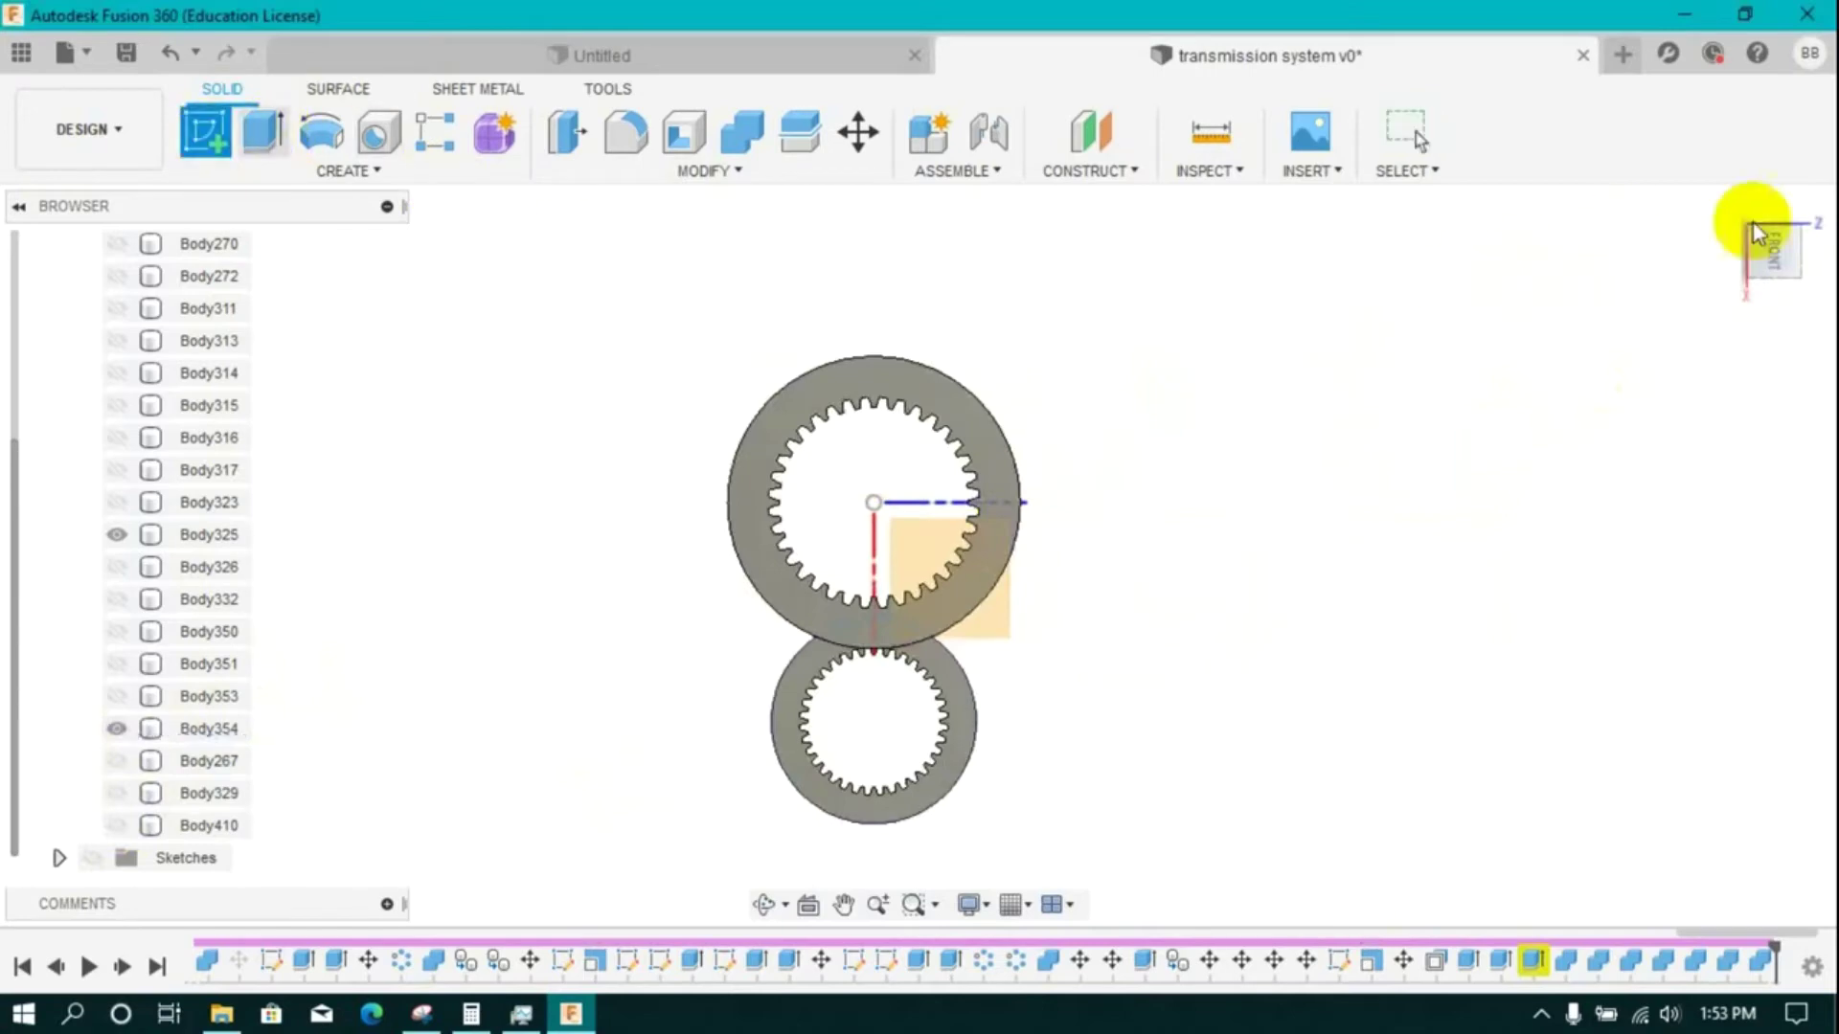
left_click_drag(1755, 240, 1704, 275)
scroll(1044, 481, "up", 3)
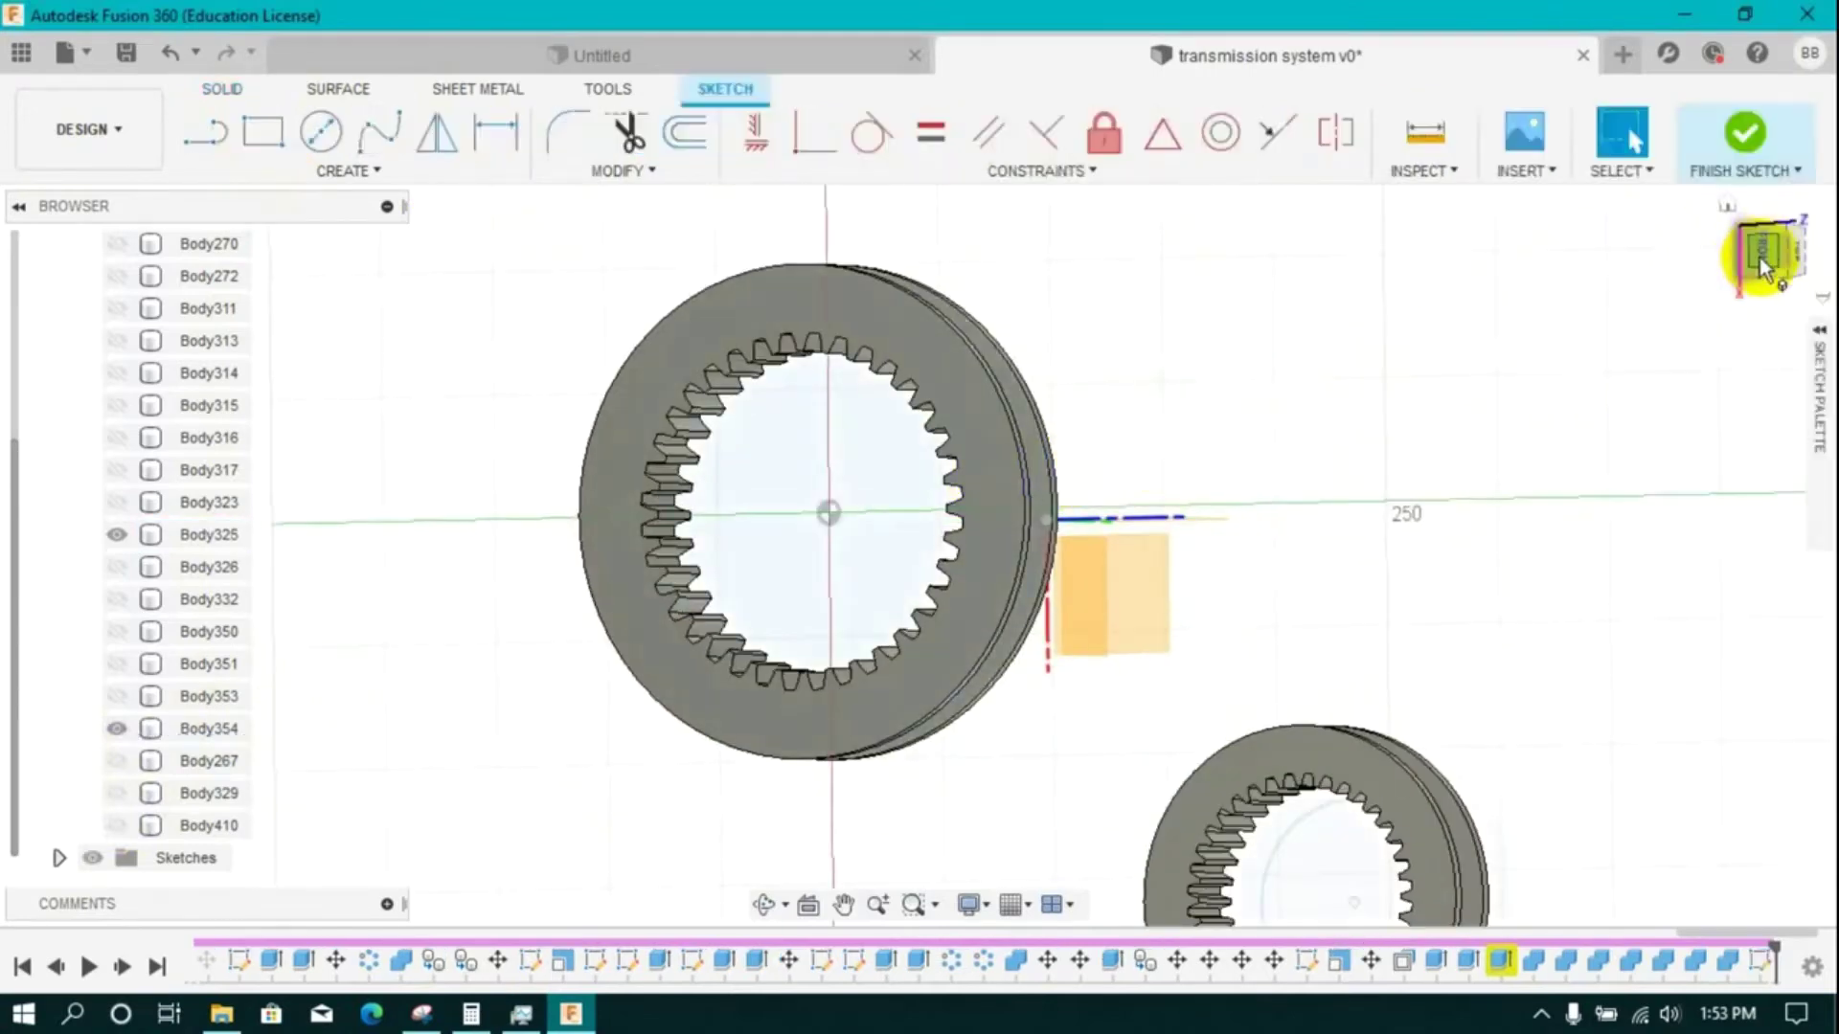
- Sketch a vertical line through the larger collar's centre, extending past its upper and lower rims, and finish the sketch
left_click(1757, 255)
left_click(206, 139)
left_click(830, 225)
left_click(831, 857)
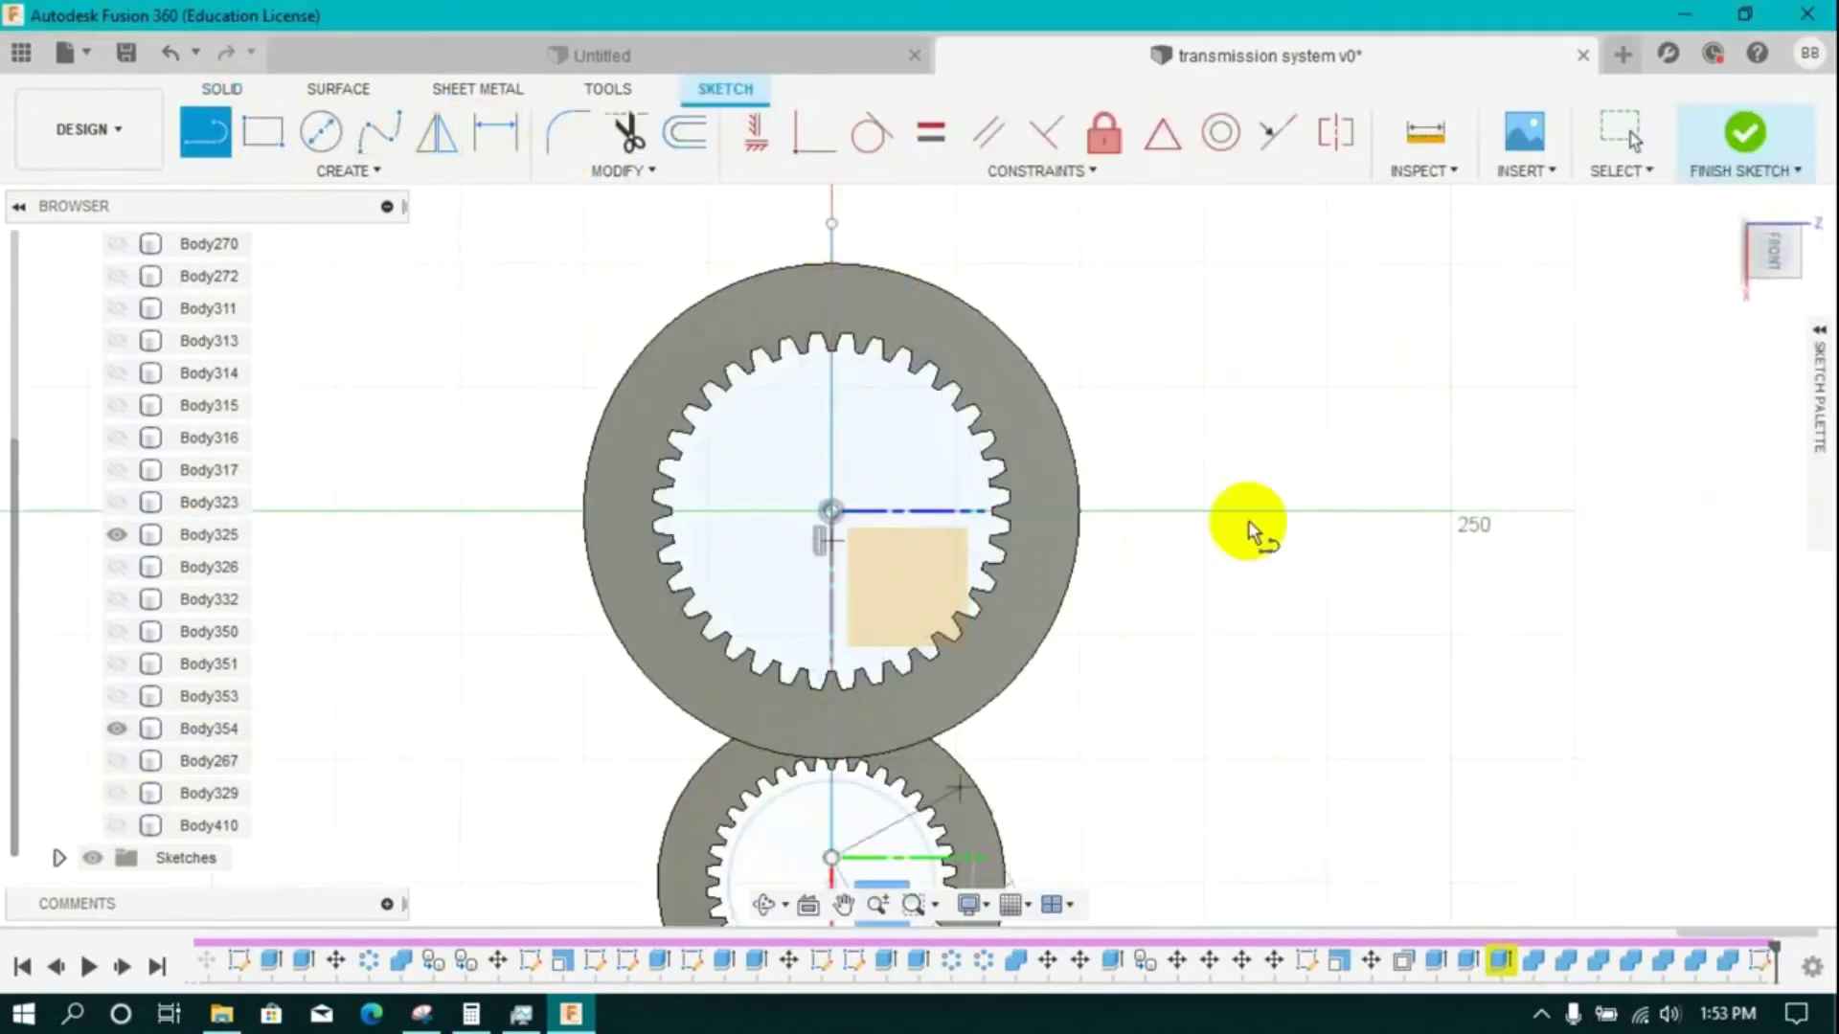
left_click_drag(1783, 233, 1173, 249)
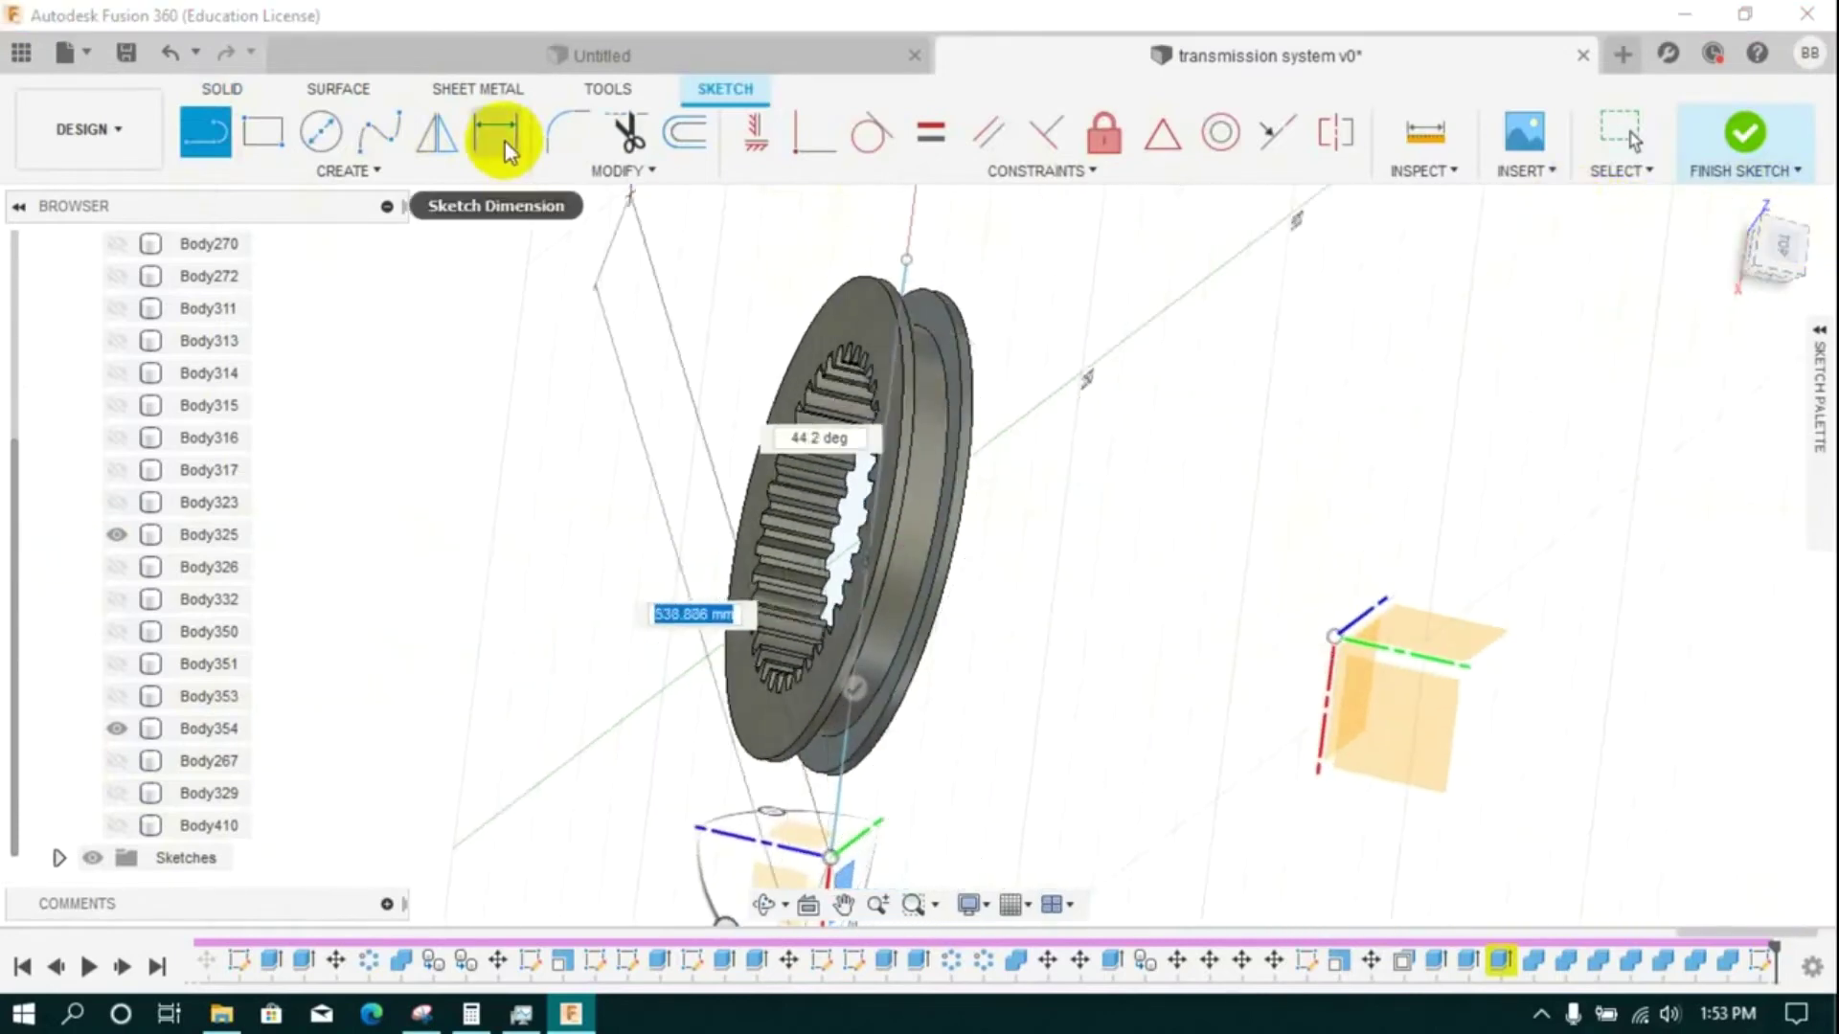
left_click(1721, 140)
- Extrude one half of the collar groove's ring profile across the groove as a new body, and hide the collar Body325
key("e")
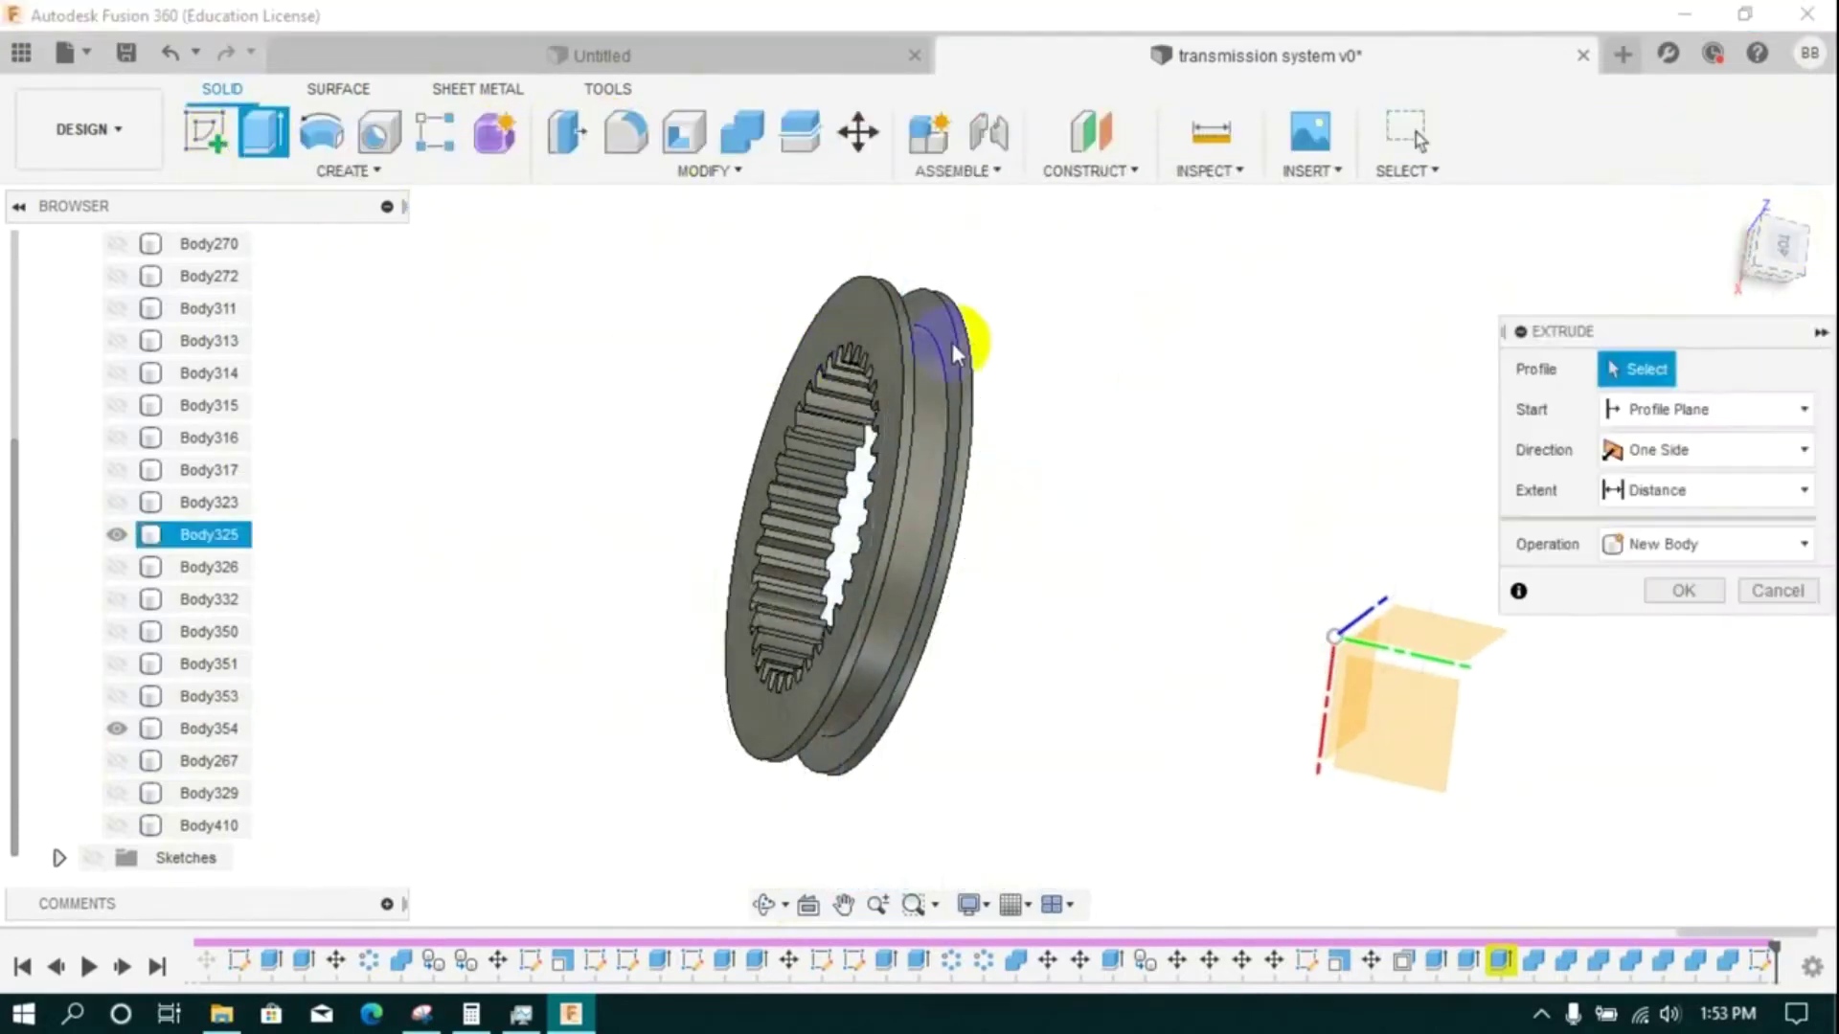
left_click(867, 720)
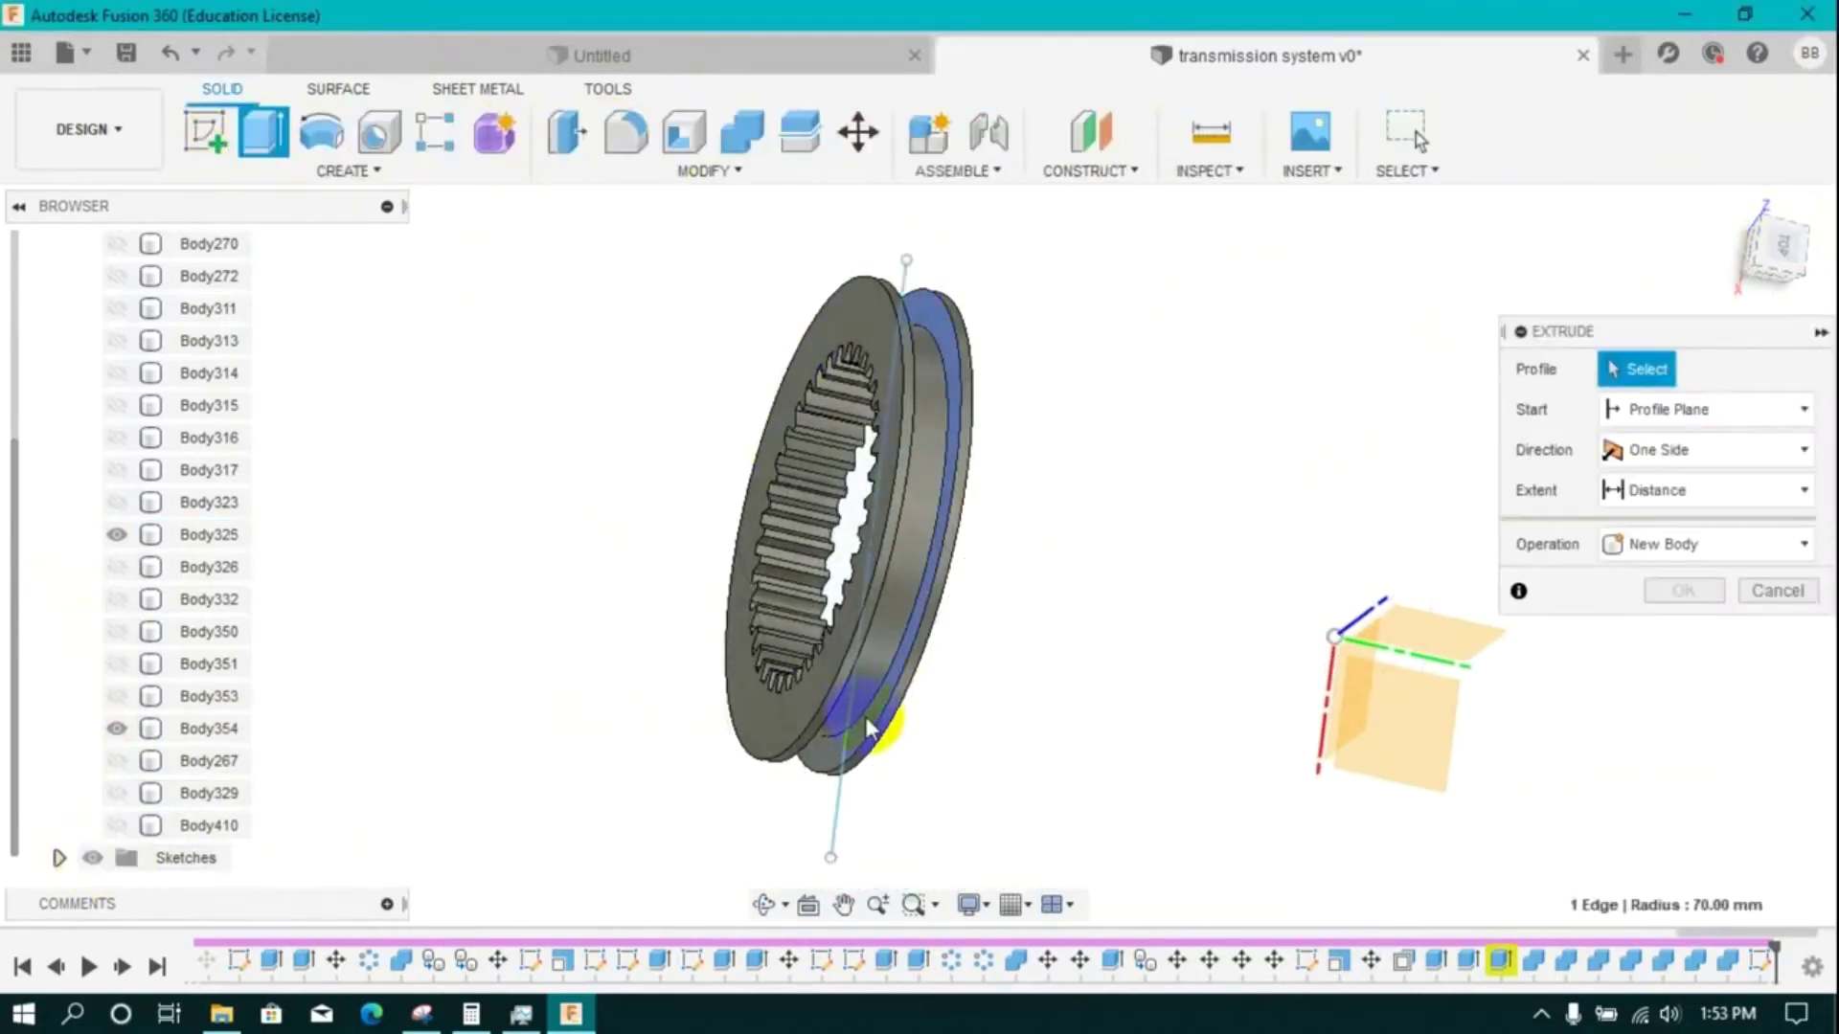
left_click_drag(1692, 267, 908, 325)
left_click(1672, 626)
left_click(1673, 761)
key("Return")
left_click(117, 535)
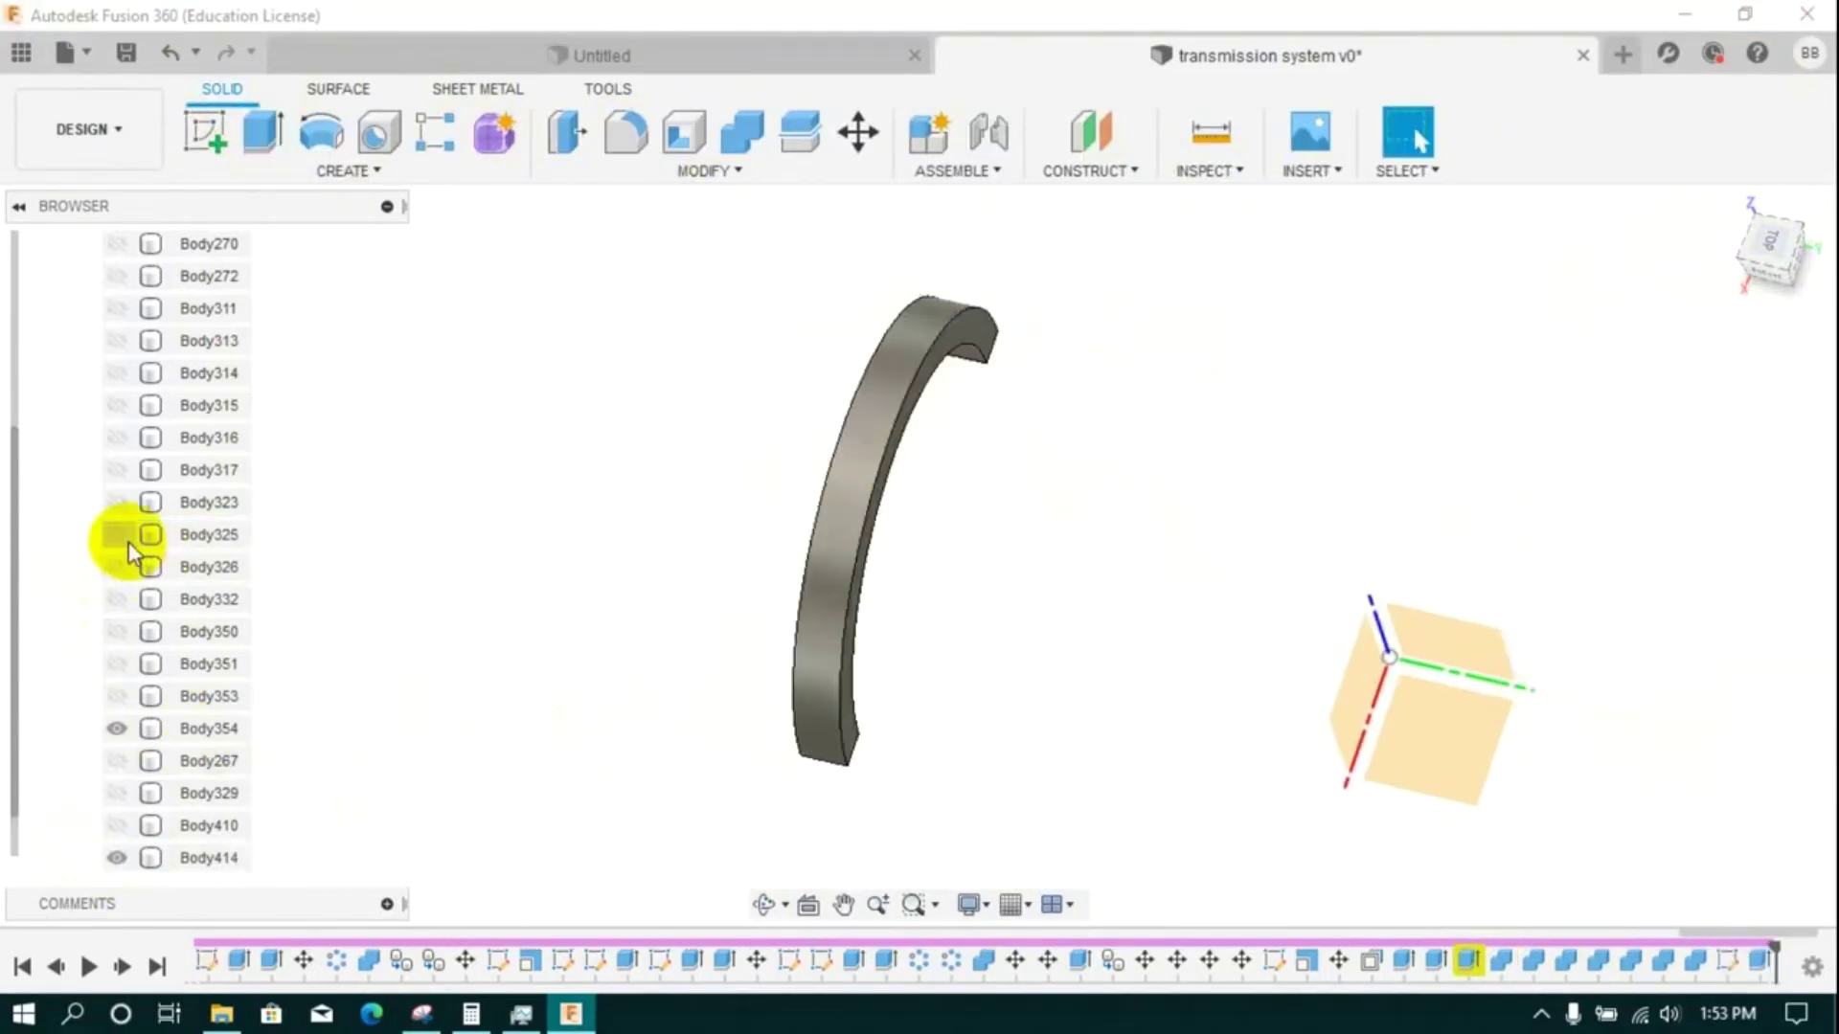
- Start a sketch on the half-ring's flat back face and draw a full circle from the origin matching its outer edge
left_click(1765, 246)
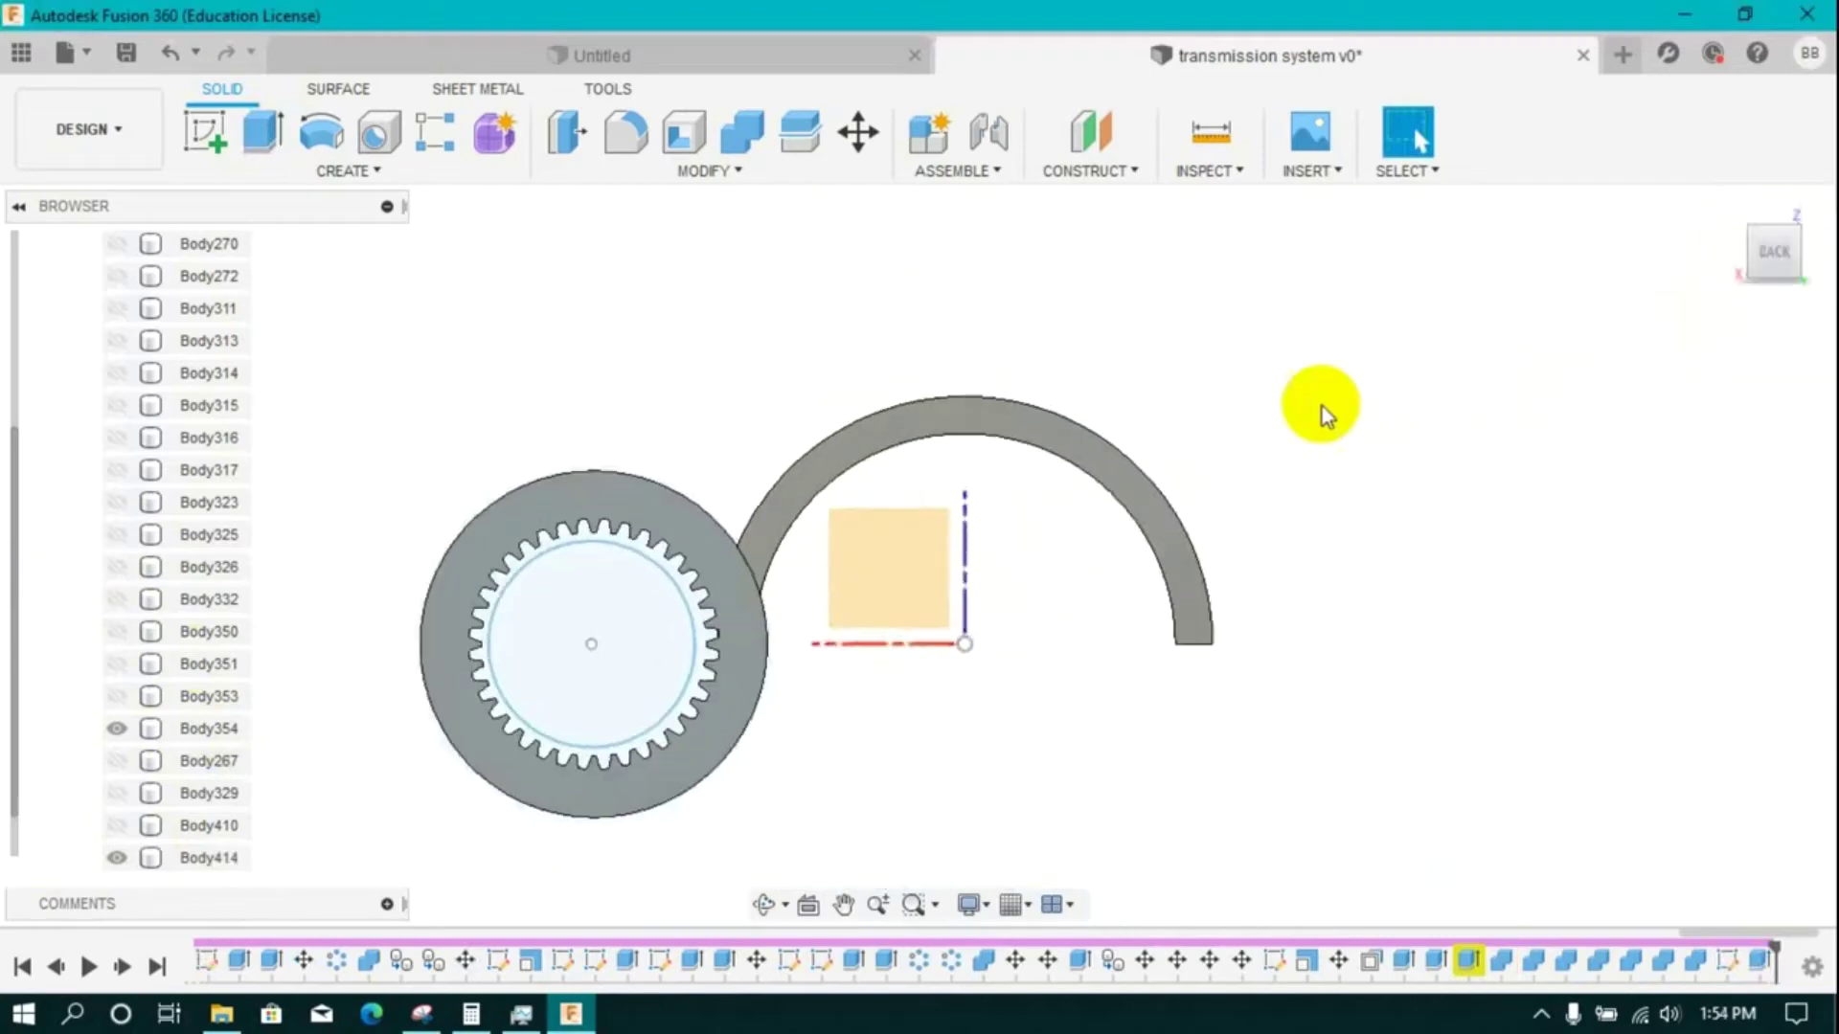
left_click(212, 143)
left_click(952, 415)
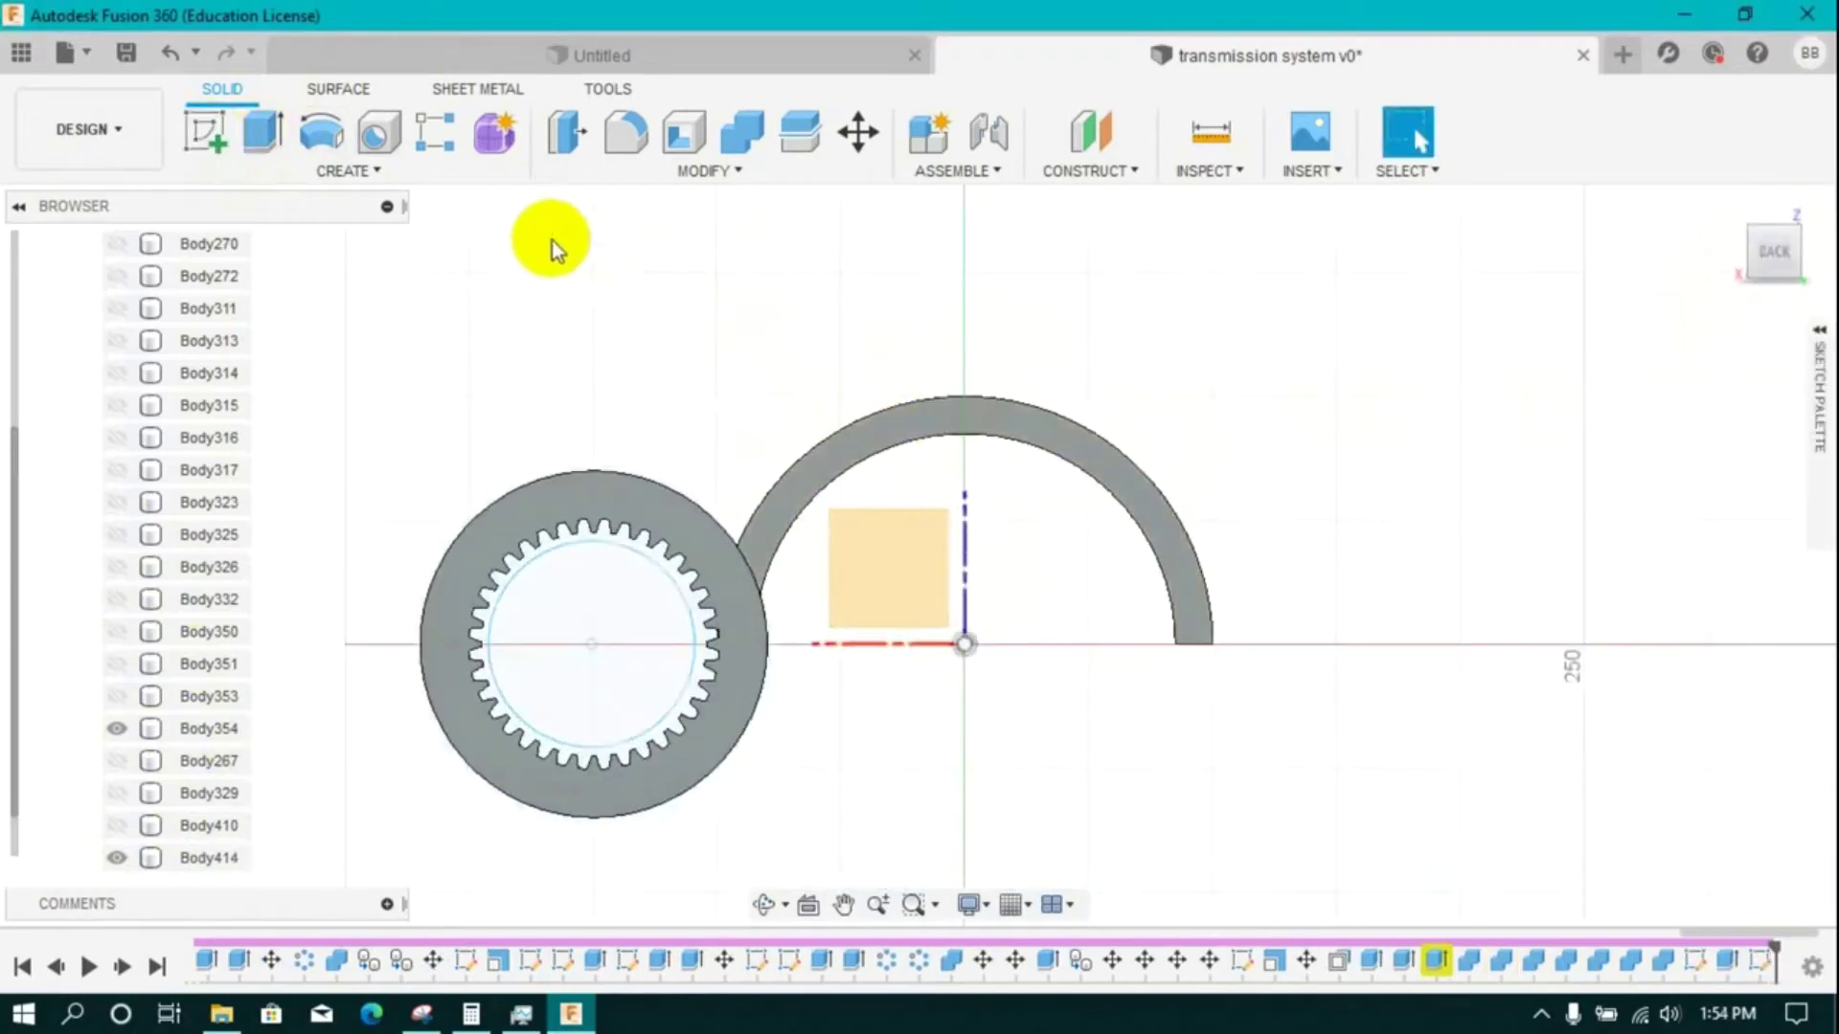
left_click(319, 134)
left_click(965, 643)
left_click(1158, 484)
- Sketch two concentric circles above the half-ring and set their diameters to 70 mm and 50 mm
left_click(965, 275)
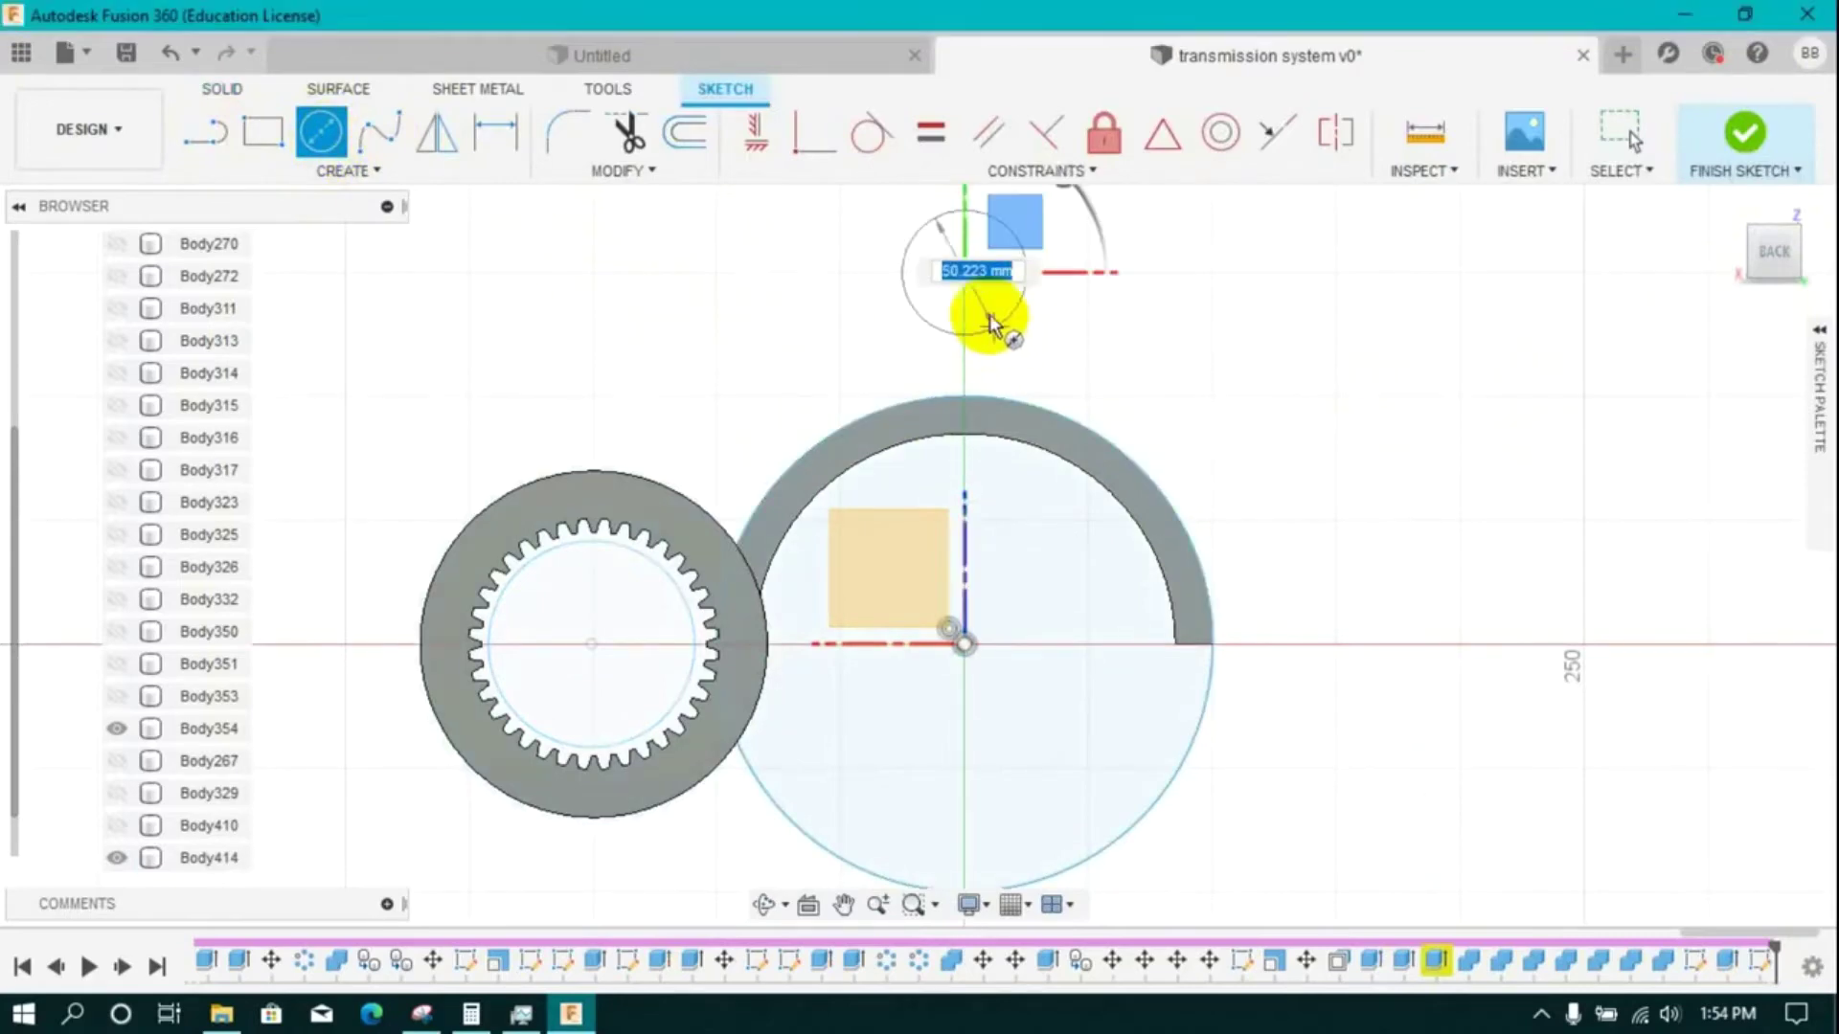
left_click(1031, 320)
key("d")
left_click(1051, 299)
left_click(1102, 292)
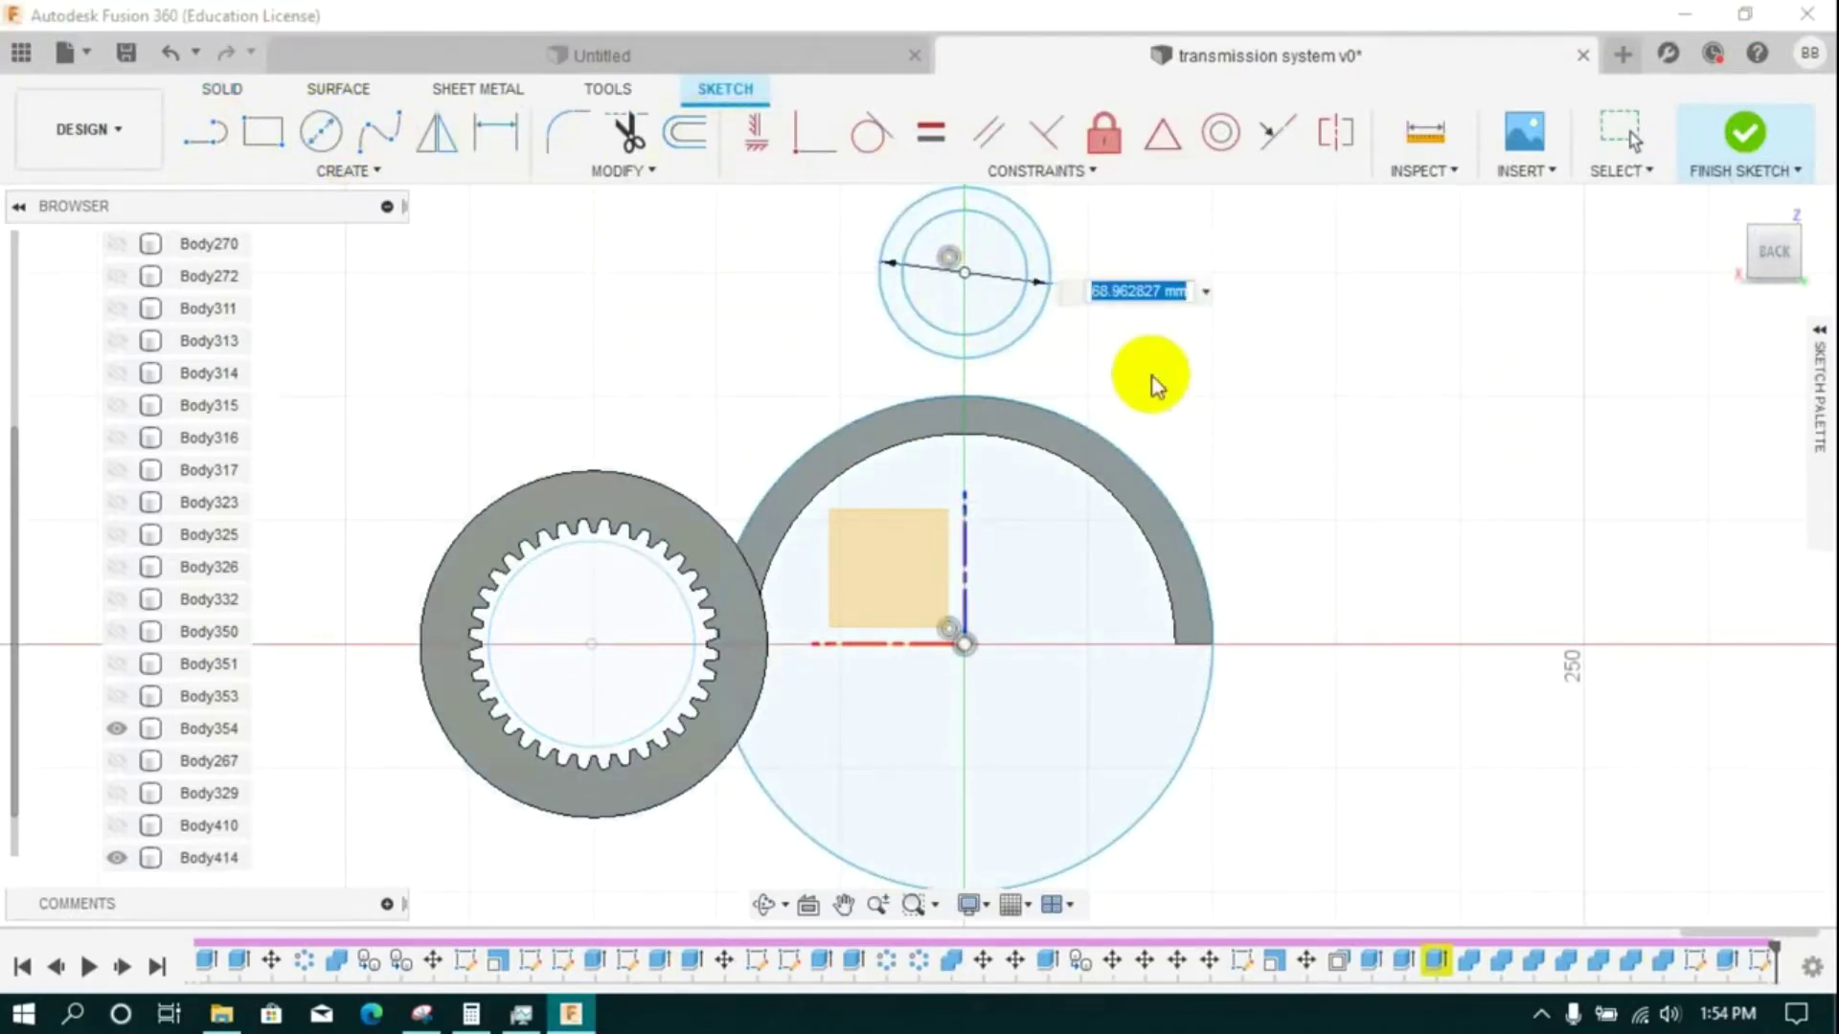
type("70")
key("Return")
left_click(1011, 324)
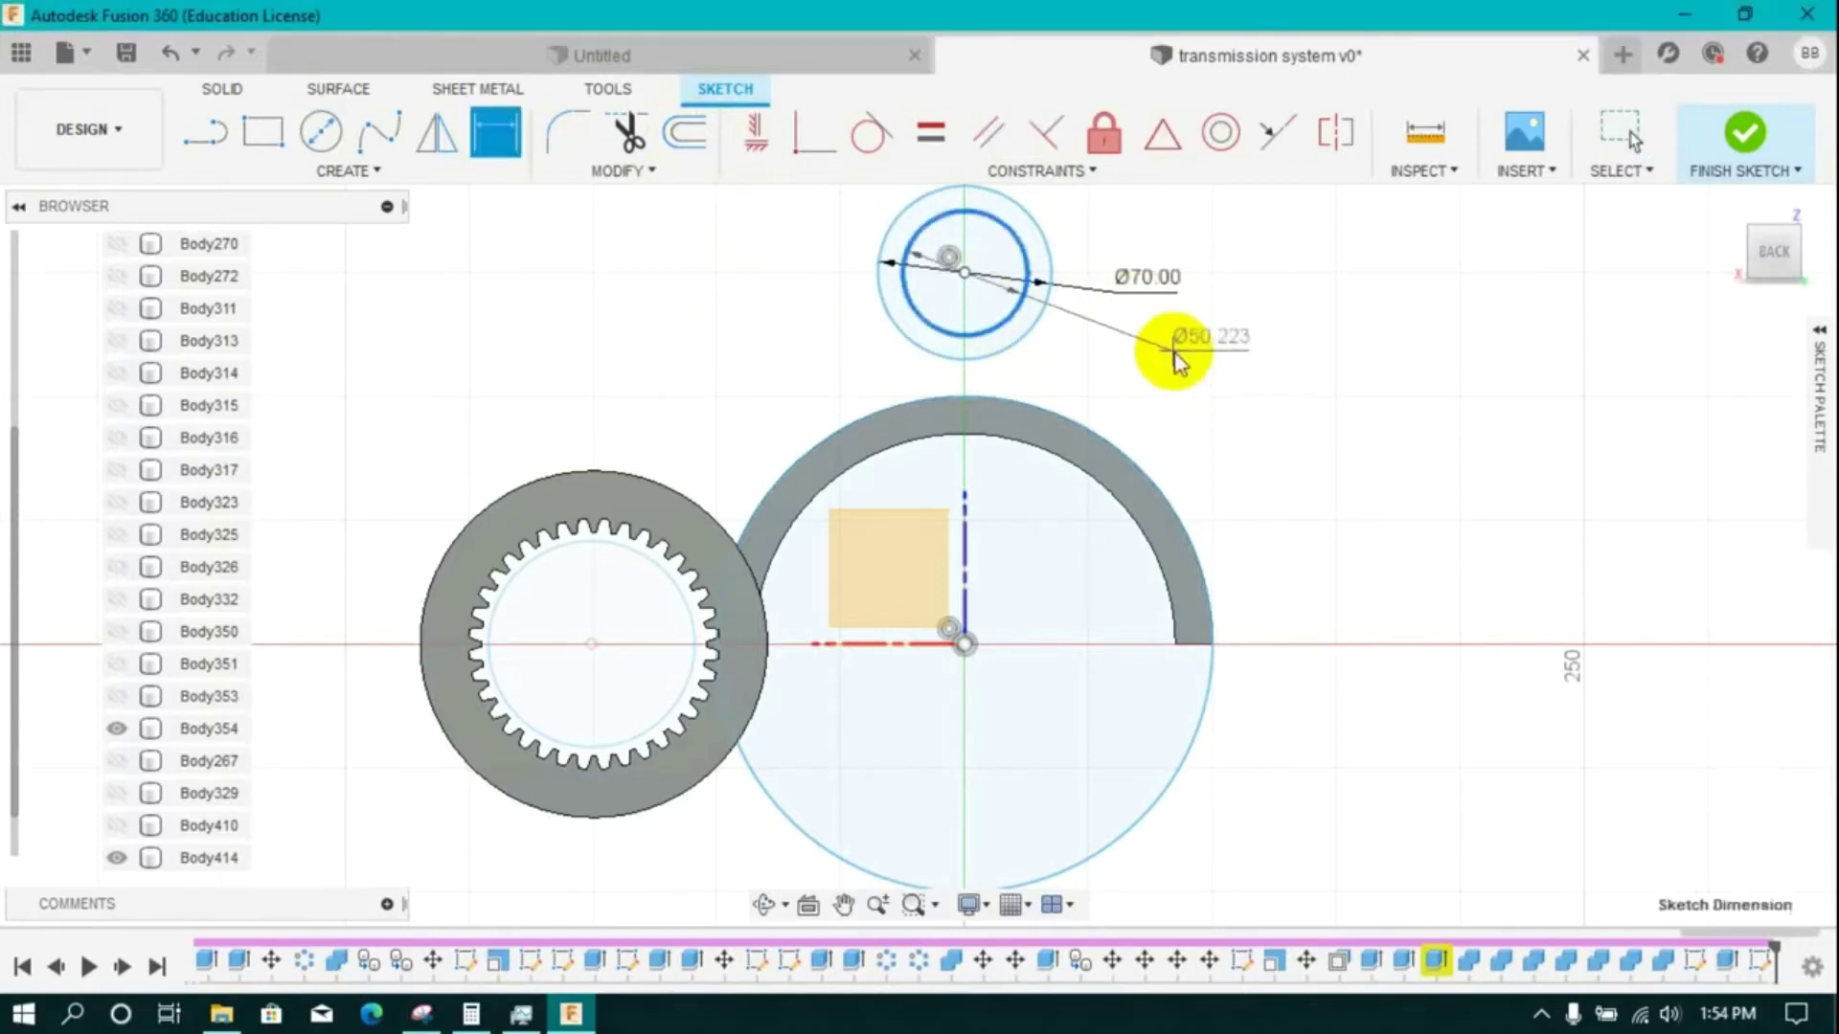
- Draw a slanted line on each side between the upper and large circles, and make both lines tangent to the 70 mm and large circles
left_click(185, 140)
left_click(737, 466)
left_click(866, 203)
left_click(197, 124)
left_click(1087, 202)
left_click(1223, 481)
left_click(874, 134)
left_click(785, 366)
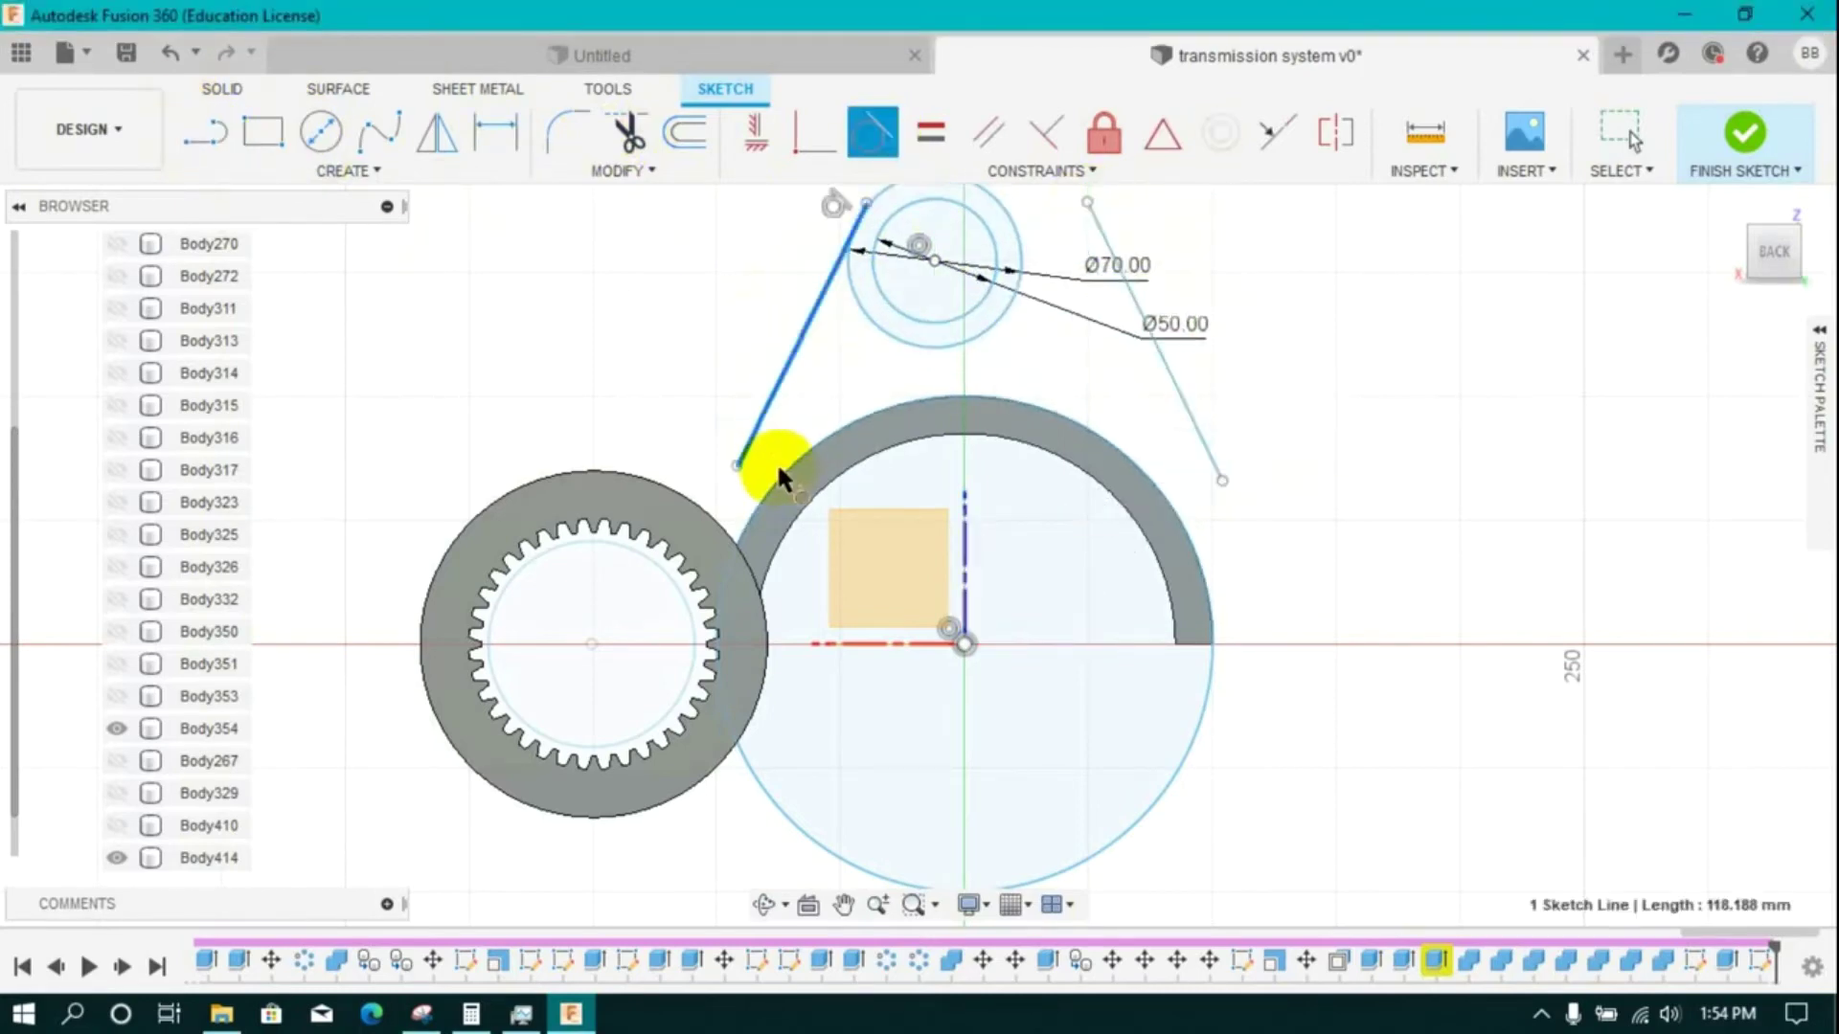
left_click(1146, 334)
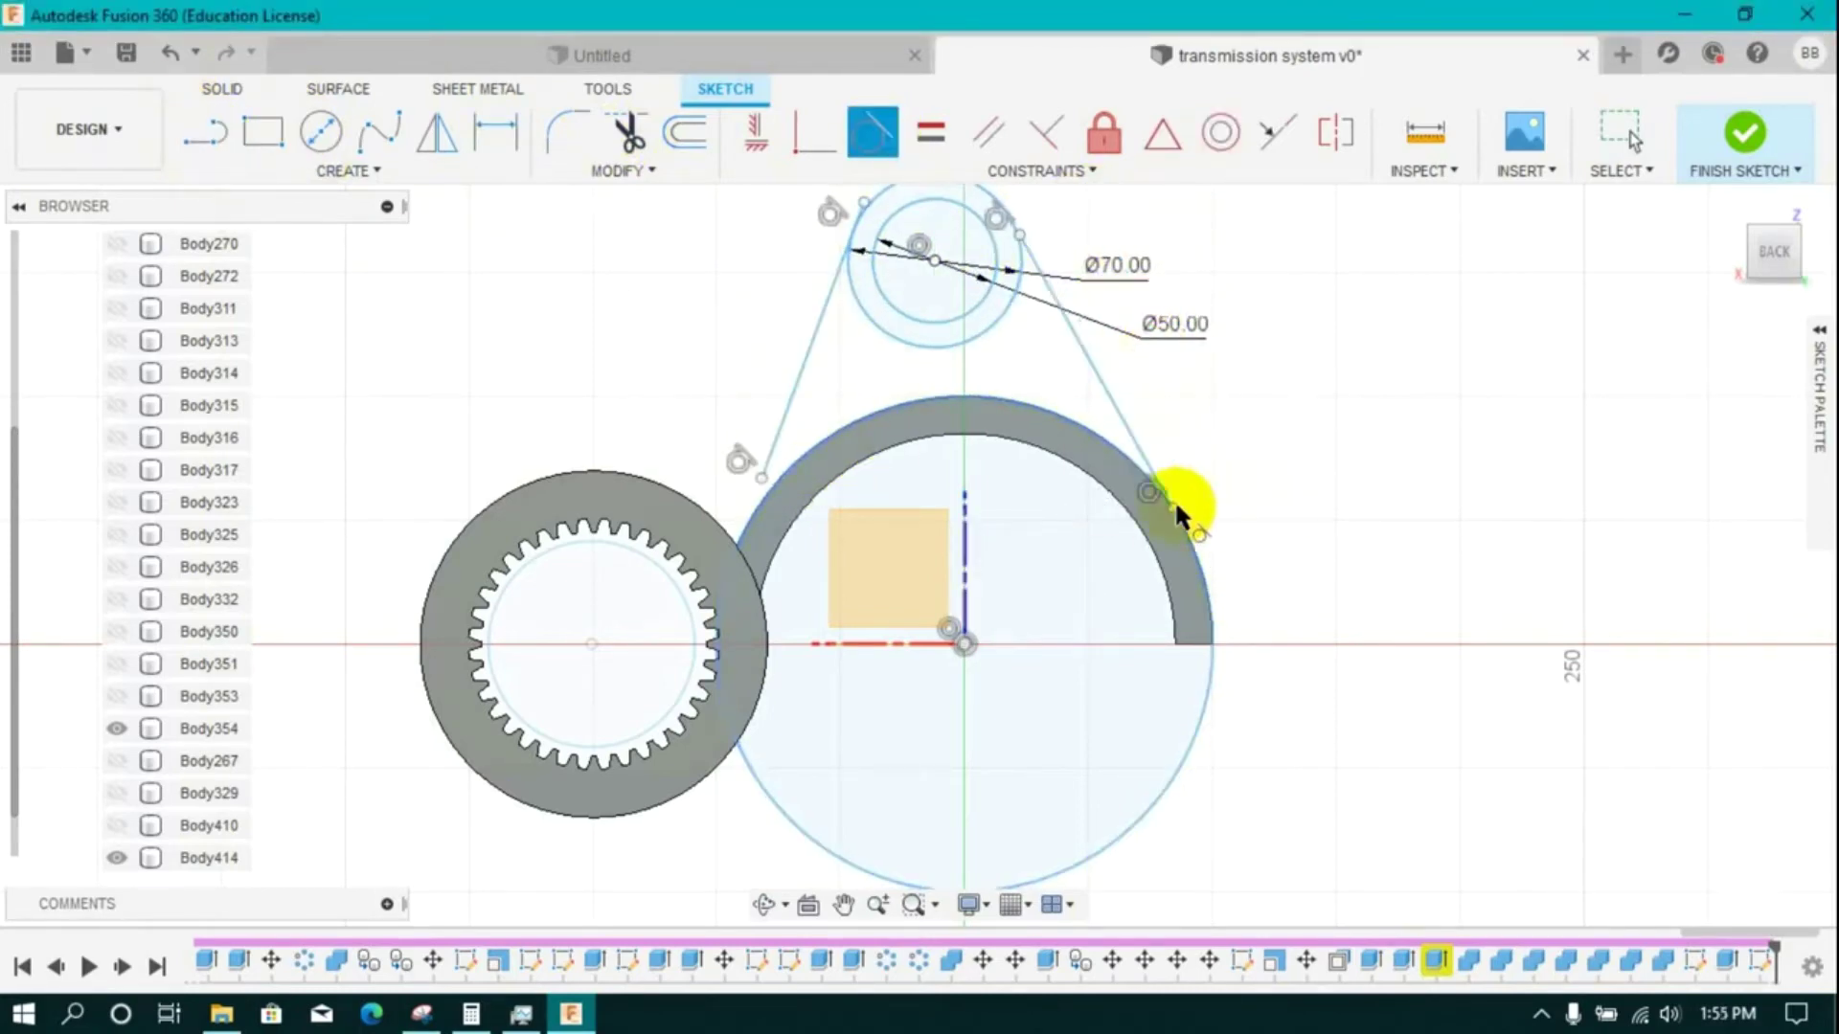
- Connect the origin to the centre of the upper circles with a line and constrain it vertical
left_click(215, 143)
left_click(962, 642)
left_click(935, 258)
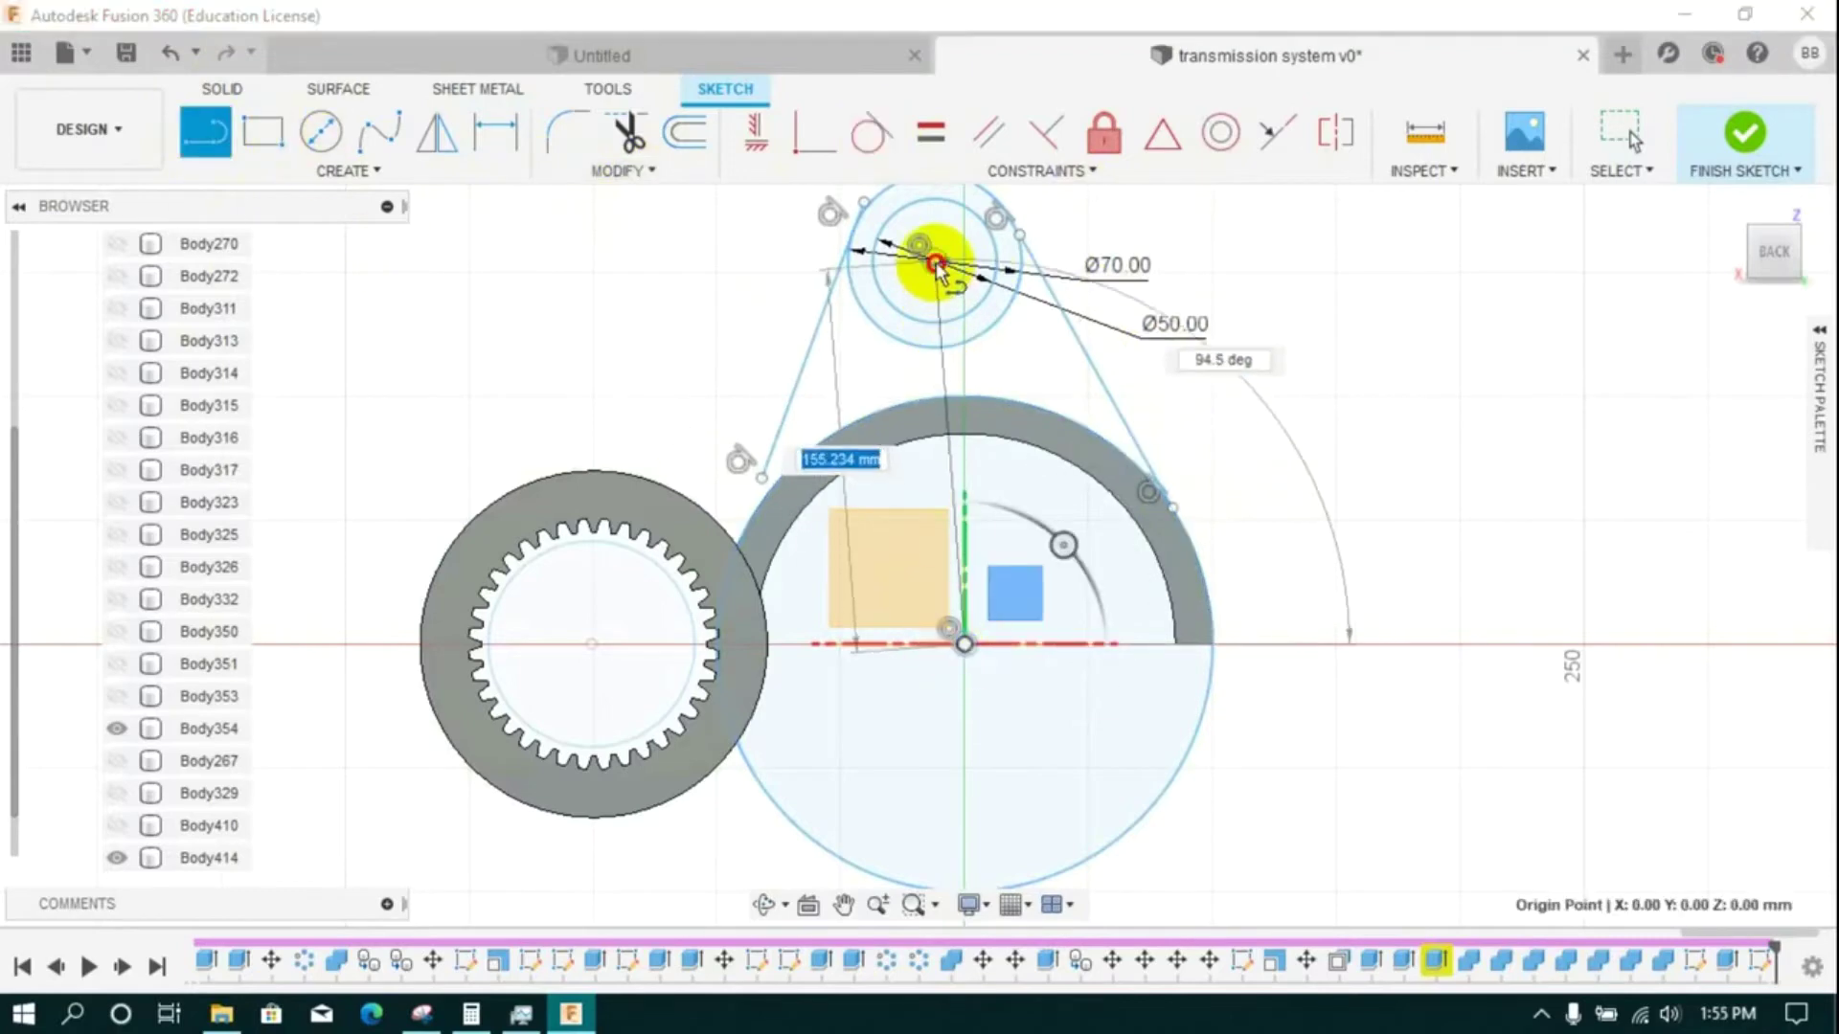
left_click(756, 132)
left_click(944, 381)
- Extend the tangent lines to meet the circles so the fork outline closes, and finish the sketch
left_click(613, 171)
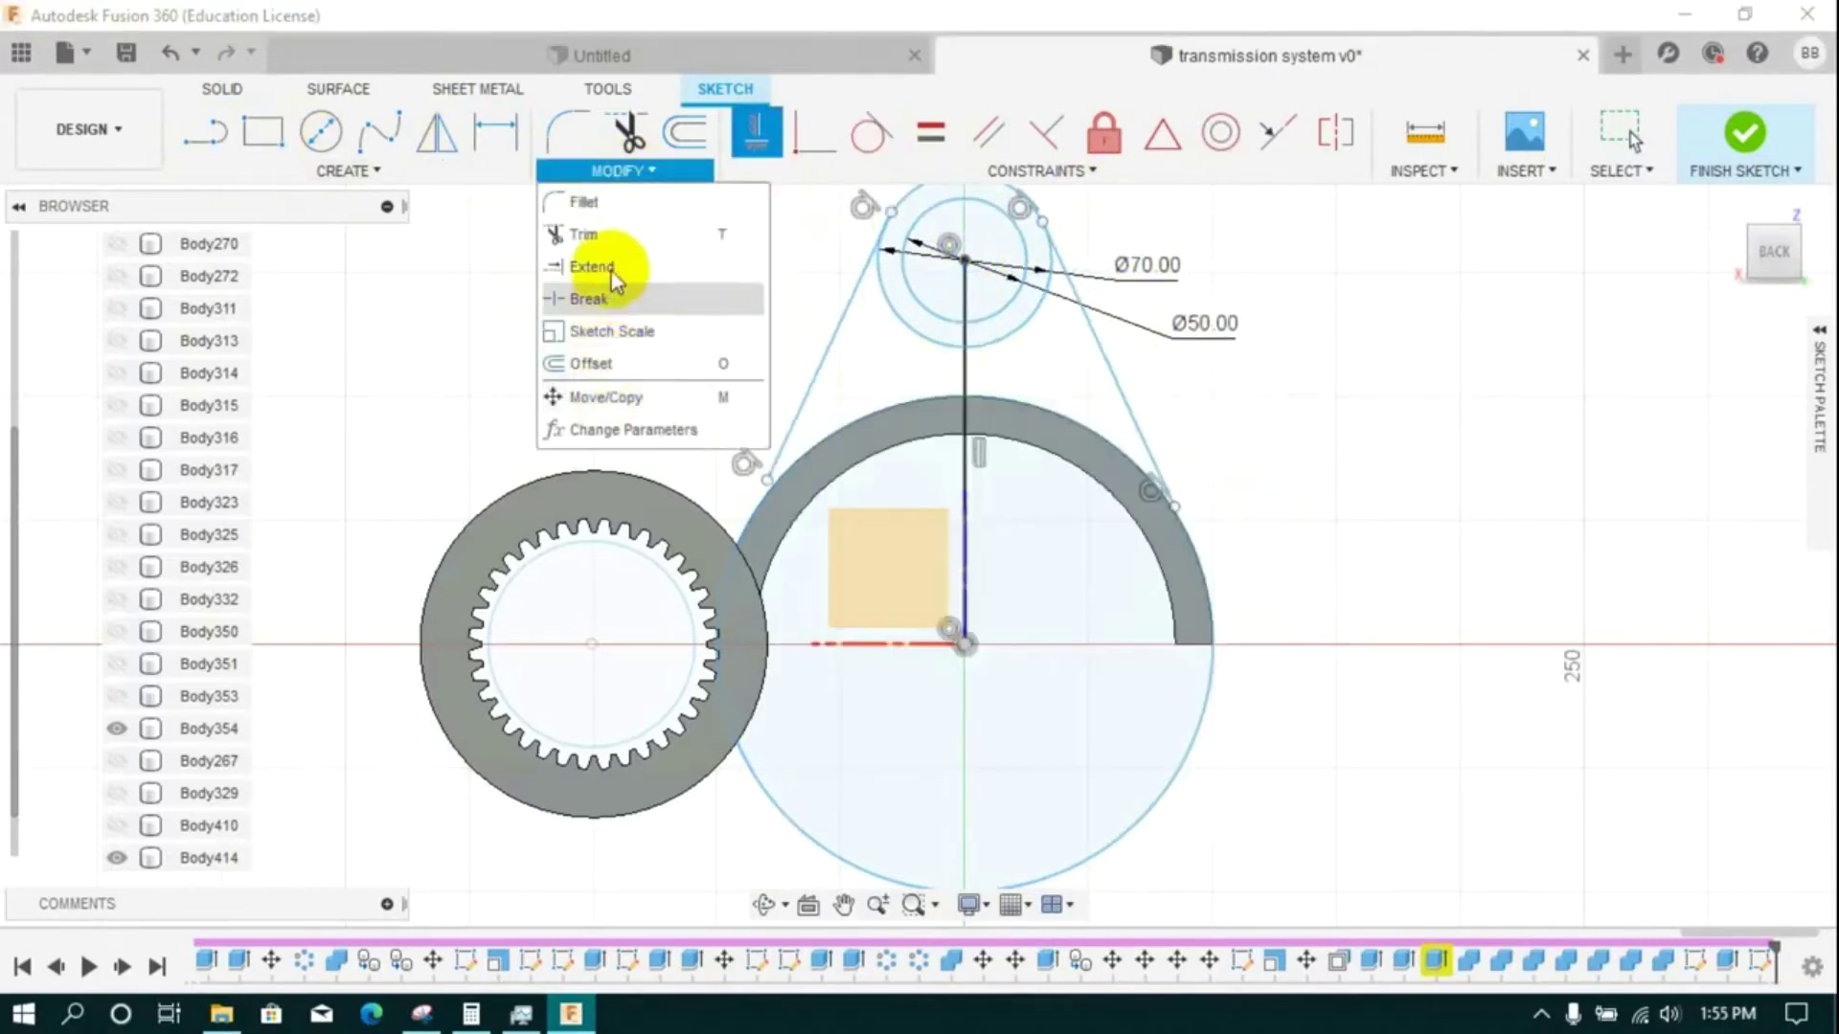
left_click(621, 289)
scroll(1071, 278, "down", 2)
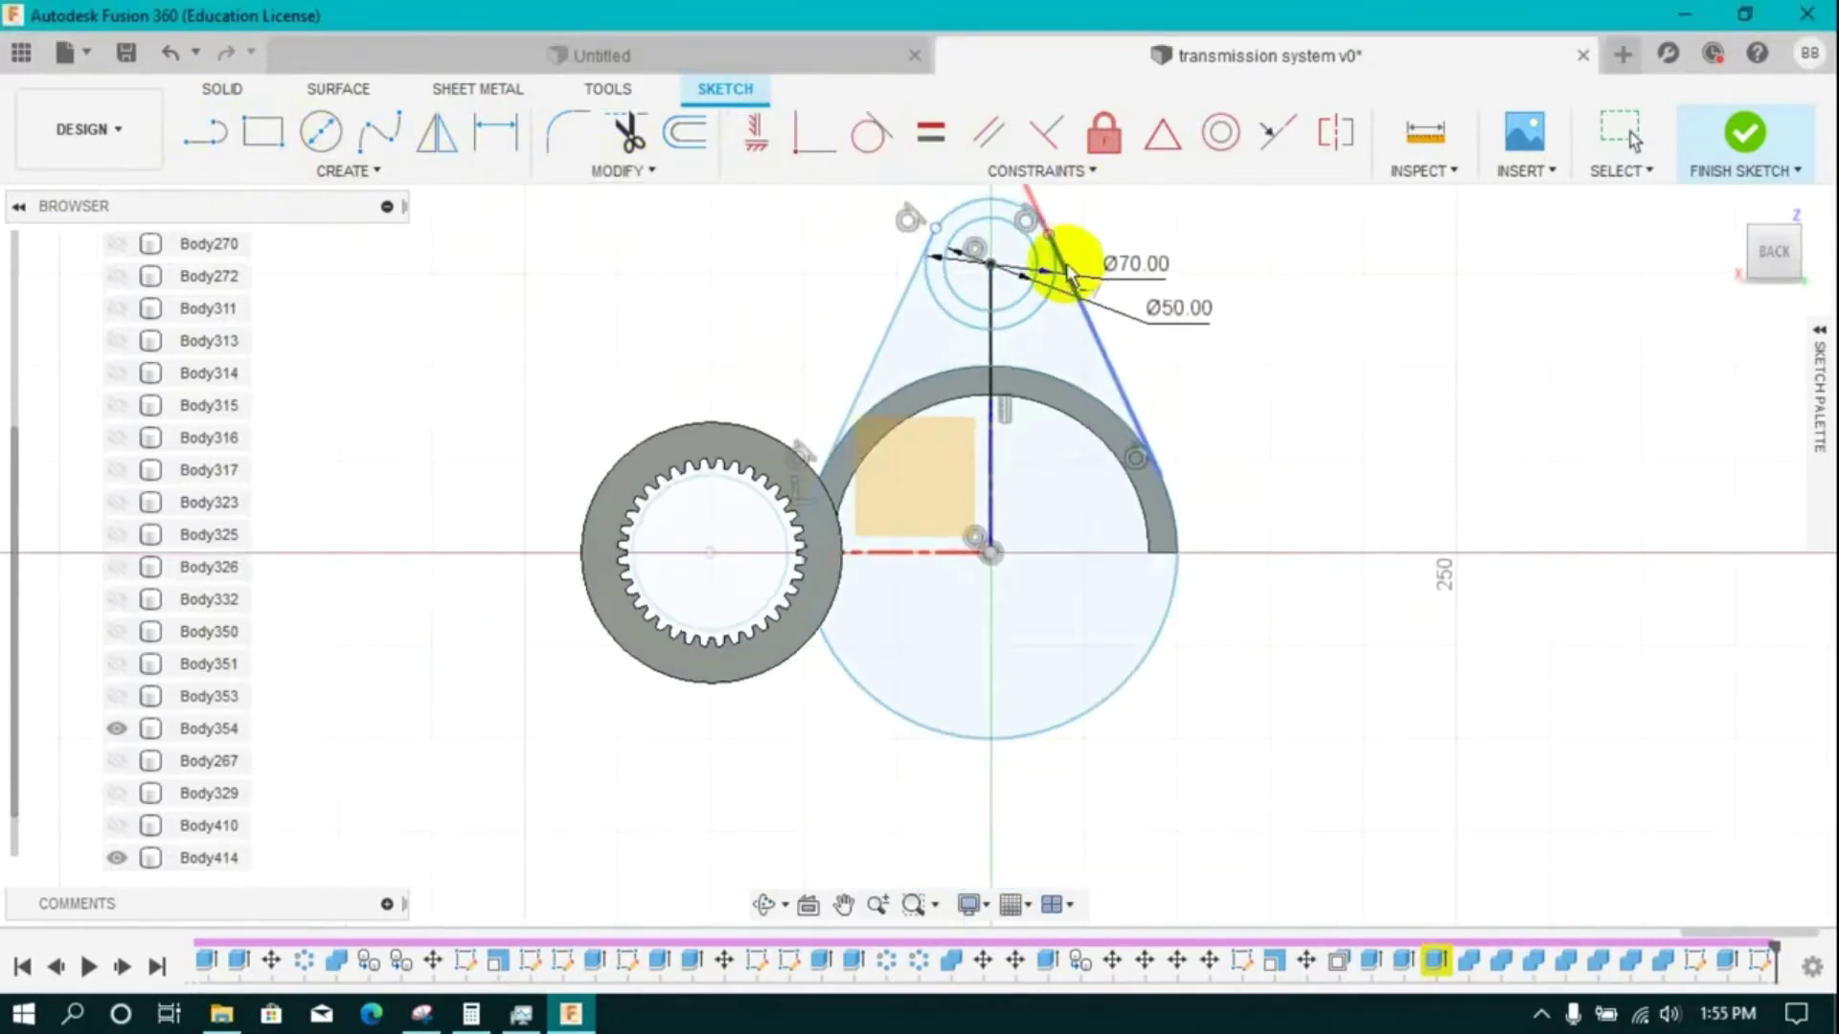
left_click(1751, 187)
- Extrude the fork plate profiles around the 50 mm hole by -20 mm as a new body
left_click(263, 132)
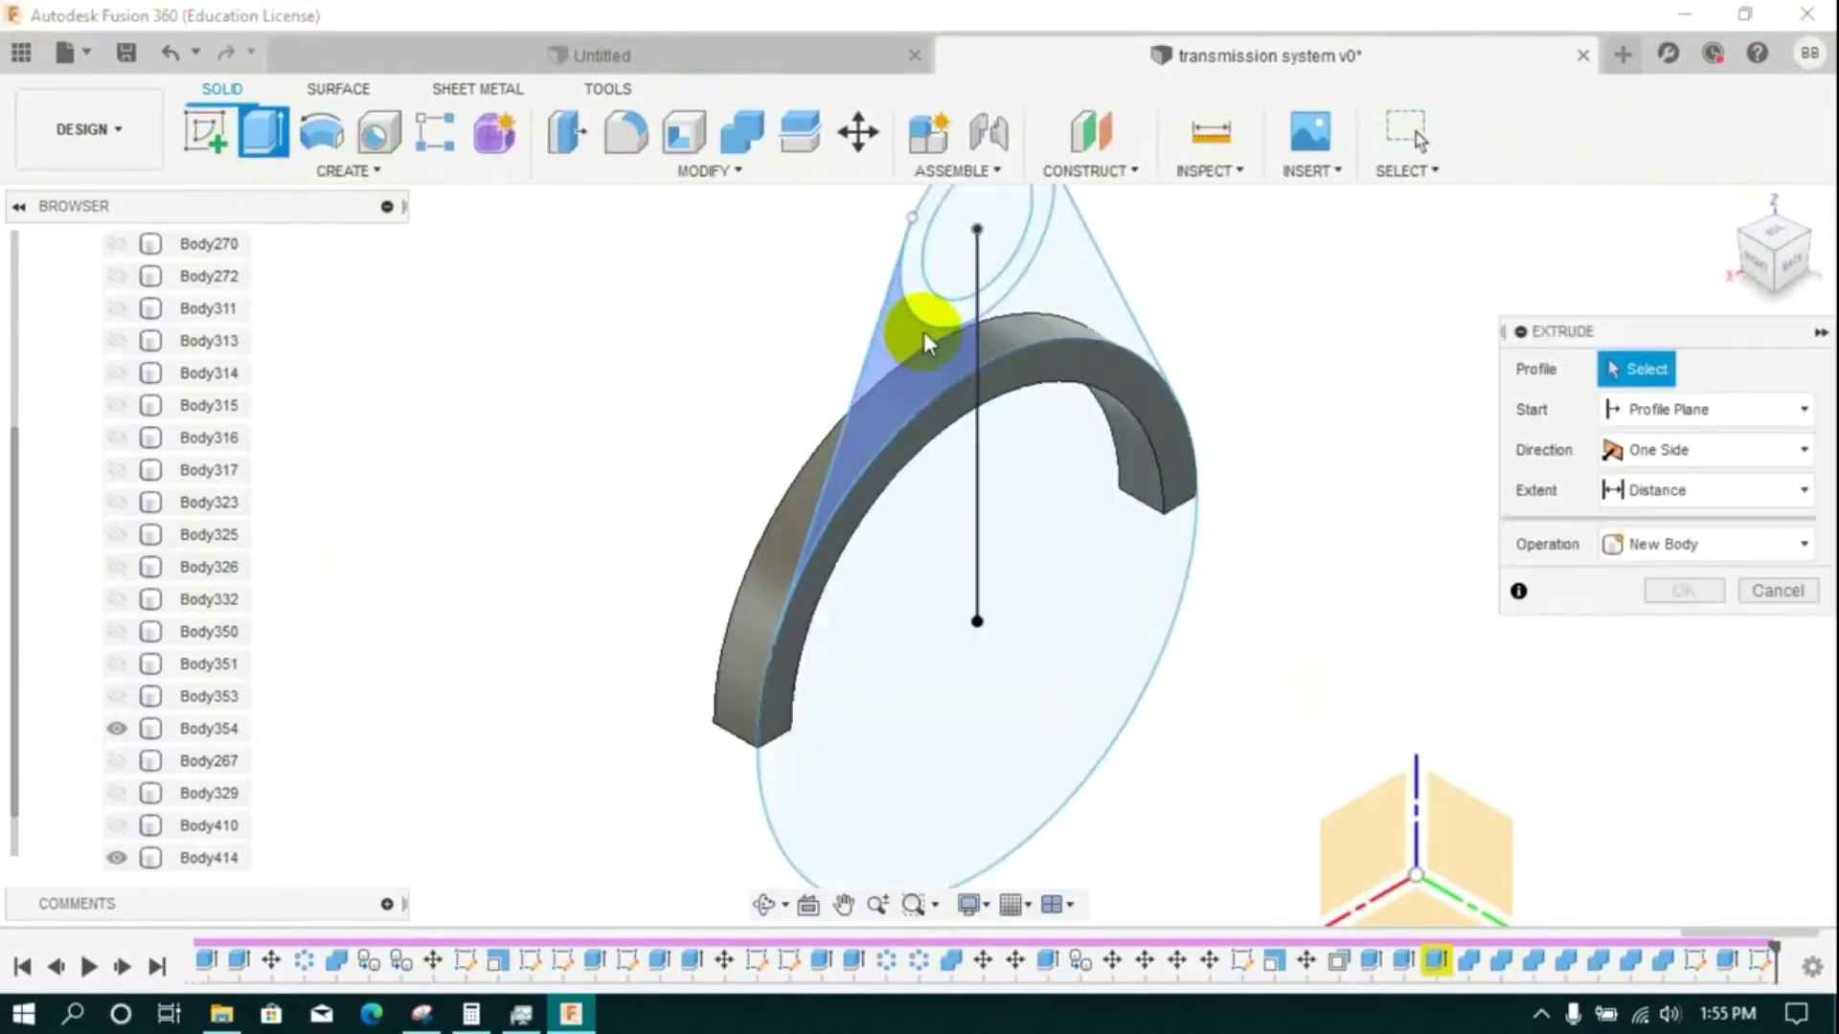
left_click(960, 311)
left_click(972, 343)
left_click(1044, 312)
left_click(1740, 232)
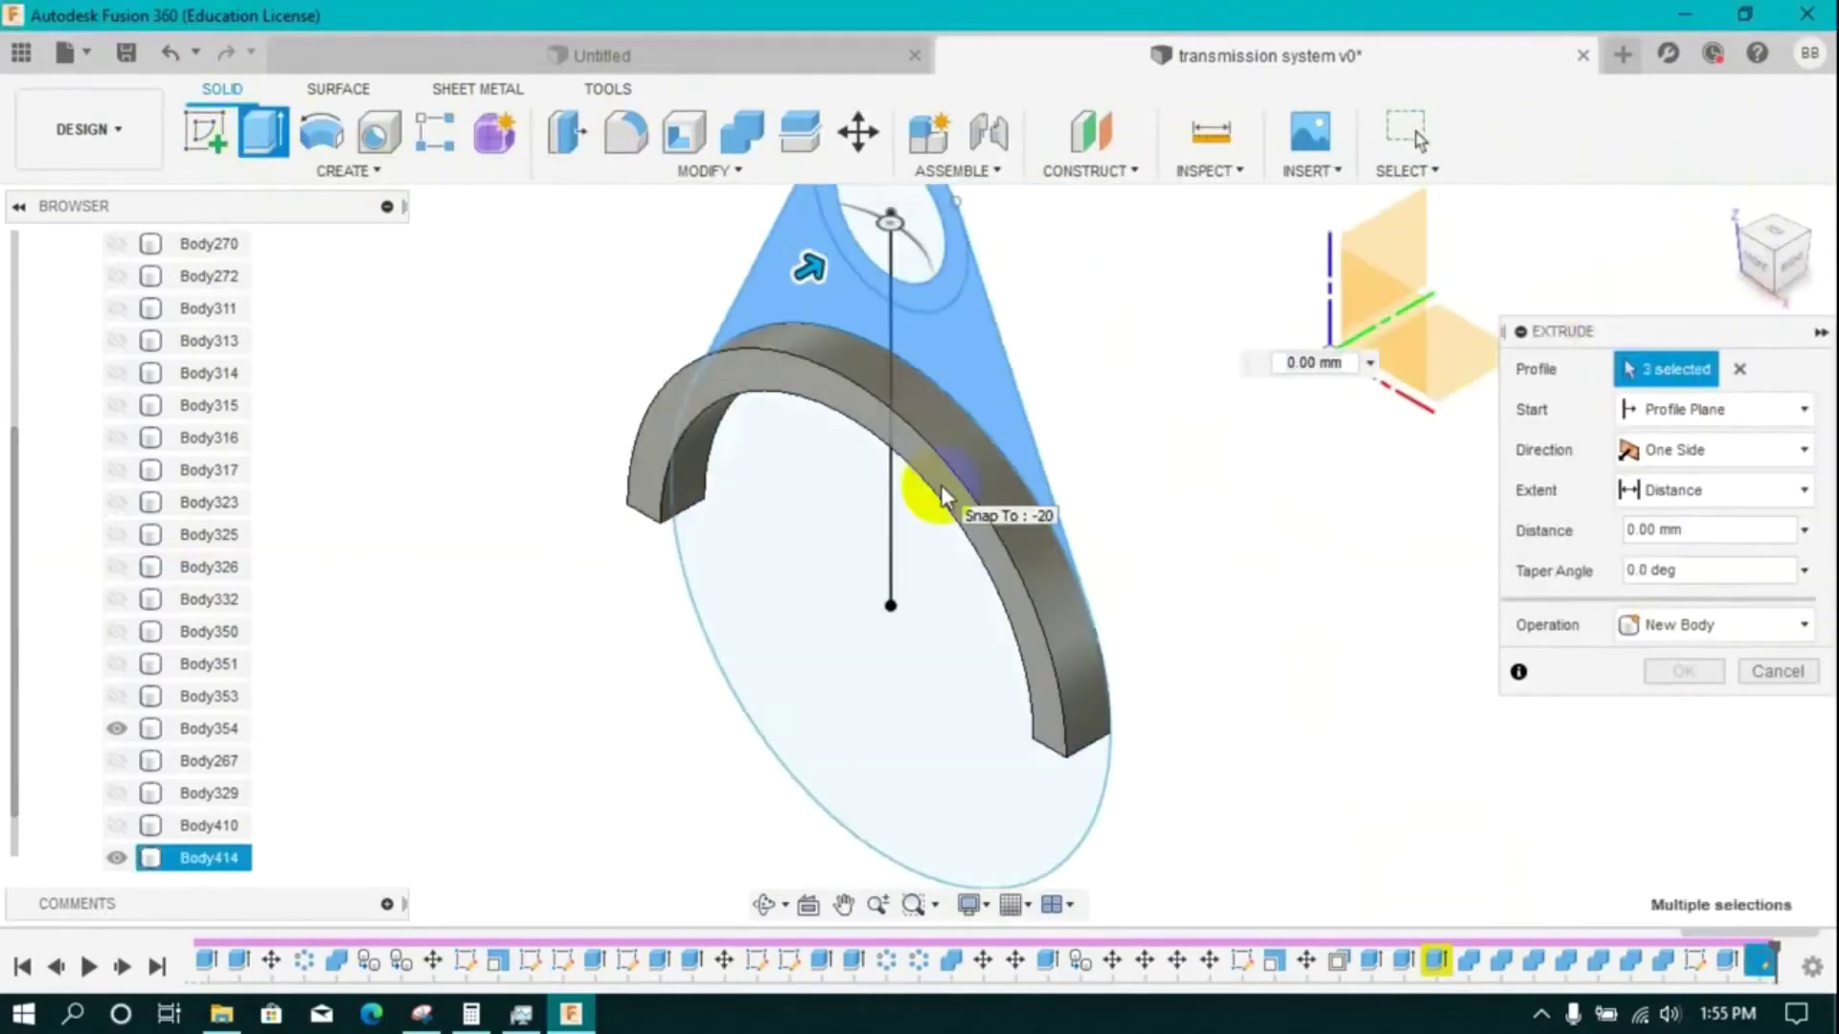
scroll(968, 536, "up", 2)
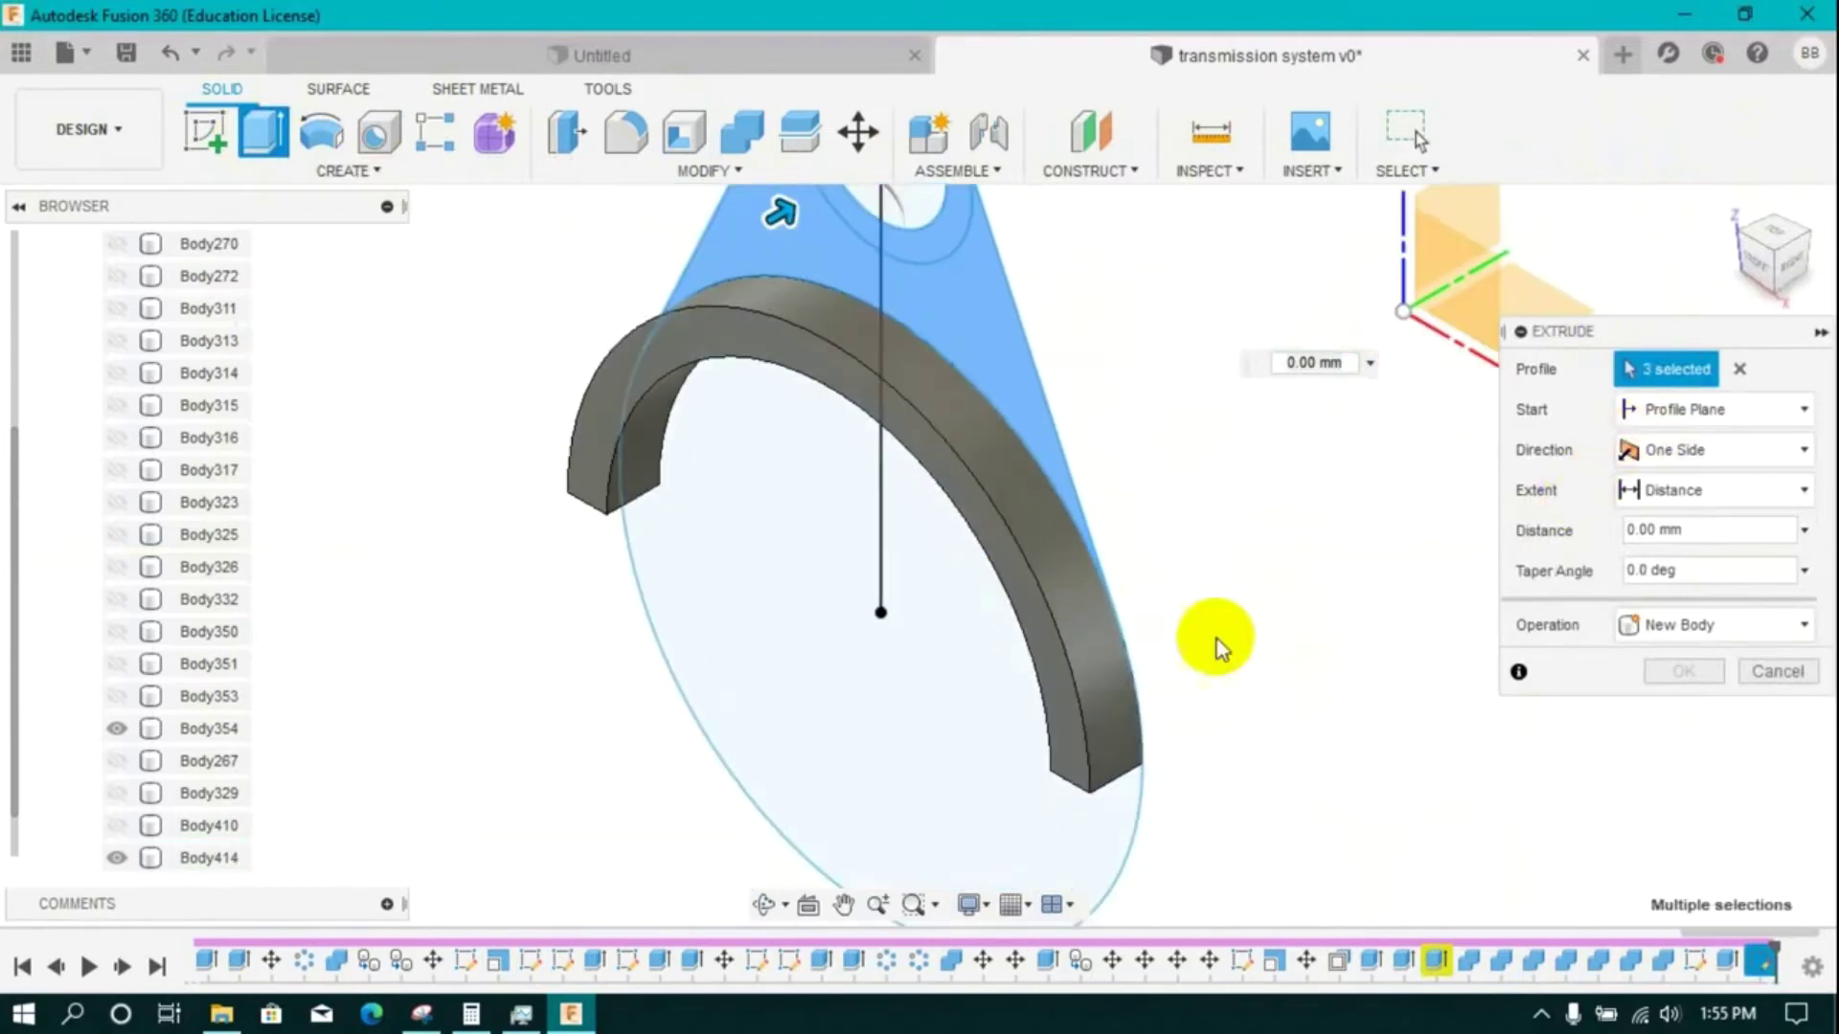
type("-20")
left_click(1695, 626)
left_click(1681, 759)
left_click(1672, 672)
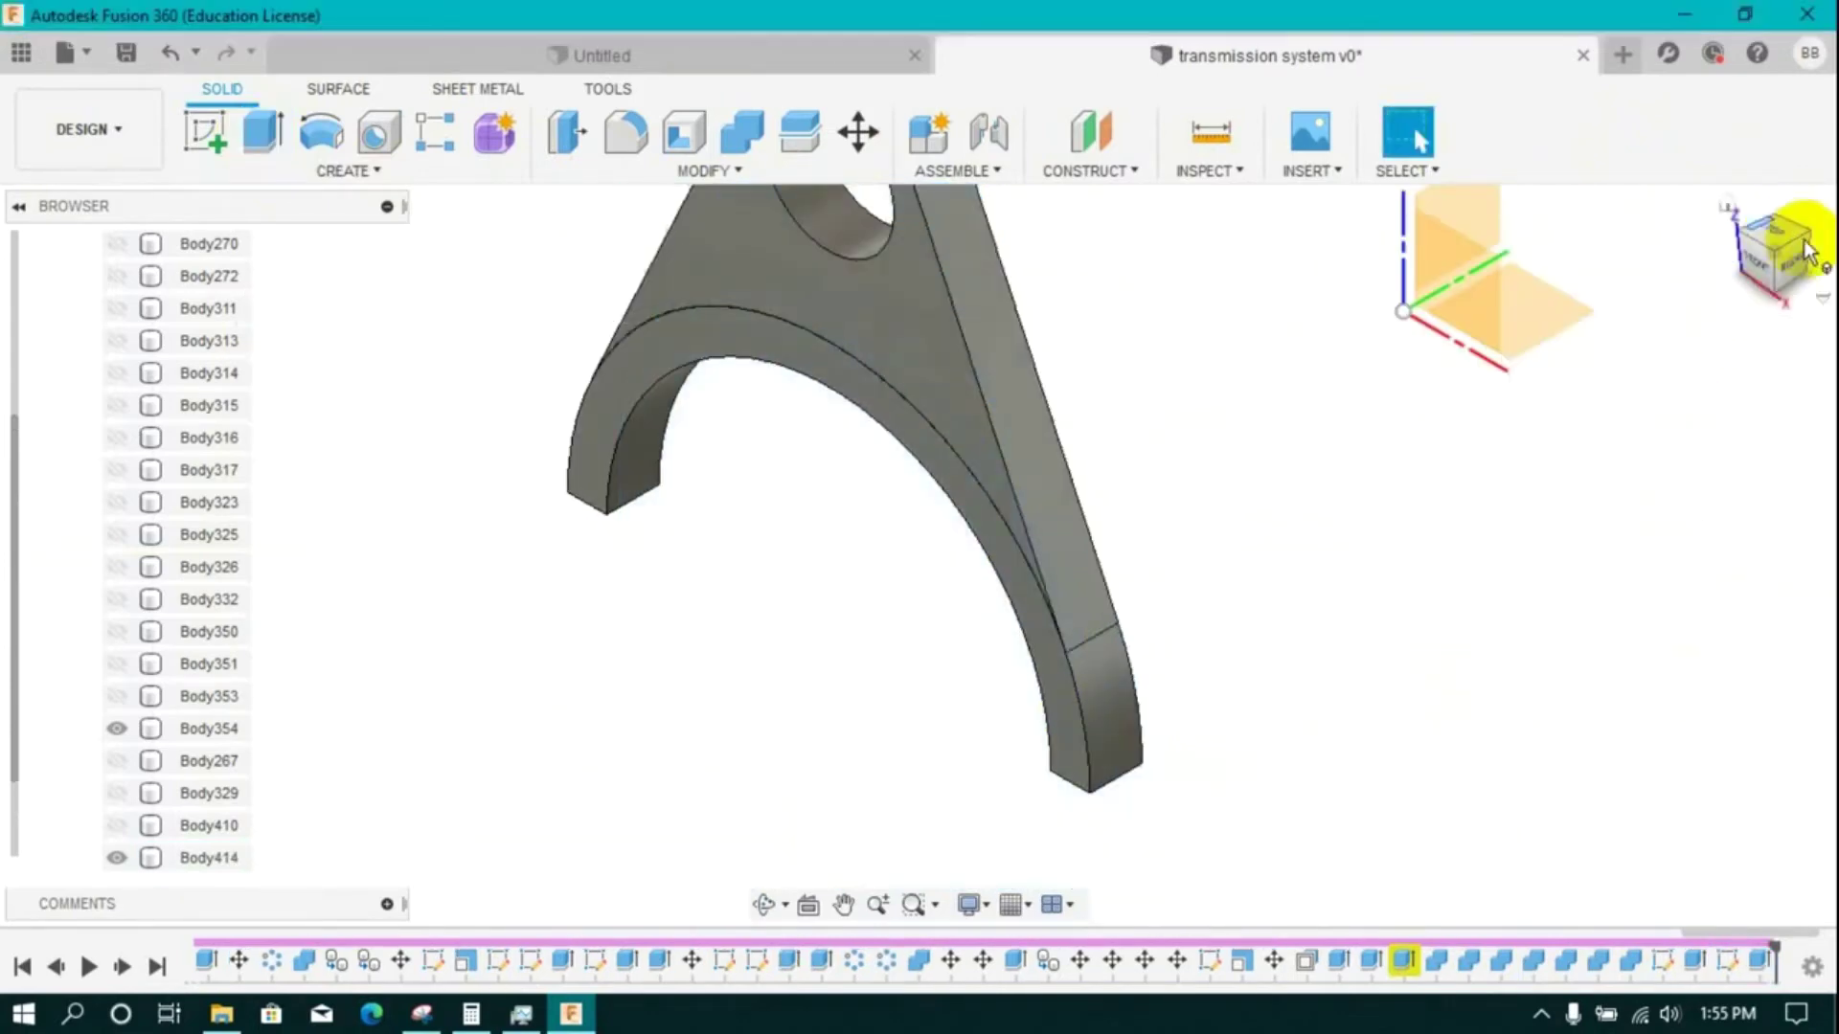
- Expand the list of sketches and make the fork sketch Sketch35 visible again
left_click(1807, 237)
scroll(868, 675, "down", 3)
scroll(98, 847, "down", 2)
left_click(56, 858)
scroll(112, 841, "down", 4)
left_click(117, 857)
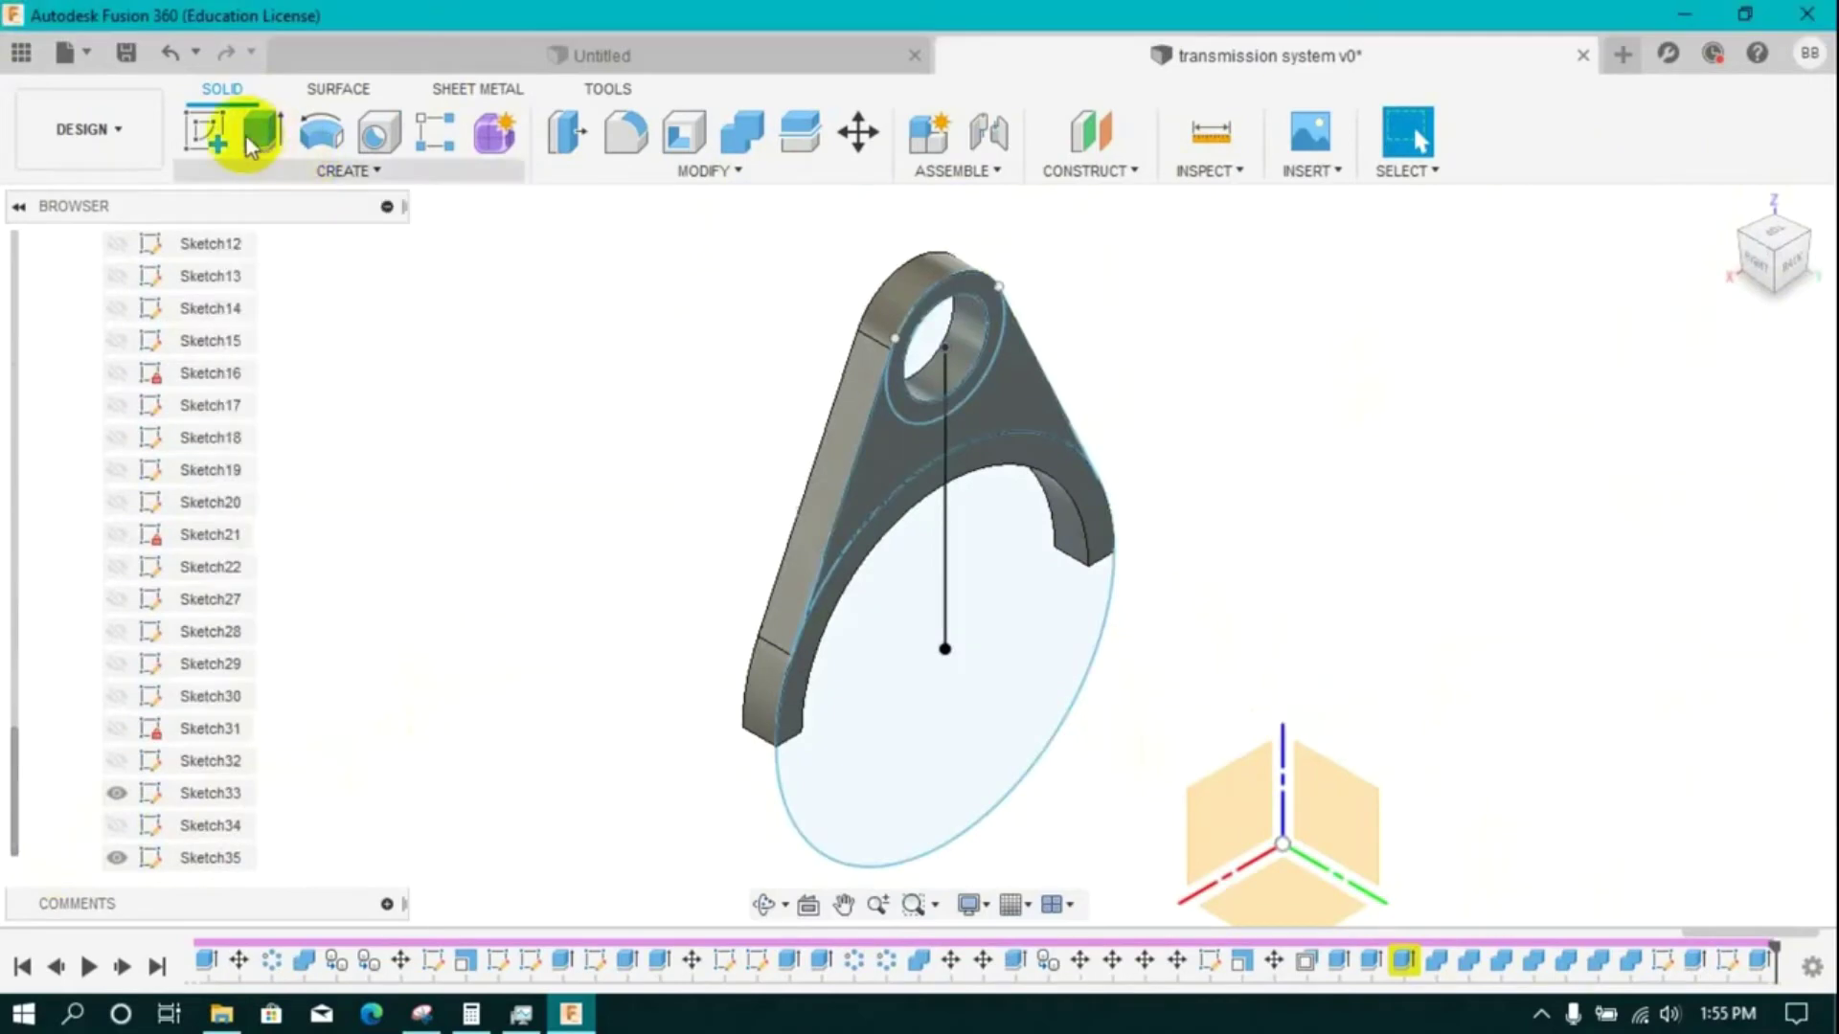
left_click(211, 140)
left_click(922, 447)
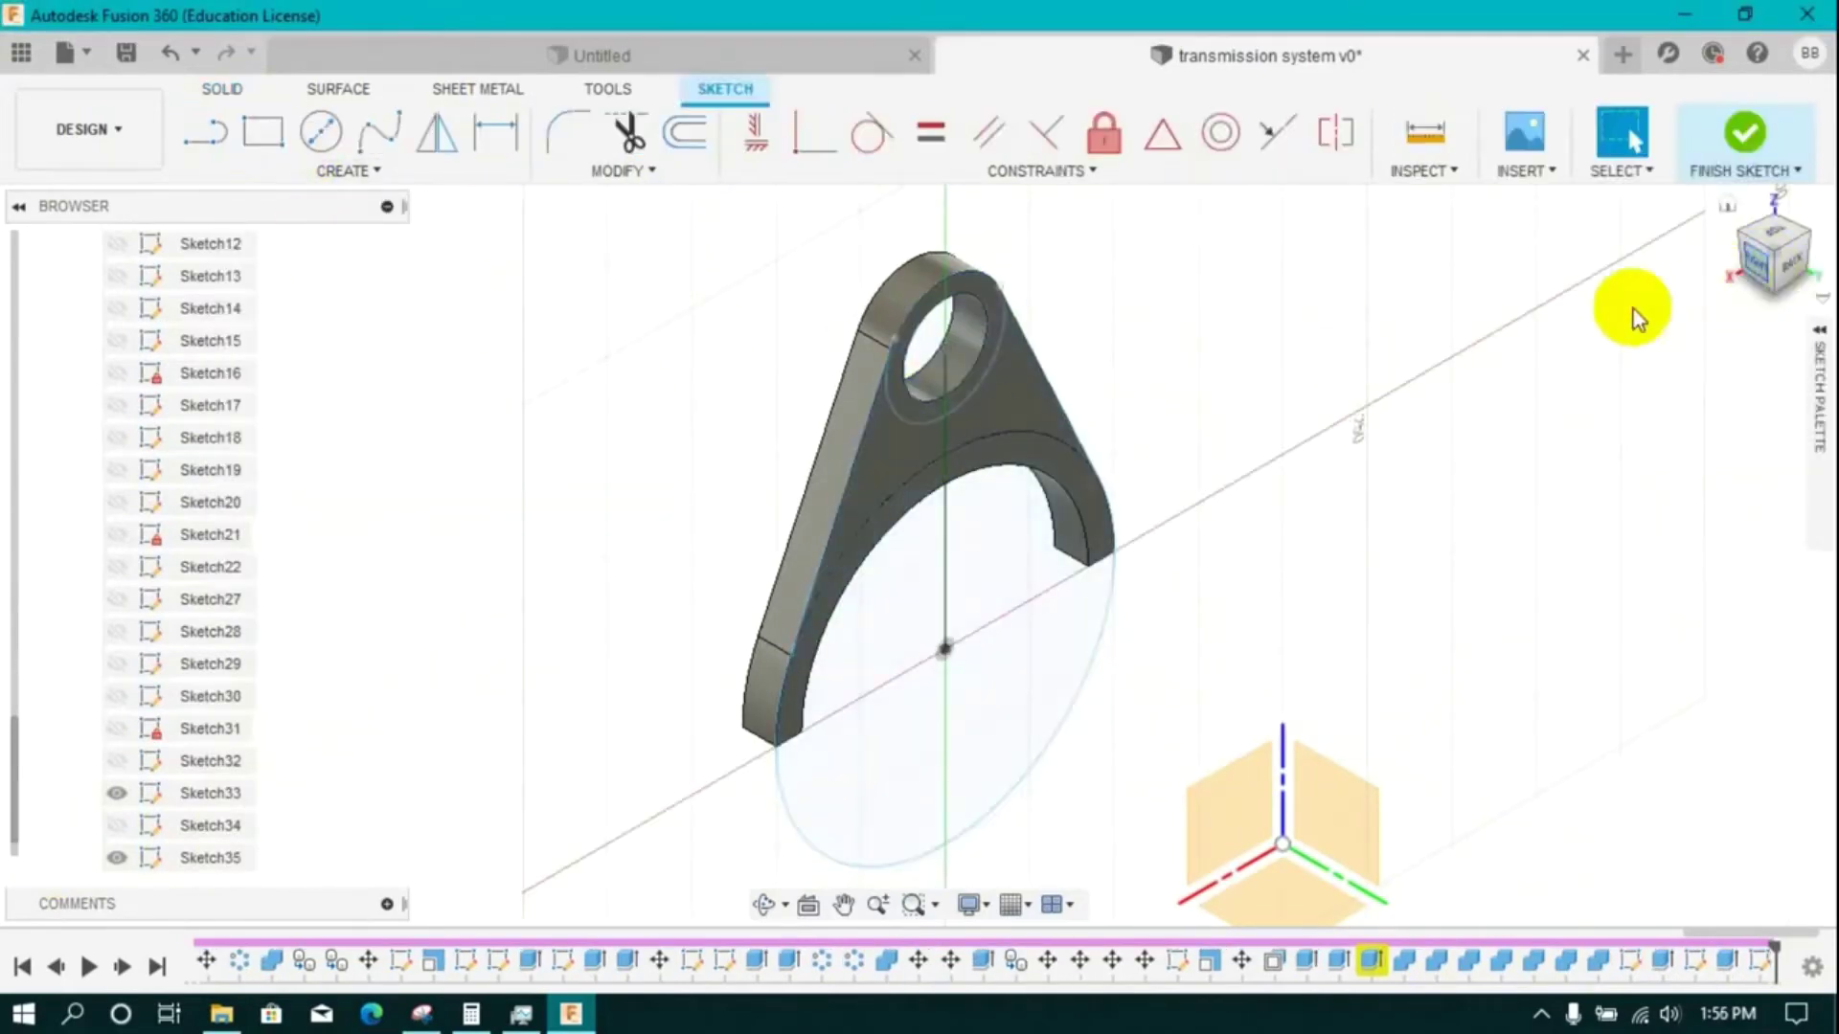
left_click(1739, 169)
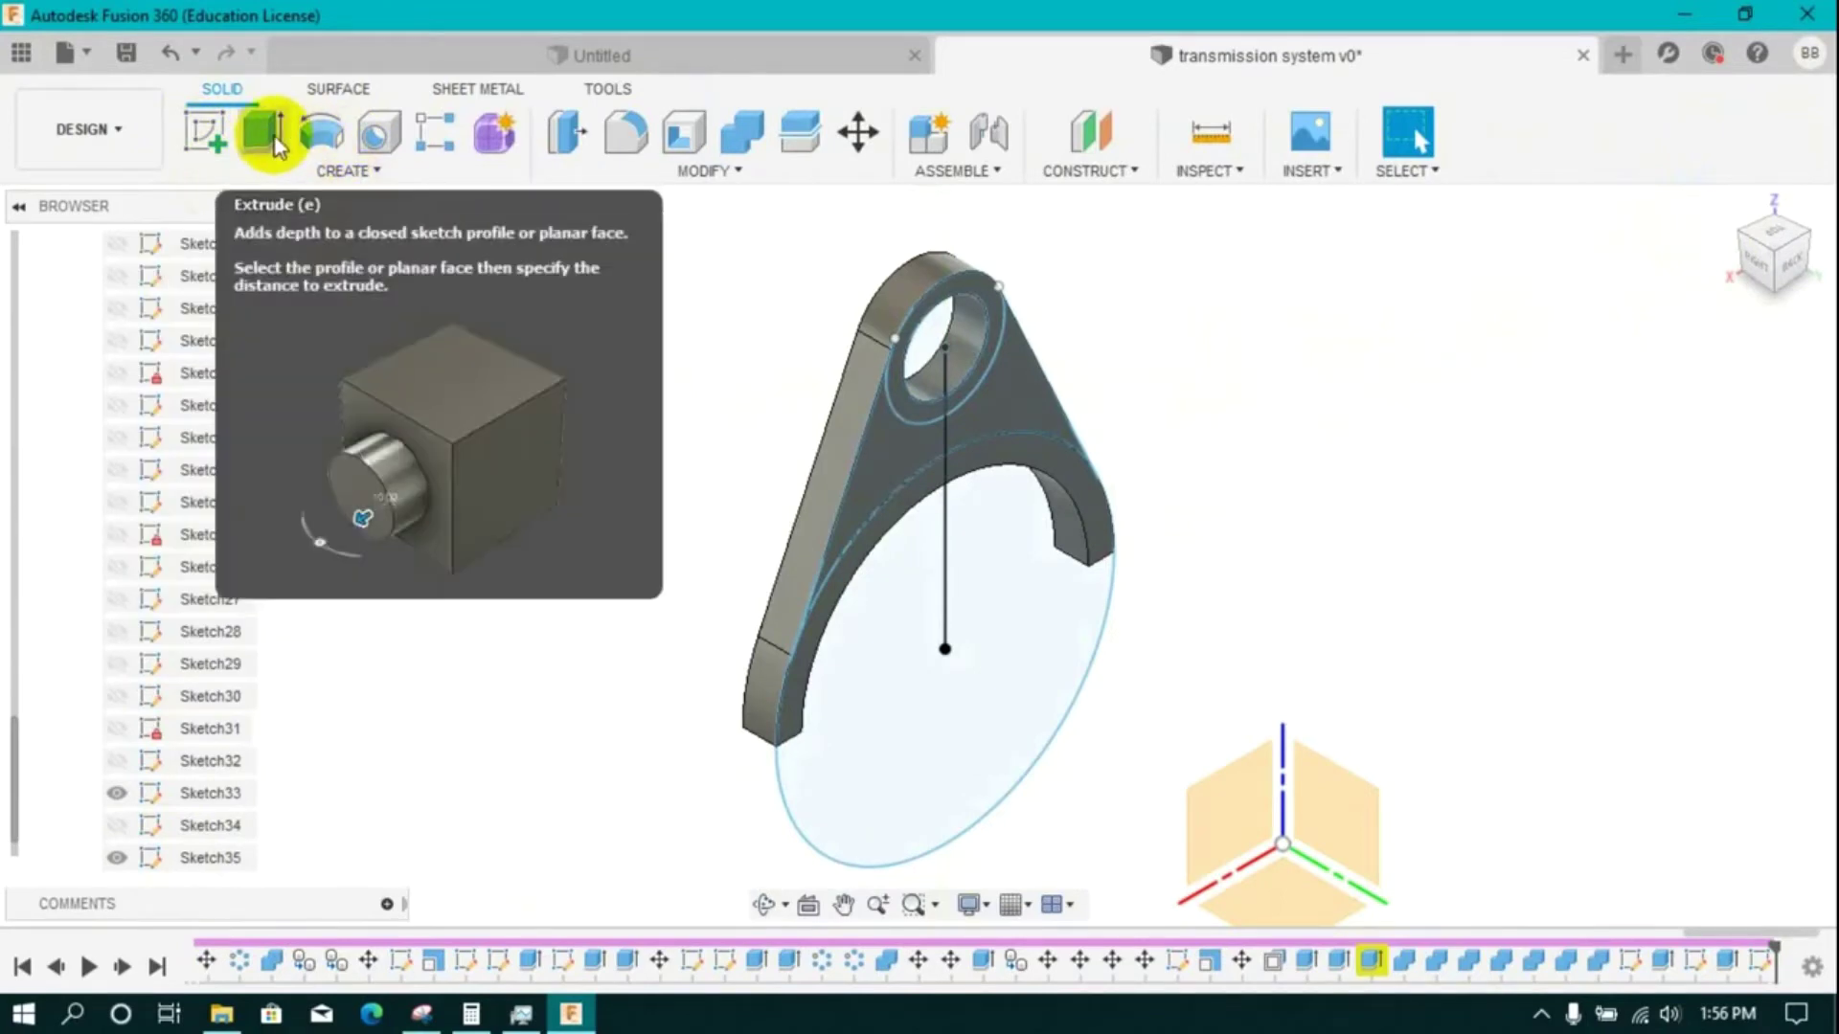
- Extrude the fork's 50 mm circle as a new shaft body, slightly longer than the geared shaft Body329, which is shown for reference
left_click(267, 147)
left_click(963, 357)
left_click_drag(967, 361, 221, 574)
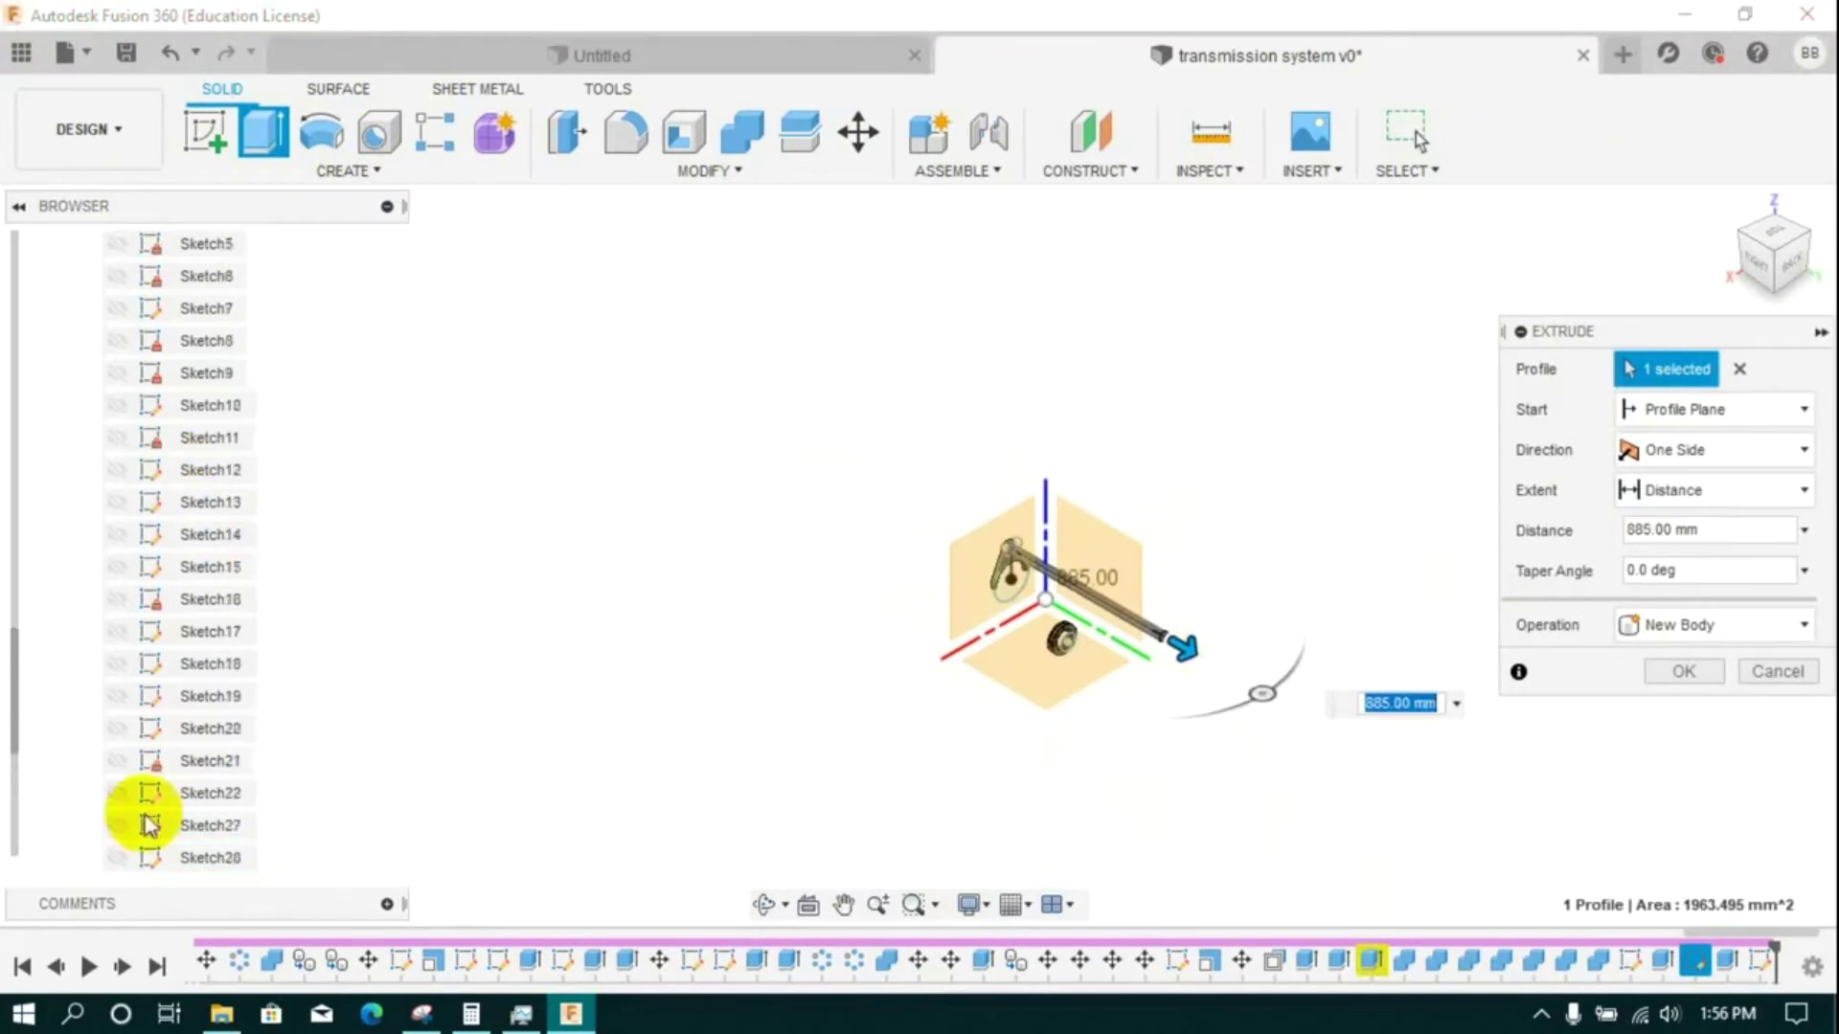
scroll(116, 736, "up", 10)
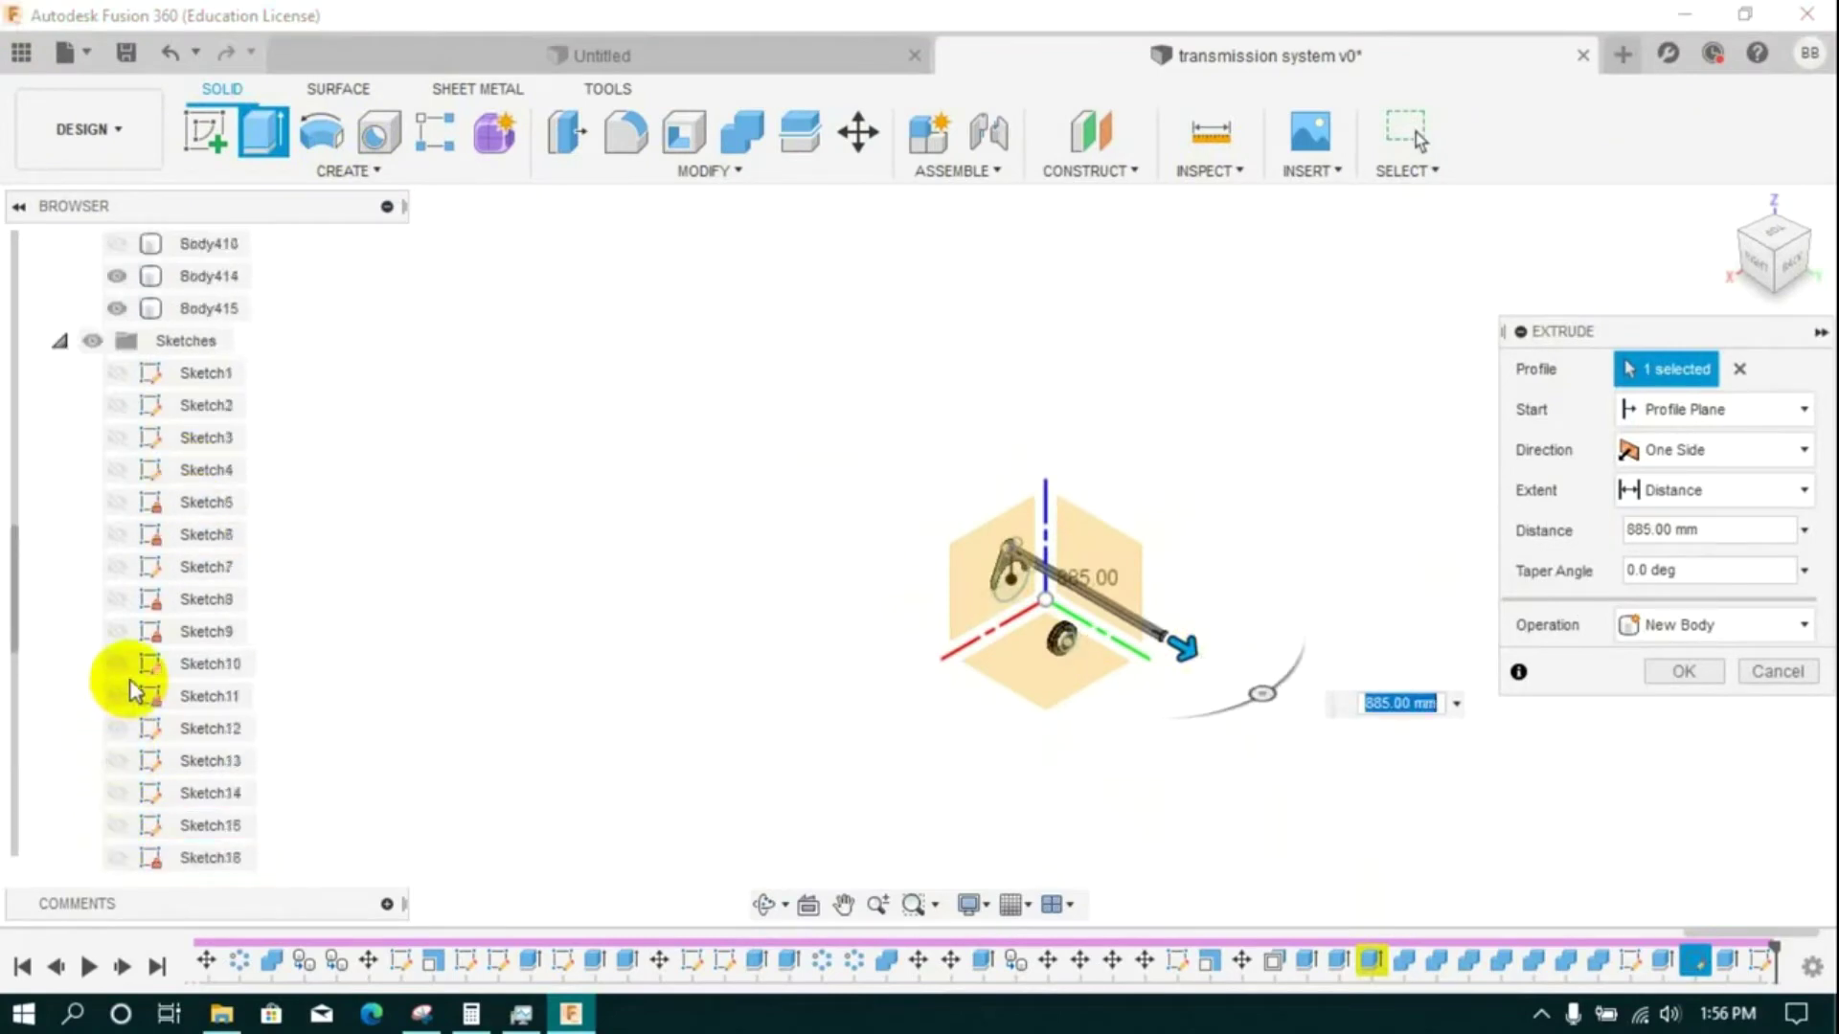
left_click(119, 632)
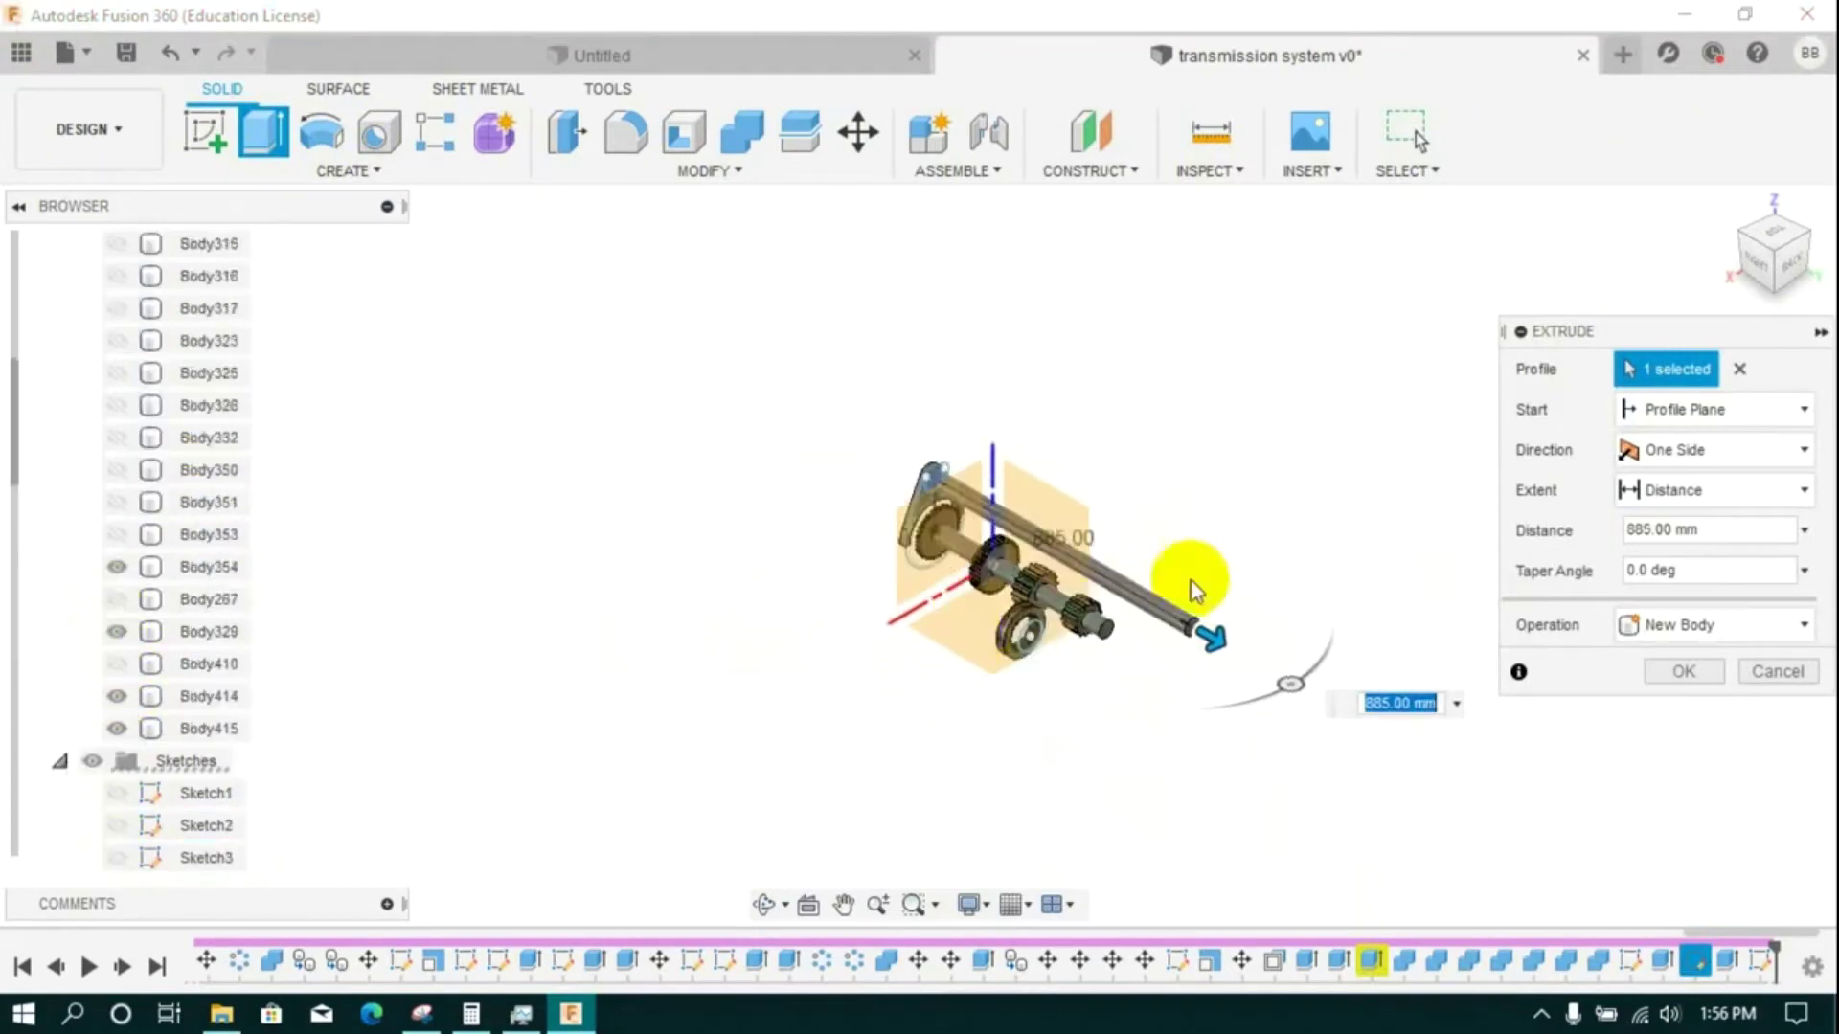
scroll(1035, 637, "up", 5)
left_click_drag(1209, 709, 1154, 674)
left_click(1683, 671)
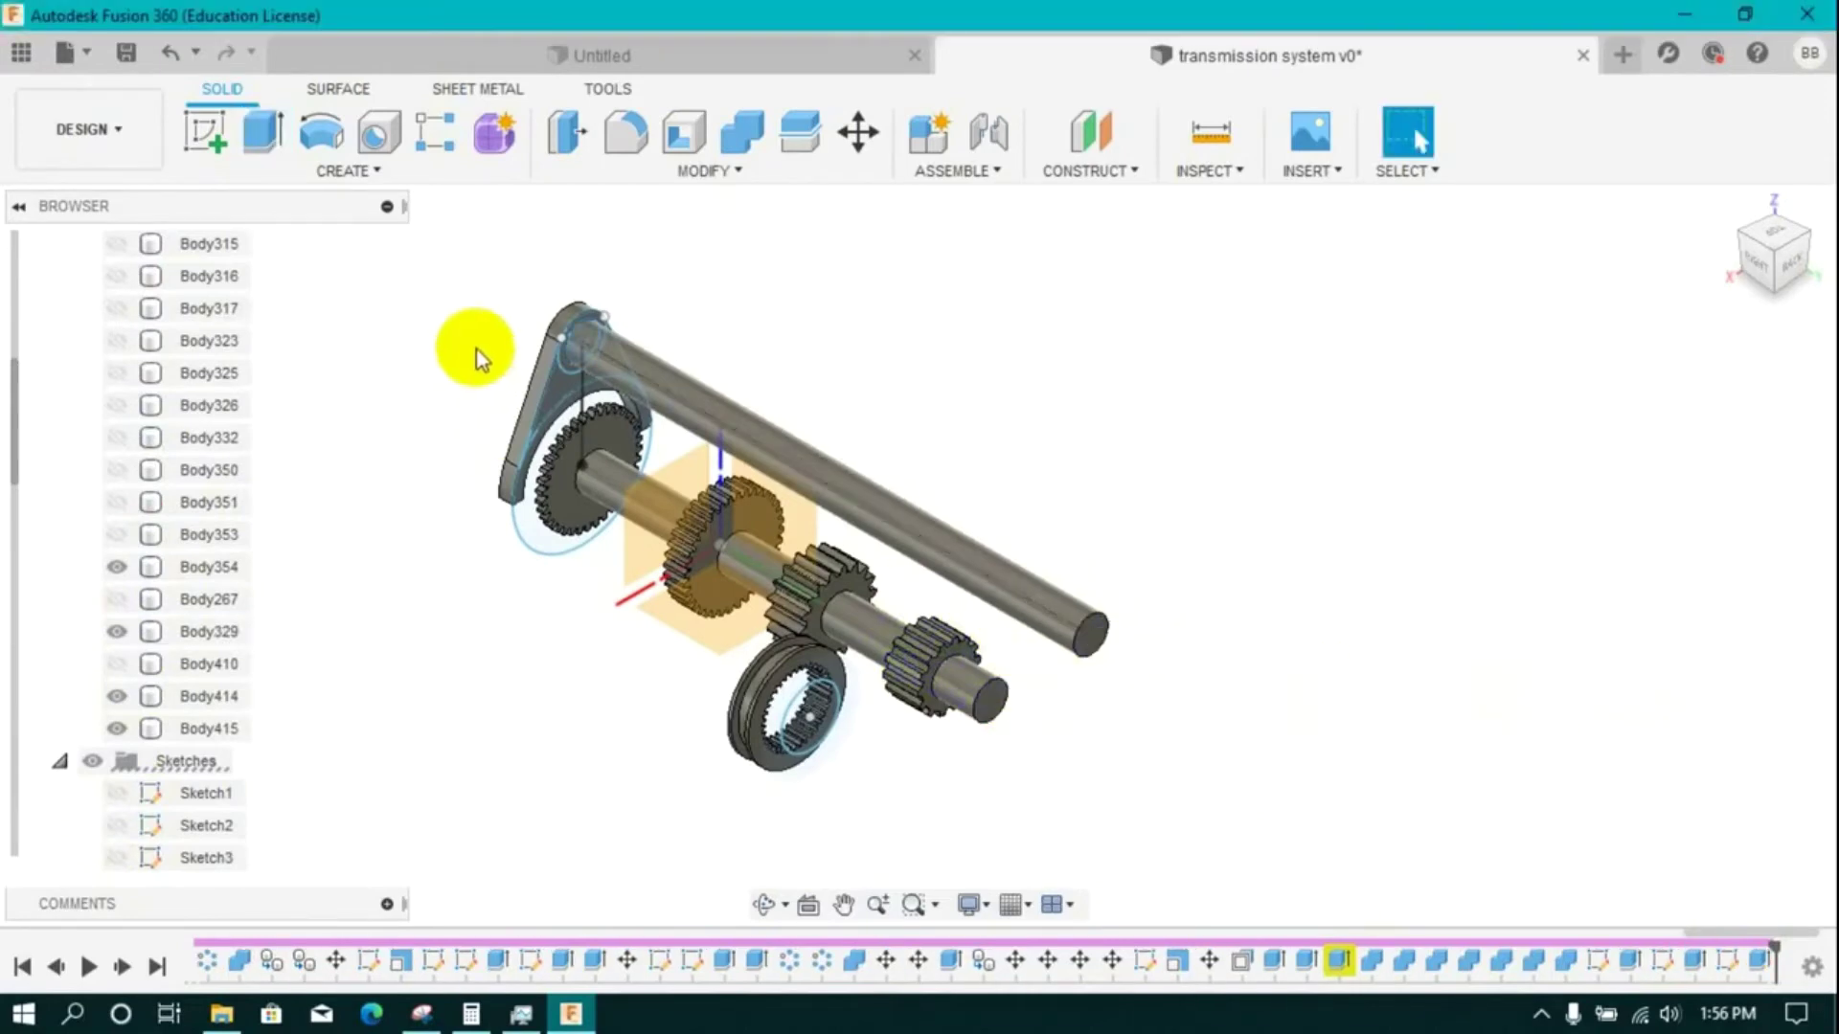
- Extrude the 50 mm circle by -20 mm through the fork's hole as a new body
scroll(473, 349, "up", 8)
left_click(258, 132)
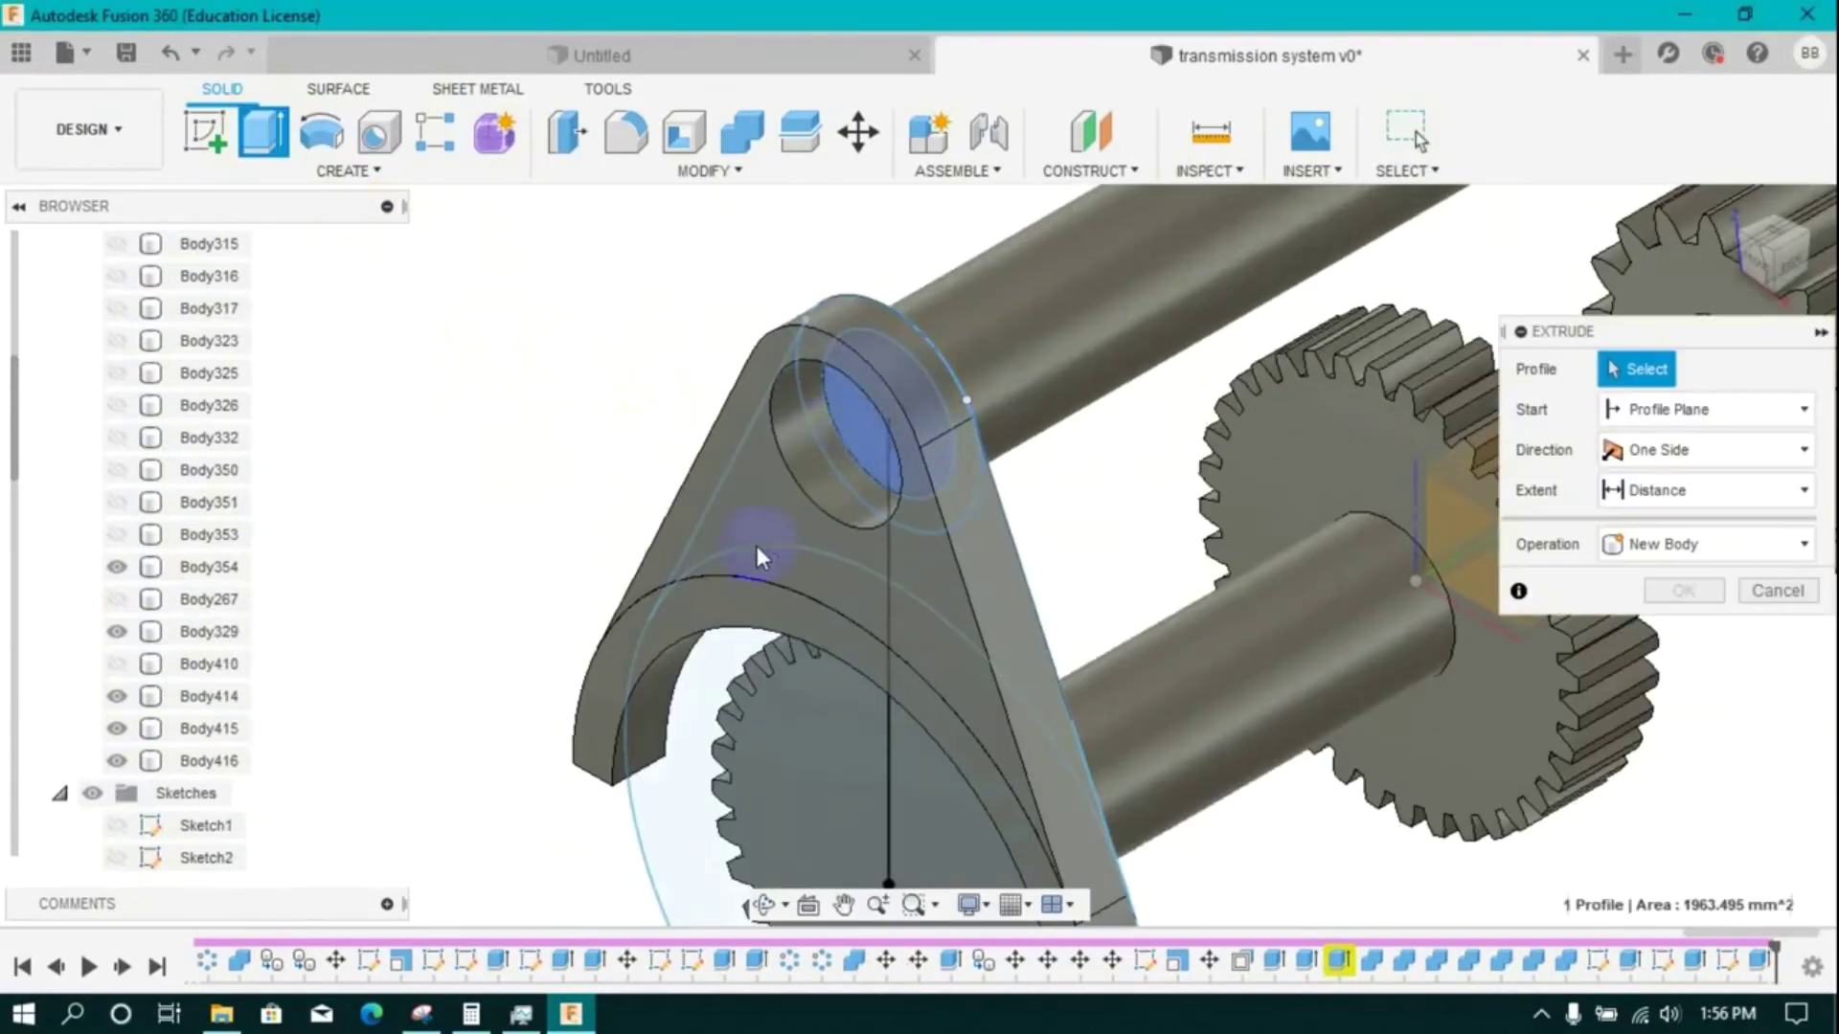
left_click(886, 422)
left_click(1715, 625)
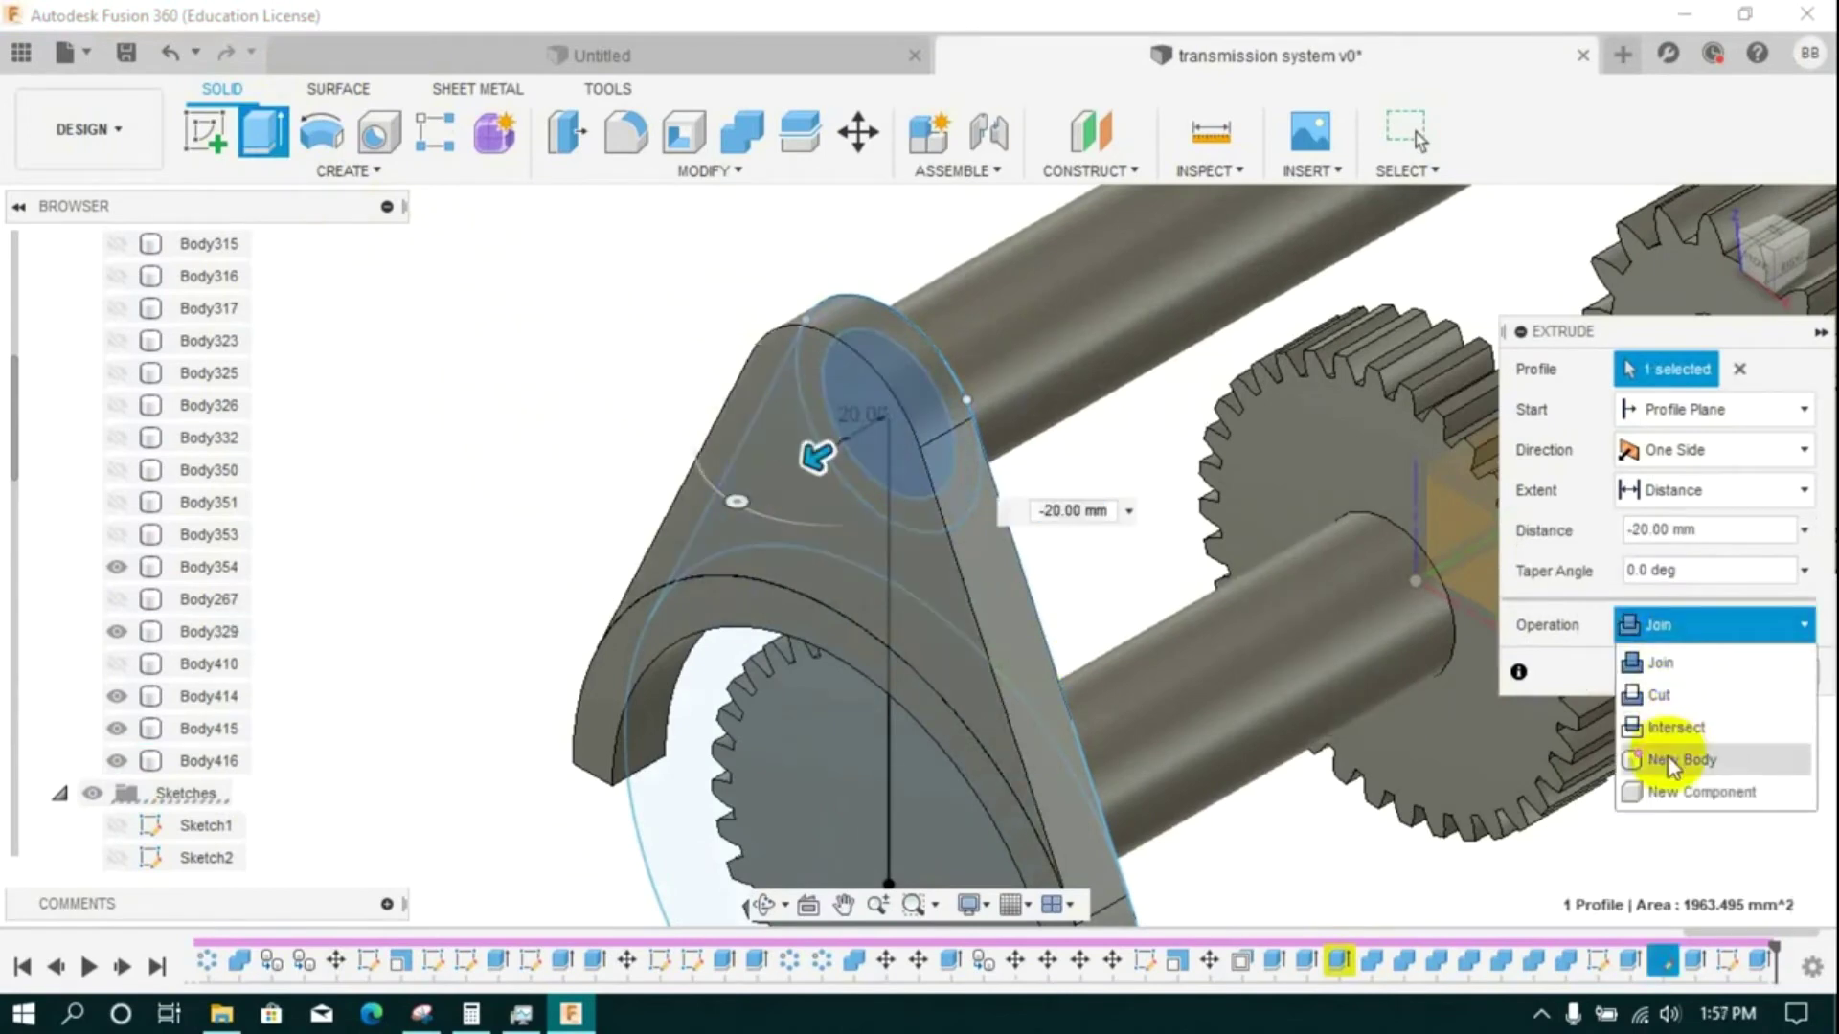
left_click(1671, 762)
key("Return")
- Extrude the ring between the 50 mm and 70 mm circles 10 mm along the shaft as a new body
left_click(259, 142)
left_click(1801, 232)
left_click(728, 393)
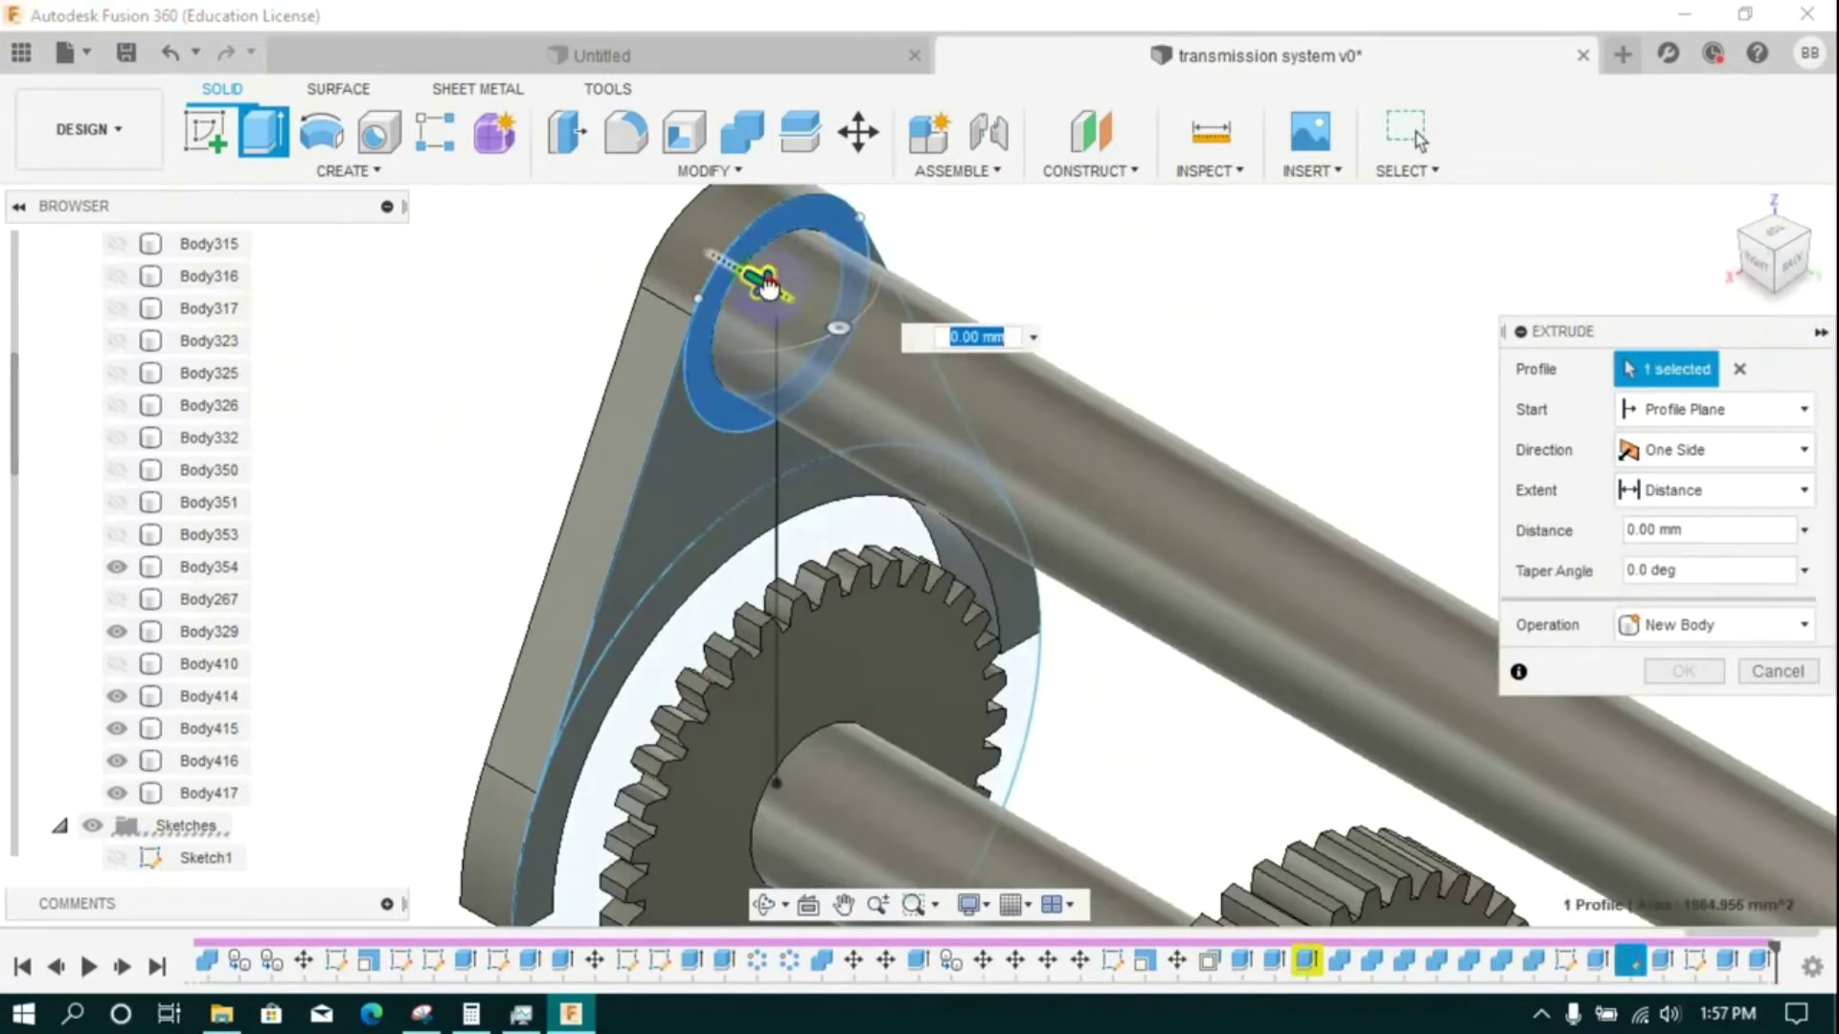
type("10")
left_click(1714, 625)
left_click(1671, 759)
key("Return")
- Copy the ring Body418 and move the copy -35 mm in Y to the fork's opposite side
left_click(1743, 235)
left_click(226, 828)
right_click(226, 828)
left_click(287, 518)
right_click(204, 825)
left_click(268, 557)
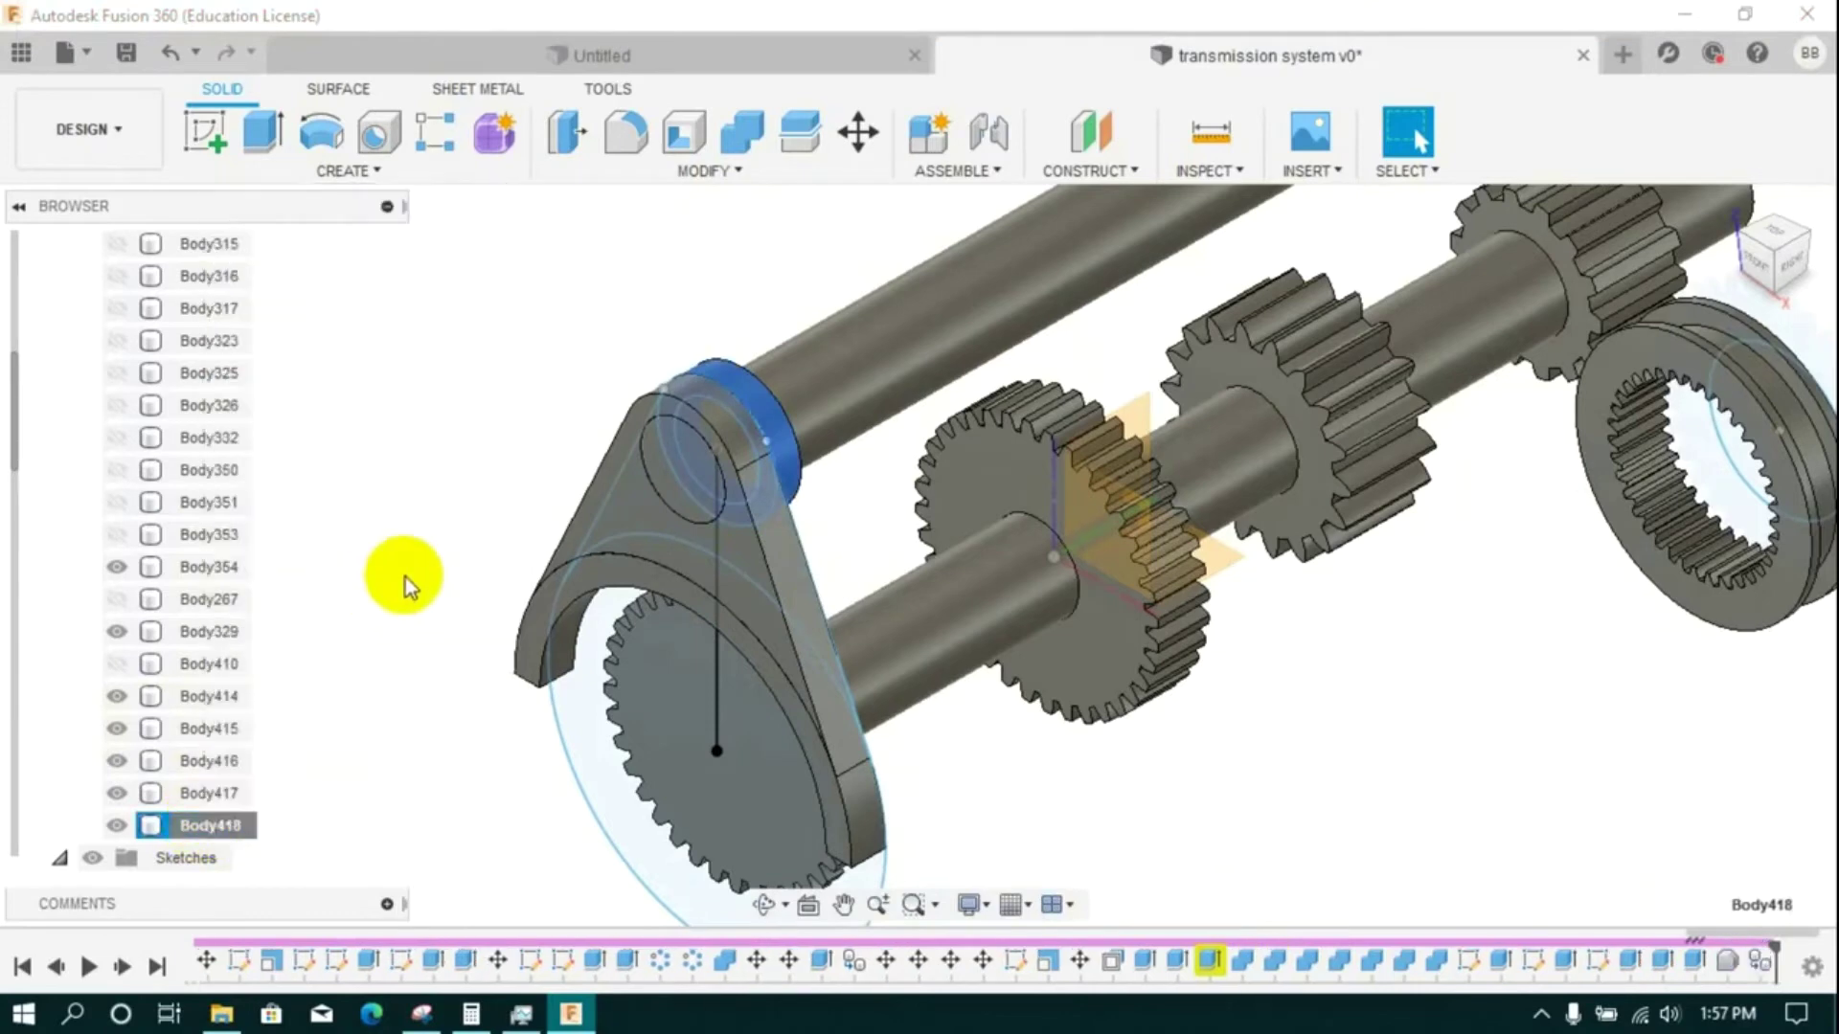
left_click_drag(702, 463, 643, 499)
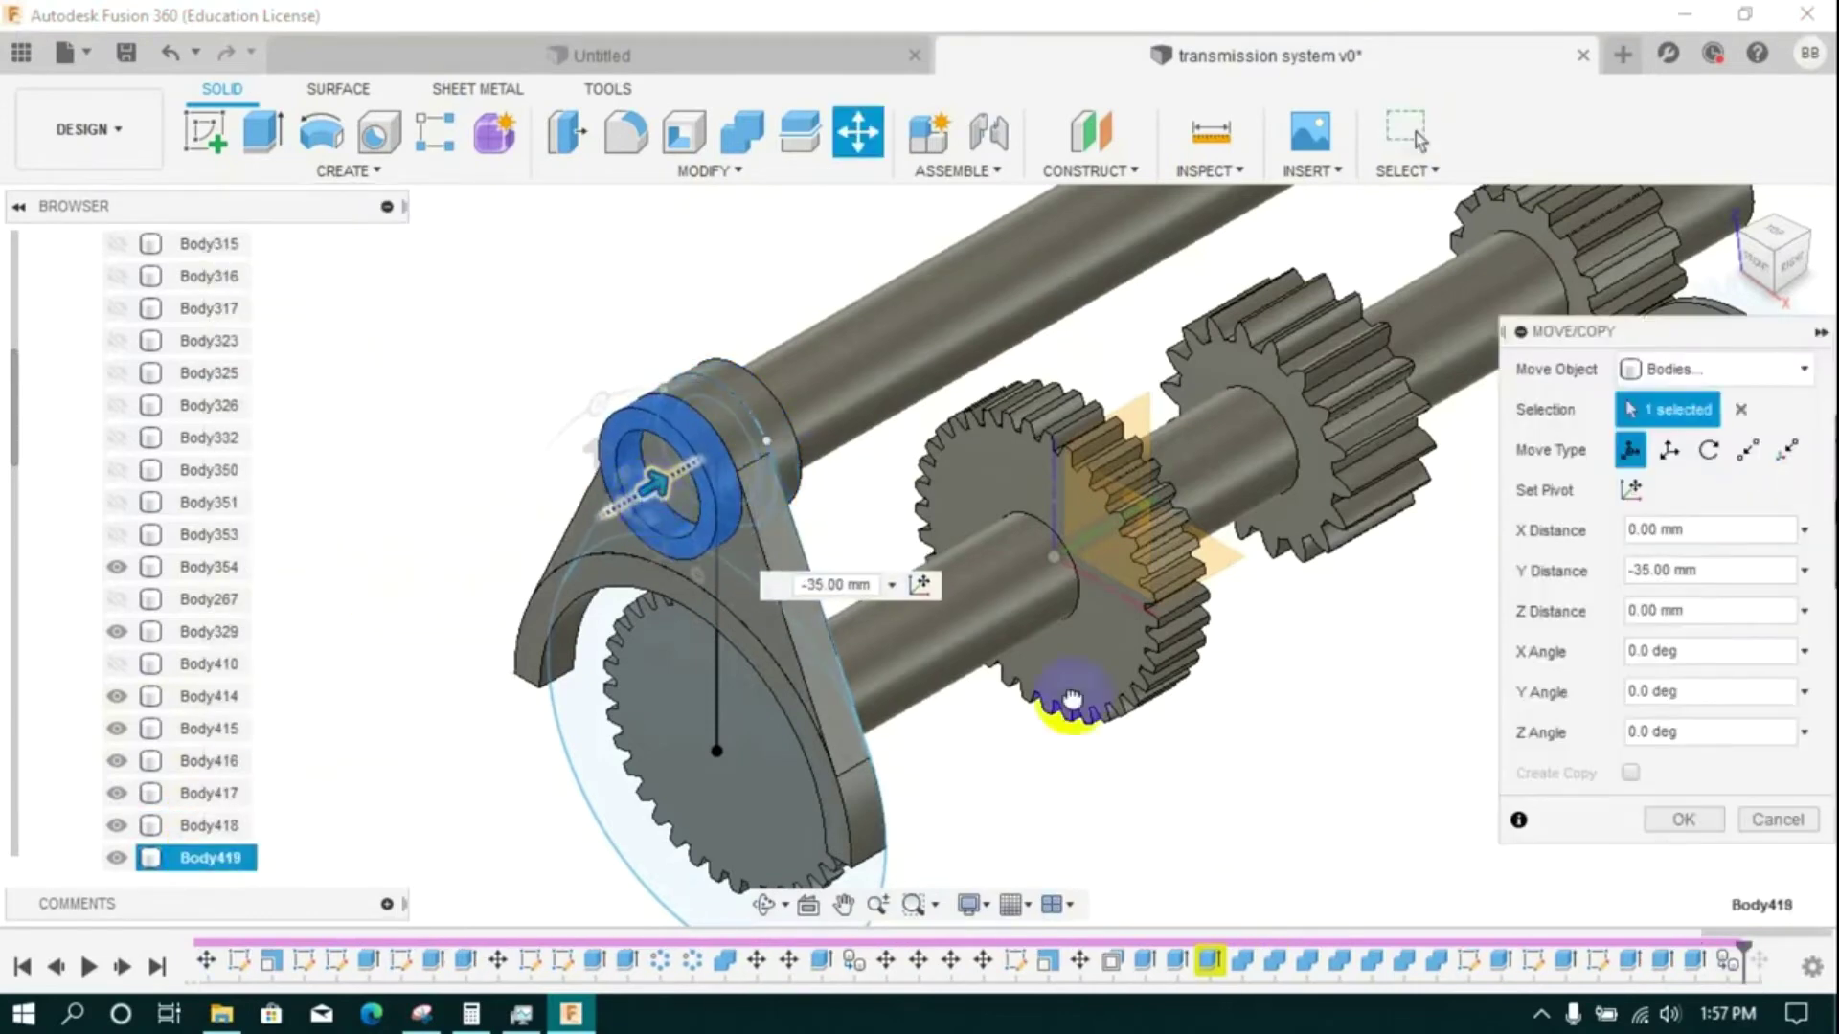
left_click(1684, 818)
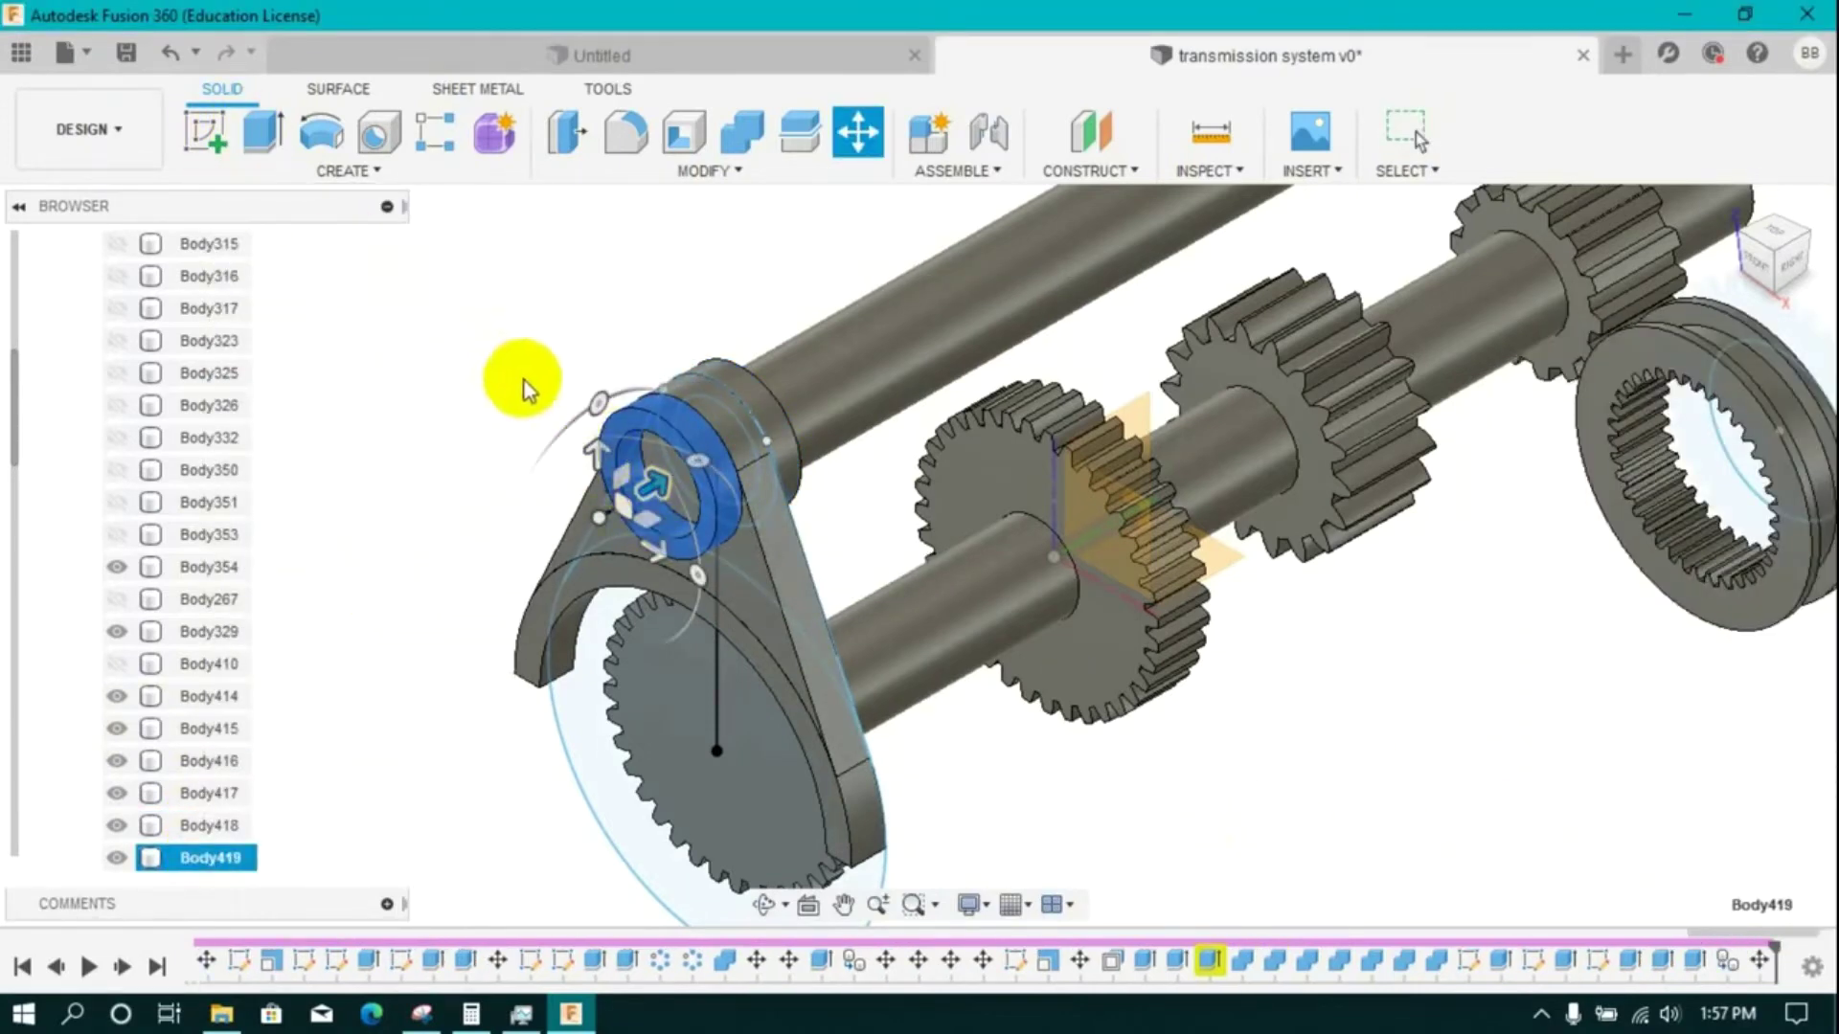
left_click(1542, 1014)
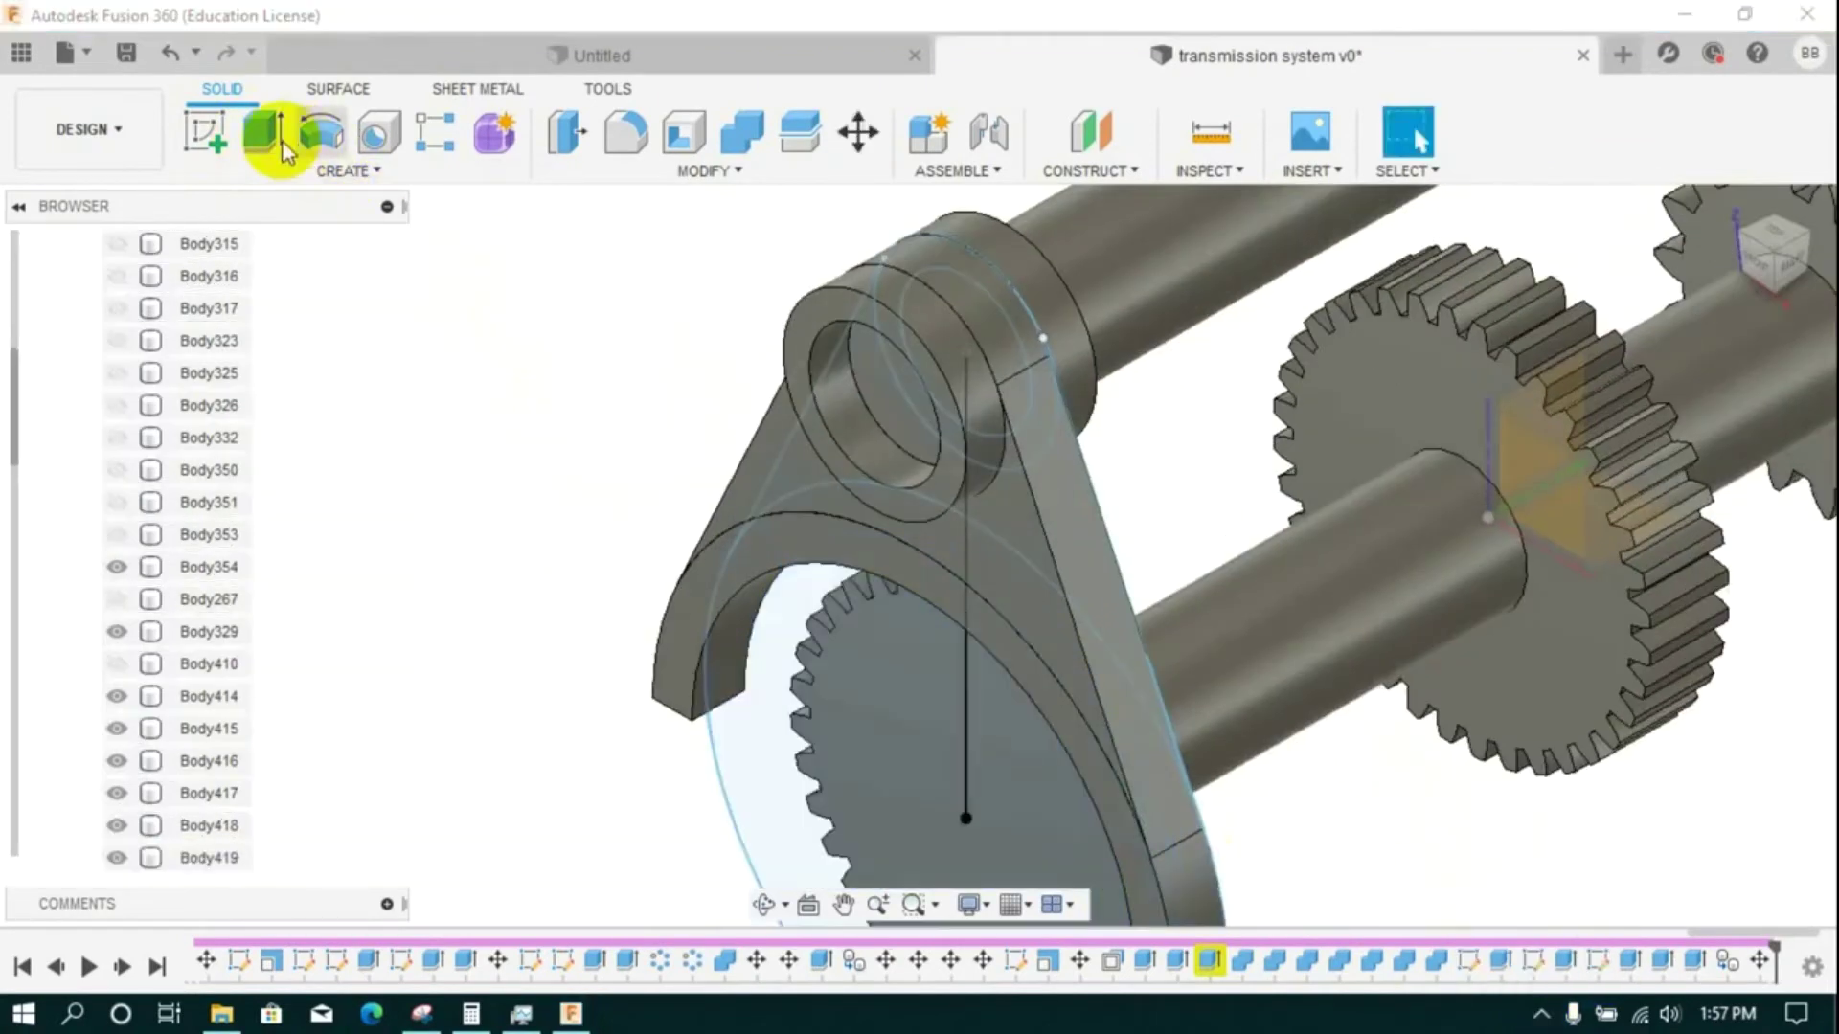
- Extrude the circular face inside the copied ring out to the ring's front face as a new body
left_click(277, 139)
left_click(906, 421)
left_click_drag(882, 432, 847, 457)
left_click(1675, 627)
left_click(1683, 753)
left_click(1682, 671)
scroll(1399, 729, "down", 1)
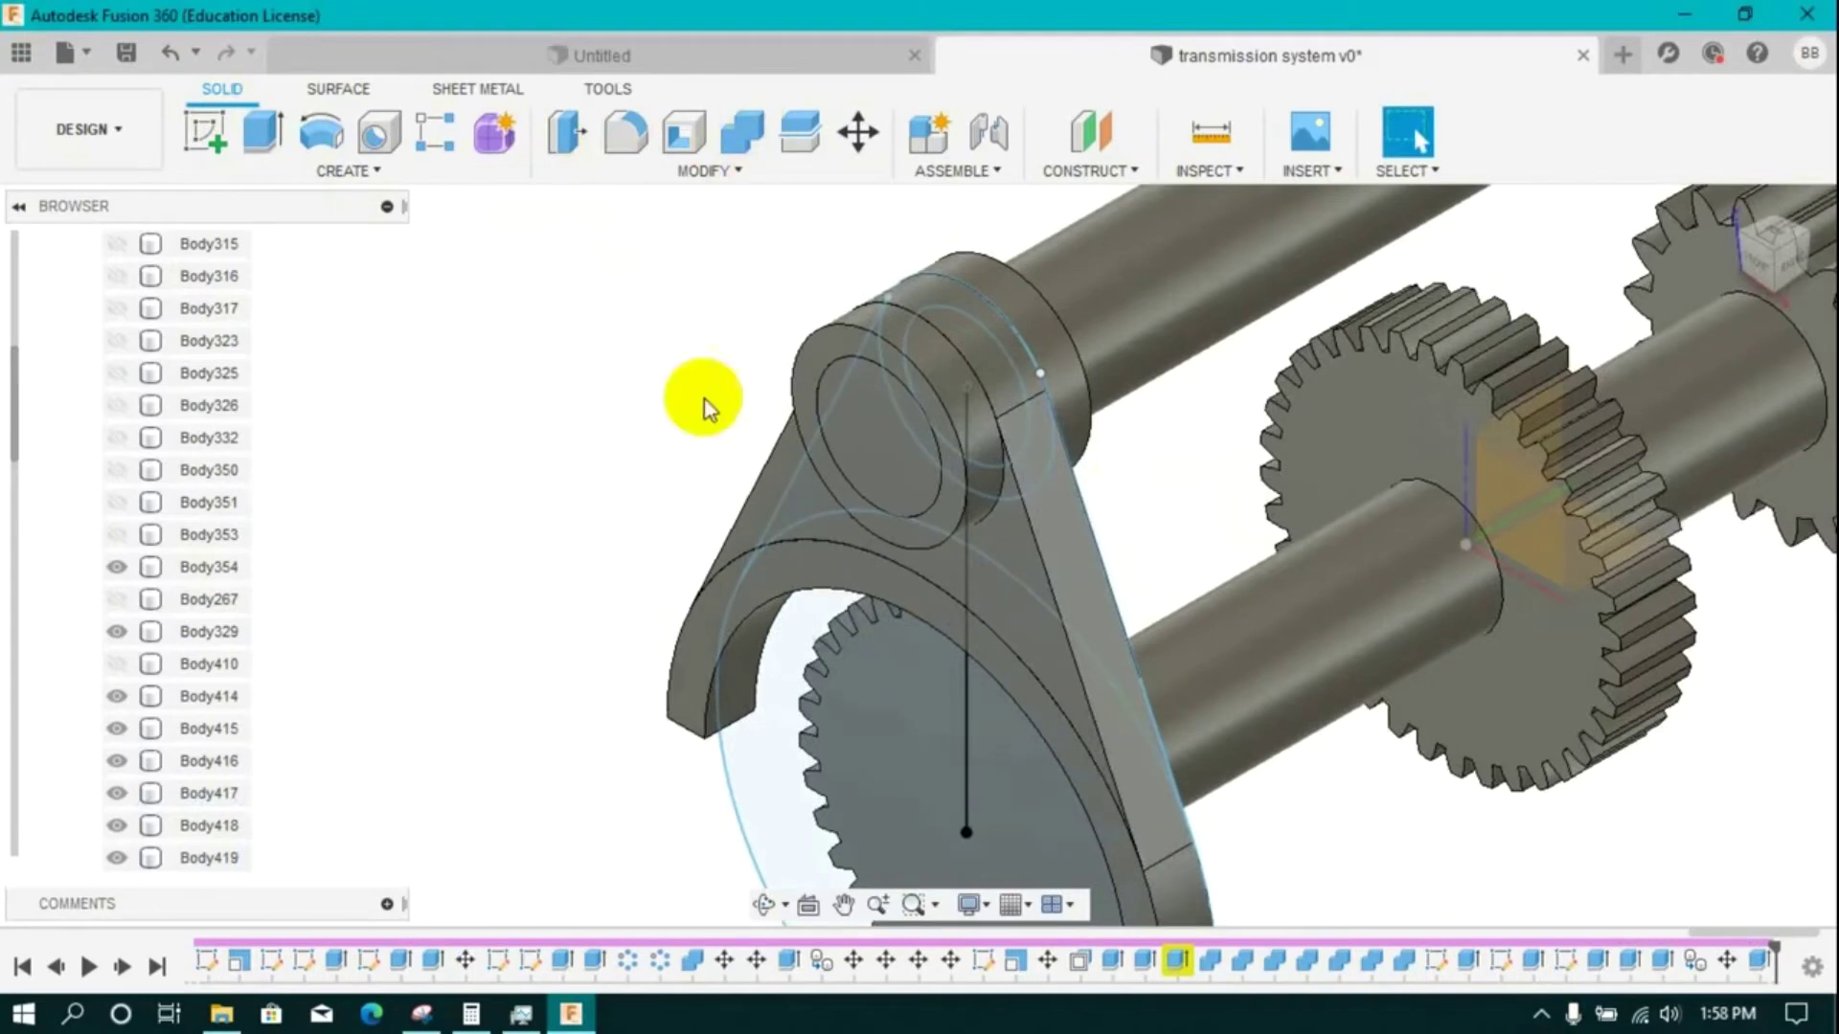
- Combine the fork's upper arm with its curved lower arch using the Join operation
left_click(735, 141)
left_click(772, 528)
left_click(716, 605)
left_click(1660, 533)
left_click(1716, 449)
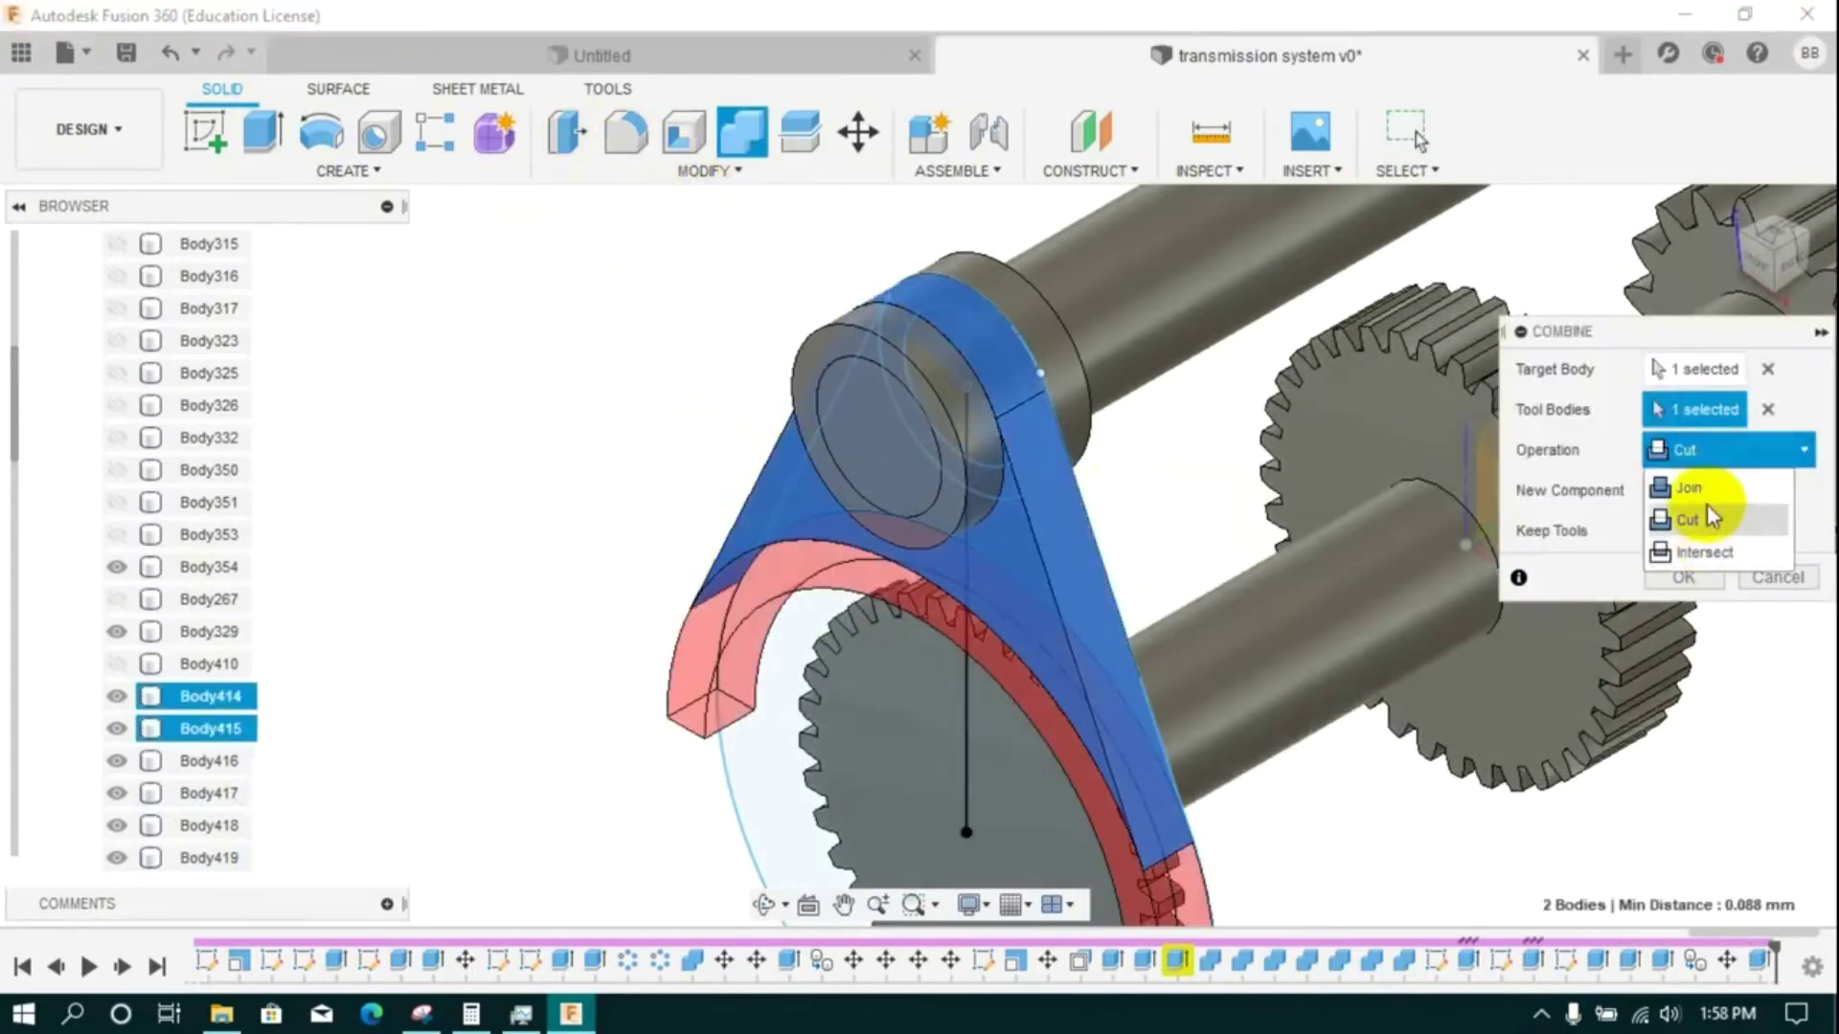
left_click(1699, 489)
left_click(1683, 575)
scroll(697, 588, "down", 1)
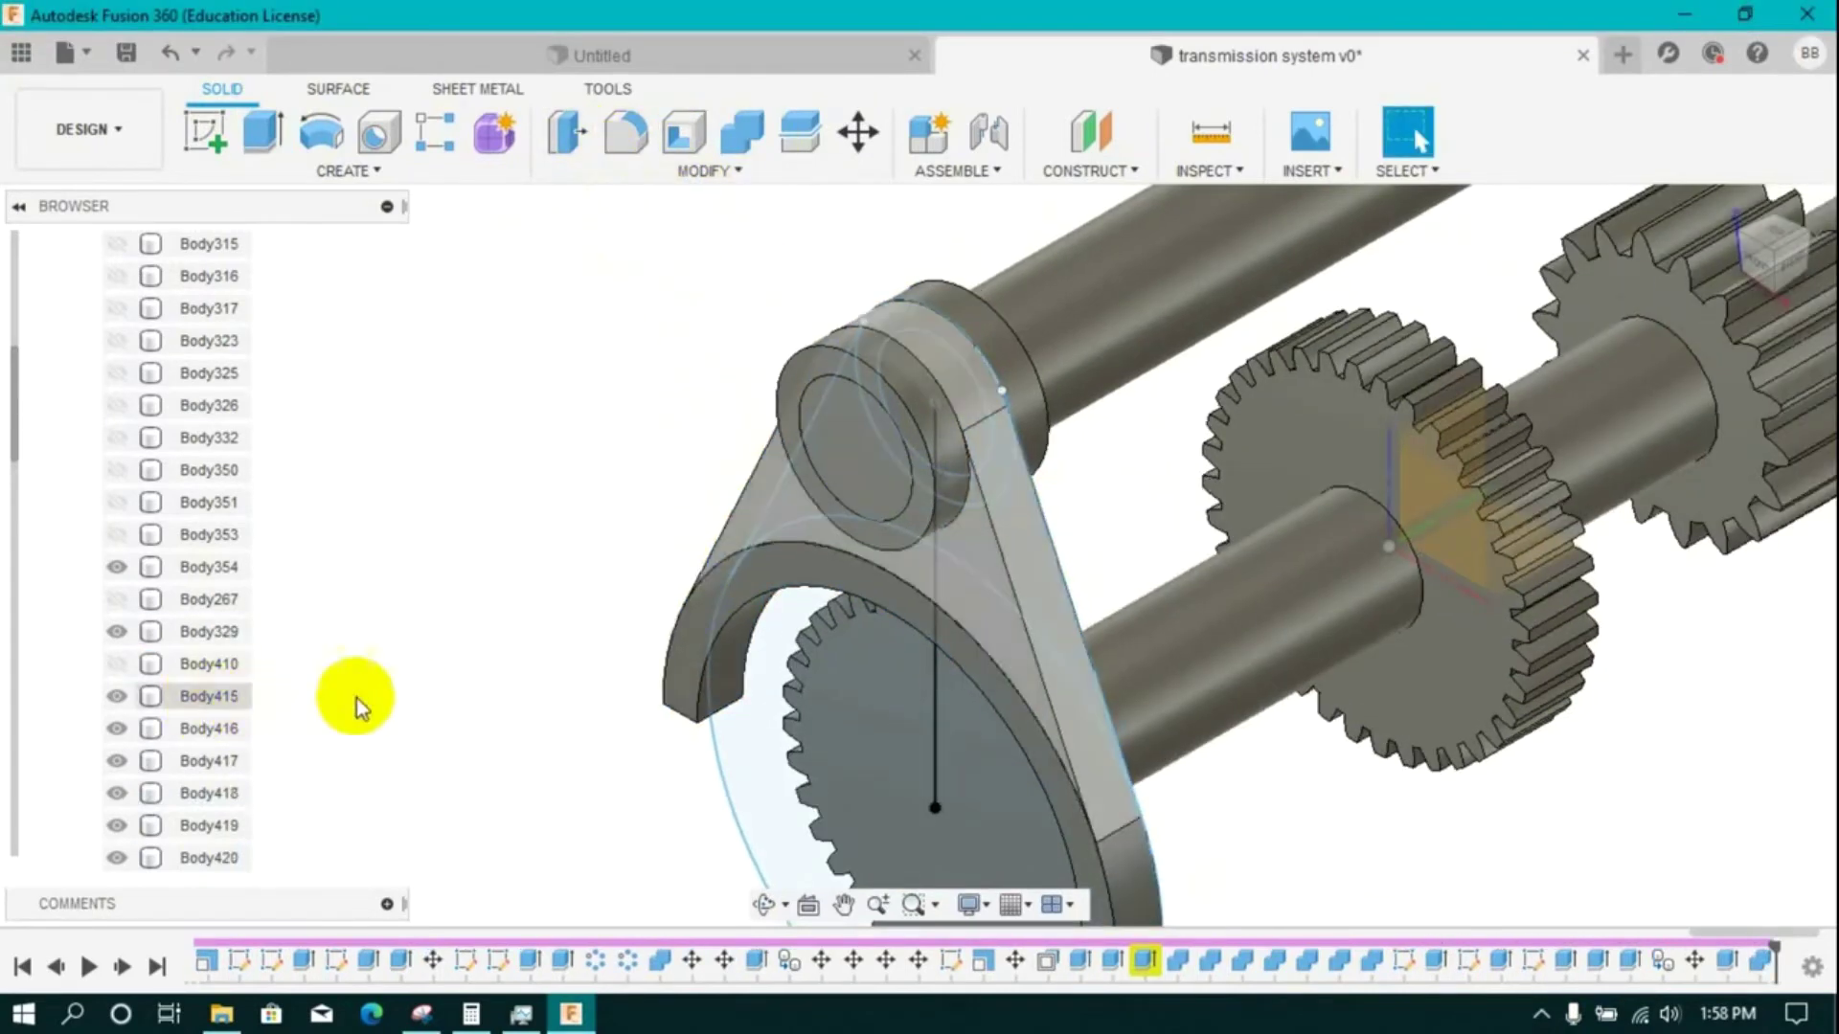
- Move the fork's upper arm, its rings and the selector shaft slightly down in Z toward the curved arch
key("m")
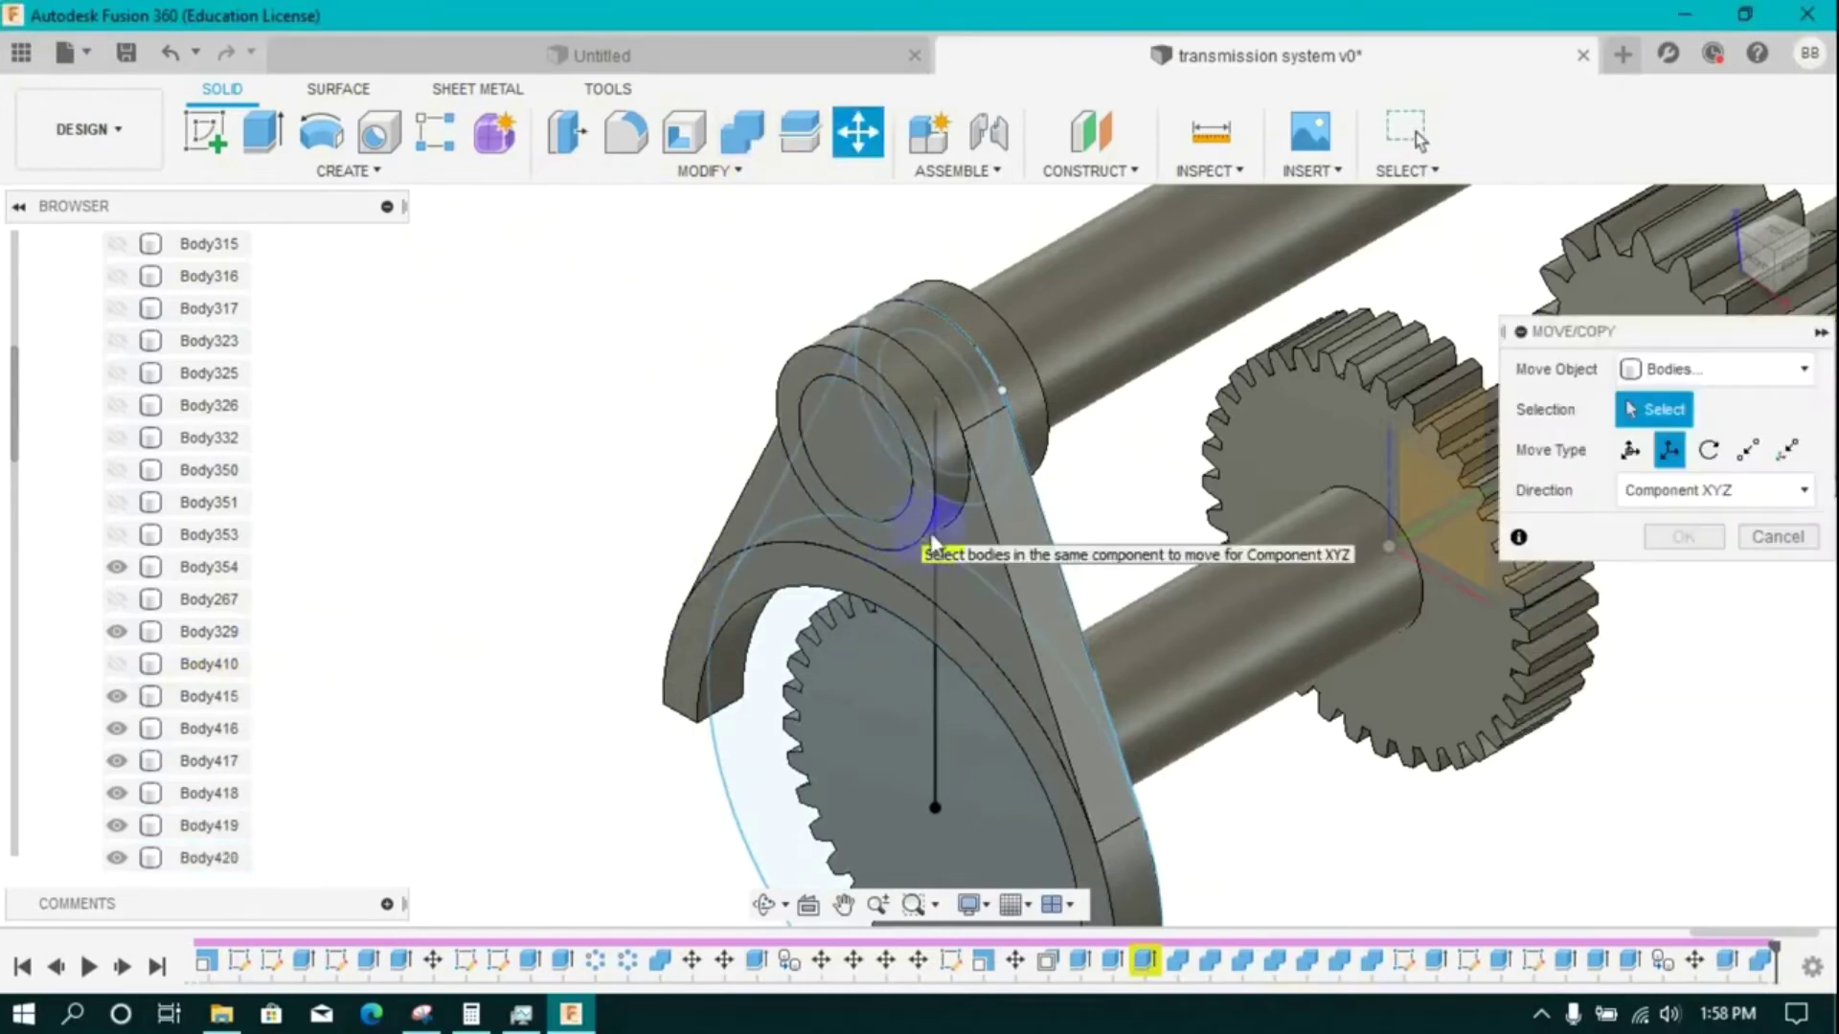
left_click(904, 525)
left_click(1033, 436)
left_click(1033, 435)
left_click(1070, 383)
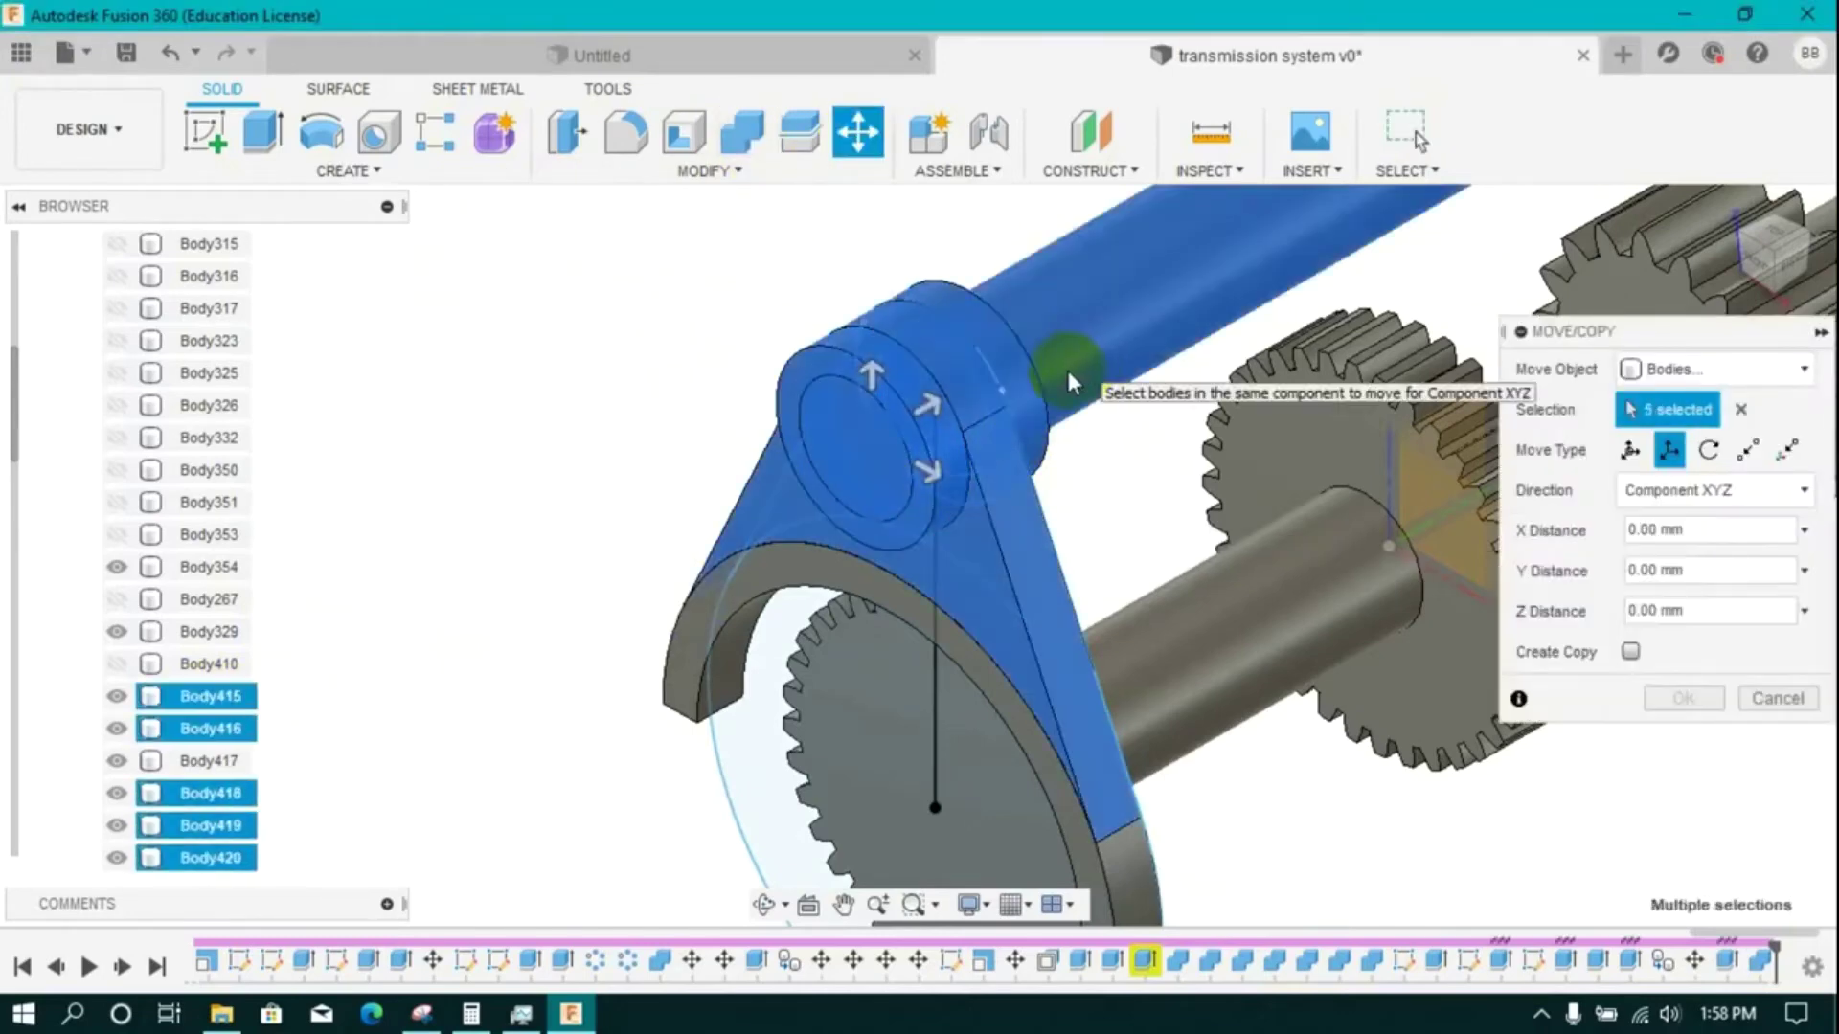
left_click(172, 772)
left_click_drag(871, 376, 872, 388)
left_click(1660, 702)
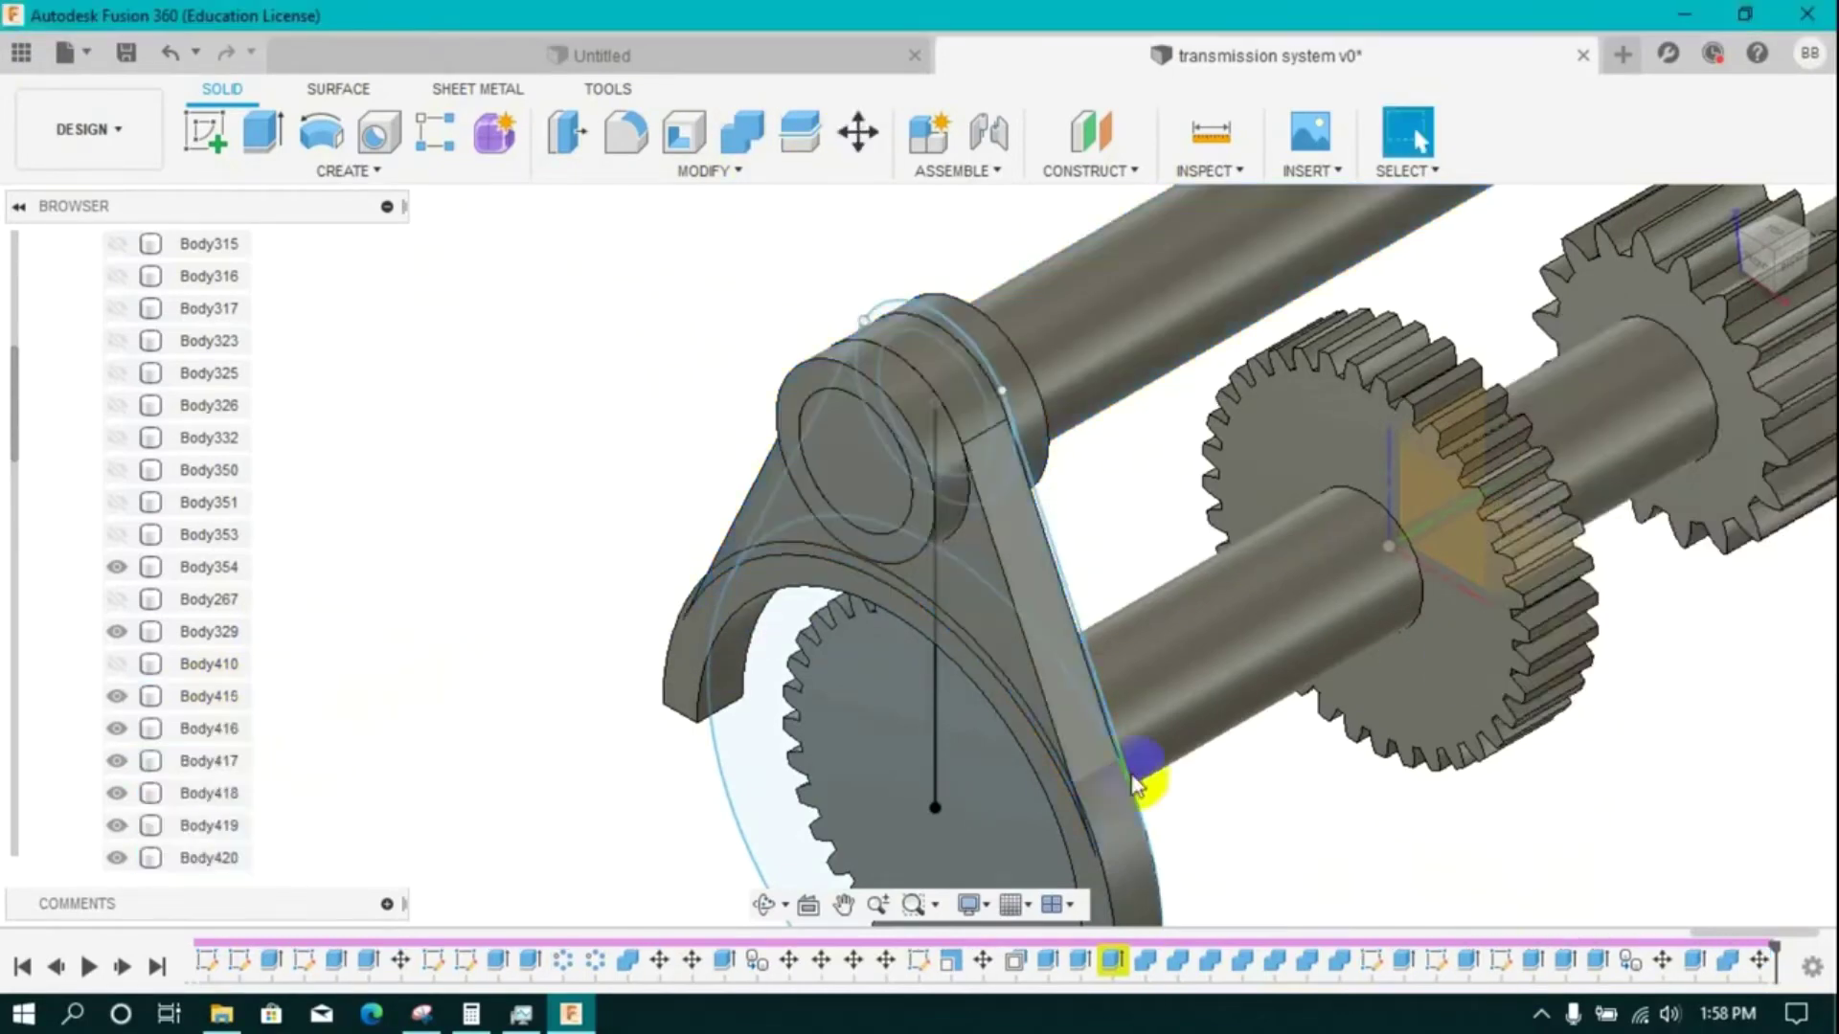
- Join the lowered fork arm and the curved arch into one body
left_click(742, 132)
left_click(726, 584)
left_click(742, 521)
left_click(1678, 580)
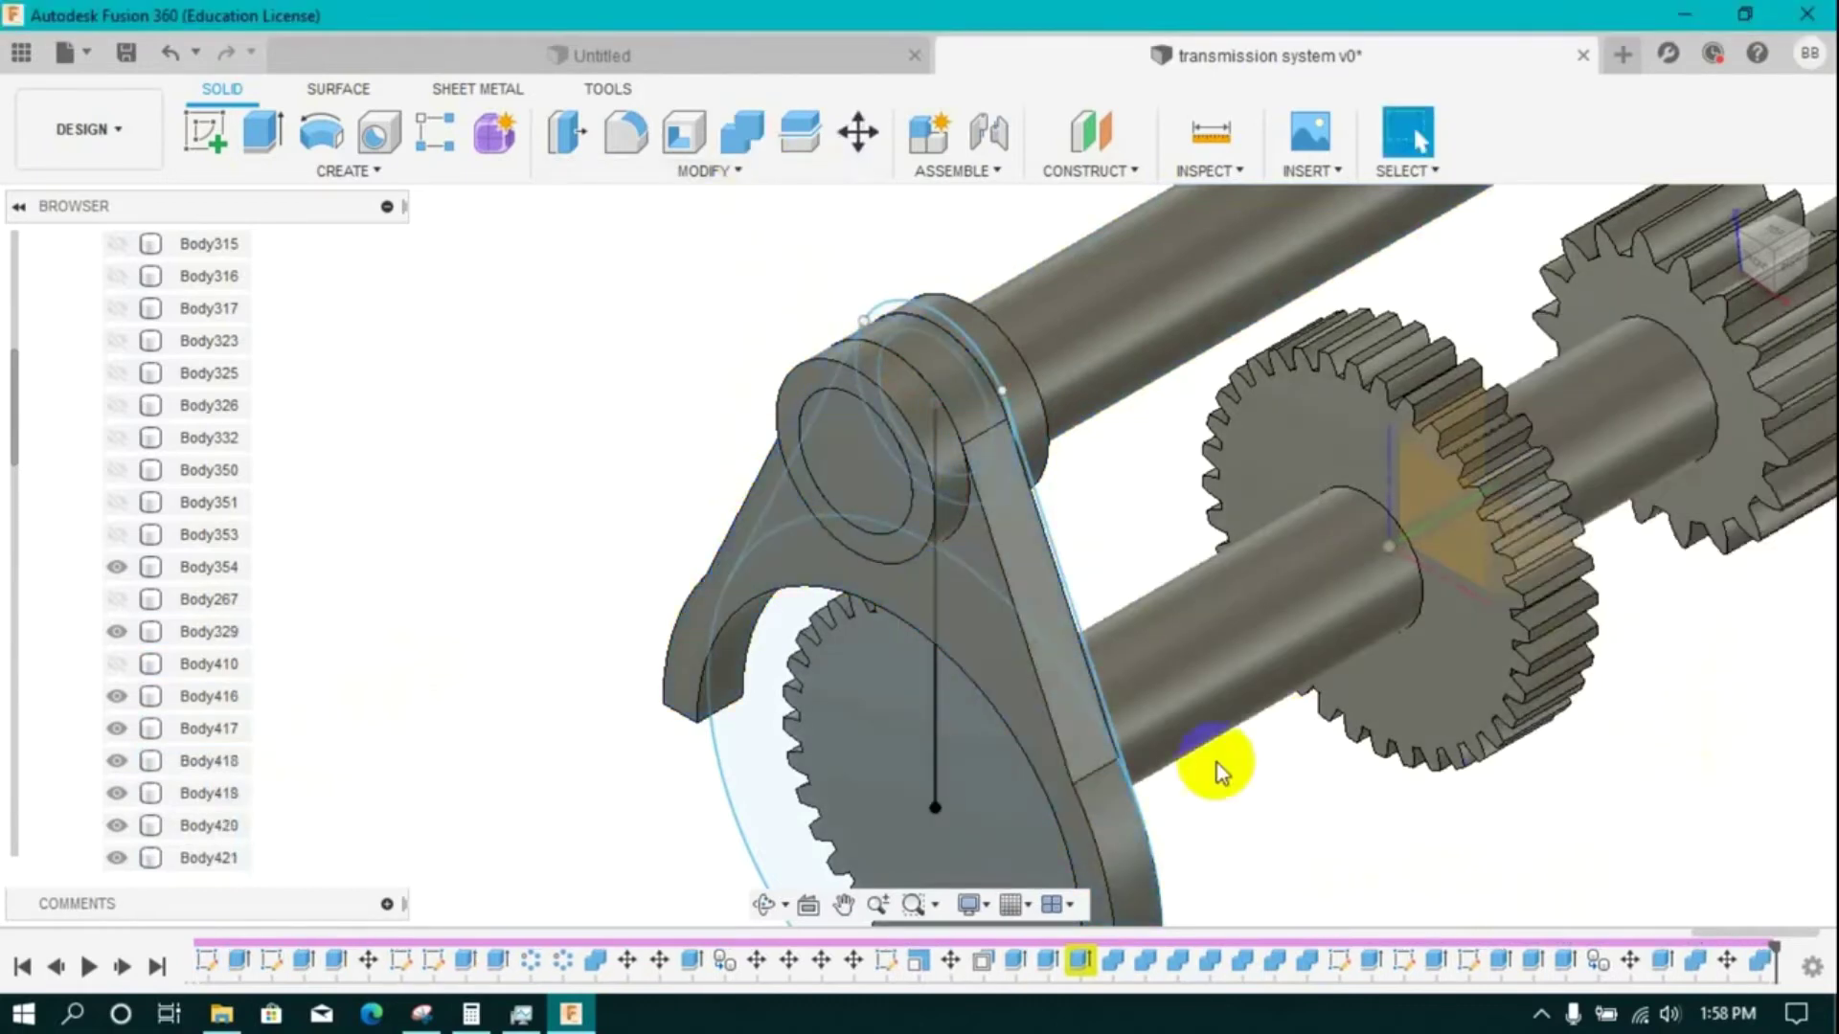
- Hide the fork Body421 and join the selector shaft, the pin and both rings into a single body
left_click(118, 859)
scroll(1173, 377, "up", 1)
left_click(742, 133)
left_click(1791, 264)
left_click(686, 355)
left_click(767, 372)
left_click(840, 402)
left_click(1197, 373)
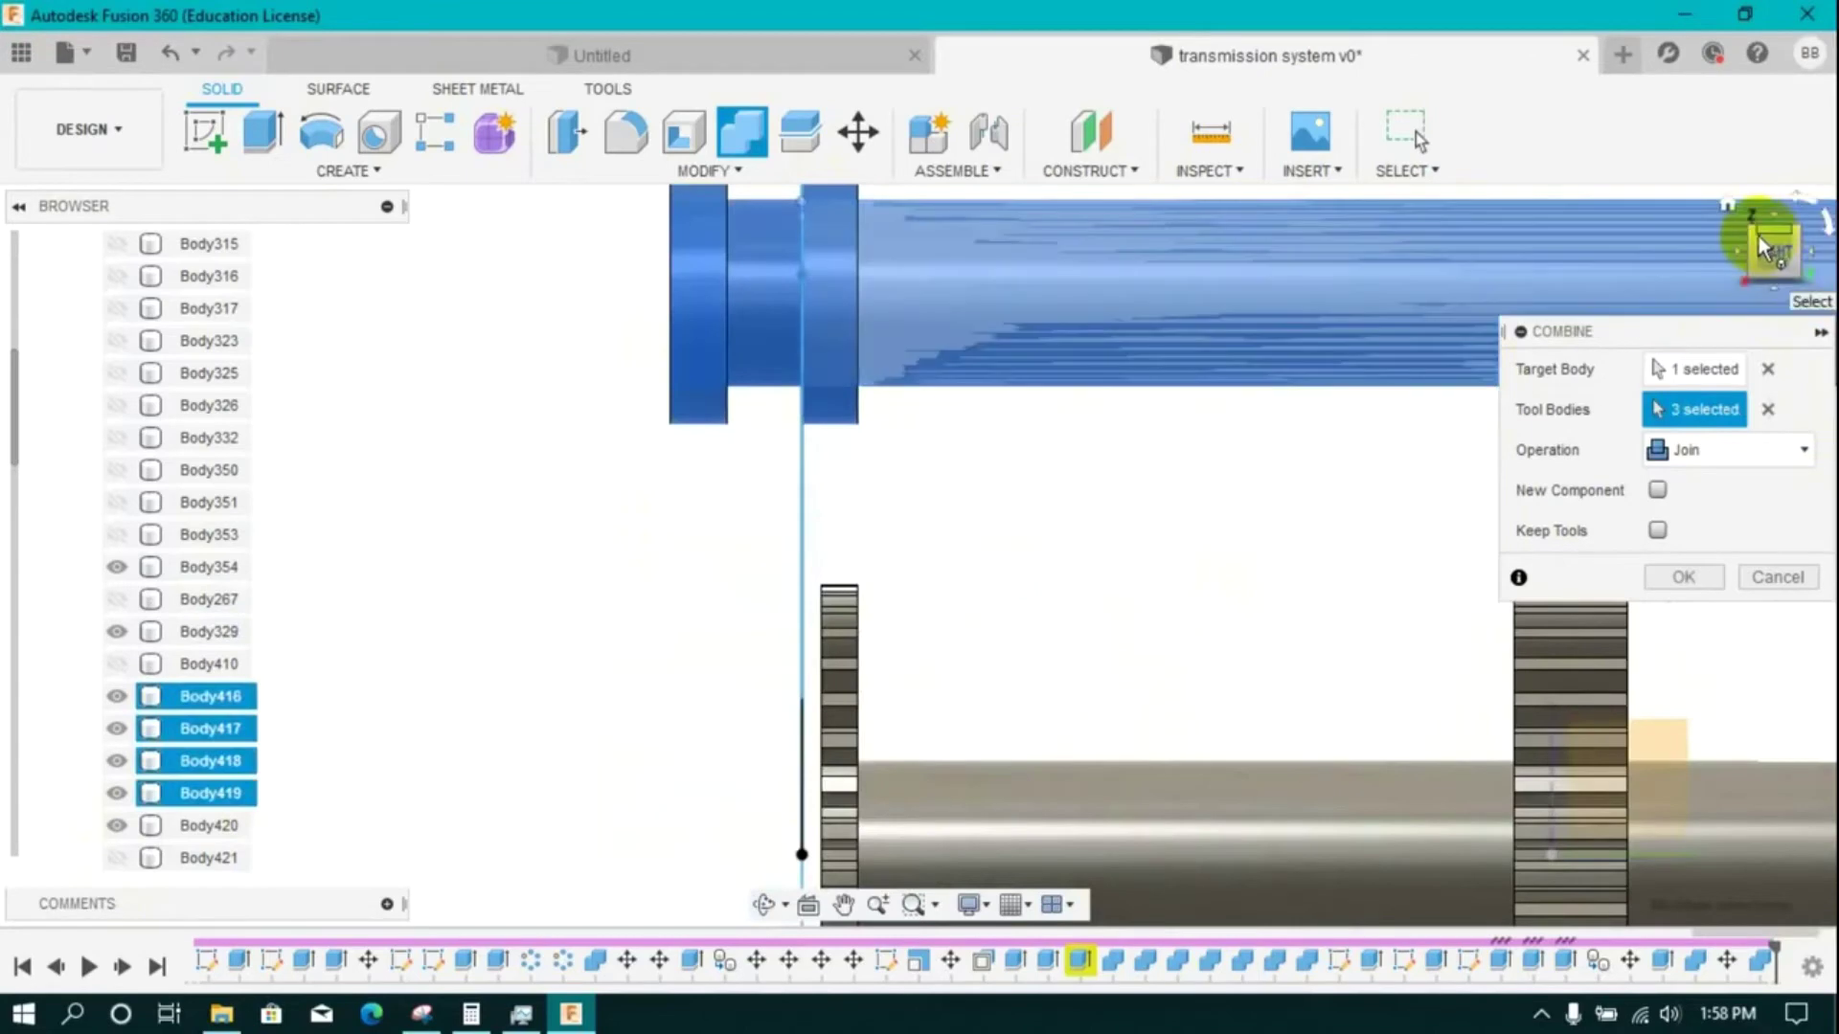
left_click(1753, 233)
left_click(1700, 579)
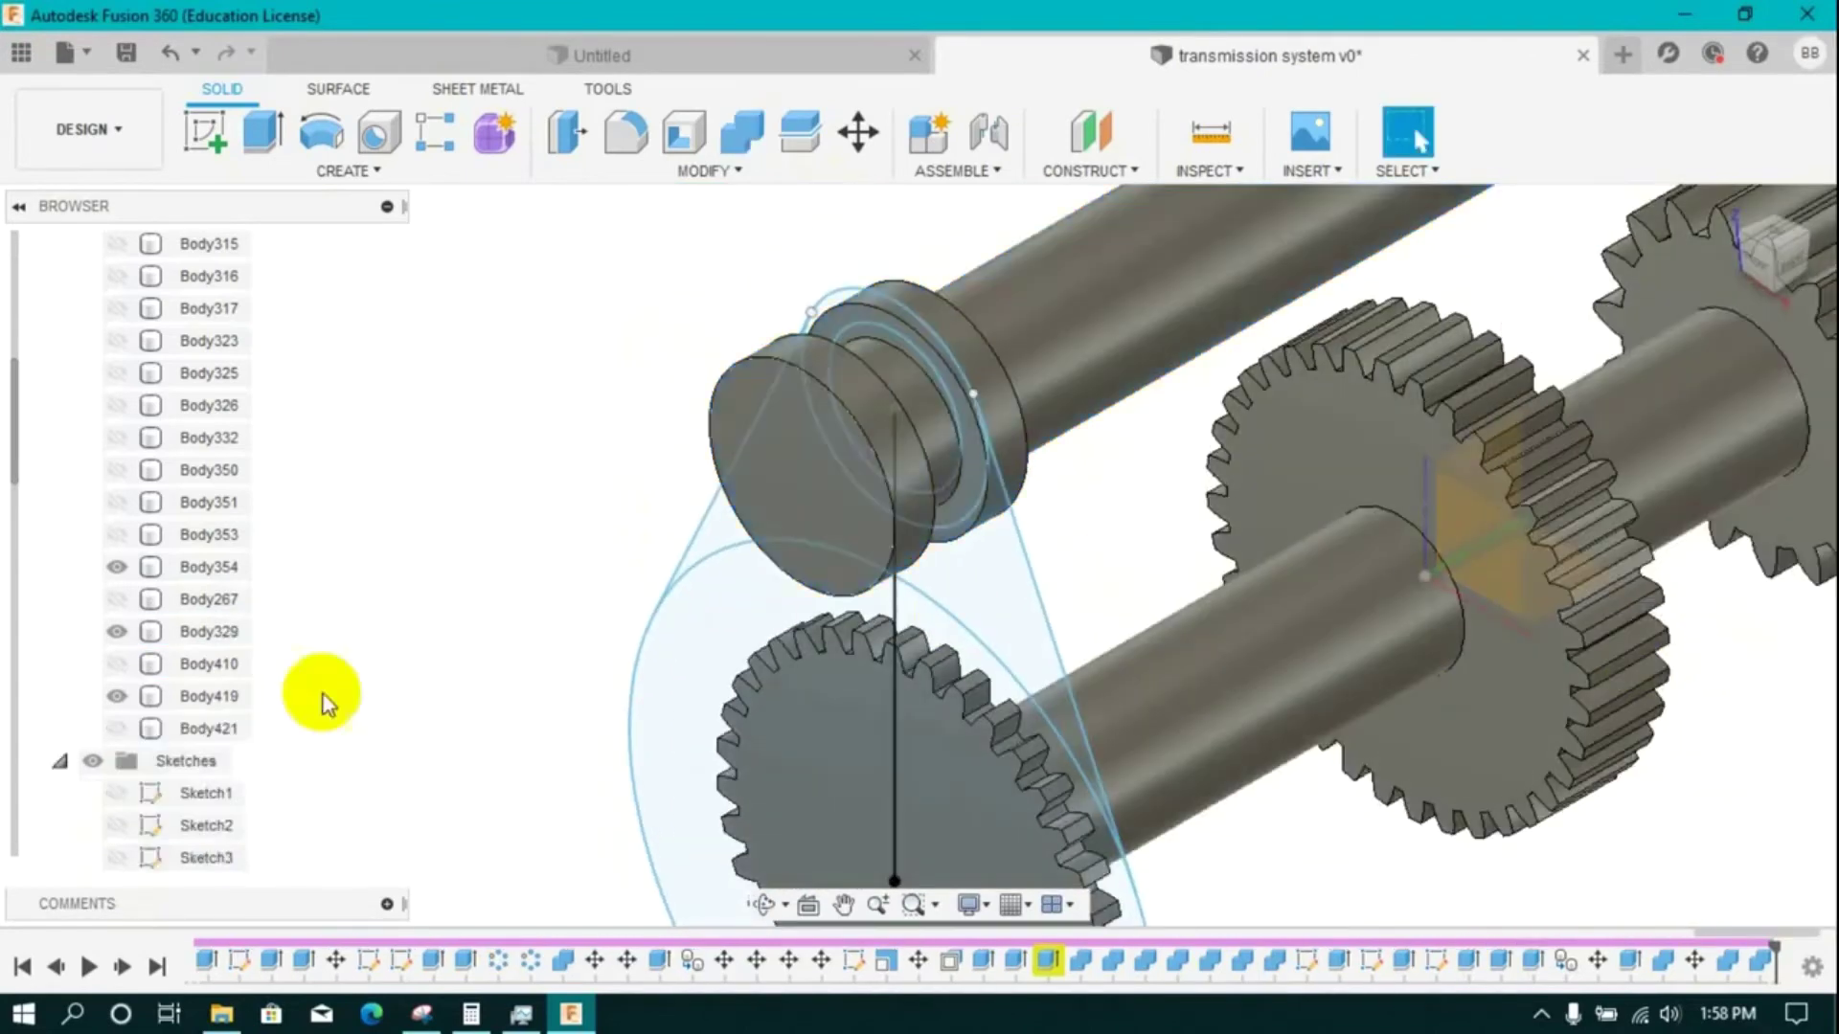
- Show the fork and all hidden gear, shaft and collar bodies again, and hide the fork's sketch
left_click(124, 701)
scroll(339, 676, "down", 3)
left_click(114, 725)
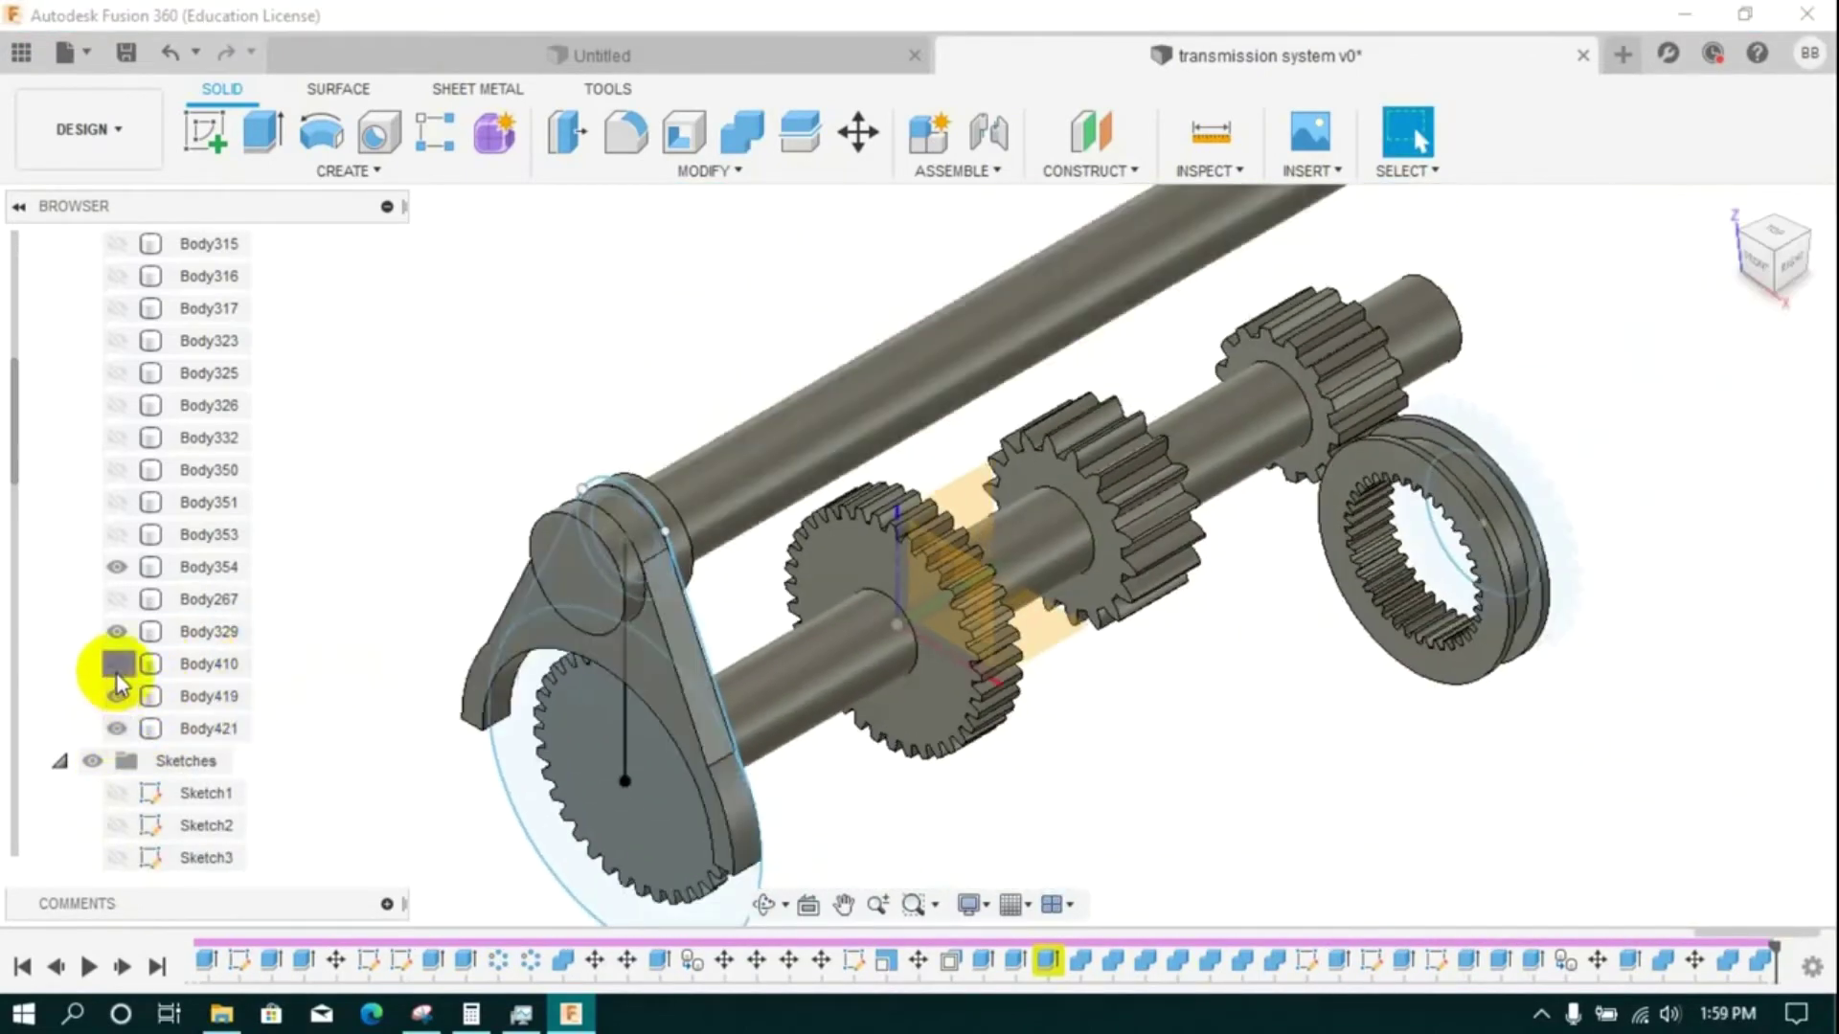
left_click(115, 666)
left_click(116, 602)
left_click(119, 537)
left_click_drag(126, 492, 116, 251)
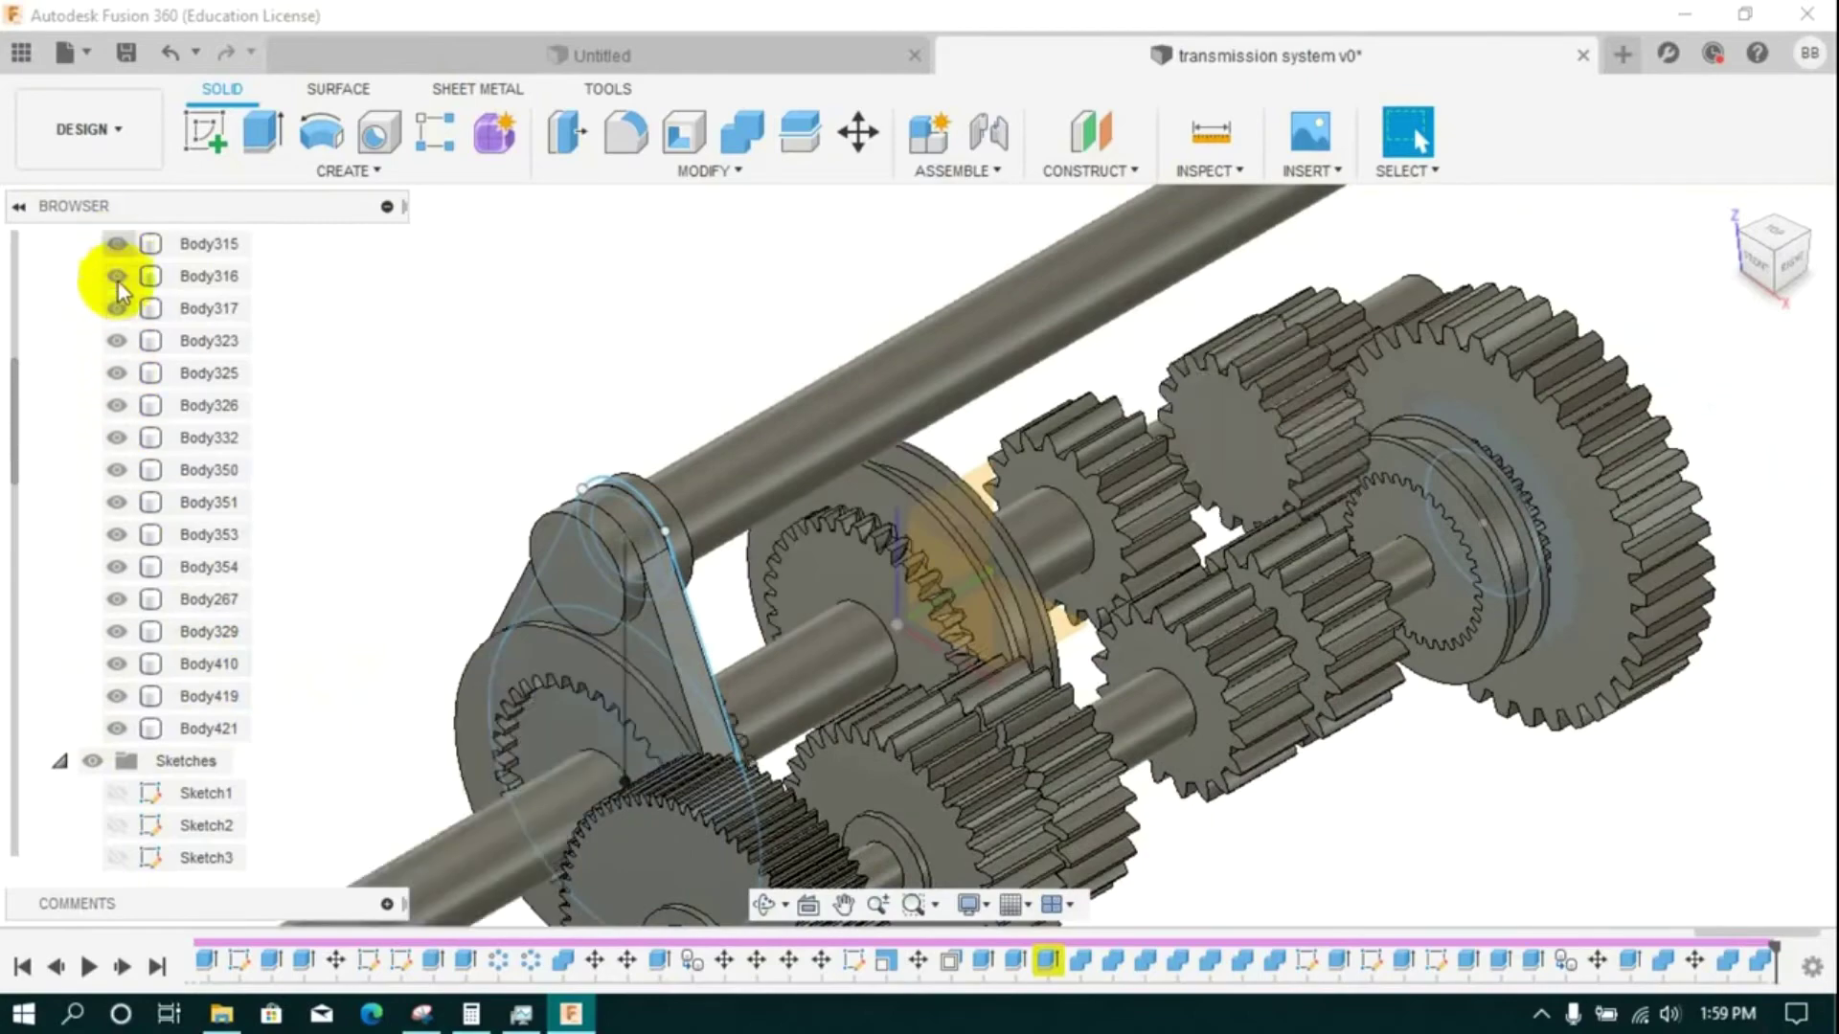
scroll(115, 297, "up", 3)
left_click_drag(120, 472, 121, 343)
scroll(316, 640, "up", 2)
scroll(314, 642, "down", 4)
scroll(88, 763, "down", 15)
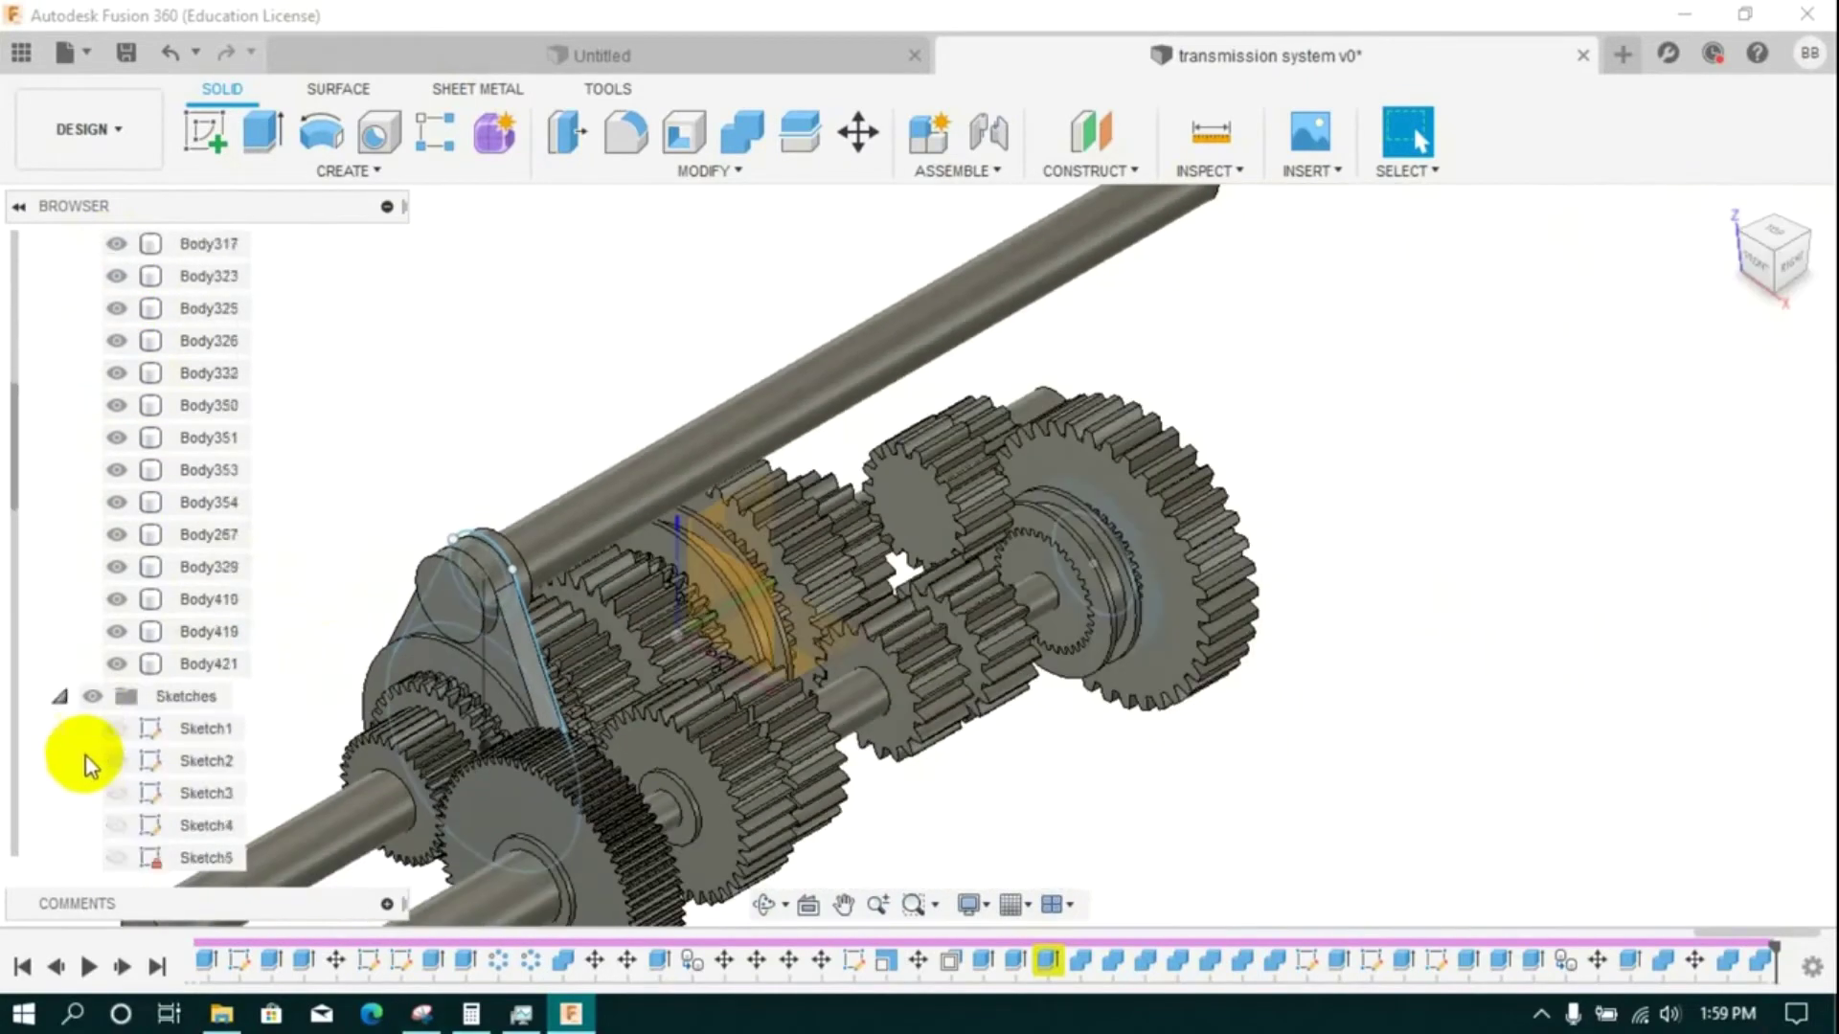
left_click(116, 829)
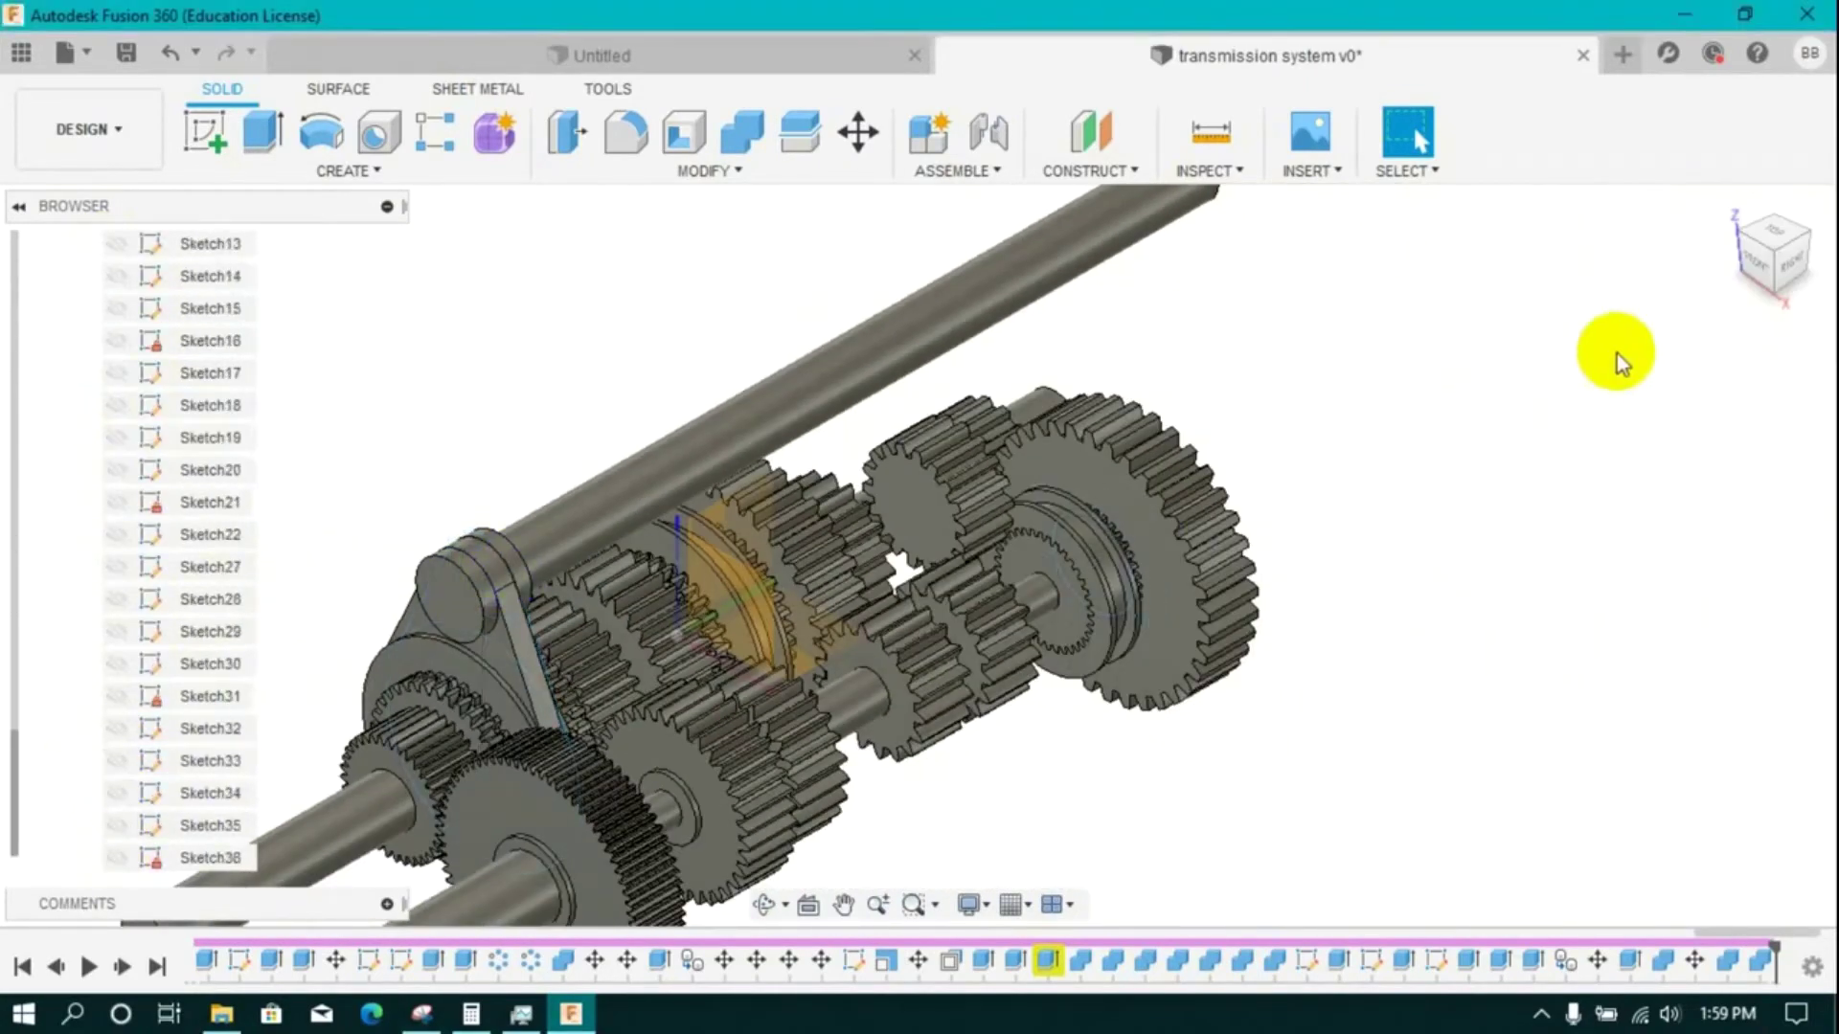
- Copy the selector shaft Body419 and fork Body421 and move the copies 215 mm in Y to the middle collar
left_click(1791, 262)
scroll(149, 555, "up", 10)
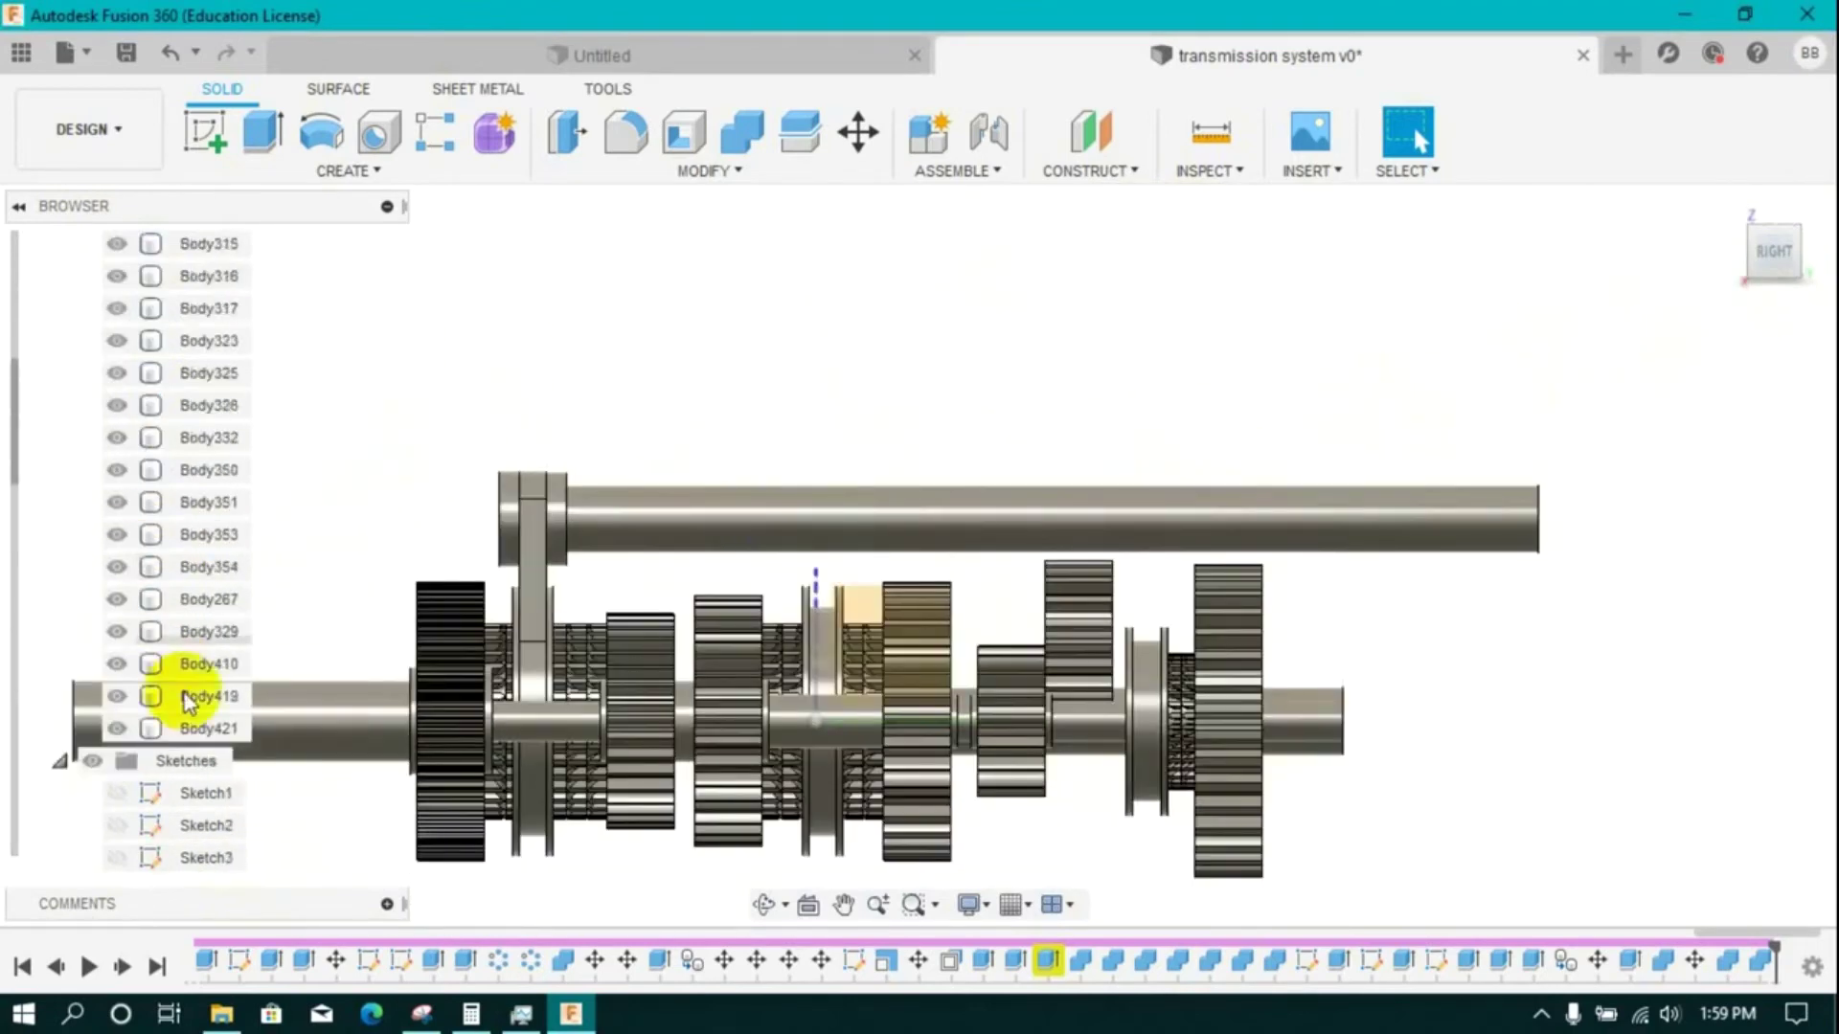
left_click(188, 698)
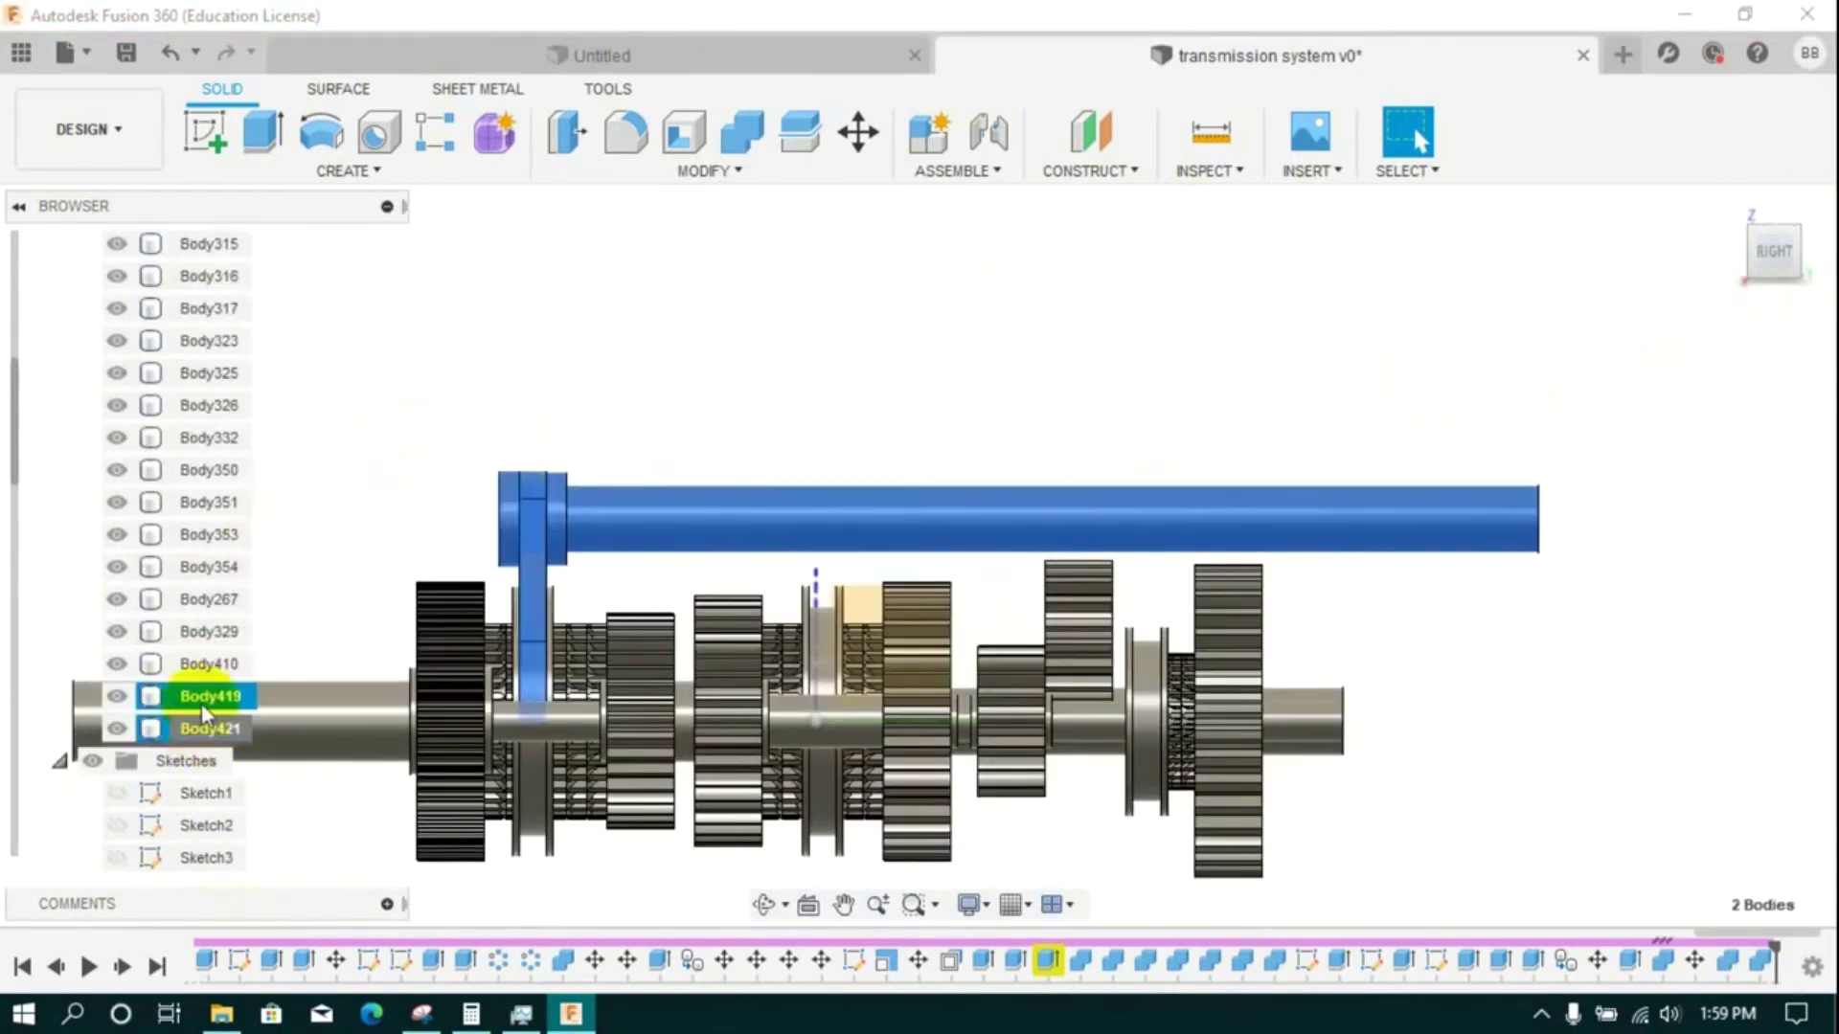
right_click(173, 737)
left_click(245, 515)
key("ctrl+v")
left_click_drag(633, 564, 867, 582)
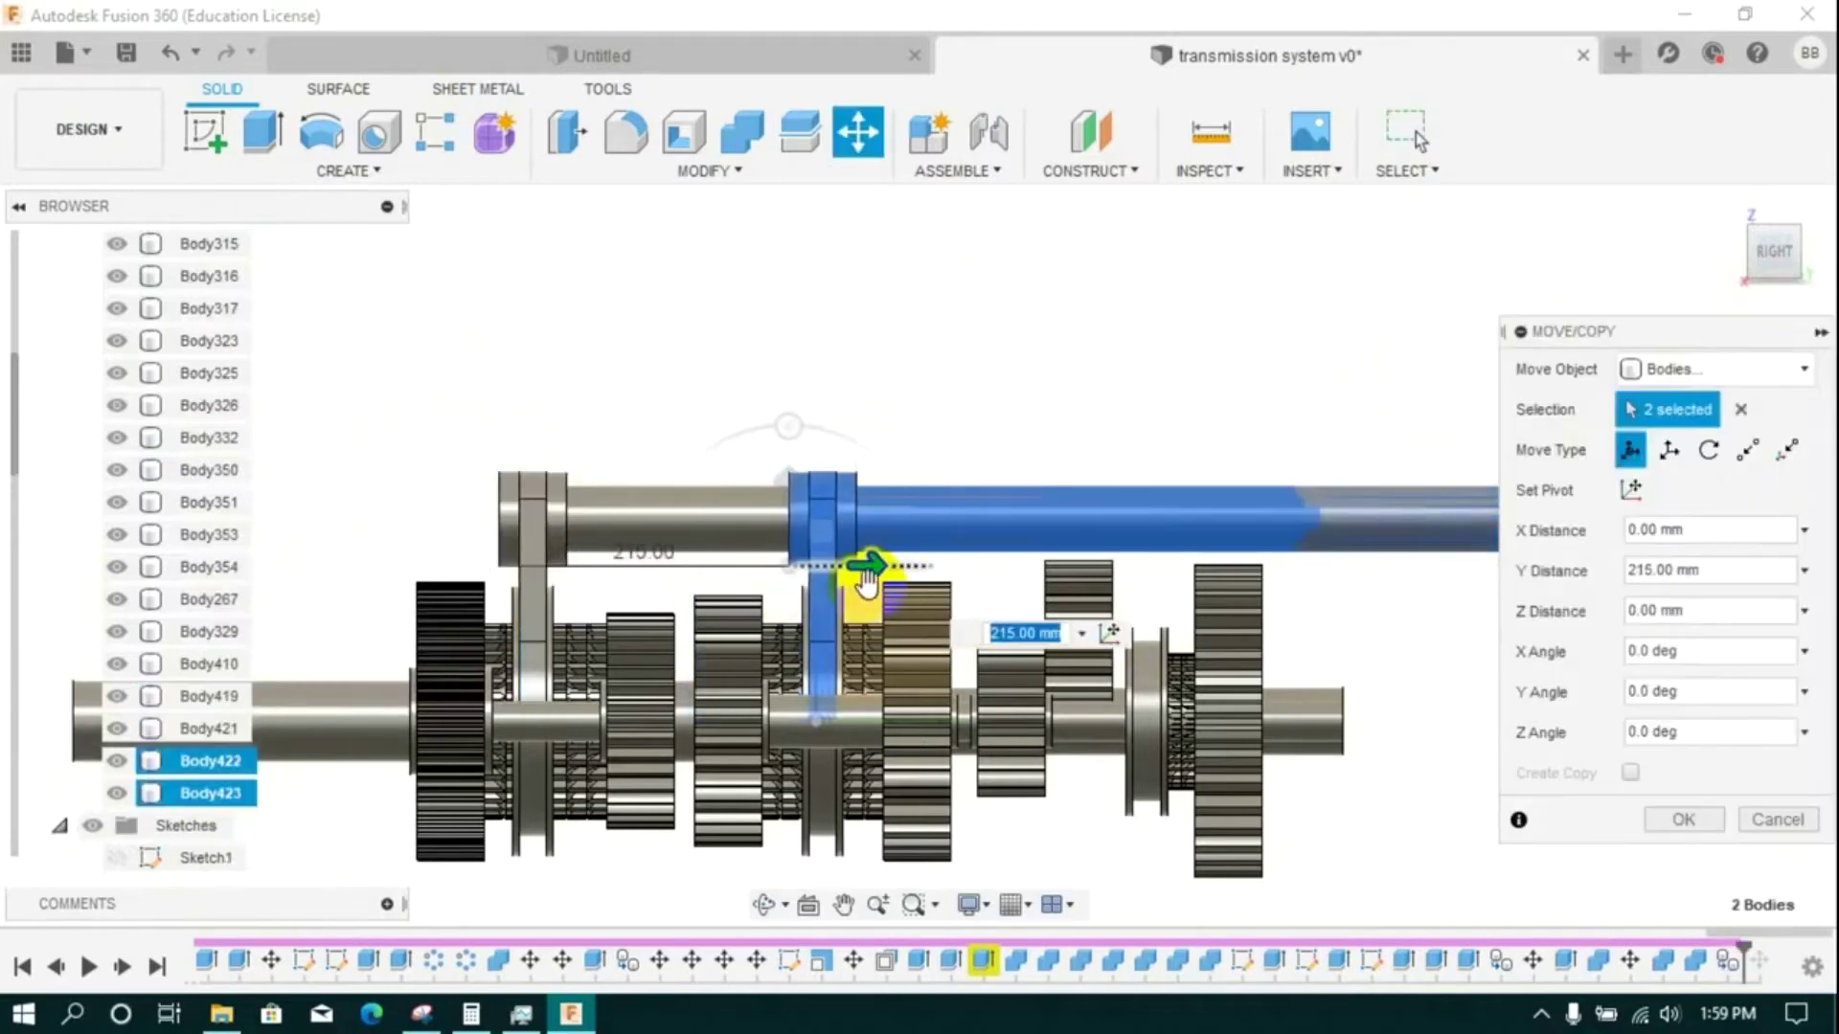
- Rotate the copied fork and selector shaft -35 degrees about the main gear shaft's axis
left_click(1713, 458)
left_click(1738, 253)
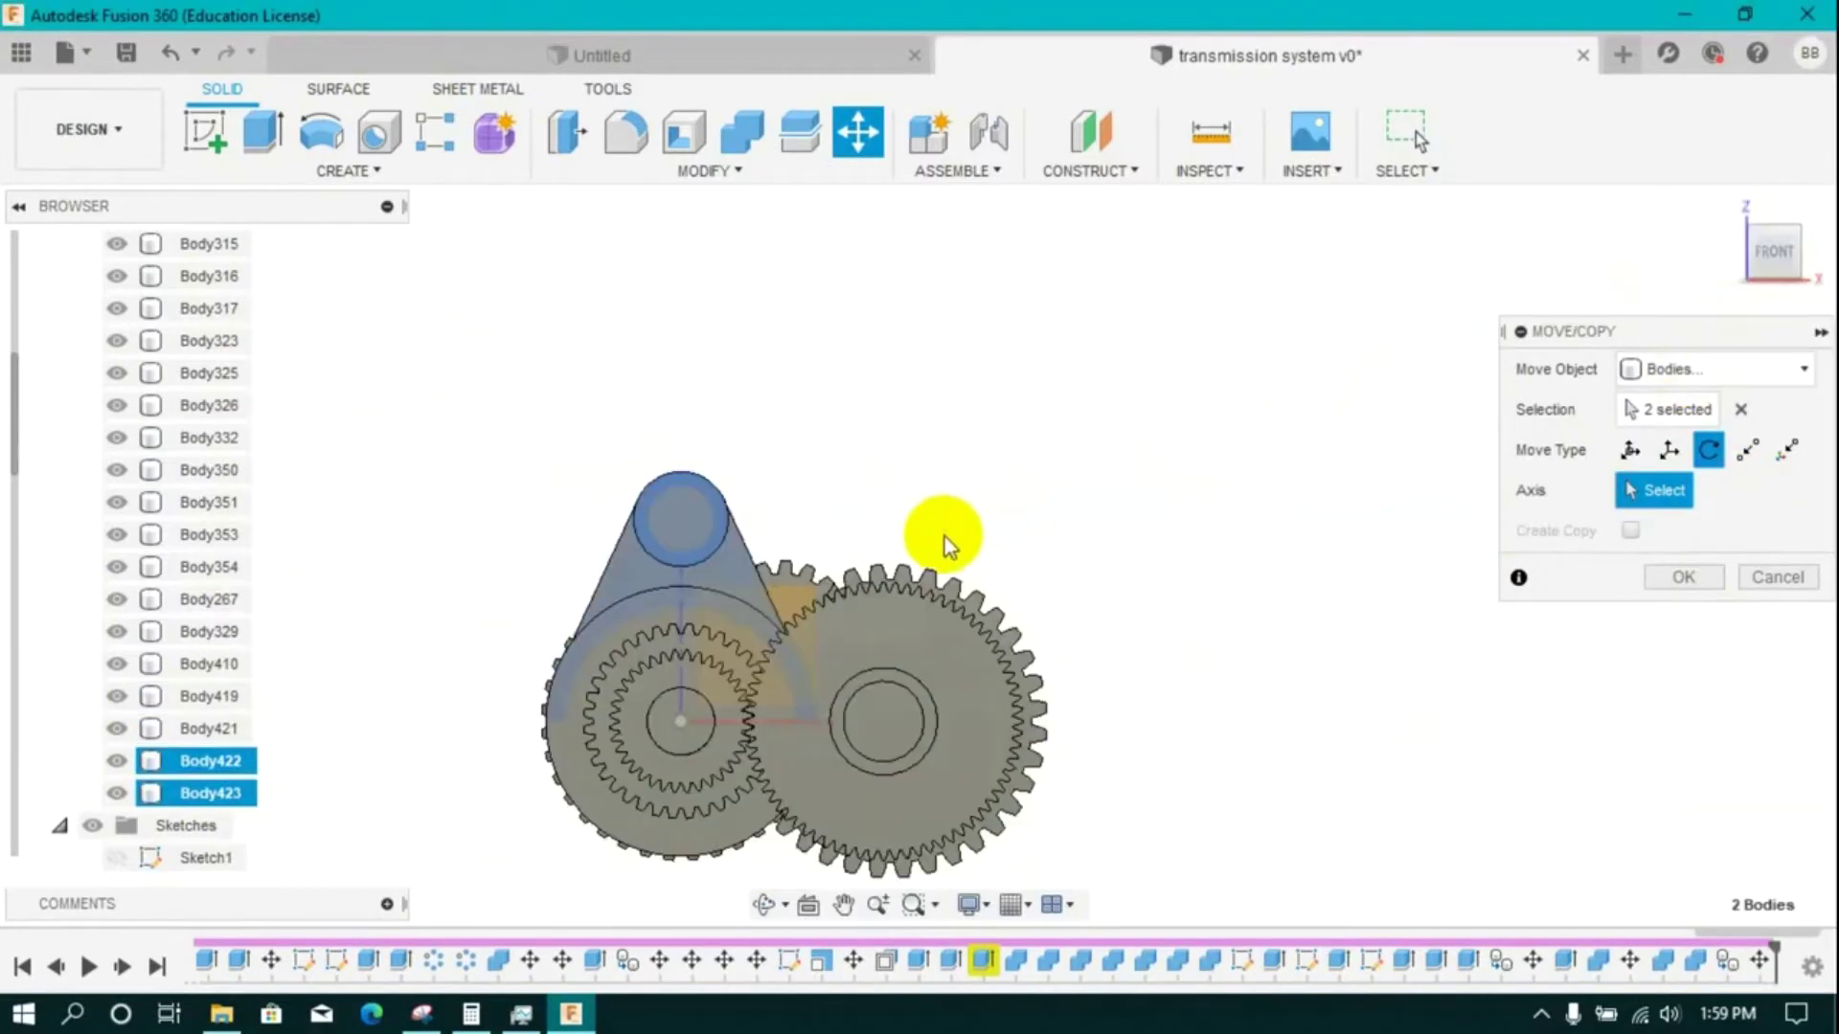
left_click(663, 601)
left_click_drag(683, 582, 581, 607)
left_click(1691, 621)
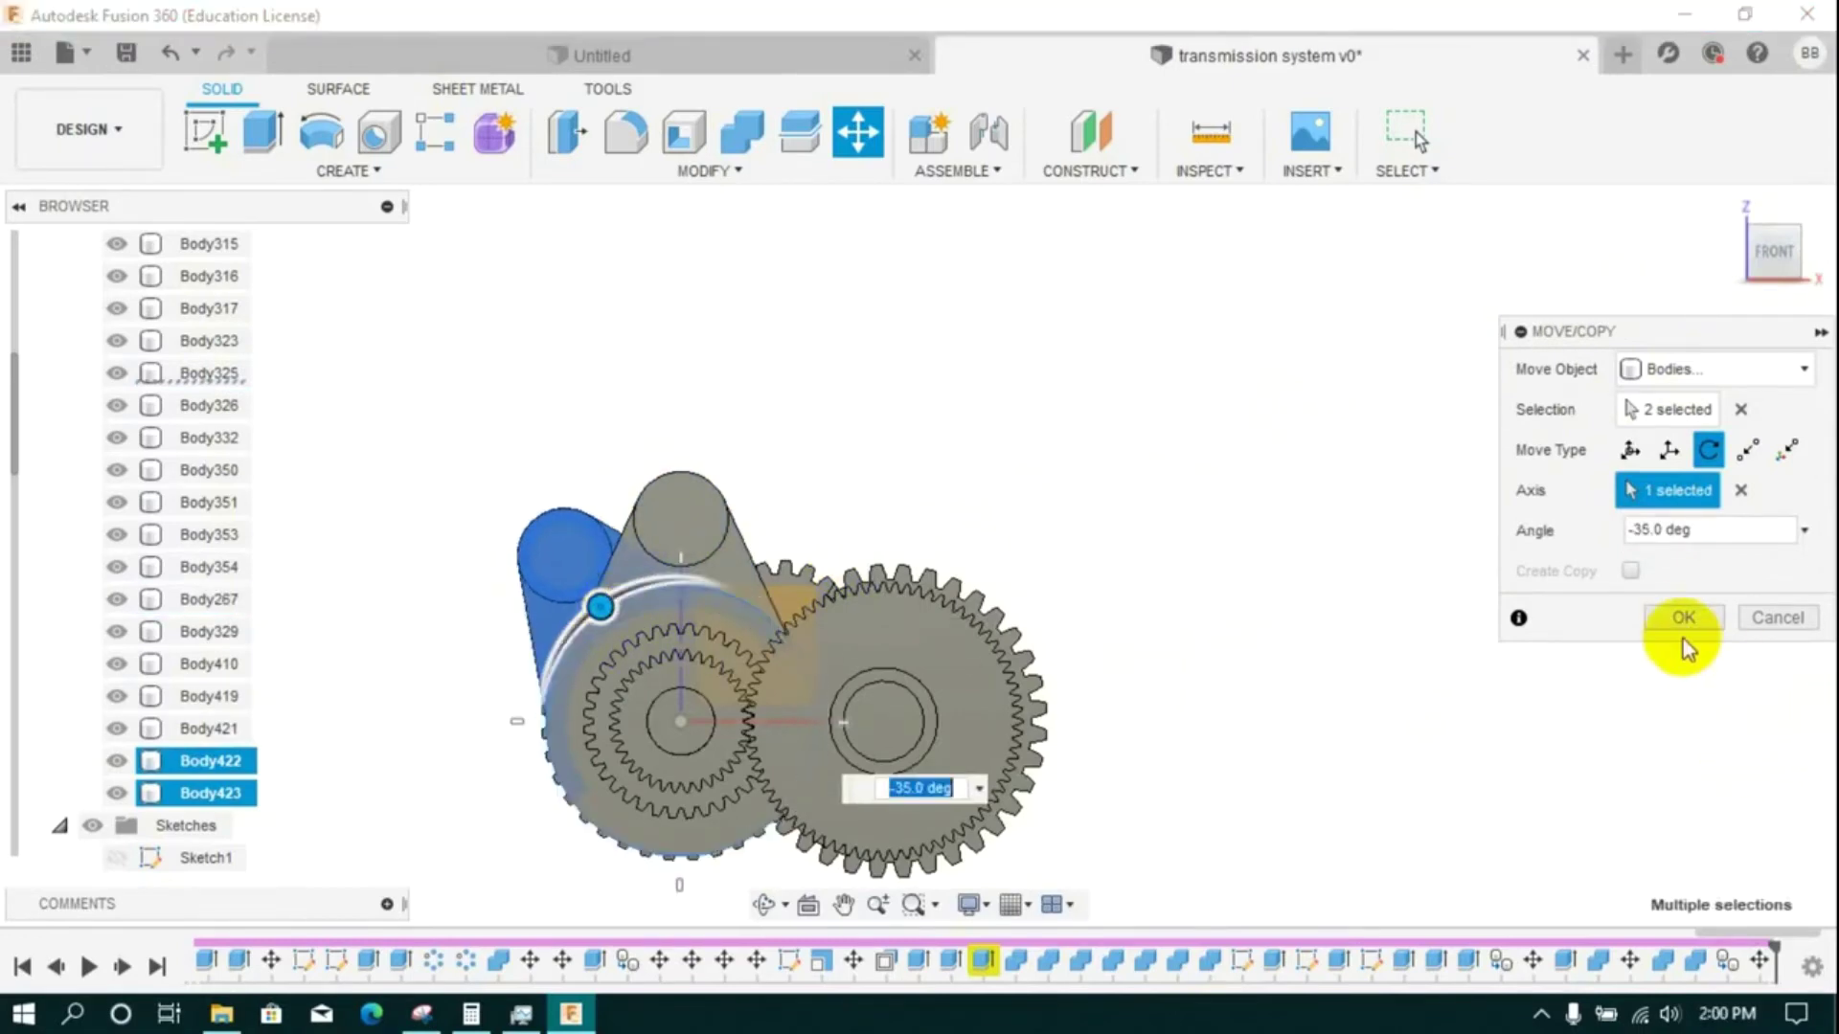
- Examine the assembly from several directions, especially the grooved collar next to the large end gear
left_click(1794, 239)
left_click(891, 621)
scroll(891, 621, "down", 2)
left_click(1006, 639)
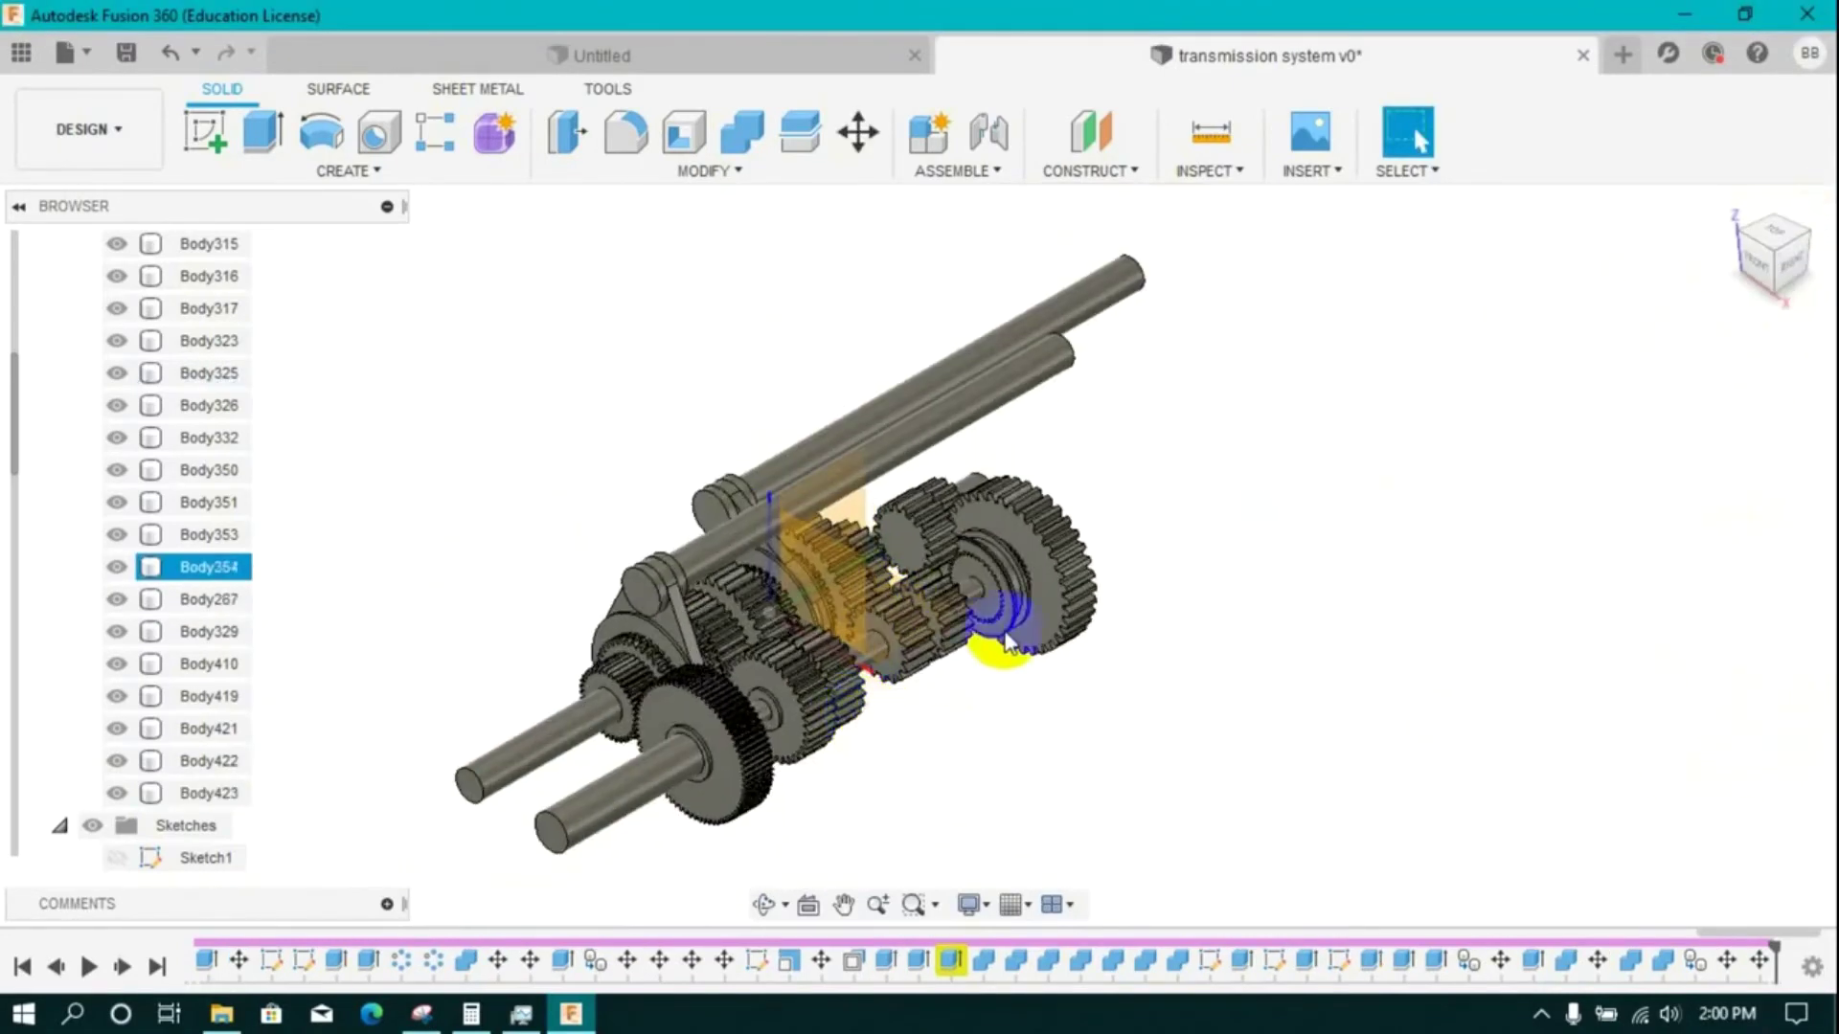
scroll(1008, 613, "up", 2)
scroll(1010, 615, "down", 3)
left_click(1806, 233)
scroll(1058, 675, "up", 3)
scroll(1058, 675, "down", 3)
left_click(1746, 234)
scroll(1042, 621, "up", 4)
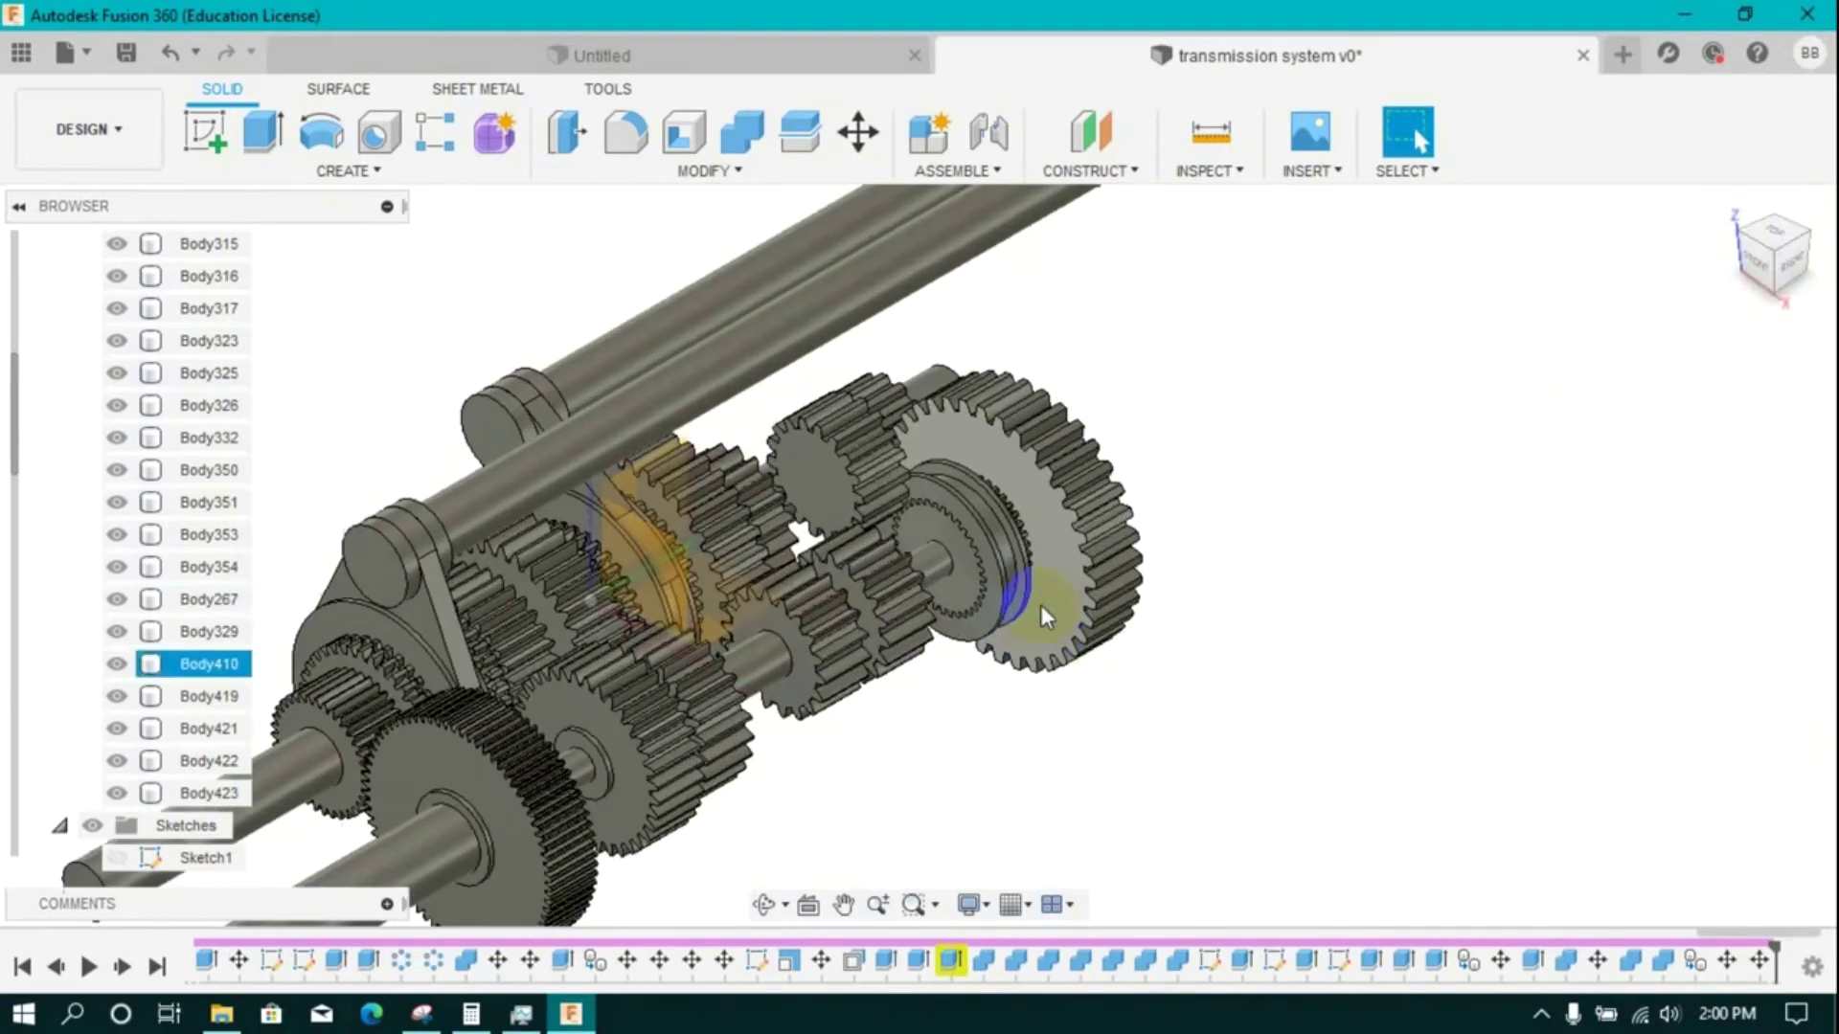
- Hide Body353 and all bodies from Body267 to Body423 in the list, keeping the collar Body354 visible
left_click(116, 569)
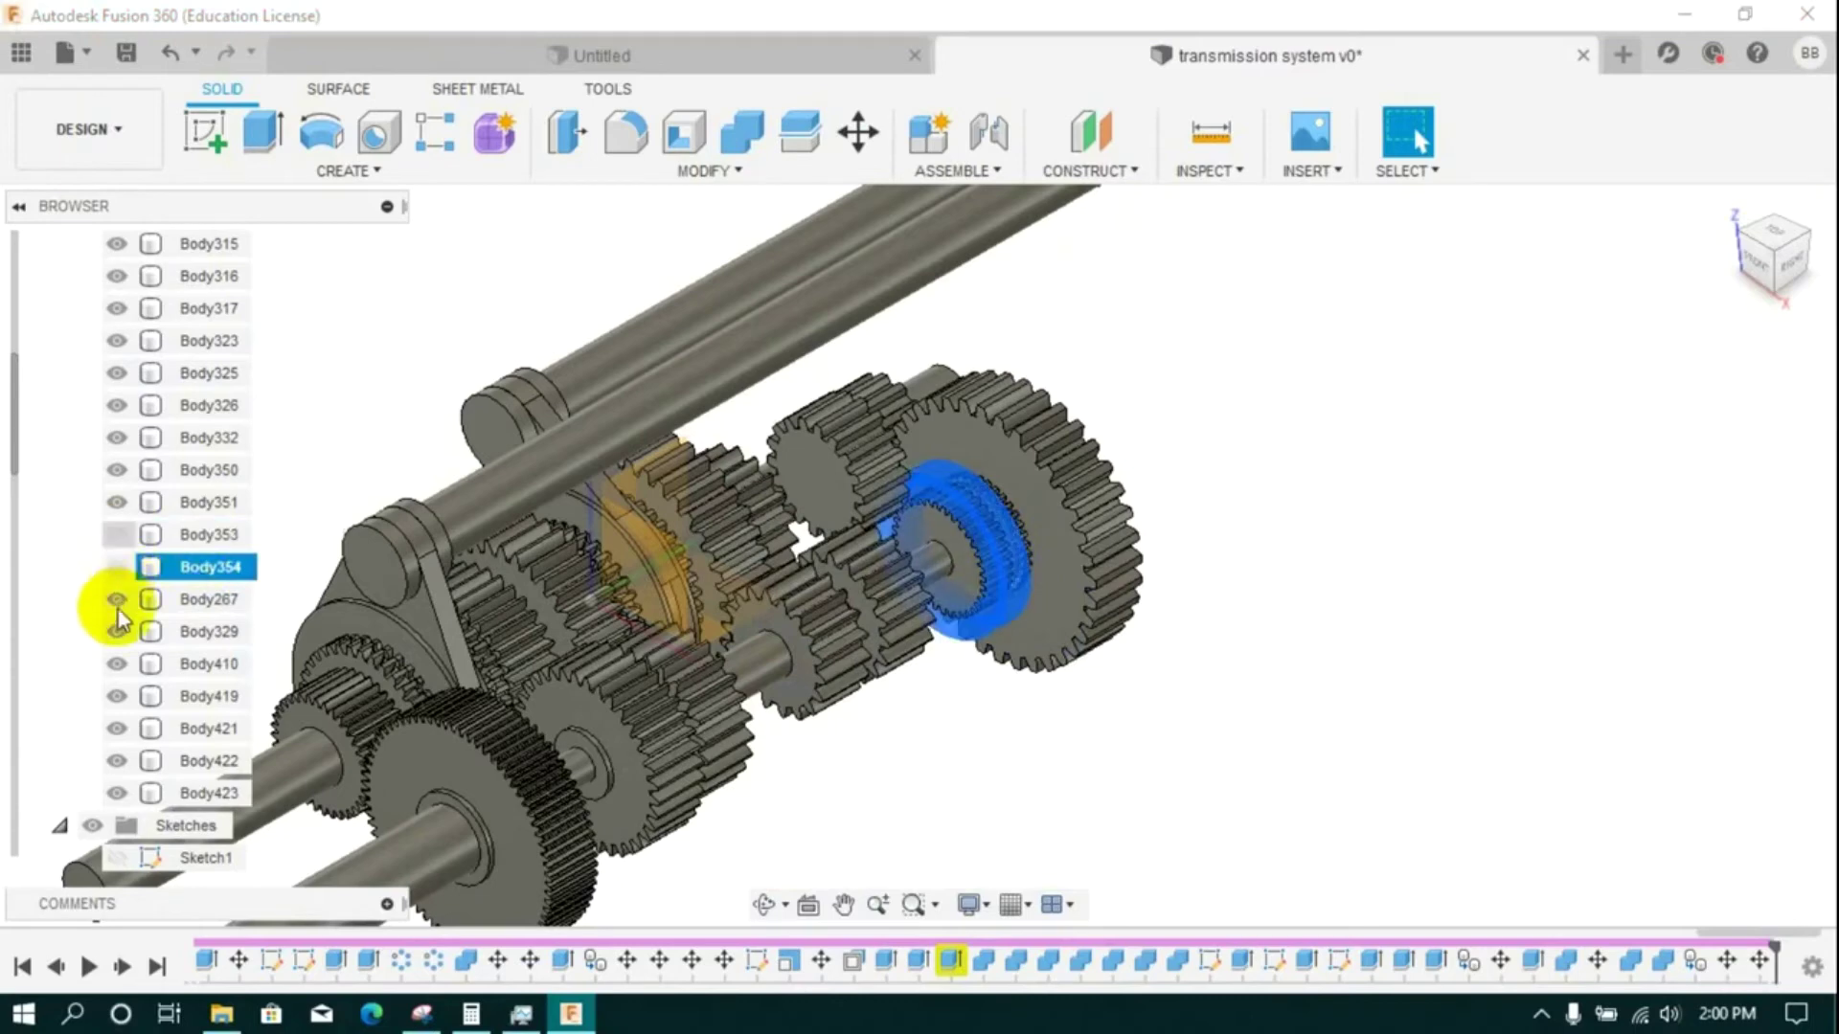
left_click(118, 601)
left_click(116, 633)
left_click(117, 666)
left_click(117, 698)
left_click(117, 730)
left_click(116, 762)
left_click(117, 794)
left_click(117, 568)
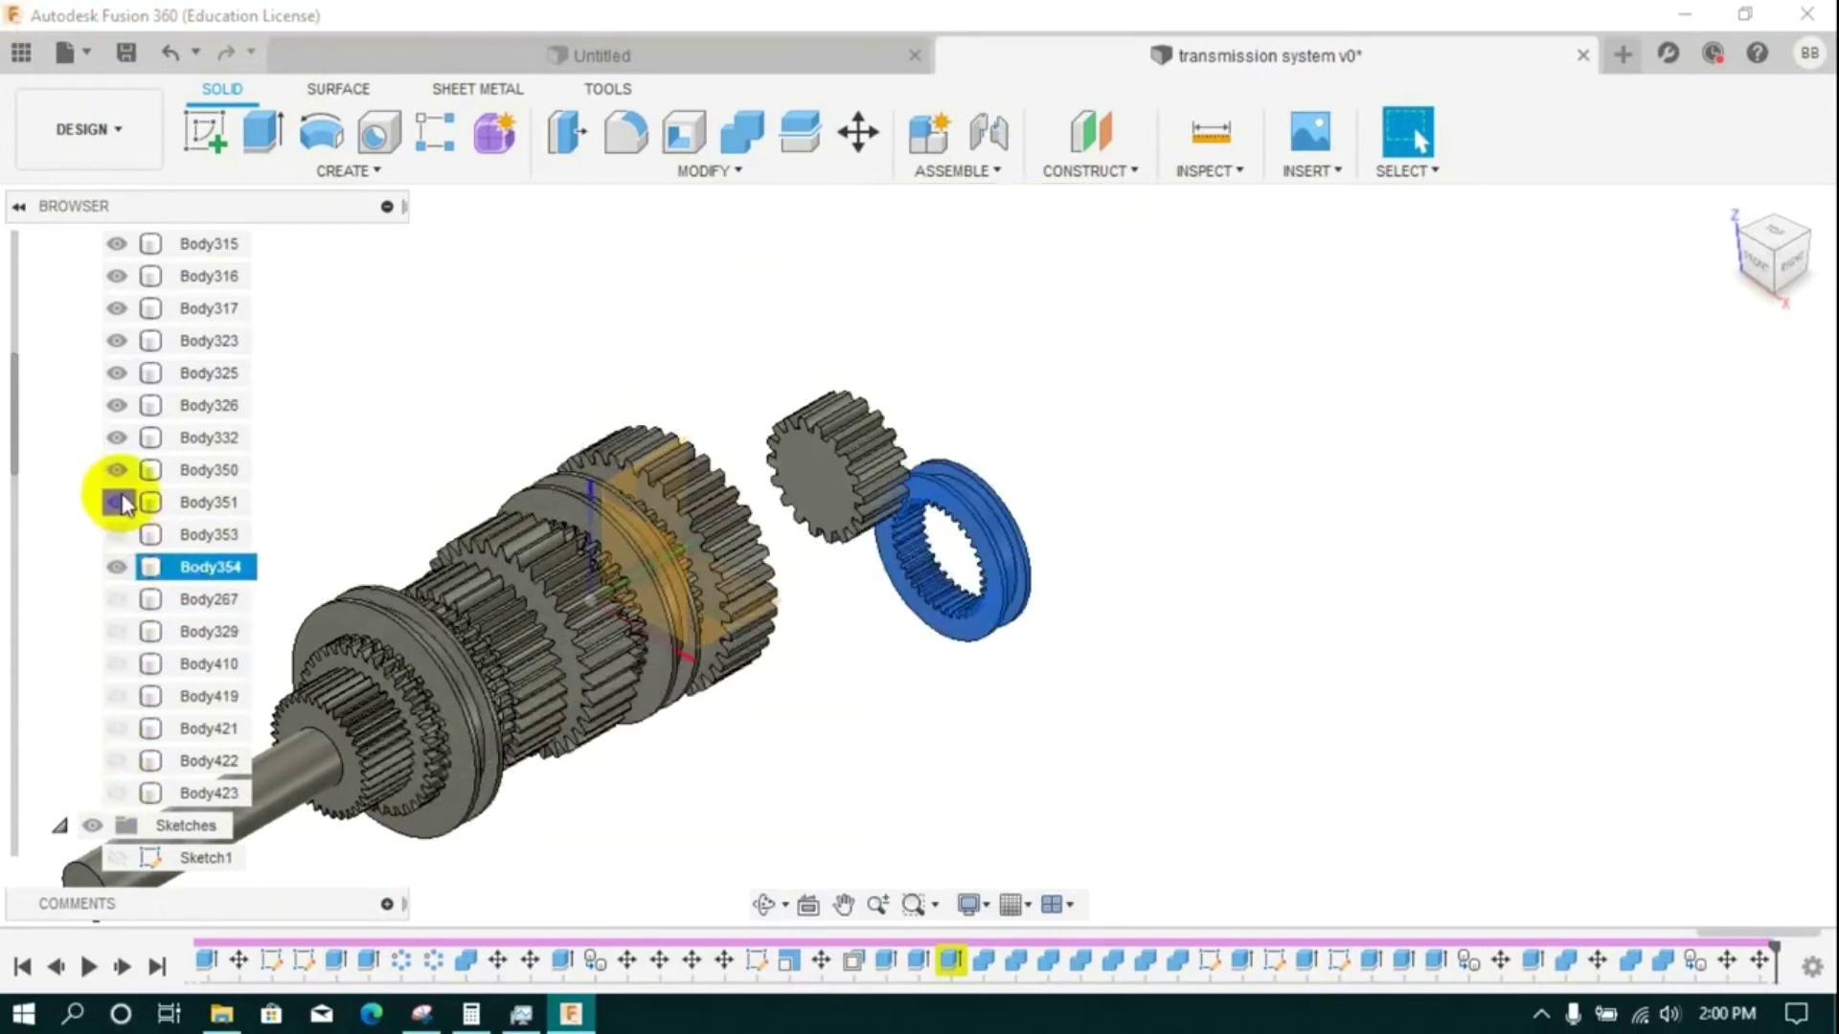
- Hide the remaining gear and shaft bodies so only the small gear Body332 and the collar Body354 are displayed
left_click(117, 374)
left_click(117, 341)
left_click(118, 343)
left_click(118, 308)
left_click(118, 276)
left_click(118, 246)
scroll(150, 527, "up", 2)
left_click(118, 406)
left_click(120, 376)
left_click(119, 377)
left_click(115, 437)
left_click(116, 374)
left_click(117, 406)
left_click(116, 439)
left_click(117, 470)
left_click(117, 503)
left_click(117, 535)
left_click(117, 568)
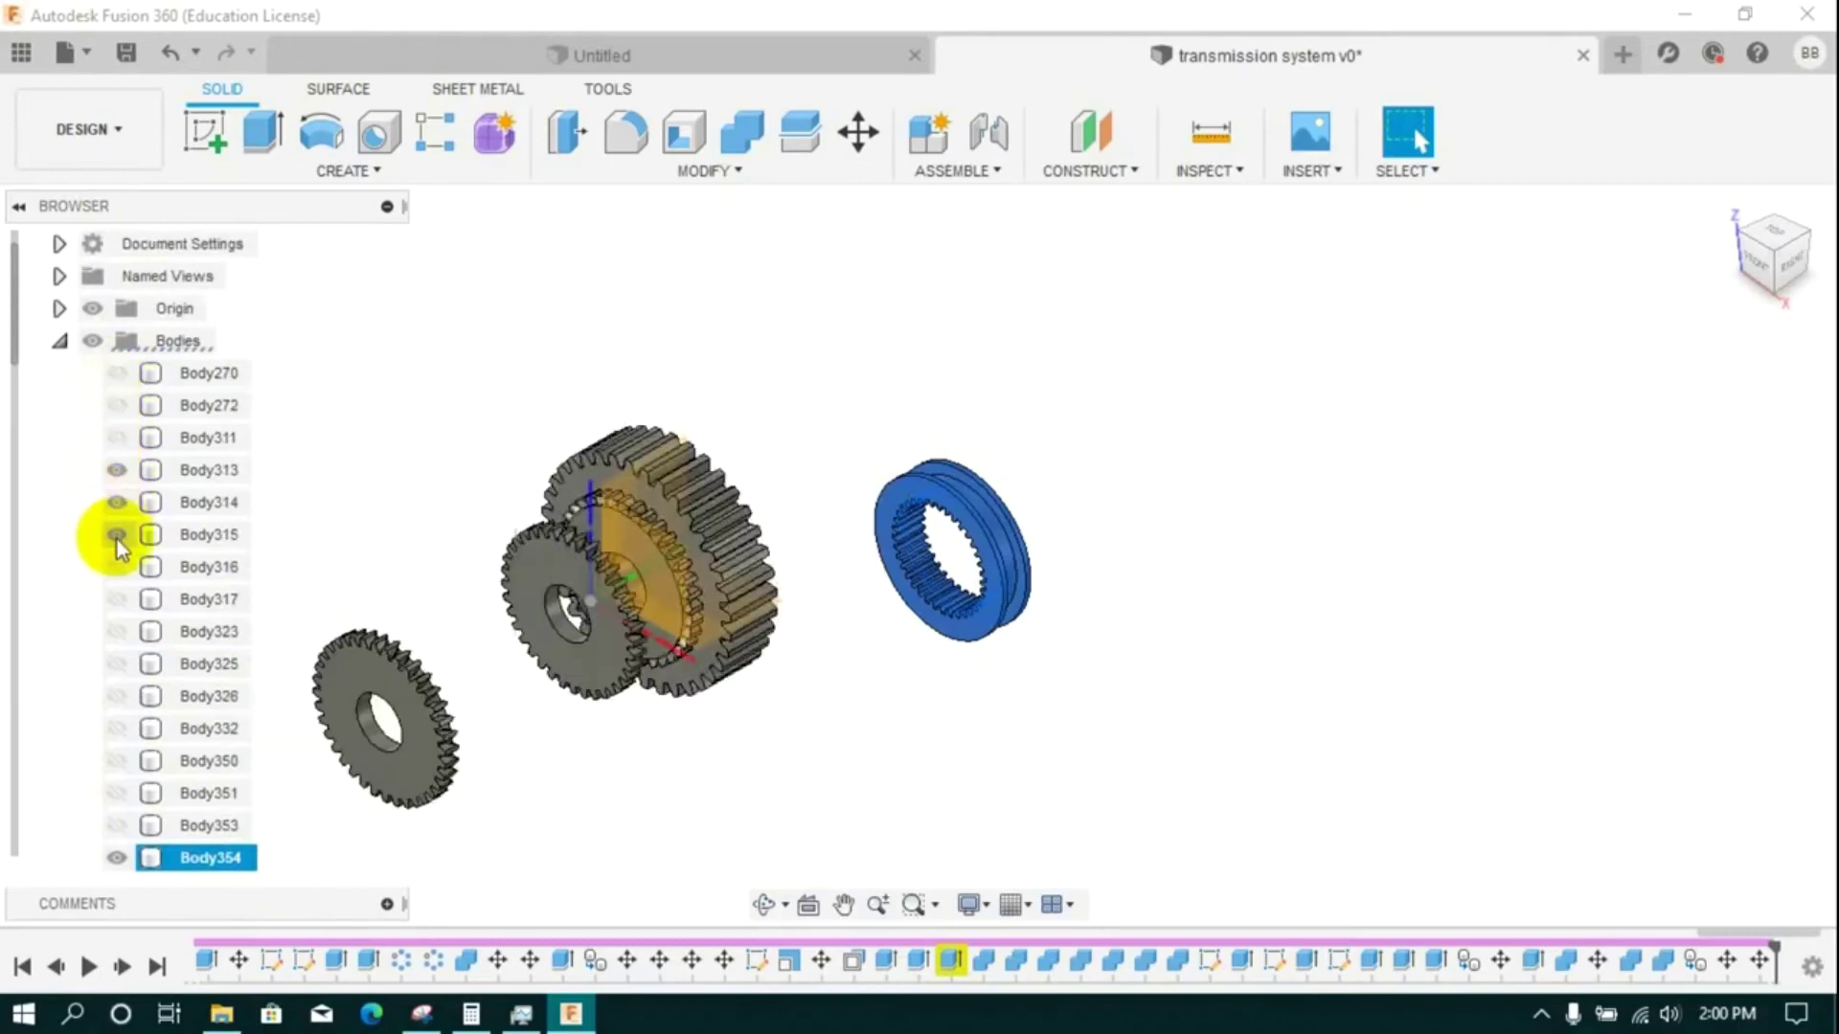
left_click(117, 727)
left_click(117, 664)
left_click(117, 631)
left_click(117, 599)
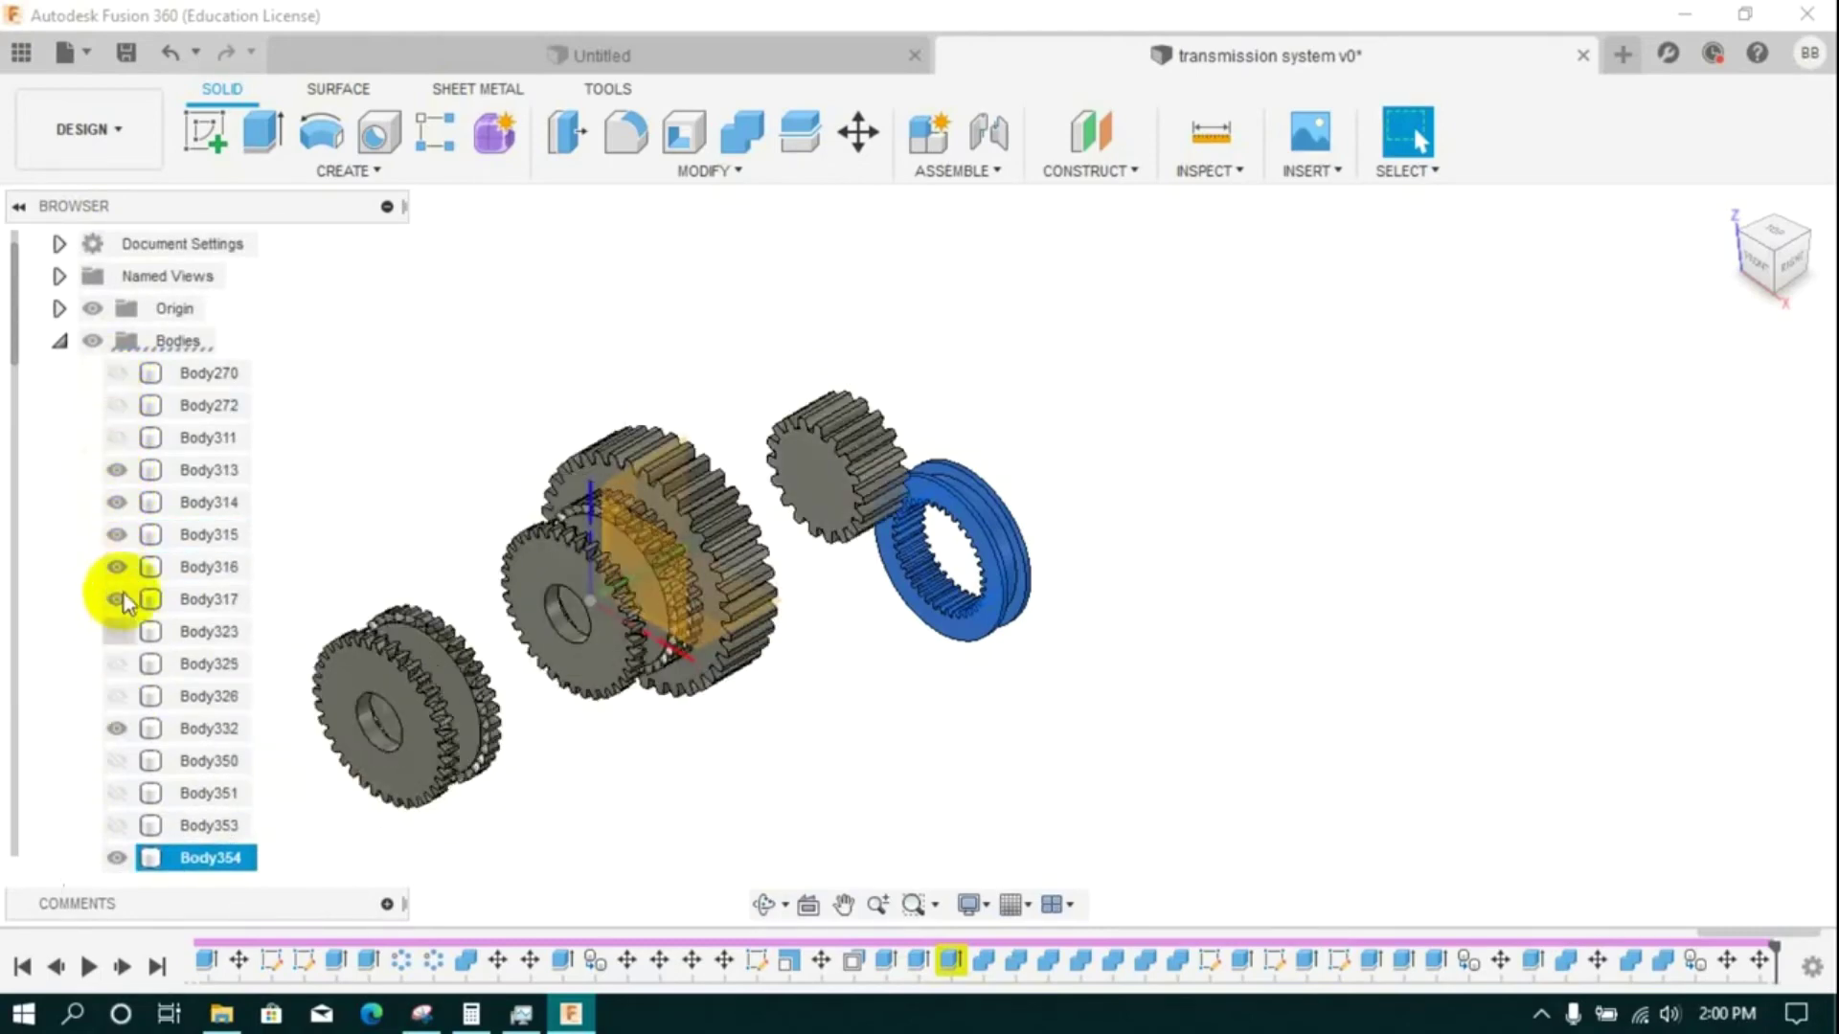
left_click(117, 567)
left_click(117, 534)
left_click(117, 502)
left_click(117, 469)
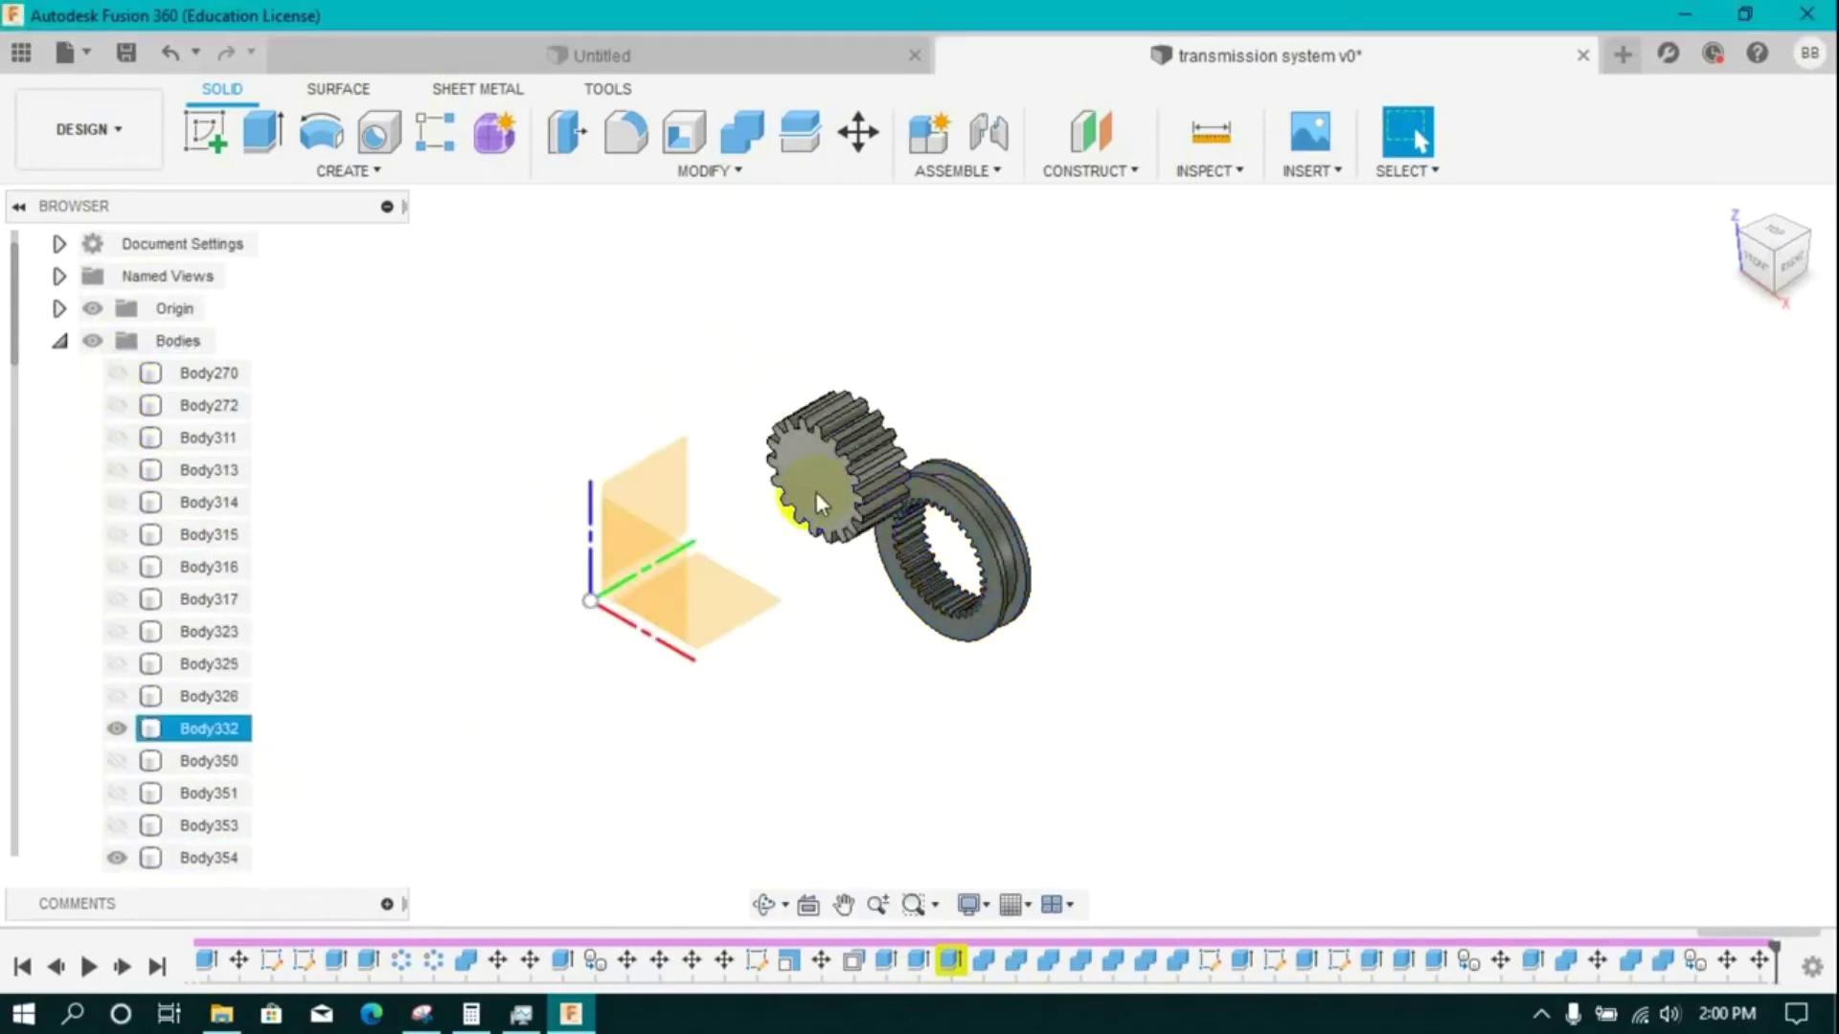
- Sketch a 50 mm circle and a larger concentric circle at the centre of gear Body332's front face, and finish the sketch
left_click(1756, 256)
left_click(267, 161)
left_click(204, 131)
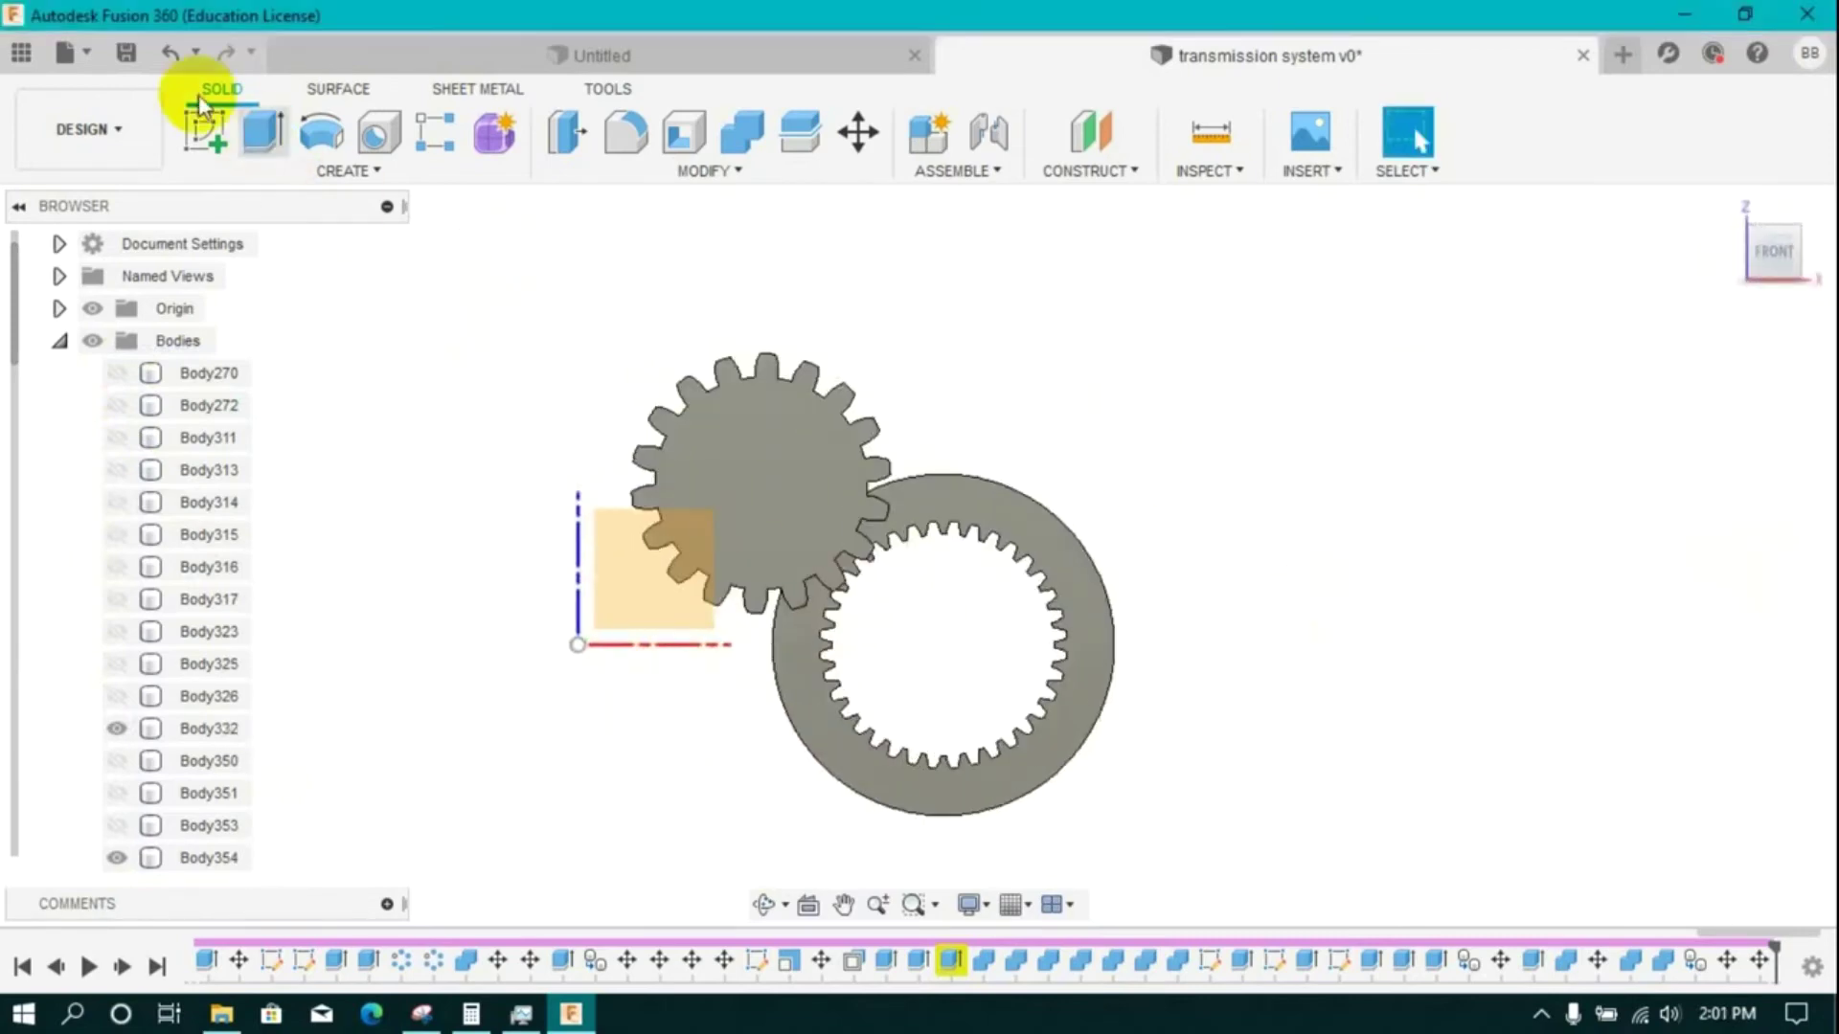
left_click(757, 480)
left_click(318, 136)
left_click(762, 538)
type("50")
key("Return")
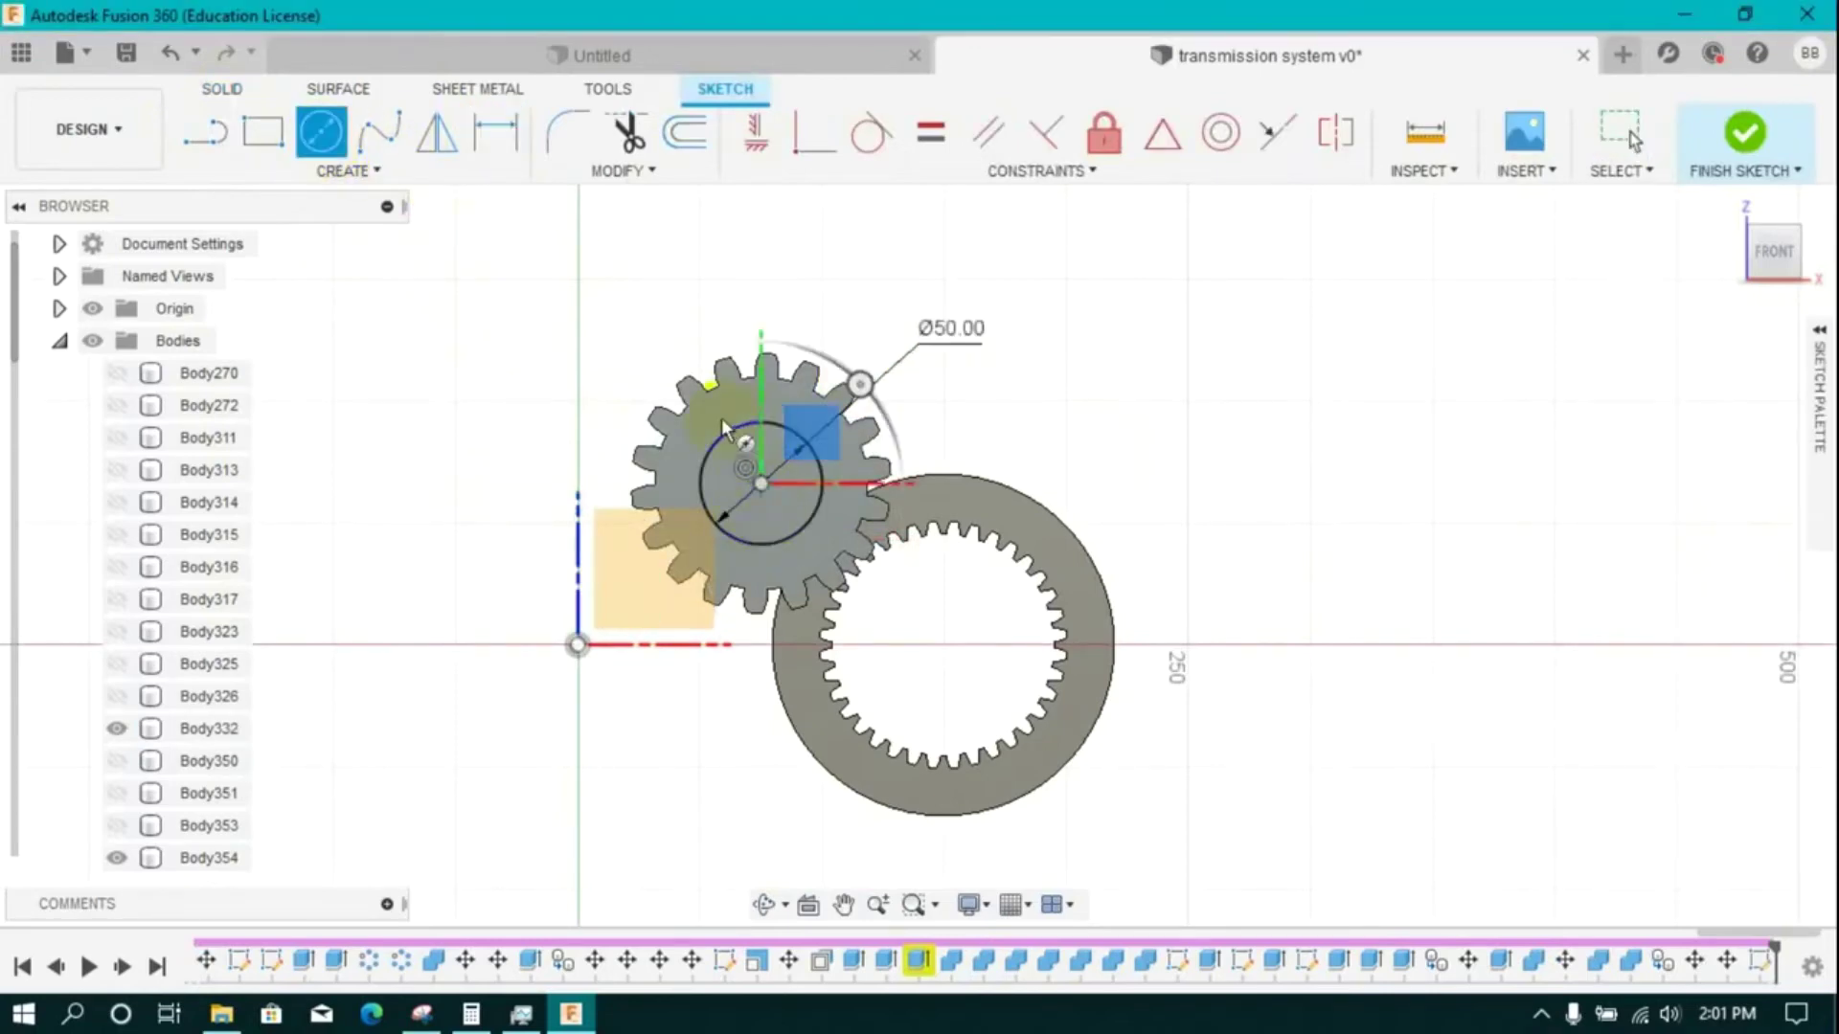
left_click(860, 351)
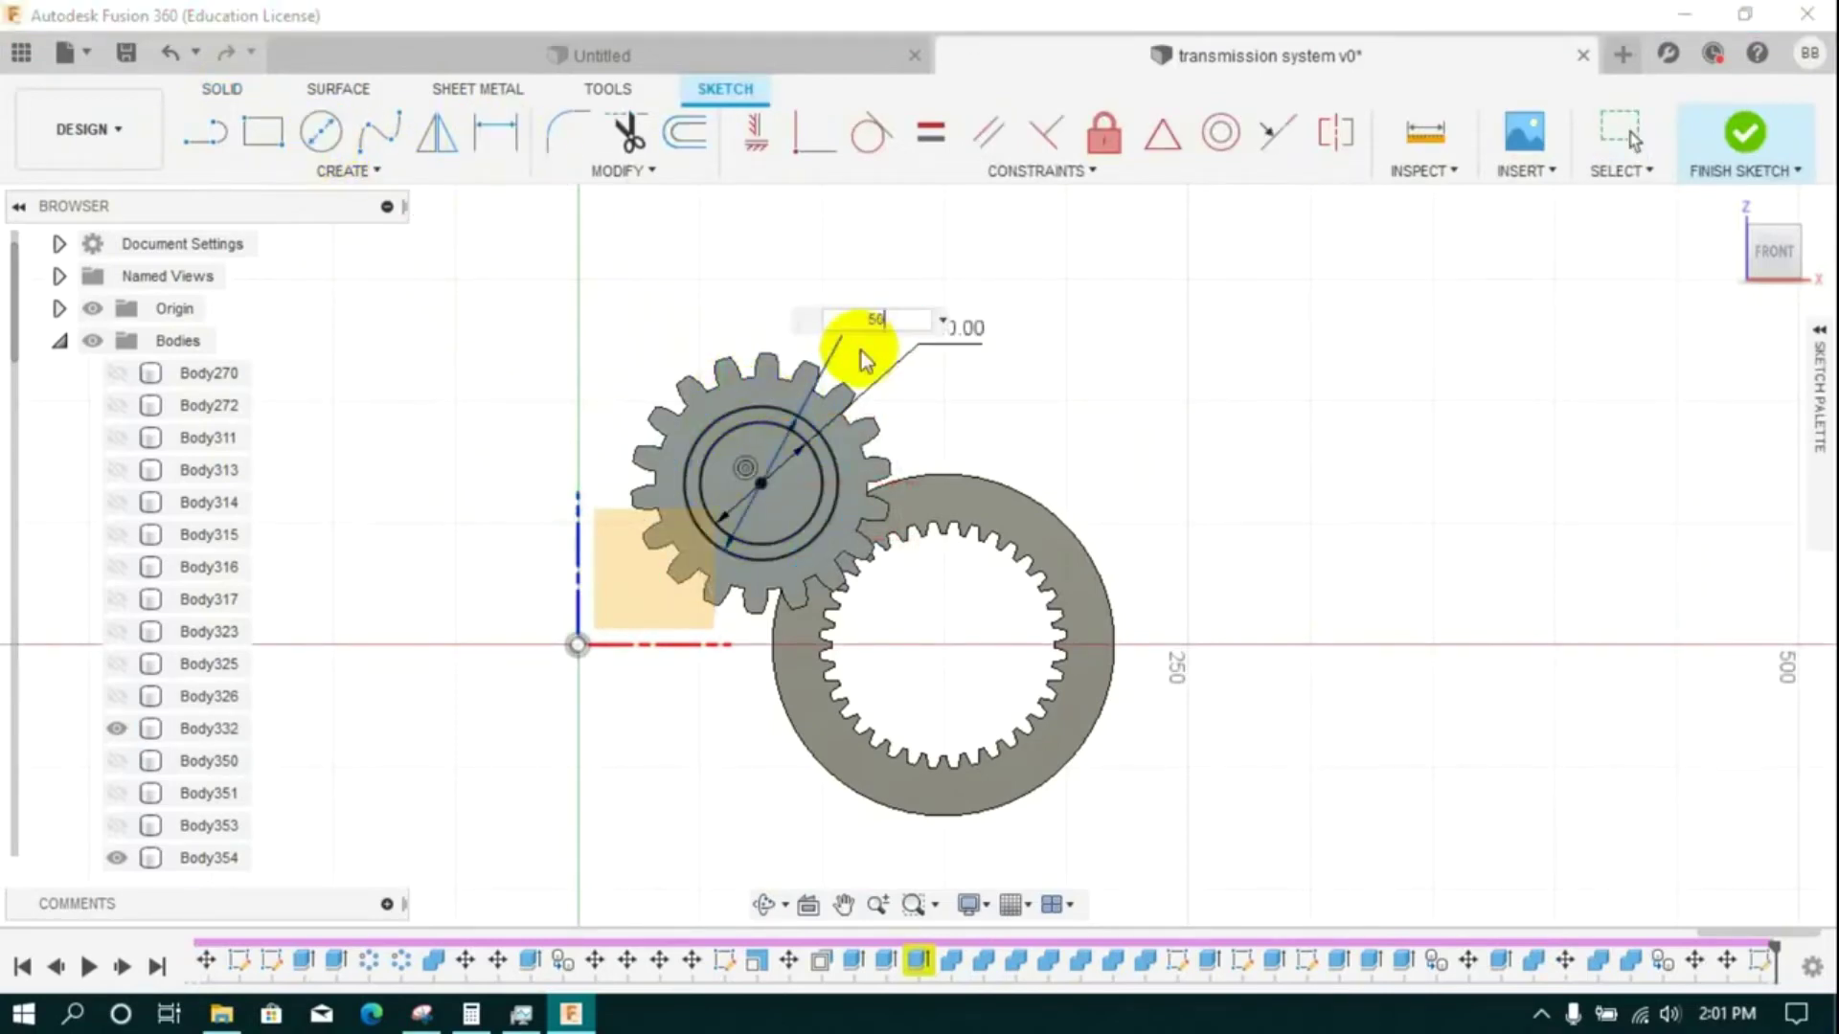
left_click(1773, 249)
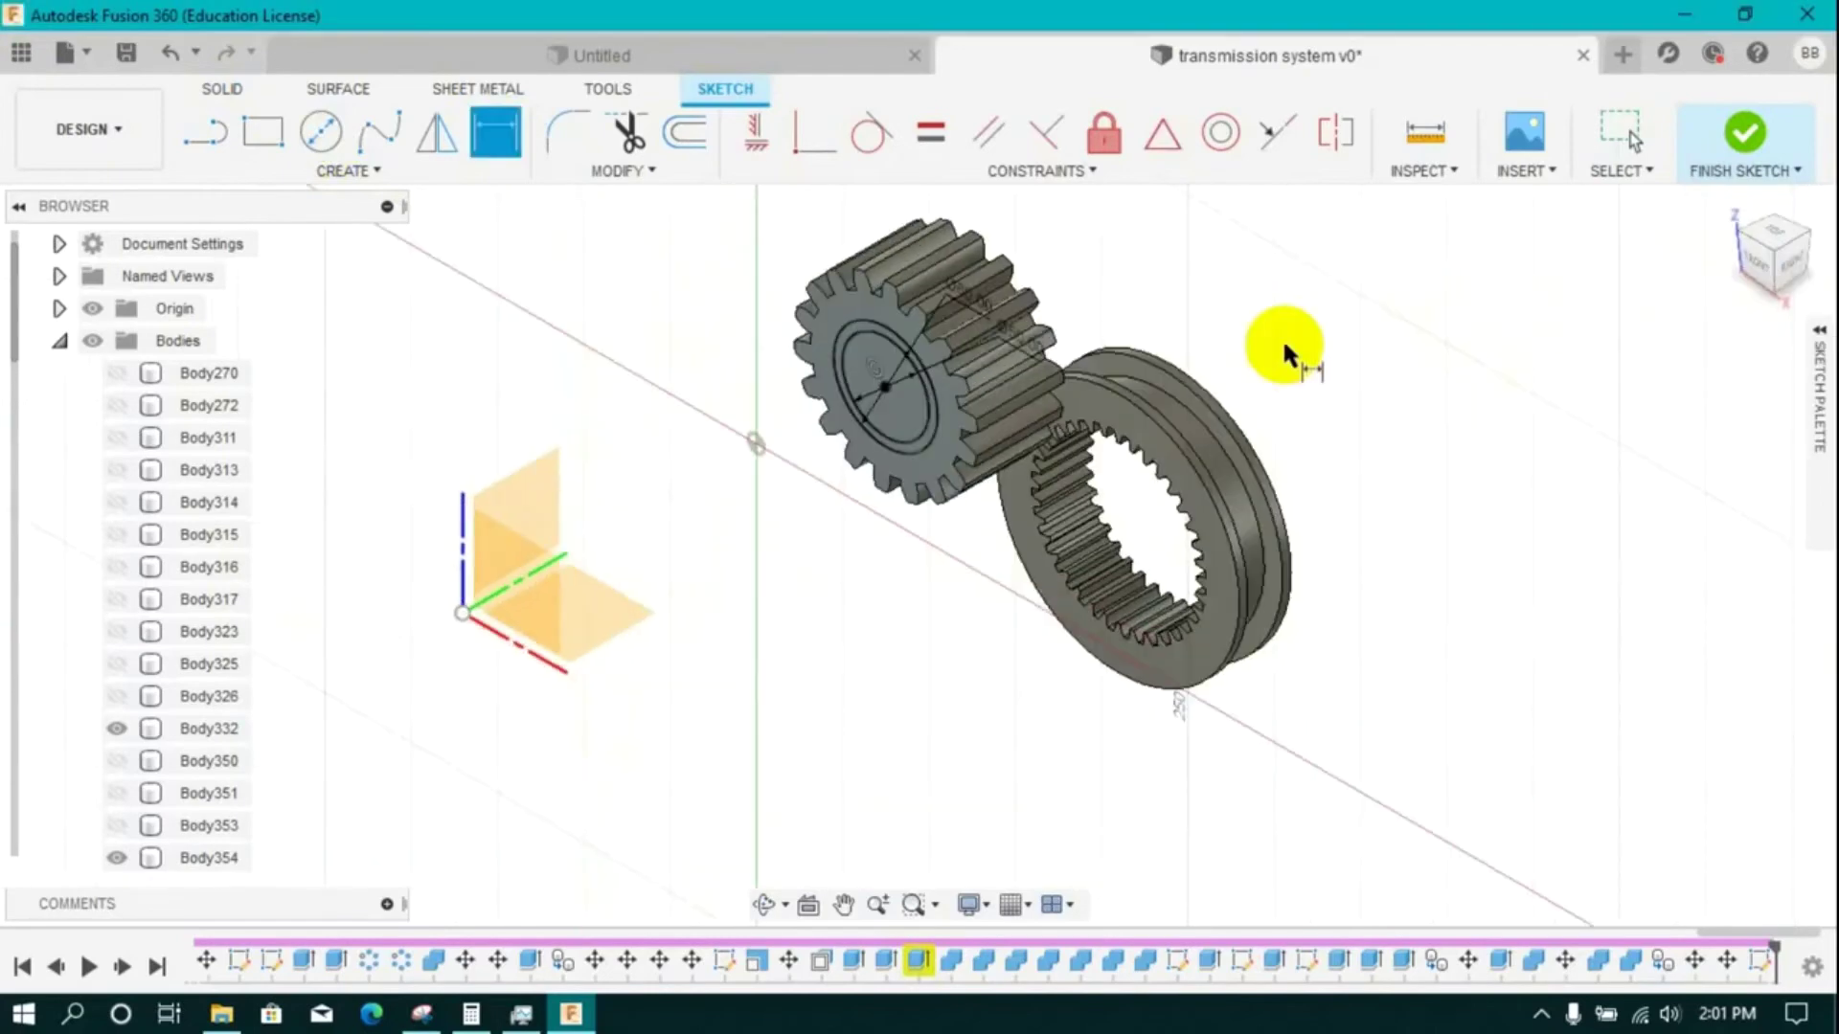
scroll(43, 709, "down", 10)
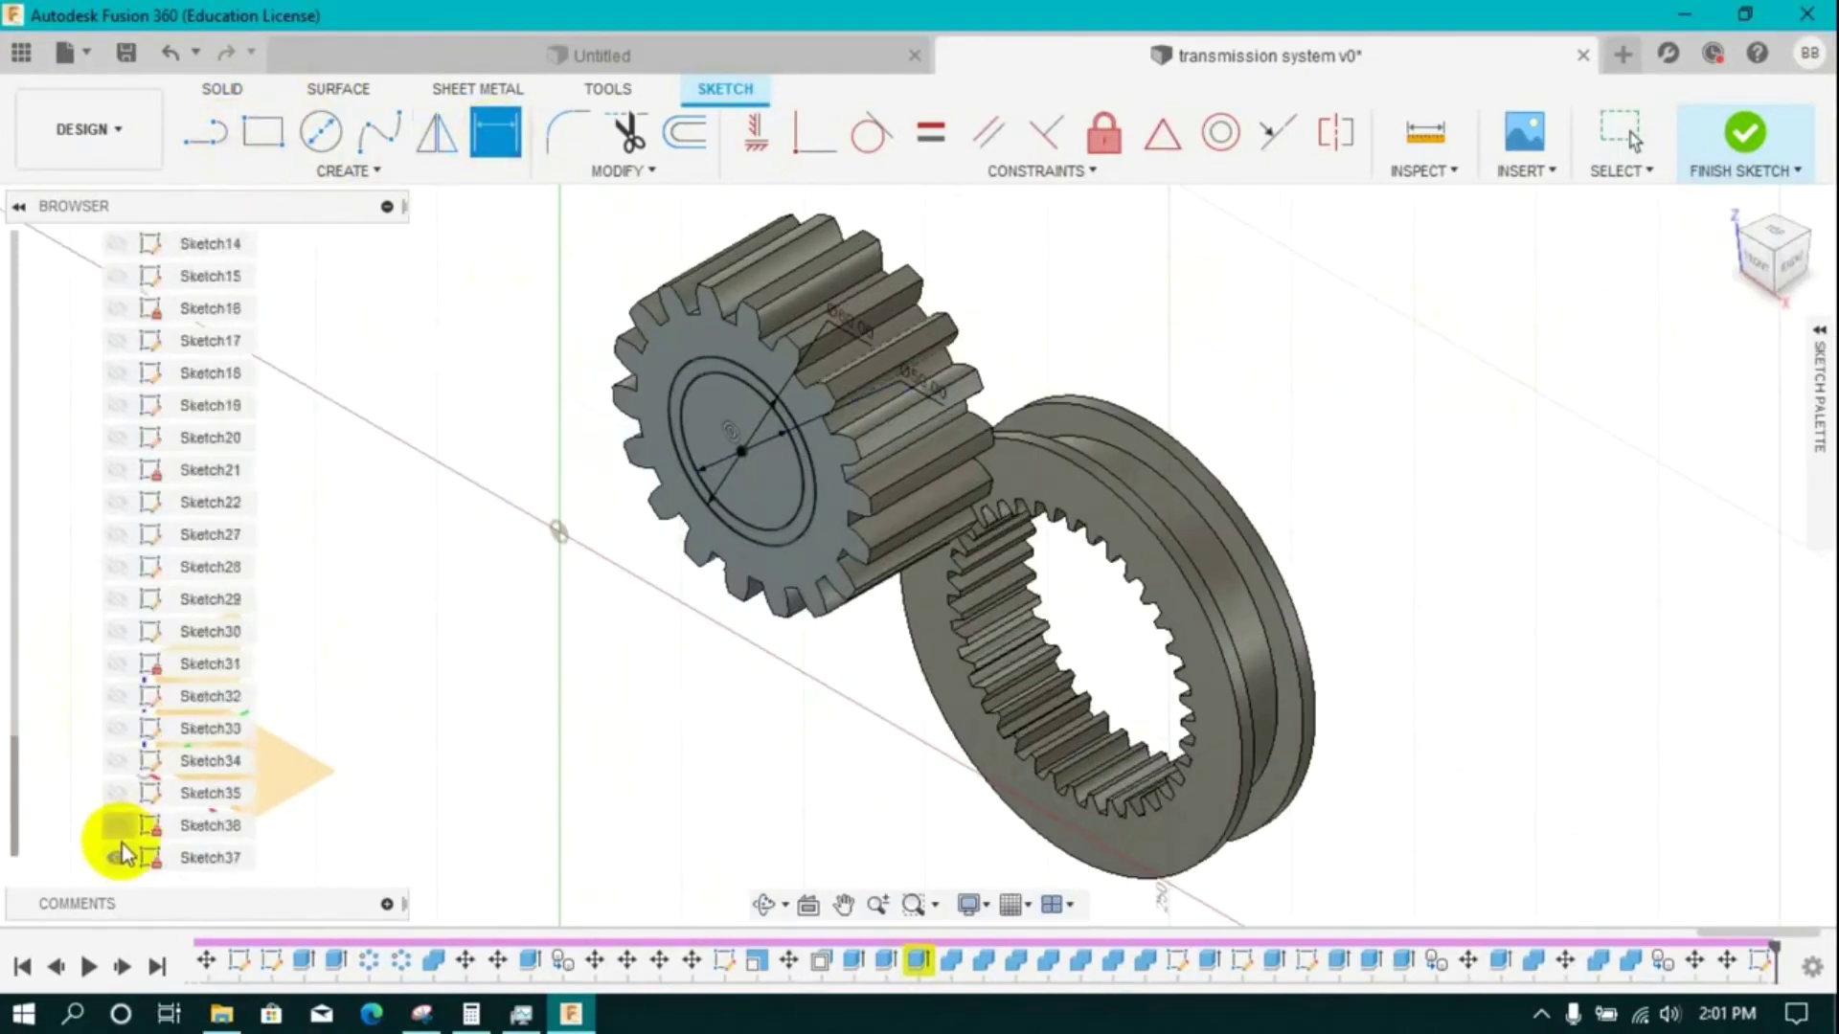
left_click(1741, 153)
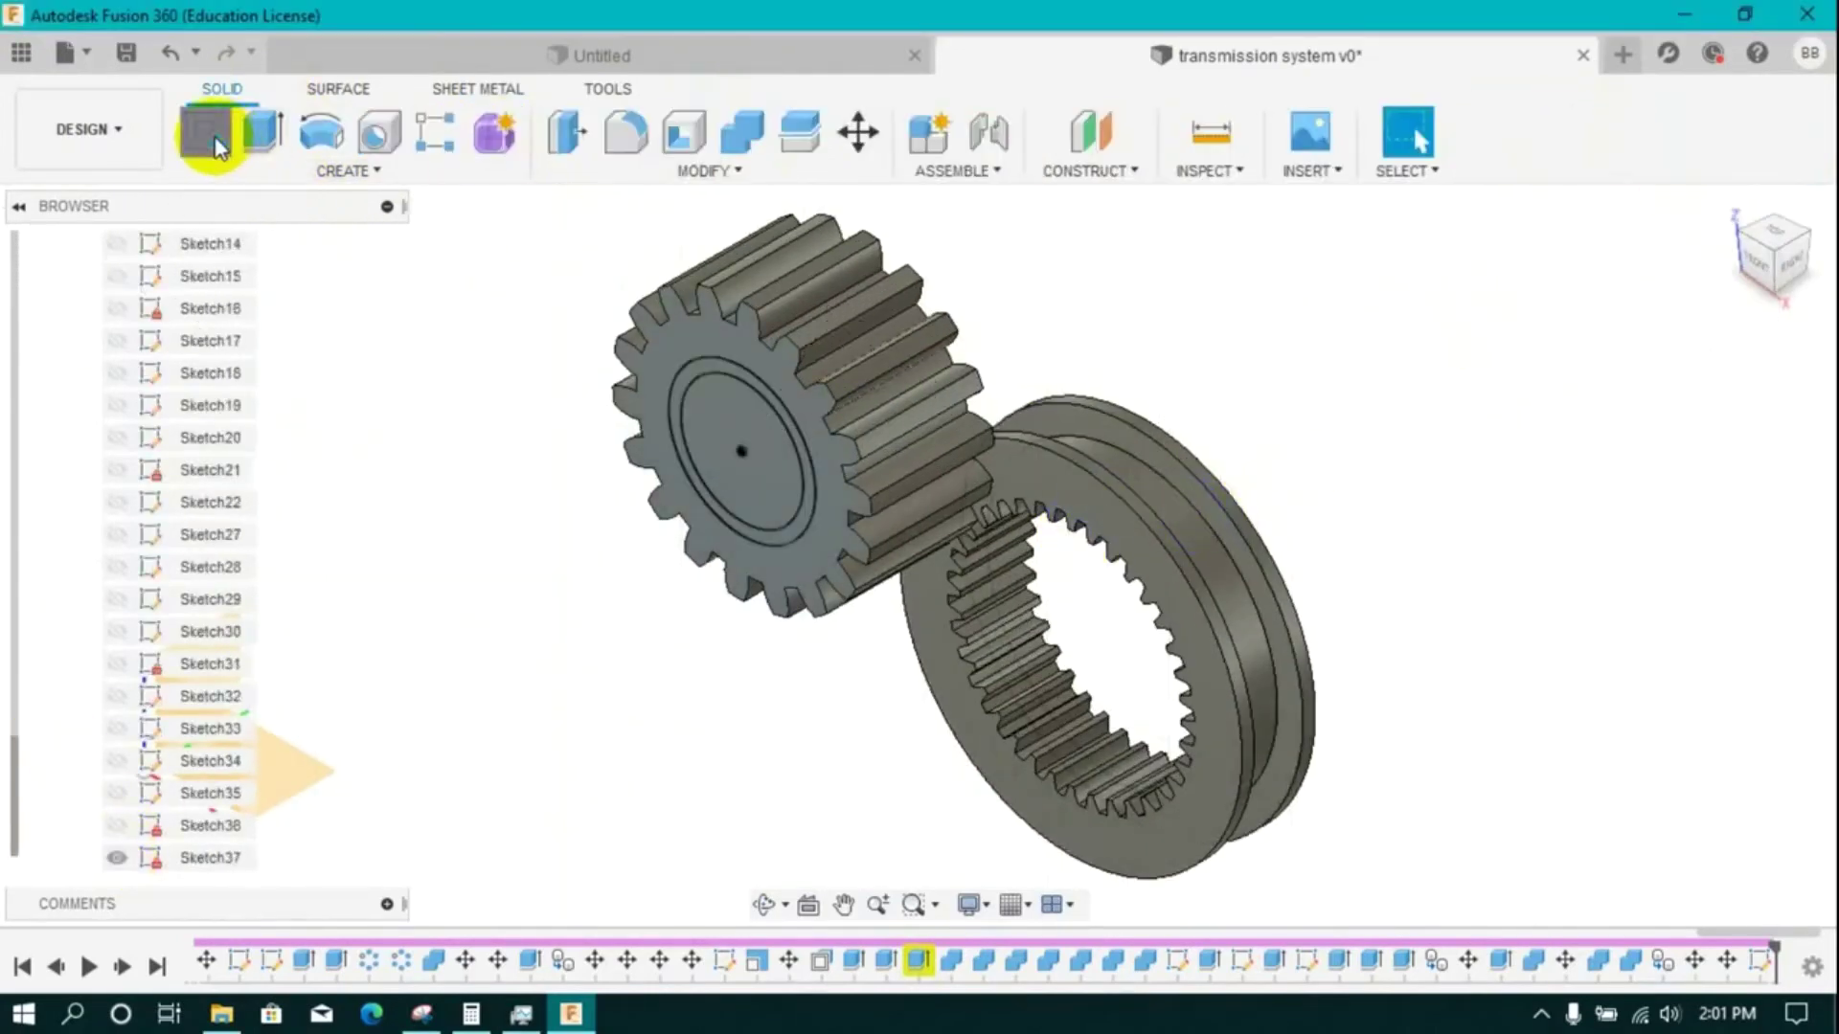
- Start a sketch on the grooved collar's back face and draw a horizontal line across the collar through its centre
left_click(1805, 236)
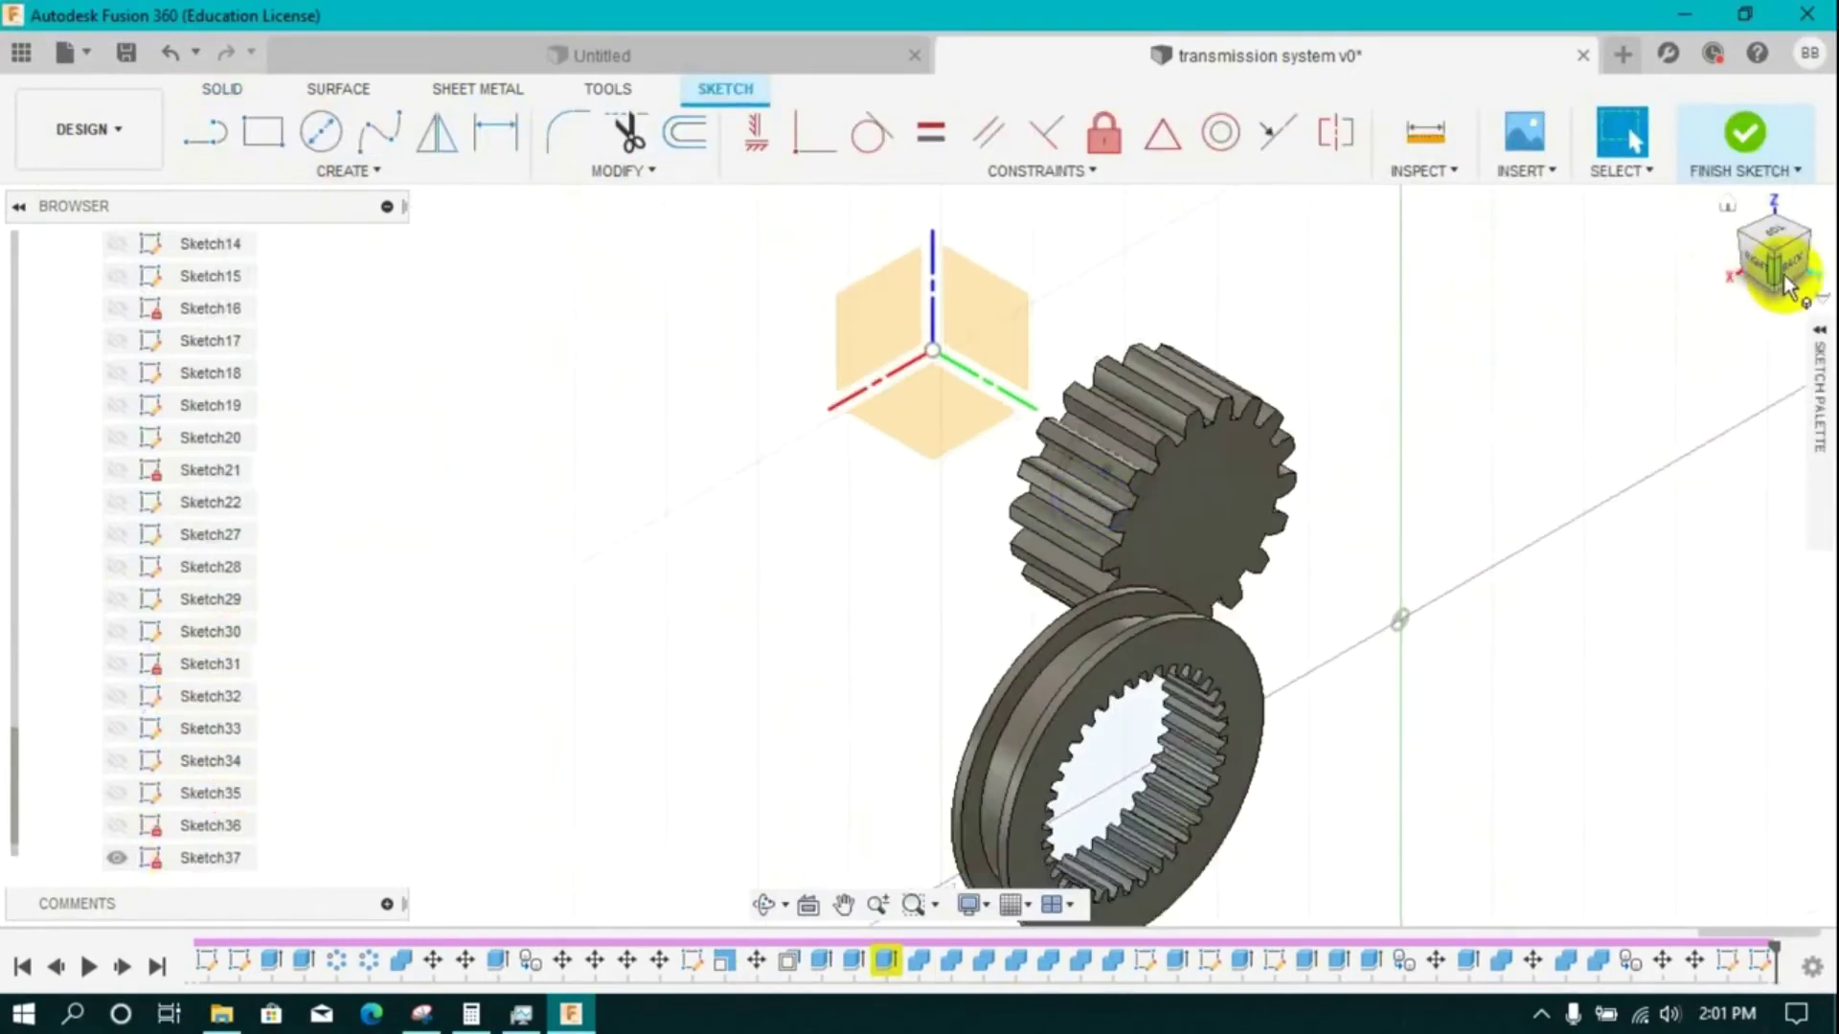
left_click(1785, 272)
left_click(206, 134)
left_click(672, 629)
left_click(1216, 628)
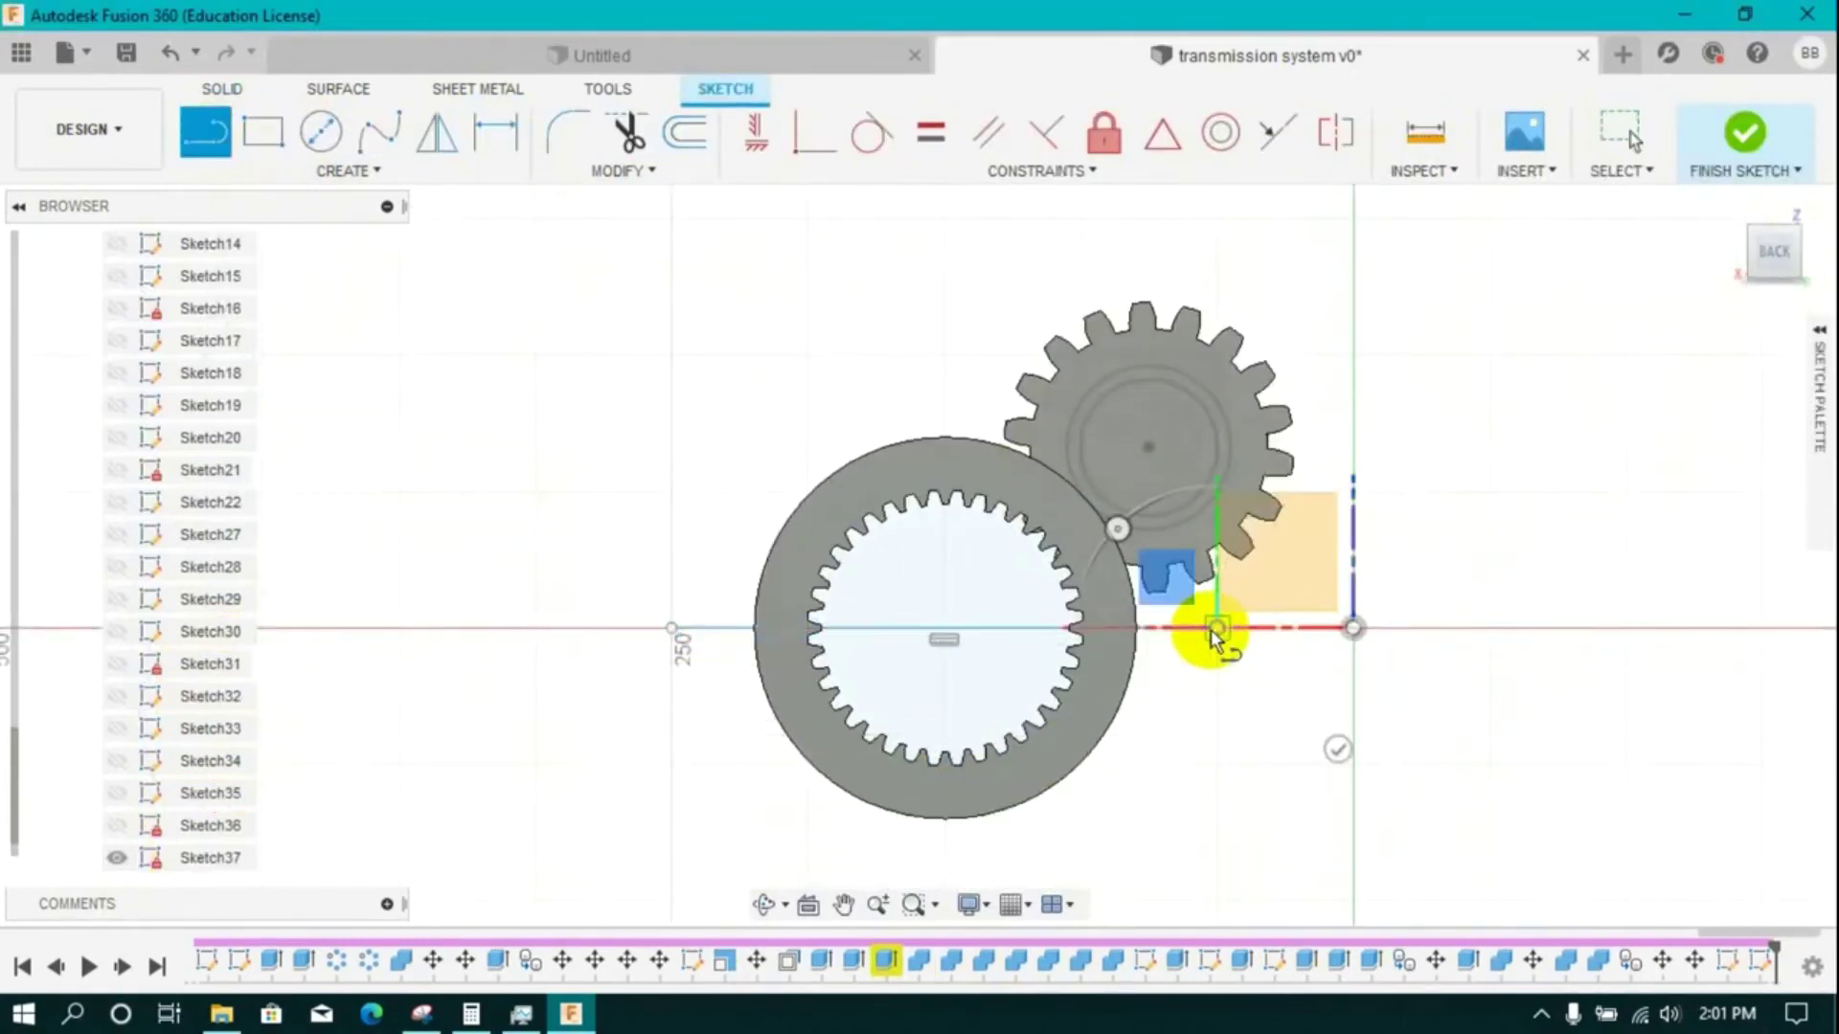
- Draw two concentric circles around the small gear's centre in the collar-face sketch
left_click(321, 139)
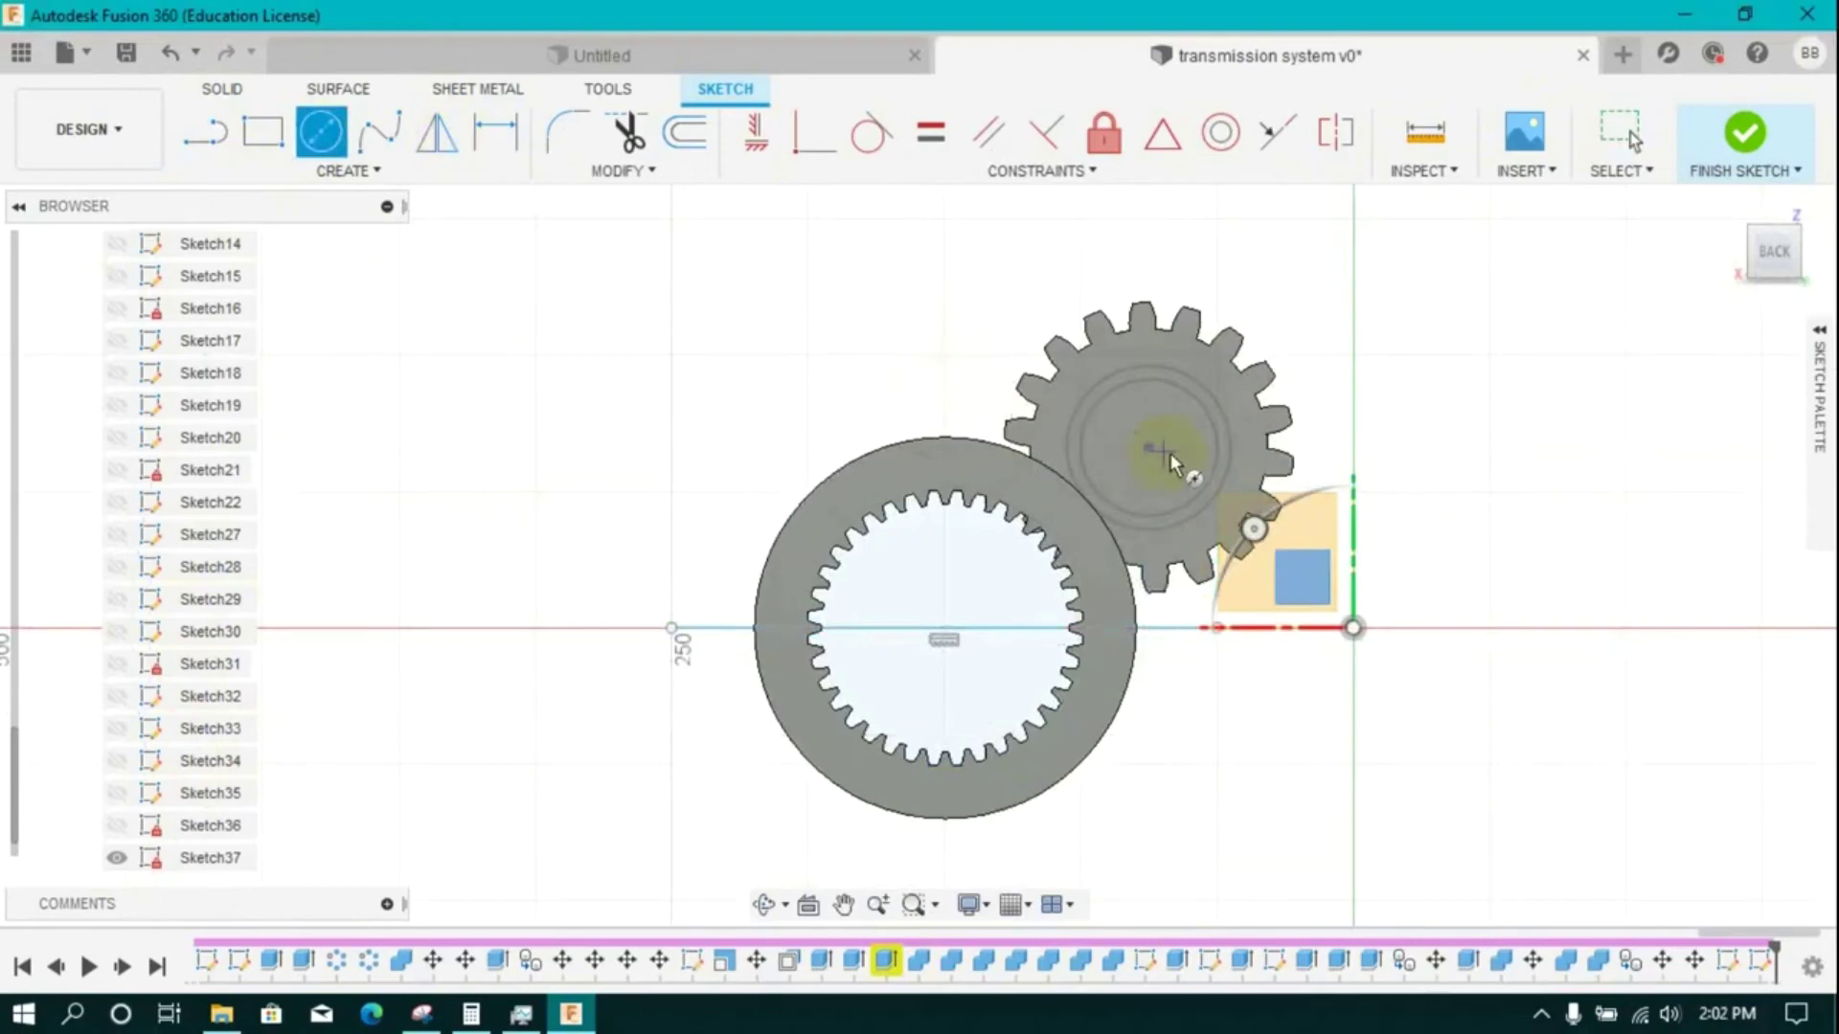
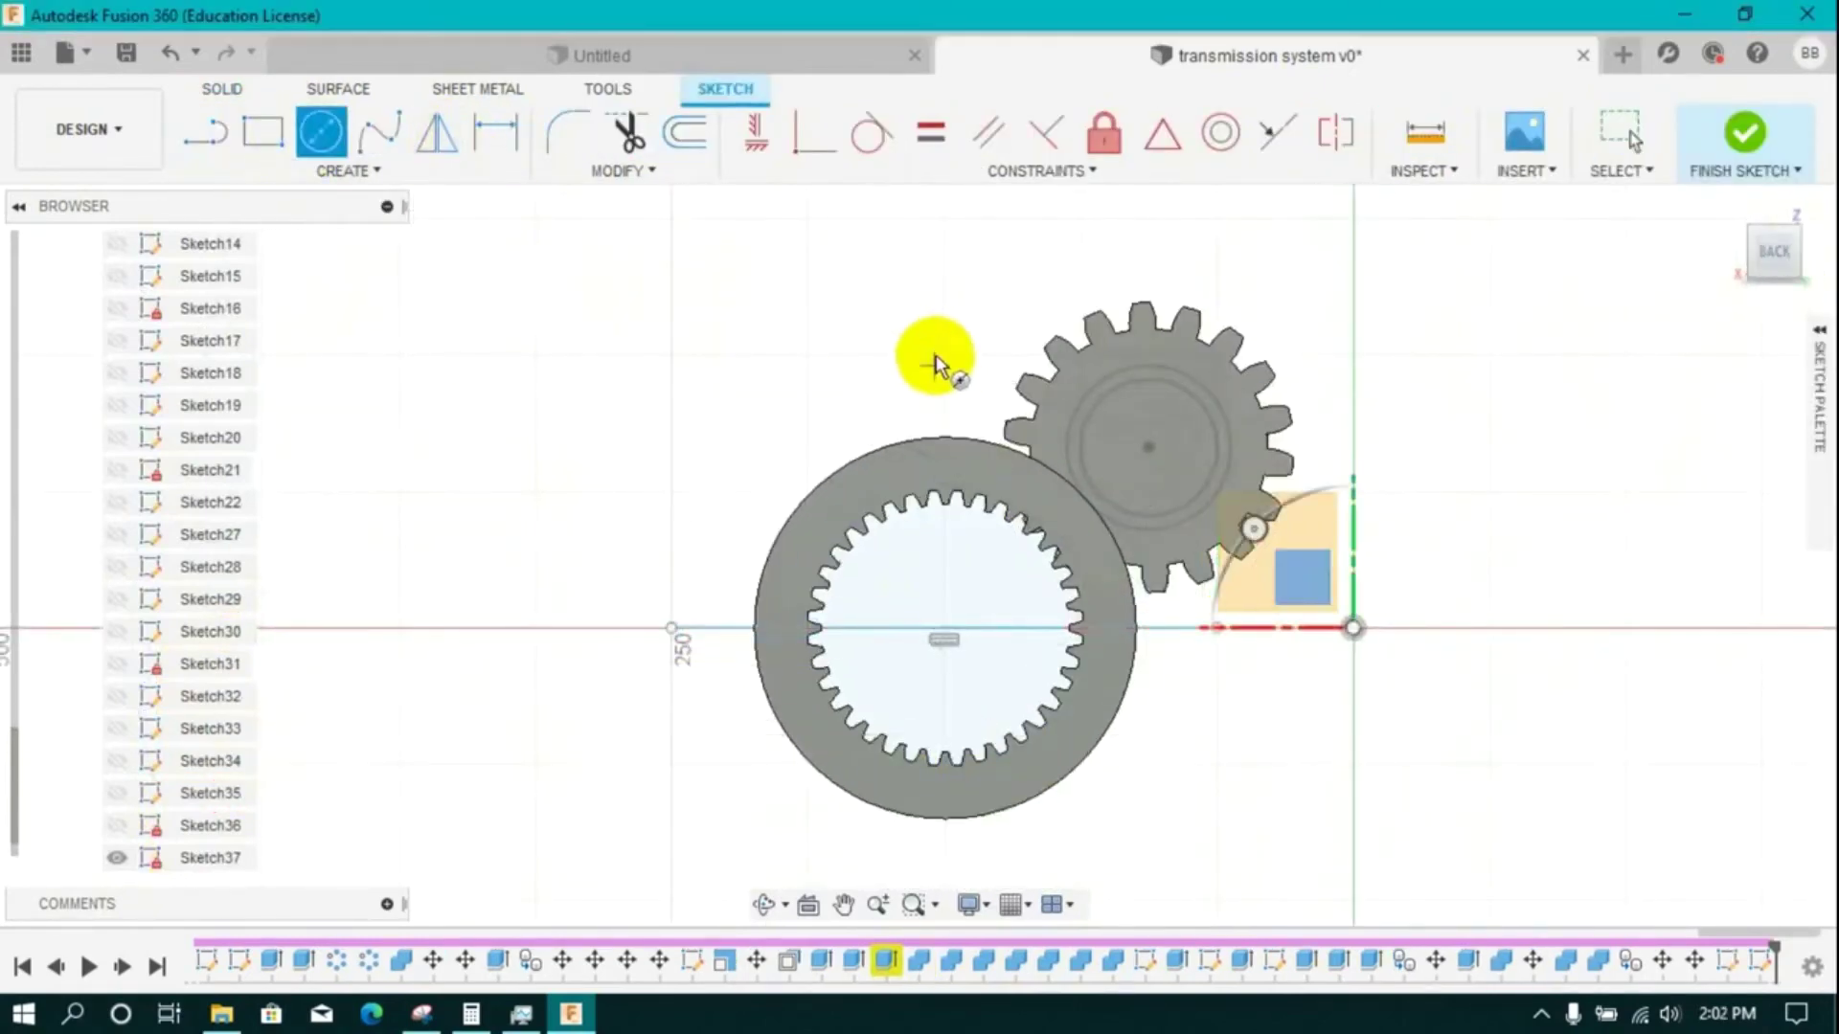
left_click(1149, 446)
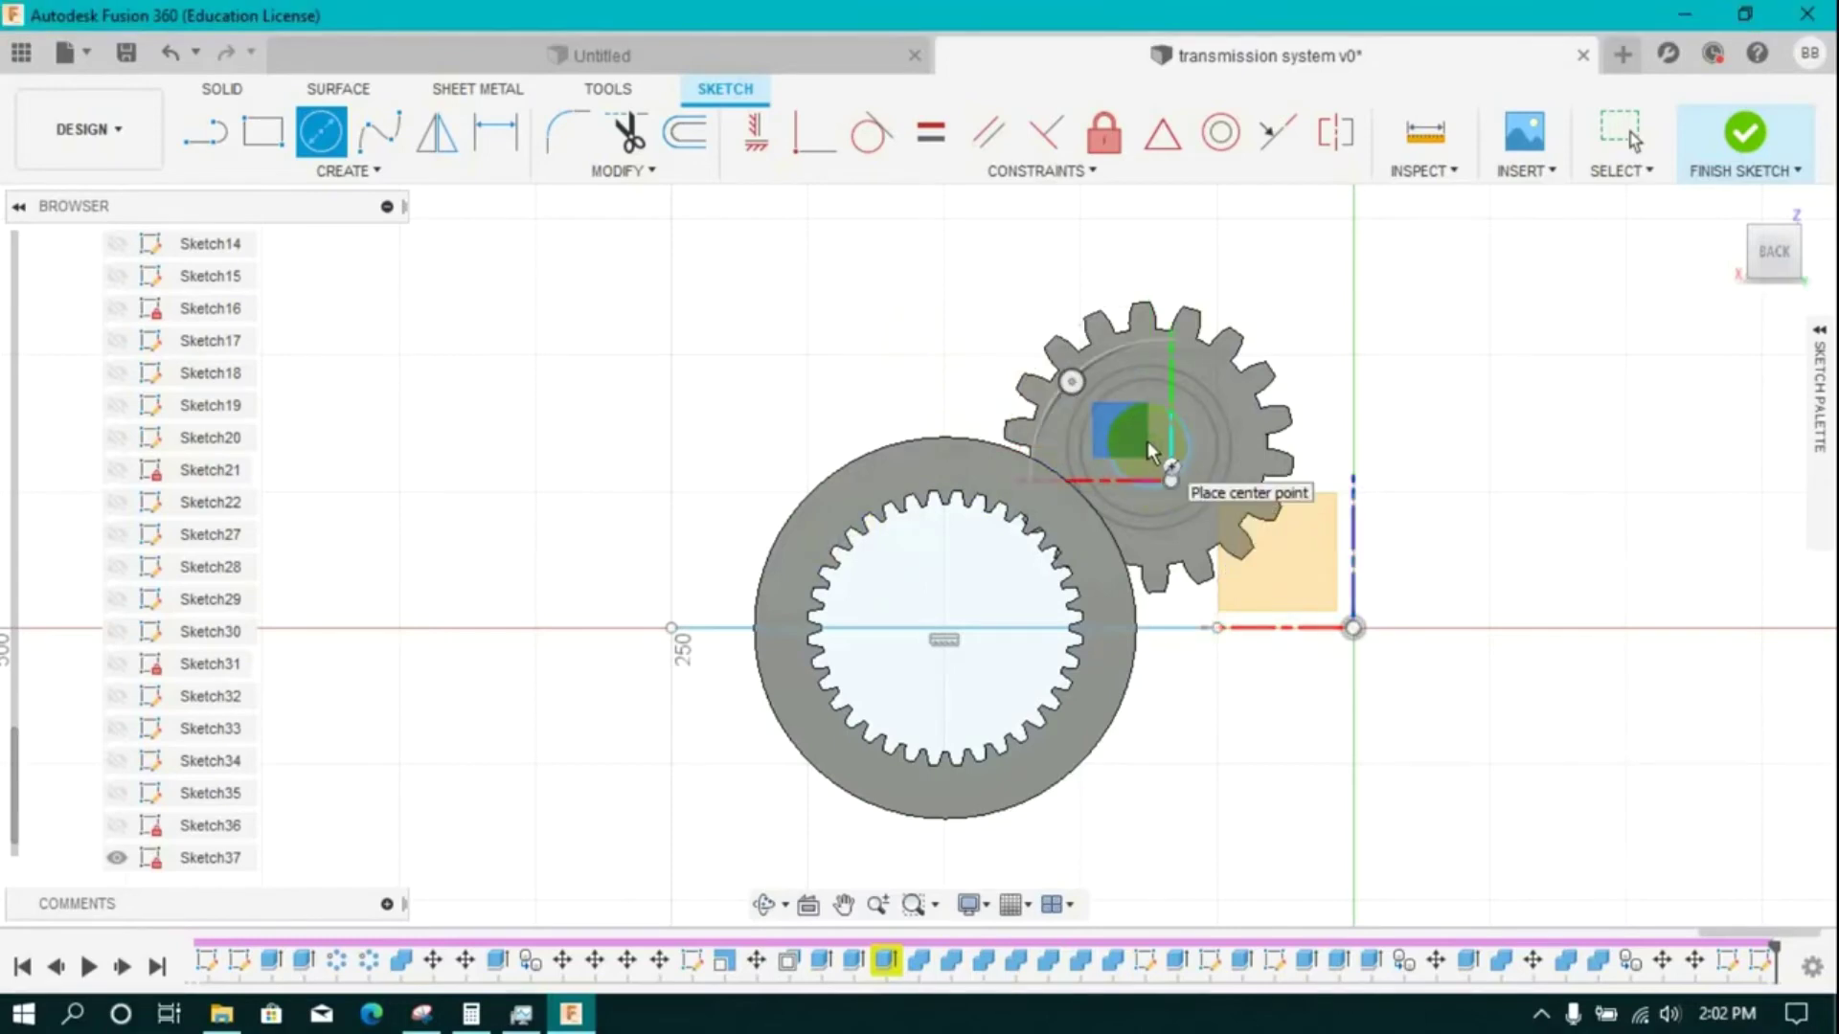
left_click(1195, 473)
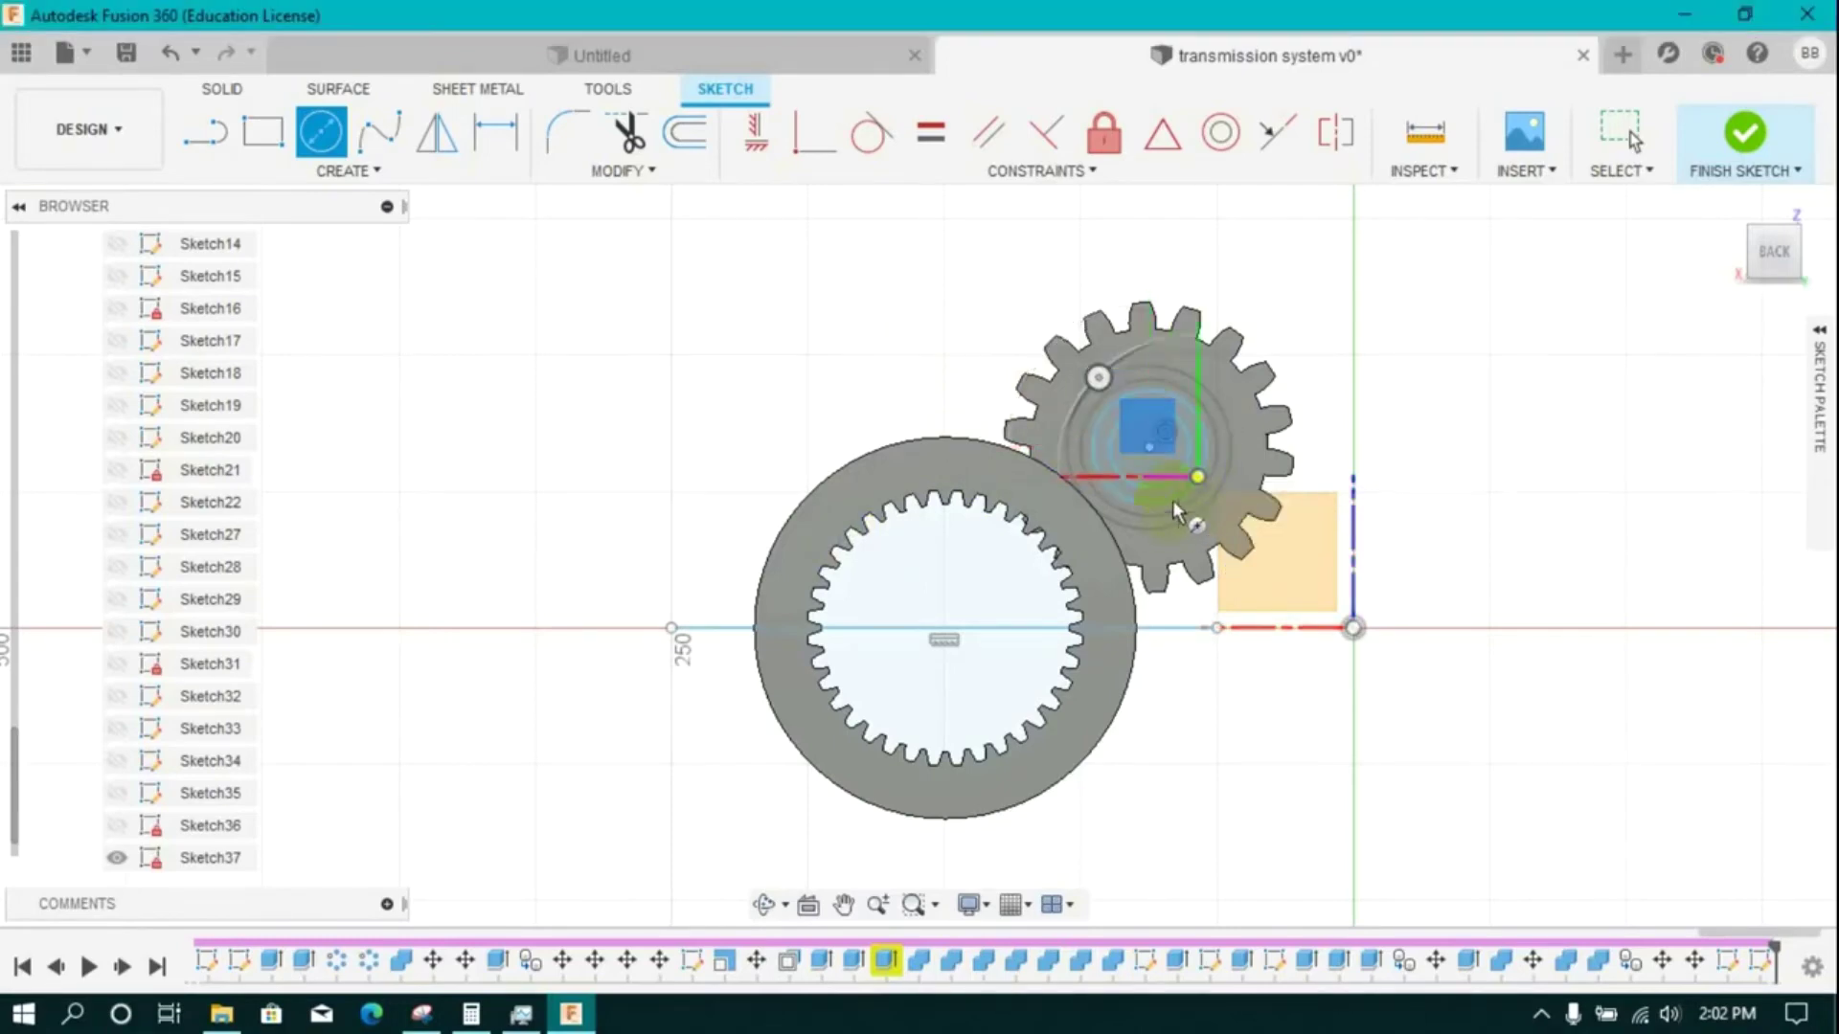
scroll(1172, 479, "up", 2)
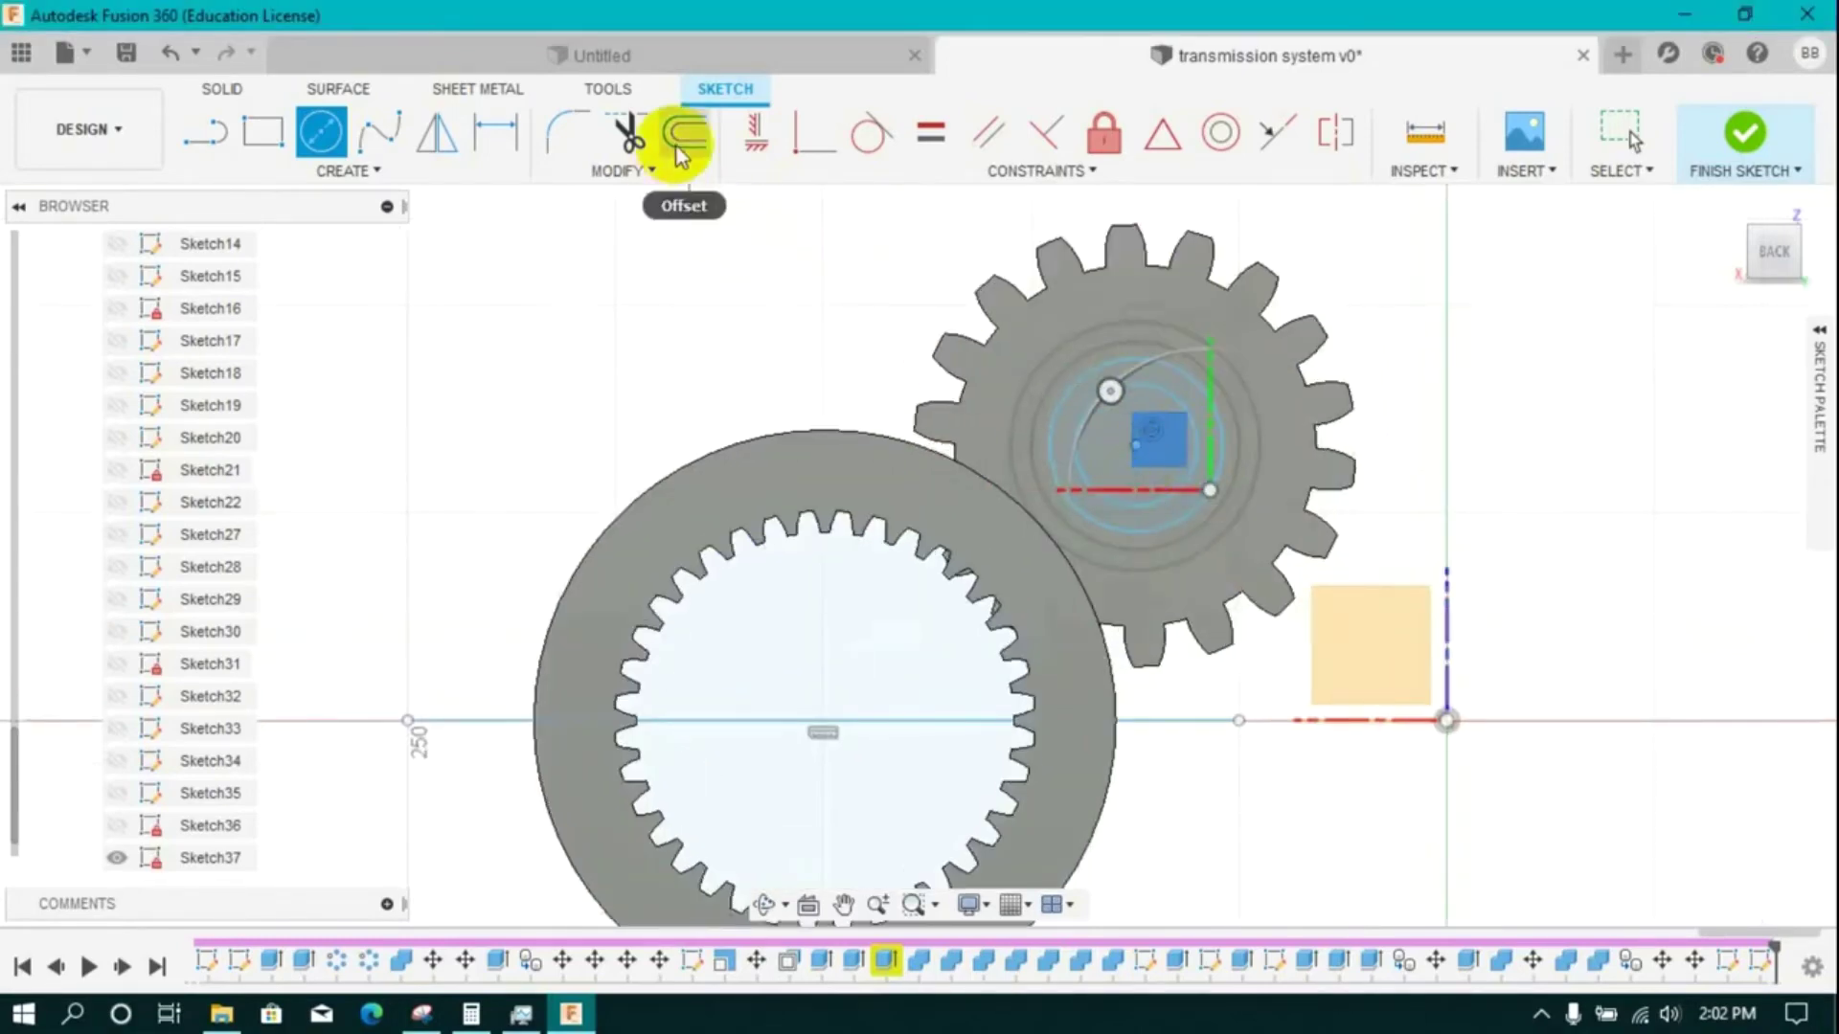
- Set the two concentric circles' diameters to 30 mm and 45 mm and finish the sketch
left_click(498, 153)
left_click(1184, 410)
left_click(1395, 427)
type("30")
key("Return")
left_click(1177, 394)
left_click(440, 134)
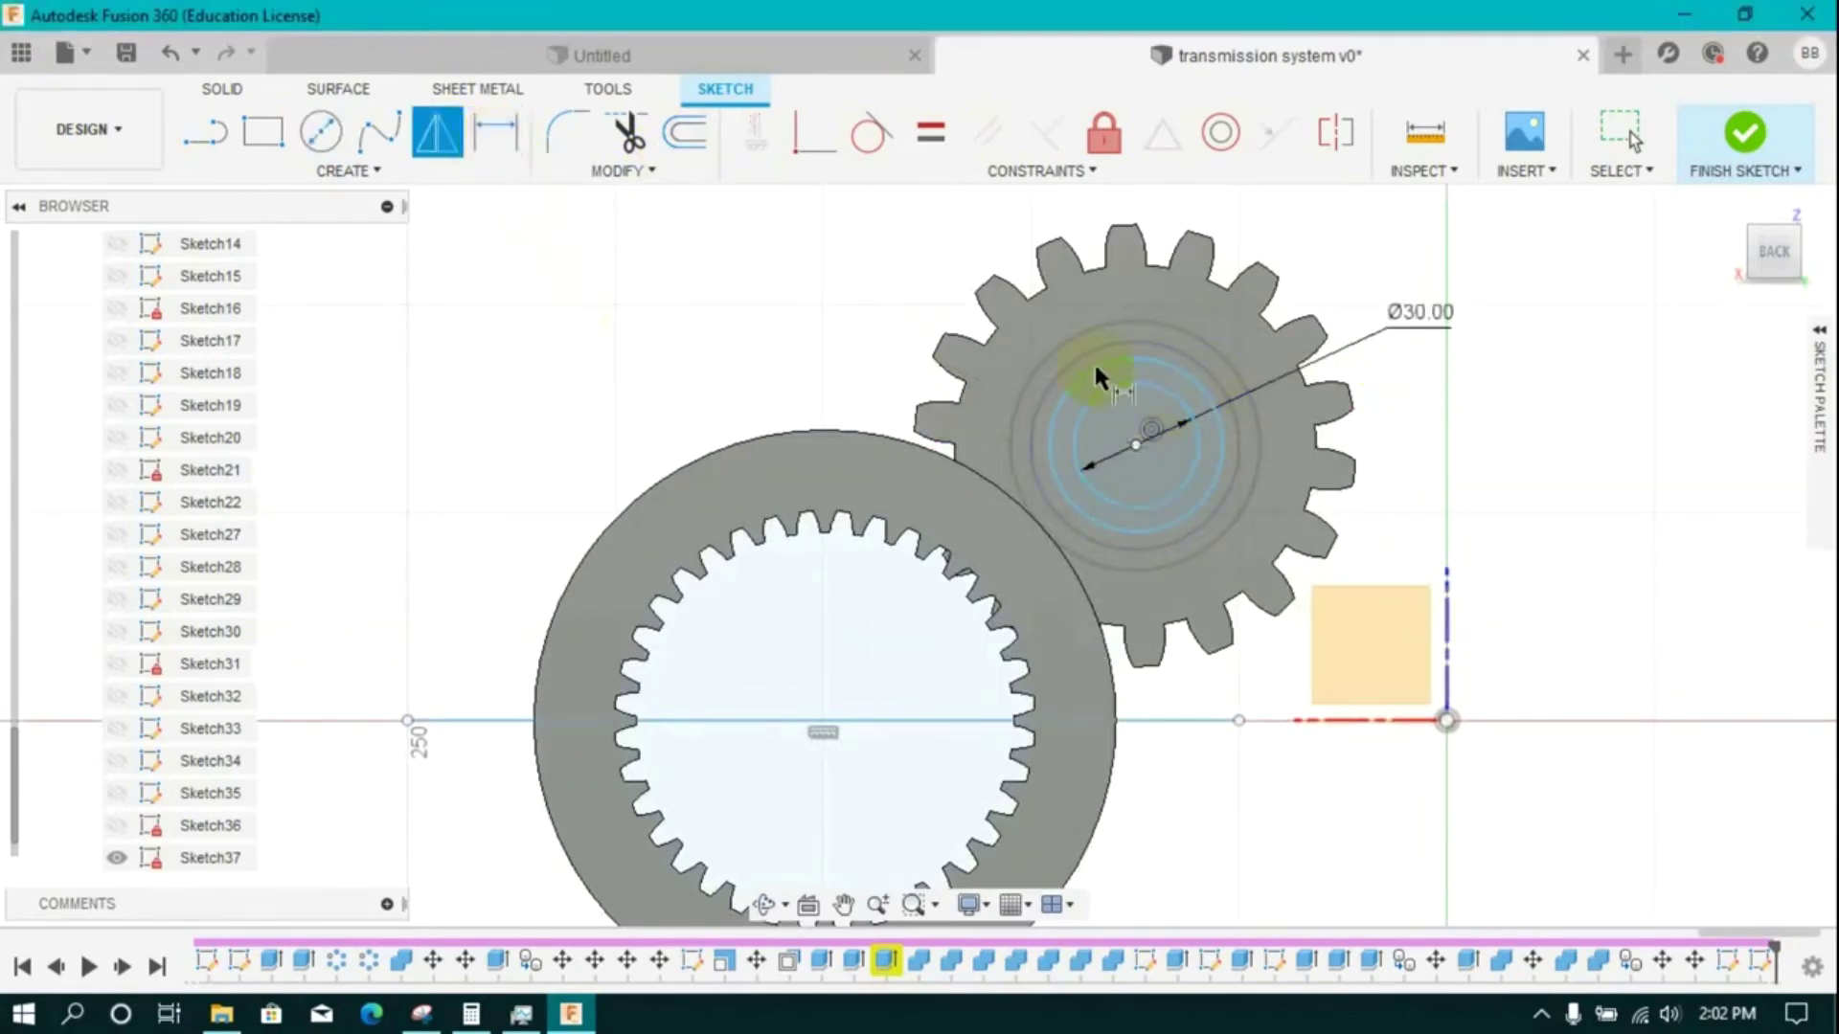
left_click(1359, 224)
type("45")
key("Return")
left_click(1184, 414)
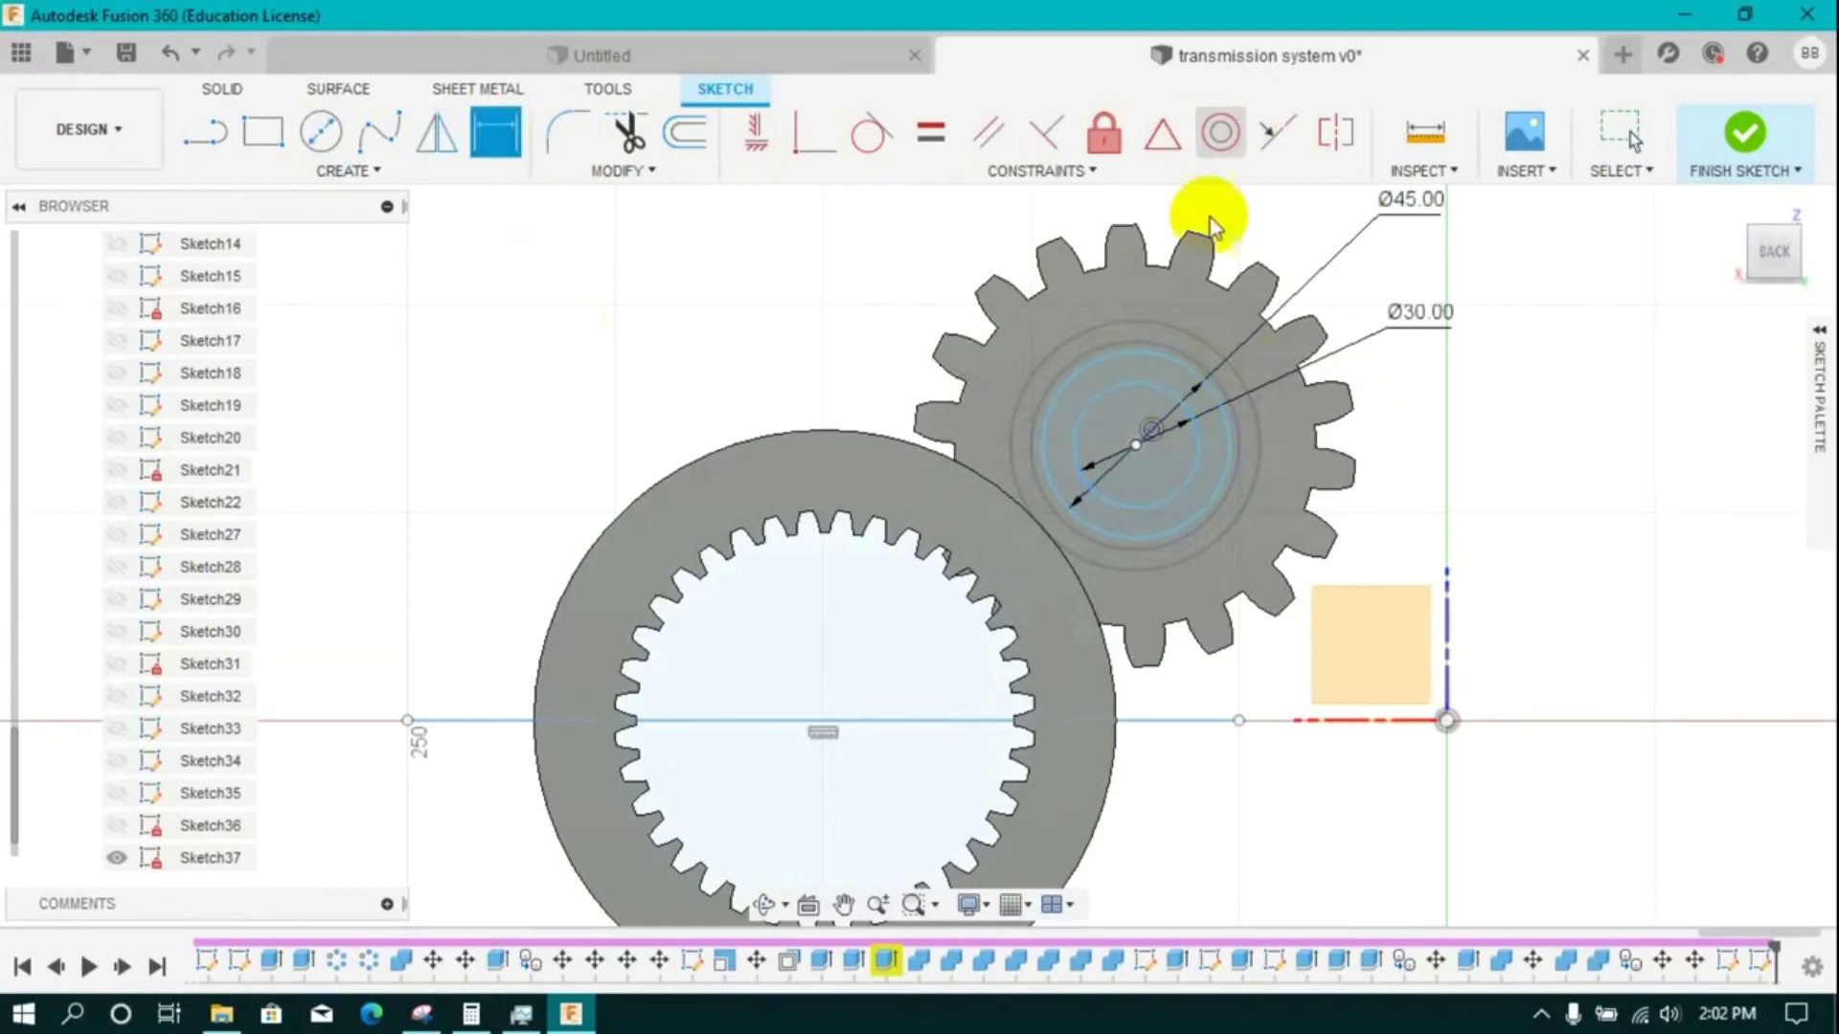
left_click(1540, 287)
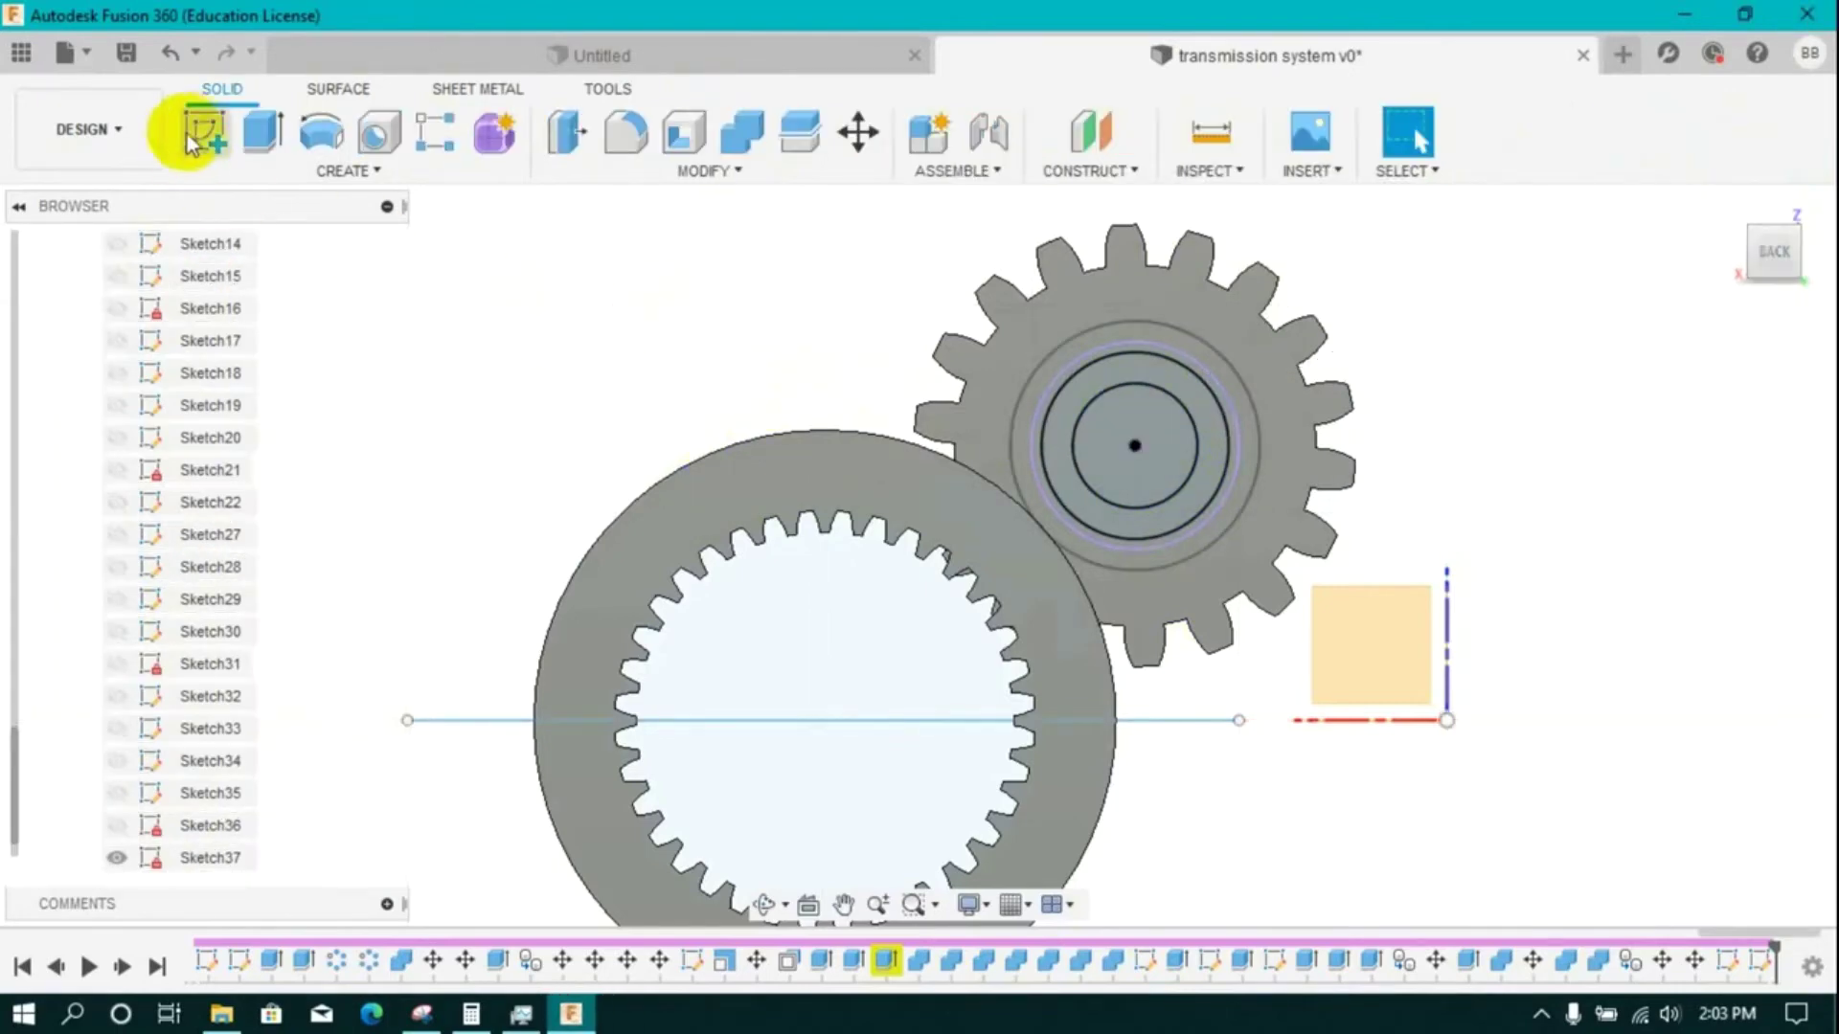
left_click(1750, 231)
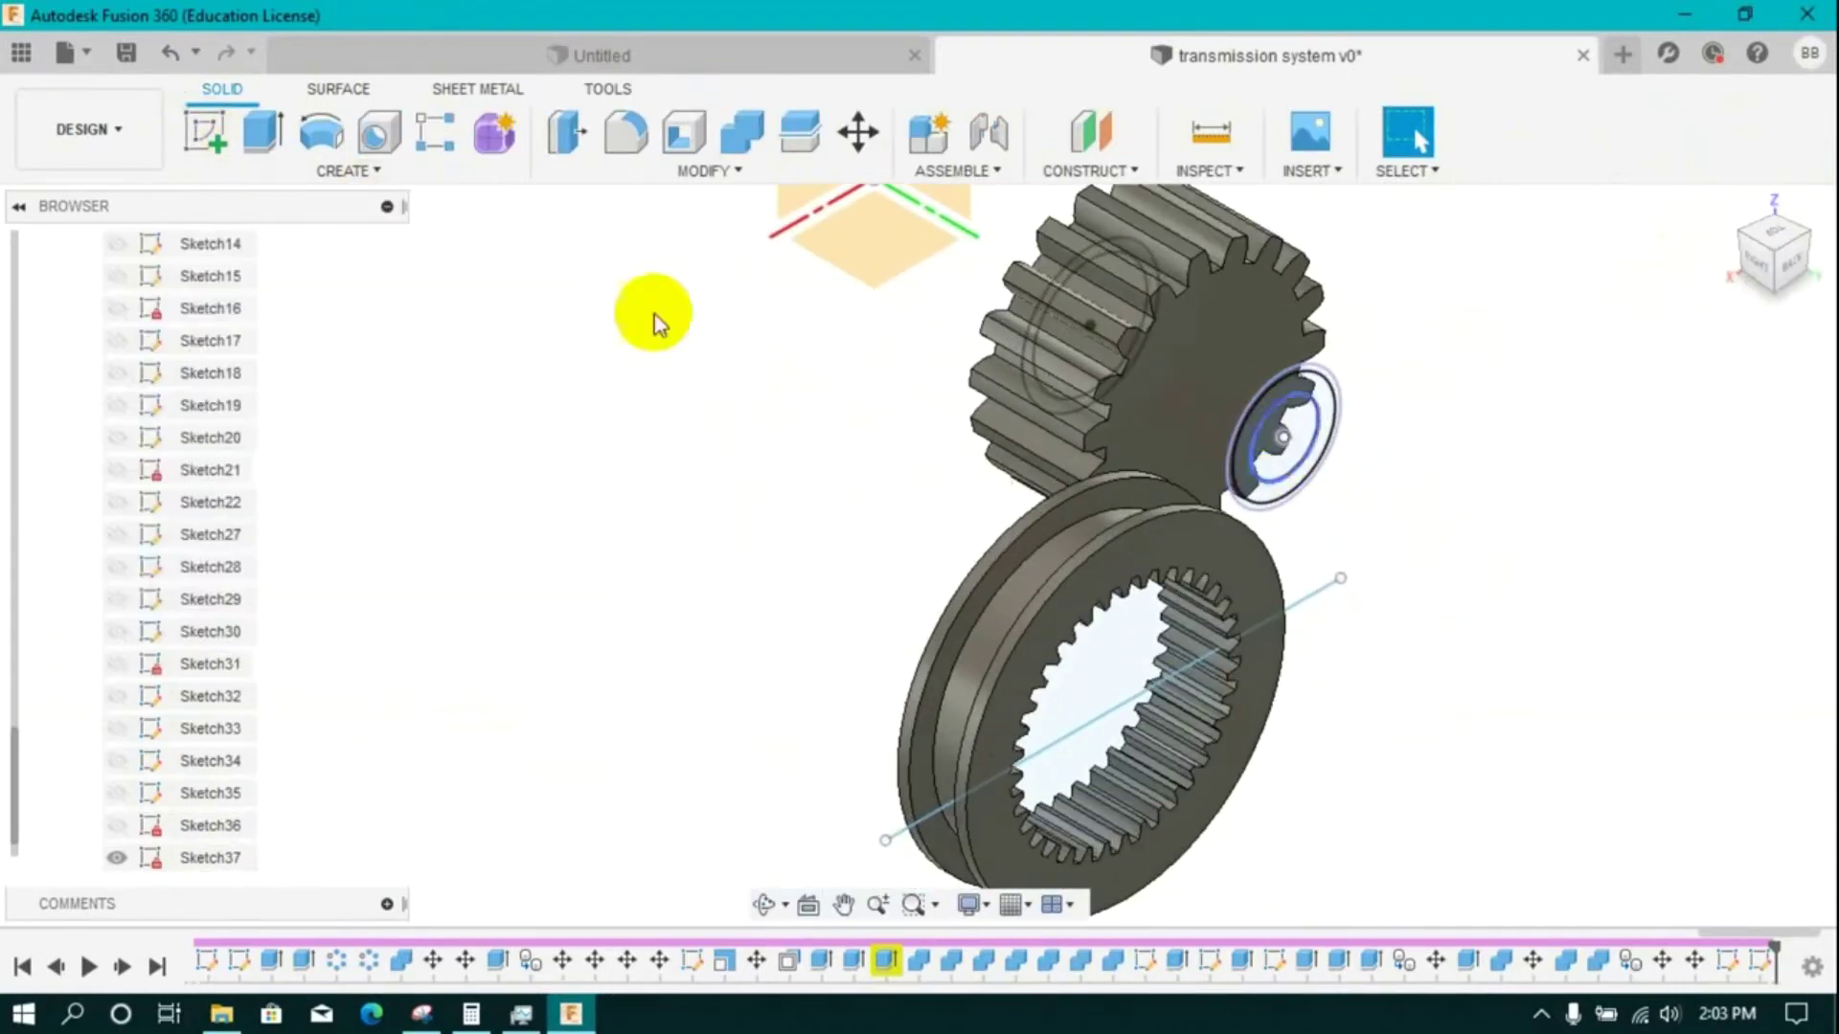
left_click(265, 146)
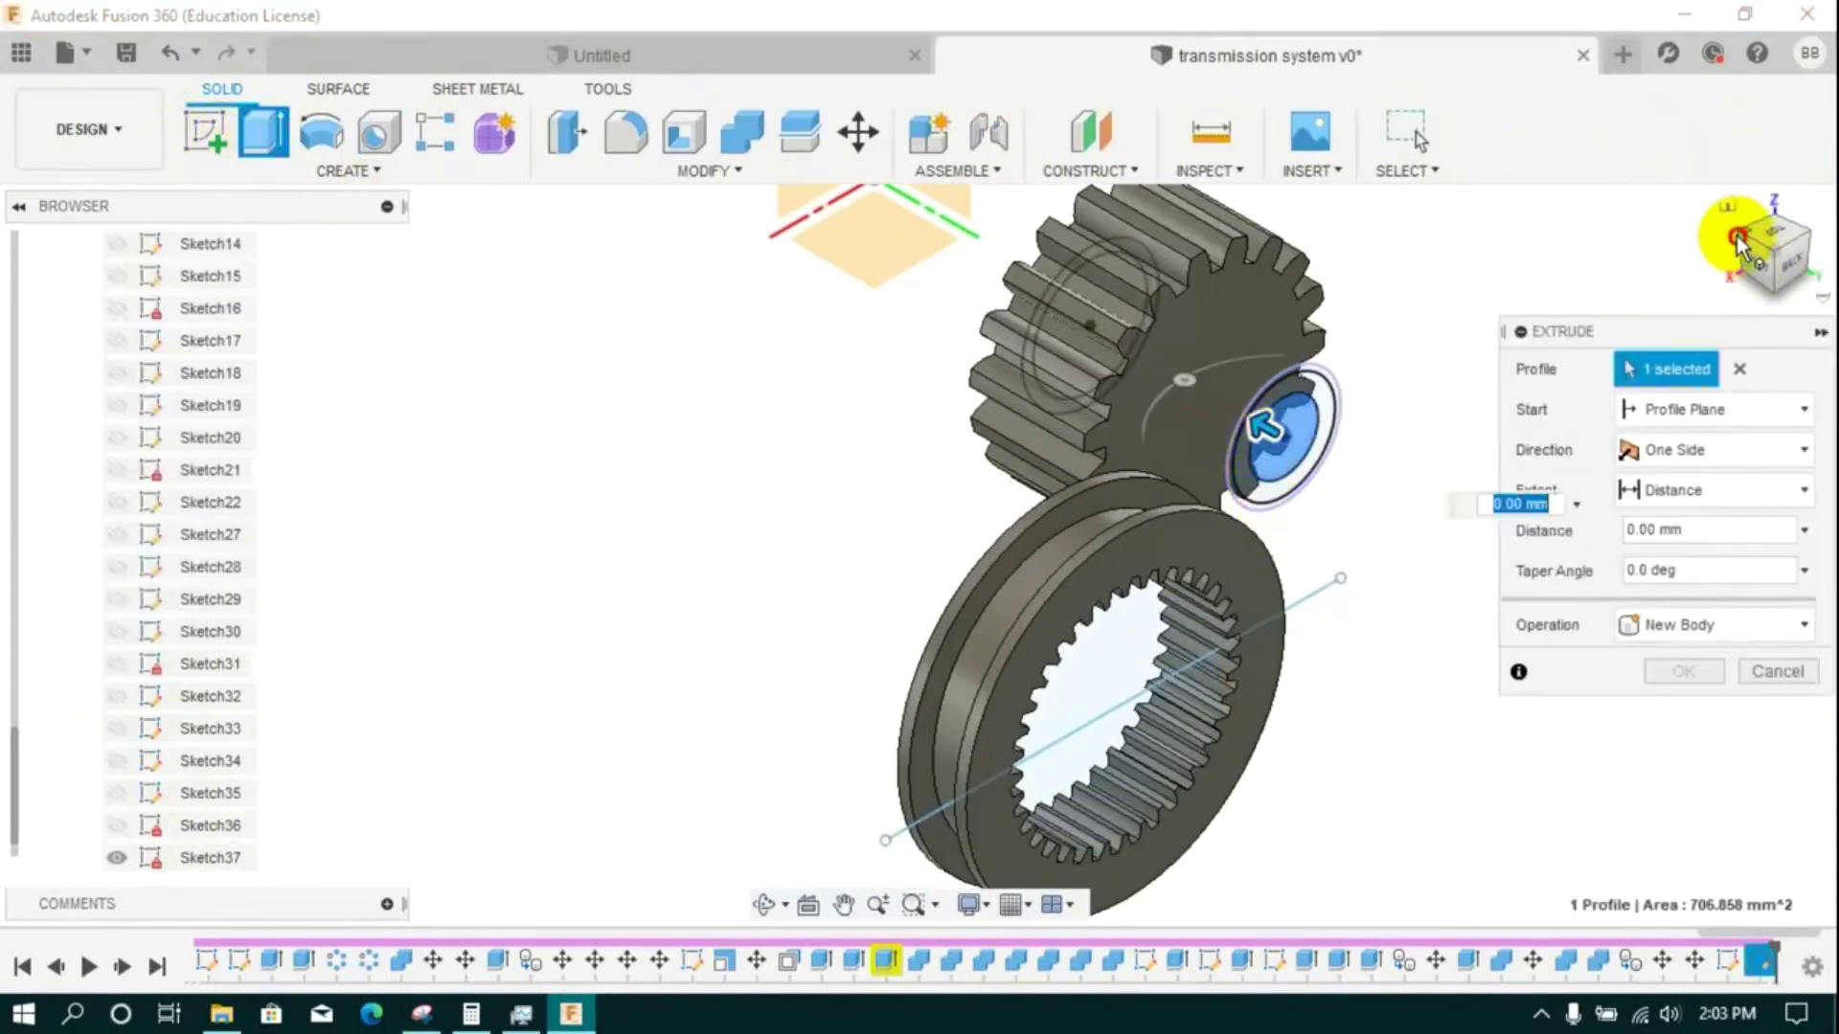
left_click(1738, 235)
left_click(1776, 673)
- Extrude the ring profile on the gear's front face 5 mm outward as a new body
left_click(270, 146)
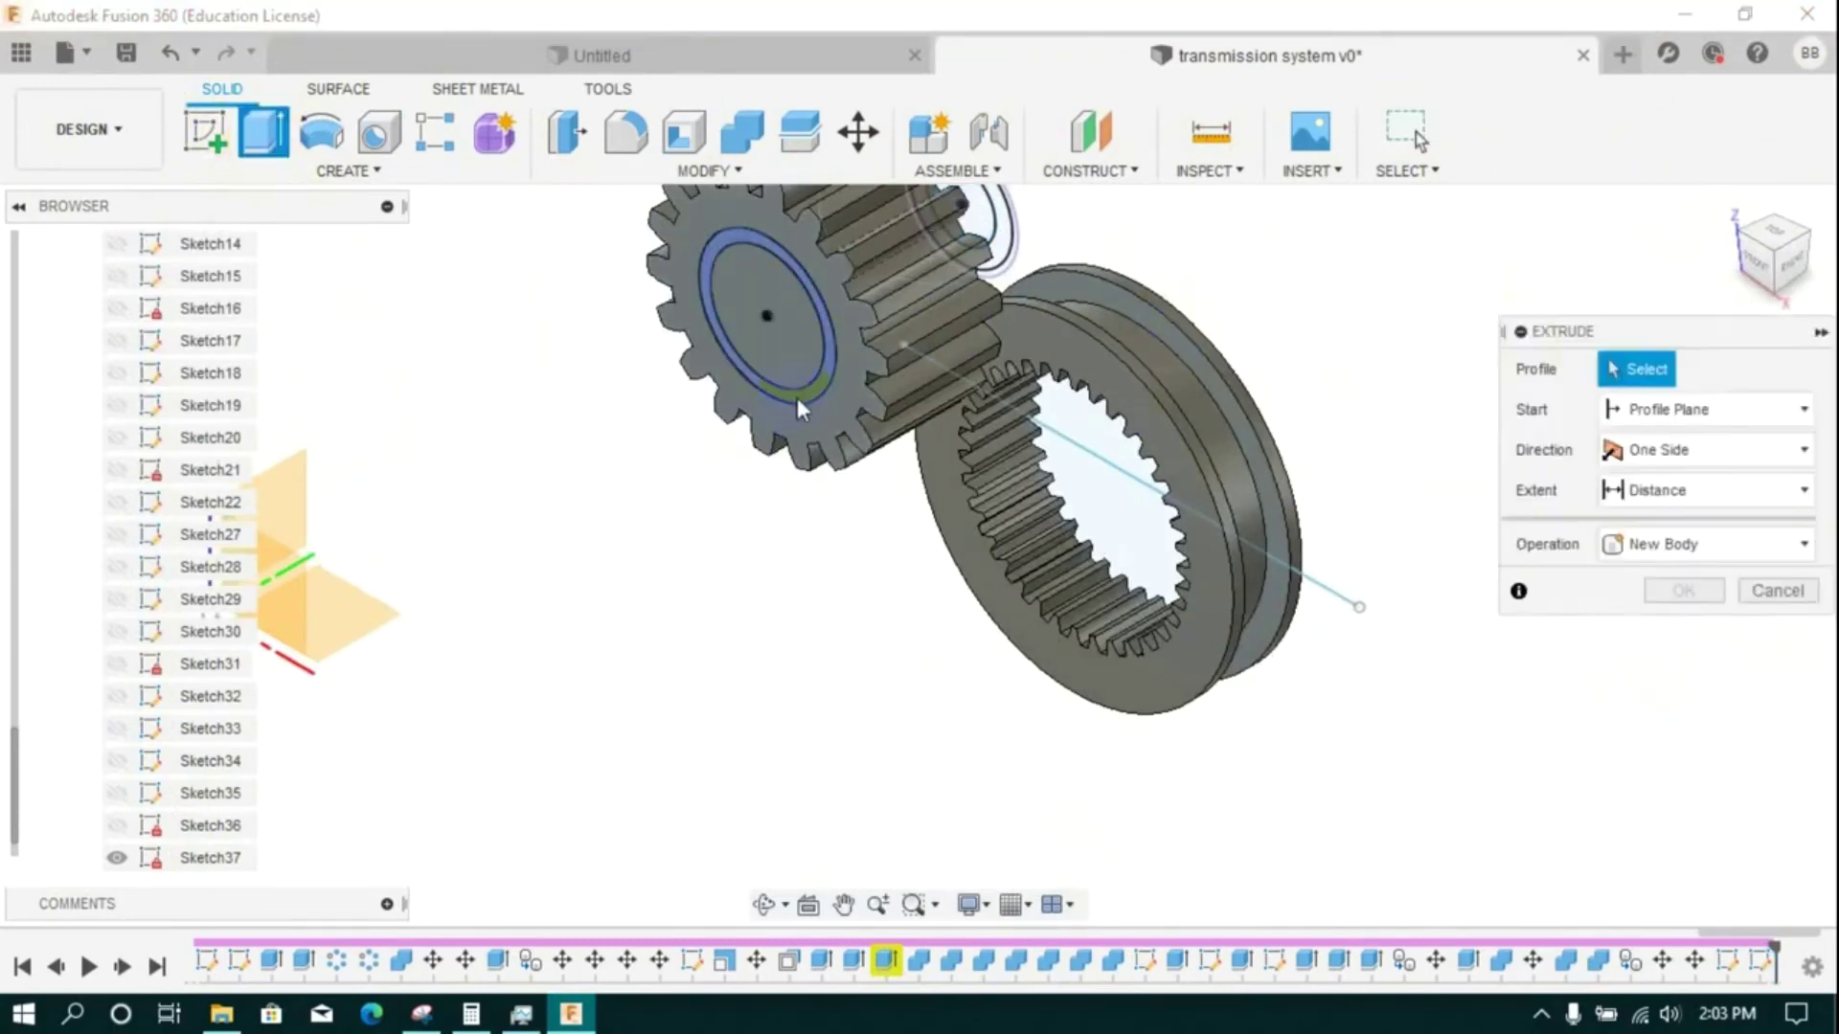
left_click(795, 398)
left_click_drag(807, 364, 794, 372)
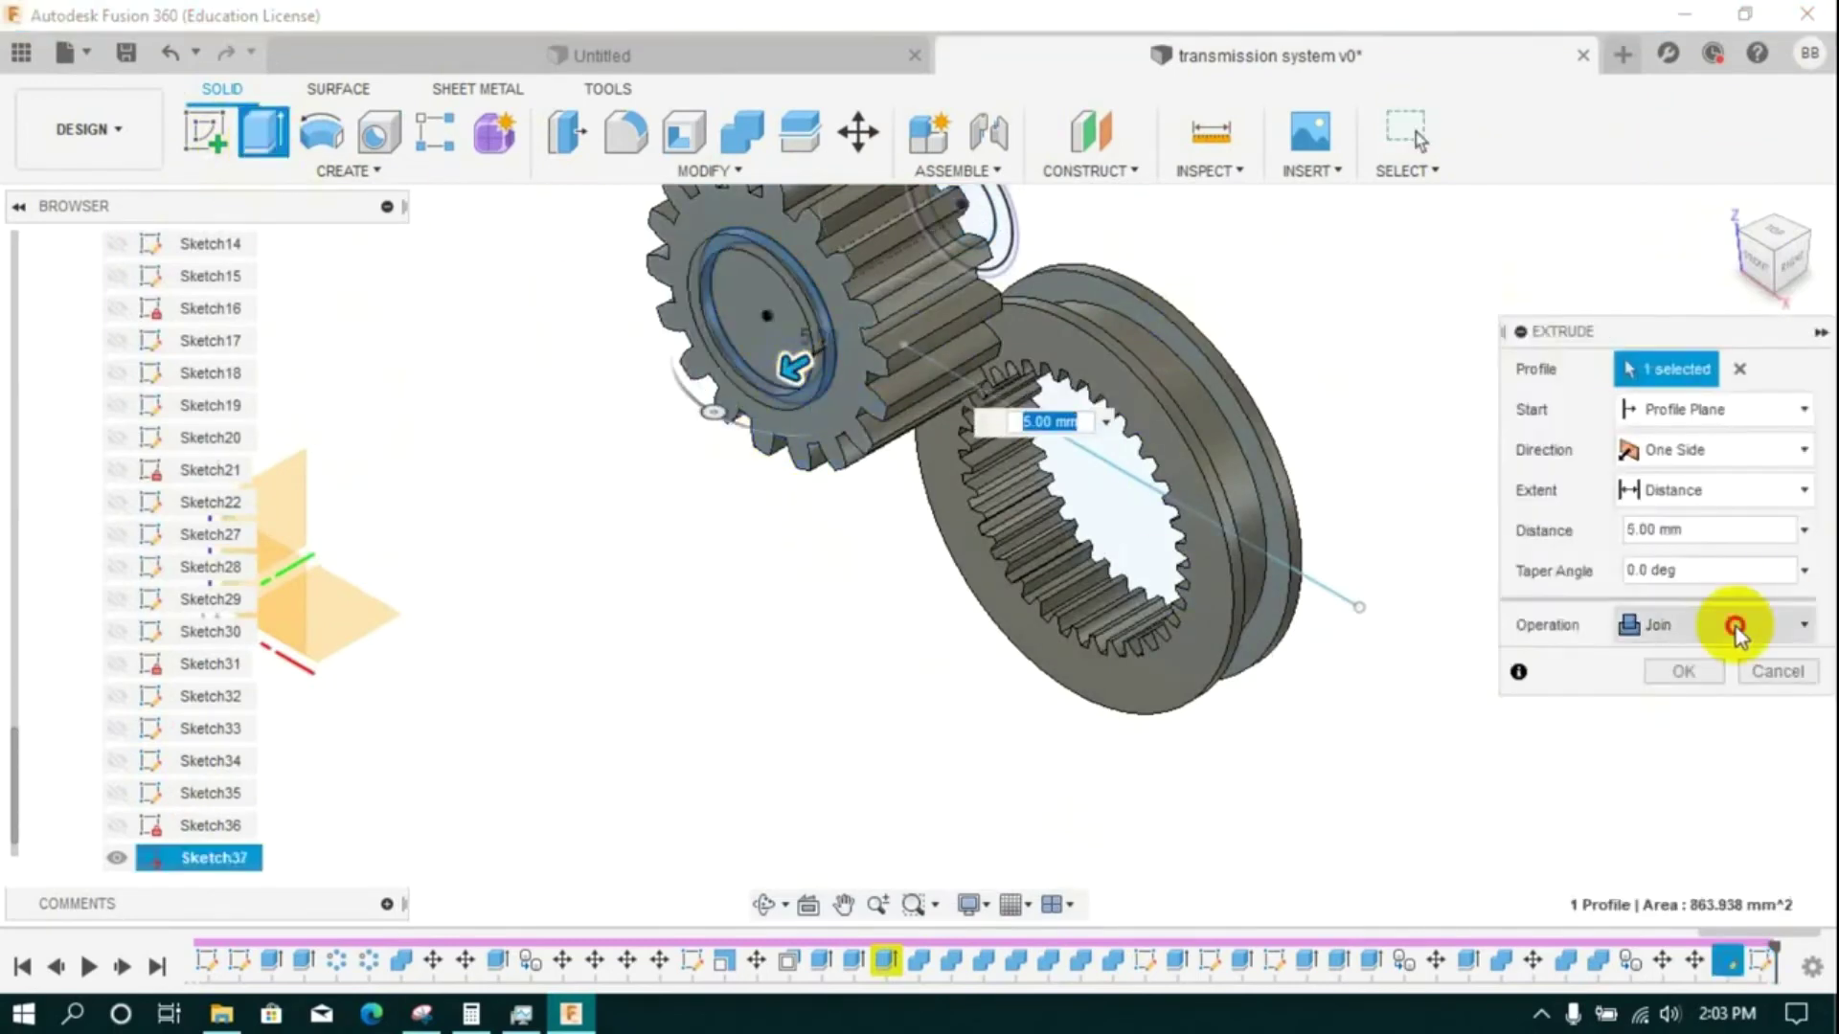
left_click(1693, 760)
left_click(1708, 672)
- Copy the ring body Body424, paste it and move the copy along the axis to the gear's opposite face
scroll(1412, 510, "down", 2)
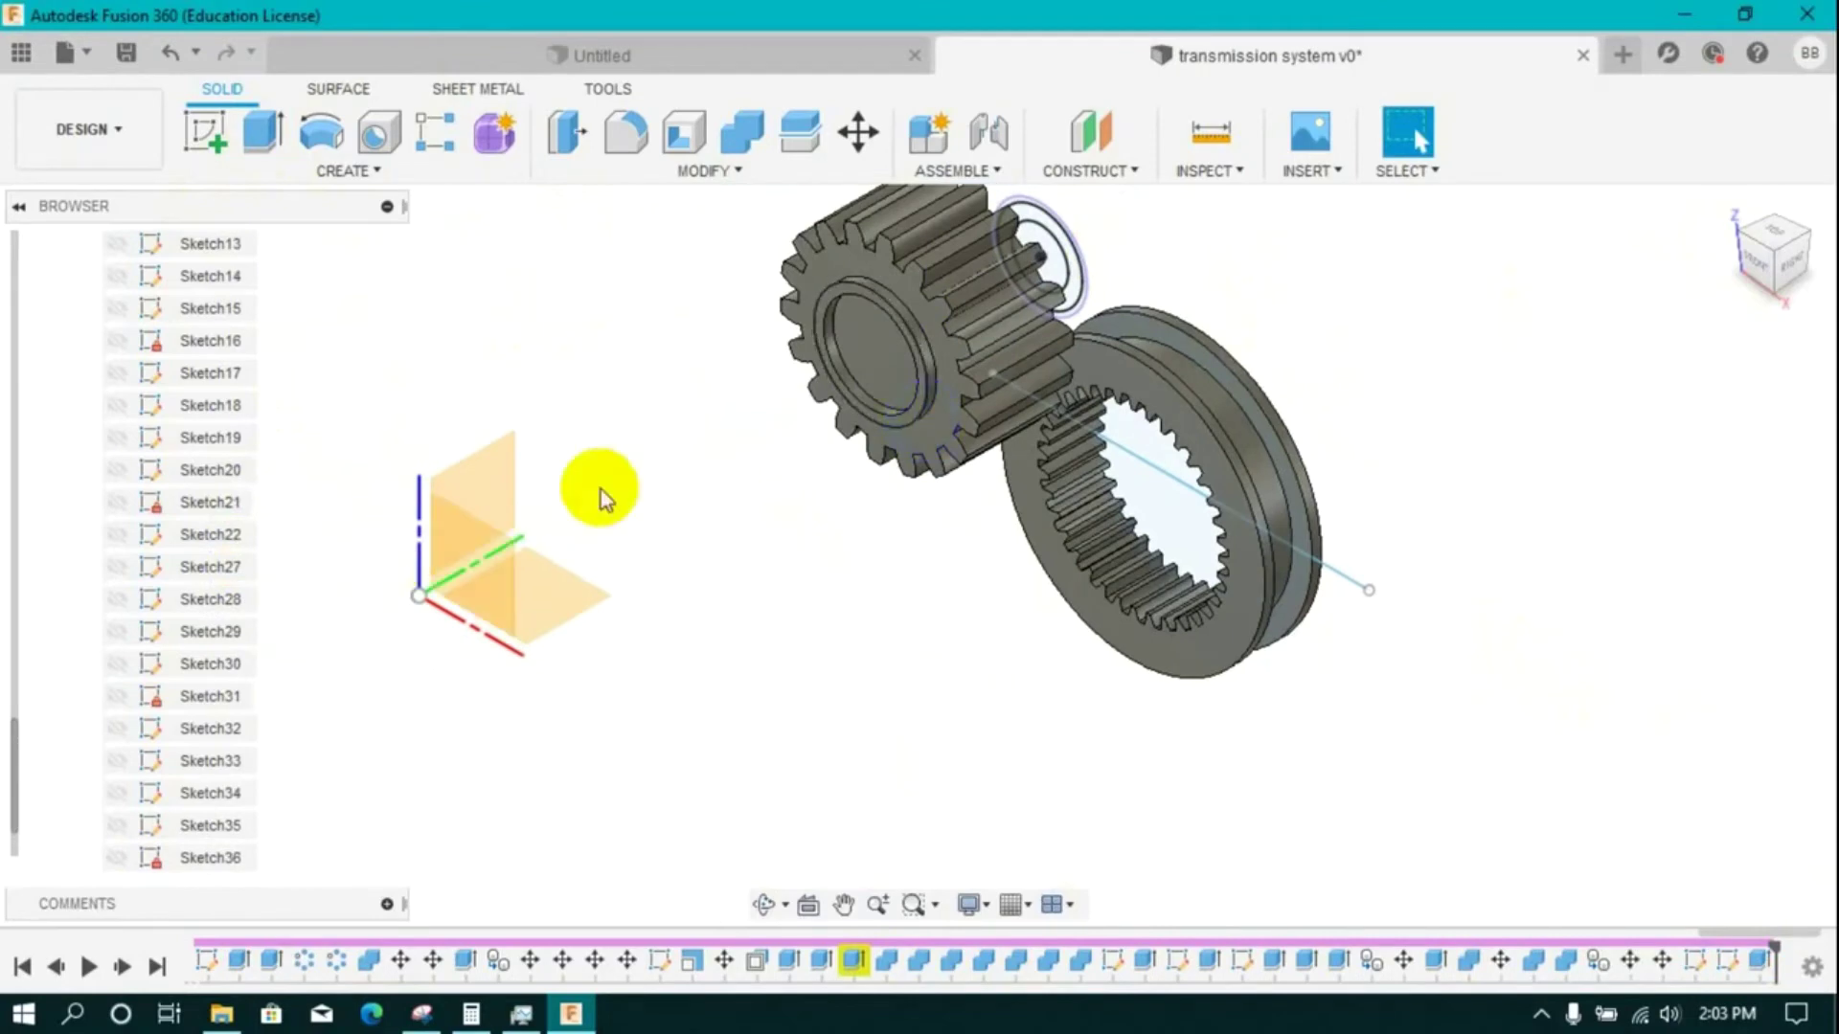
right_click(207, 346)
left_click(279, 658)
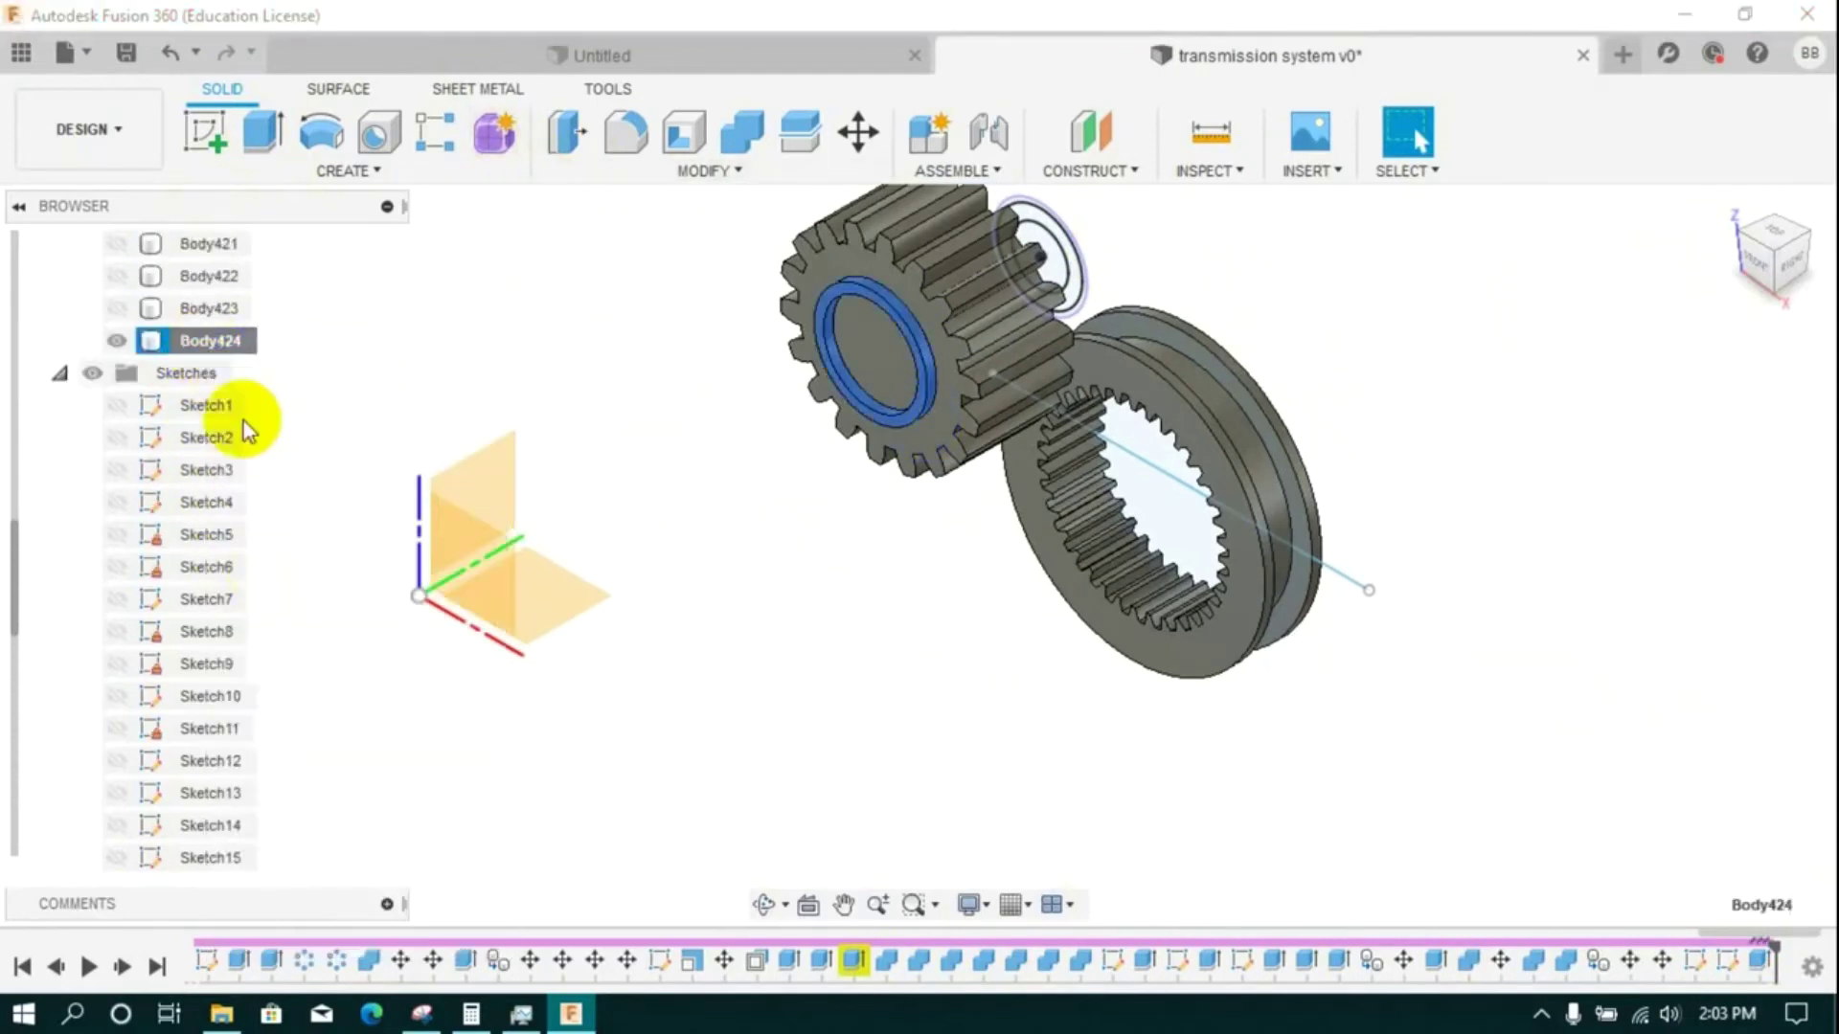
right_click(238, 346)
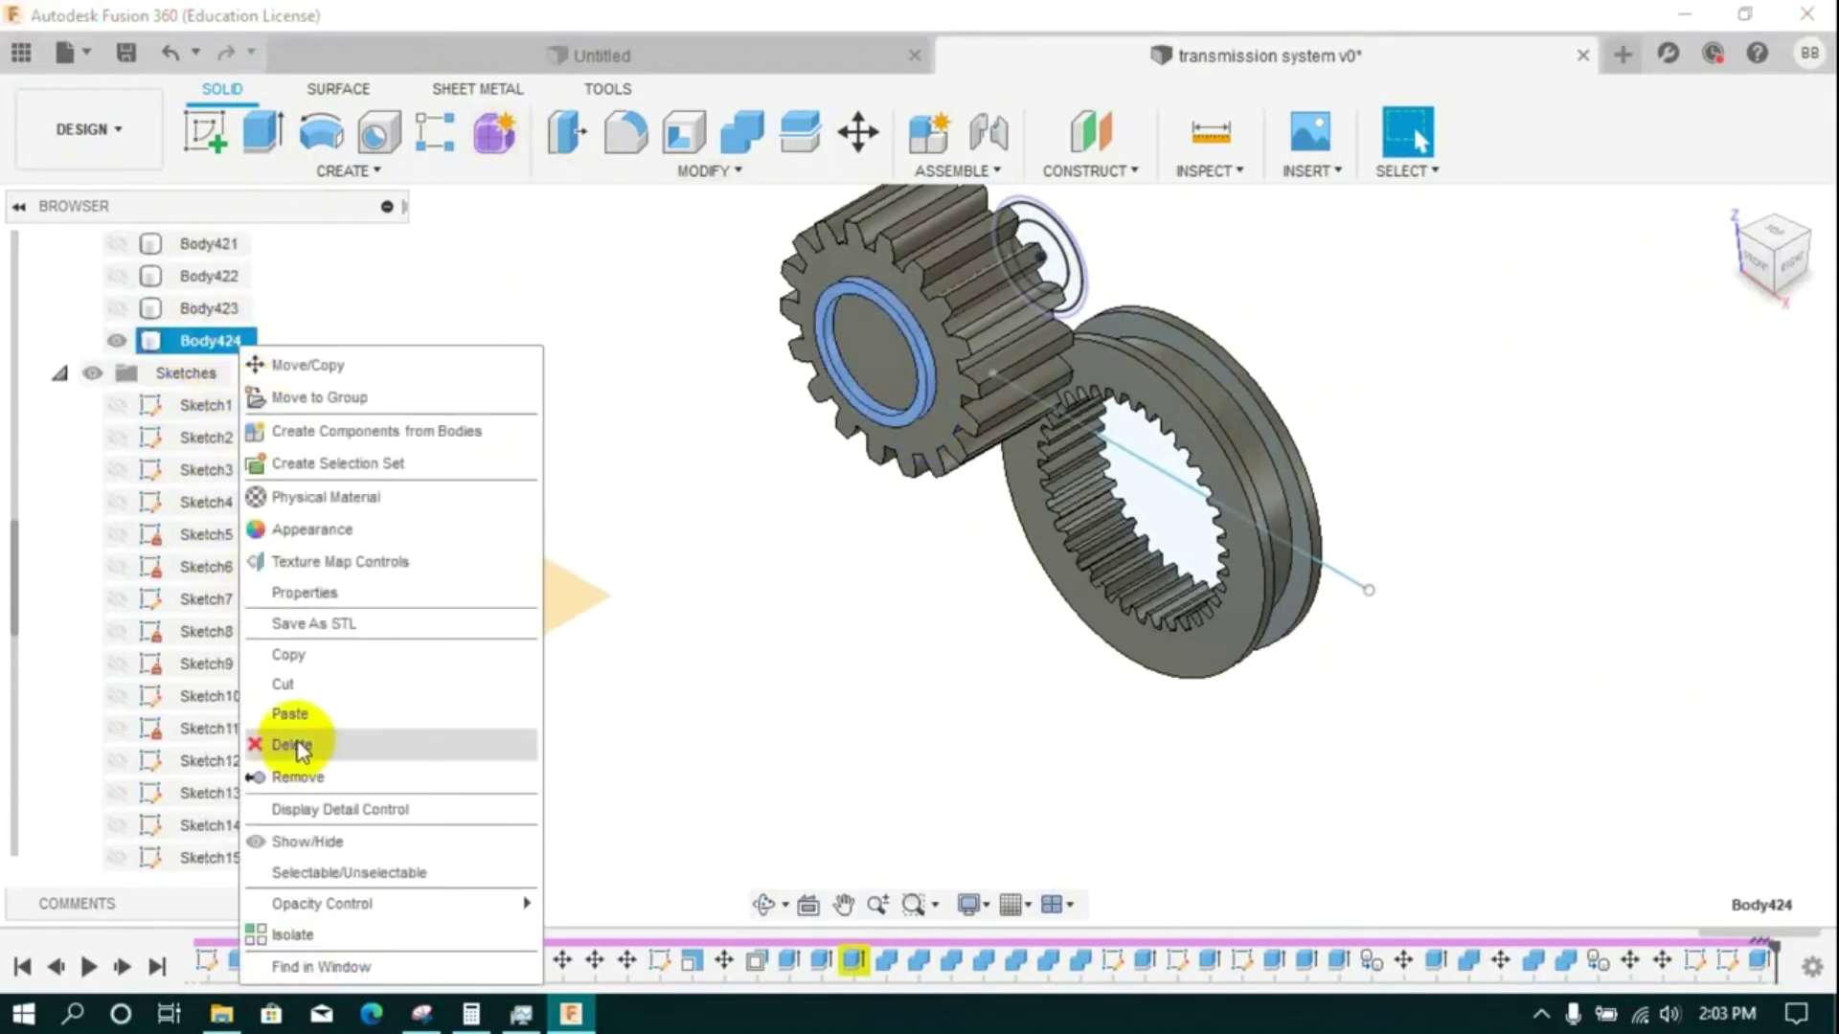
left_click(293, 716)
left_click(1779, 235)
left_click_drag(709, 419, 713, 359)
left_click(1683, 819)
- Extrude the 50 mm circle inside the ring as a cut through the gear to open a bore
left_click(1768, 310)
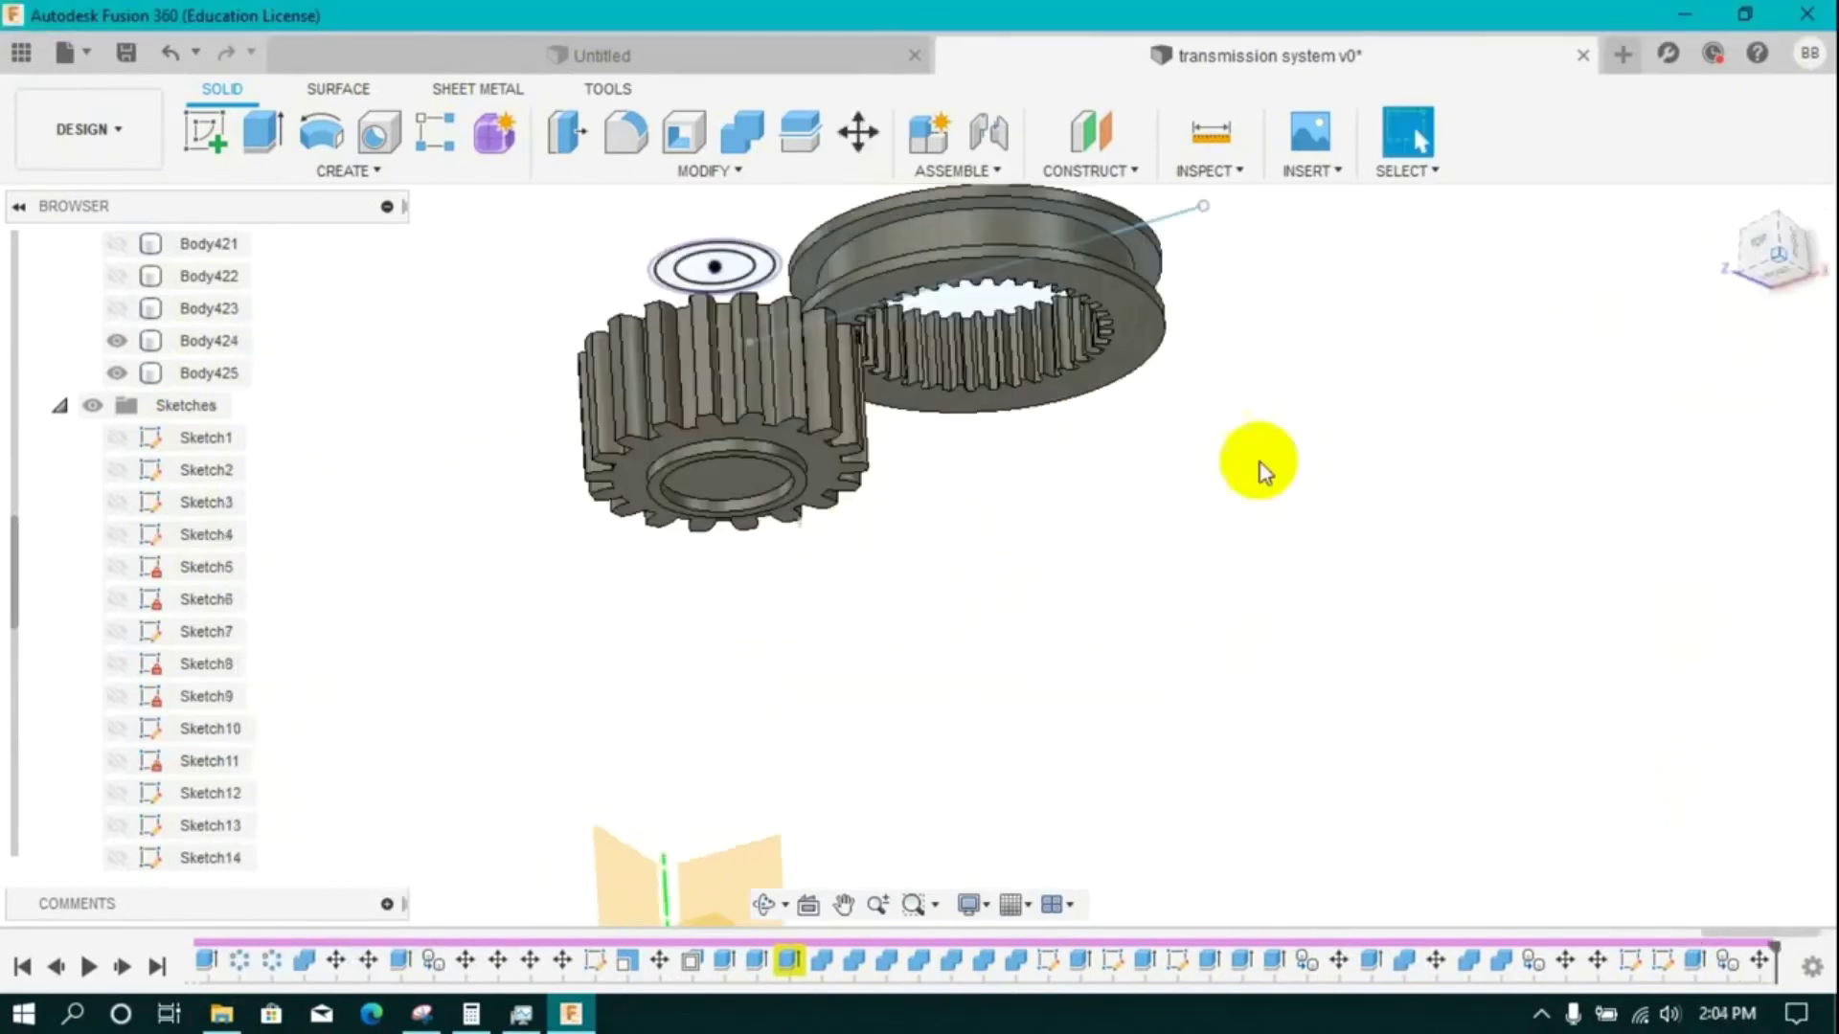
left_click(273, 142)
scroll(139, 795, "down", 6)
left_click(686, 517)
left_click_drag(721, 465, 721, 230)
left_click(1683, 711)
- Extrude the 50 mm circle with the Two Sides direction through the bore to the opposite ring's outer face as a new body
scroll(691, 498, "up", 2)
left_click(261, 131)
left_click(731, 493)
left_click(1715, 449)
left_click(1685, 498)
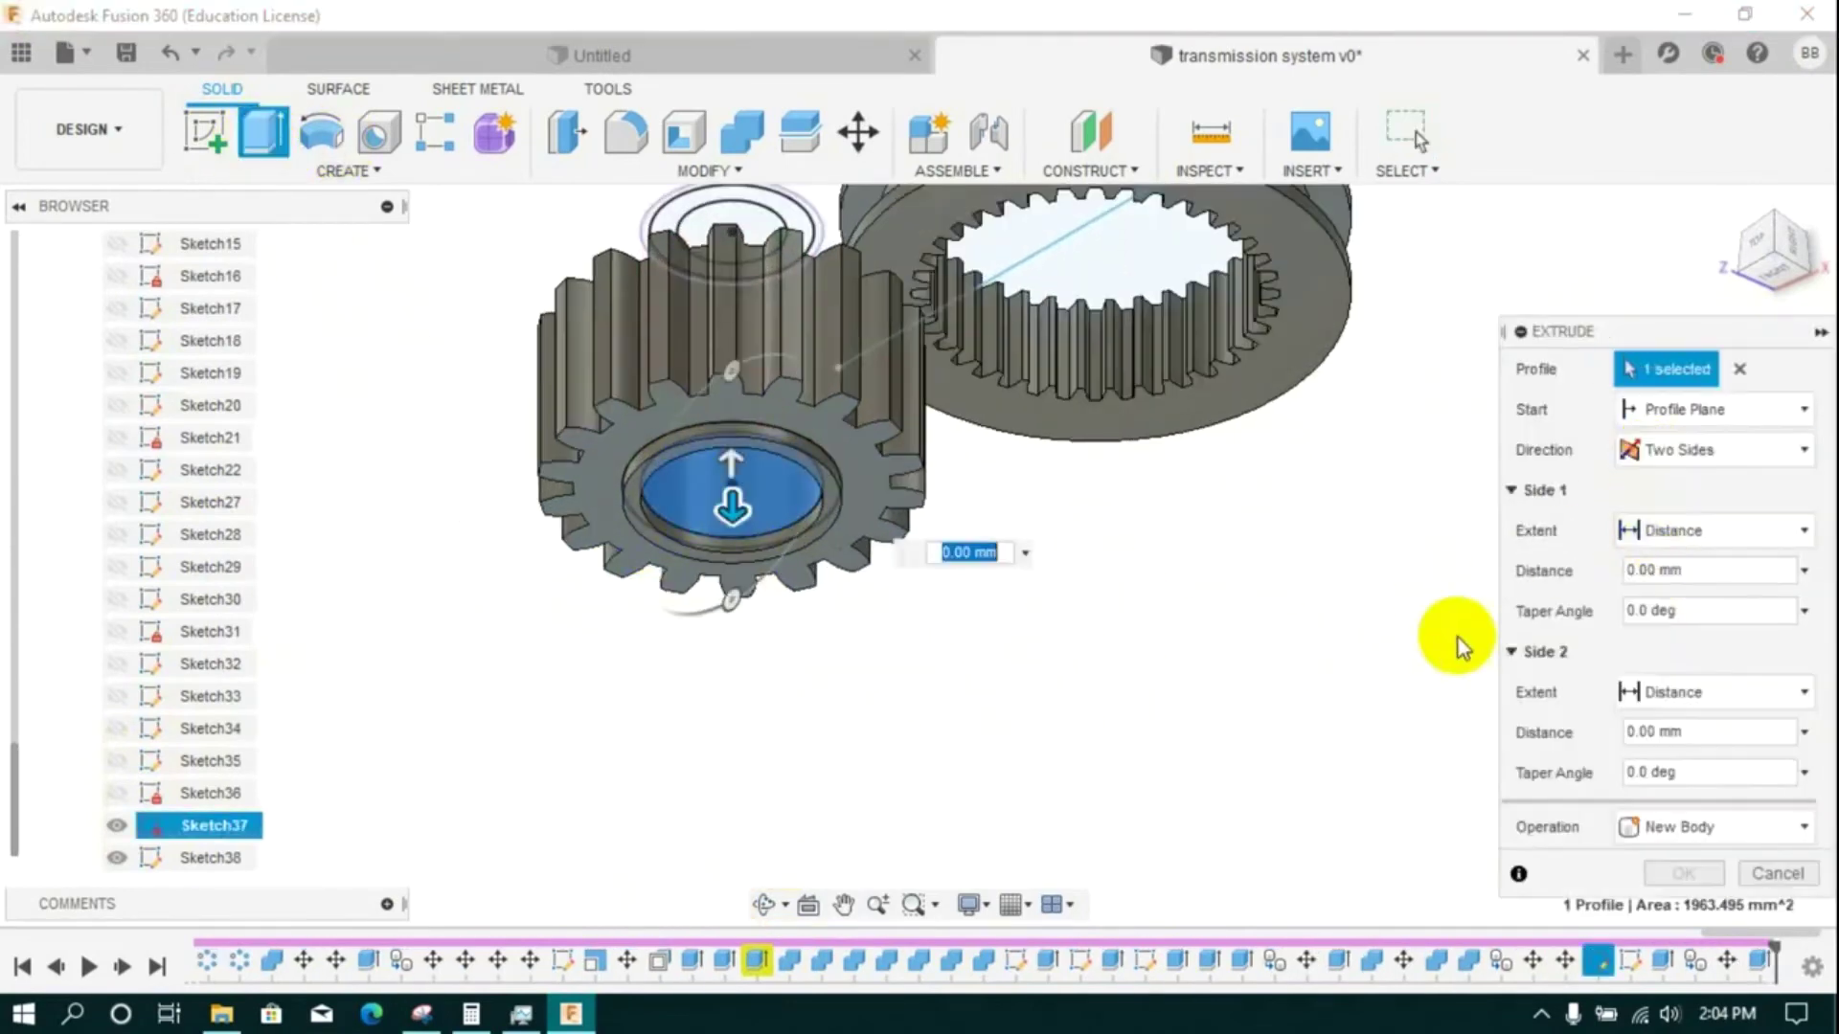
left_click(1774, 215)
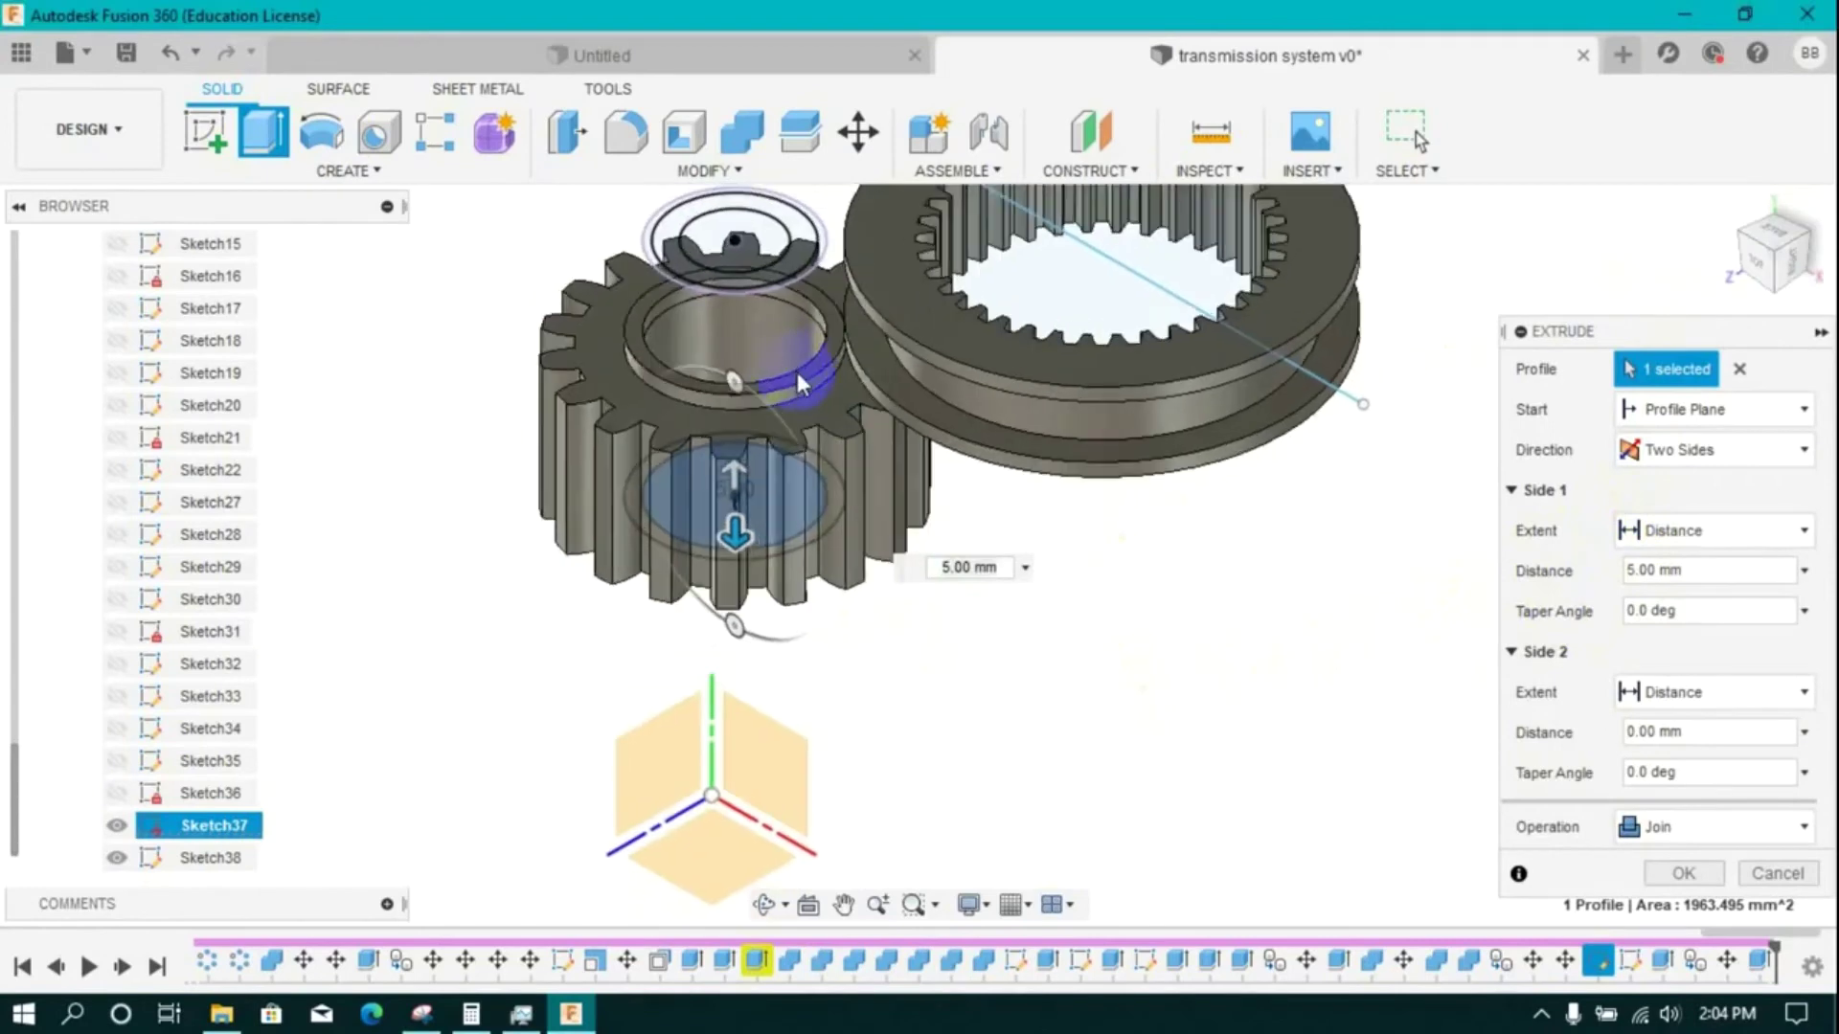
scroll(797, 374, "up", 1)
left_click_drag(727, 537, 728, 307)
left_click(1661, 829)
left_click(1681, 769)
left_click(1683, 873)
scroll(1270, 671, "down", 2)
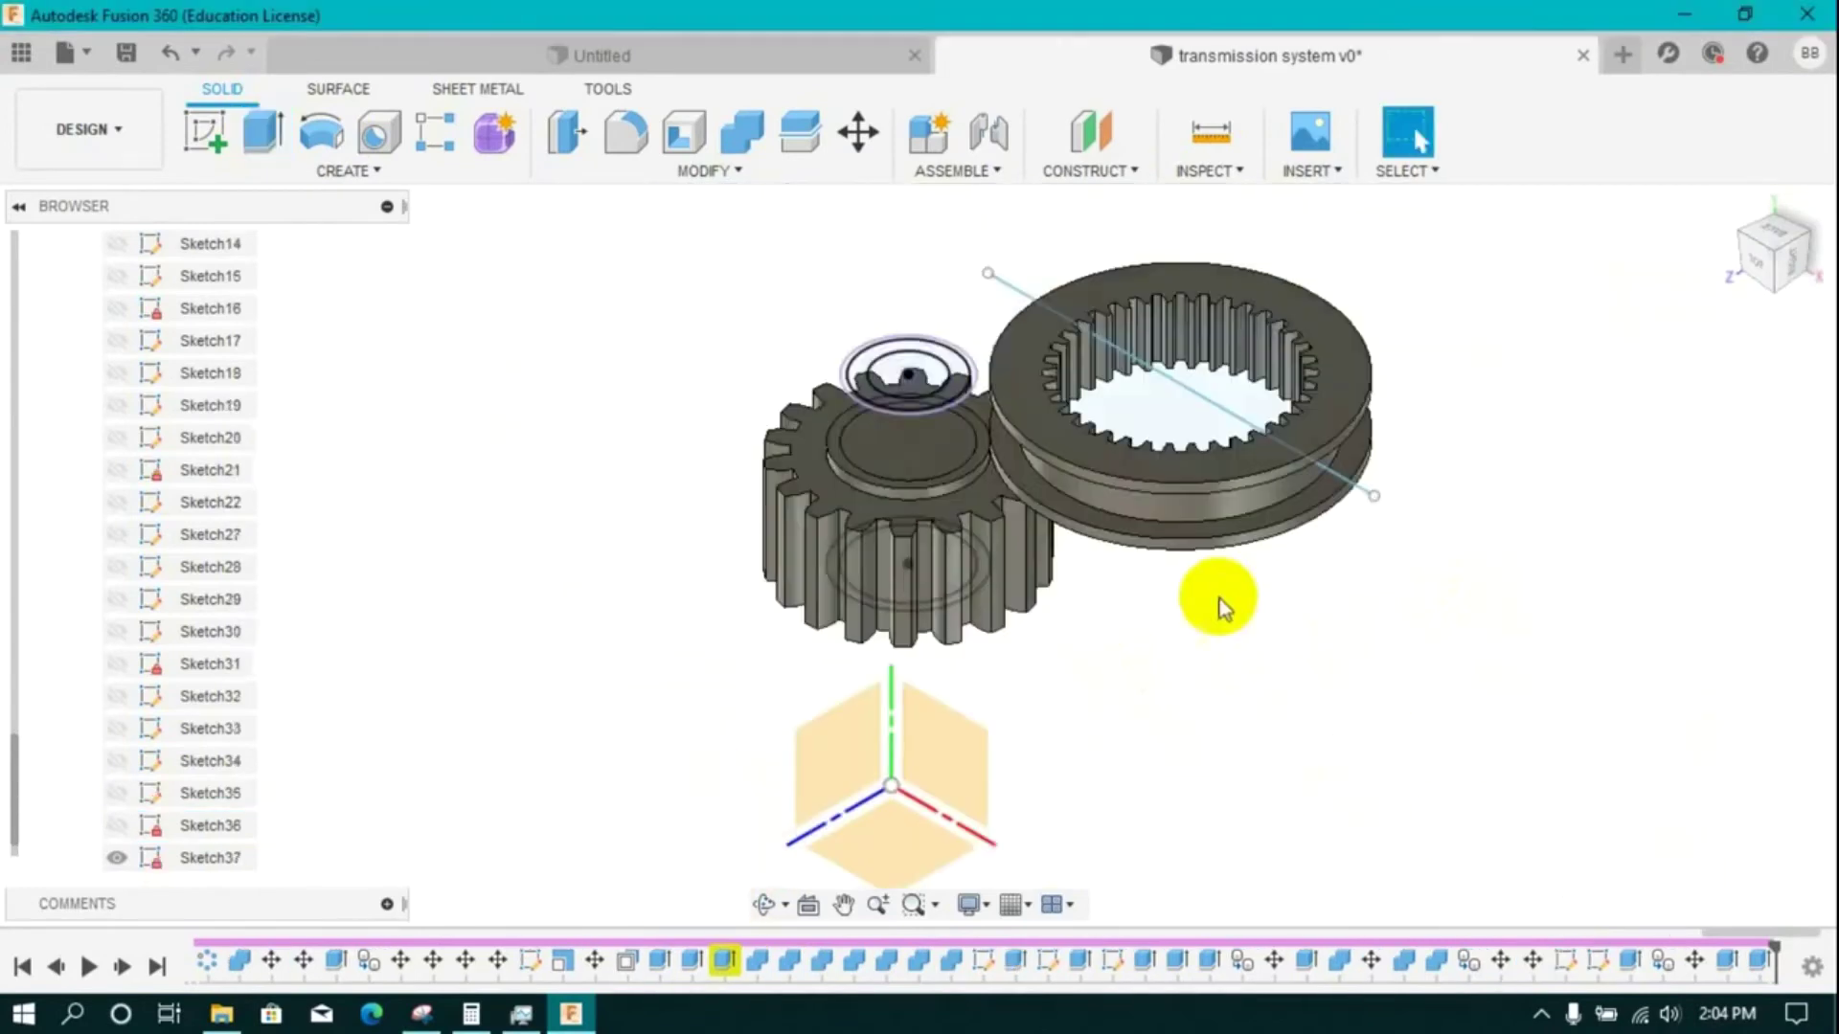
- Extrude the 30 mm circle on two sides, 5 mm away from the gear and the other way down to its hub
scroll(968, 402, "up", 2)
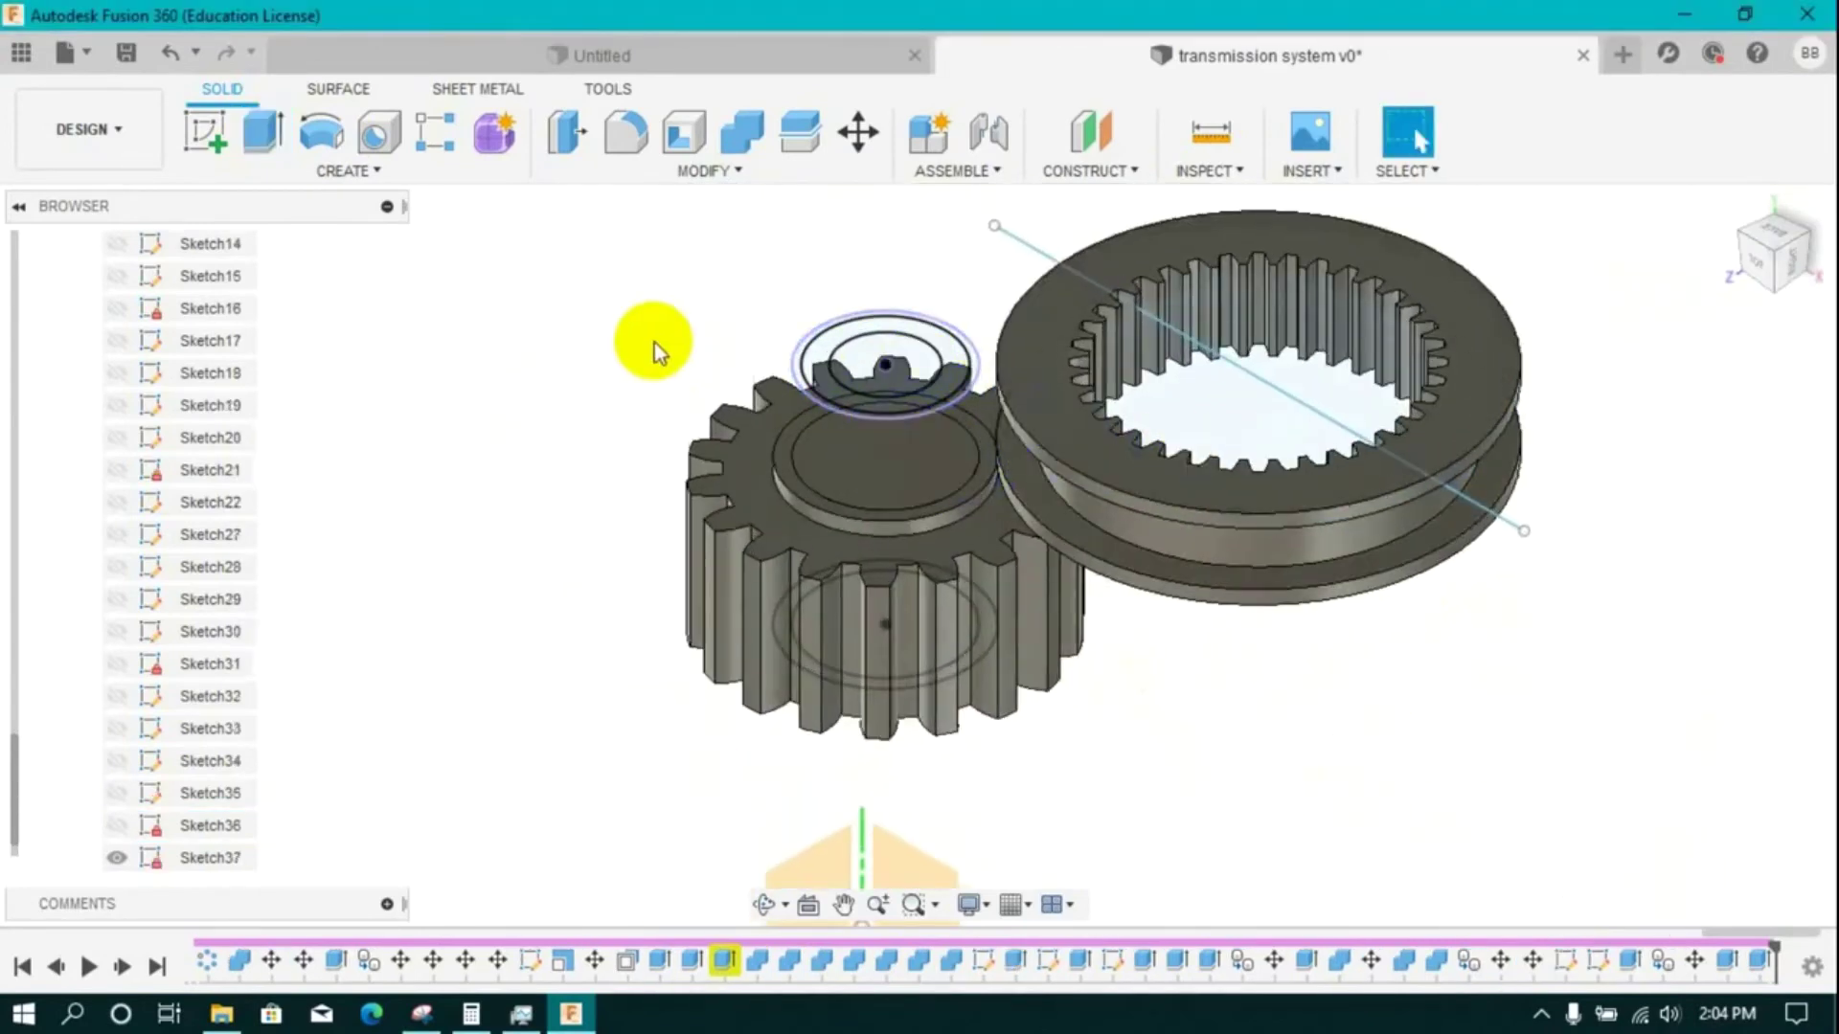
key("e")
left_click(882, 378)
left_click(1638, 450)
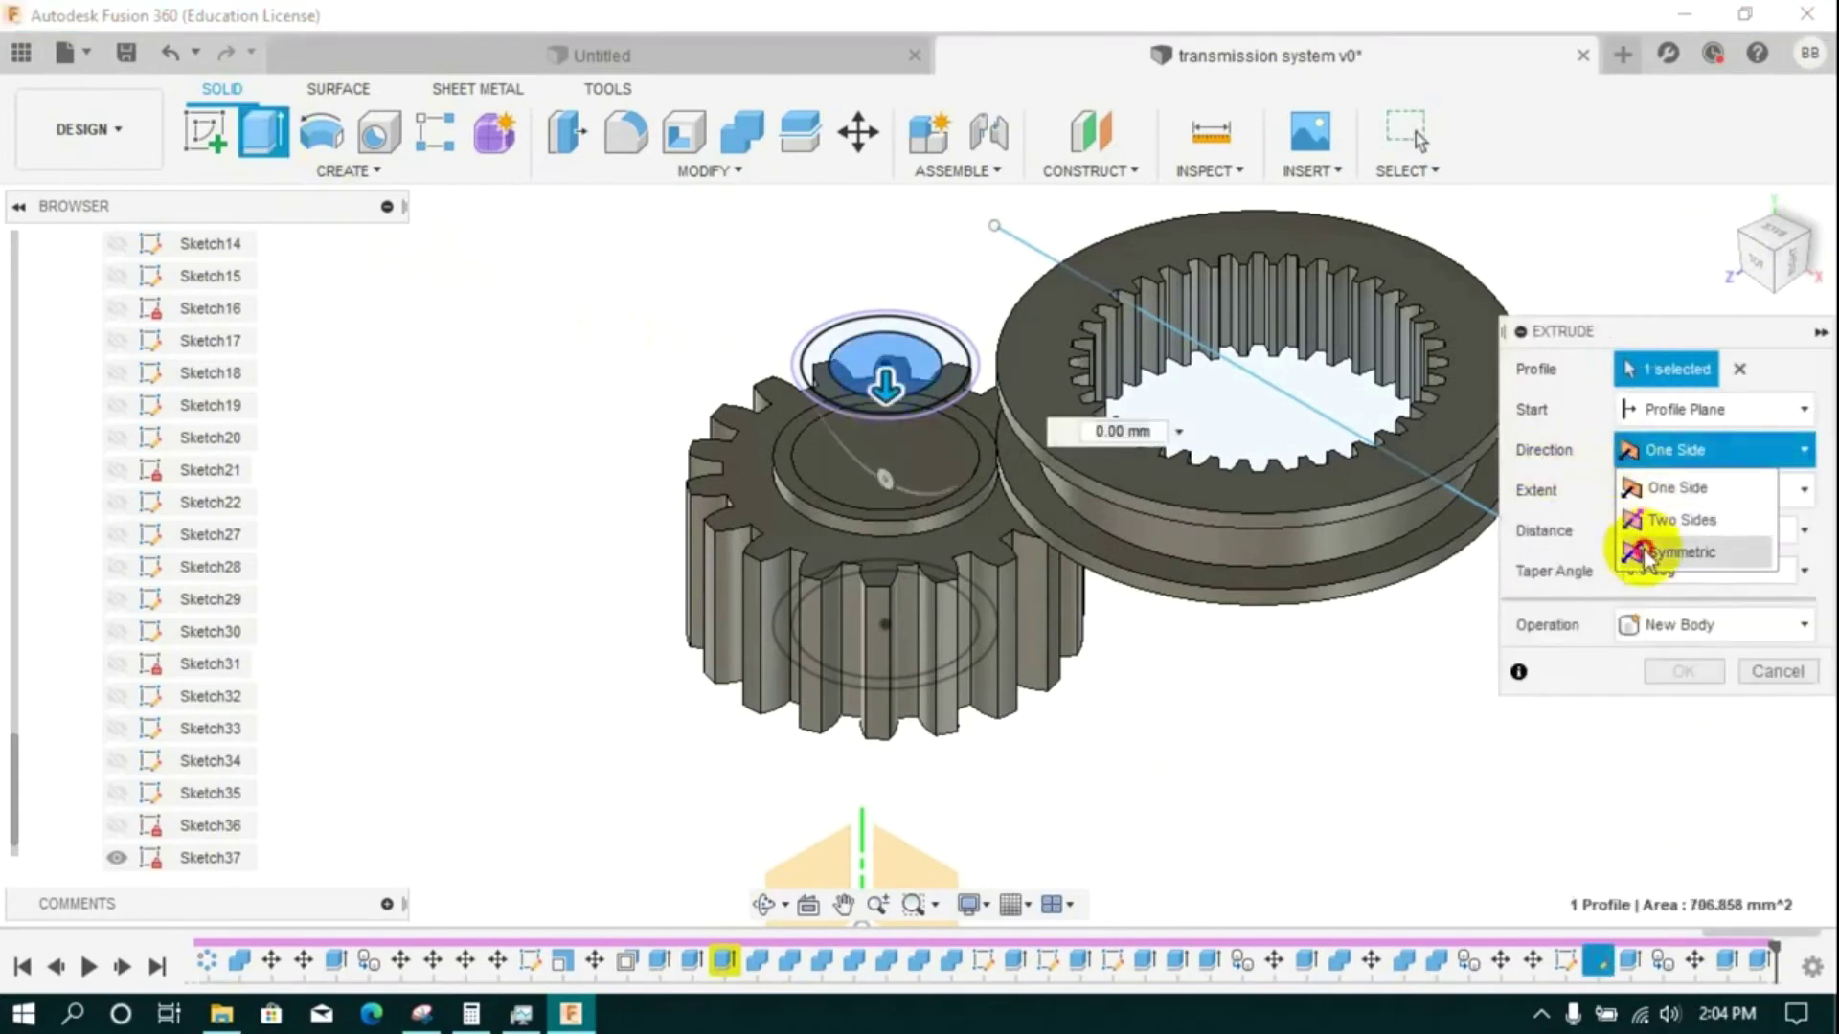
left_click(1643, 553)
left_click(1715, 450)
left_click(1675, 521)
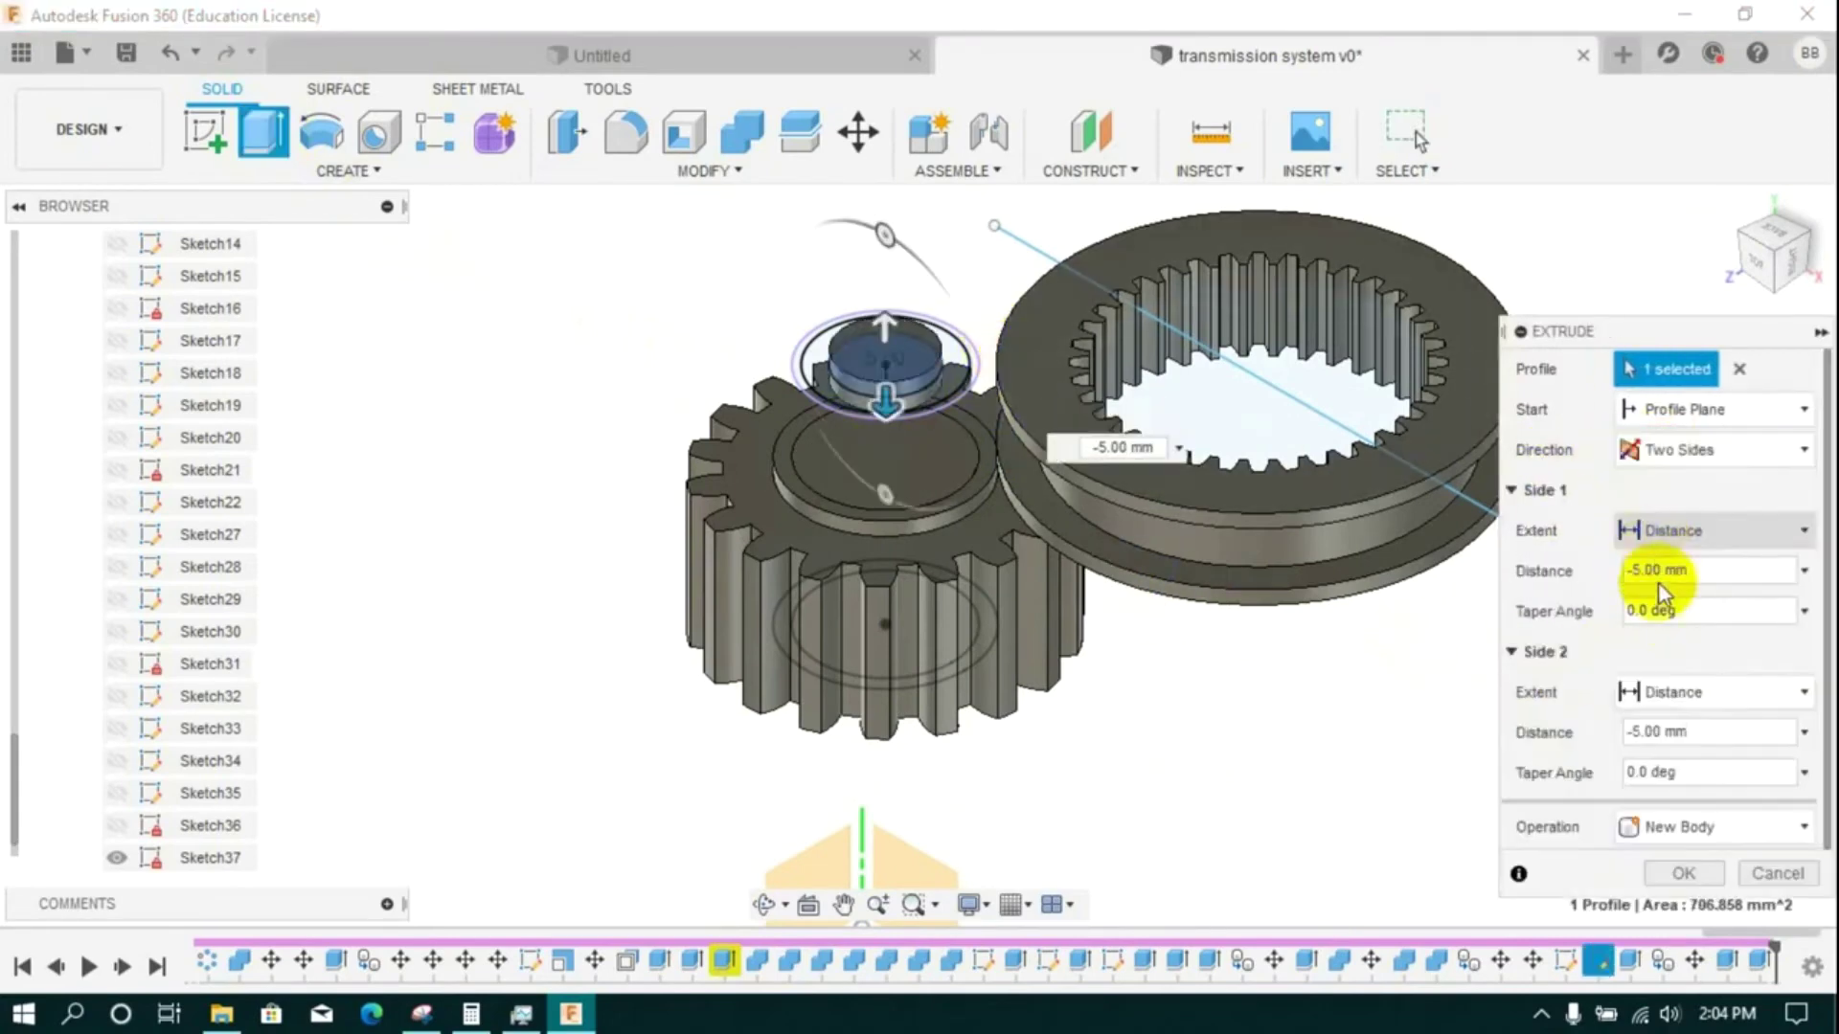
left_click_drag(886, 404, 889, 480)
left_click(1669, 829)
left_click(1686, 877)
- Show Sketch38 and extrude its half-ring profile at the collar's outer rim 20 mm across the groove
scroll(144, 814, "down", 2)
left_click(118, 859)
left_click(1776, 291)
scroll(1182, 257, "up", 4)
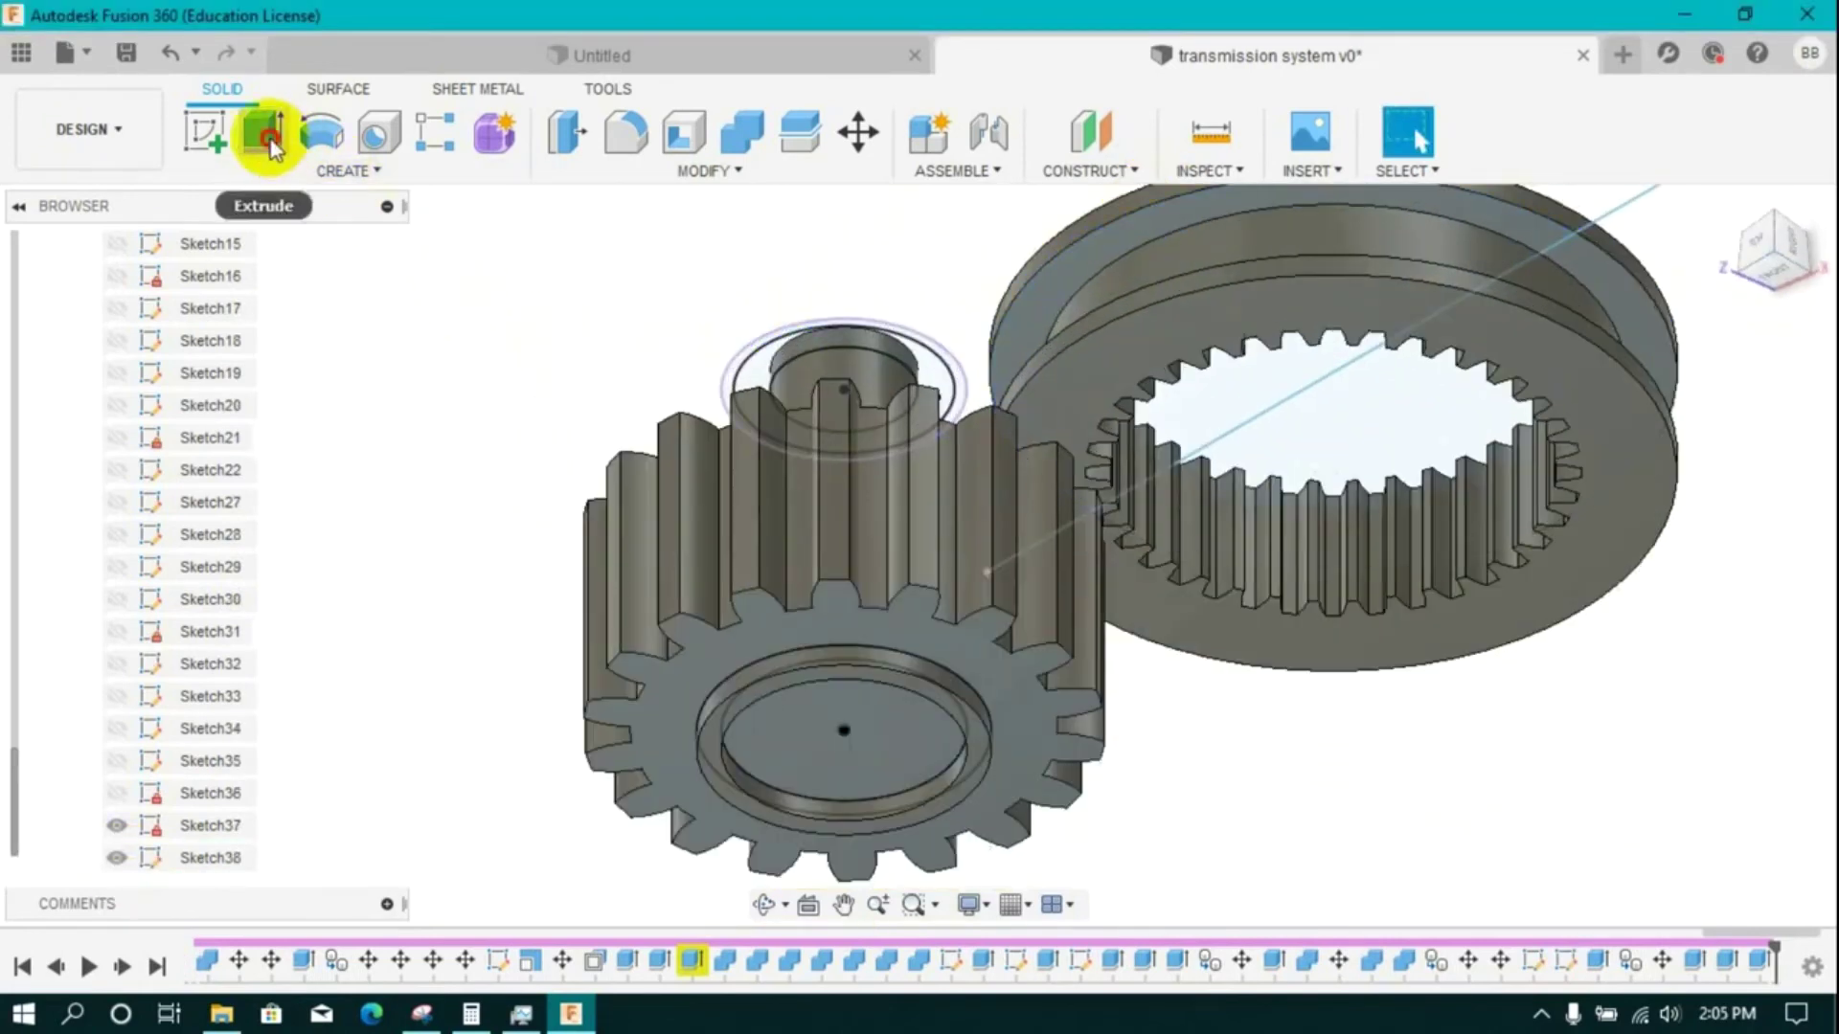
left_click(264, 132)
left_click(1061, 286)
left_click(1776, 217)
left_click(1218, 647)
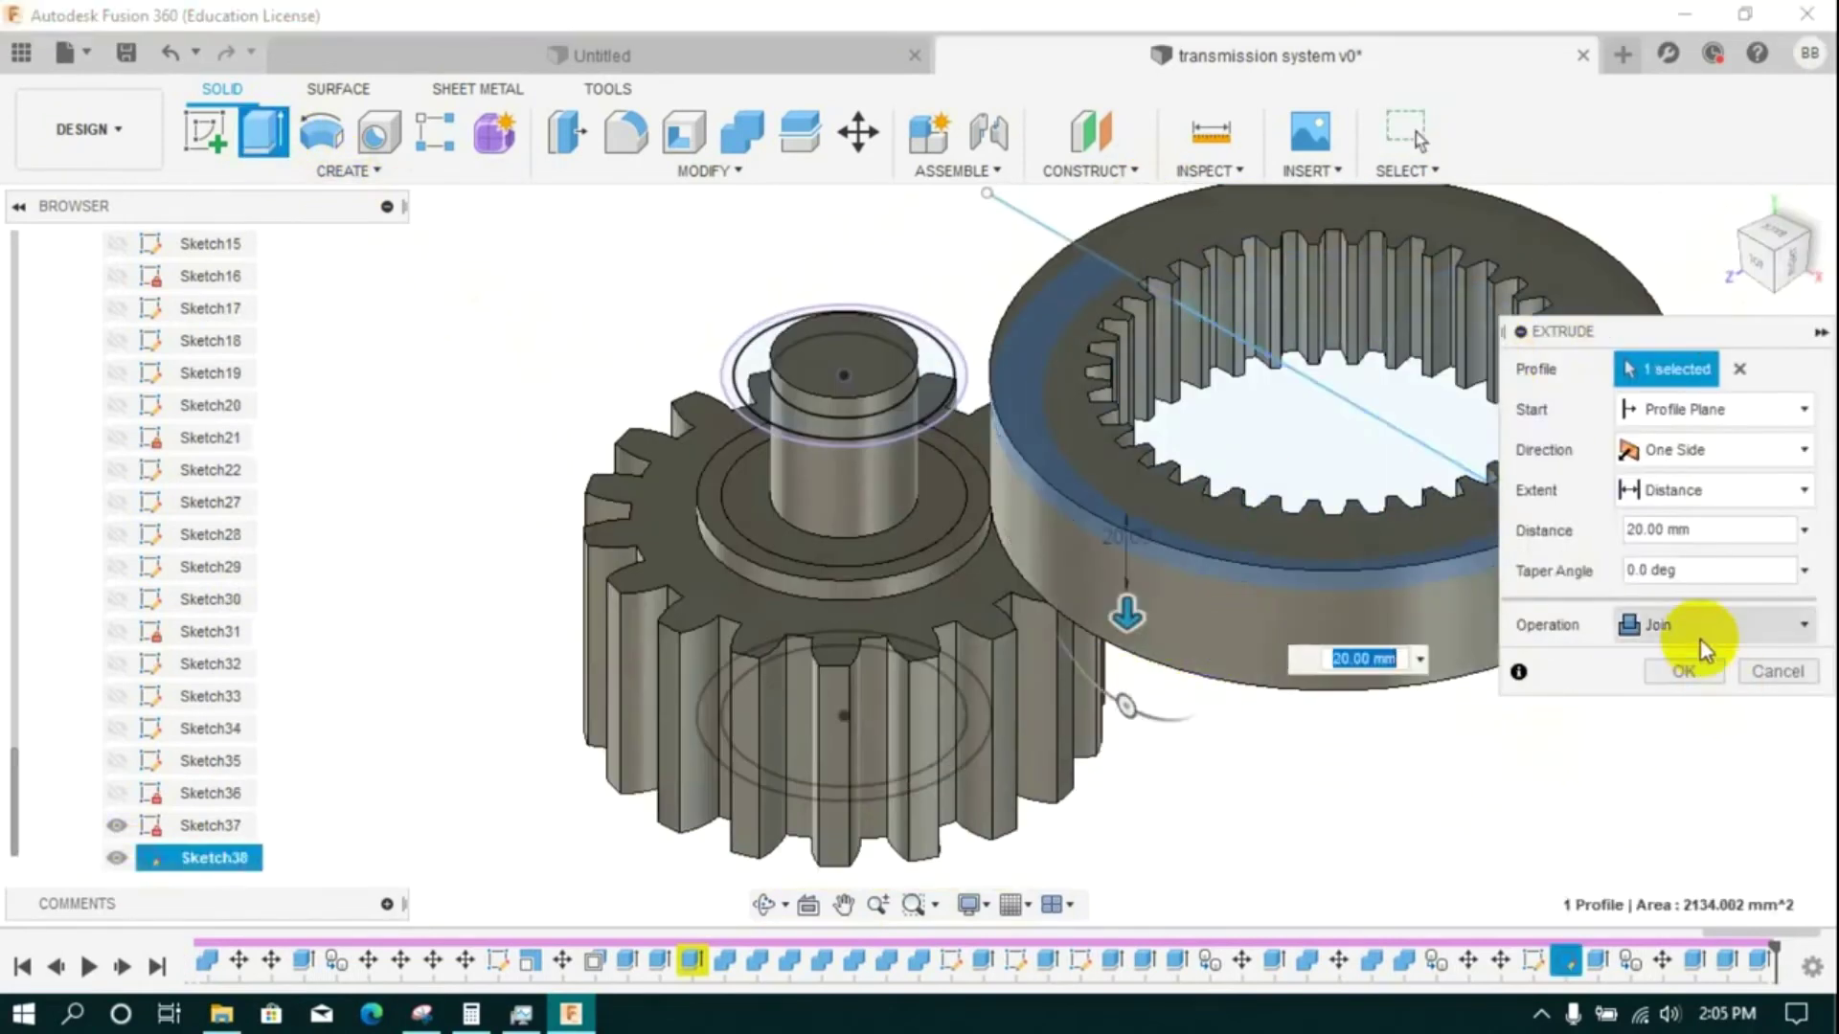
left_click(1685, 670)
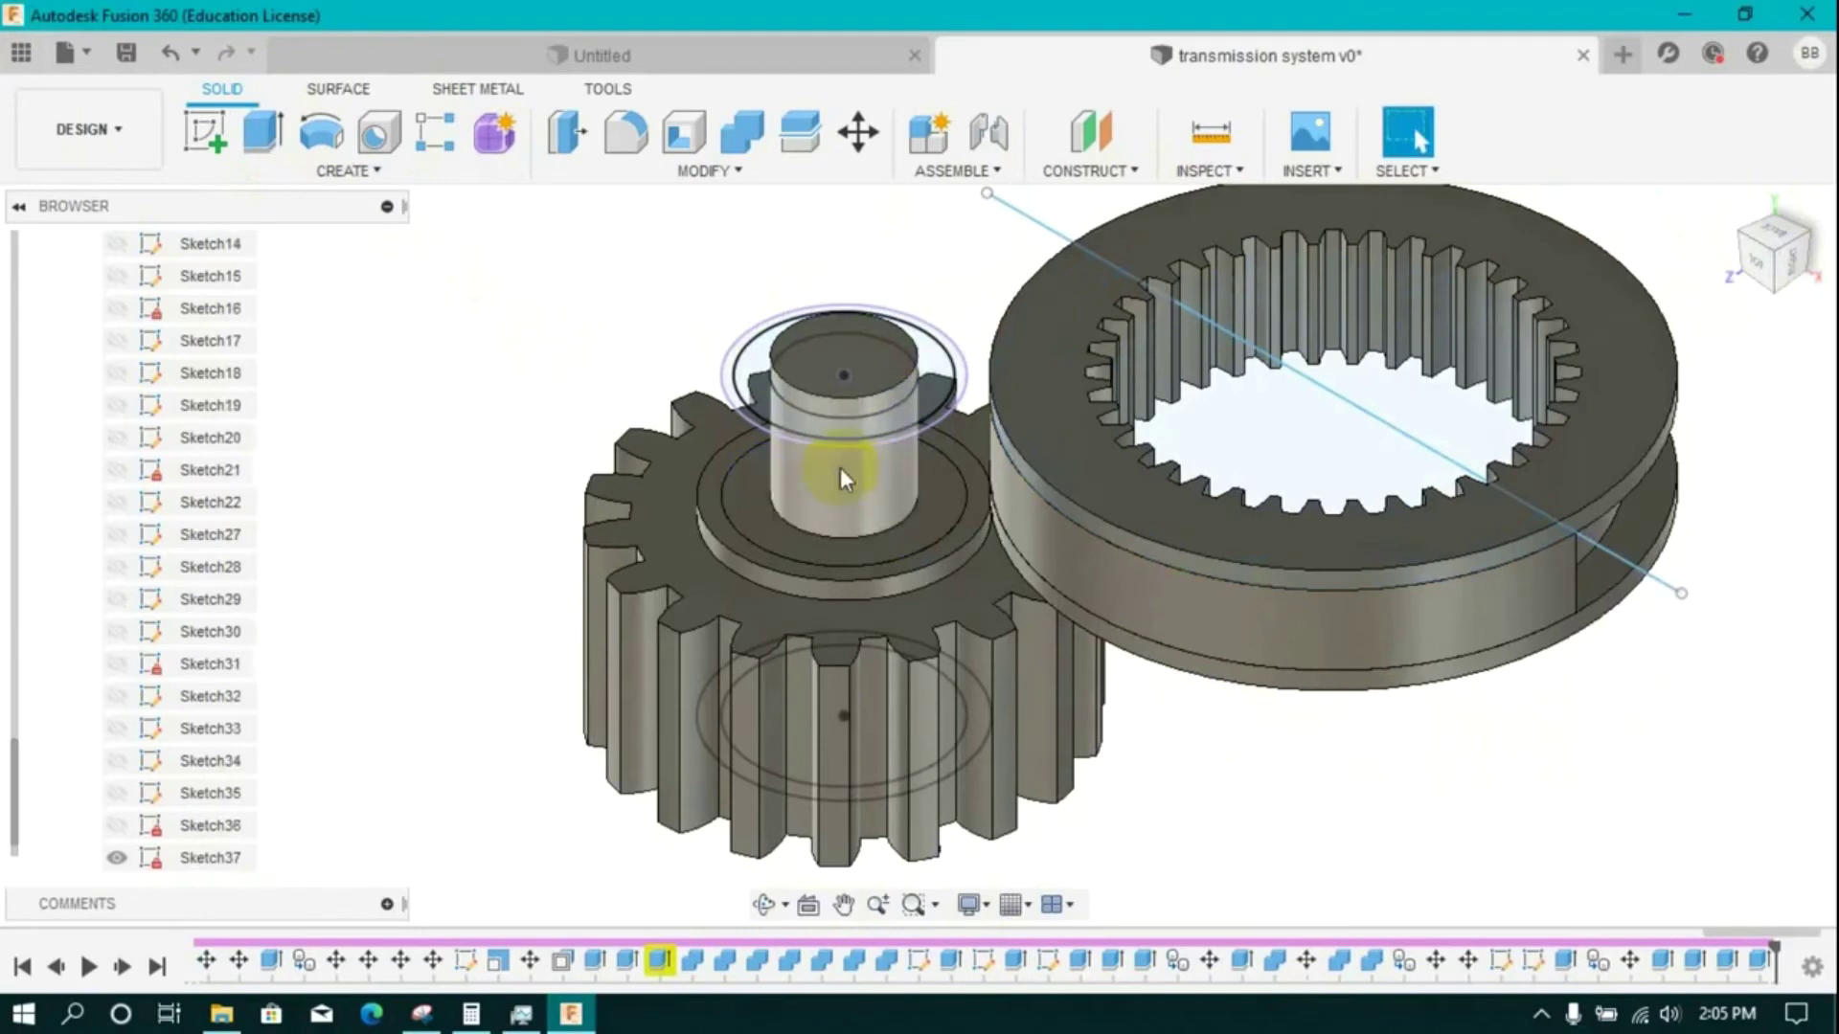
- Extrude the ring between the 30 mm and 45 mm circles 20 mm toward the gear around the shaft
left_click(263, 132)
left_click(914, 411)
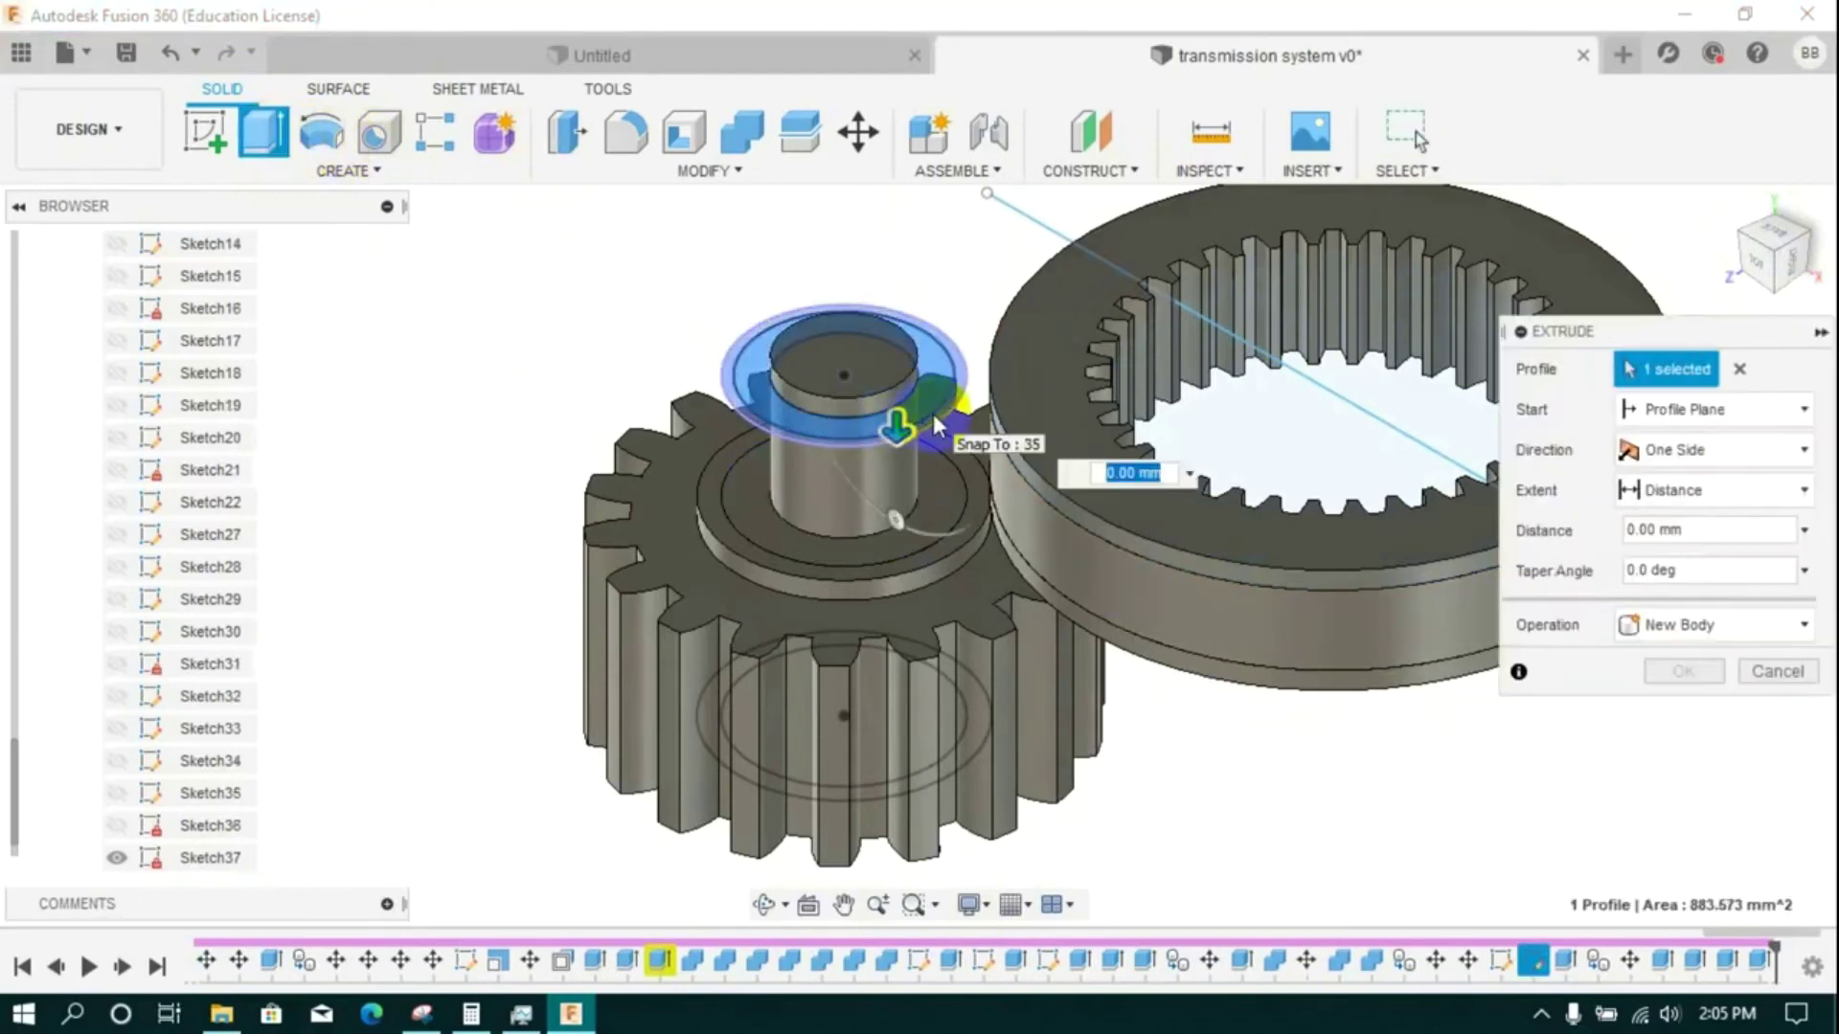
scroll(862, 479, "down", 2)
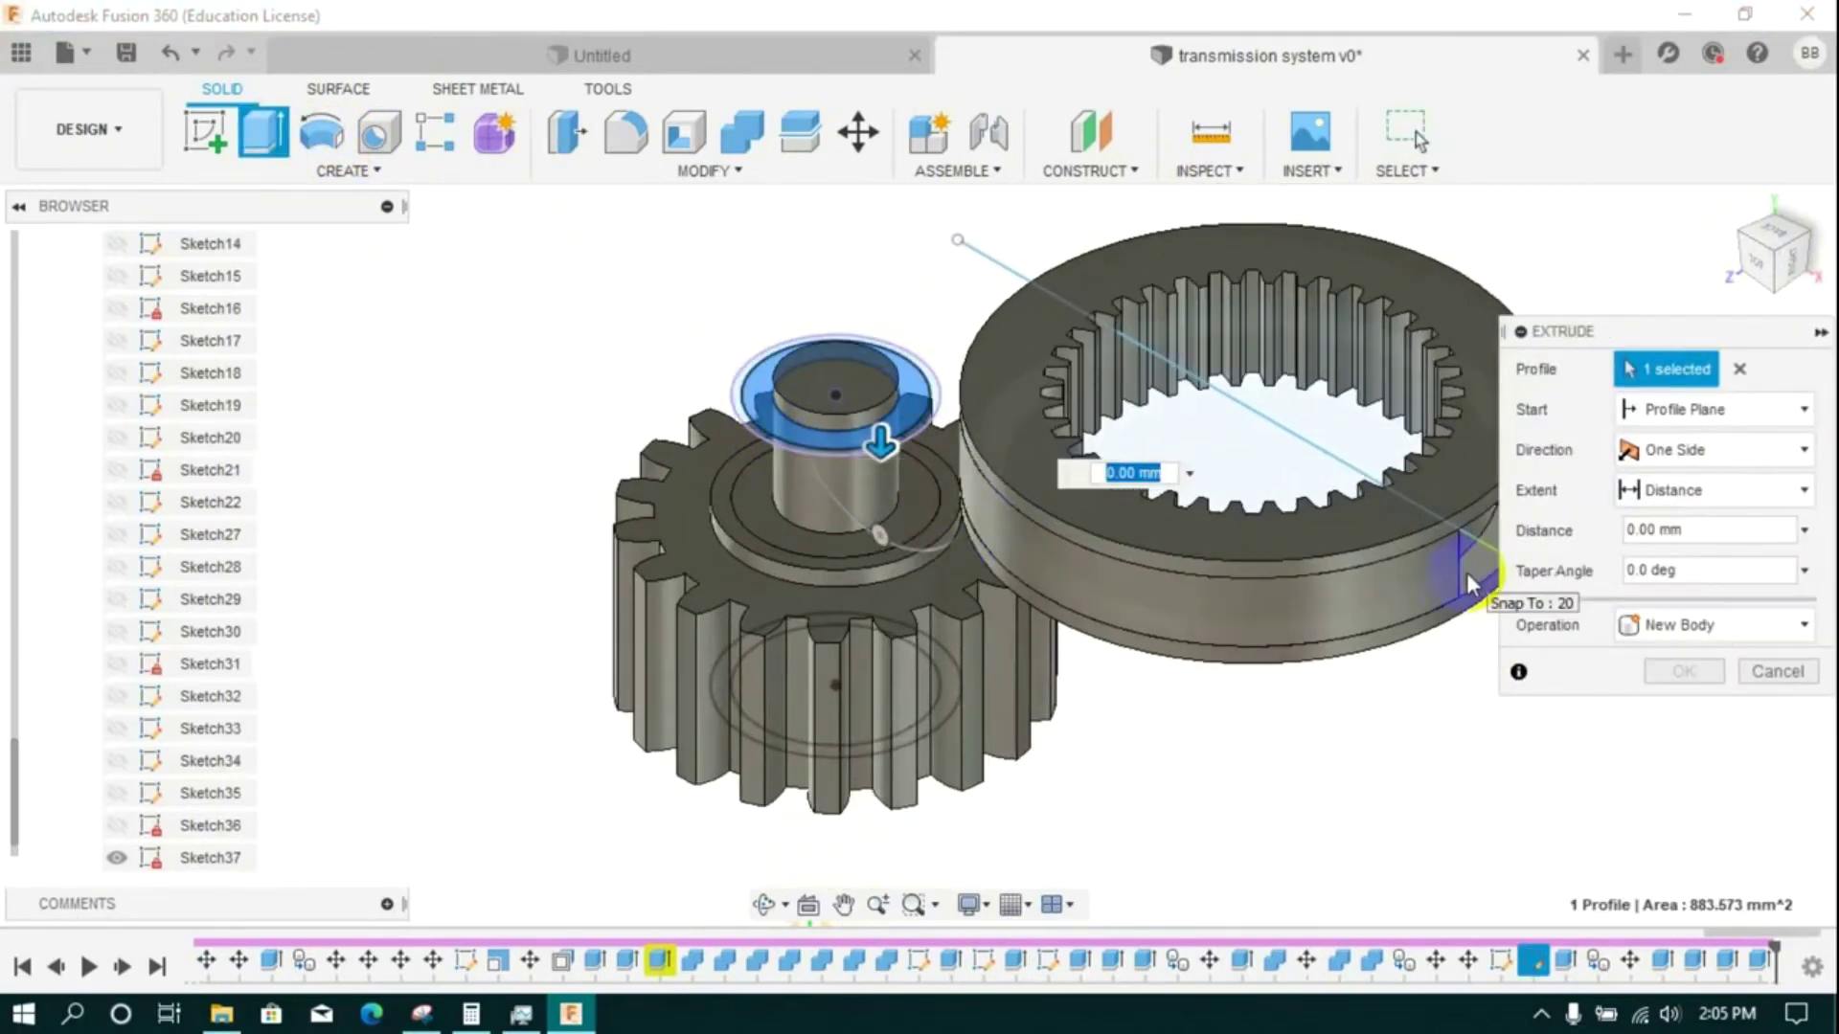
left_click(1468, 573)
left_click(1684, 670)
- Start a sketch on the collar's flat face and draw two slanted lines, one on each side of the collar and shaft ring
middle_click_drag(1704, 378, 1496, 370, "shift")
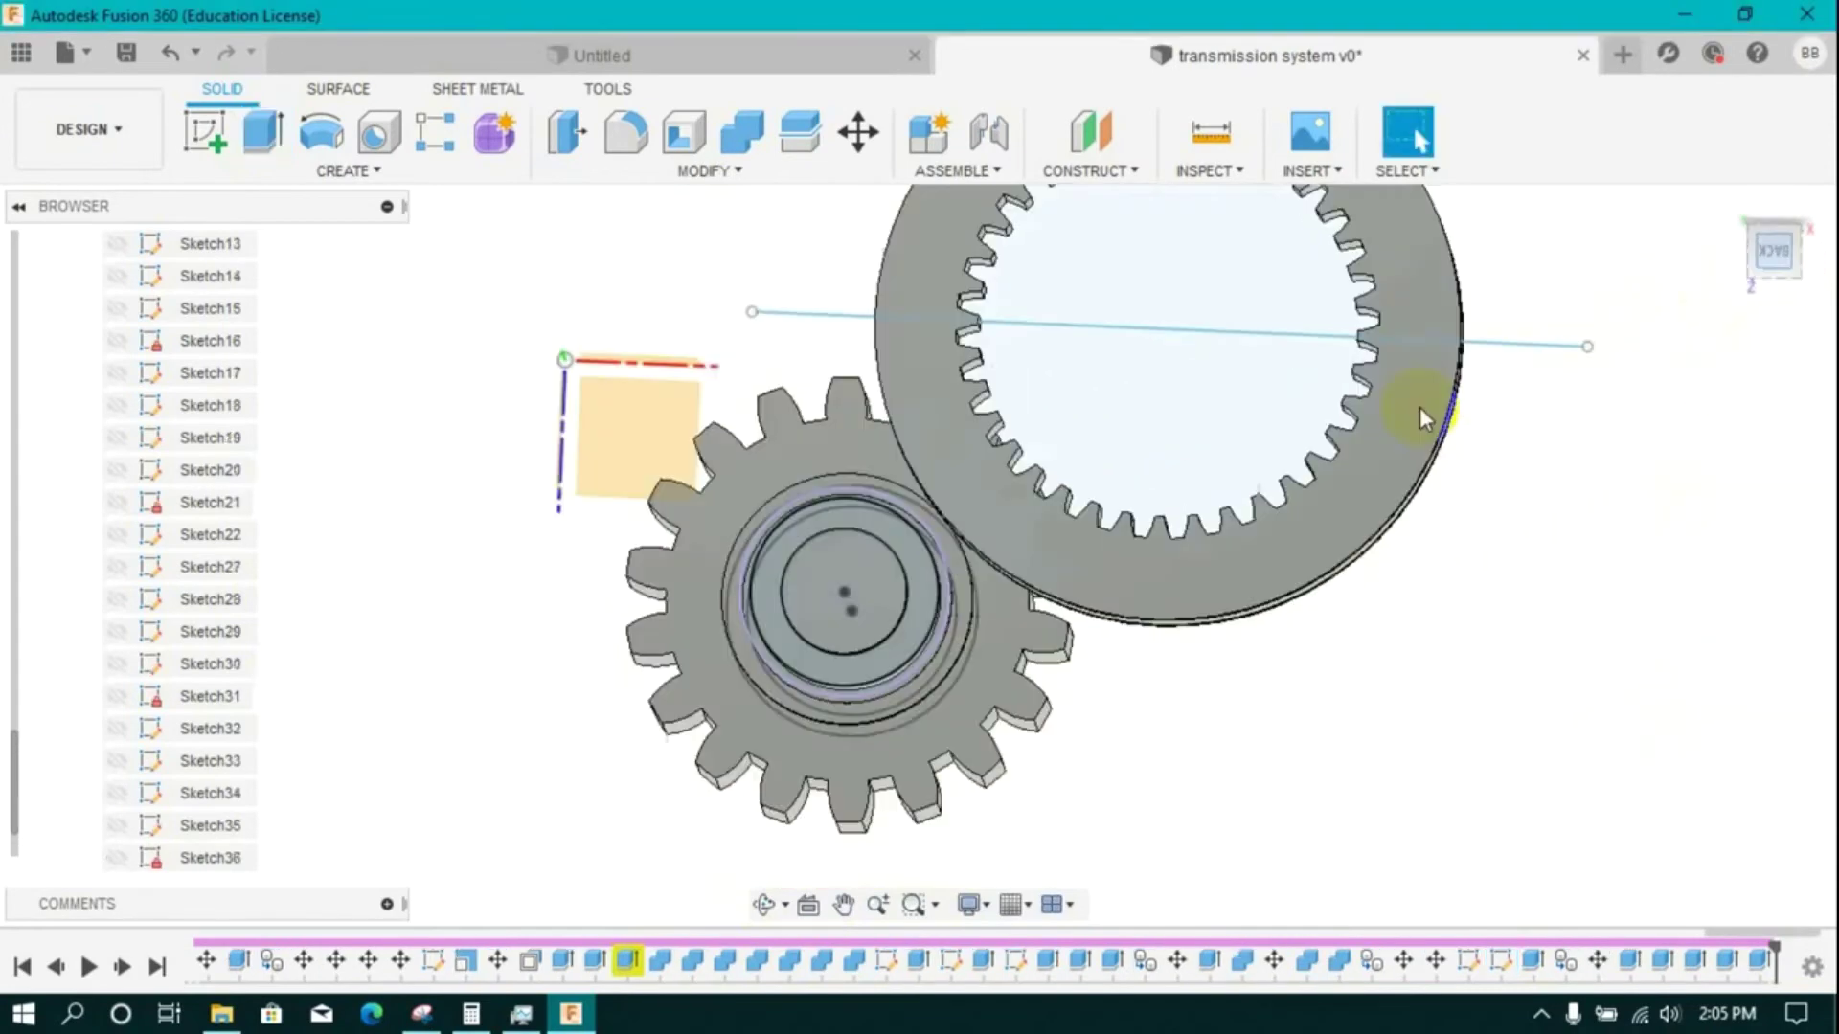
middle_click_drag(1685, 354, 923, 281, "shift")
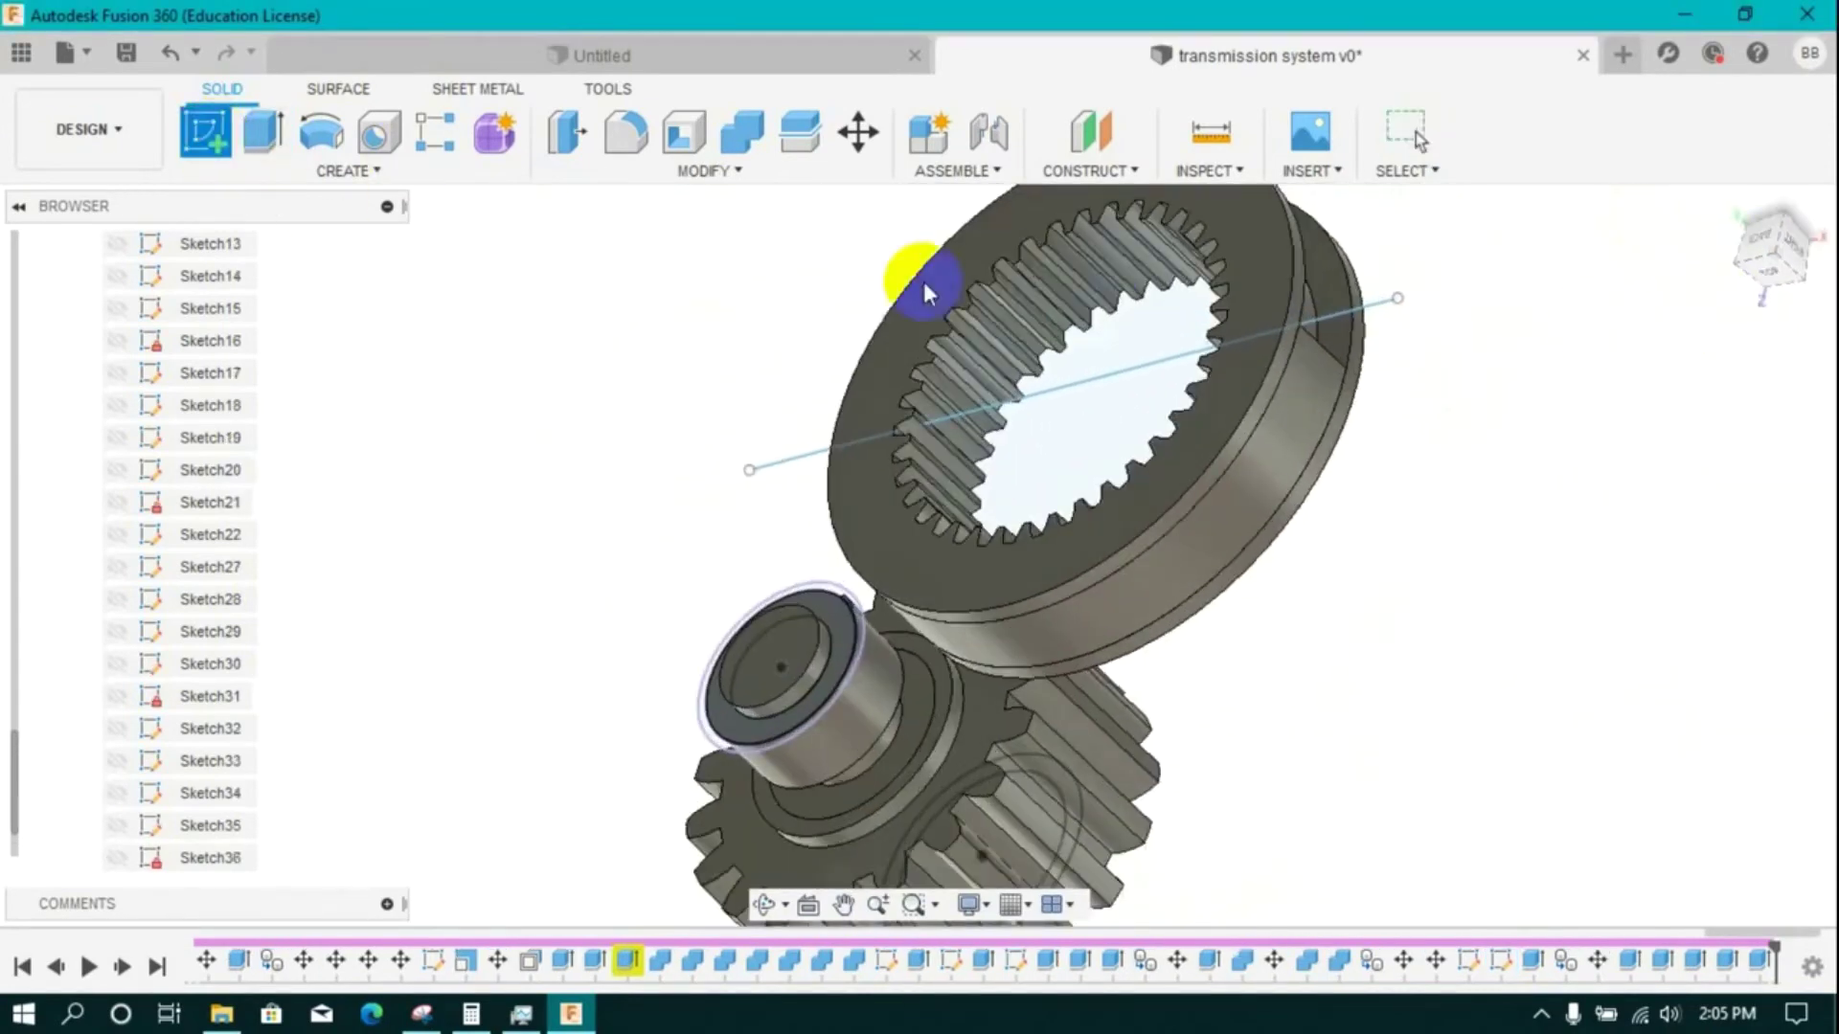
left_click(1427, 297)
left_click(221, 141)
left_click(859, 295)
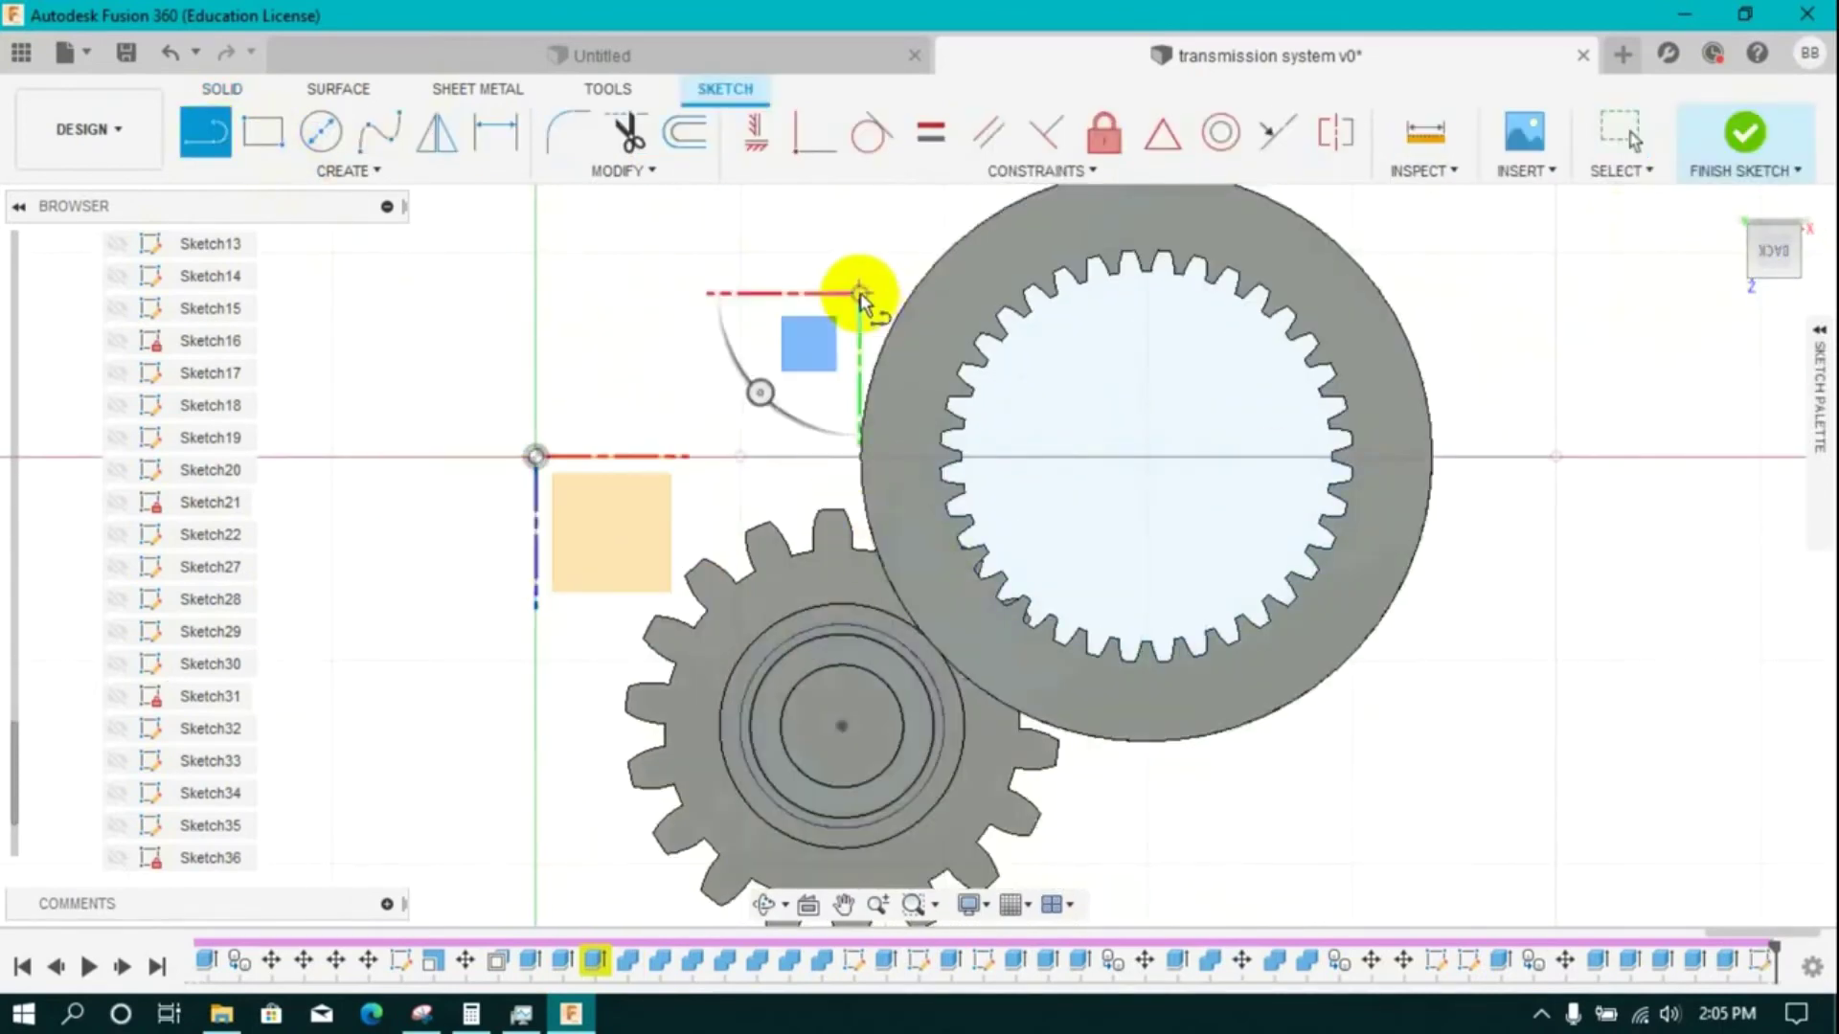
left_click(577, 676)
scroll(958, 460, "down", 1)
left_click(199, 144)
left_click(1432, 581)
left_click(1039, 837)
- Make both slanted lines tangent to the collar's outer circle and to the 45 mm circle around the shaft
left_click(196, 143)
left_click(872, 147)
left_click(791, 291)
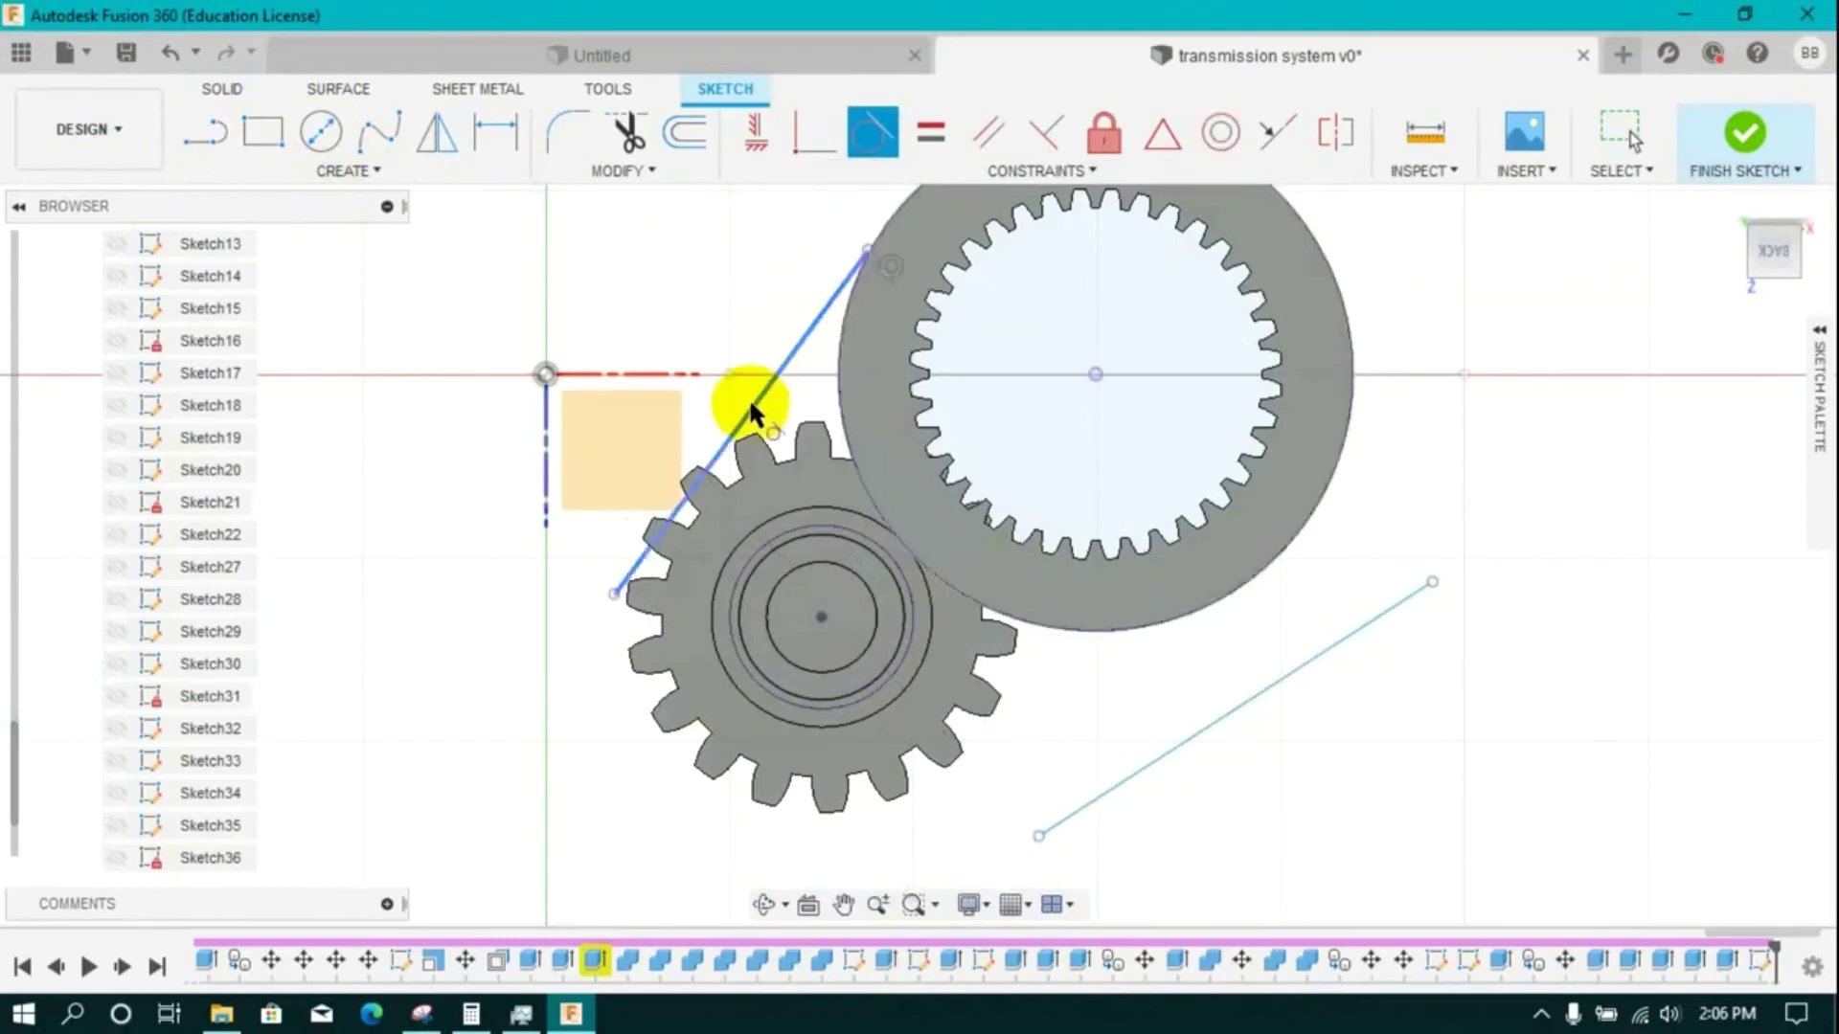
left_click(750, 567)
left_click(866, 691)
left_click(1122, 778)
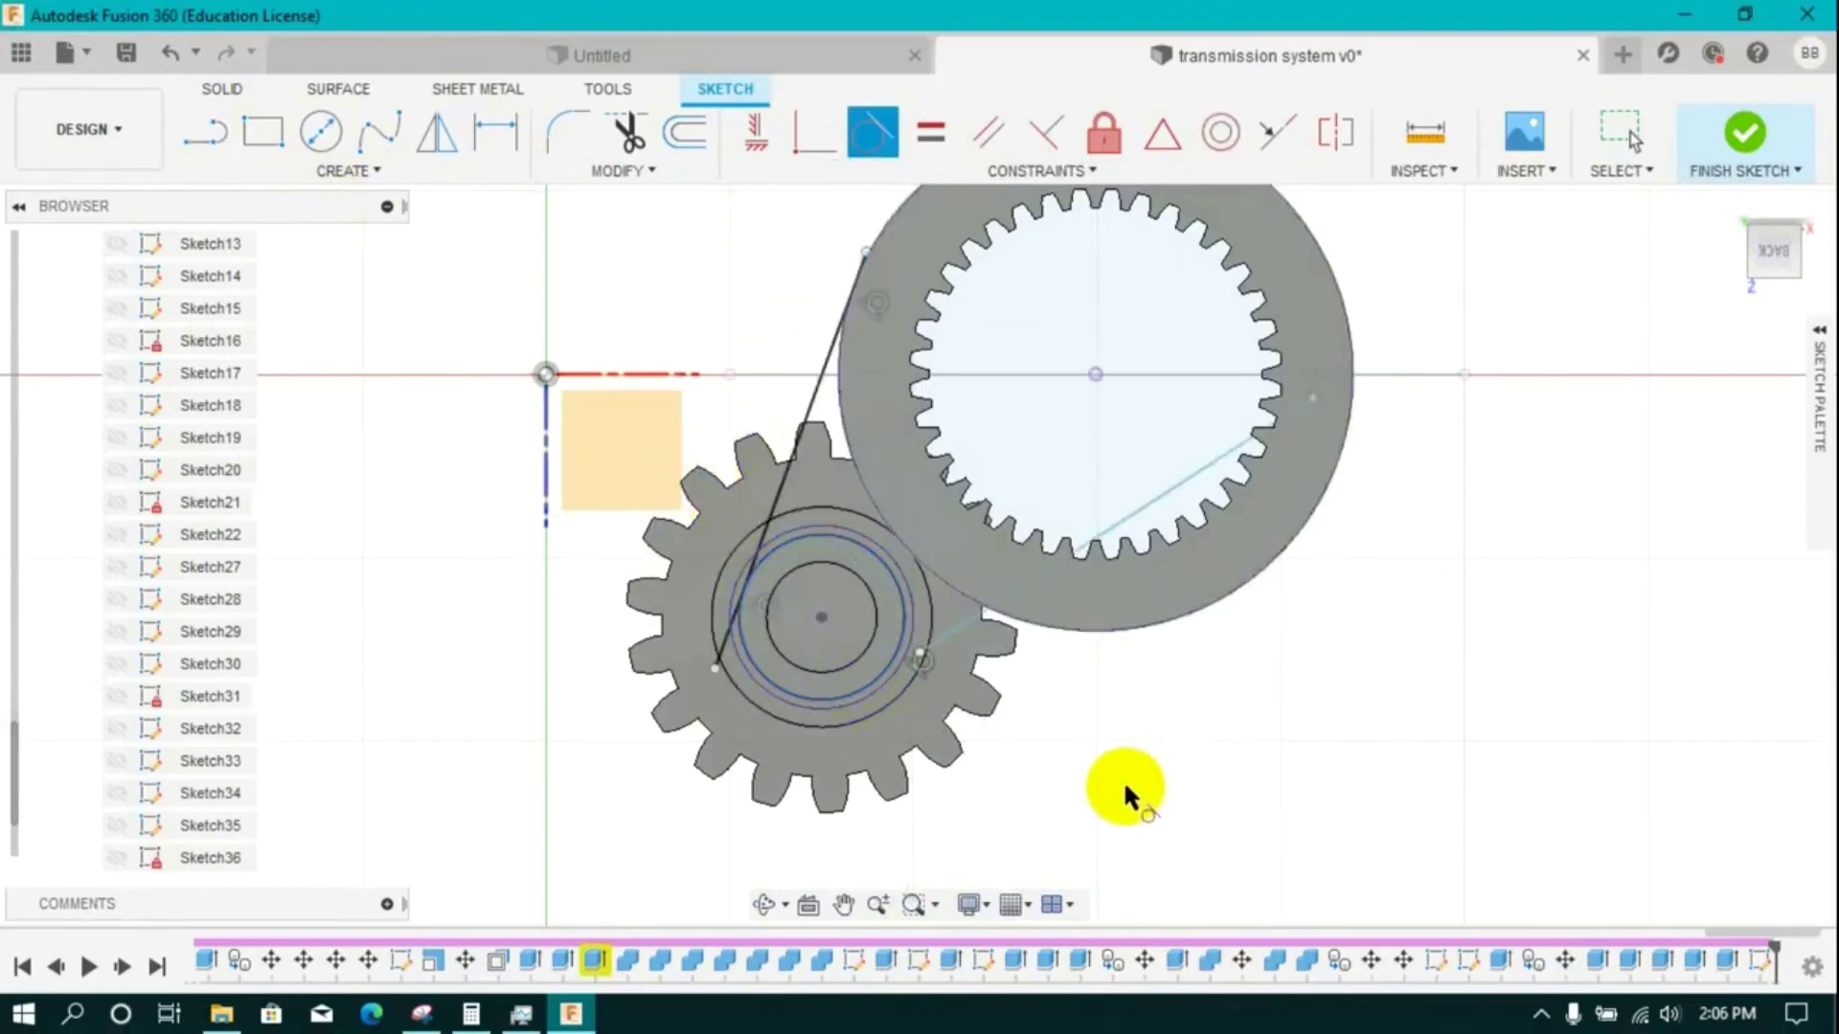
left_click(1274, 596)
key("Escape")
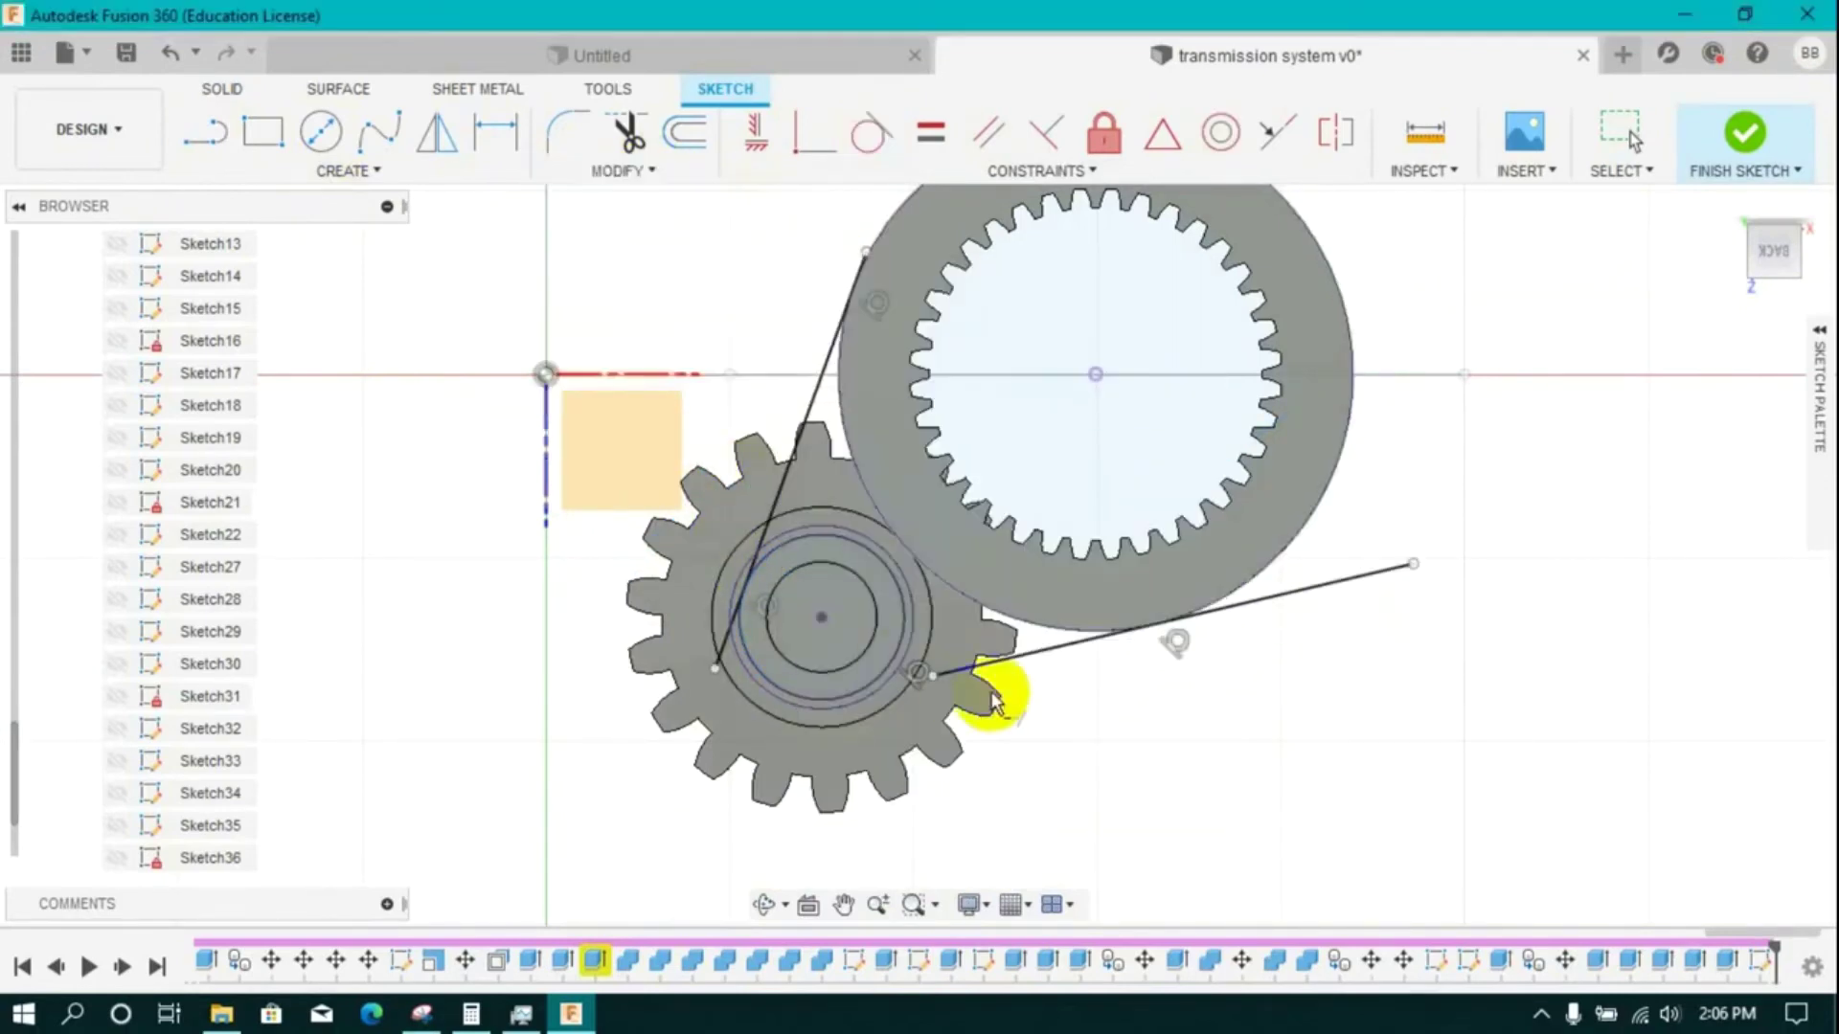
left_click(1755, 182)
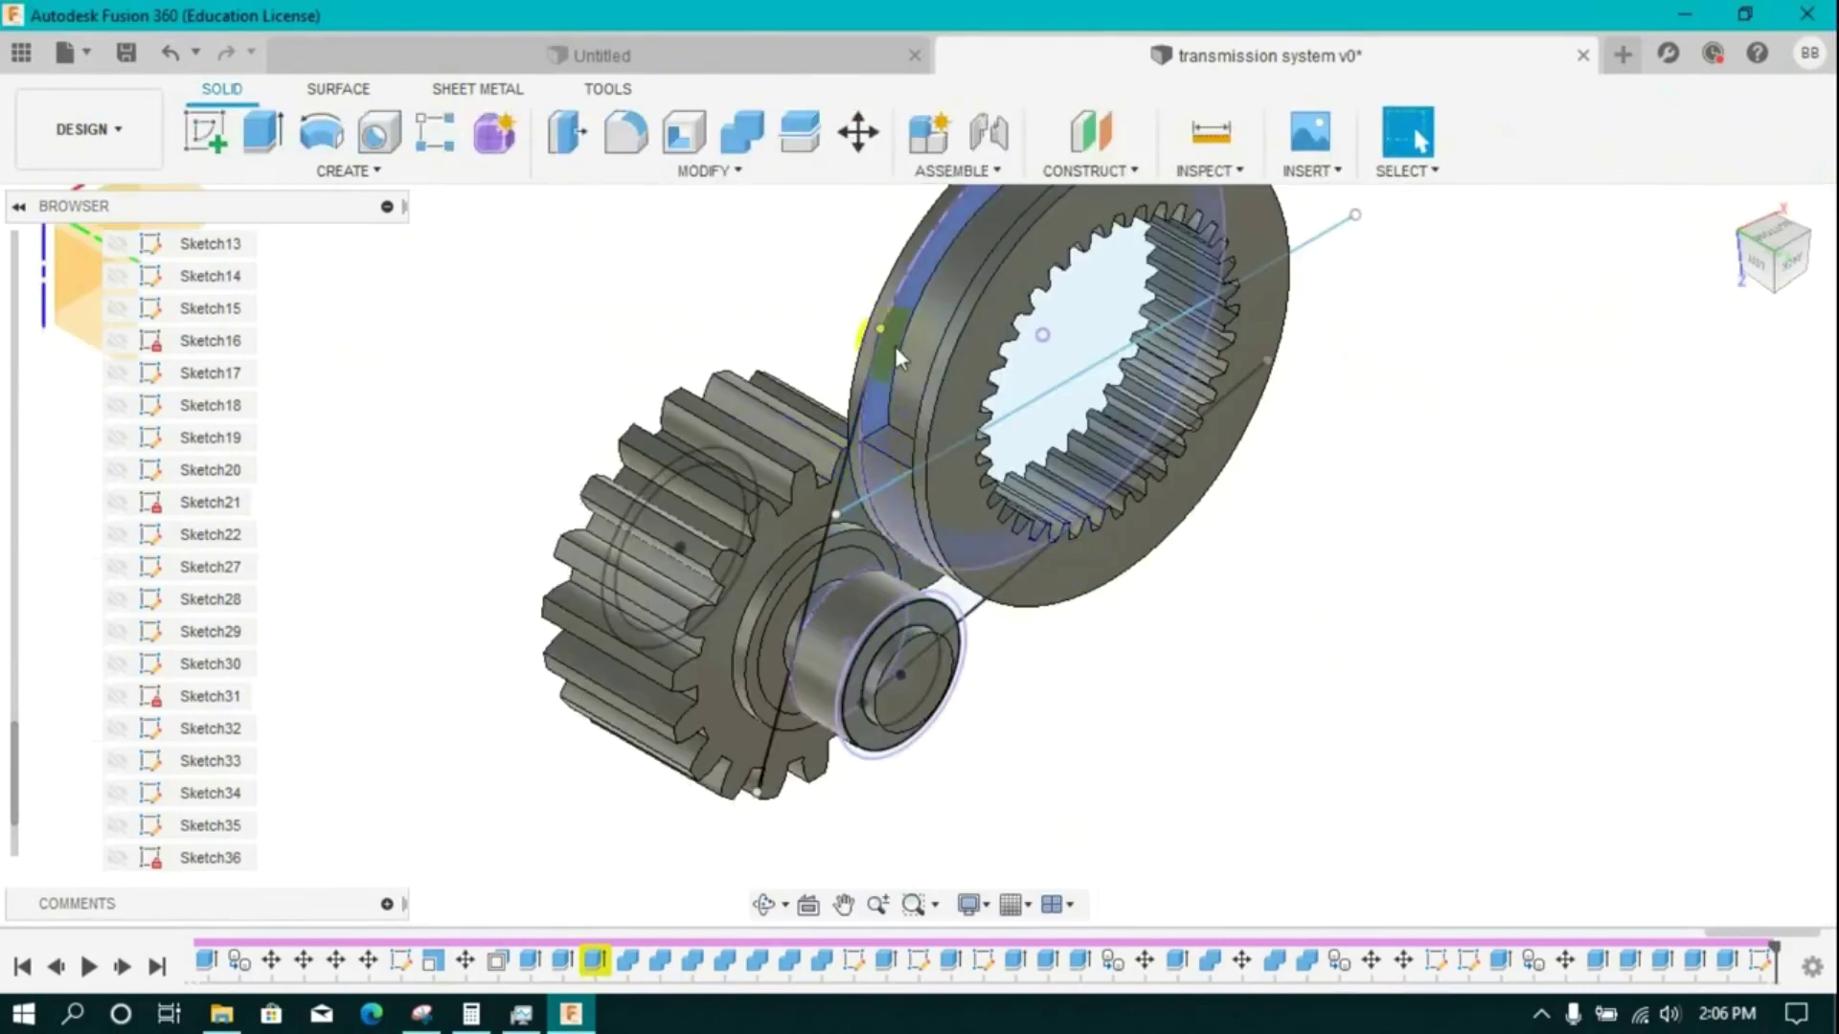
left_click(567, 137)
left_click(897, 445)
left_click(929, 458)
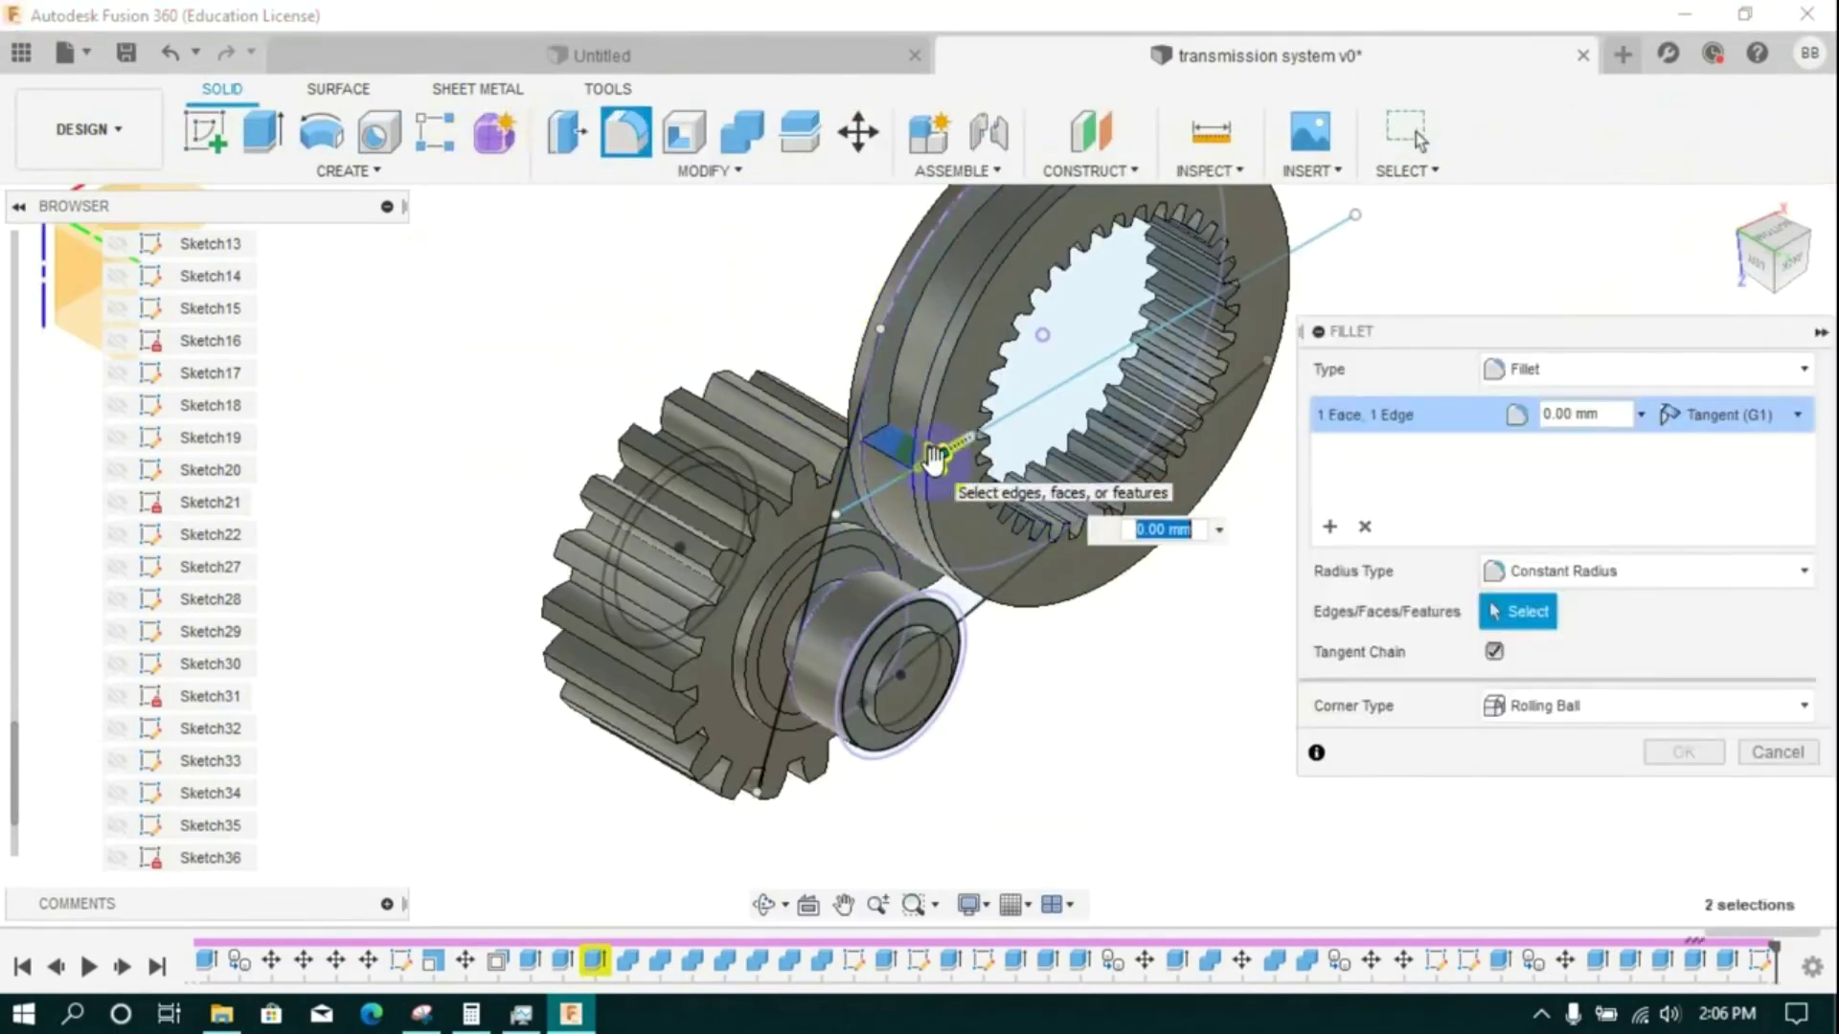
left_click(1749, 743)
- Try to offset the end face of the half-ring that sits in the collar's groove
key("q")
left_click(887, 445)
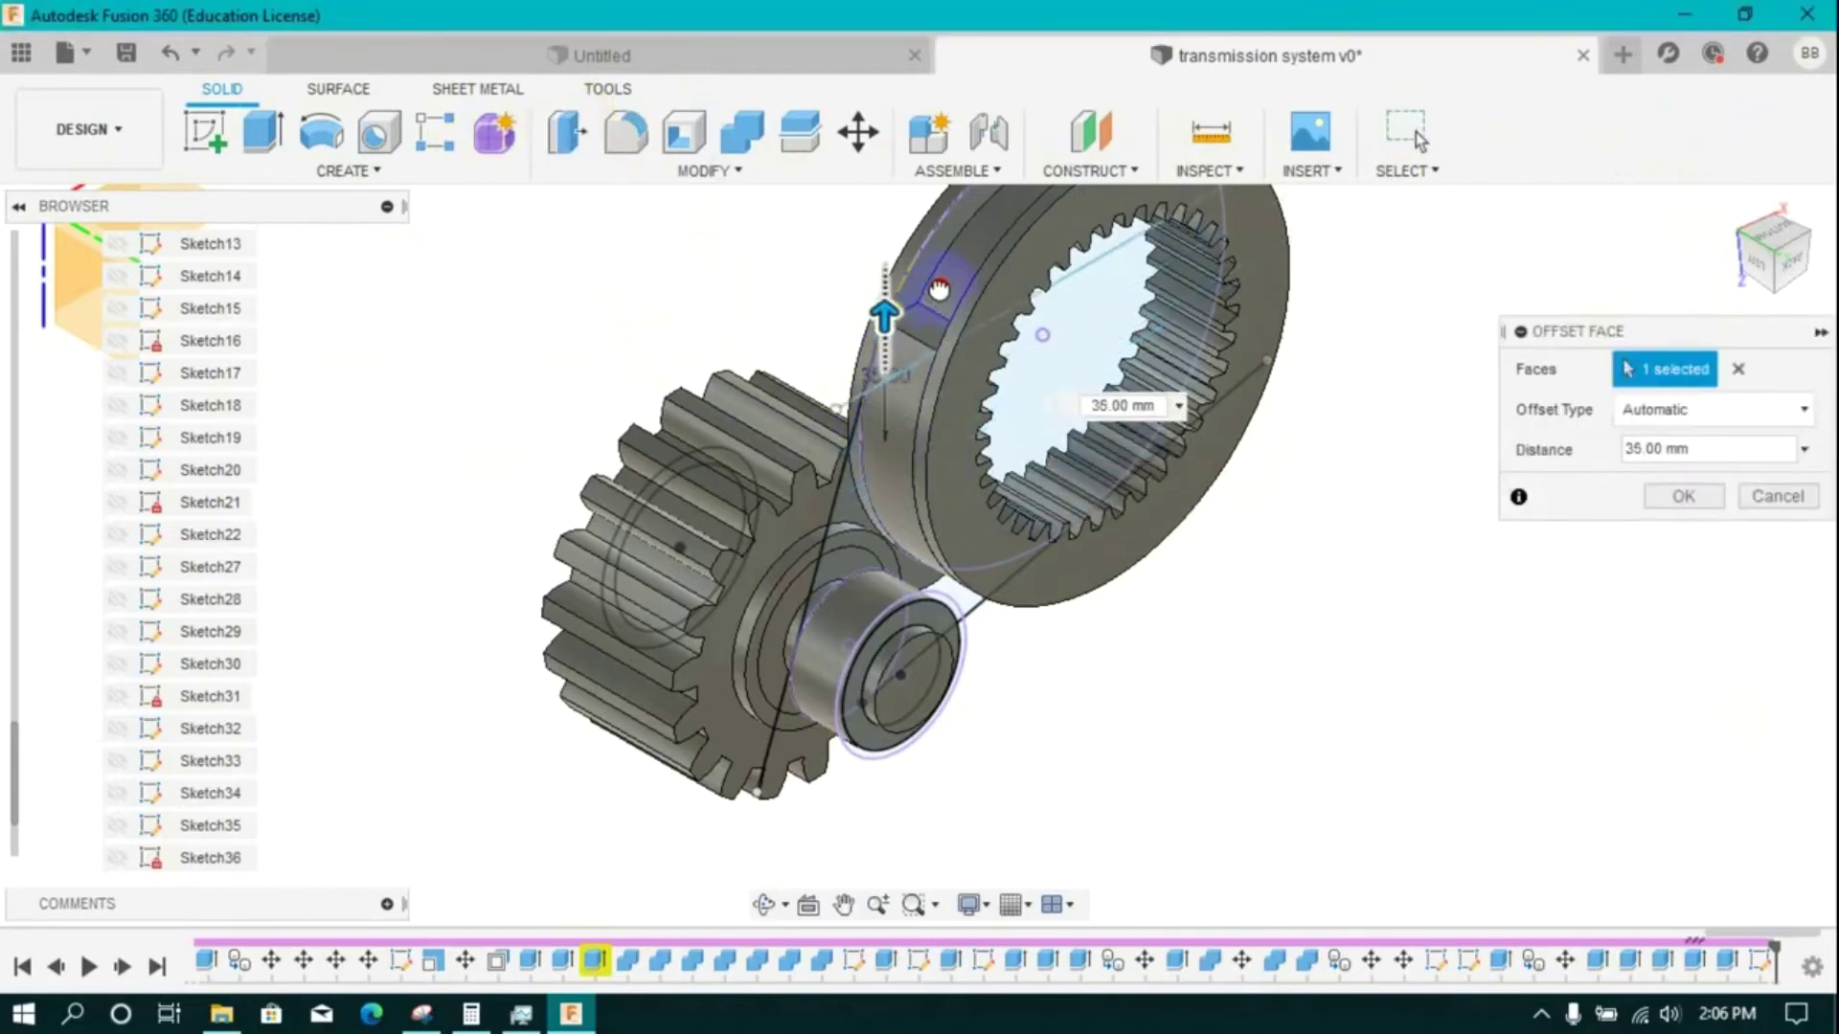
scroll(1111, 441, "down", 4)
scroll(1106, 345, "up", 2)
left_click_drag(956, 343, 953, 551)
key("Return")
scroll(1284, 541, "up", 3)
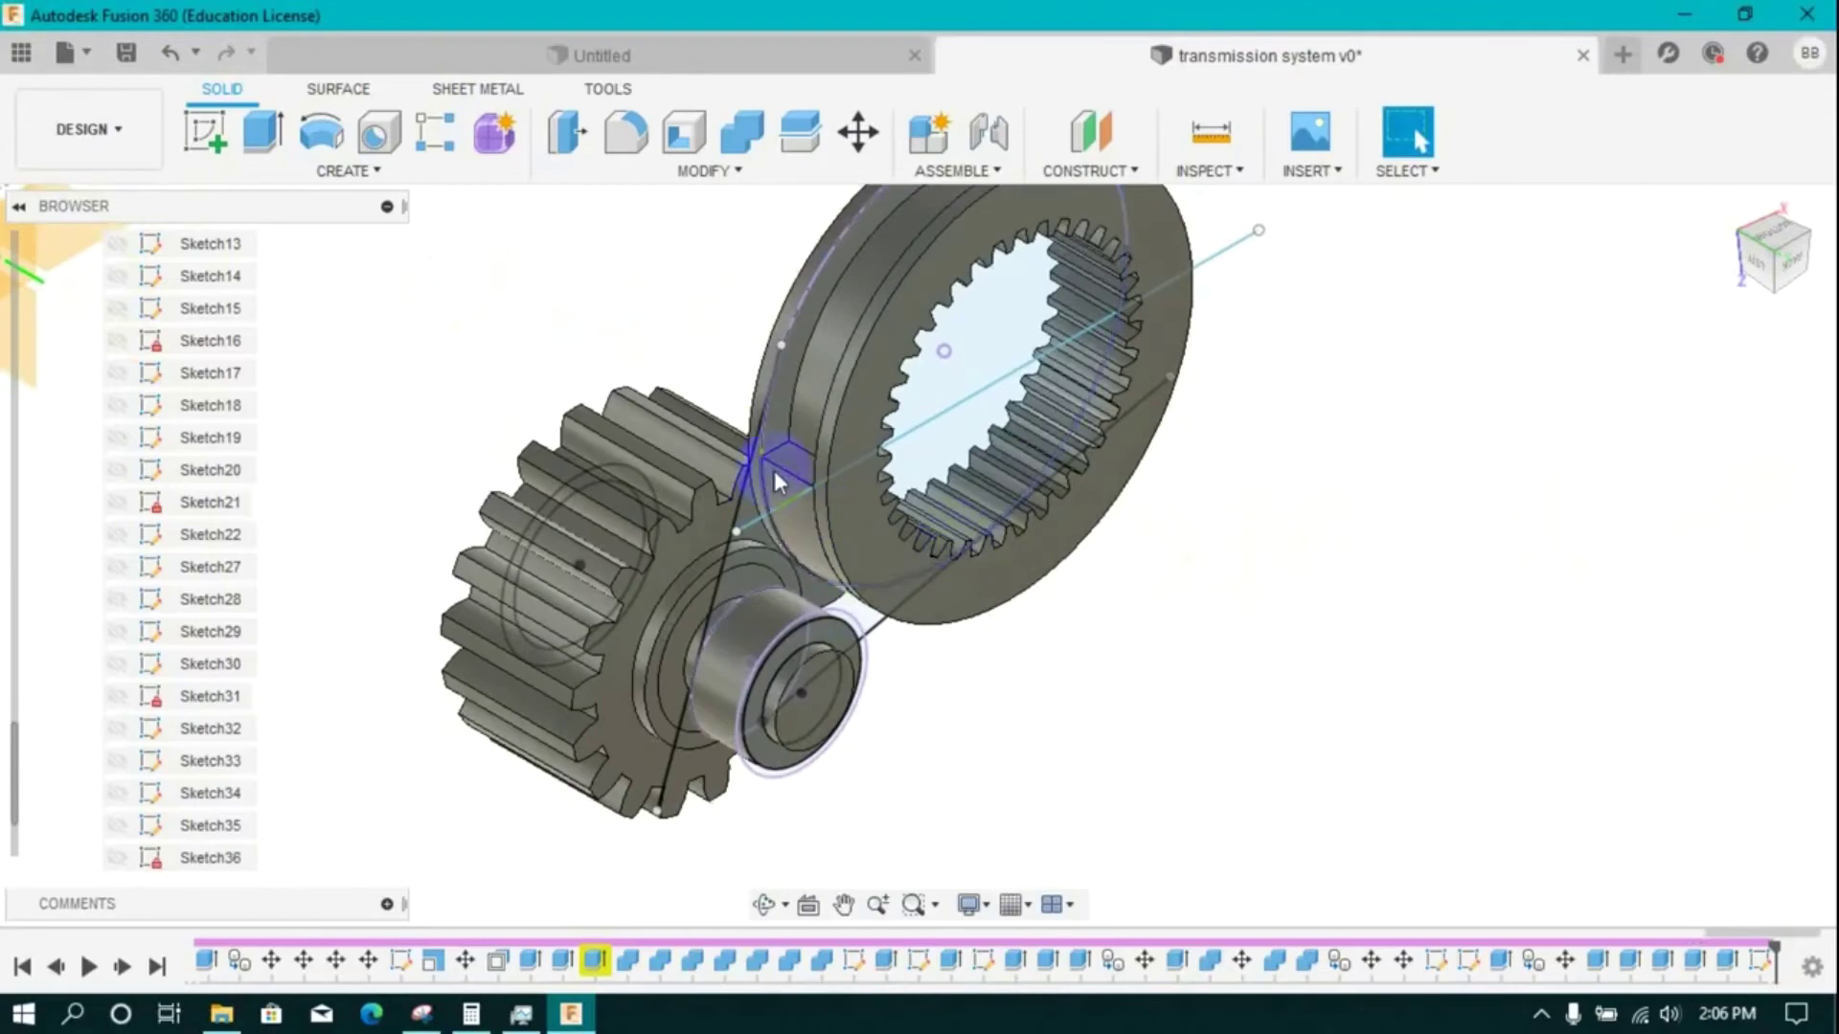
- Reopen the sketch with the tangent lines and add a horizontal line from the collar's centre past the nearer slanted line
right_click(1765, 971)
left_click(1642, 694)
mouse_move(1787, 253)
left_mouse_down()
mouse_move(1609, 256)
mouse_move(1714, 257)
left_mouse_up()
left_click(1775, 253)
left_click(209, 147)
left_click(824, 726)
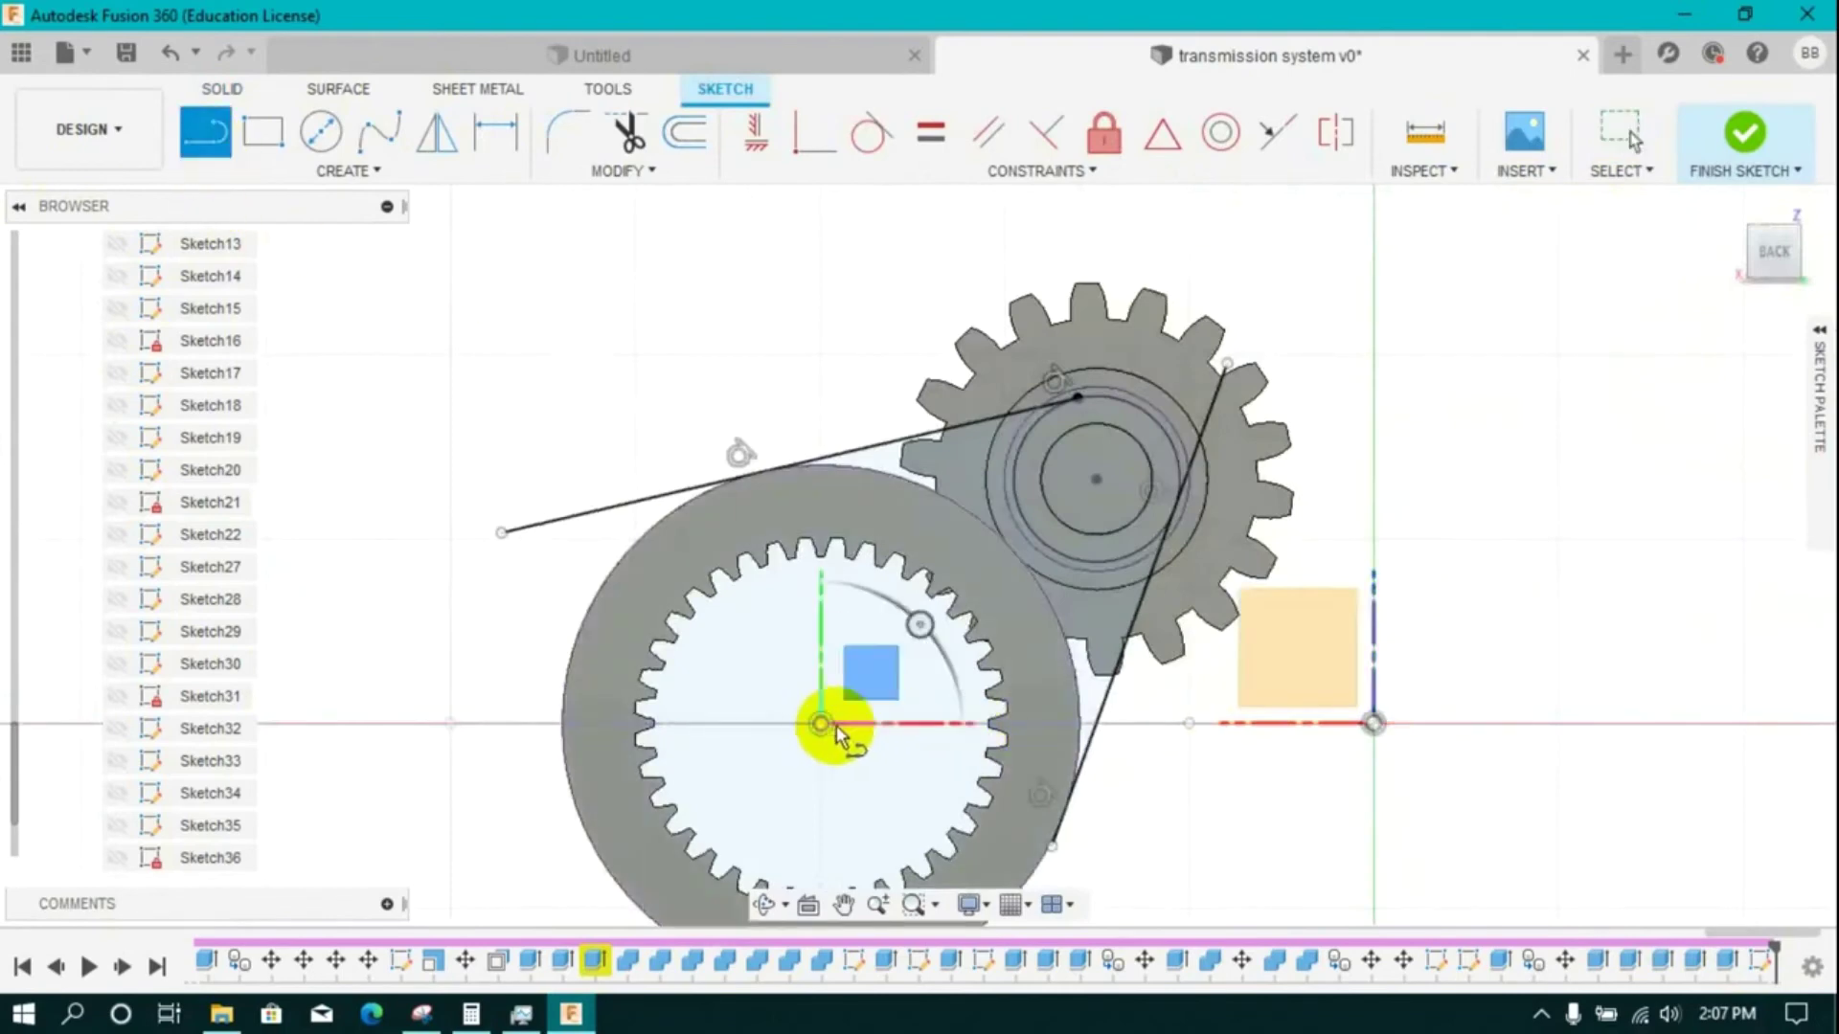
left_click(1159, 724)
left_click(1744, 137)
- Extrude the enclosed profile between the collar and the shaft ring 20 mm as a new body
left_click(264, 134)
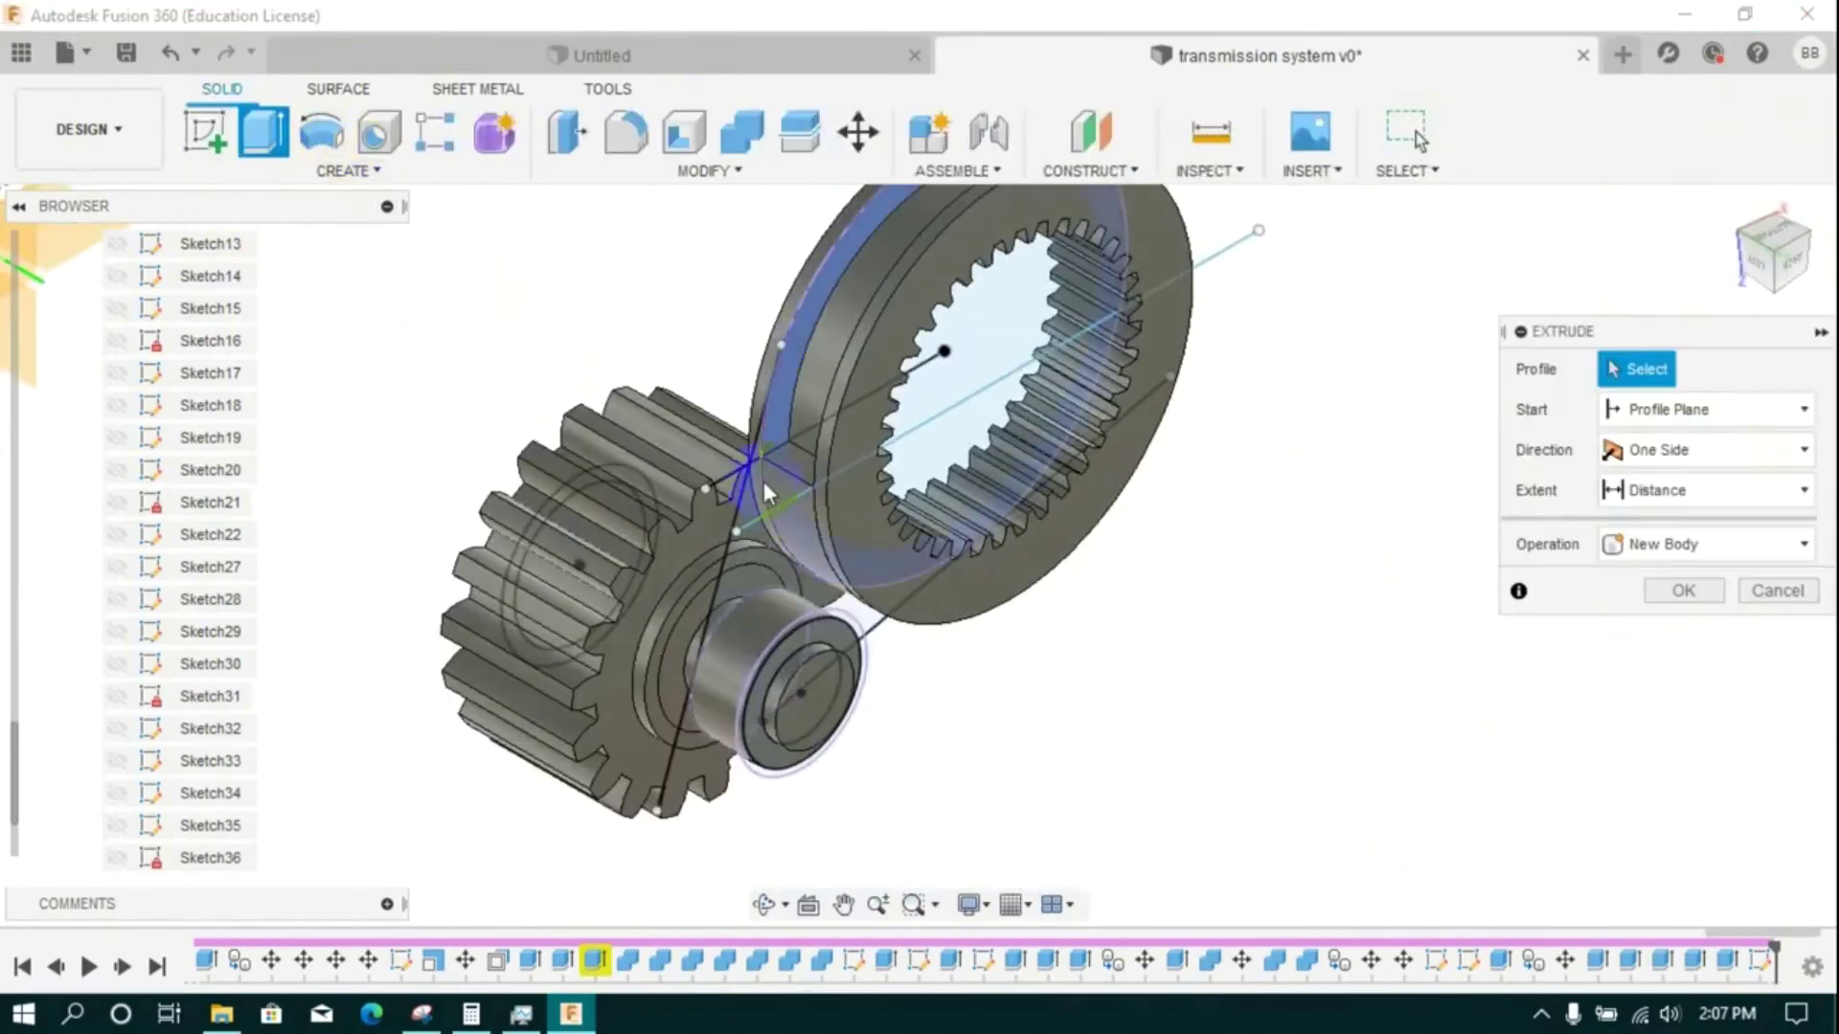
left_click(847, 613)
left_click(1739, 237)
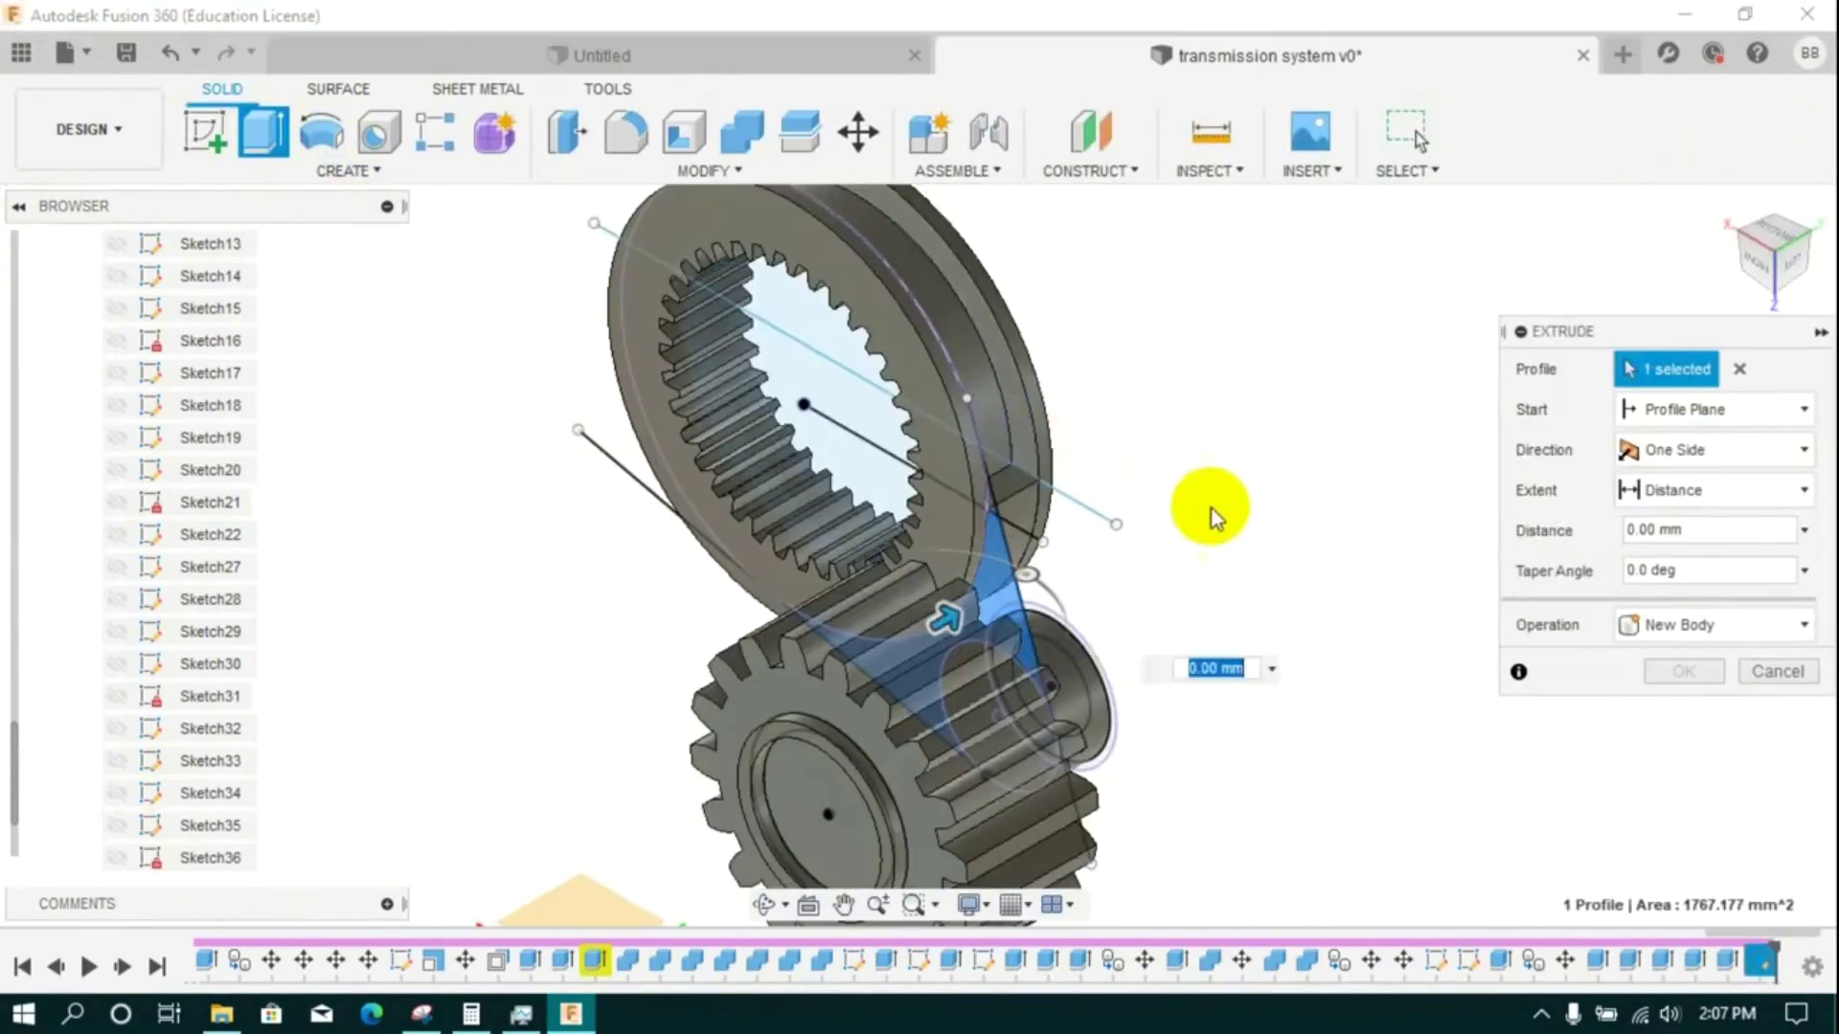
type("20")
left_click(1664, 624)
left_click(1686, 758)
left_click(1684, 671)
- Join the half-ring, connecting arm and shaft ring into one fork body
left_click_drag(1753, 254, 1451, 687)
left_click(744, 134)
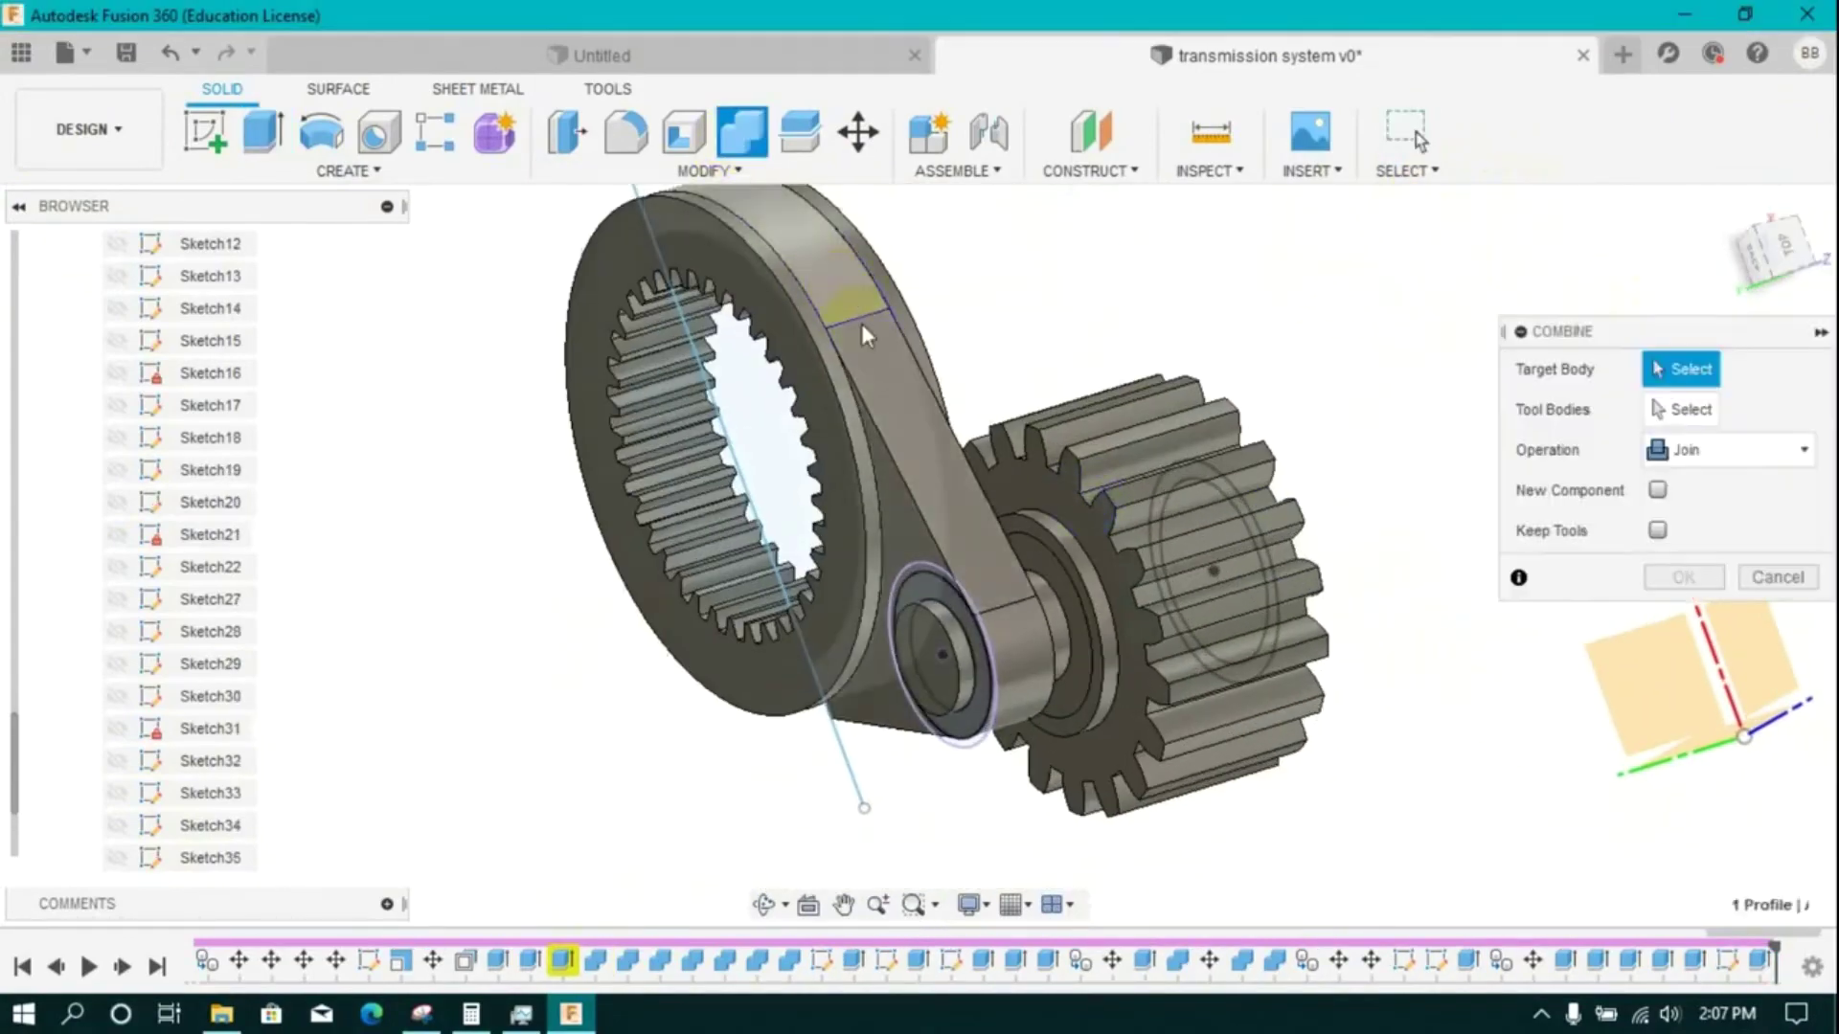
left_click(860, 324)
left_click(1023, 664)
left_click(1684, 576)
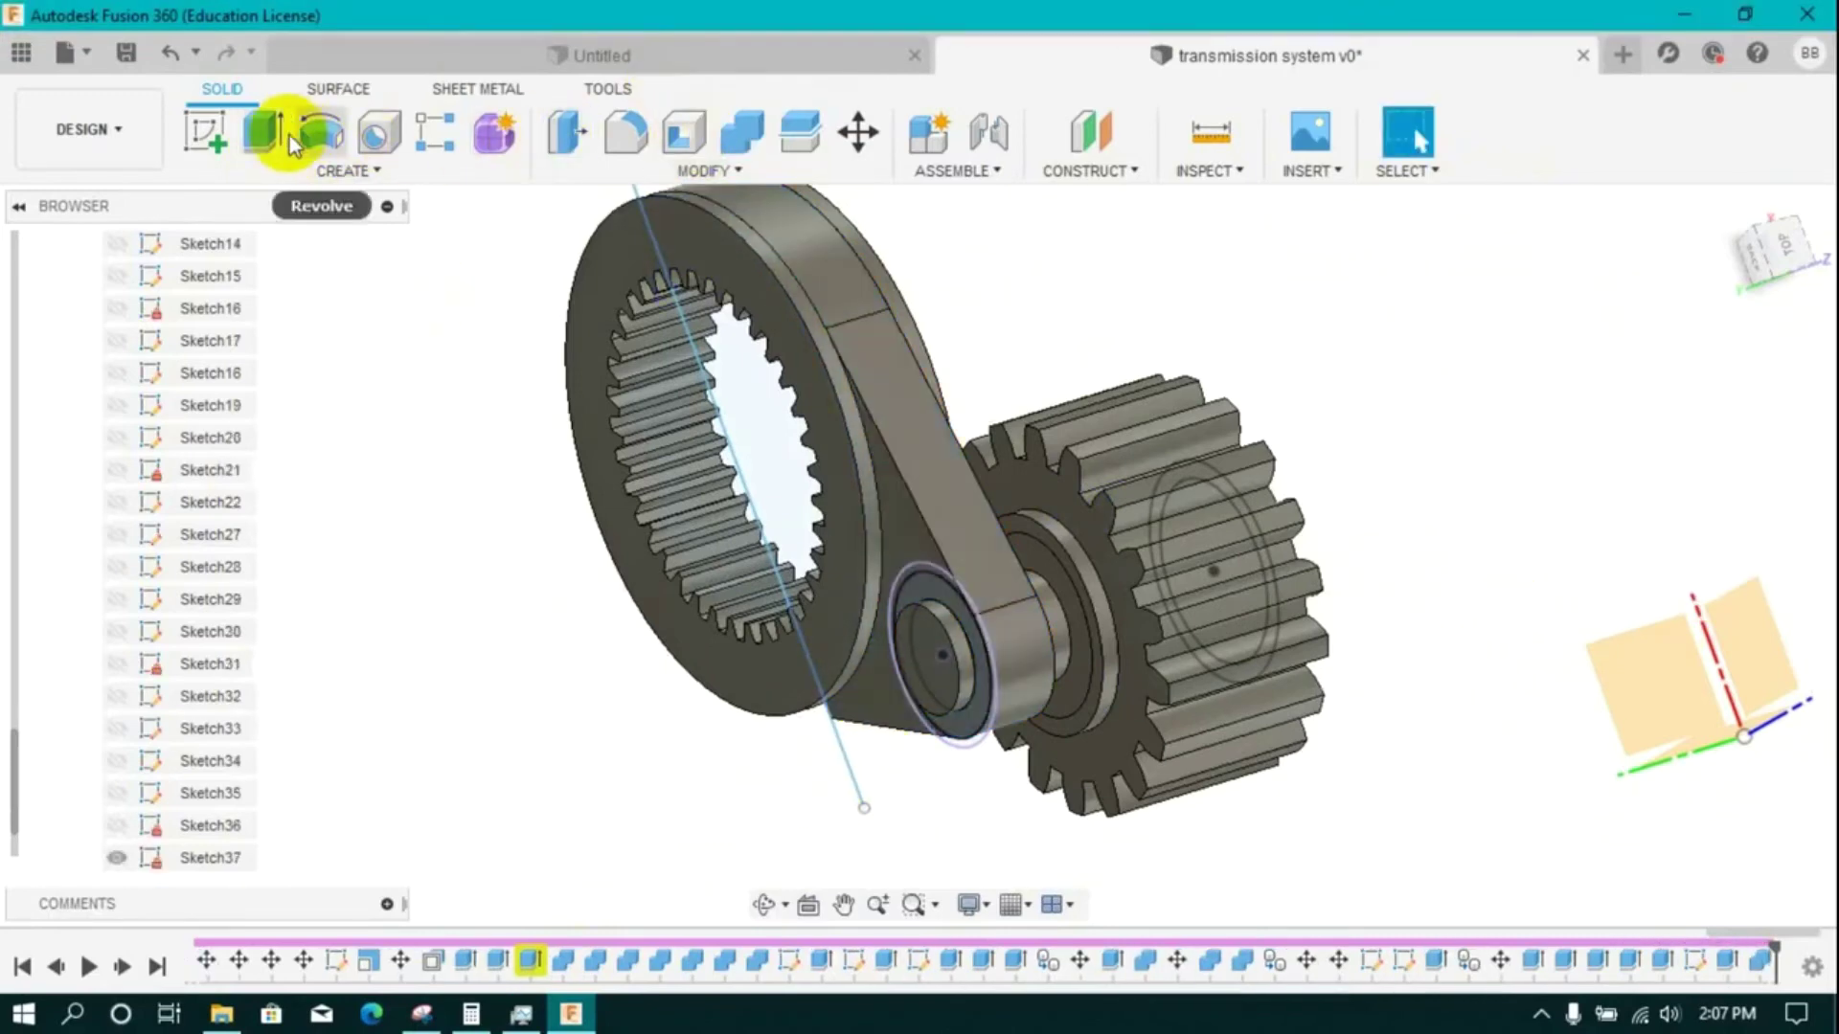
- Extrude the shaft's circular end face outward past the fork ring as a new body
left_click(262, 131)
left_click(927, 675)
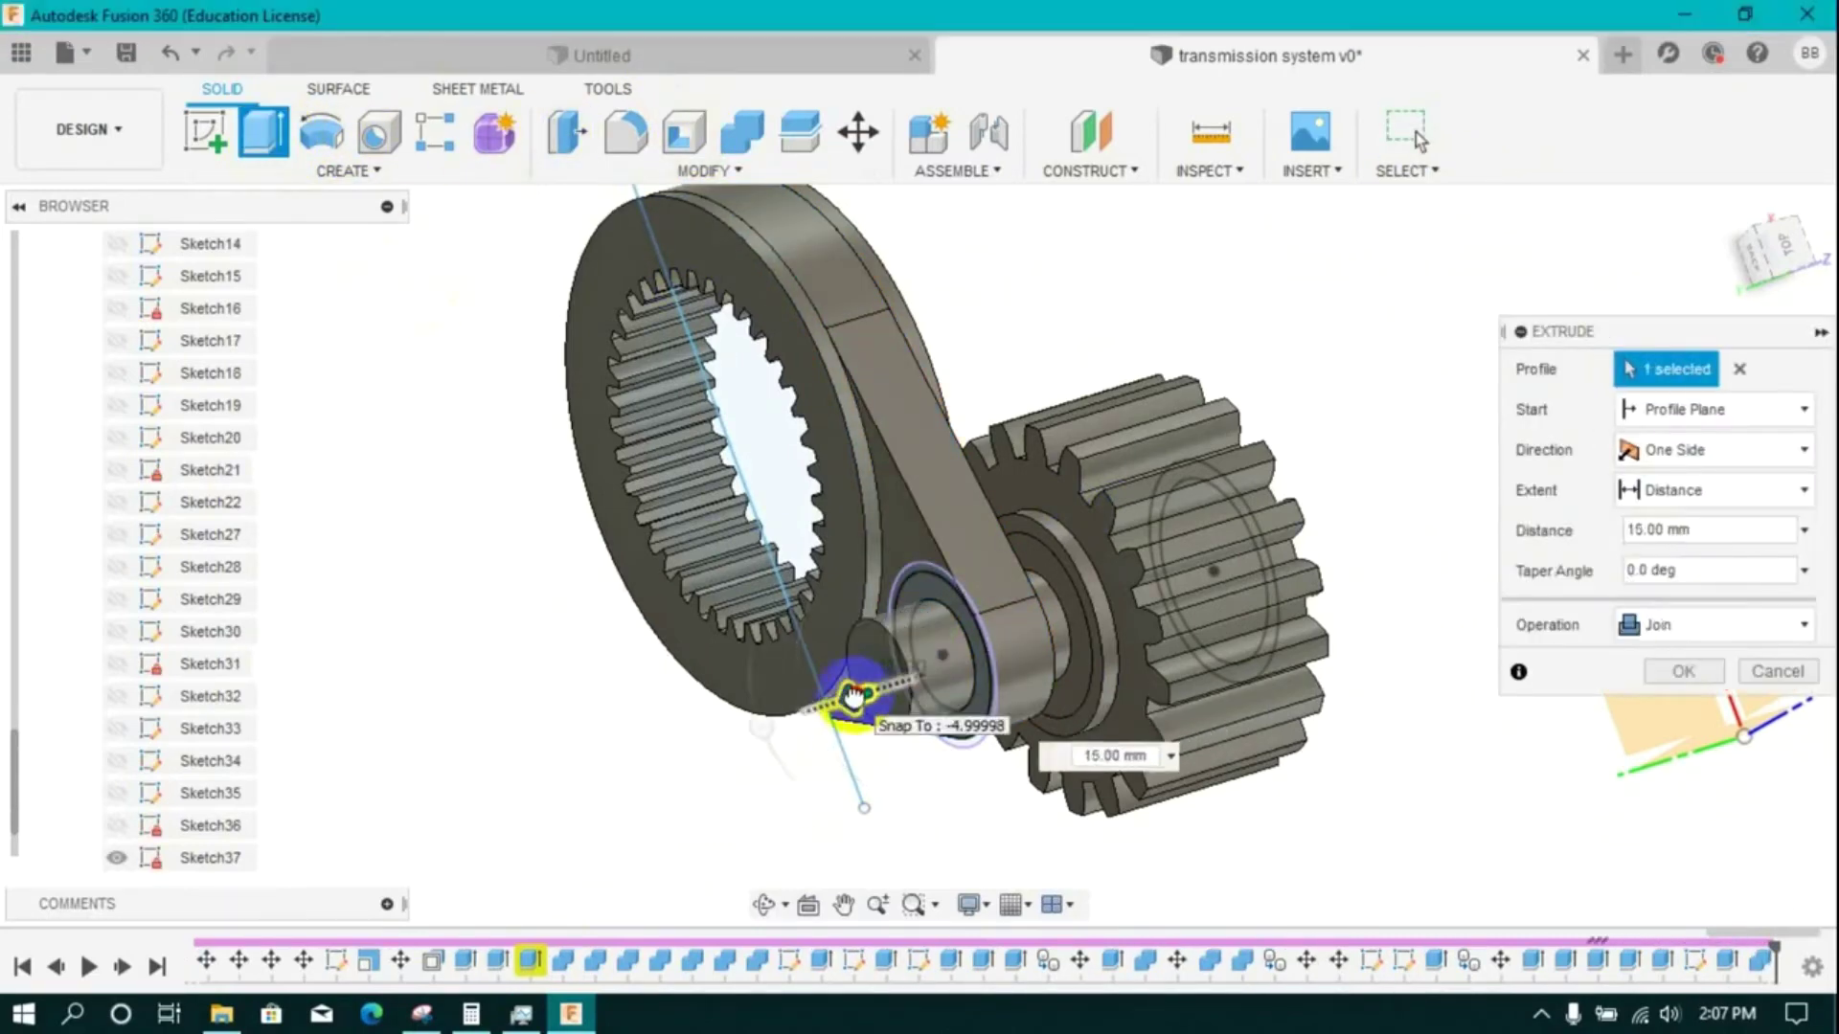
left_click(1709, 624)
left_click(1667, 788)
left_click(1674, 671)
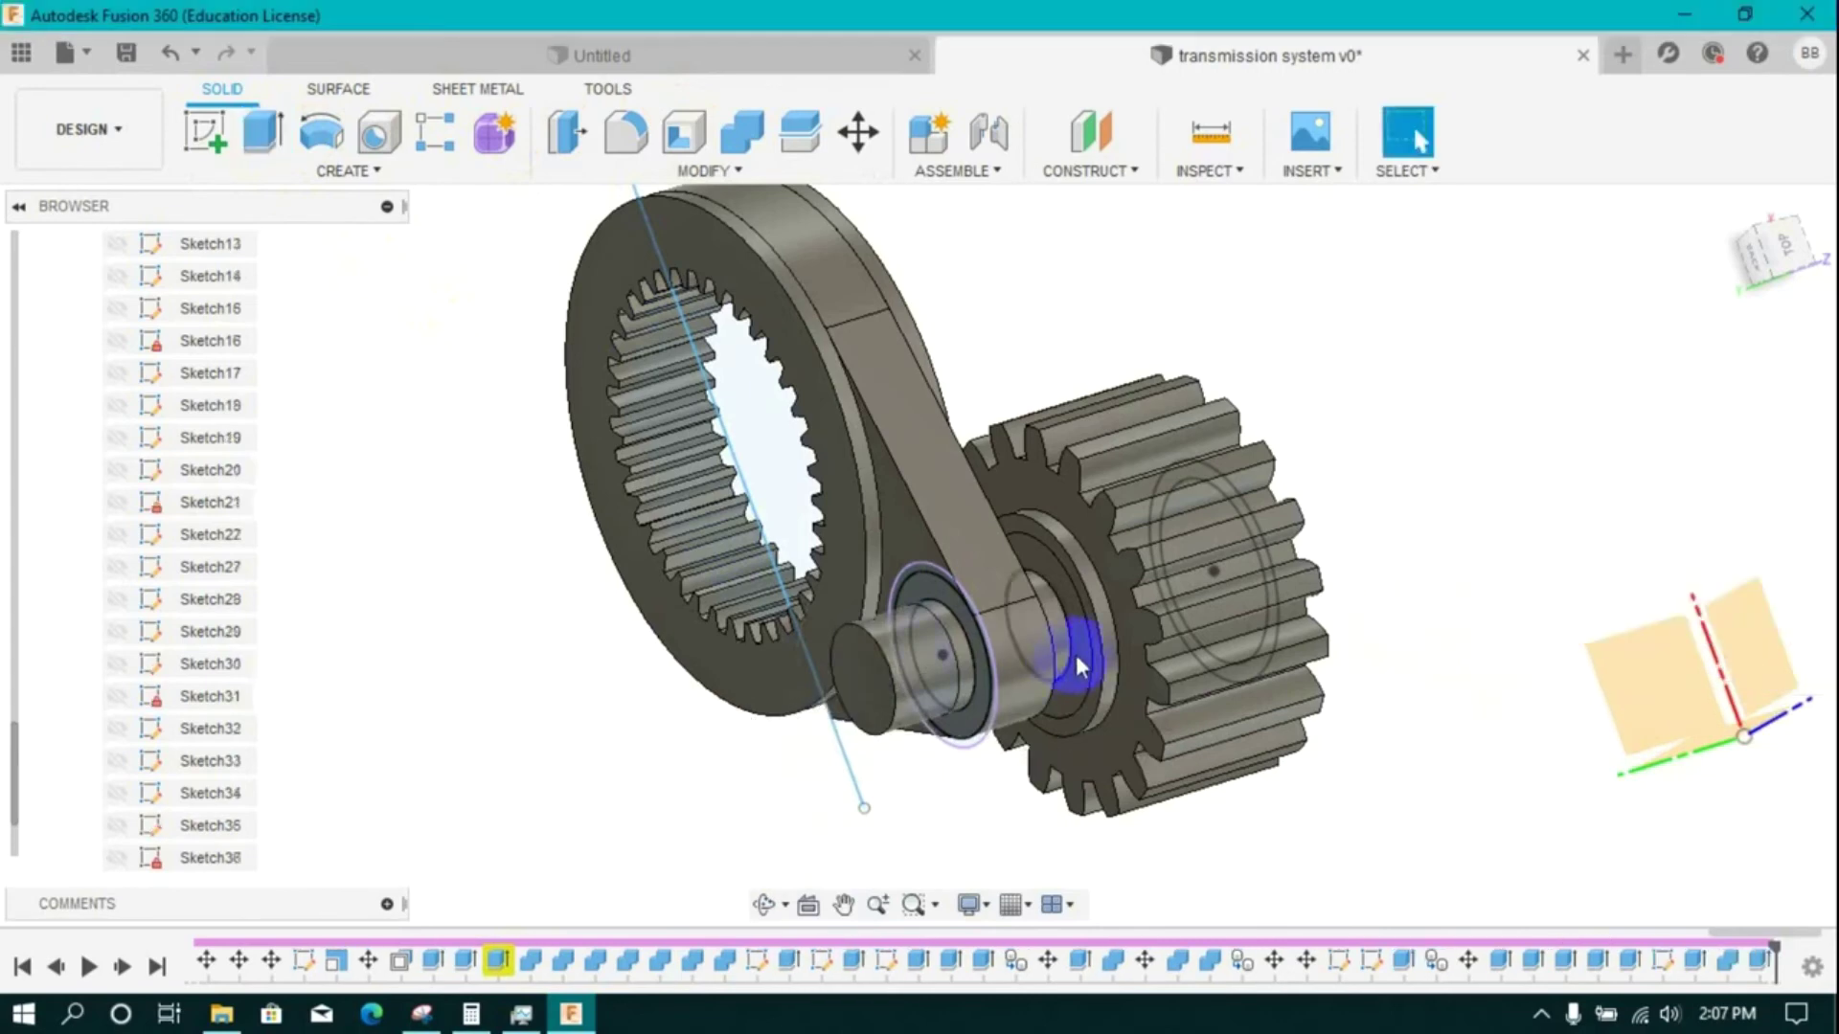
- Hide the idler gear and join its shaft, flanges, end stub and the fork into one body
right_click(1160, 626)
left_click(1116, 772)
scroll(1278, 546, "up", 3)
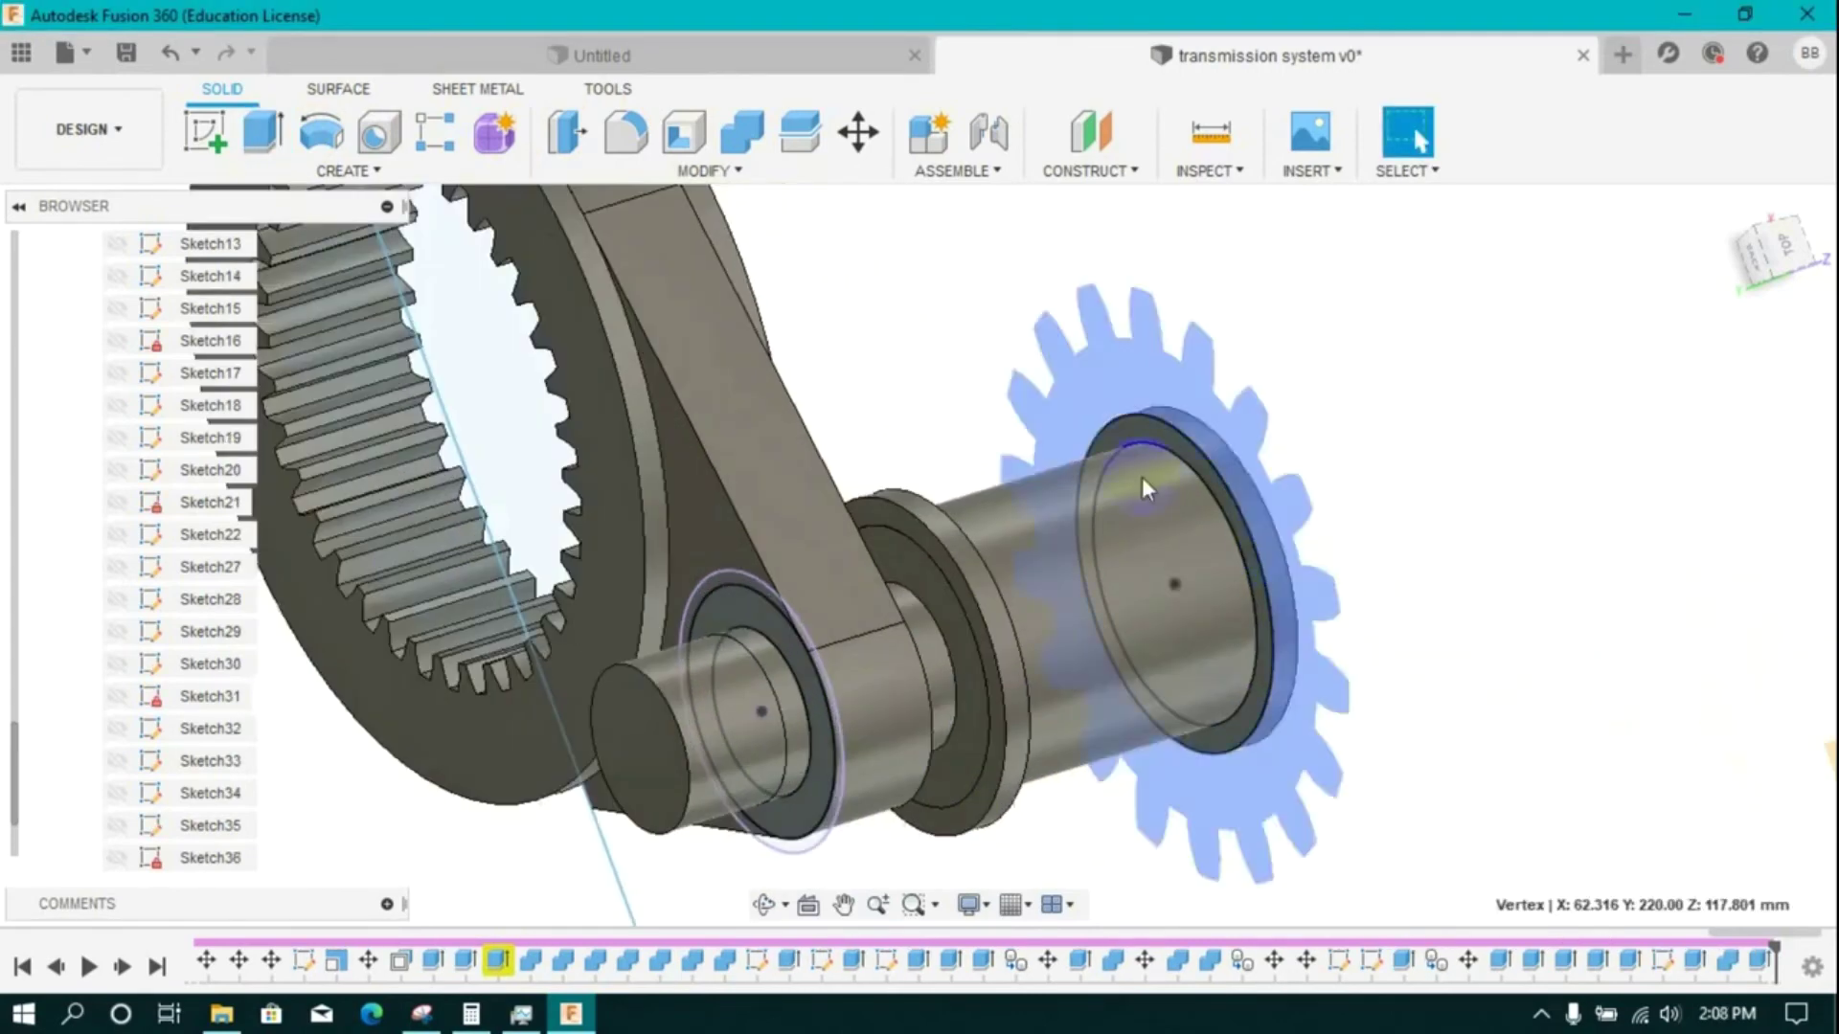
left_click(742, 133)
scroll(1400, 640, "down", 3)
left_click(1769, 371)
scroll(1418, 599, "up", 3)
left_click(1260, 671)
left_click(1145, 737)
left_click(948, 774)
left_click(793, 816)
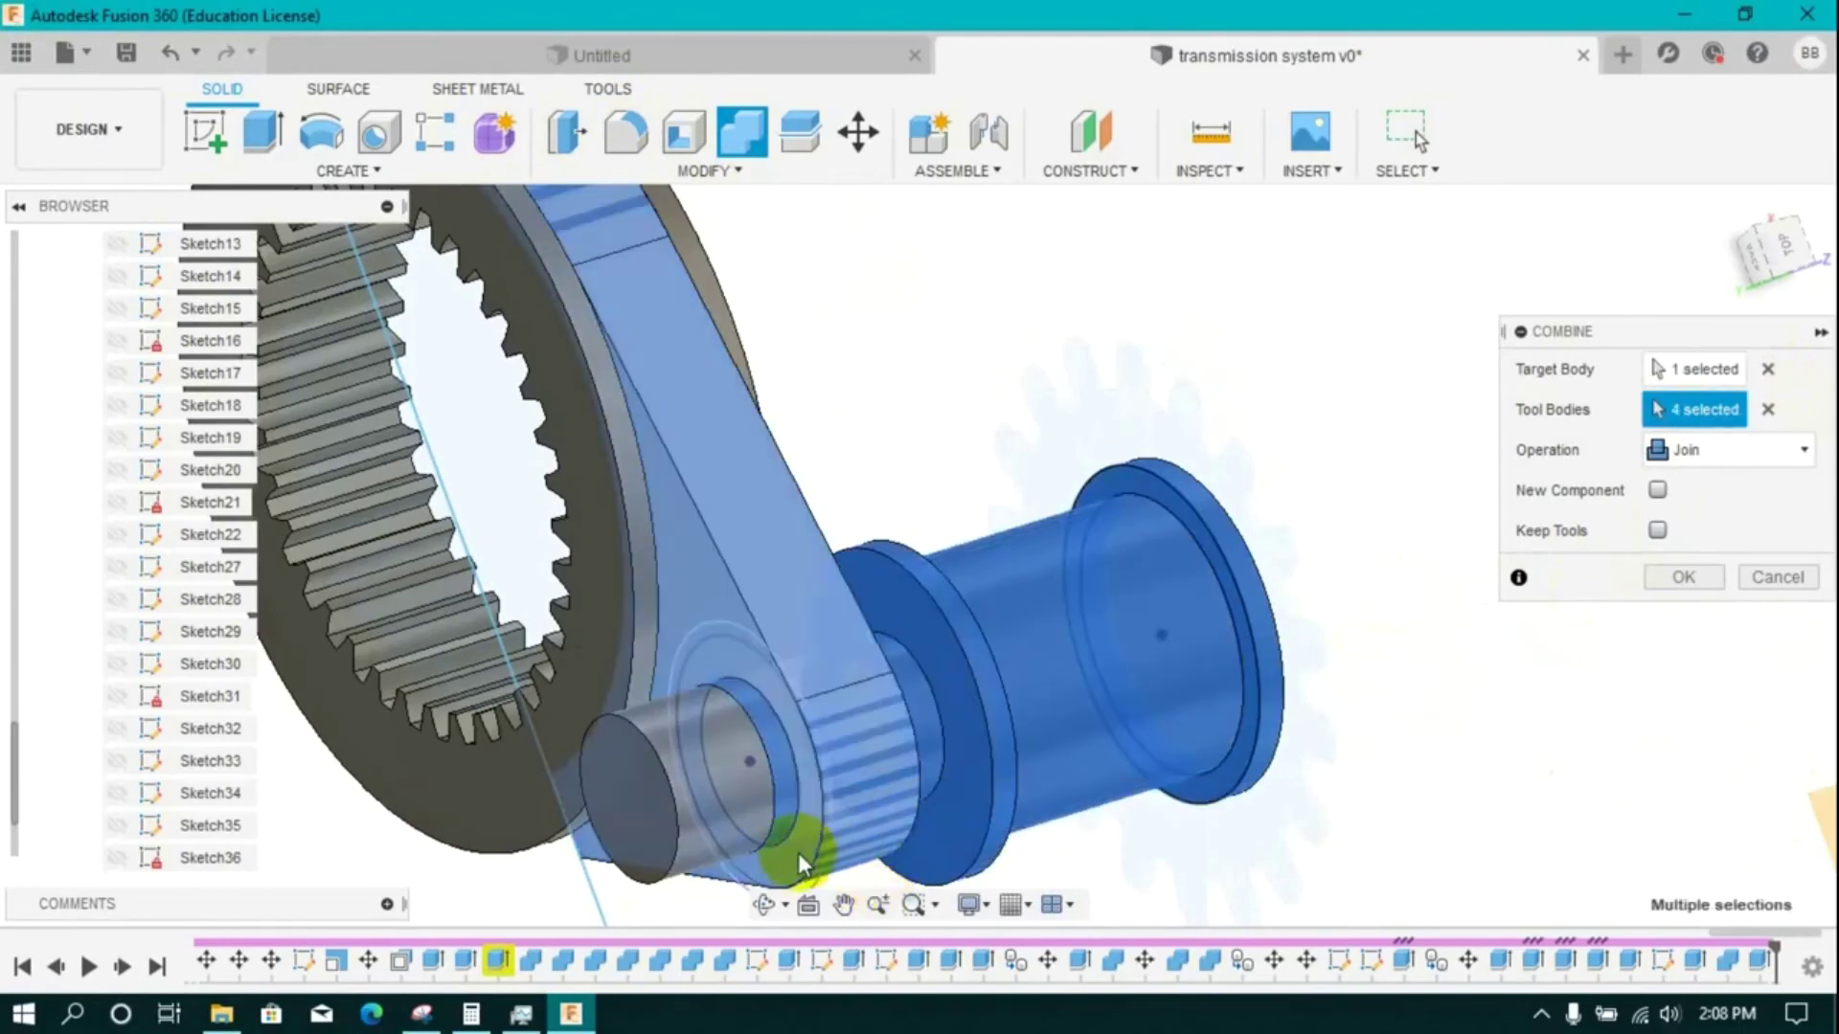
left_click(800, 851)
key("Return")
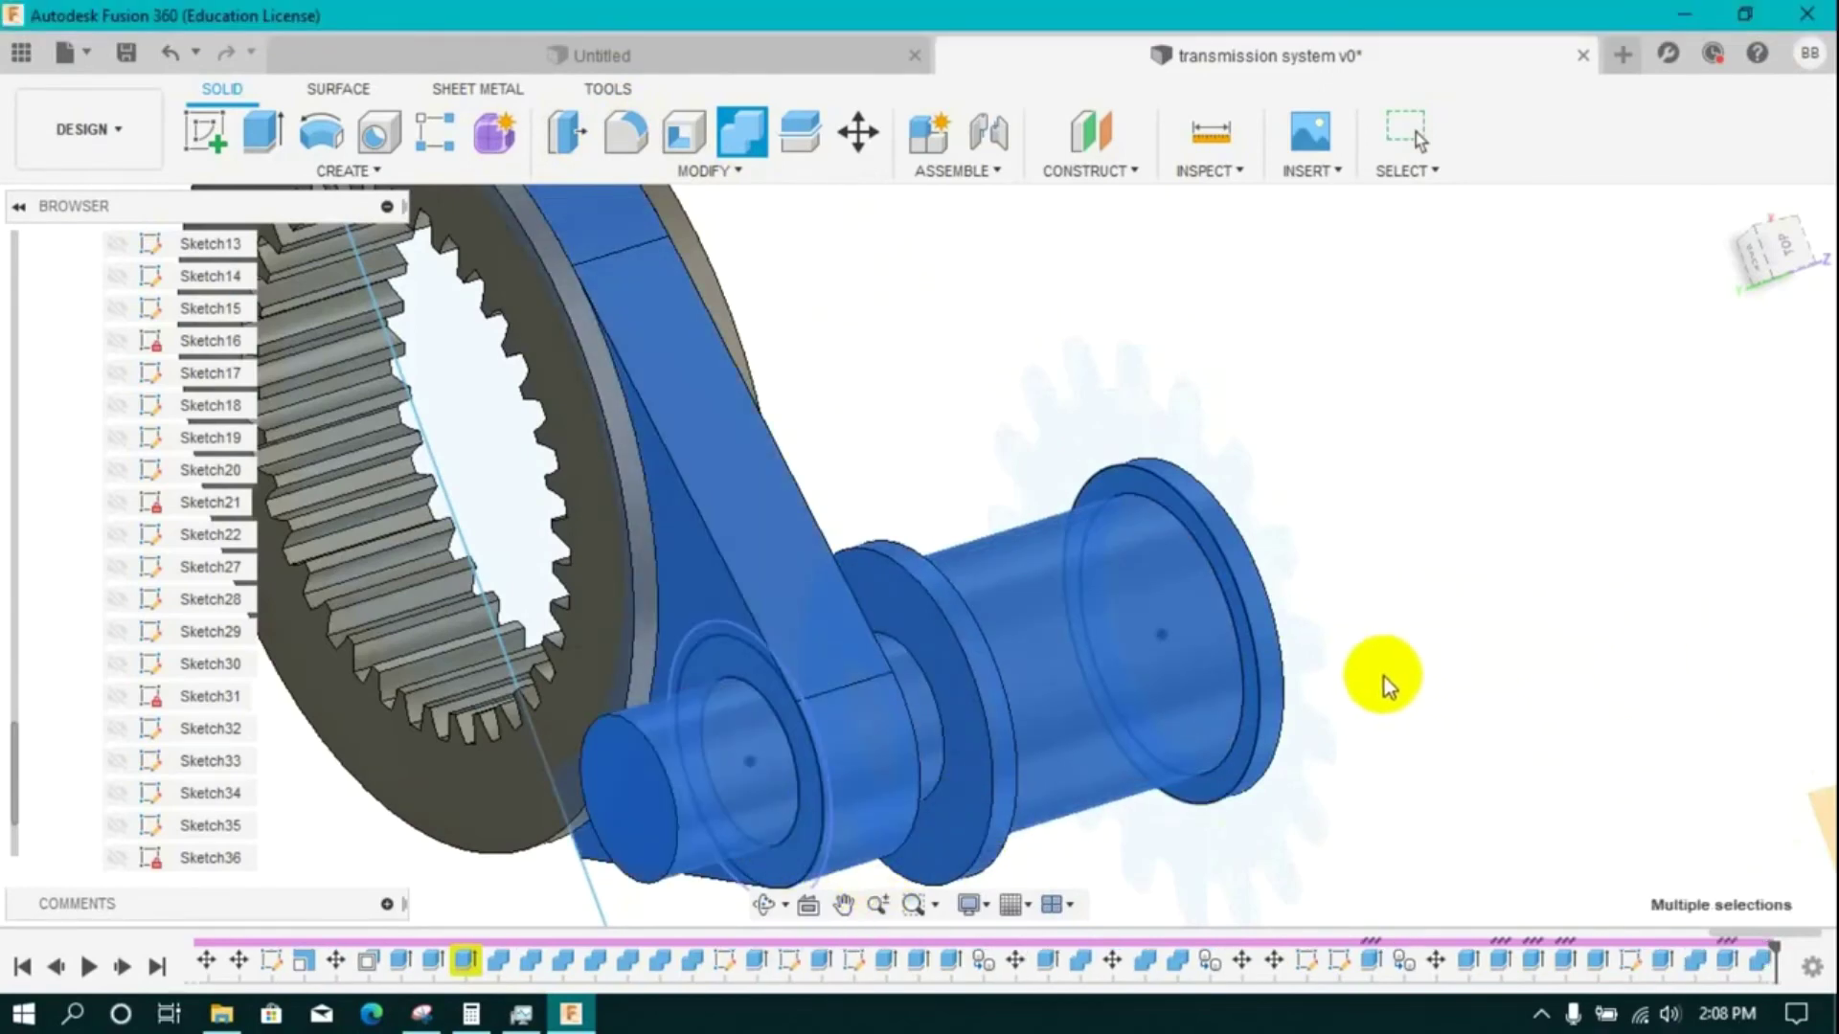
- Show all hidden bodies of the transmission again
left_click(1542, 1013)
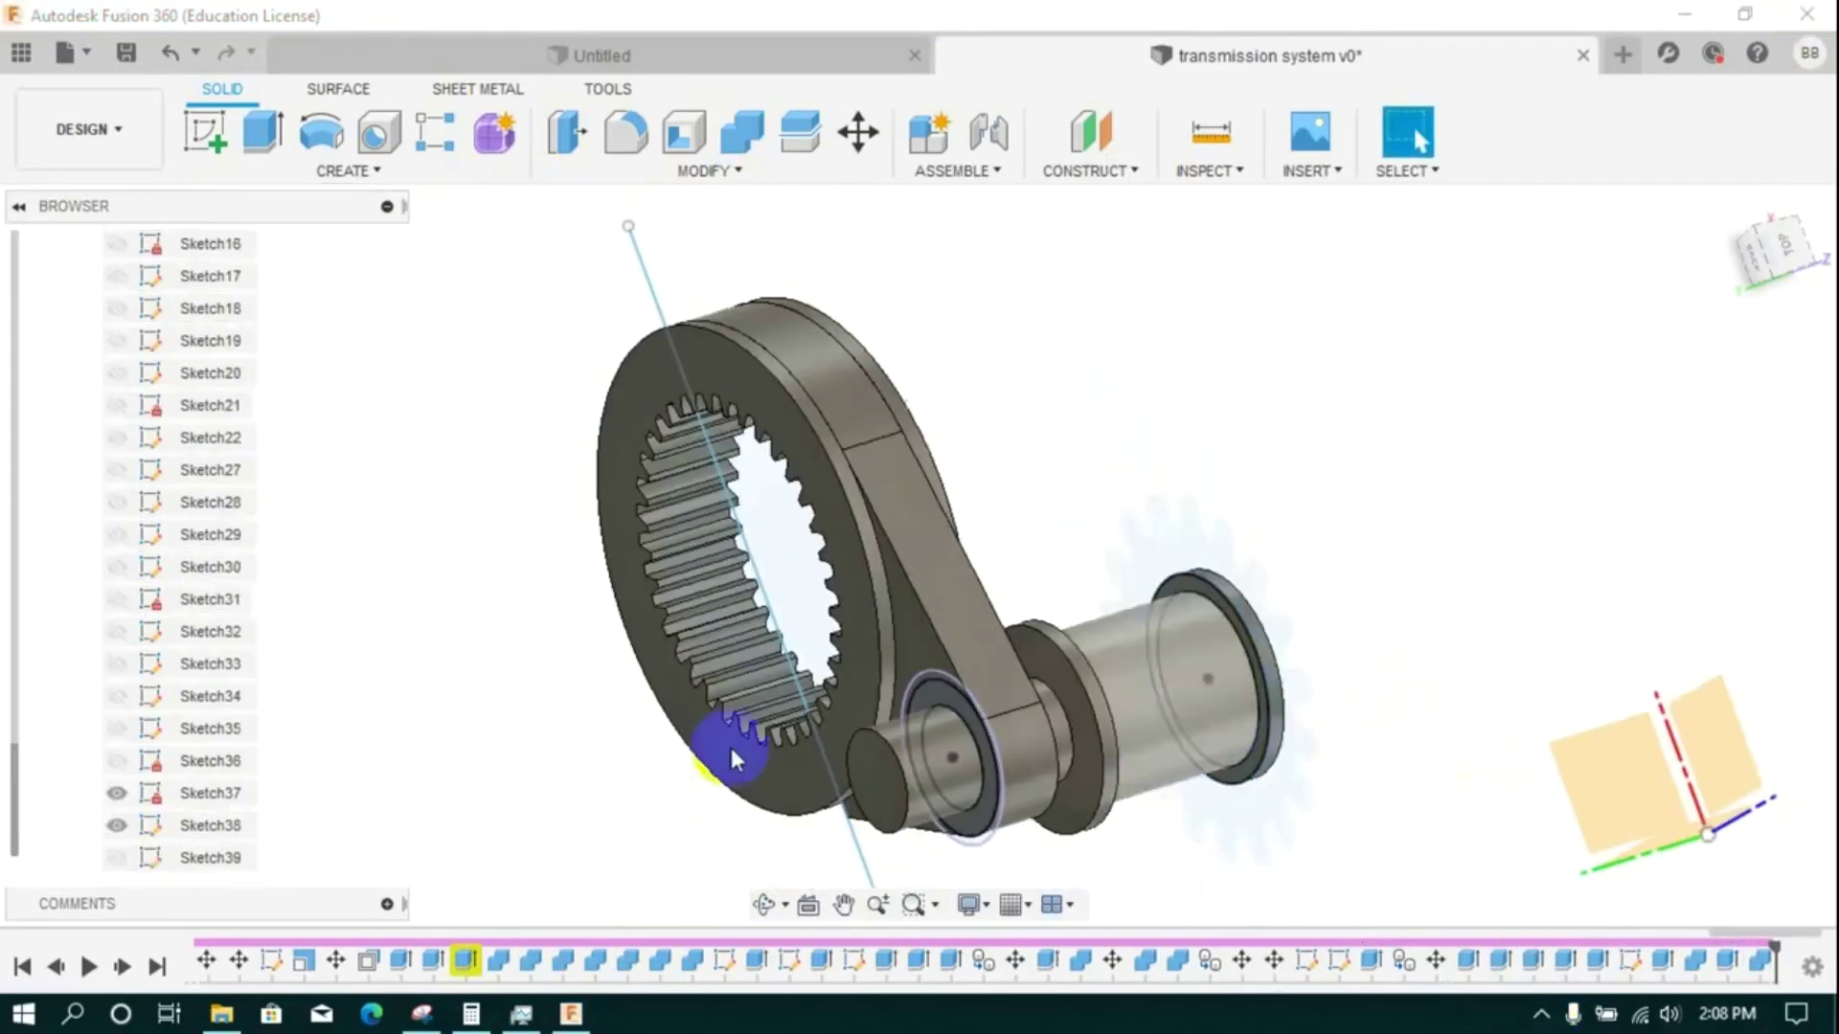
scroll(219, 761, "up", 7)
scroll(219, 758, "up", 2)
left_click_drag(118, 563, 118, 404)
scroll(199, 452, "up", 2)
scroll(198, 452, "up", 1)
scroll(153, 450, "up", 3)
scroll(421, 508, "down", 4)
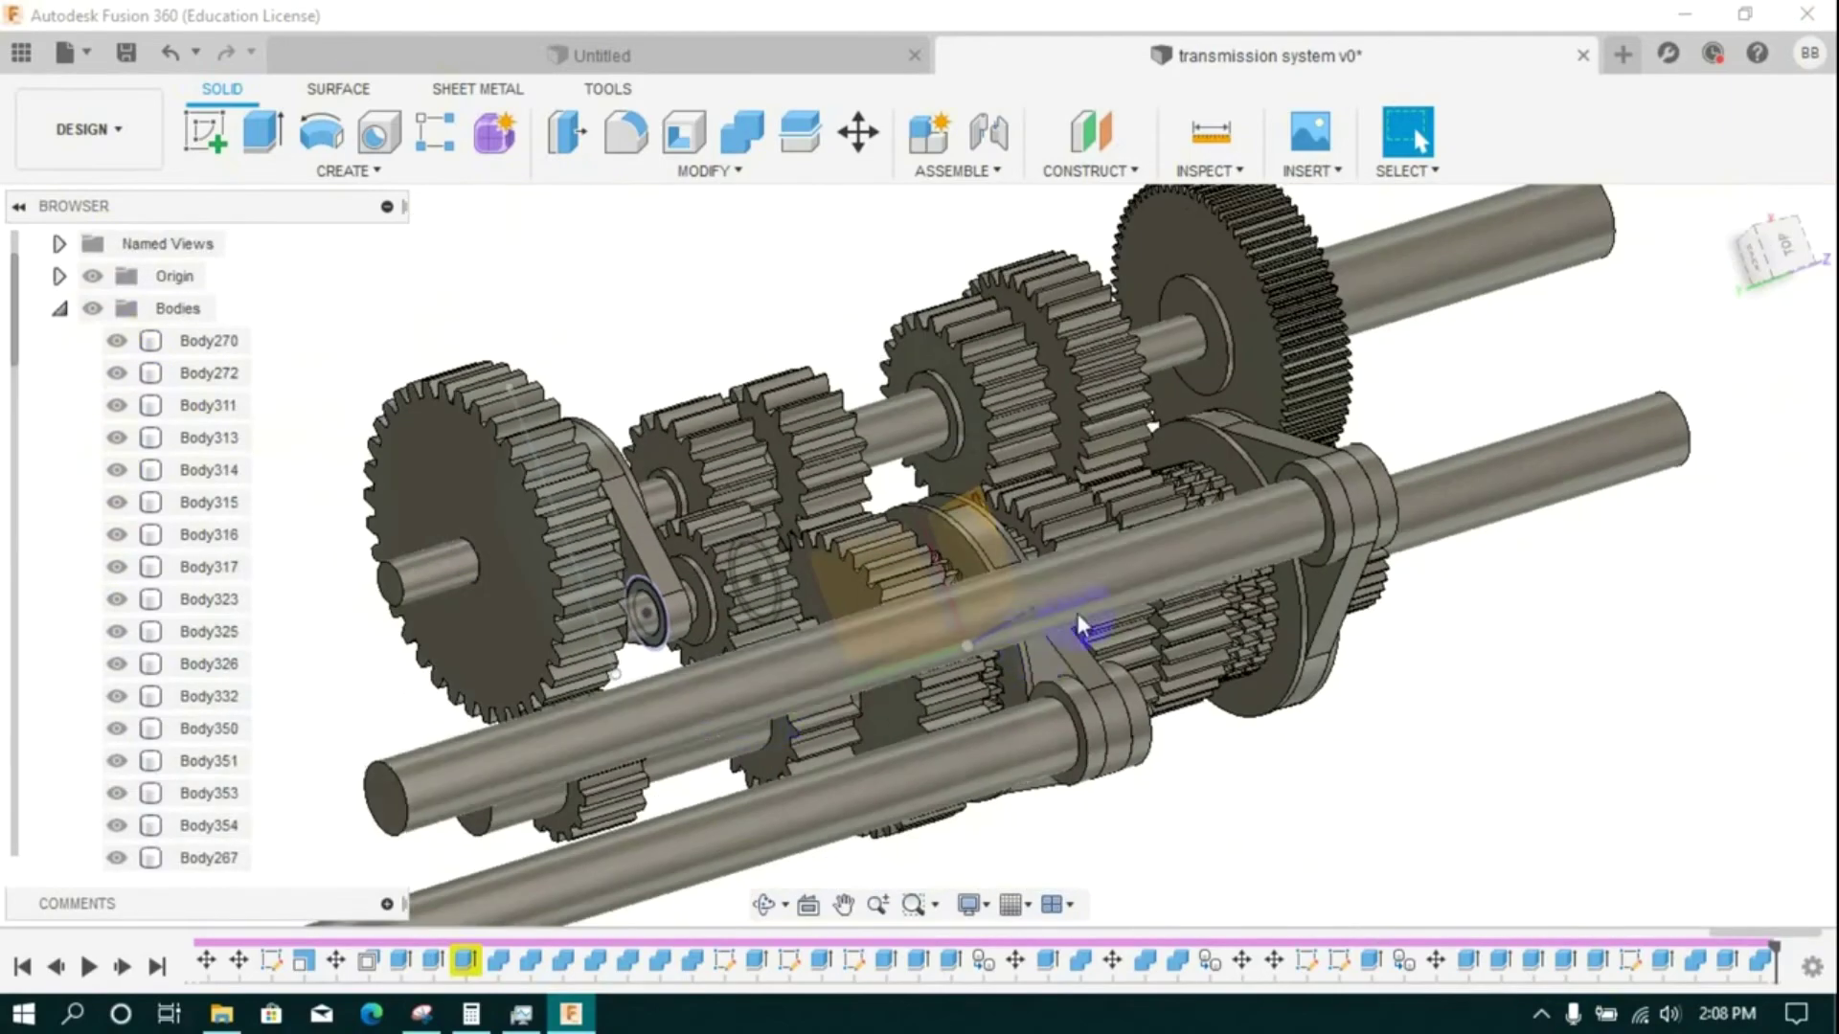
- Set the extrusion distance of the shaft's end stub beyond the fork ring to 15 mm
scroll(652, 681, "up", 2)
mouse_move(1751, 247)
left_mouse_down()
mouse_move(1695, 233)
mouse_move(1727, 247)
left_mouse_up()
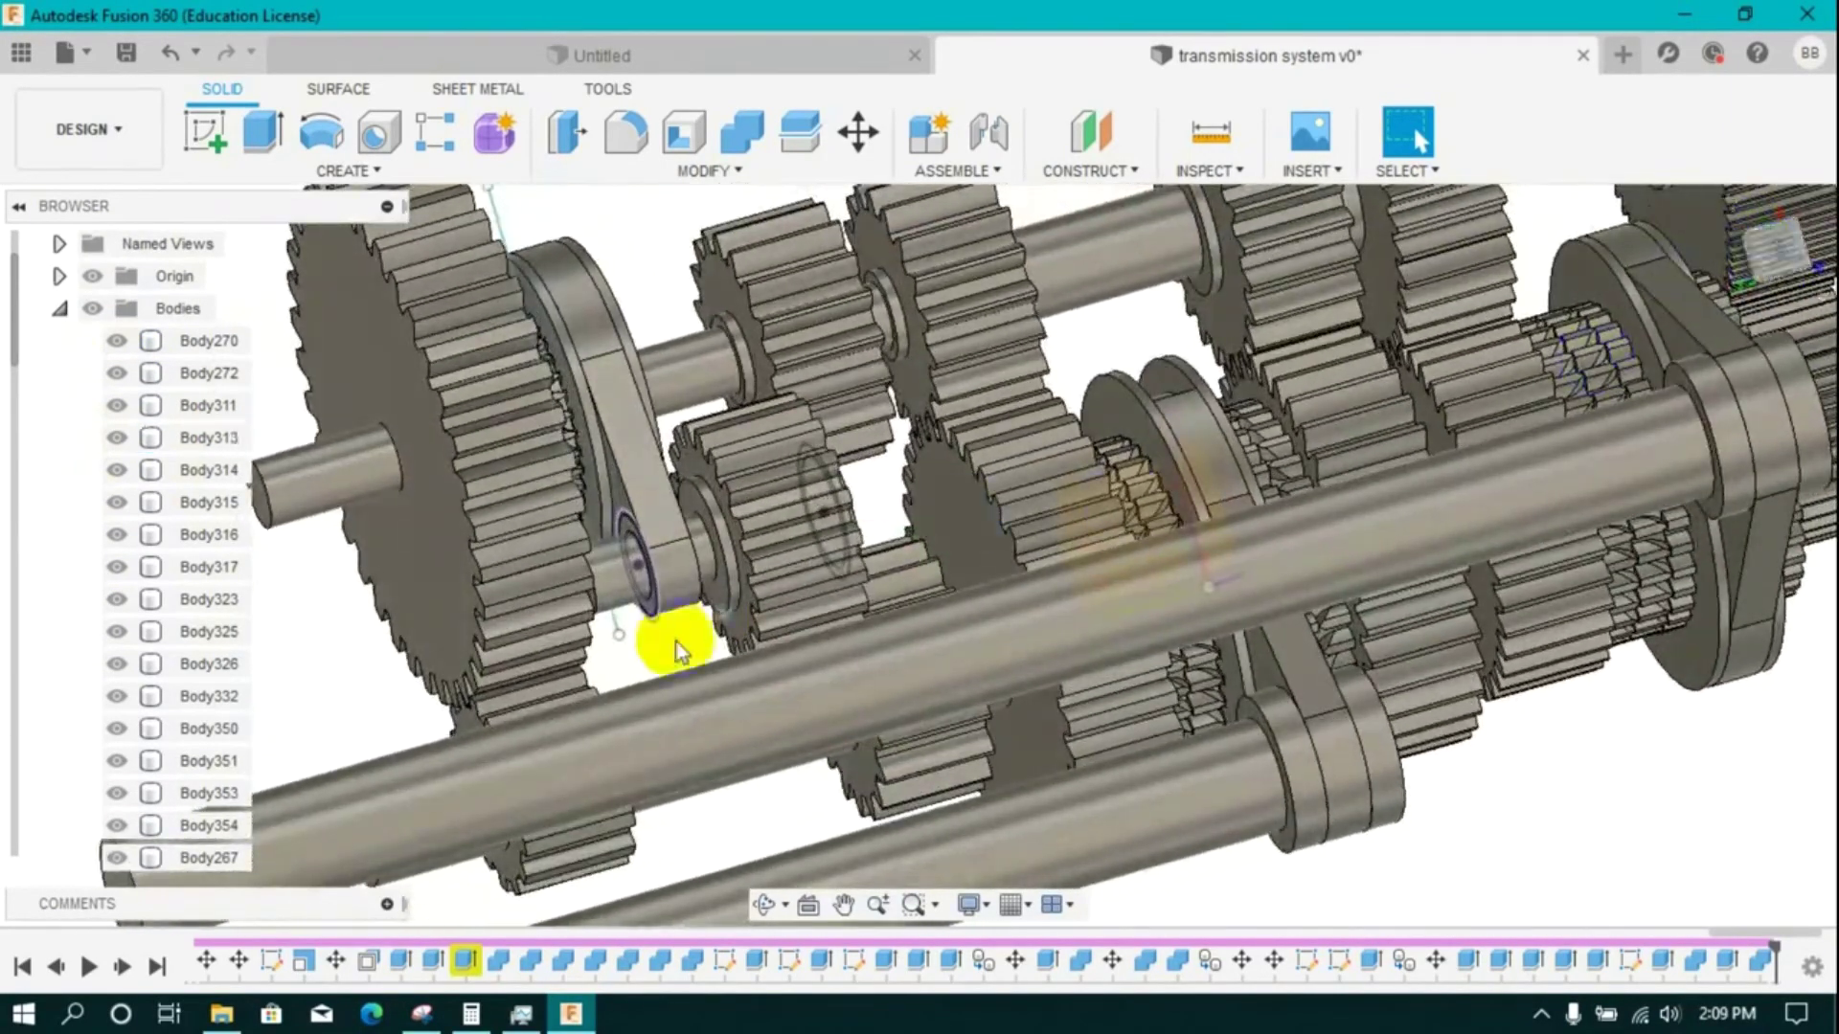
double_click(1730, 961)
type("15")
key("Return")
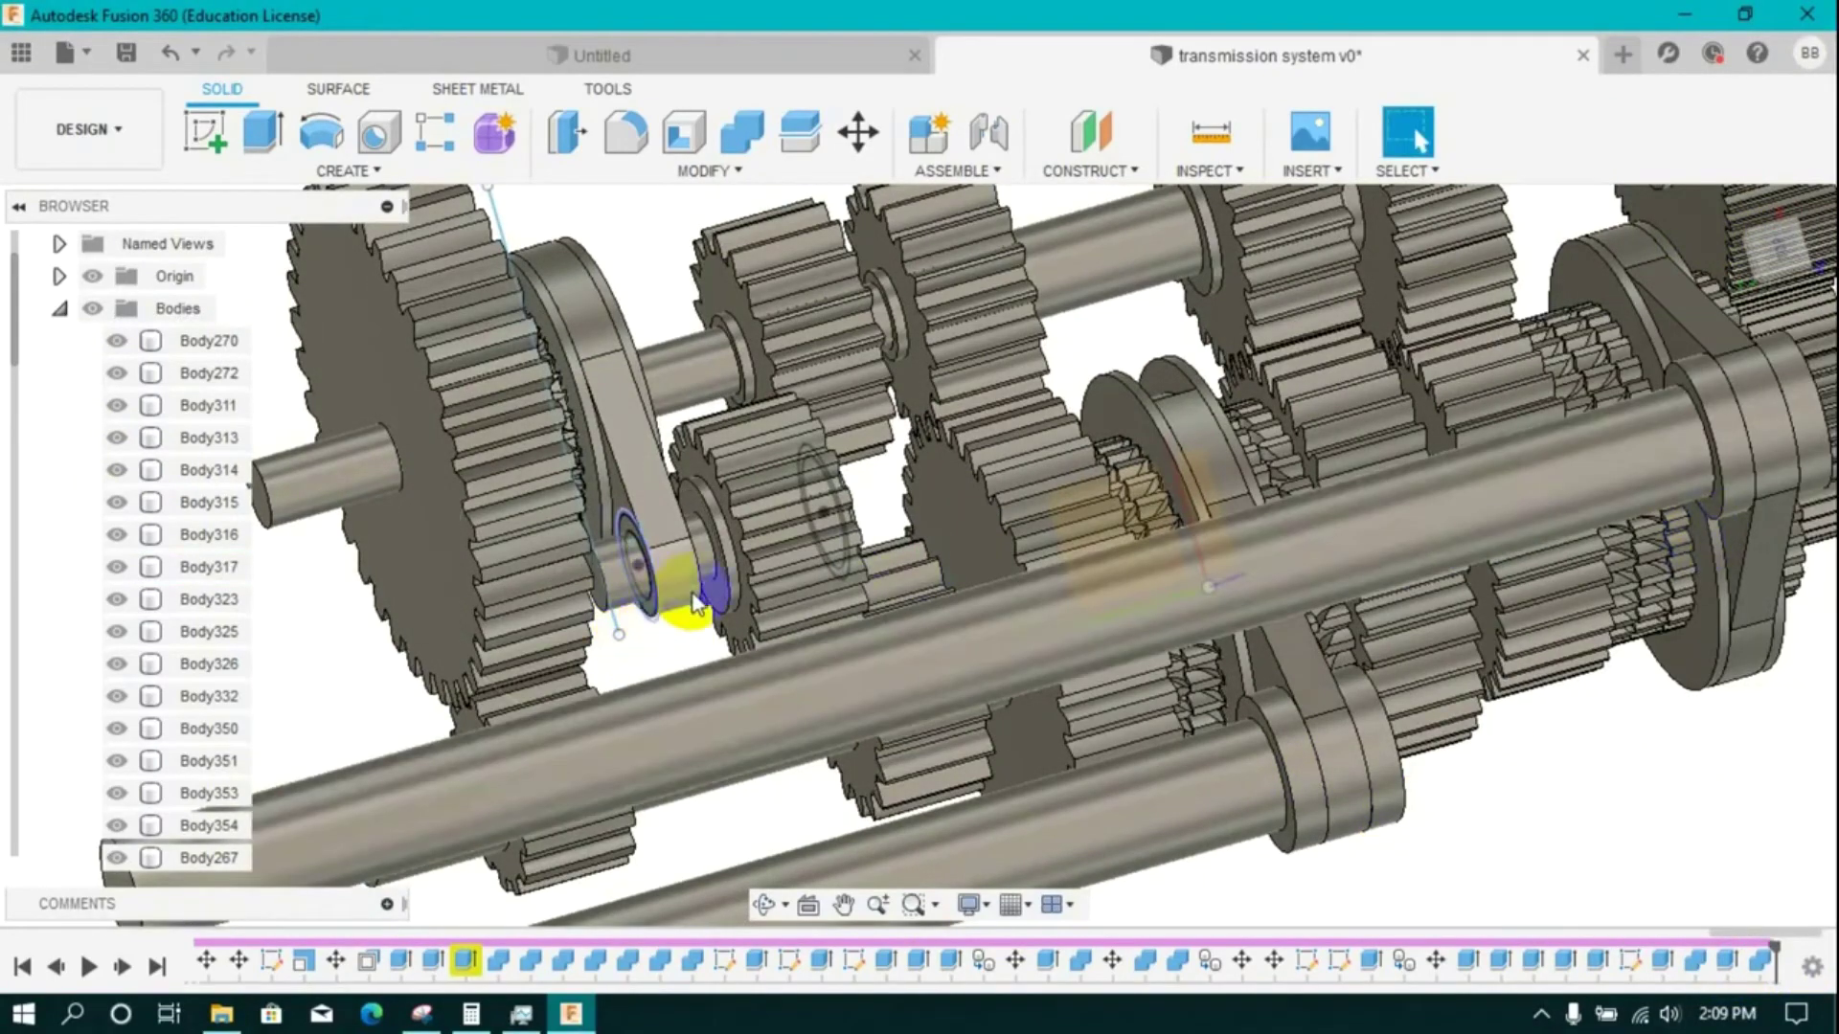
- Try to delete the connecting arm's extrusion, Extrude55, and inspect the Combine feature that depends on it
left_click_drag(1736, 280, 1692, 277)
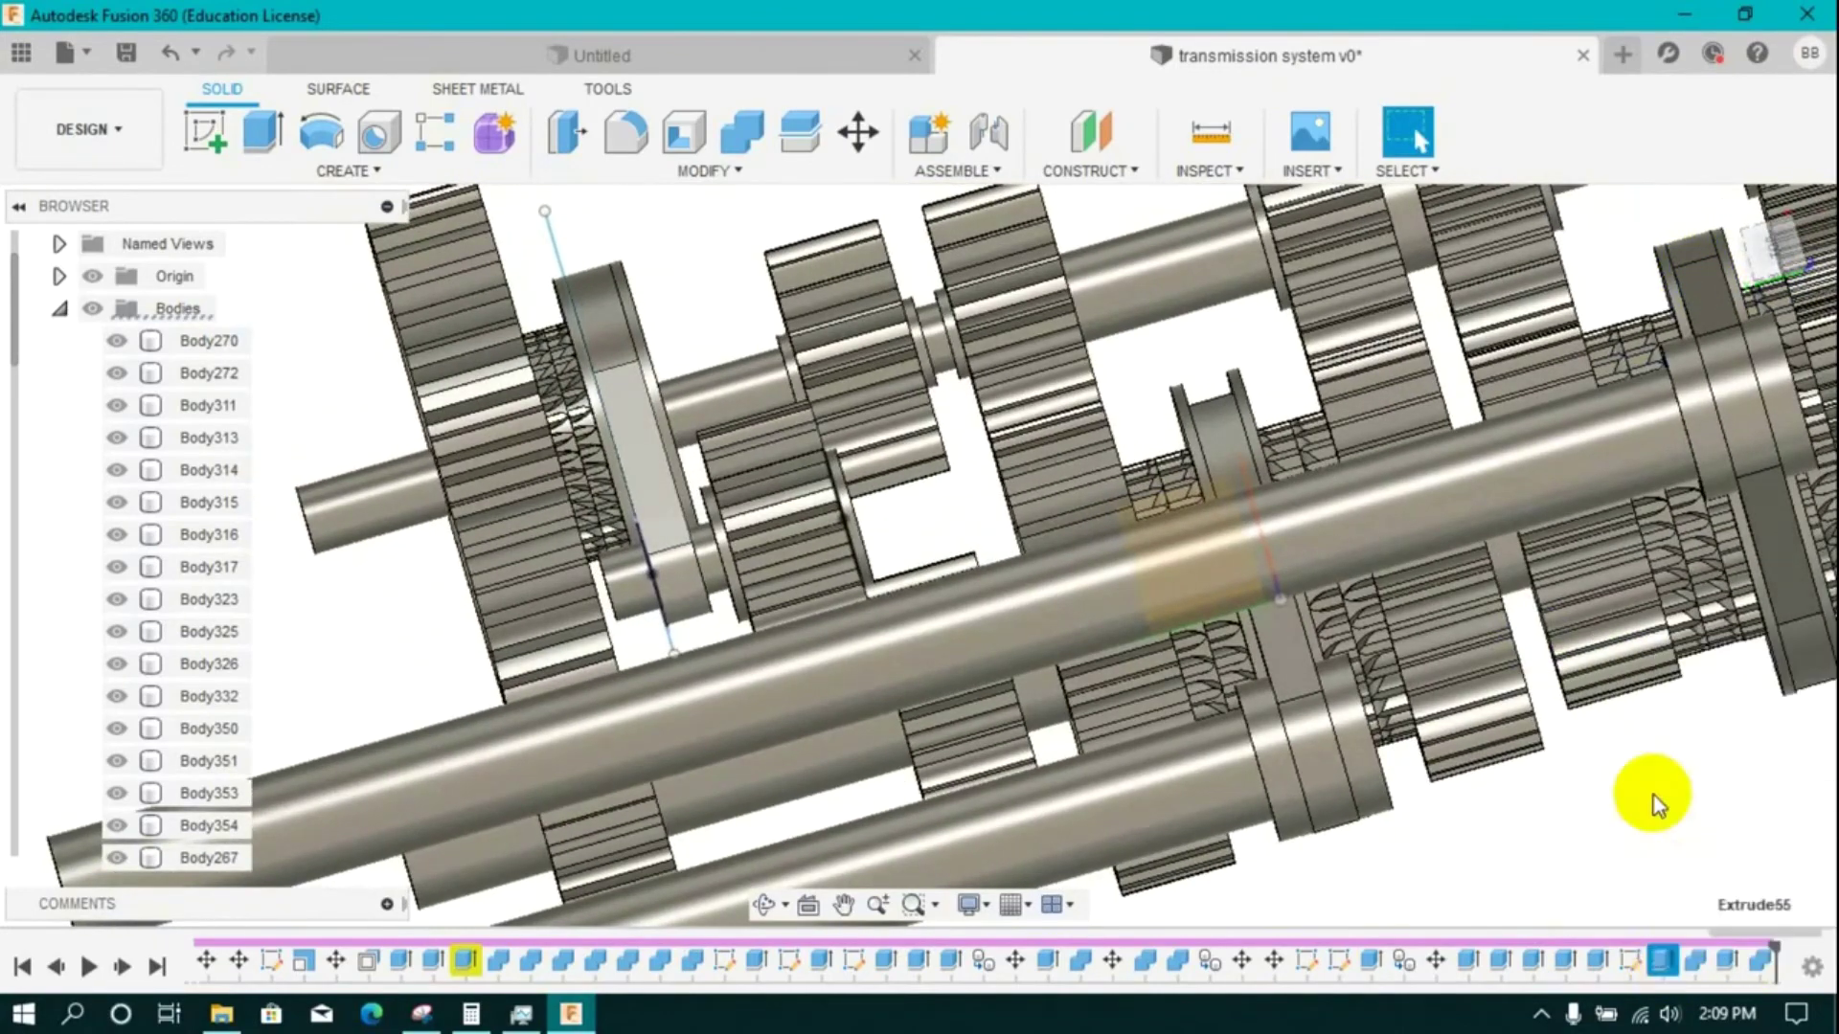
key("Delete")
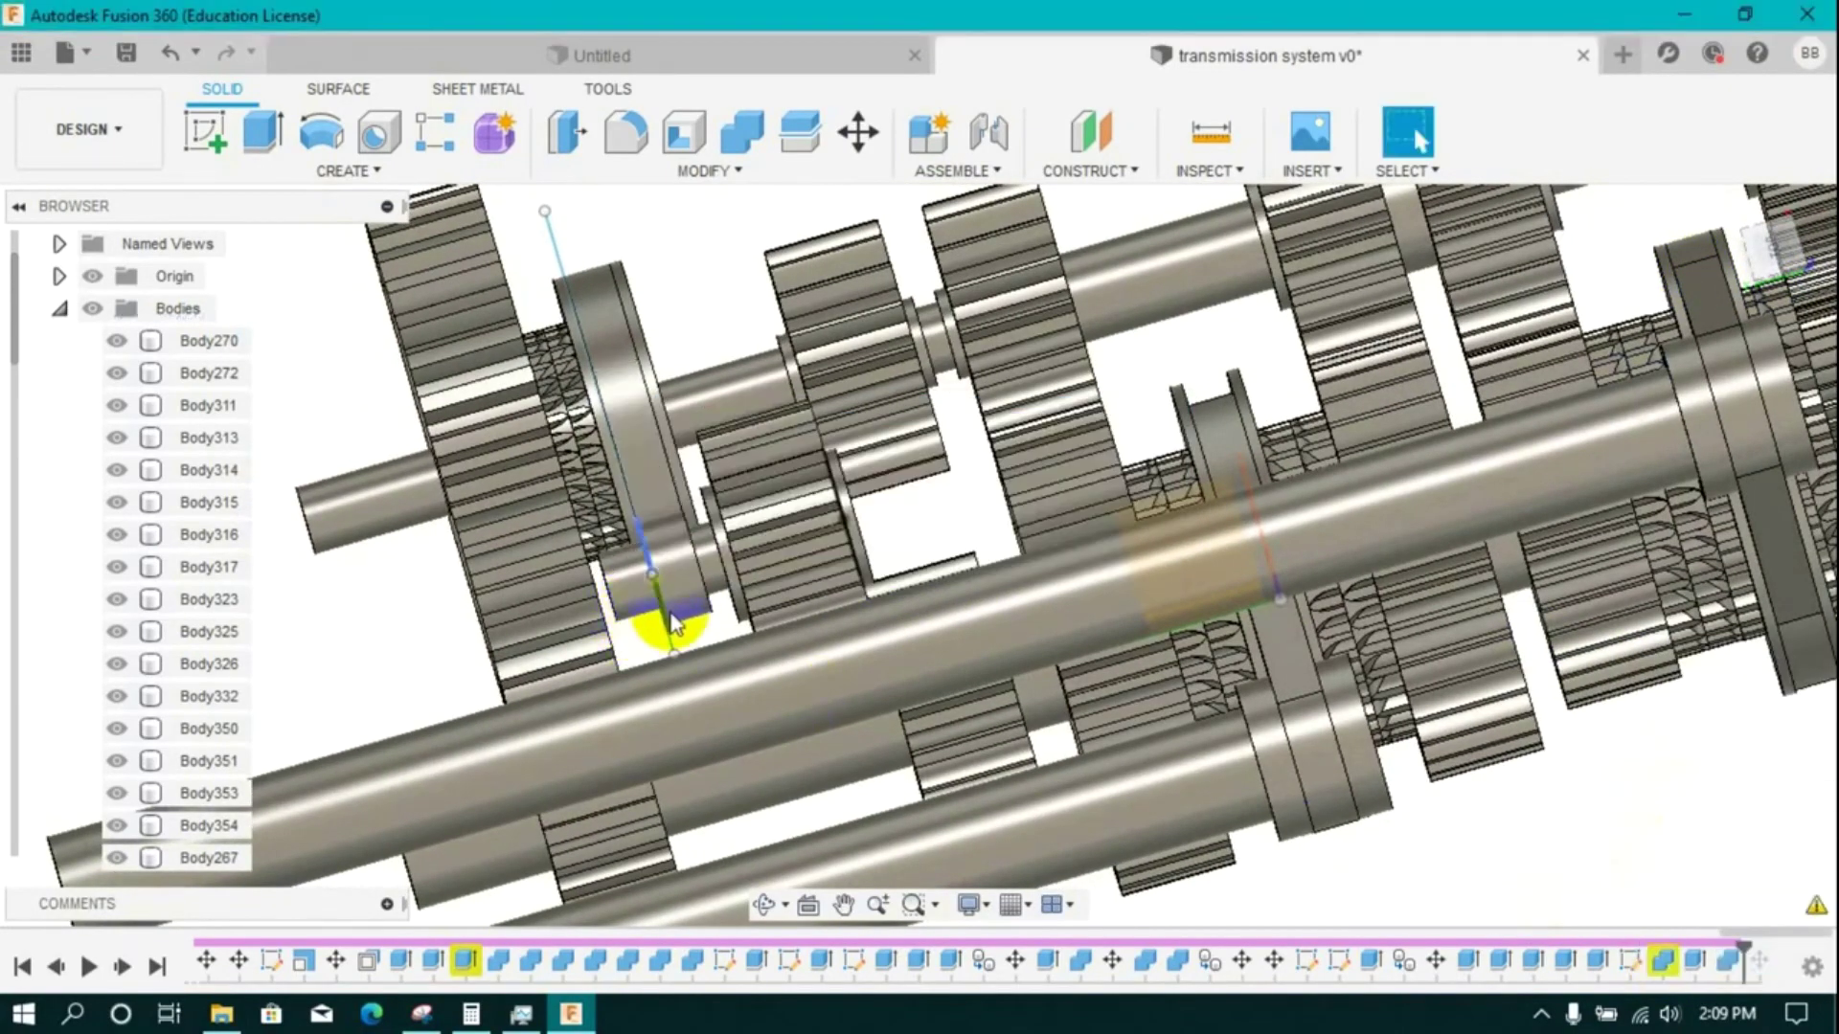
scroll(986, 706, "down", 2)
right_click(1662, 961)
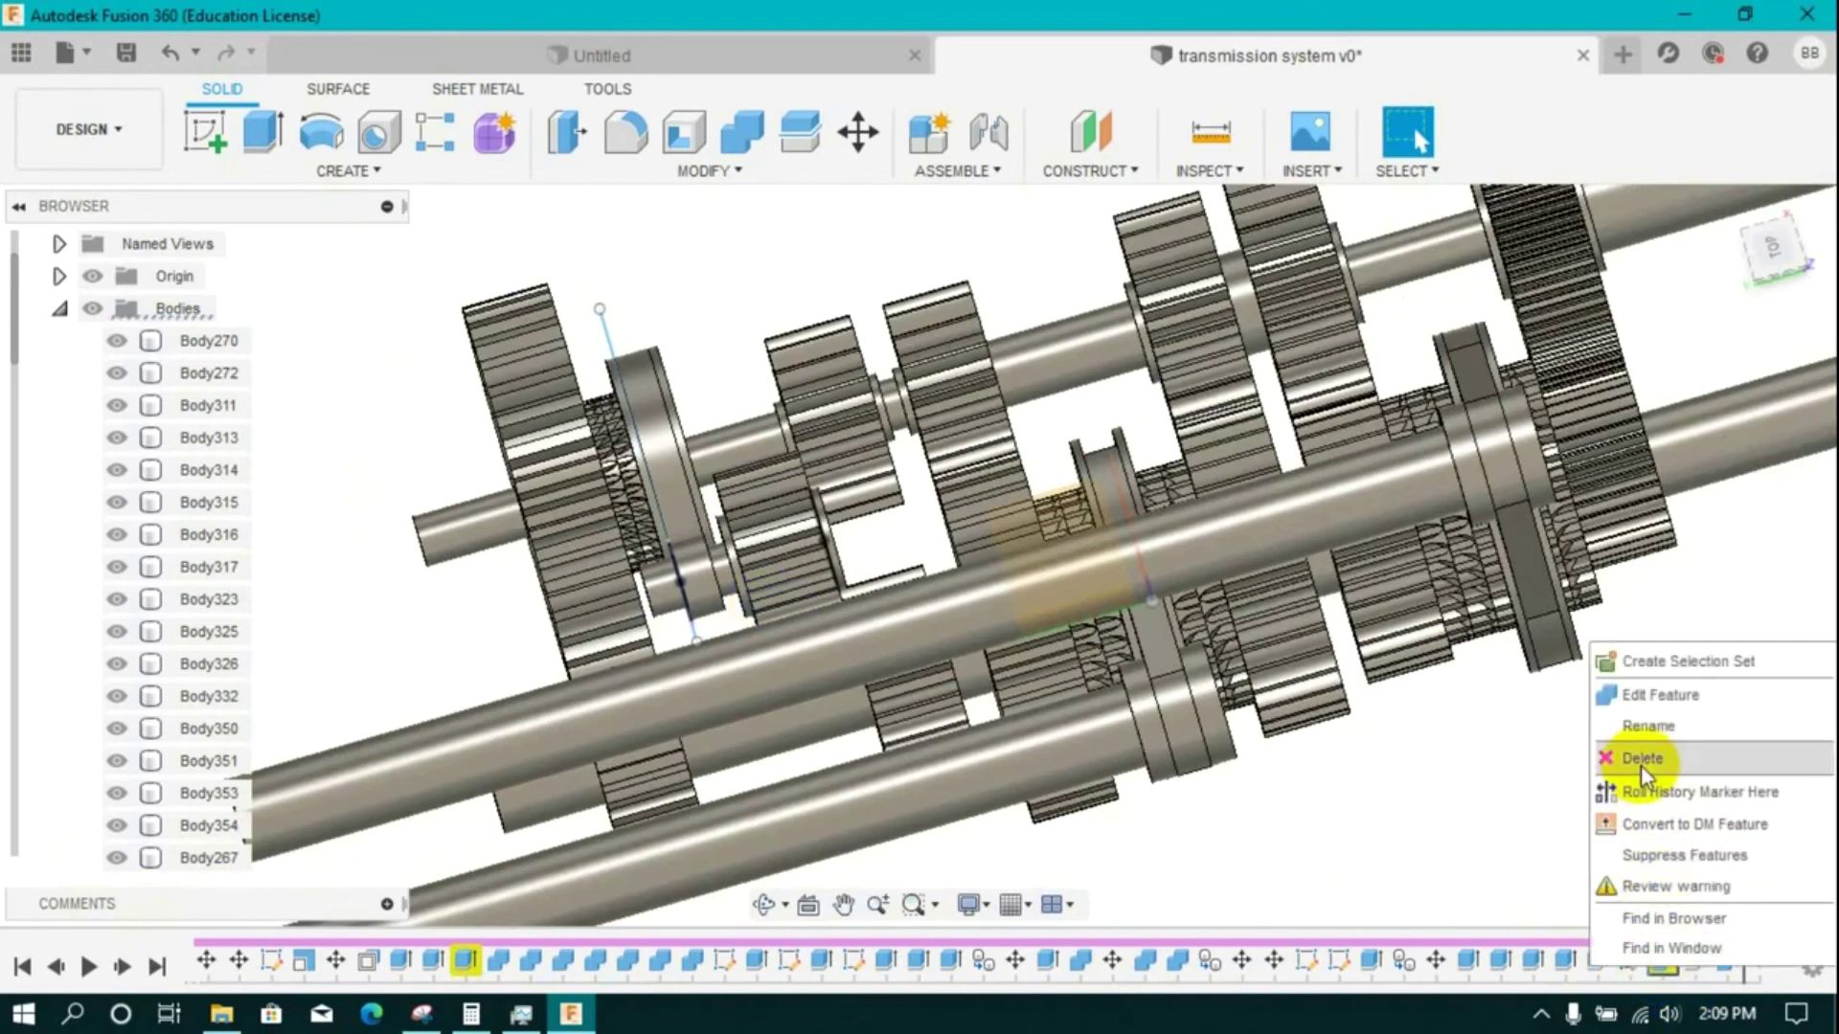
left_click(1660, 695)
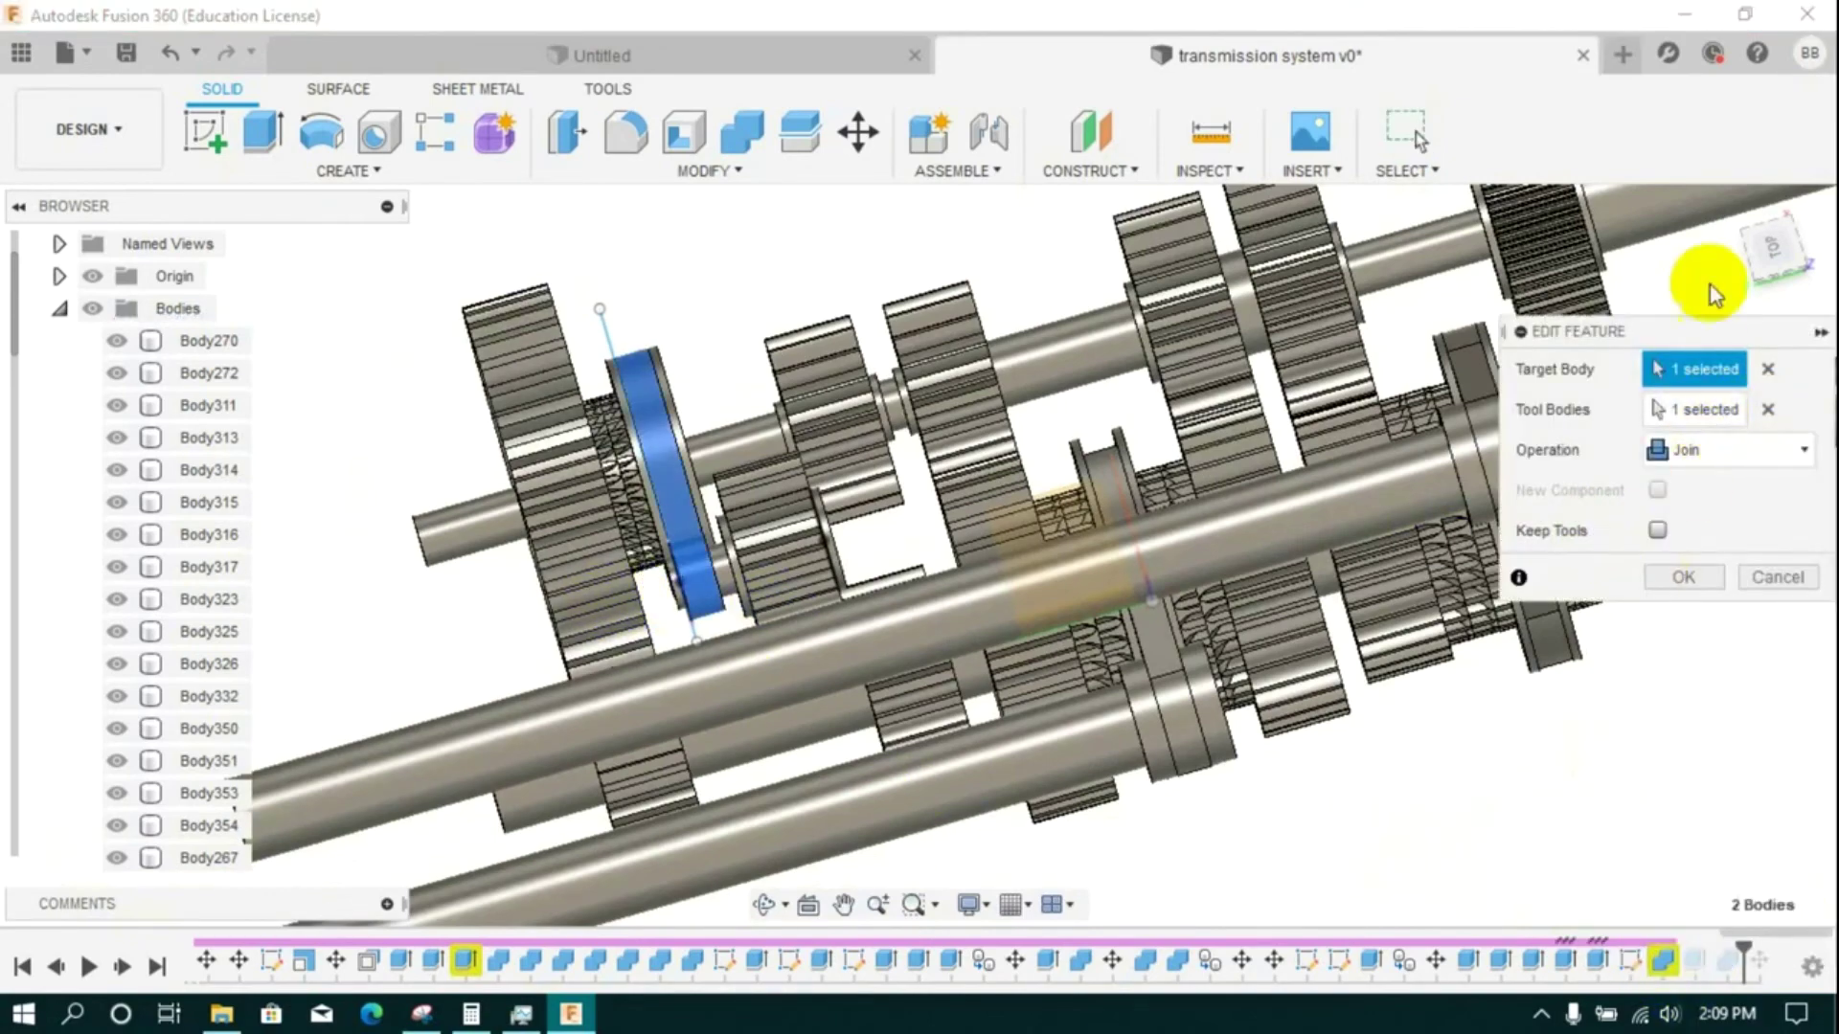
left_click(1761, 278)
left_click_drag(1774, 256, 1675, 341)
left_click(1791, 572)
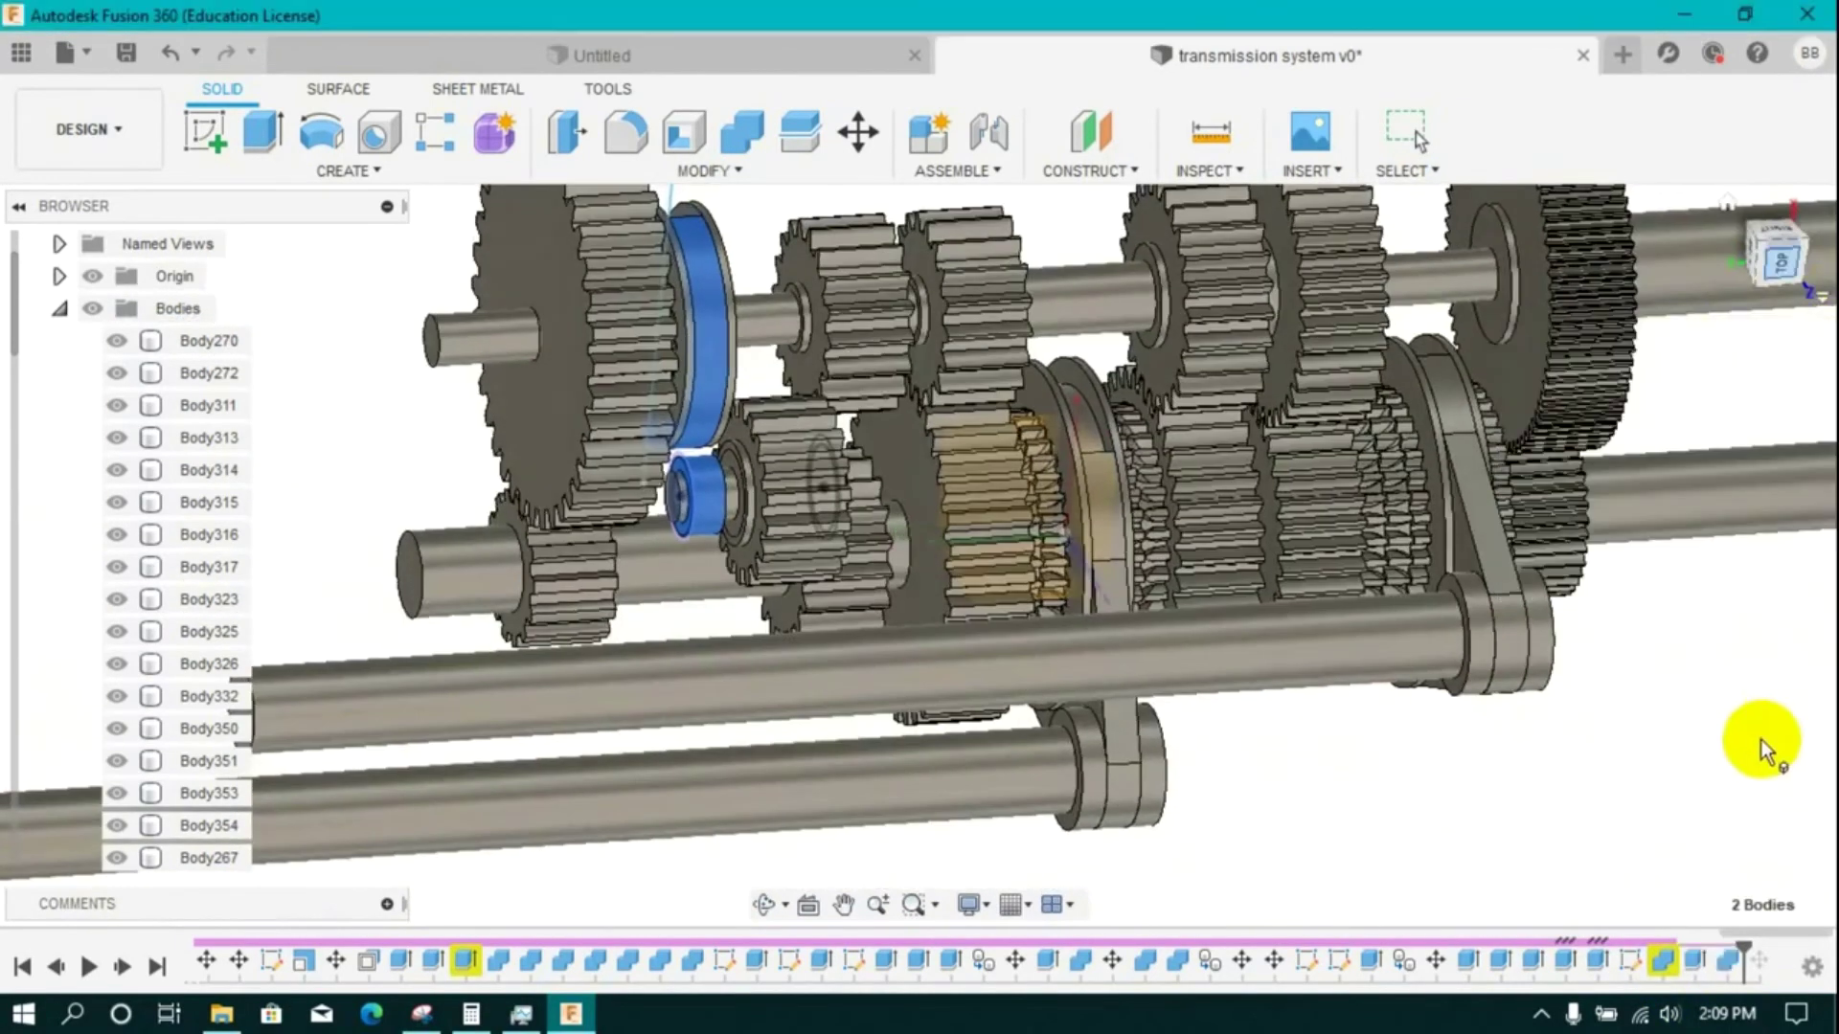
- Edit the extrusion of the end stub on the idler gear shaft
right_click(1724, 967)
left_click(1657, 718)
key("Return")
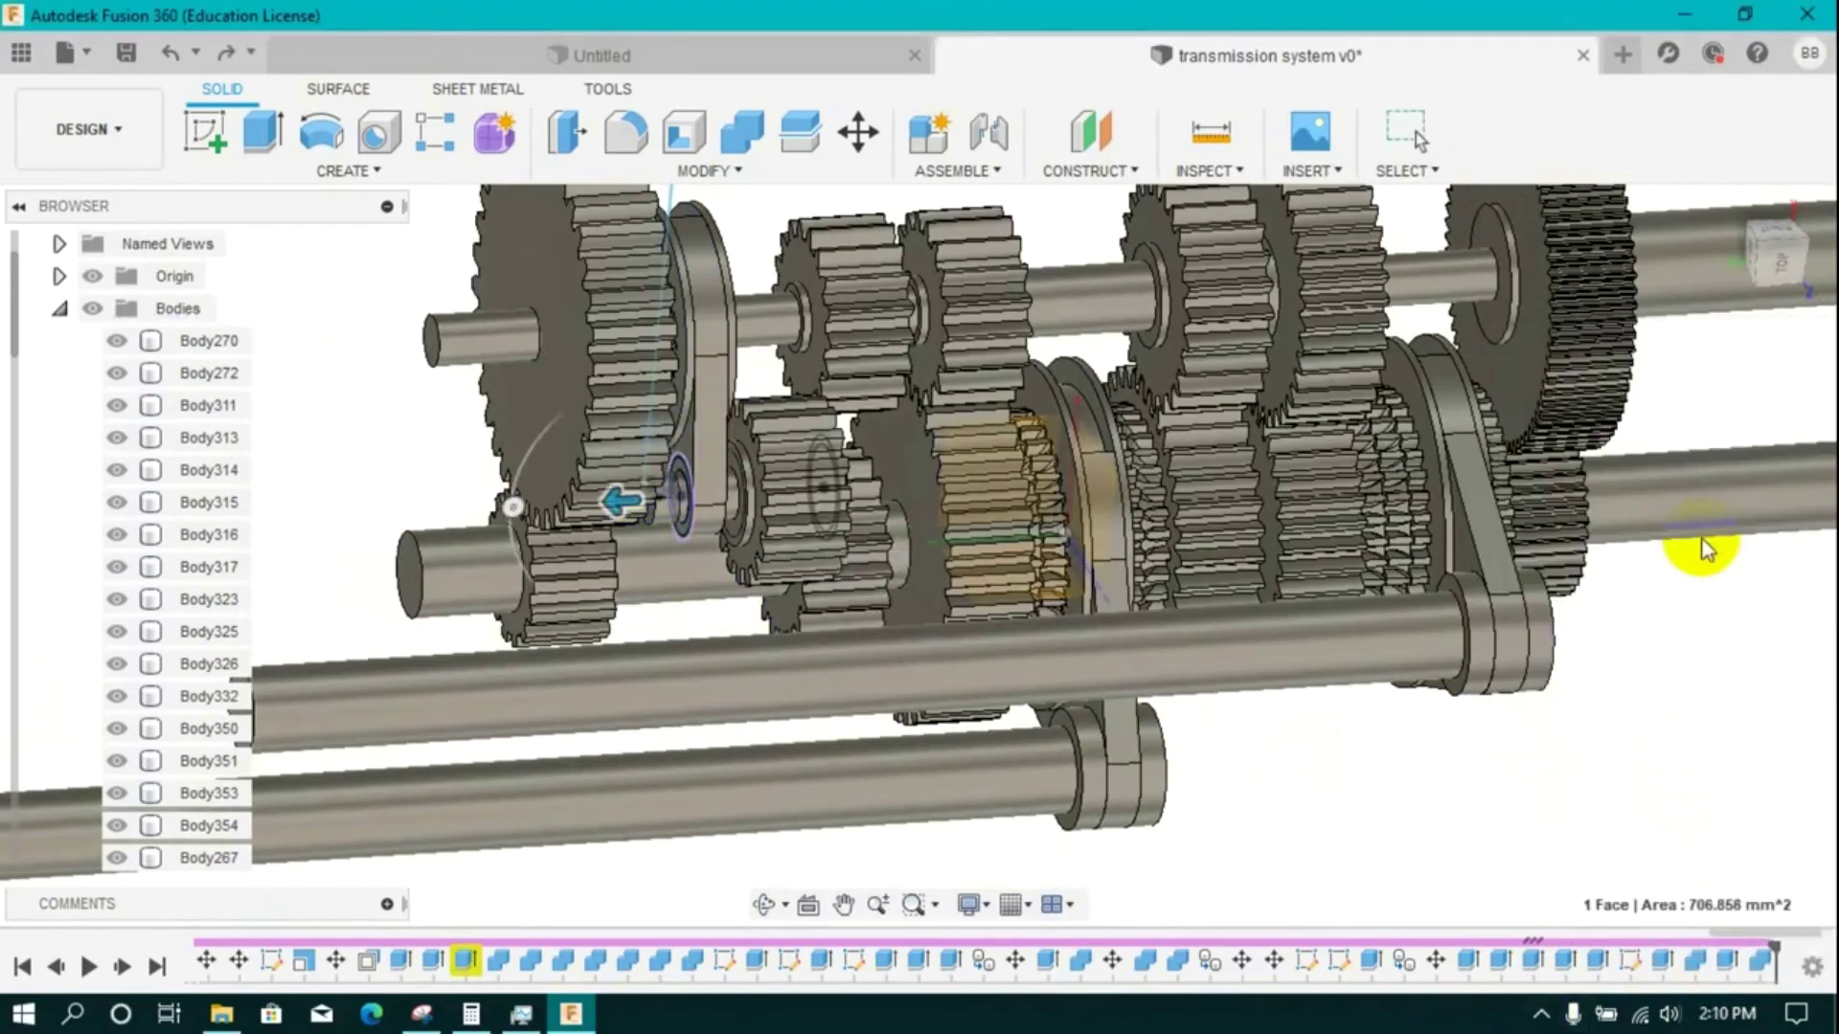
scroll(624, 522, "up", 3)
scroll(739, 546, "down", 4)
mouse_move(1764, 261)
left_mouse_down()
mouse_move(1671, 182)
mouse_move(67, 154)
mouse_move(1761, 255)
left_mouse_up()
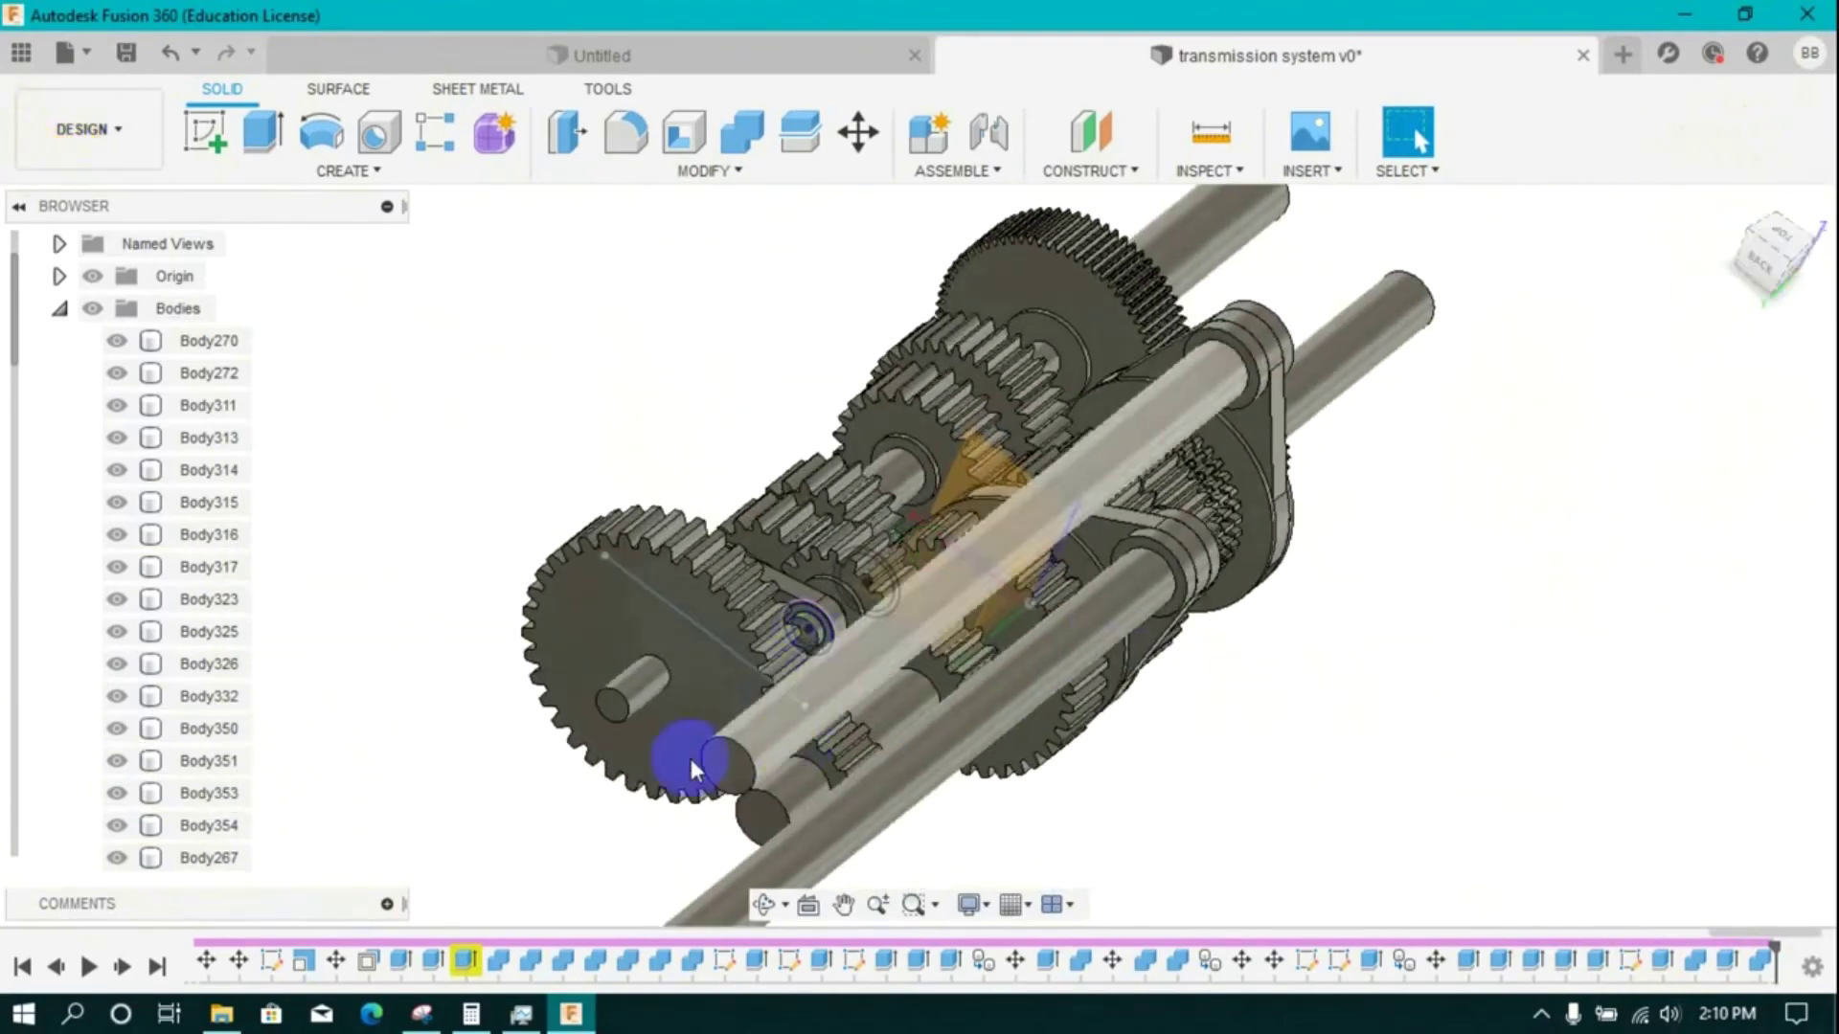
- Sketch a 50 mm diameter circle above the idler gear, beside the existing selector shafts, on a plane parallel to the gear faces
left_click(206, 133)
scroll(833, 661, "up", 3)
left_click(1040, 659)
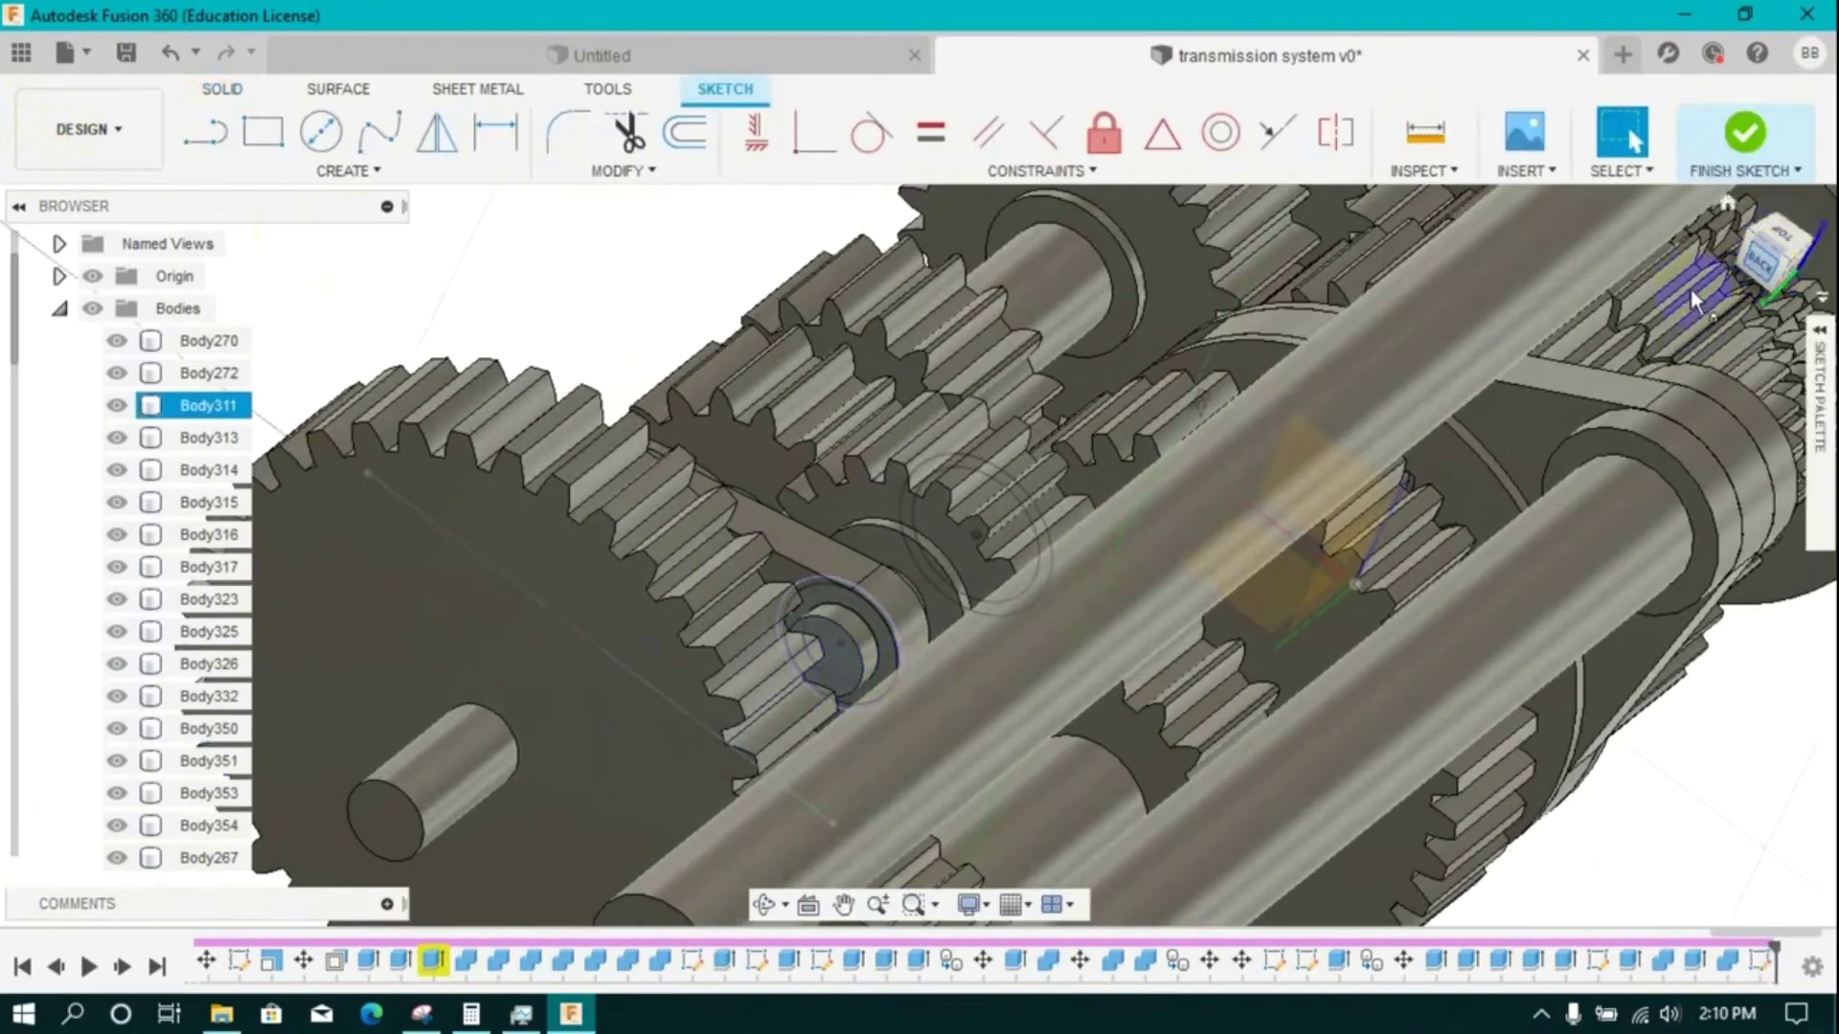
key("c")
left_click(786, 353)
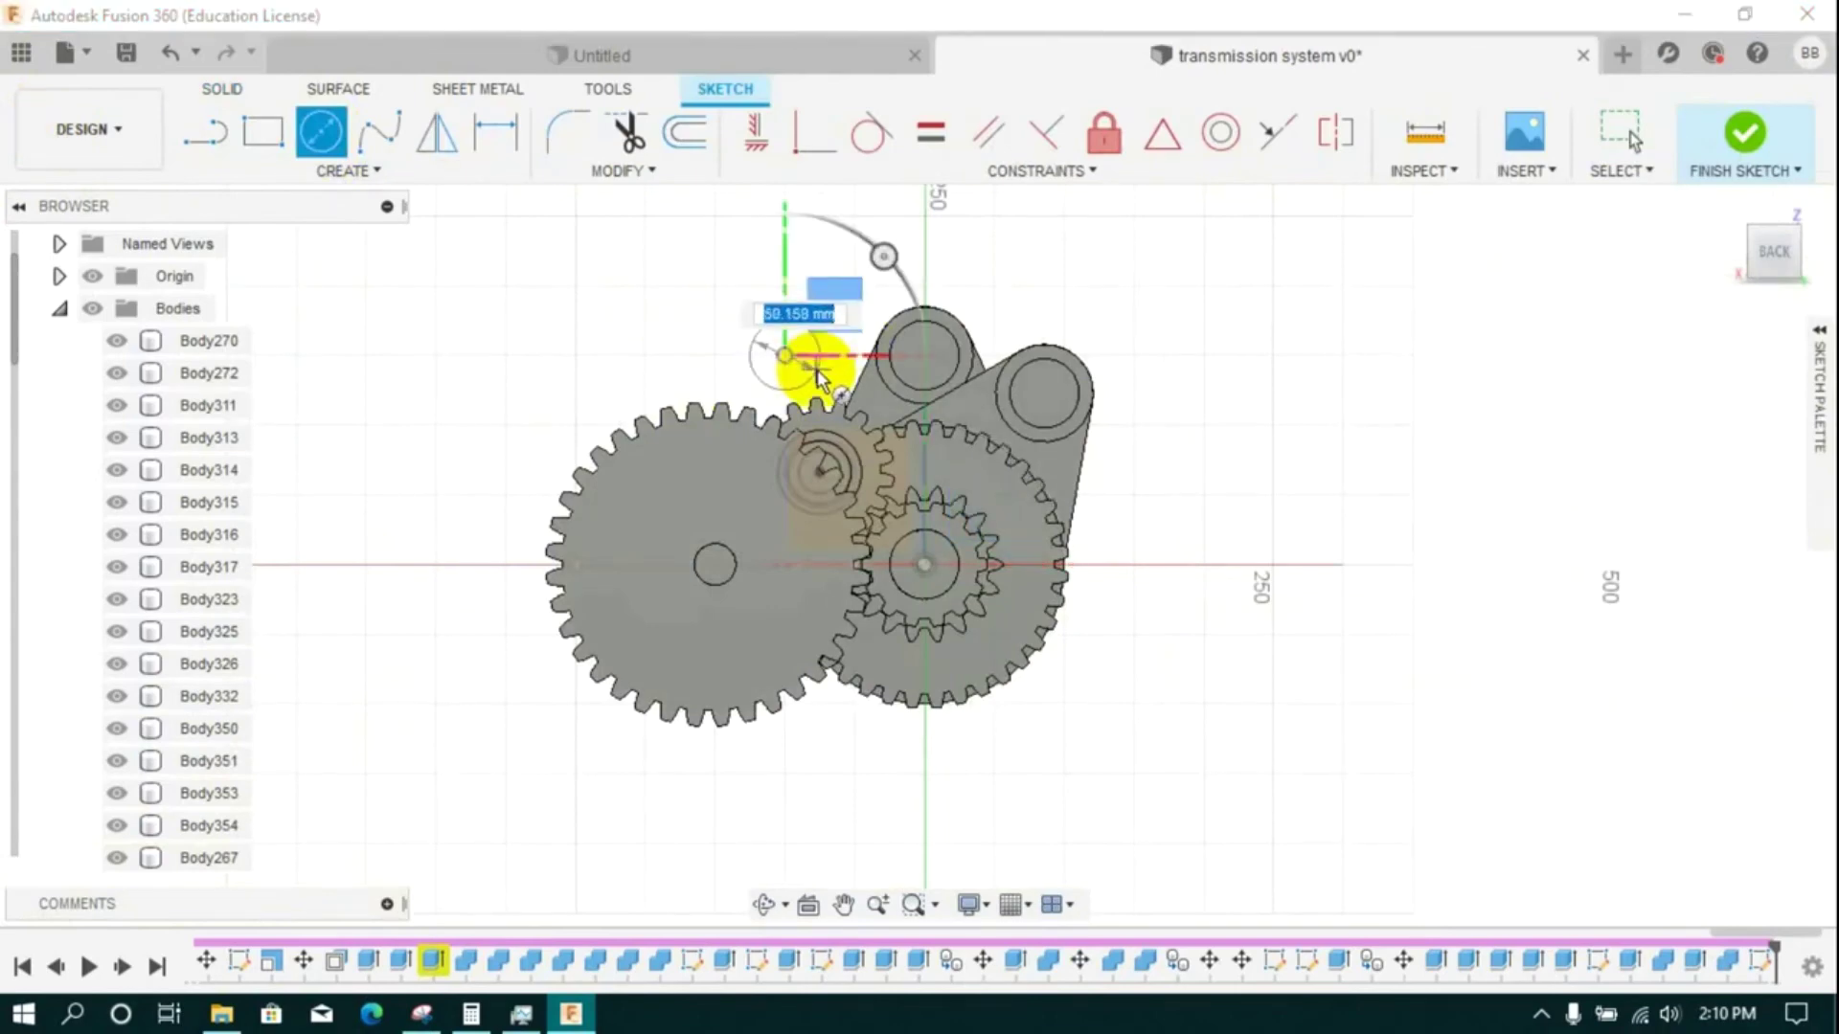
type("50")
key("Return")
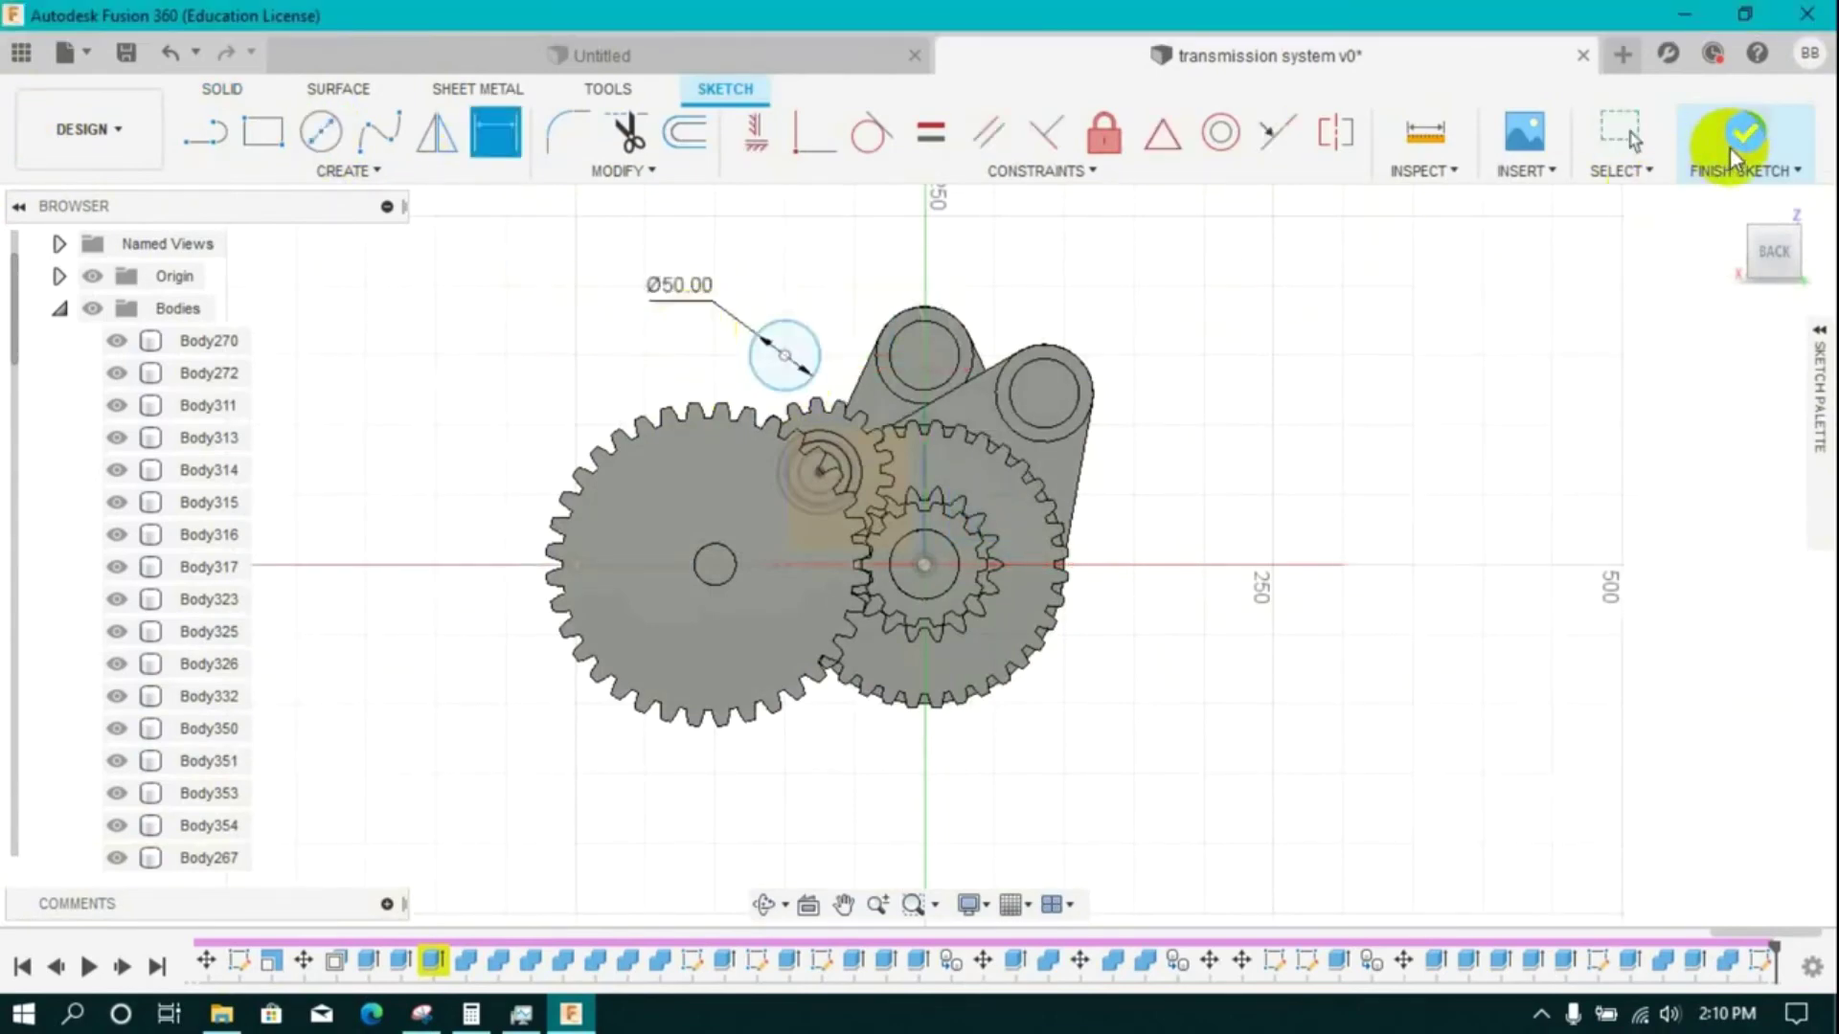
left_click(1745, 134)
- Extrude the 50 mm circle 270 mm toward the free ends of the selector shafts as a new body
left_click(1759, 232)
key("e")
left_click(940, 564)
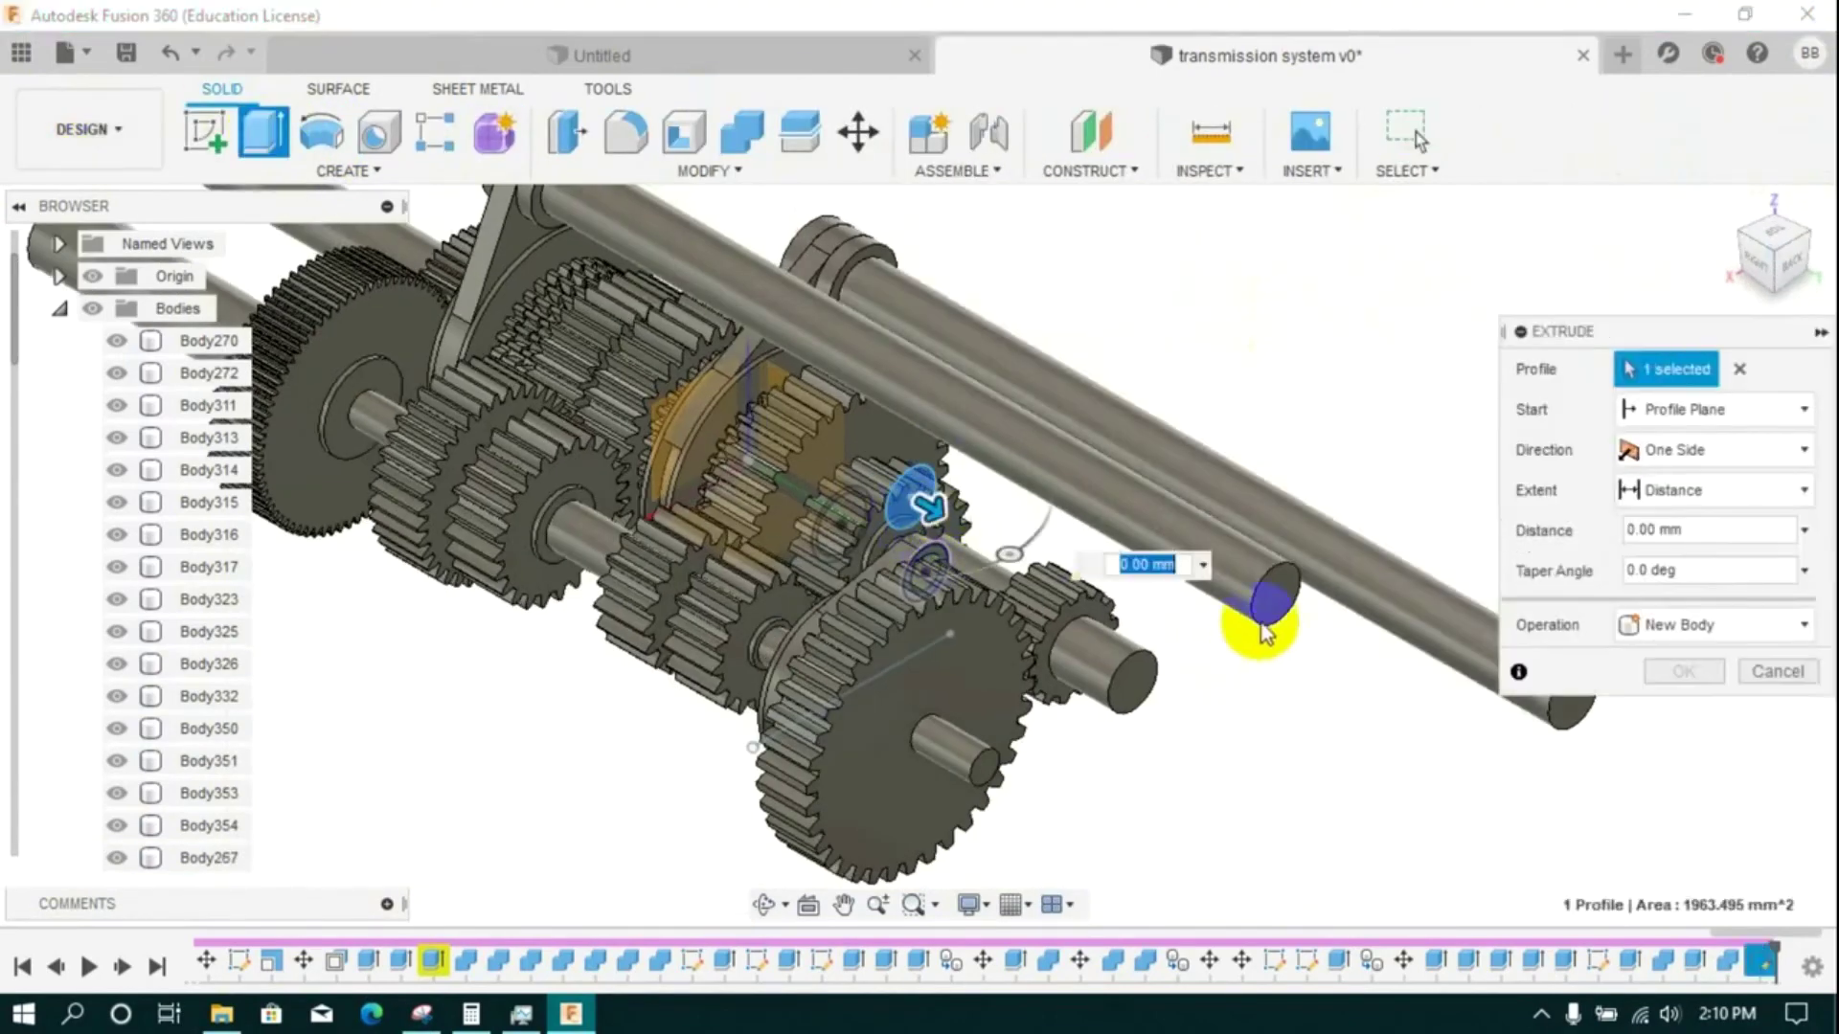
type("270")
key("Return")
- Start a sketch on the idler shaft stub's end face and draw a slanted slot about 50.5 mm wide clear of the gears
left_click_drag(1744, 237, 1537, 232)
scroll(942, 615, "up", 5)
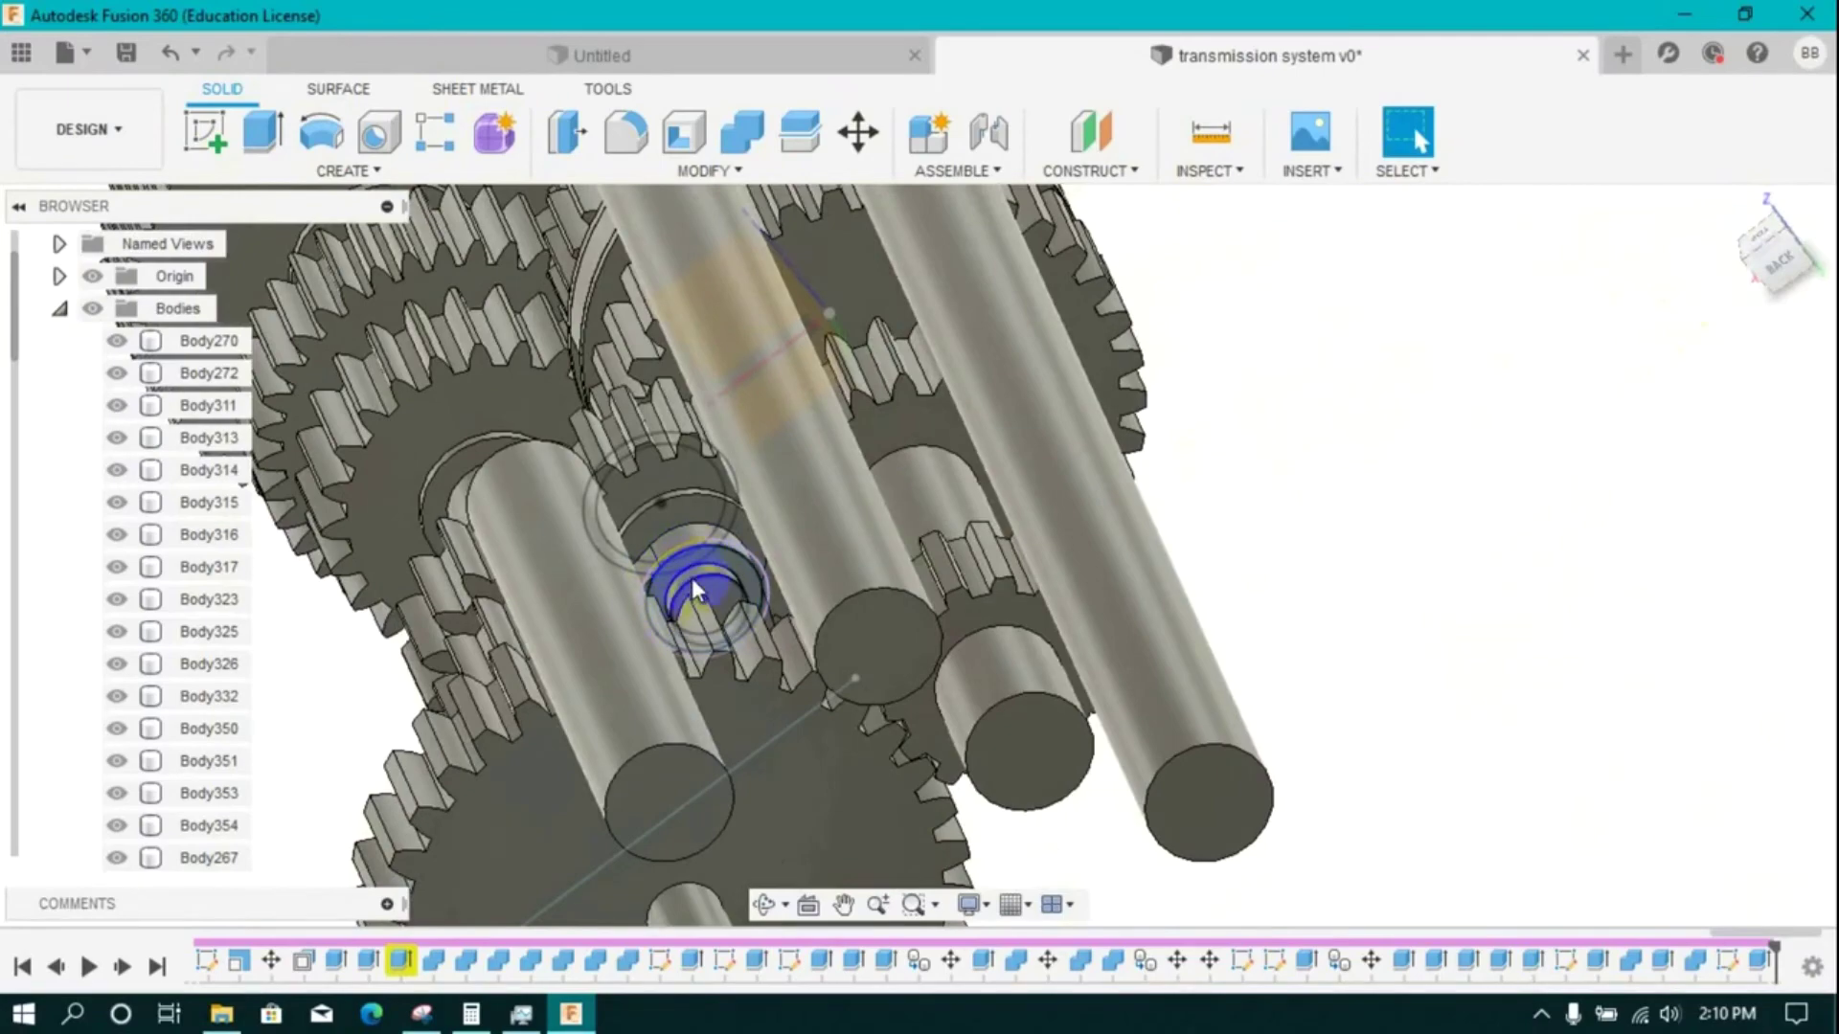
left_click(710, 595)
left_click(1786, 285)
left_click(204, 131)
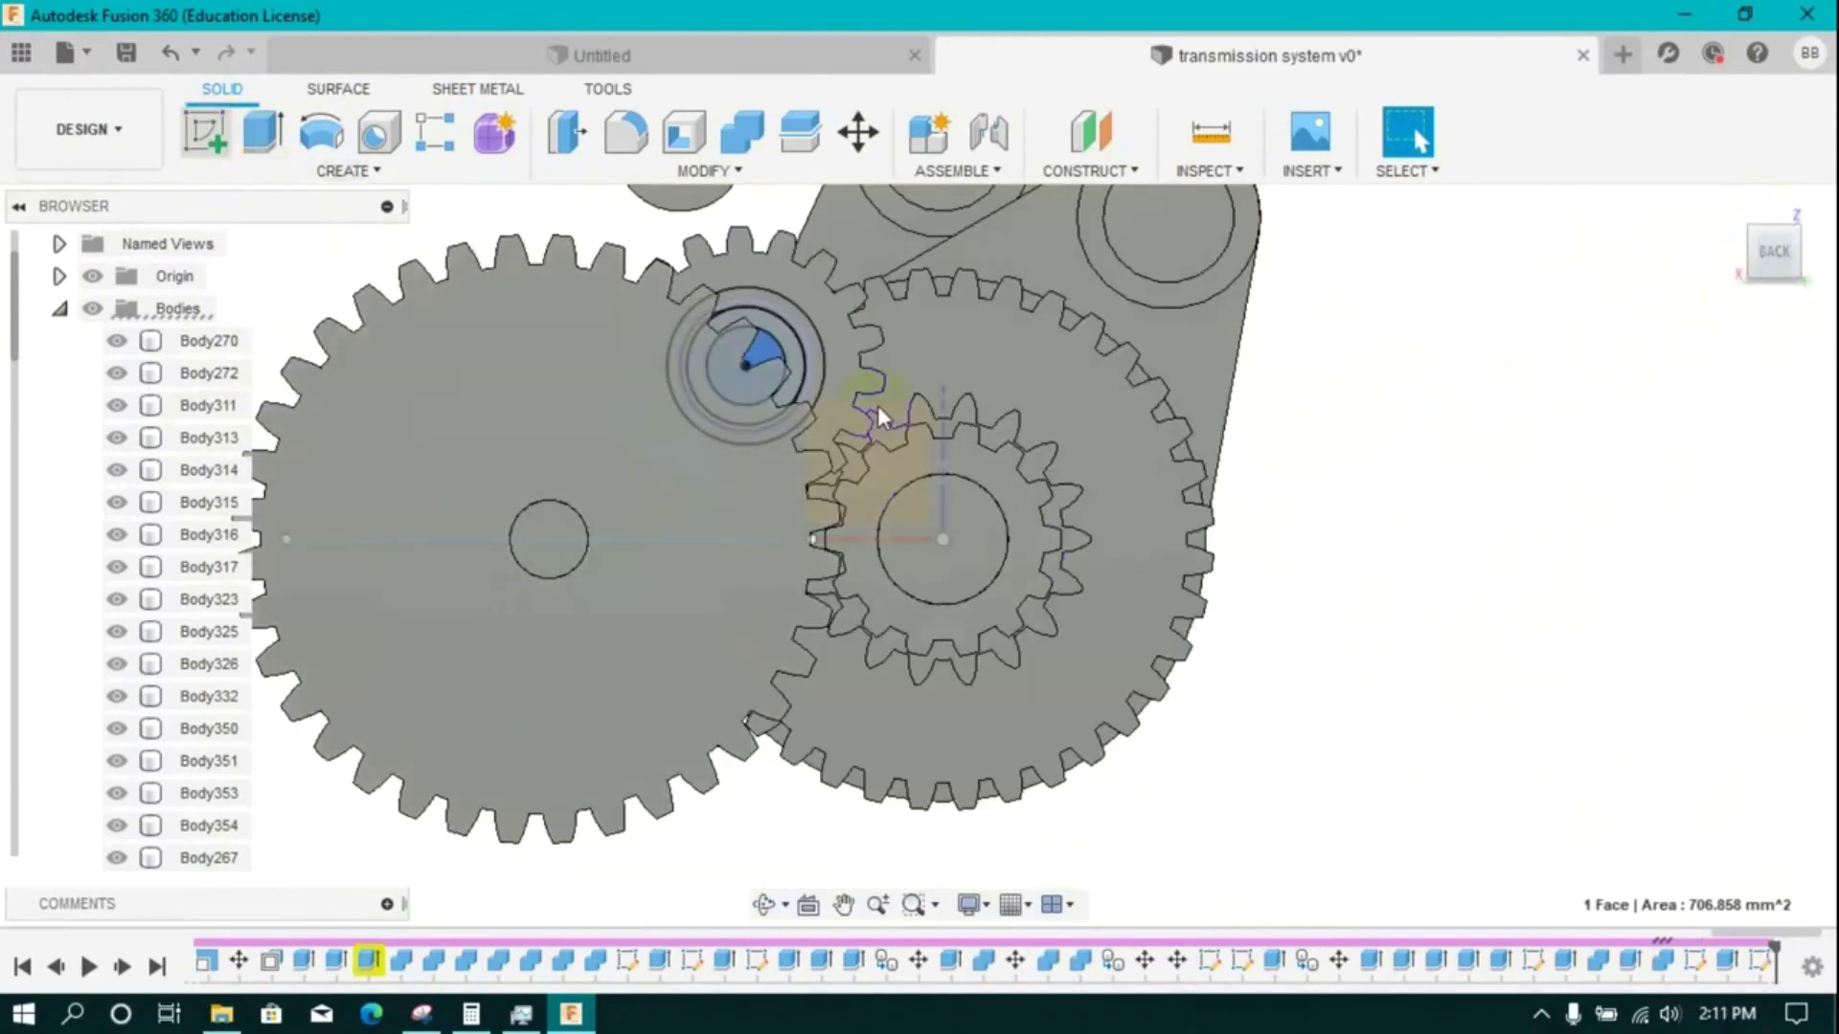
left_click(359, 172)
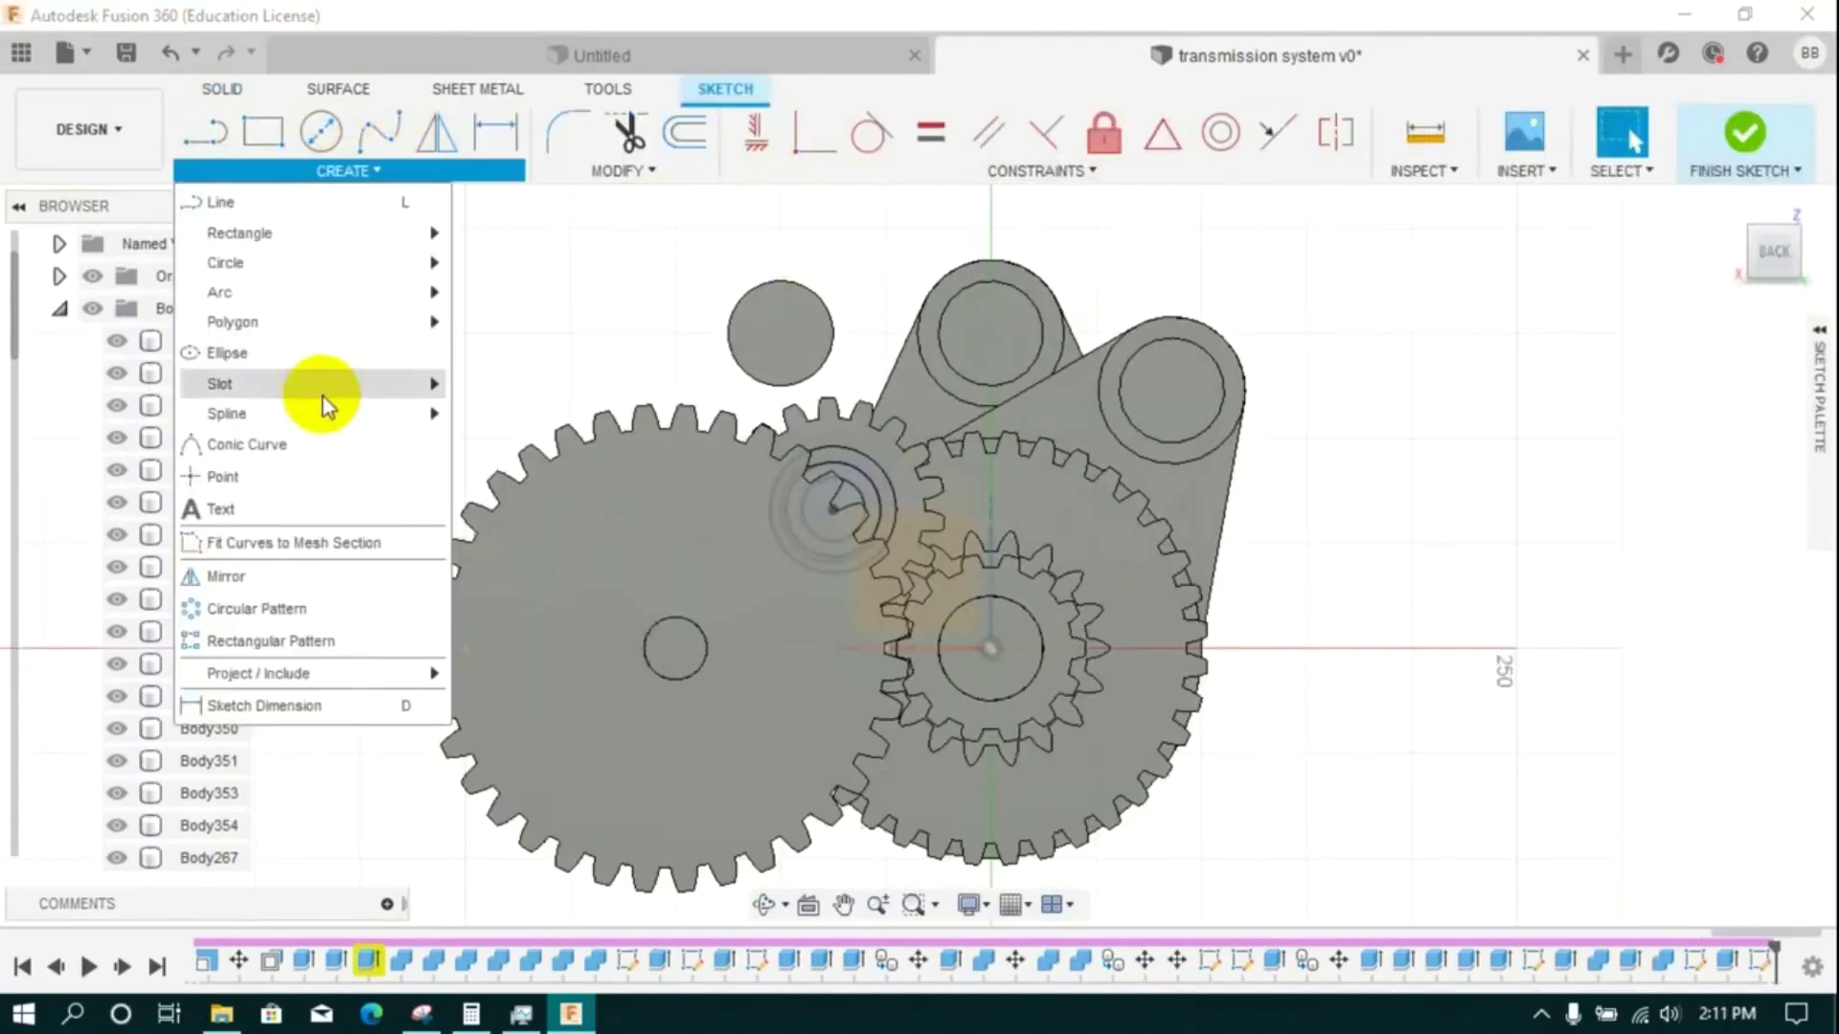
mouse_move(316, 383)
left_click(491, 387)
left_click(414, 259)
left_click(455, 379)
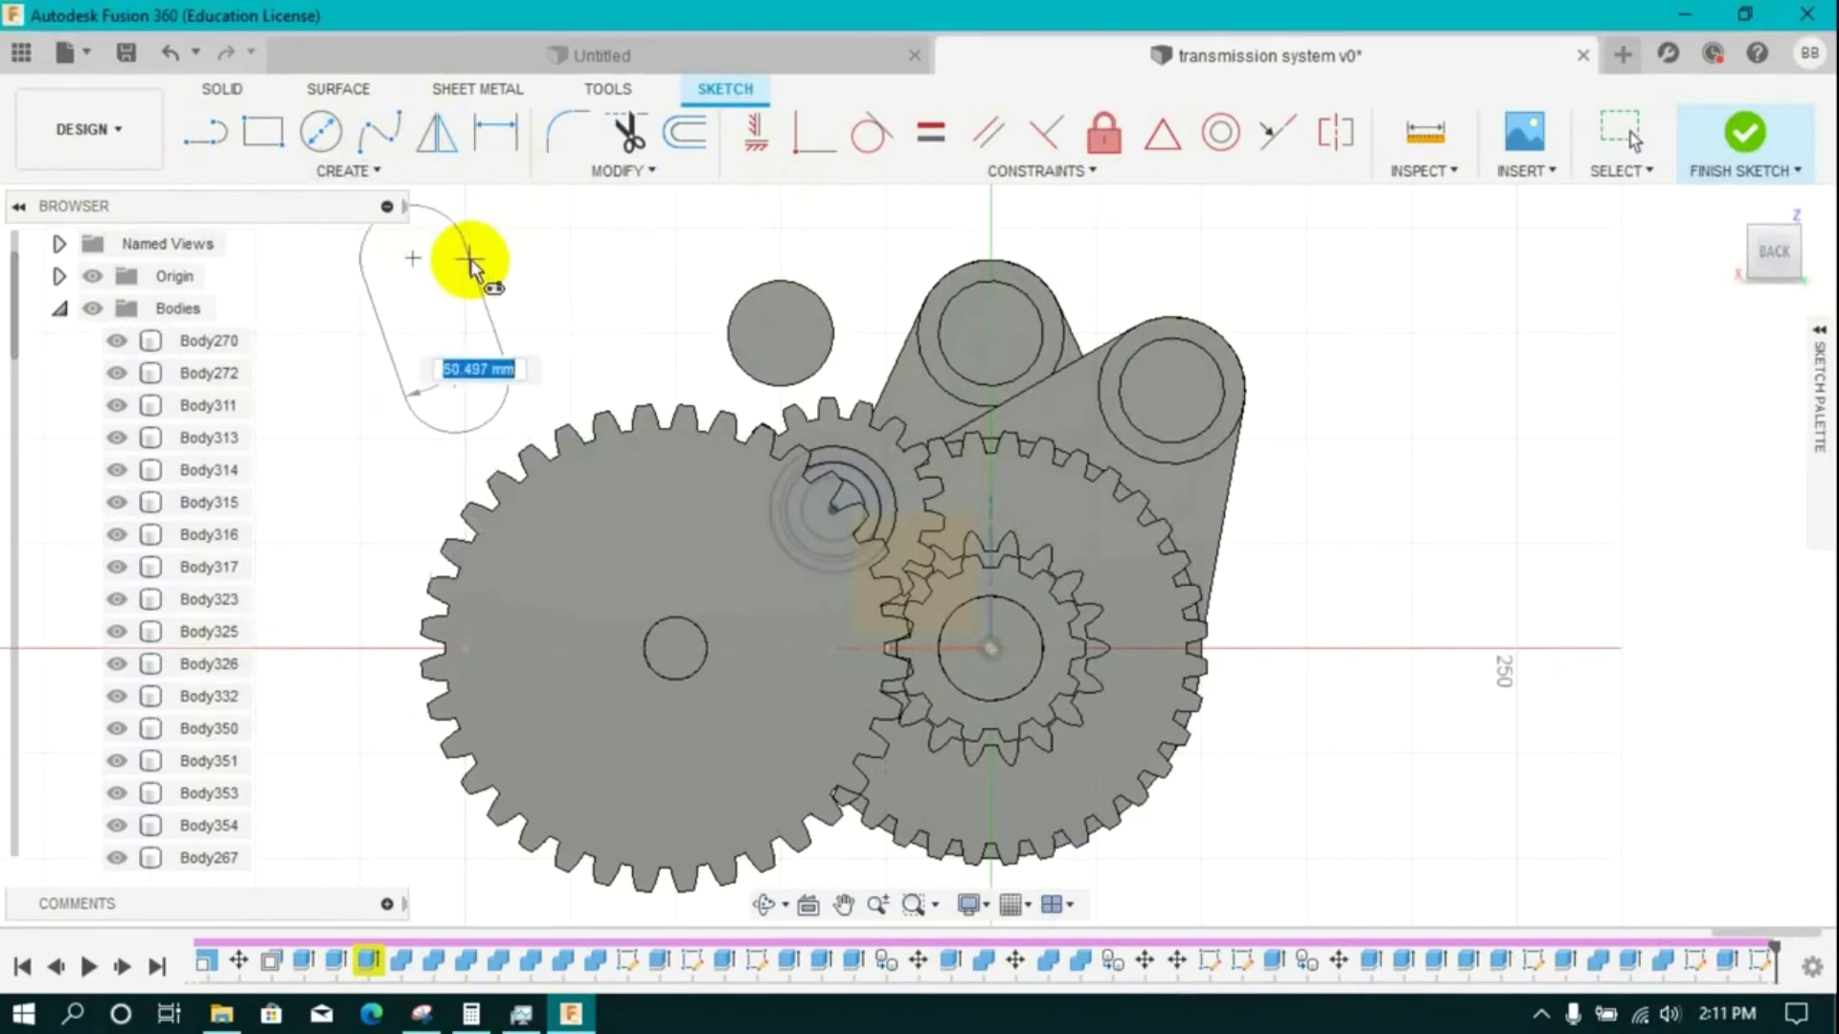
left_click(476, 267)
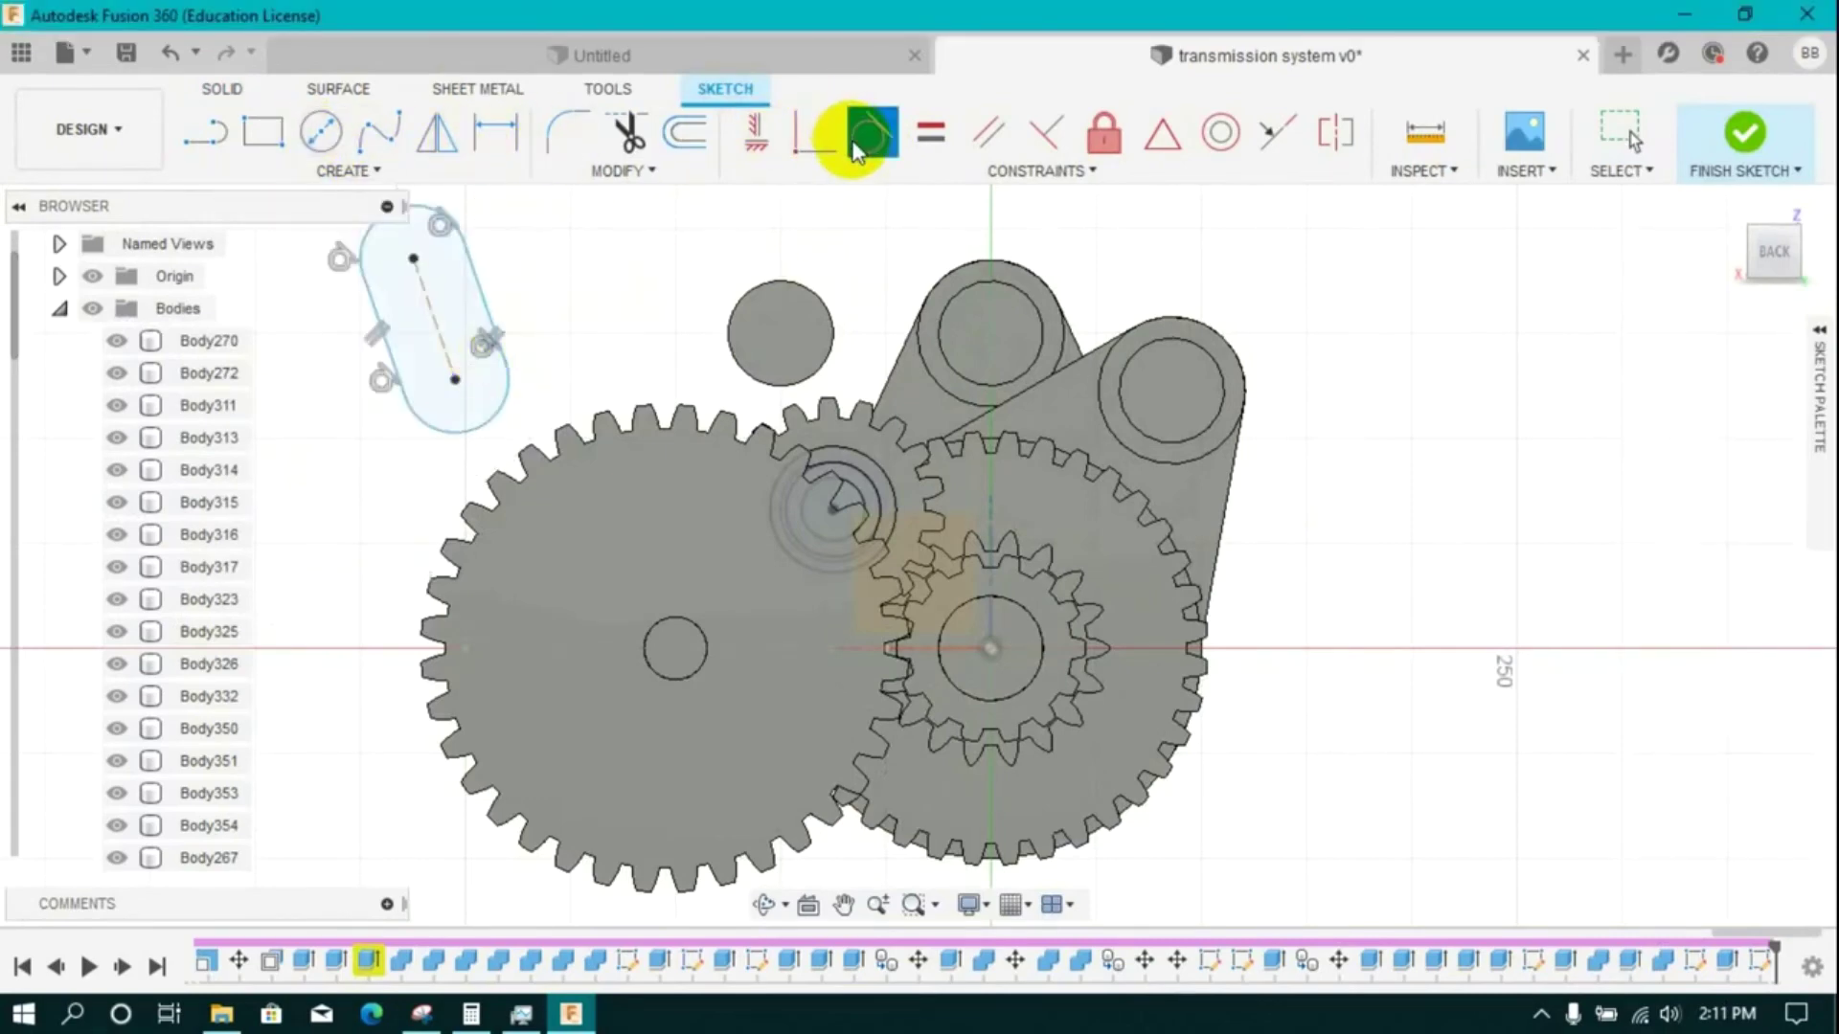
- Constrain the slanted slot's rounded ends concentric with the idler shaft's stub and the shortest selector shaft above it
left_click(860, 491)
left_click(742, 371)
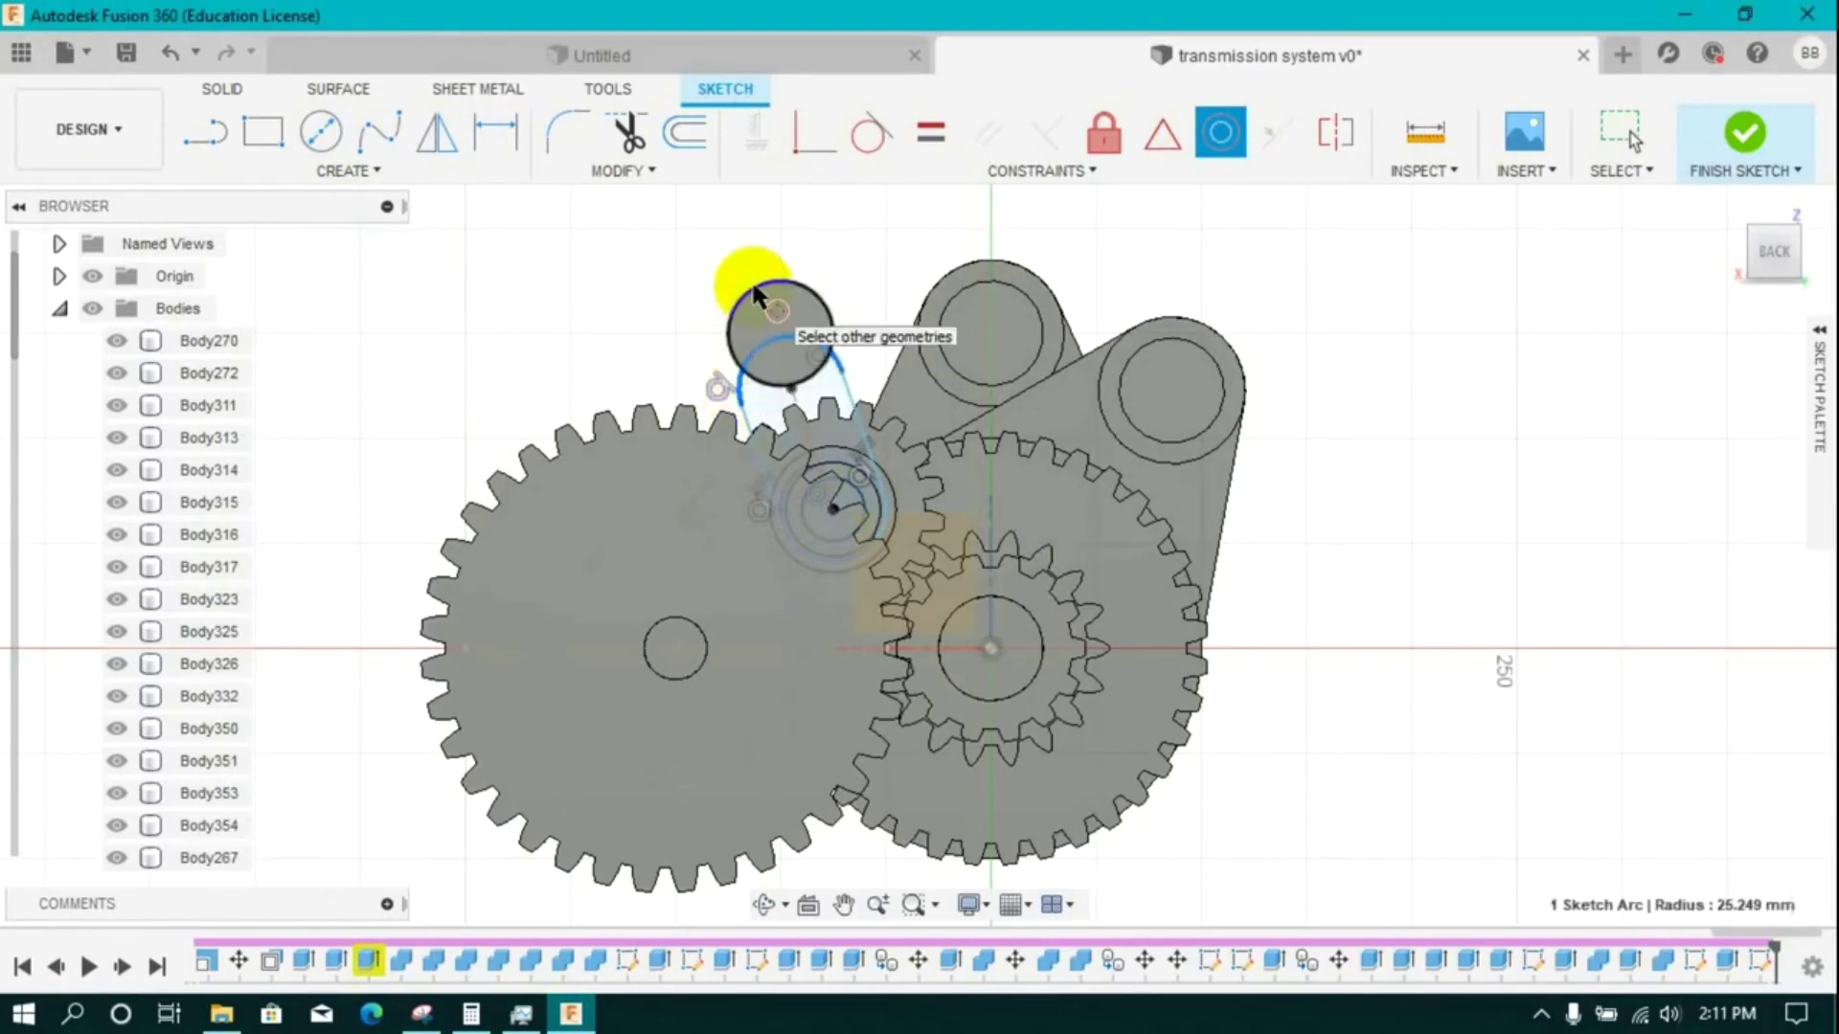
left_click(860, 461)
scroll(871, 458, "up", 5)
left_click(900, 546)
scroll(902, 552, "down", 5)
left_click(1749, 228)
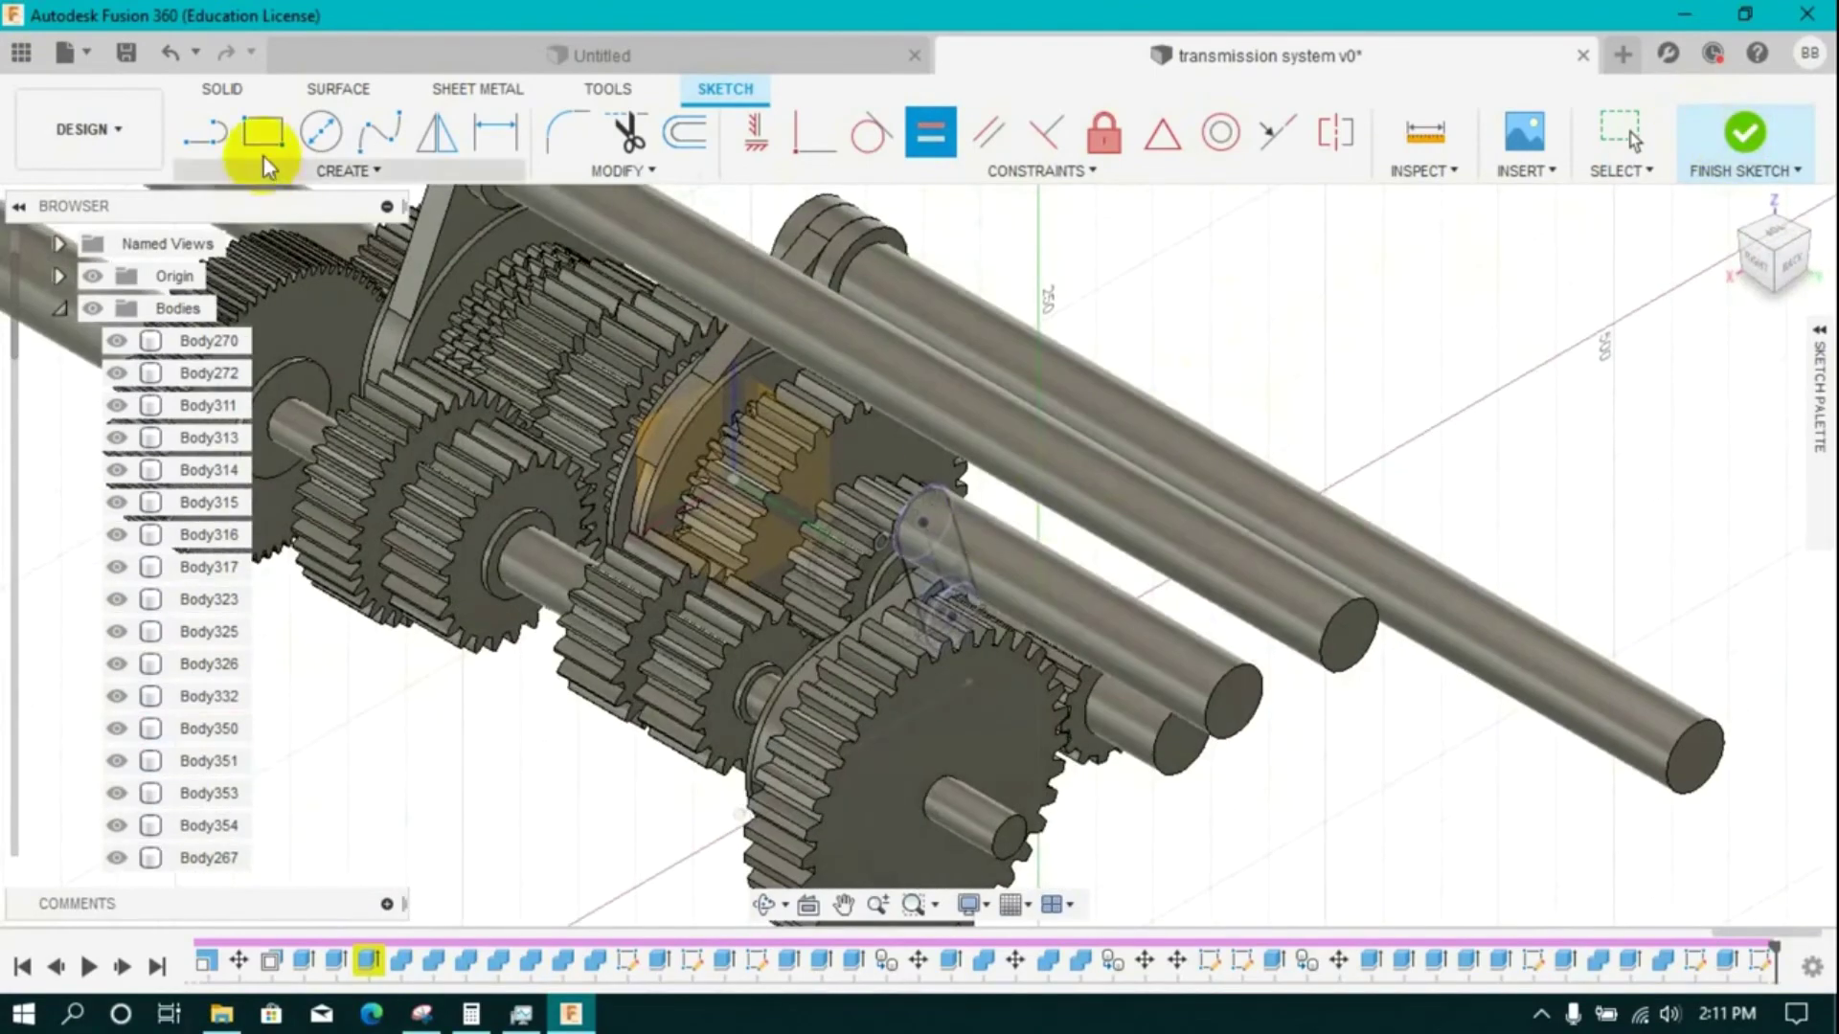
- Finish the sketch and extrude the slot's profiles by -10 mm toward the idler gear with the Join operation to form a link arm
left_click(1712, 141)
left_click(264, 142)
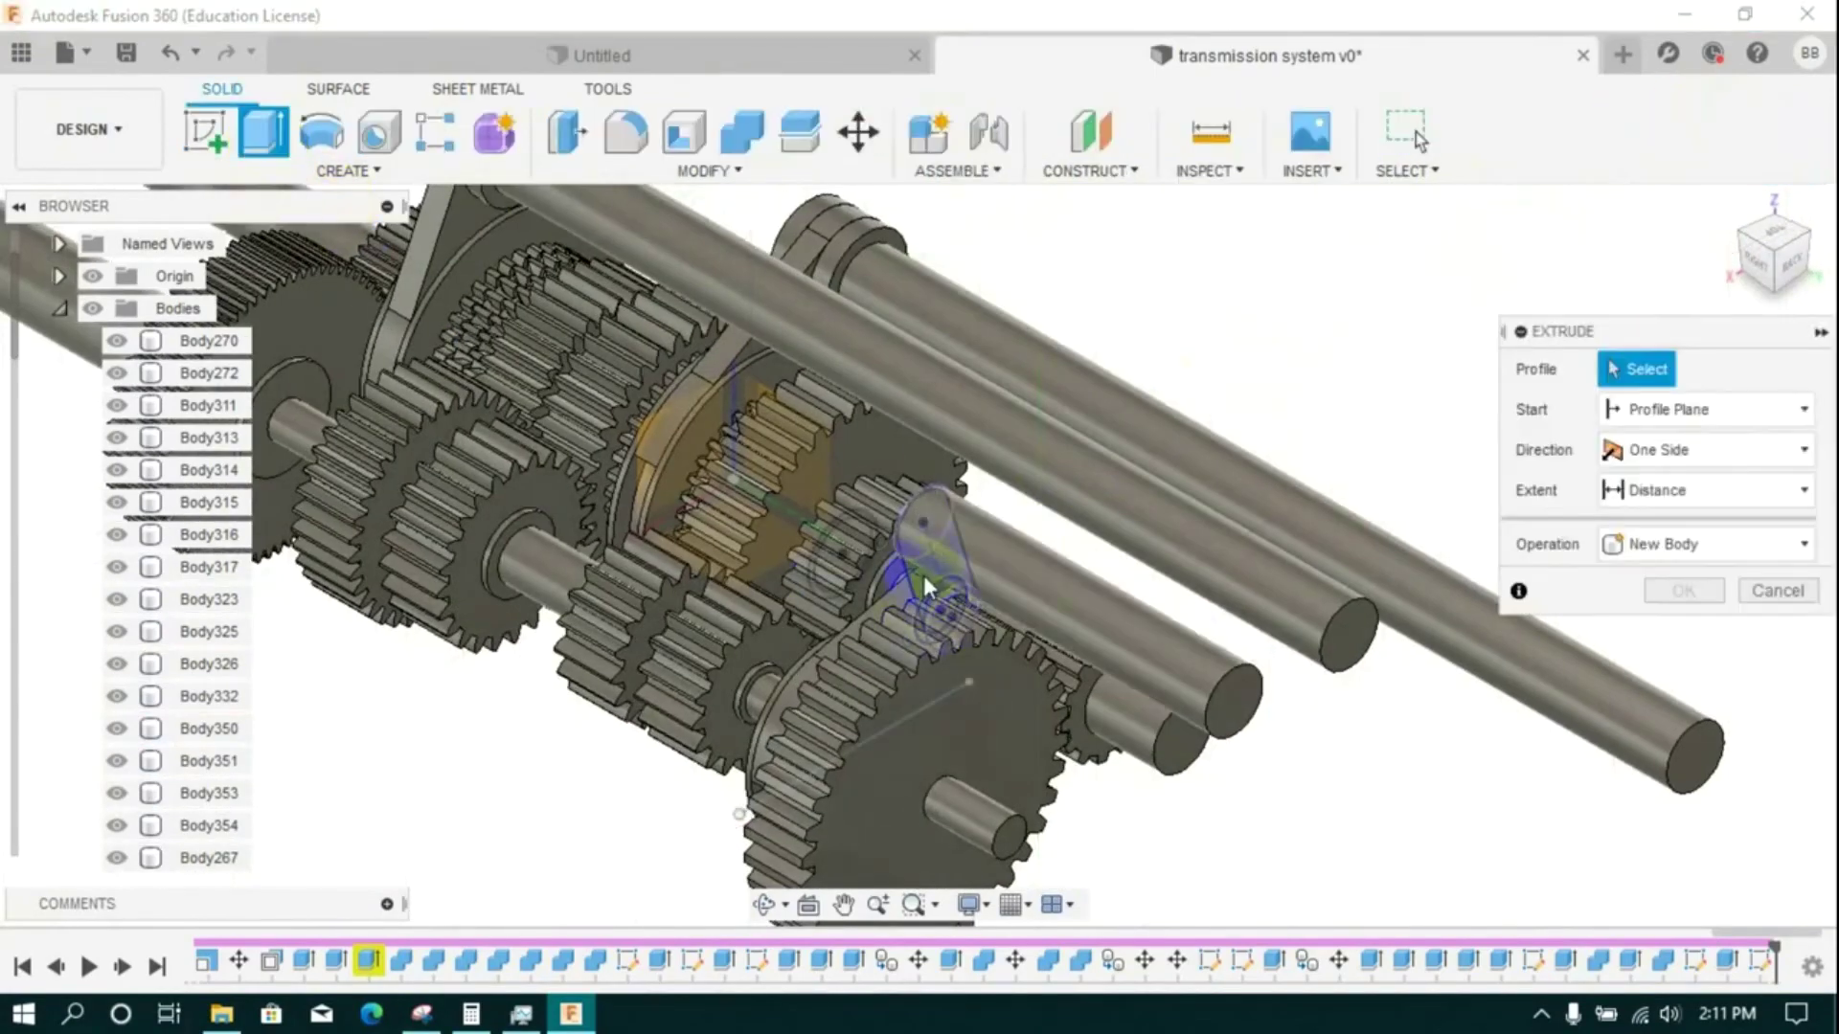
left_click(1744, 239)
scroll(1072, 509, "up", 5)
left_click(1047, 537)
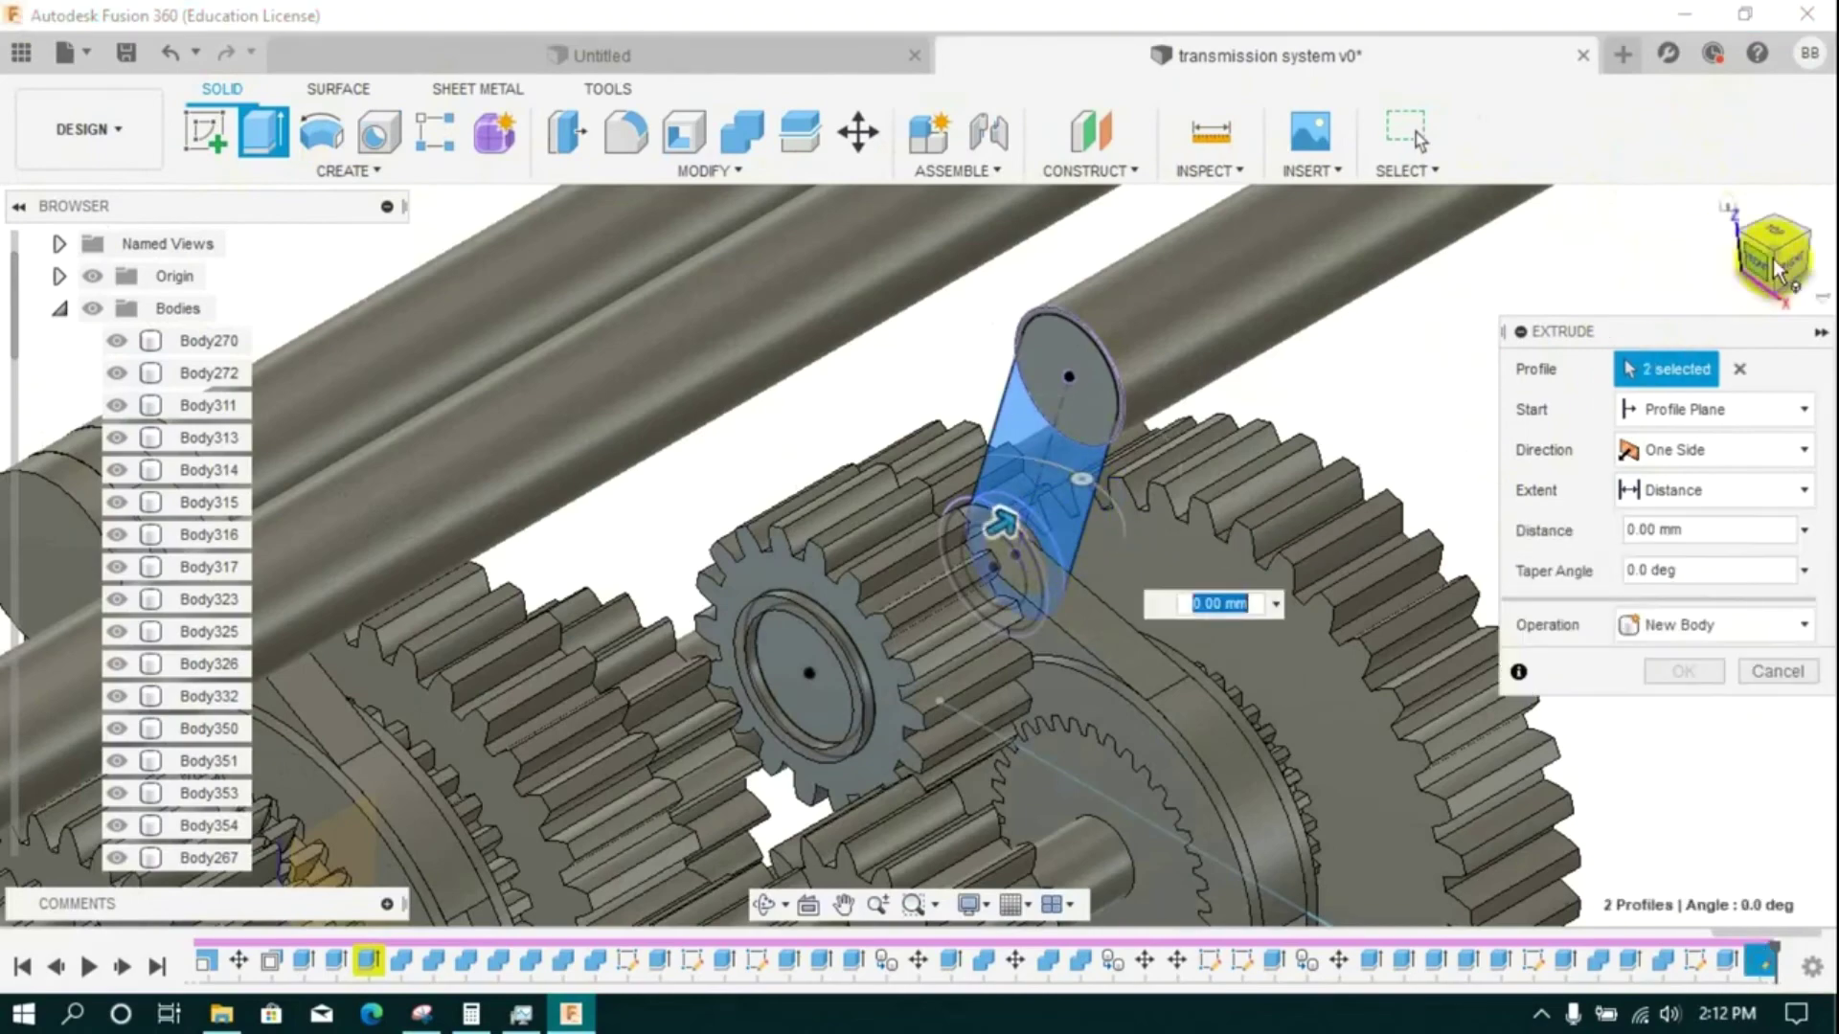
left_click_drag(1768, 264, 1647, 258)
scroll(946, 588, "up", 5)
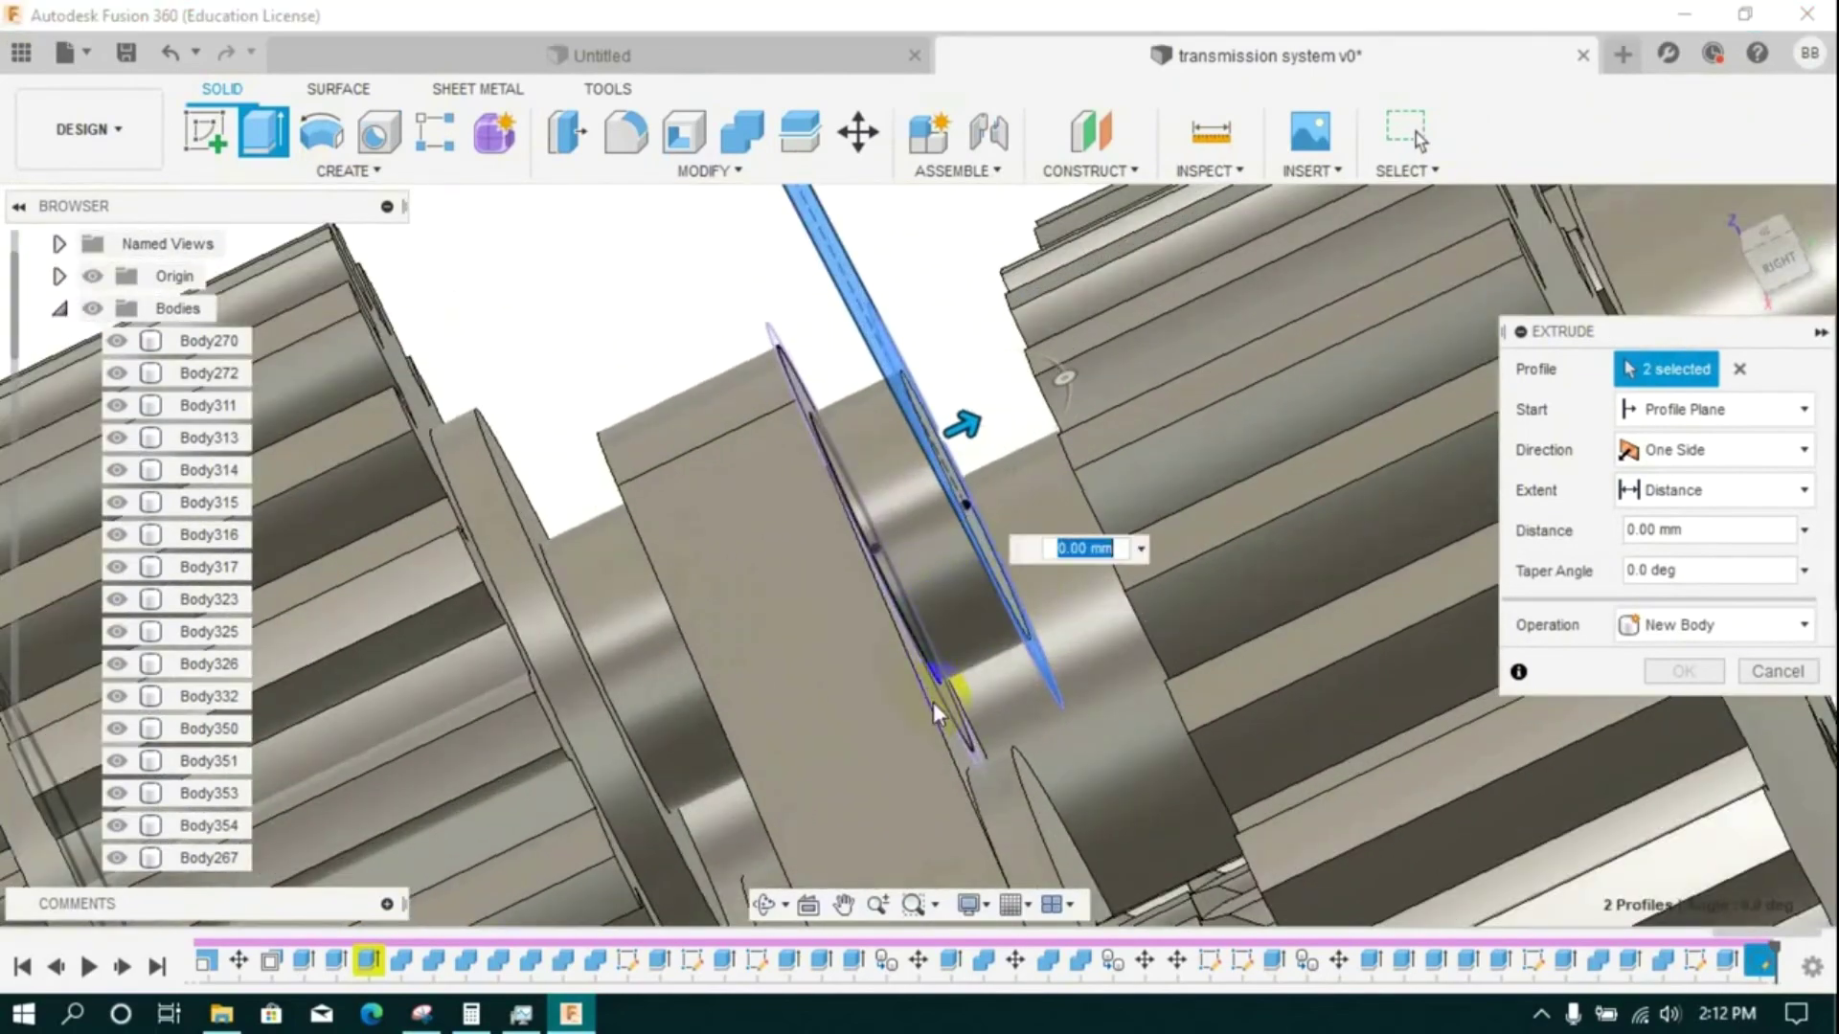
left_click_drag(962, 425, 871, 468)
scroll(1002, 628, "down", 4)
left_click(1757, 268)
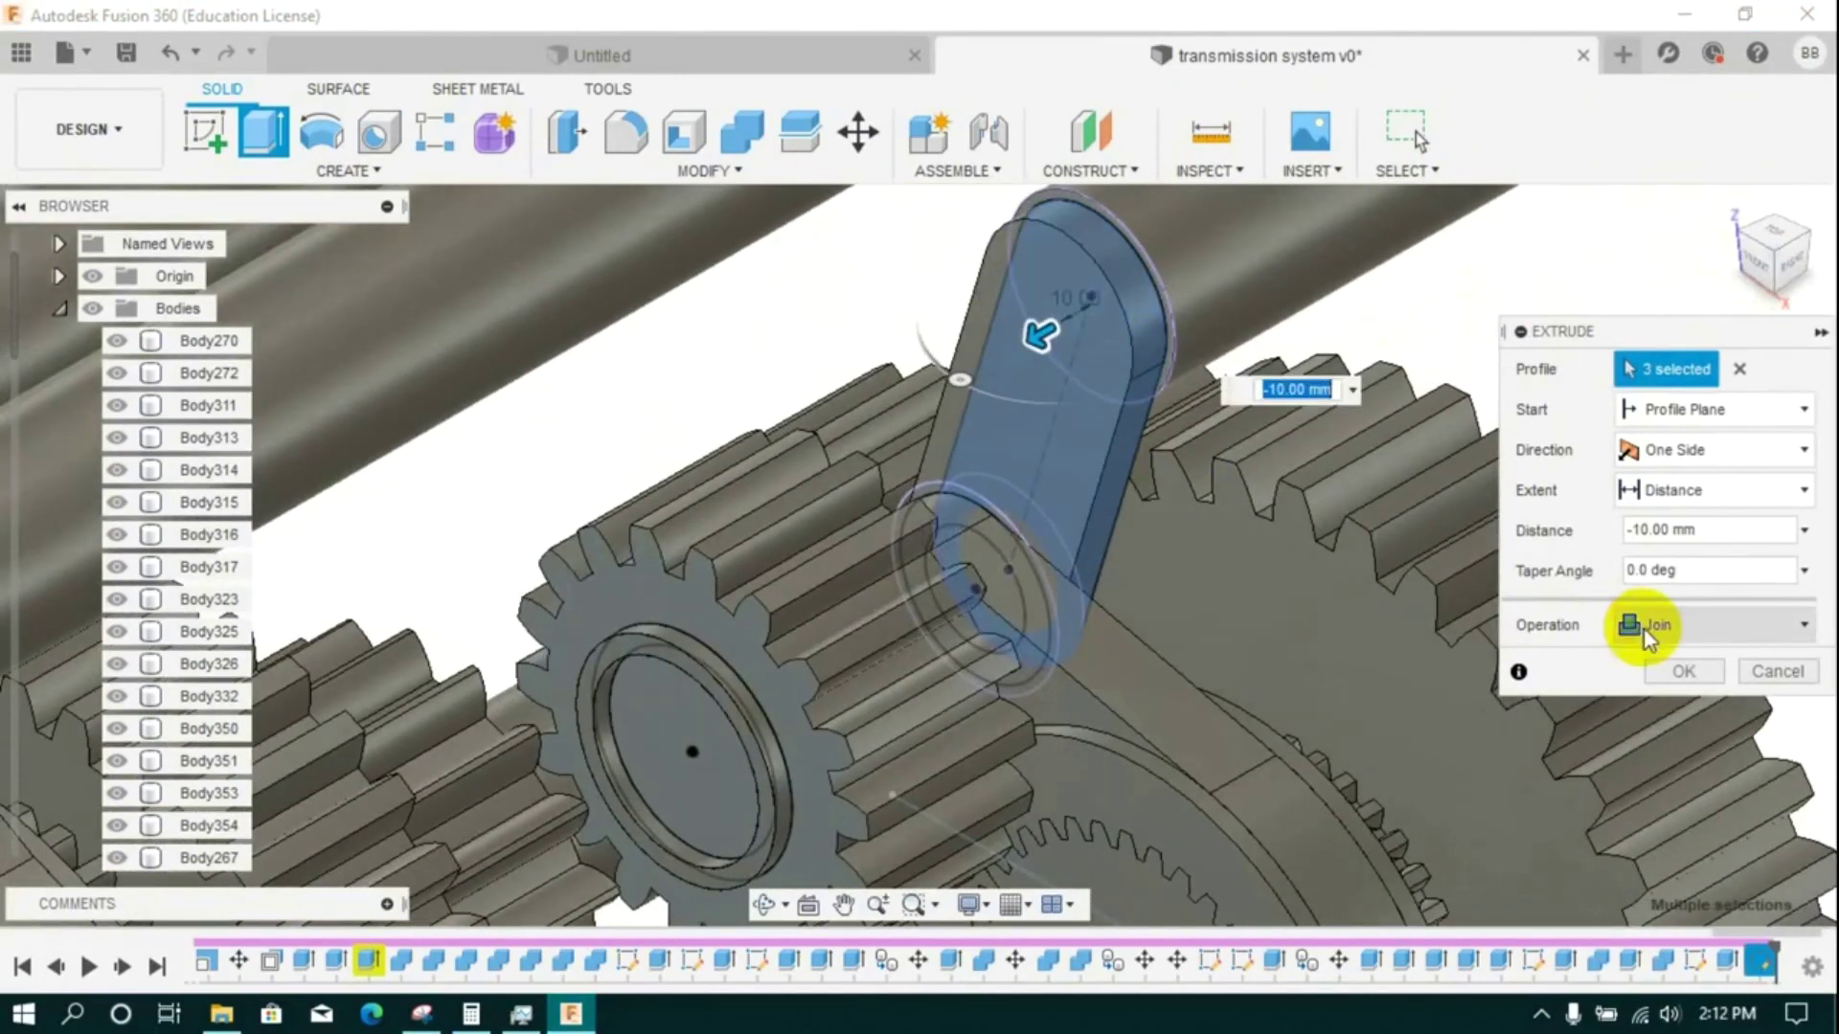
left_click(1683, 670)
- Combine the shortest selector shaft, its link arm and the adjoining shift fork
left_click(741, 133)
left_click(1205, 270)
left_click(1101, 360)
left_click_drag(1765, 254, 1616, 253)
scroll(980, 575, "up", 2)
left_click(835, 670)
left_click(1692, 579)
scroll(1157, 375, "down", 10)
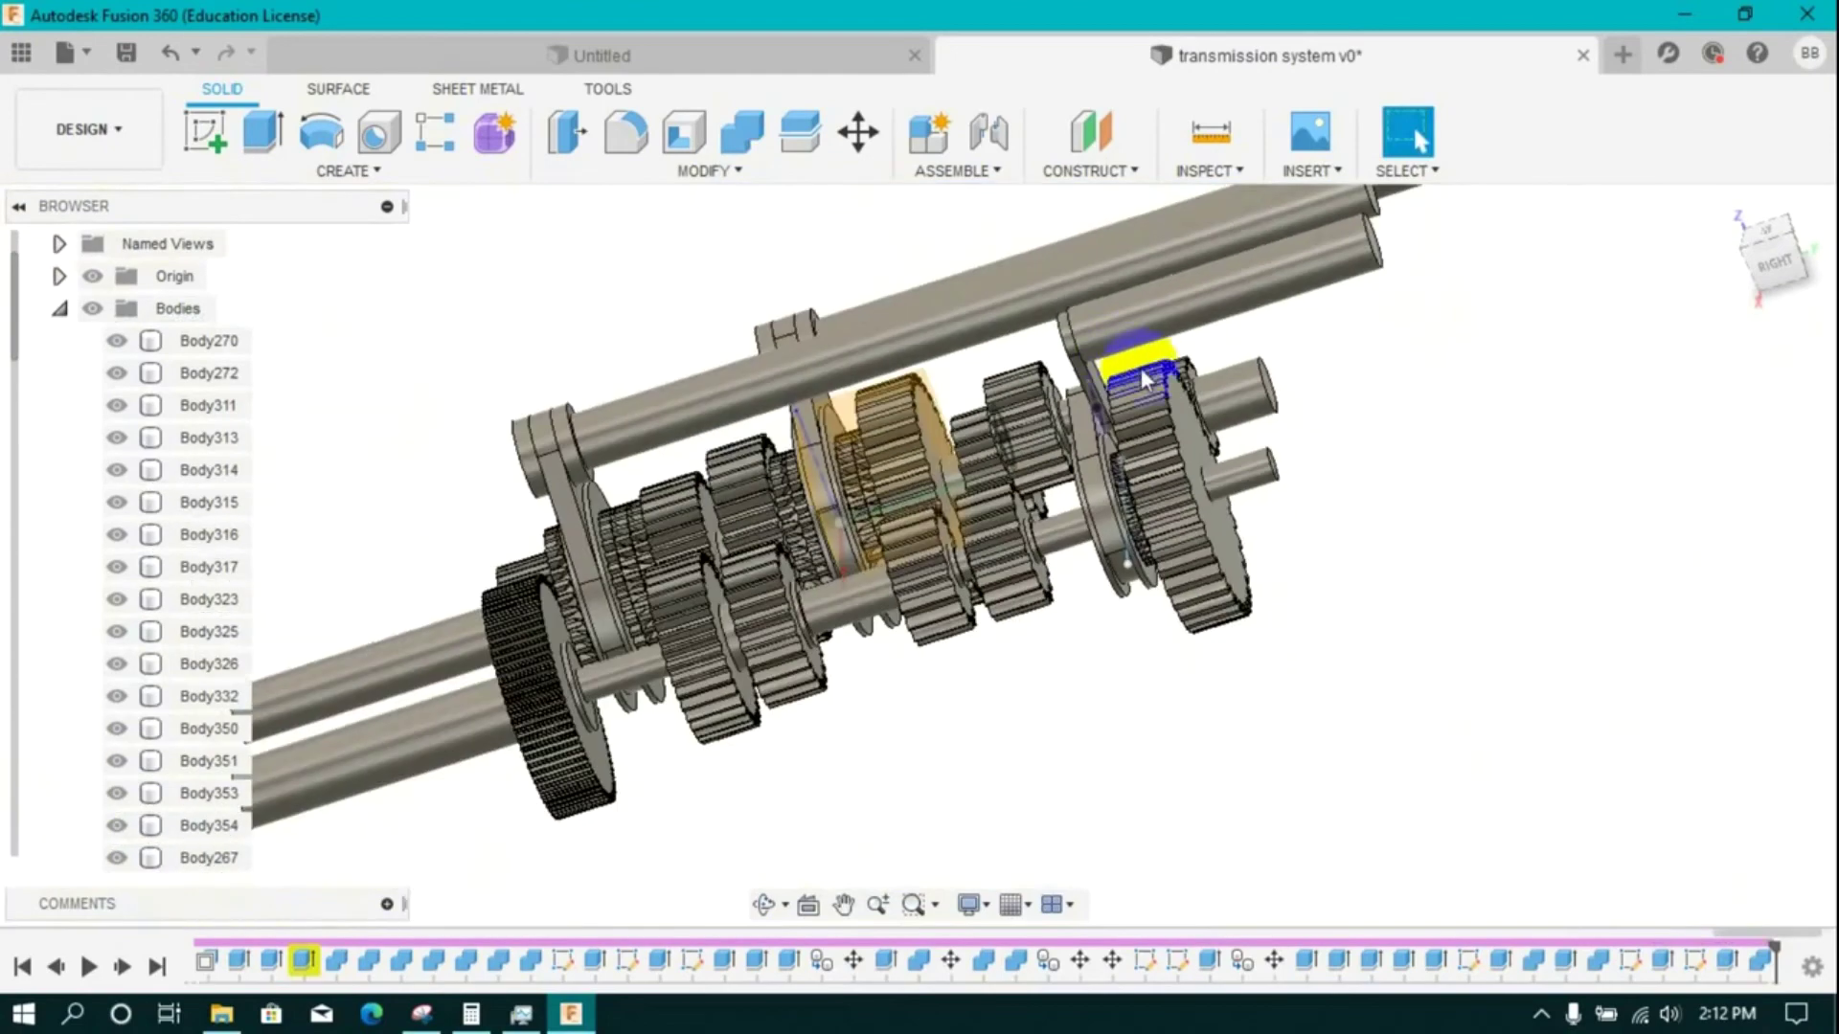
mouse_move(5, 247)
left_mouse_down()
mouse_move(1822, 222)
mouse_move(12, 255)
mouse_move(38, 249)
left_mouse_up()
left_click_drag(1495, 205, 1341, 320)
scroll(1395, 299, "up", 2)
left_click(1403, 330)
scroll(1408, 357, "down", 4)
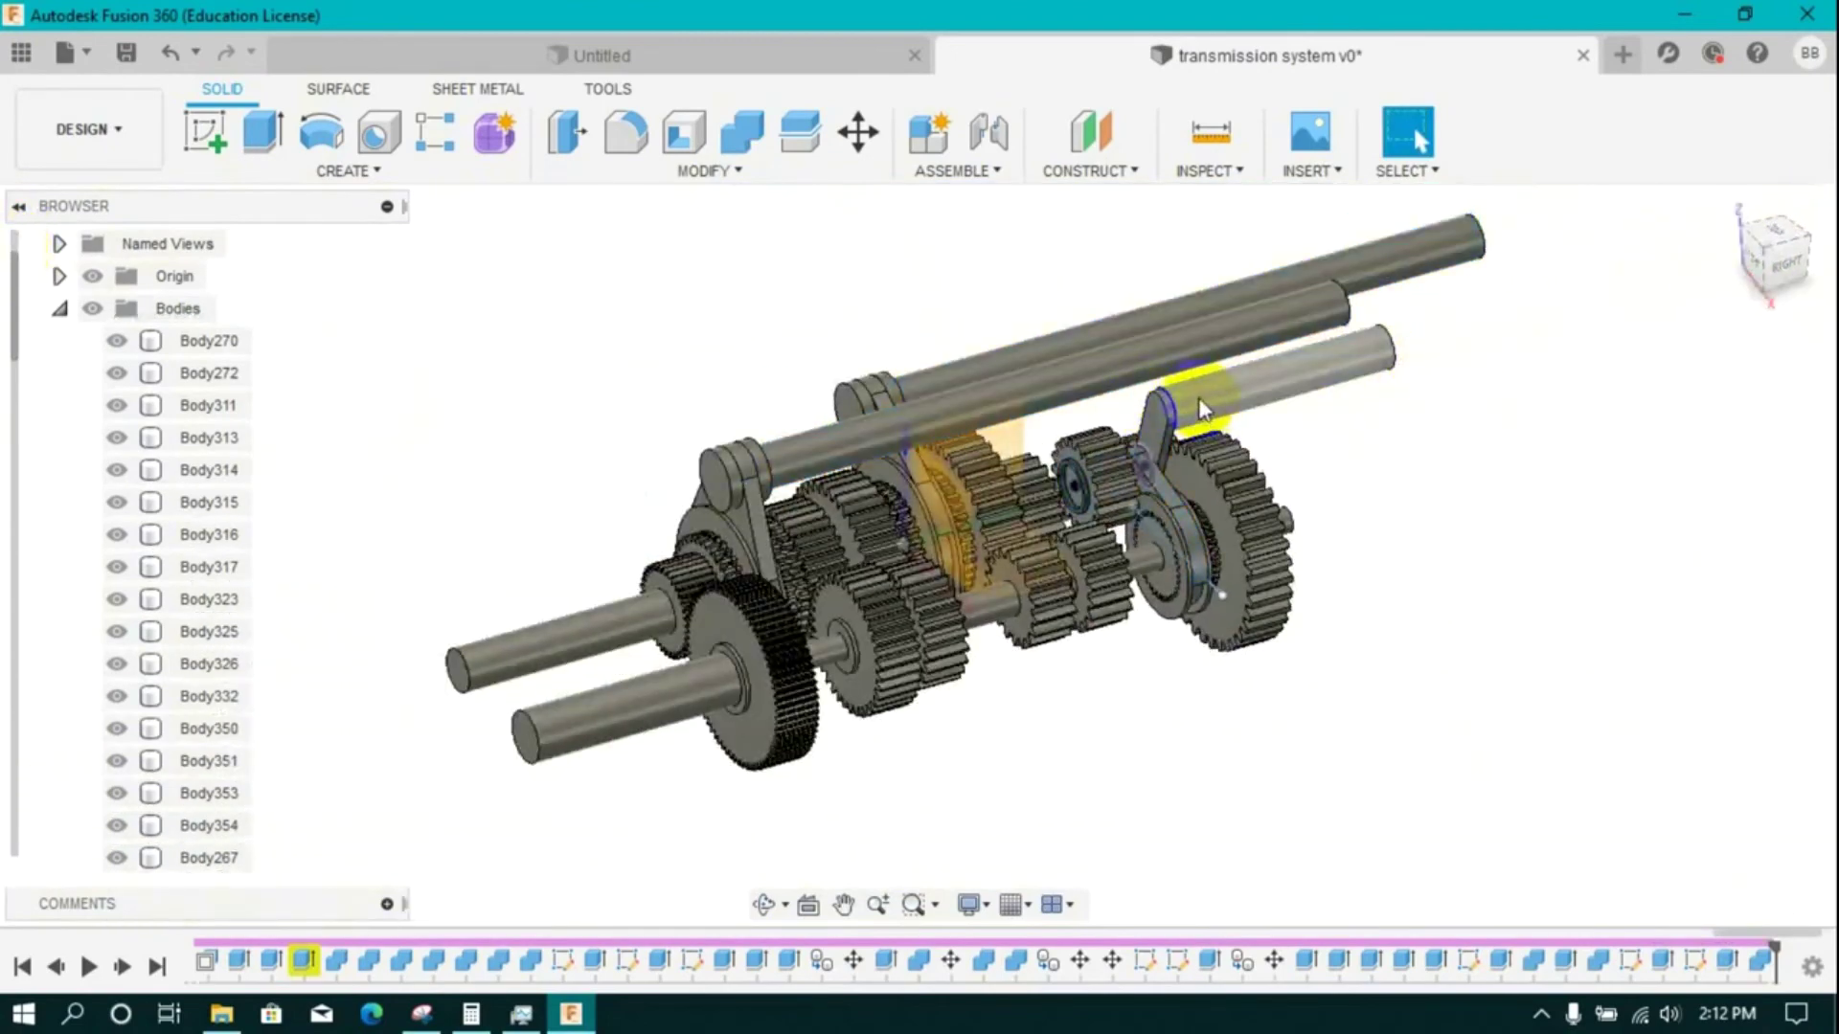
left_click(575, 144)
scroll(1025, 337, "up", 4)
left_click(1025, 337)
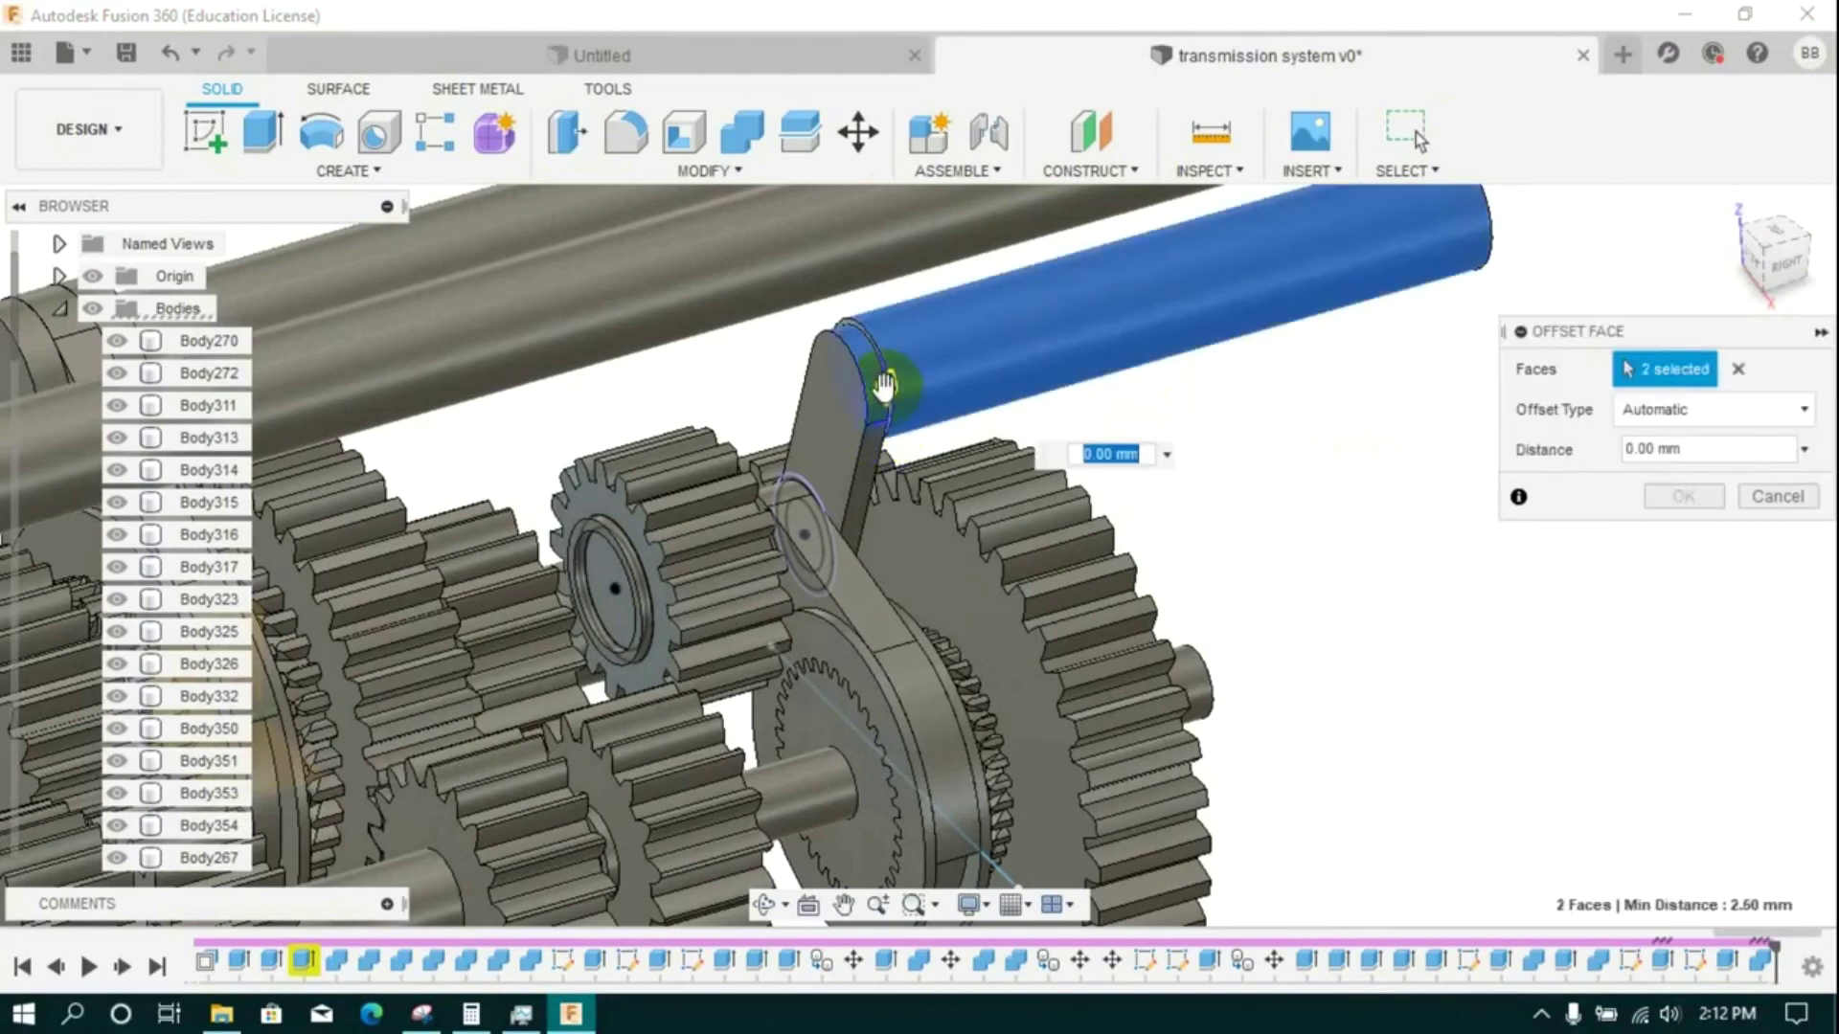
left_click(1762, 496)
- Offset the cylindrical face of the shortest selector shaft by -5 mm to slim it down
key("q")
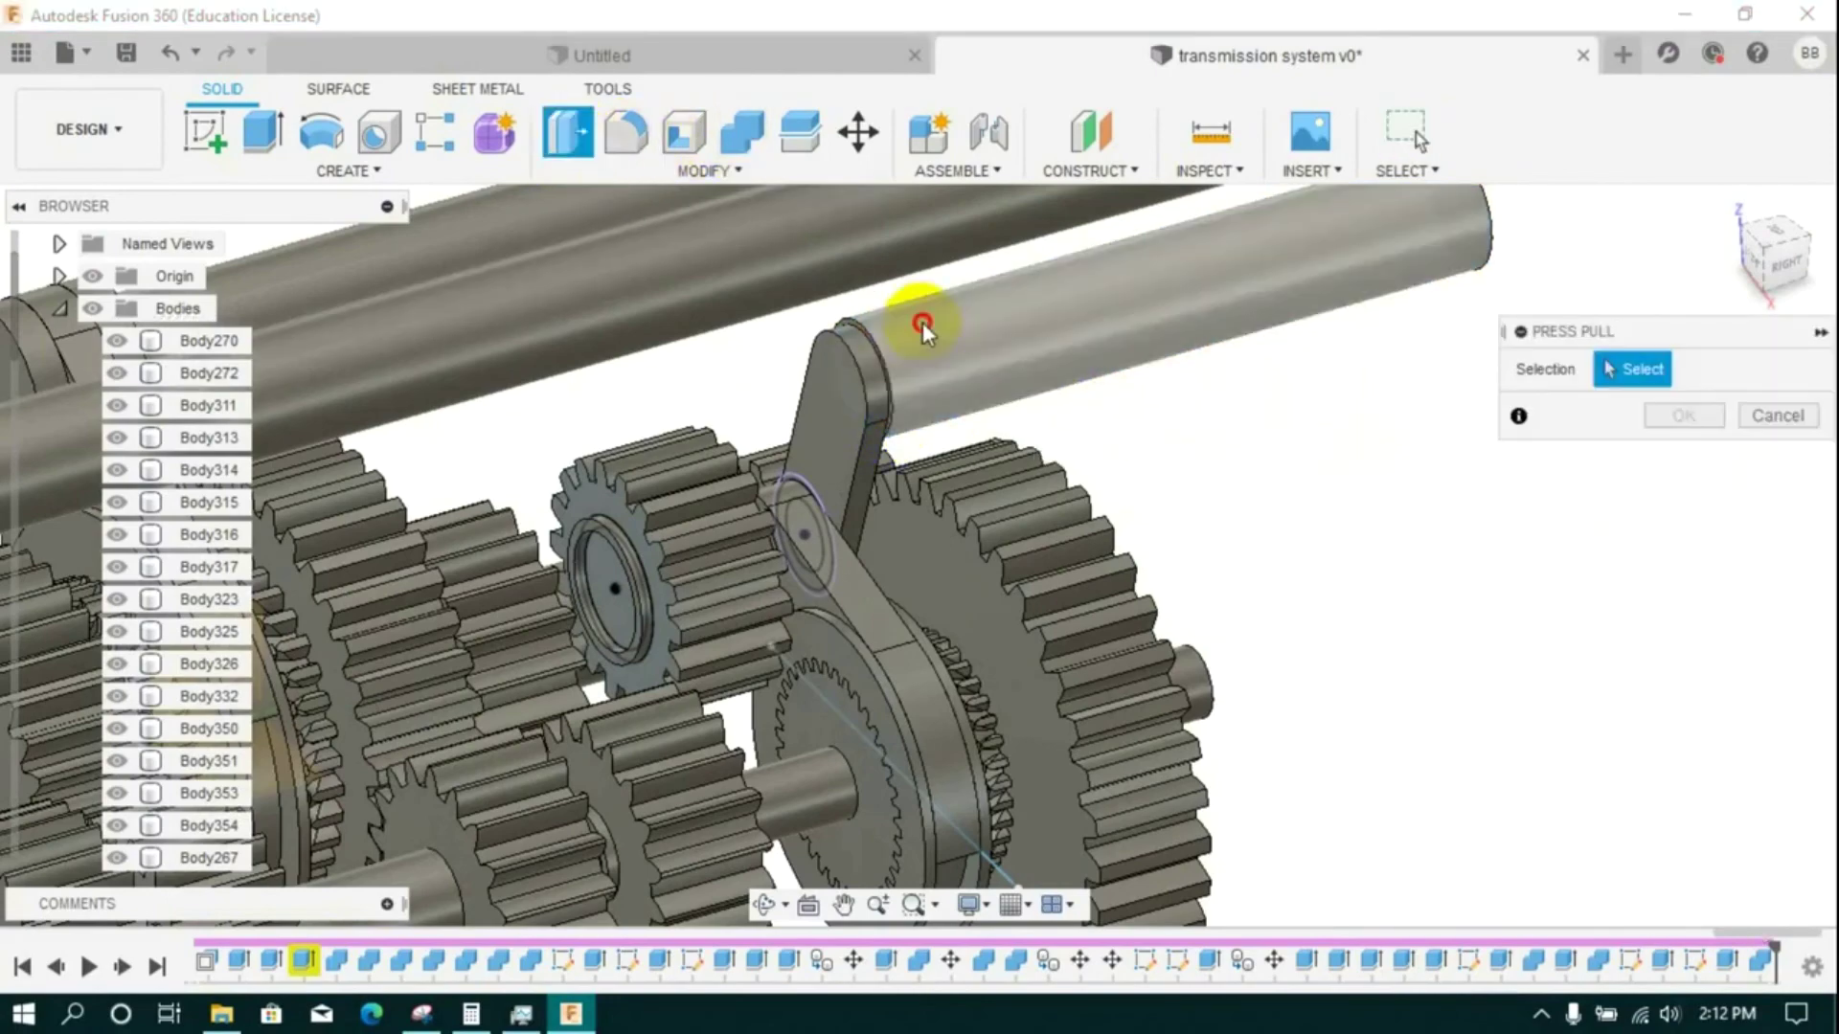
left_click(918, 319)
left_click(1684, 497)
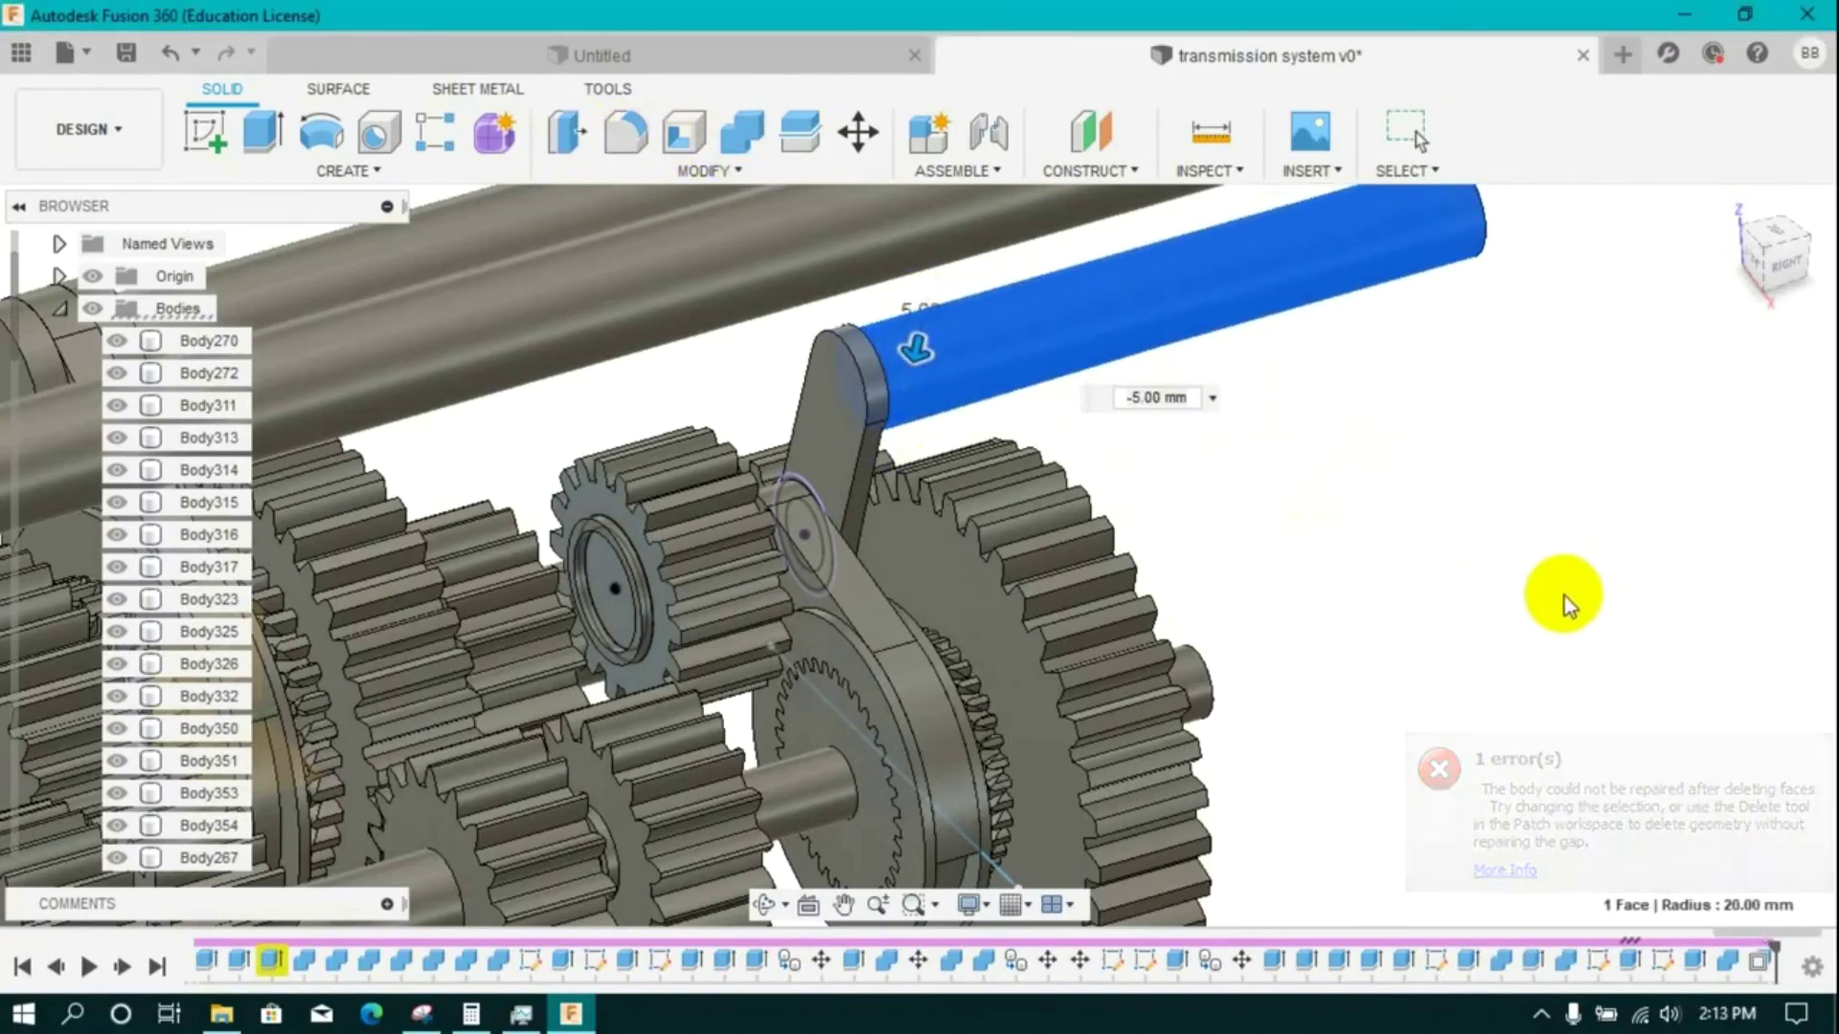
- Collapse the bodies list and inspect the gears, shift forks and selector shafts as a whole assembly
scroll(1570, 592, "down", 5)
scroll(1675, 718, "up", 1)
mouse_move(1676, 718)
middle_mouse_down("shift")
mouse_move(1659, 232)
mouse_move(1671, 278)
middle_mouse_up("shift")
left_click(58, 308)
left_click(58, 341)
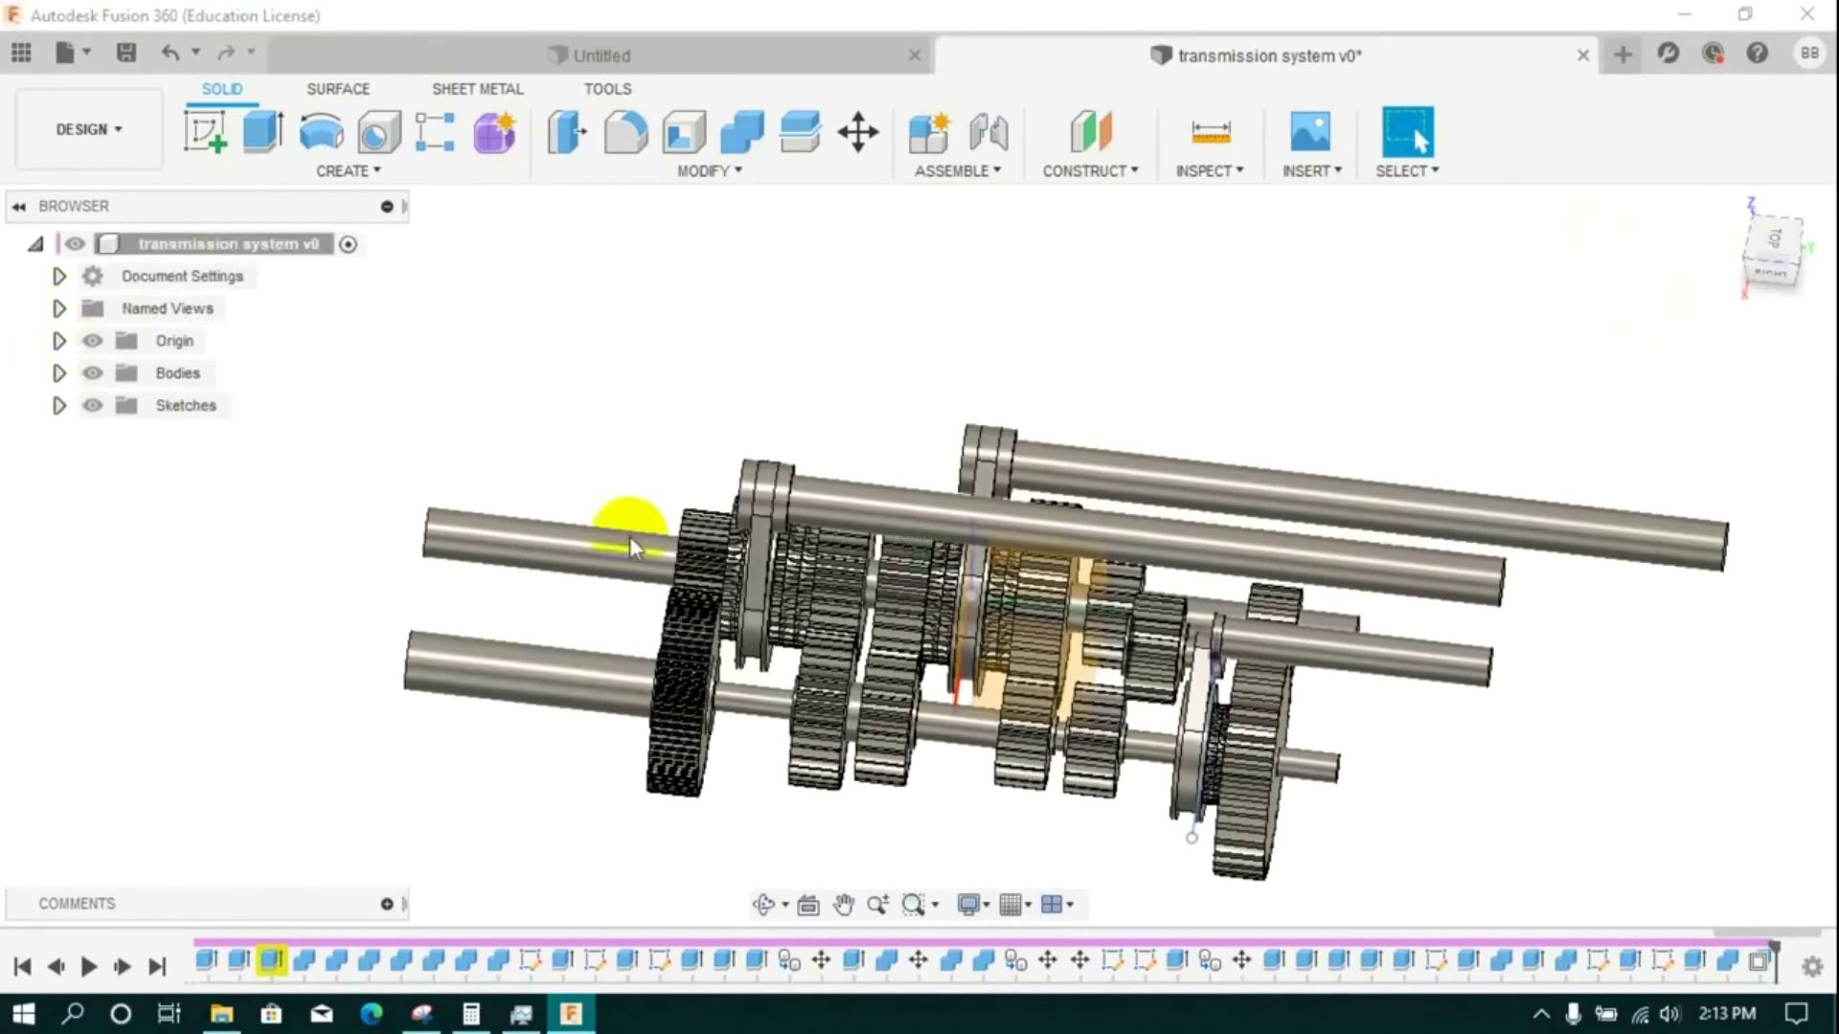
scroll(1205, 841, "down", 1)
left_click_drag(1778, 292, 1767, 251)
middle_click_drag(28, 204, 12, 214, "shift")
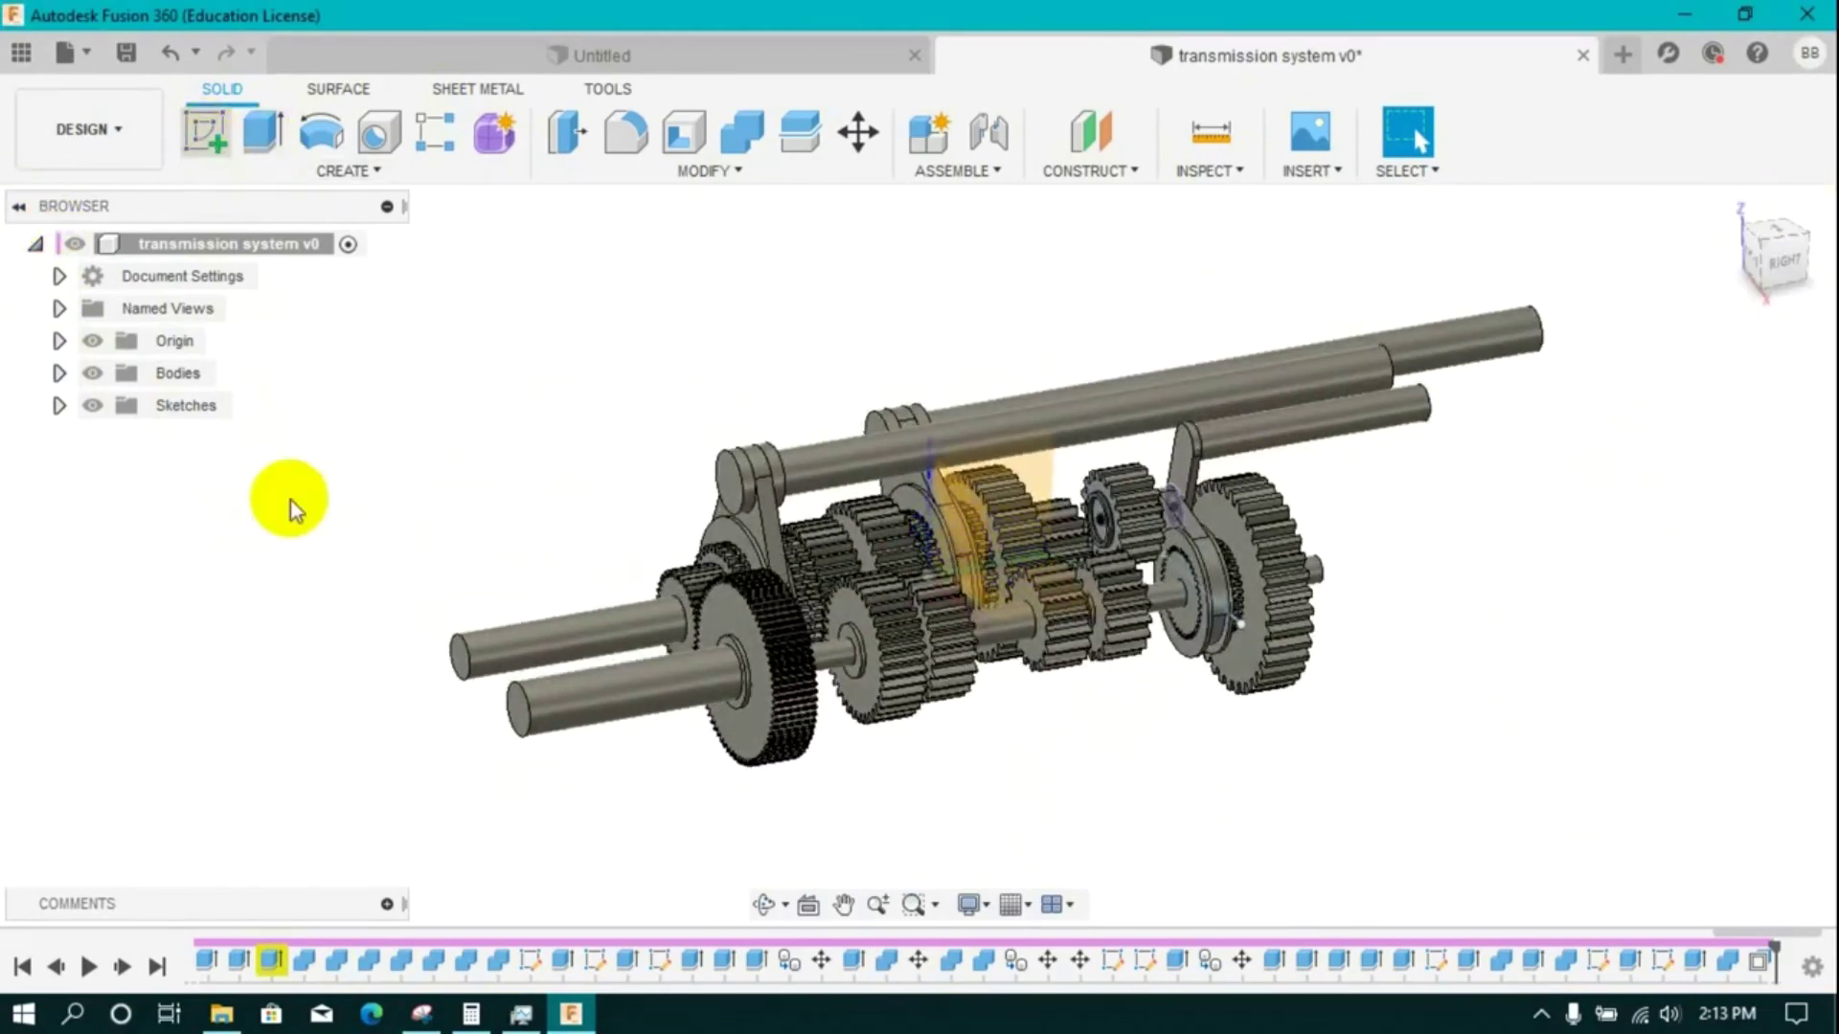
- Start a sketch on the main shaft's long free end face and draw a concentric circle slightly larger than the shaft
scroll(500, 663, "down", 2)
scroll(410, 666, "up", 4)
left_click(522, 662)
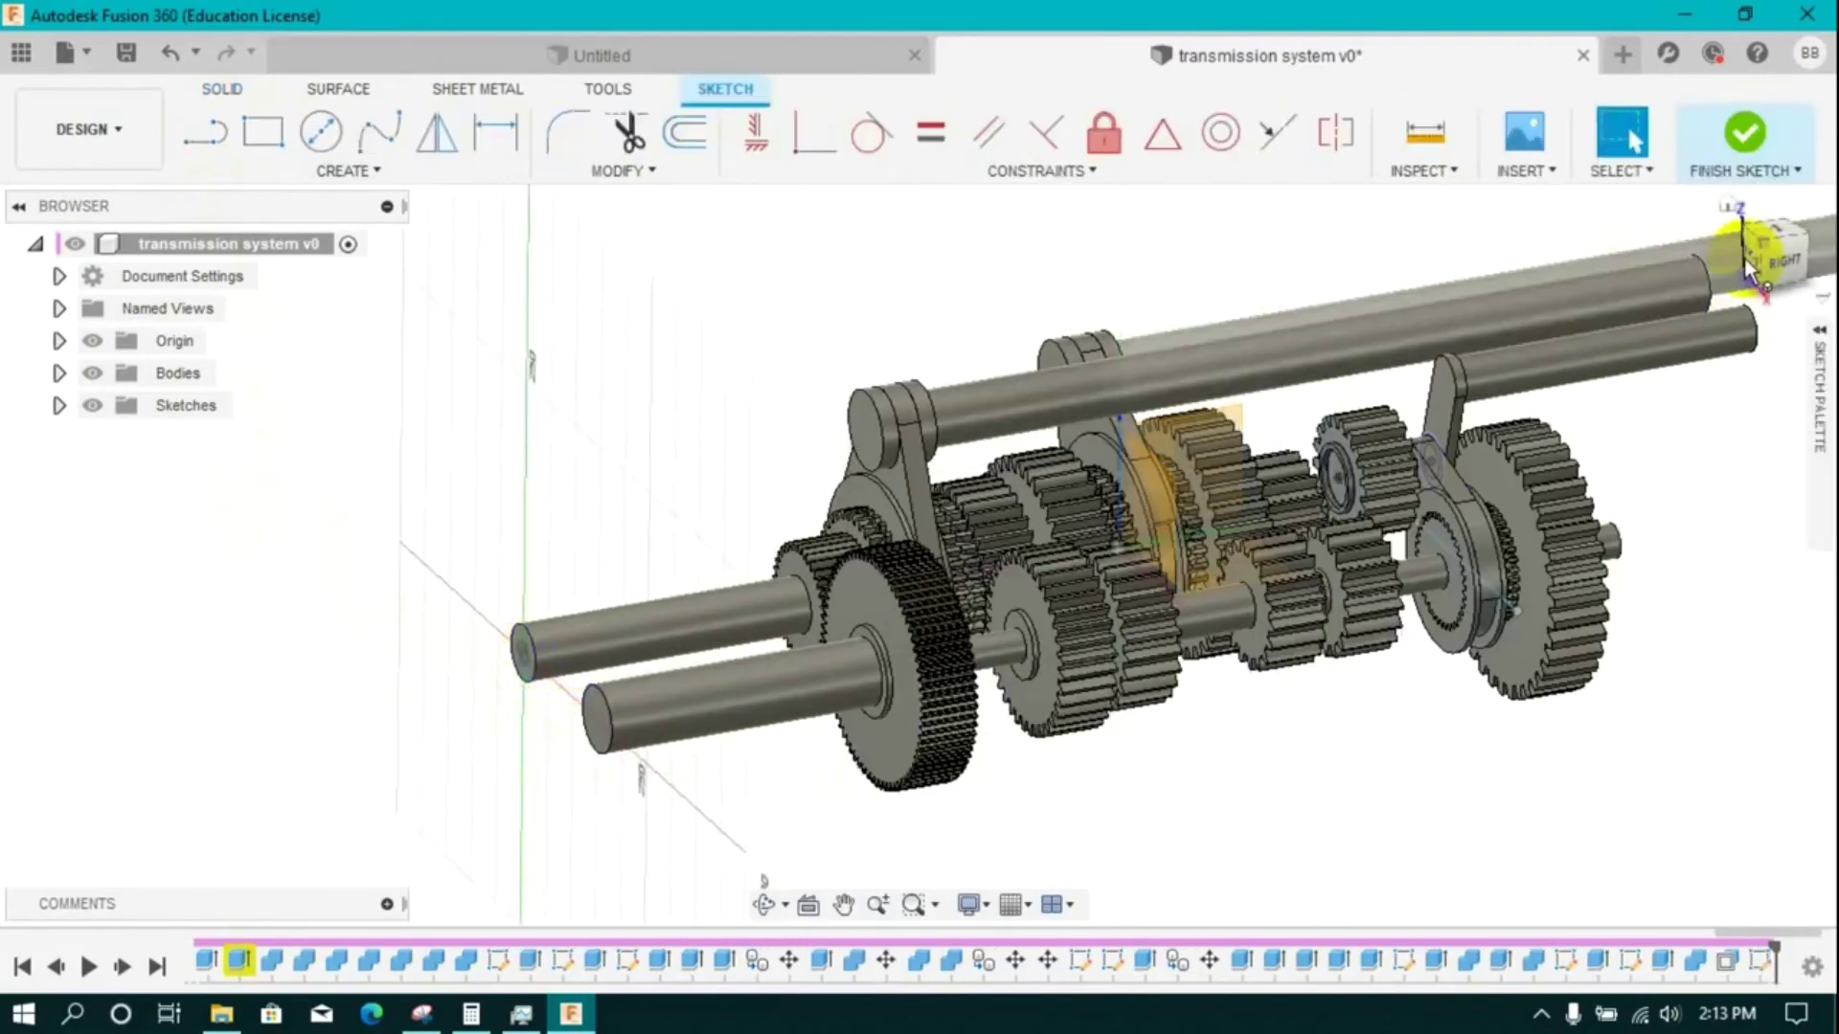
left_click(321, 132)
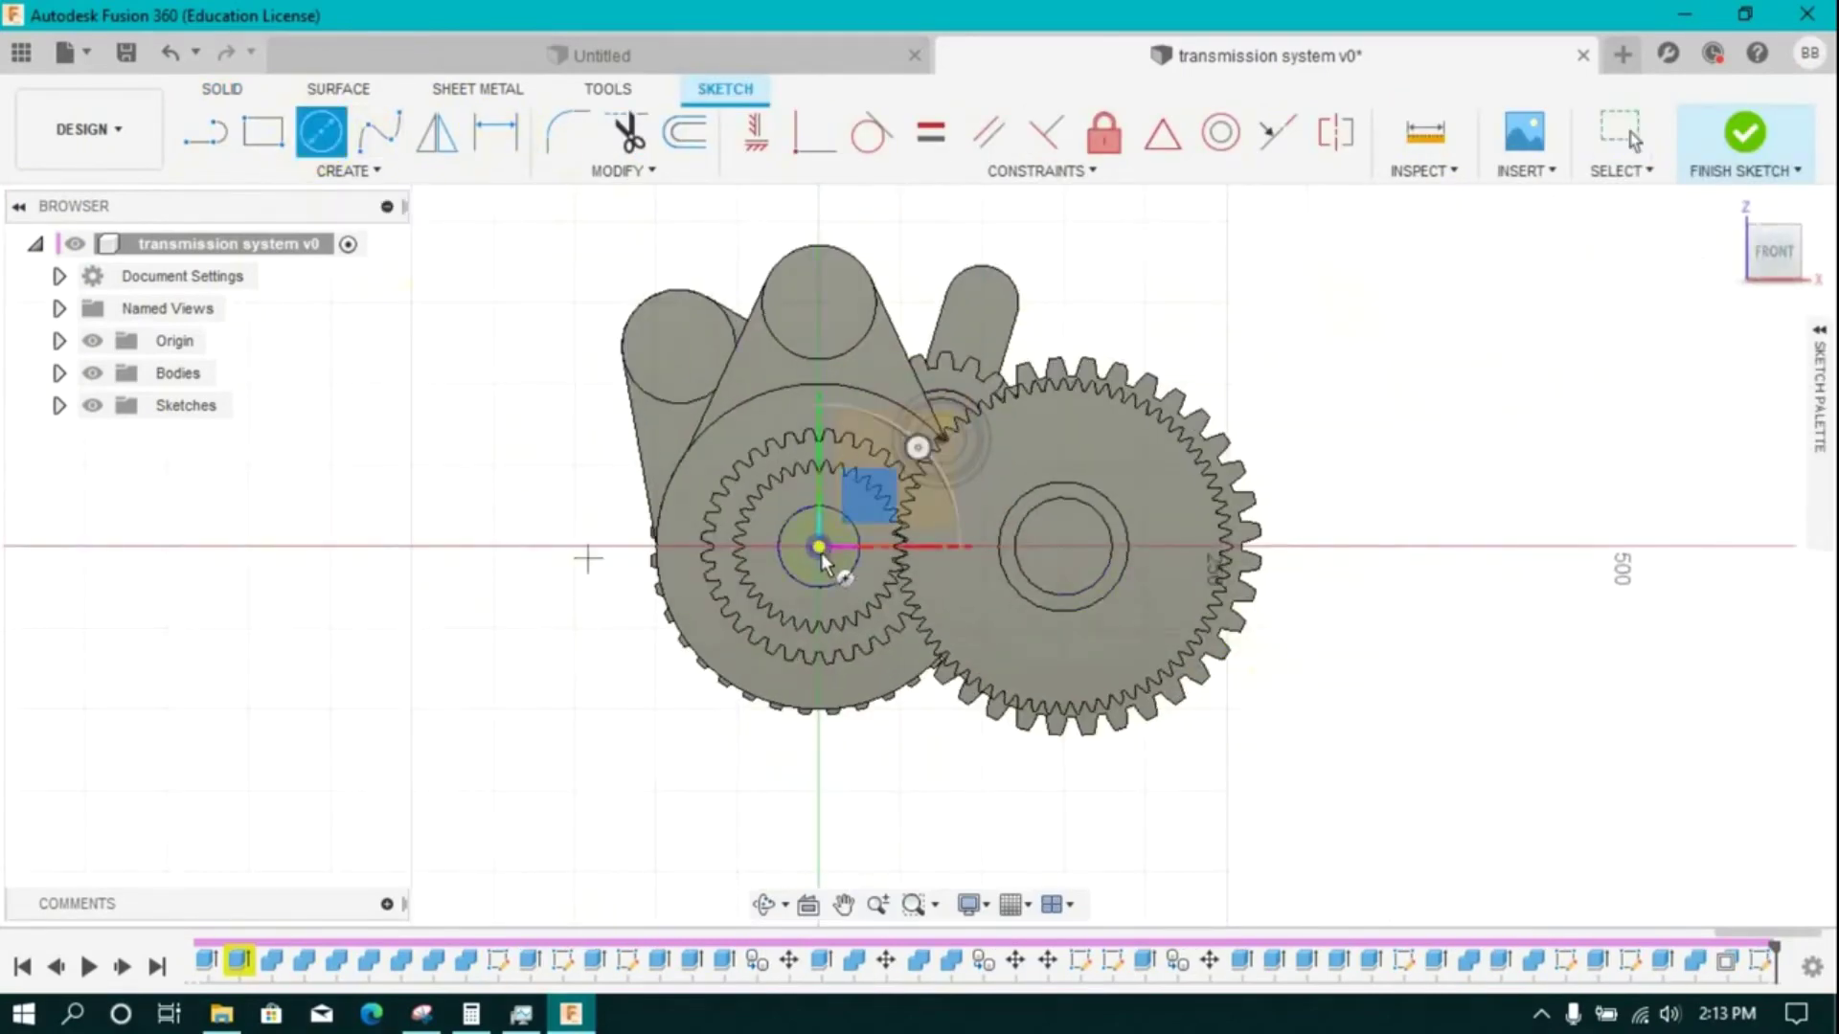
scroll(843, 565, "down", 3)
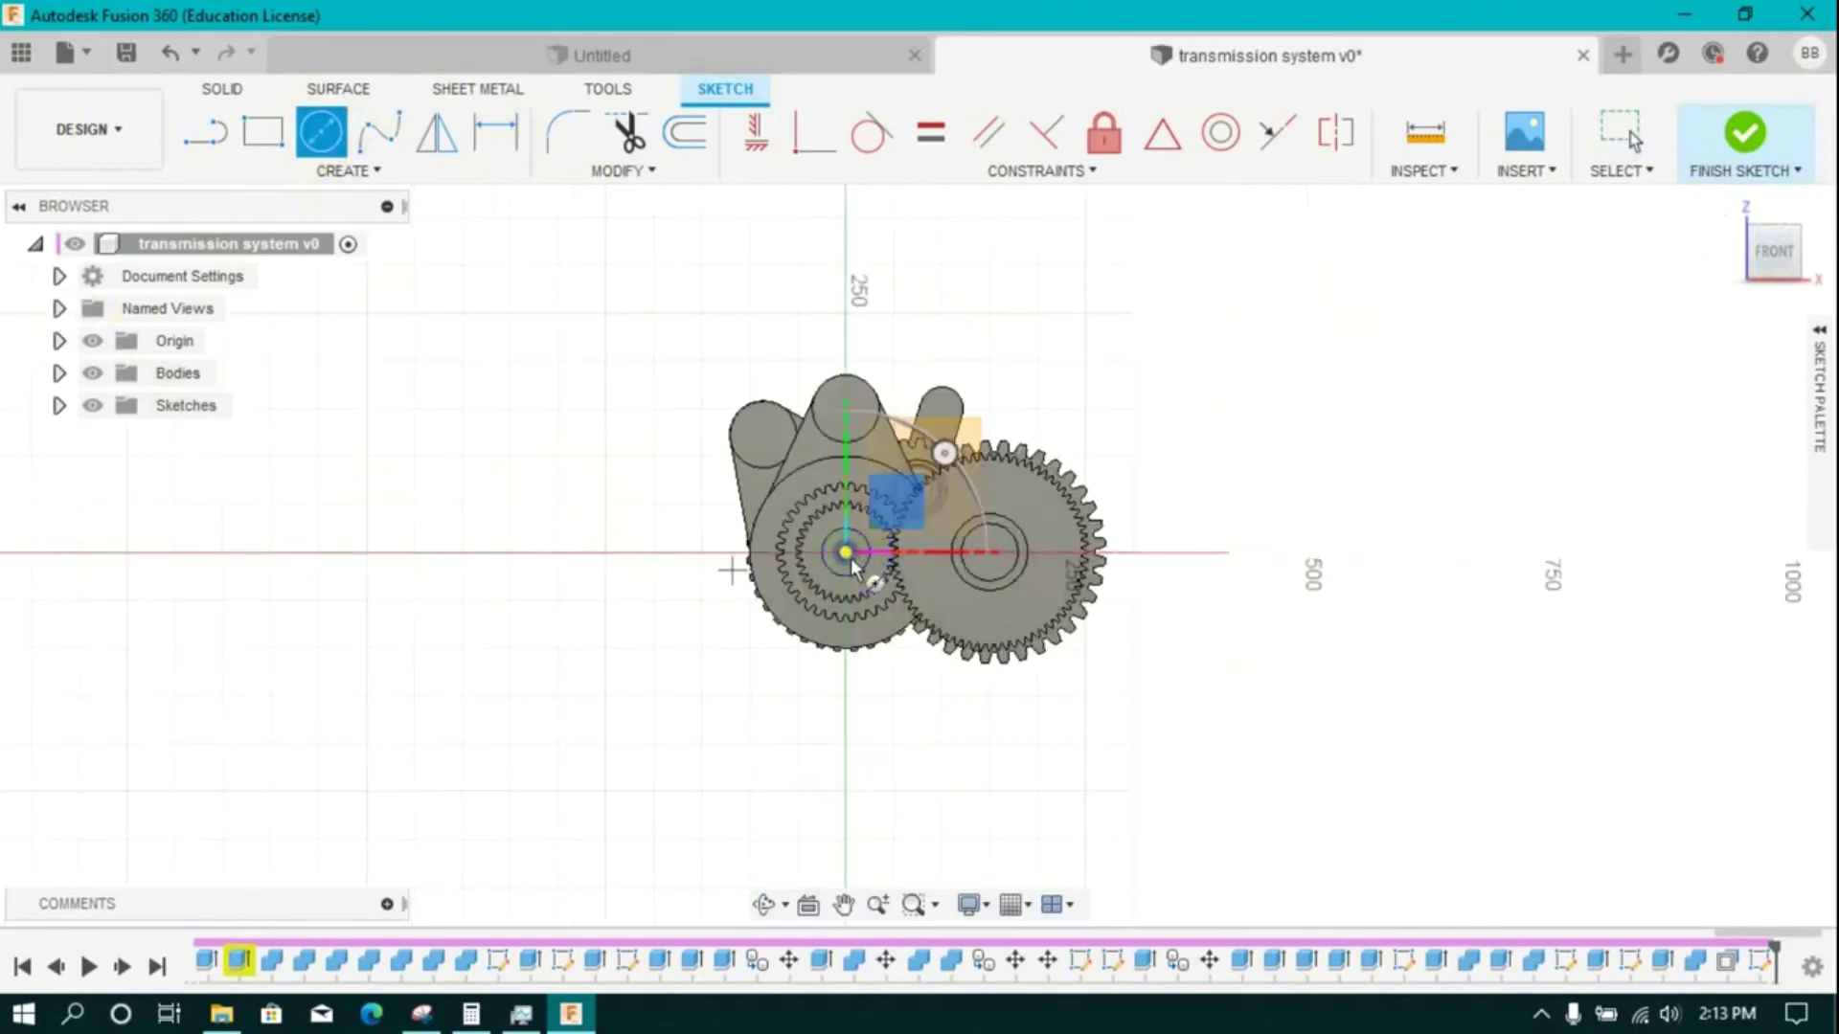
scroll(833, 548, "up", 6)
left_click(835, 537)
left_click(744, 585)
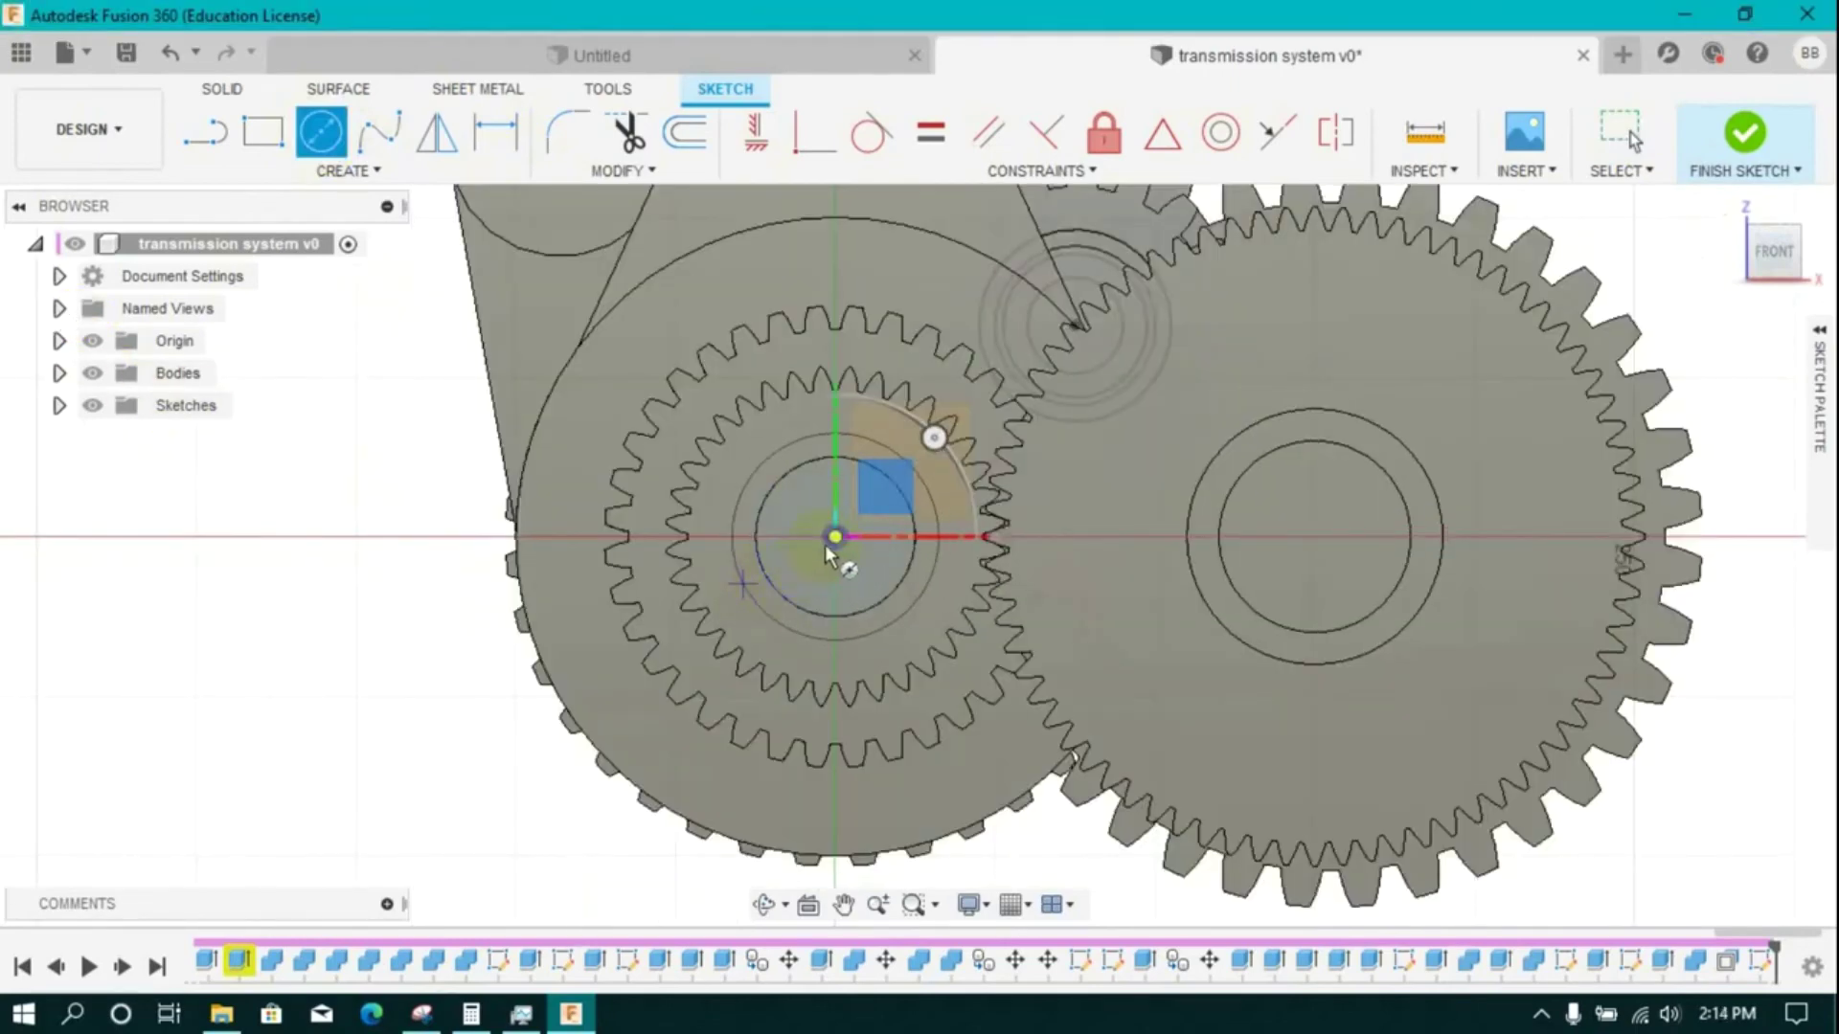
- Draw two concentric circles around the neighbouring countershaft's end, the inner one about 62 mm in diameter and the outer one larger
left_click(1325, 554)
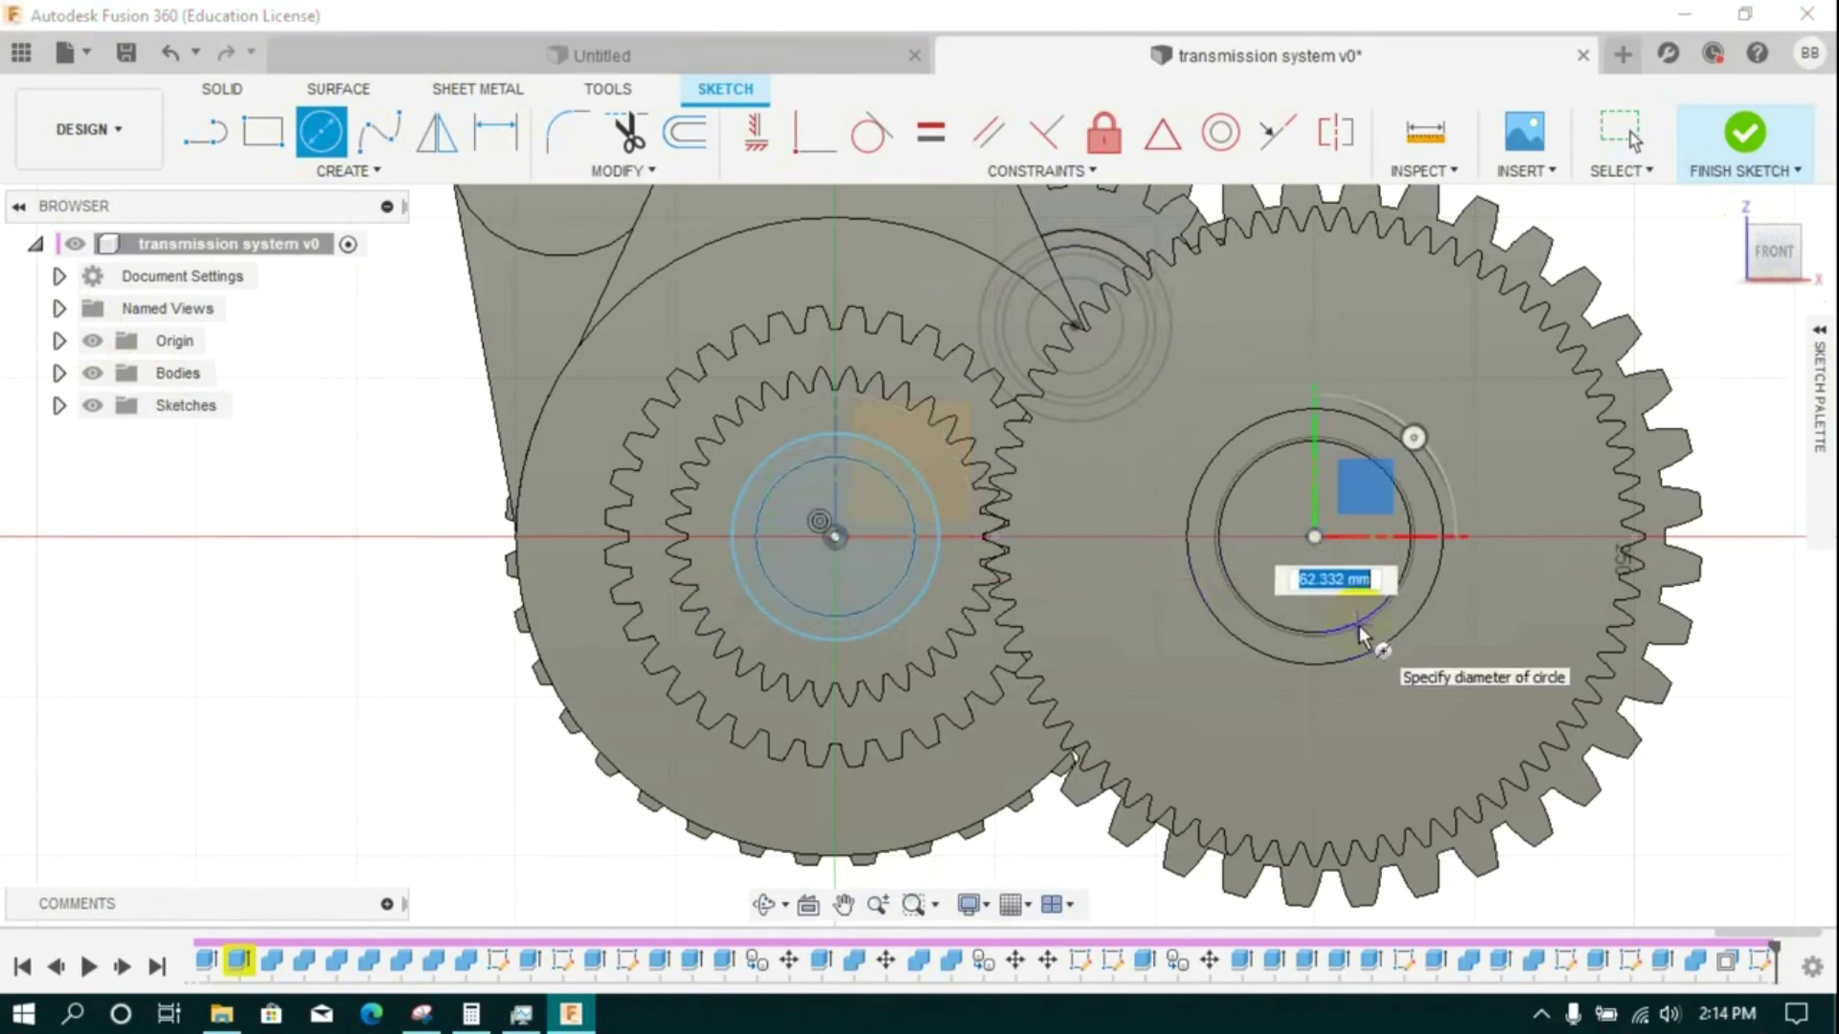
left_click(1359, 629)
left_click(1315, 537)
left_click(1404, 634)
left_click(1795, 231)
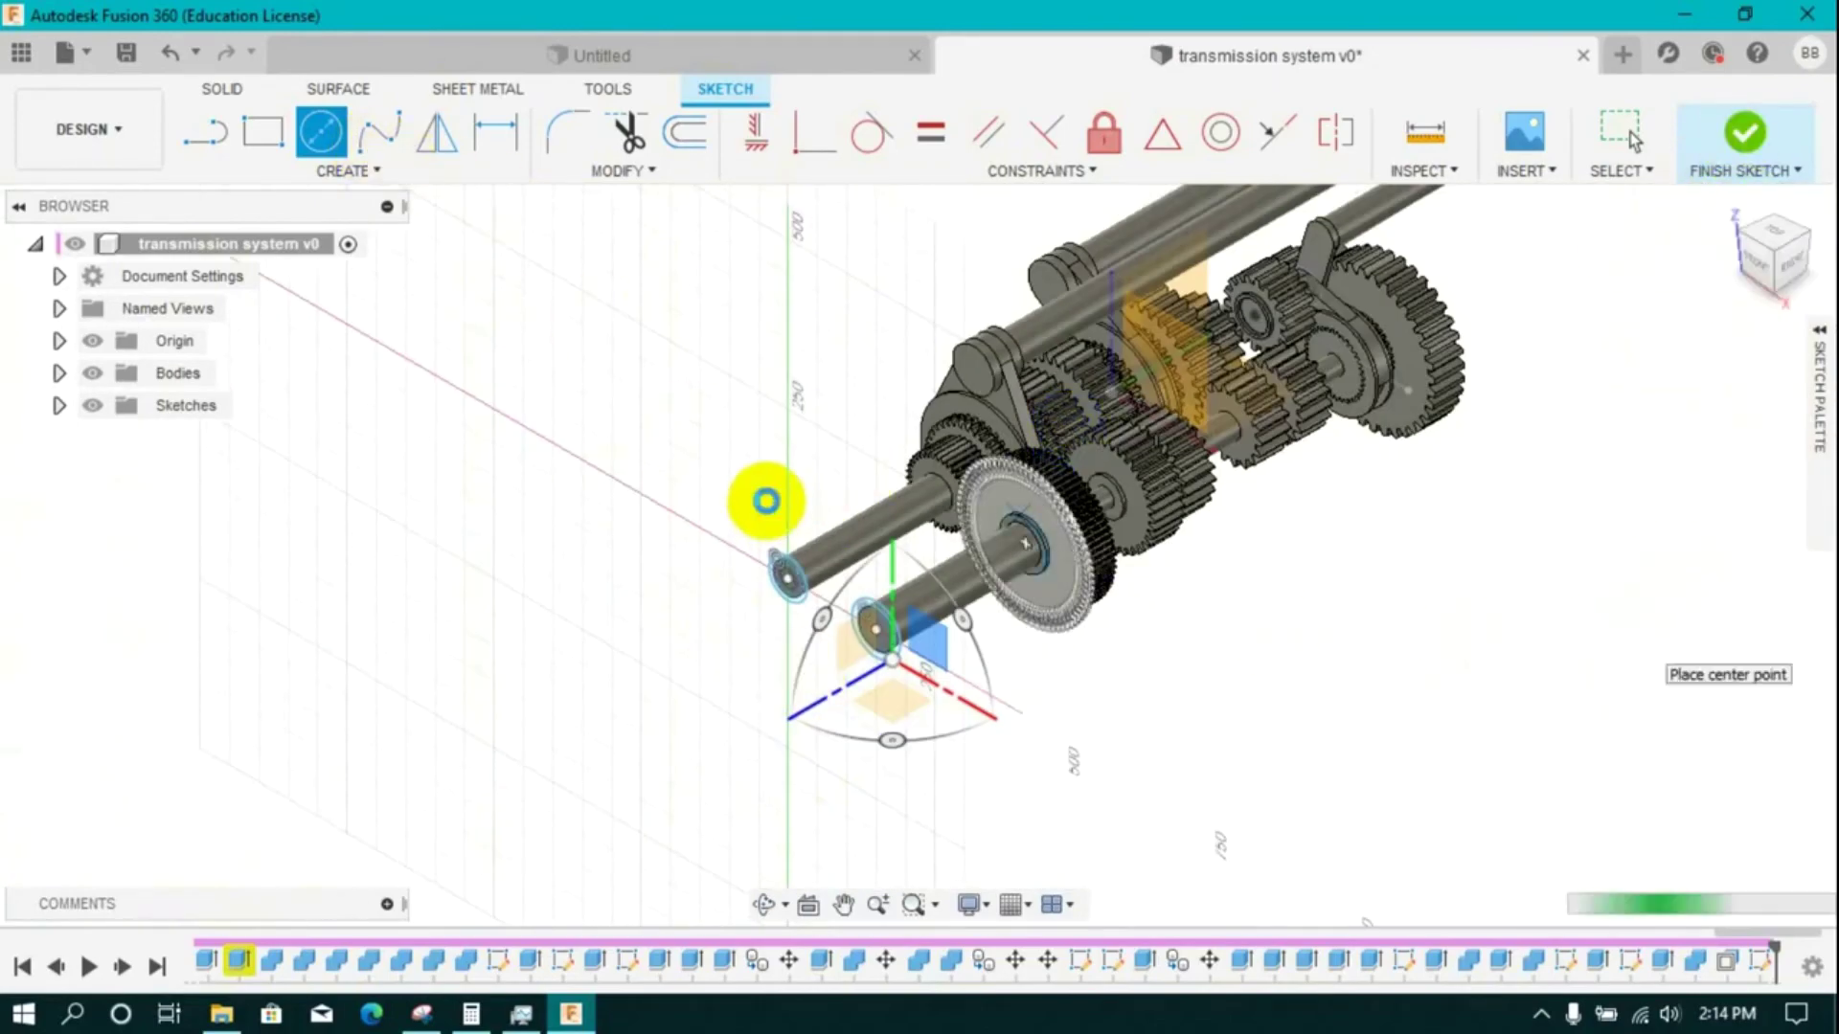
- Extrude the ring profiles around both shaft ends back along the shafts as new bodies to form end collars
scroll(793, 618, "down", 1)
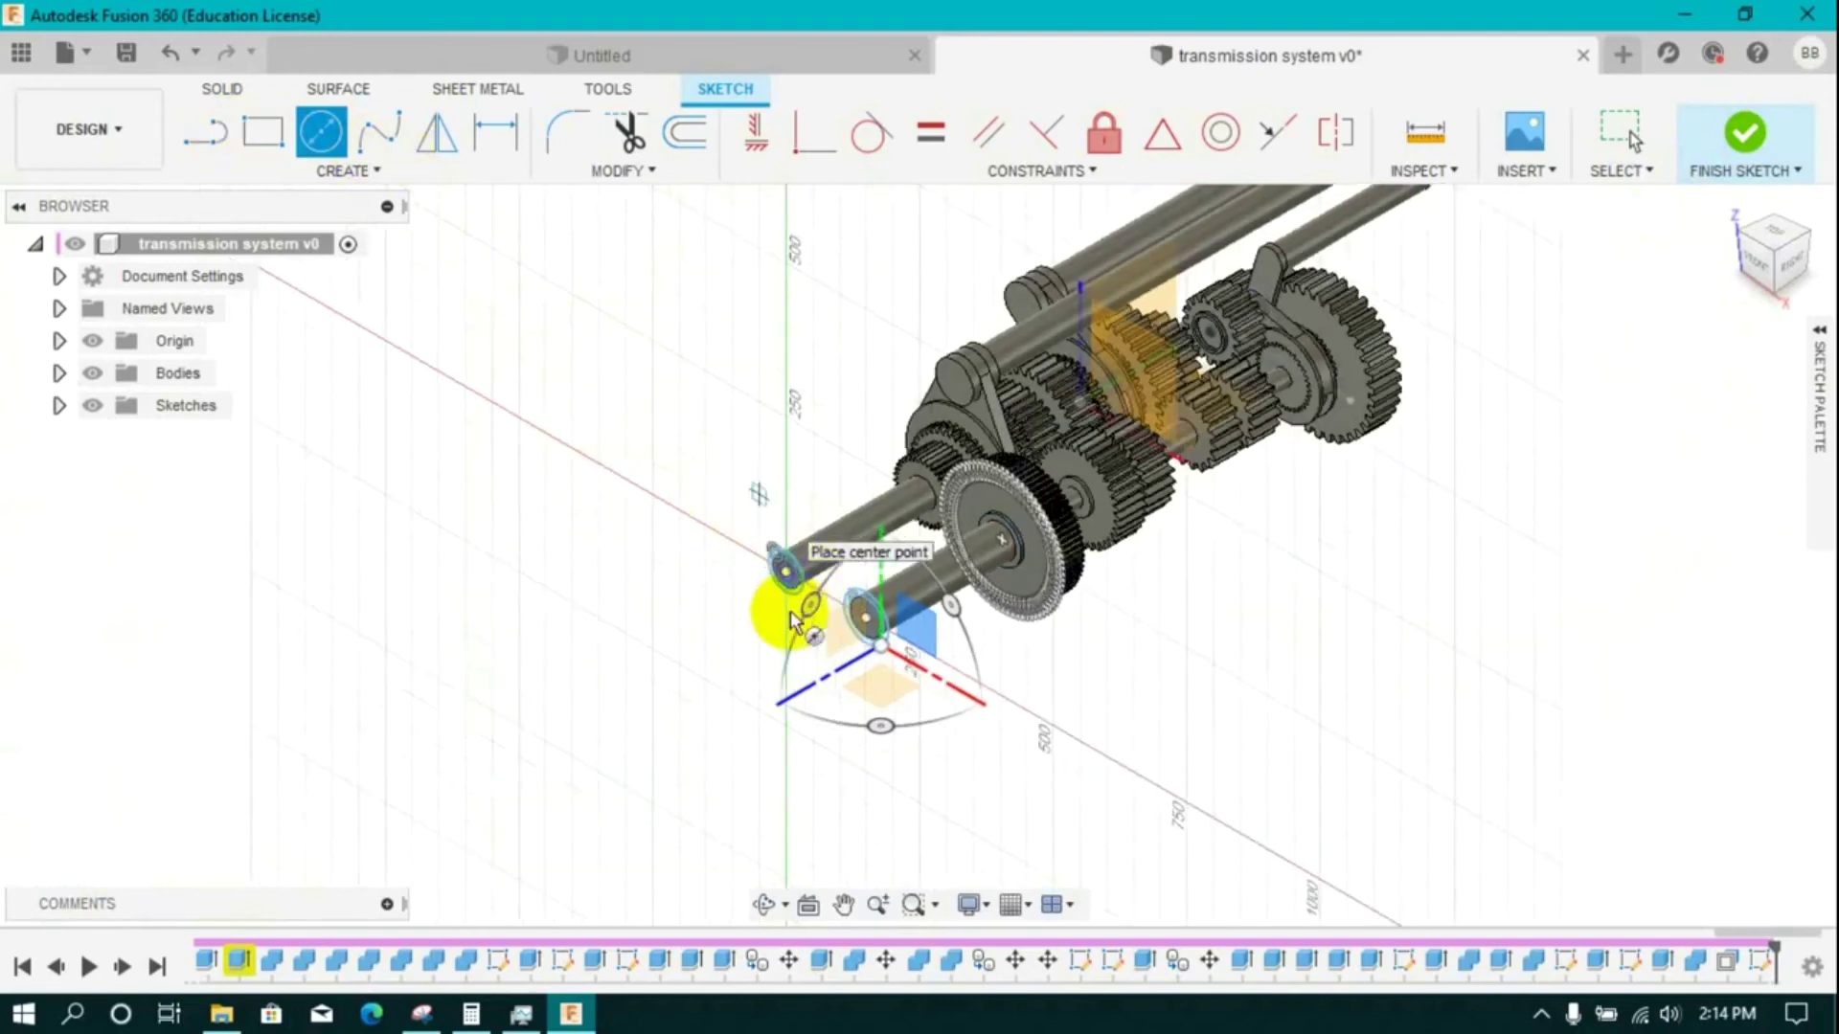
scroll(798, 602, "up", 2)
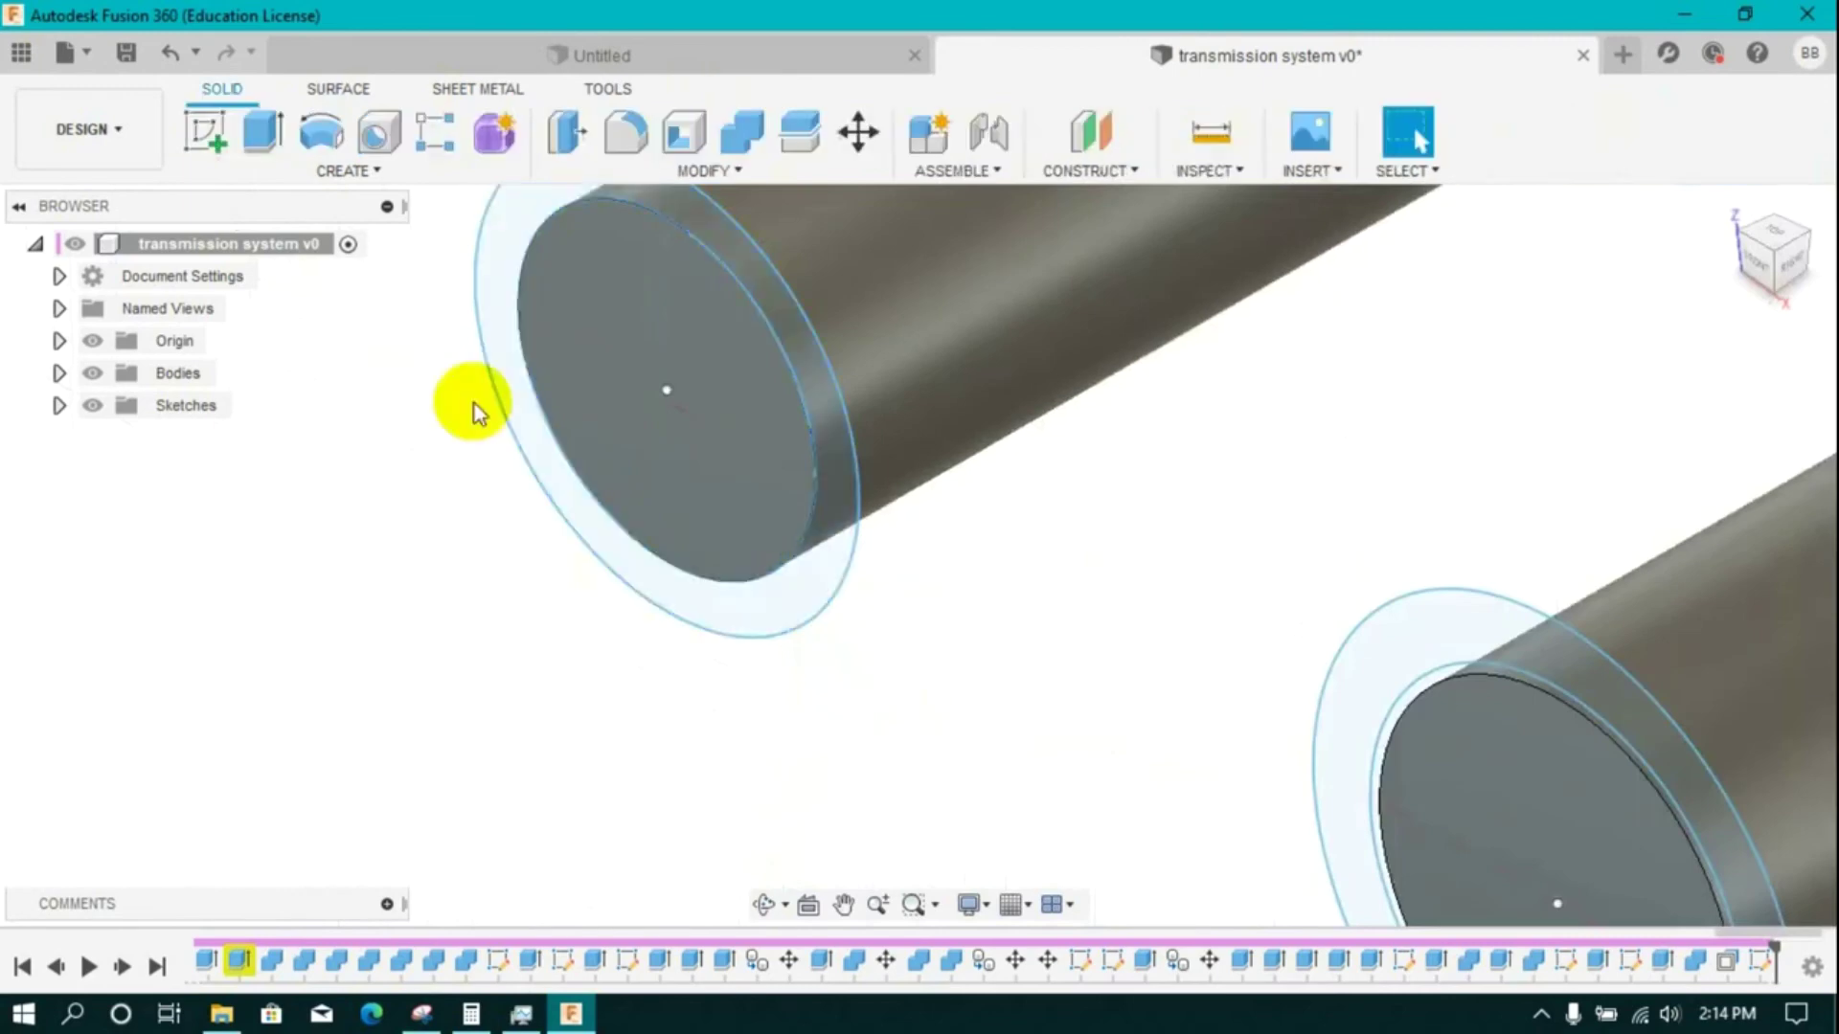
key("e")
left_click(756, 602)
left_click(1365, 695)
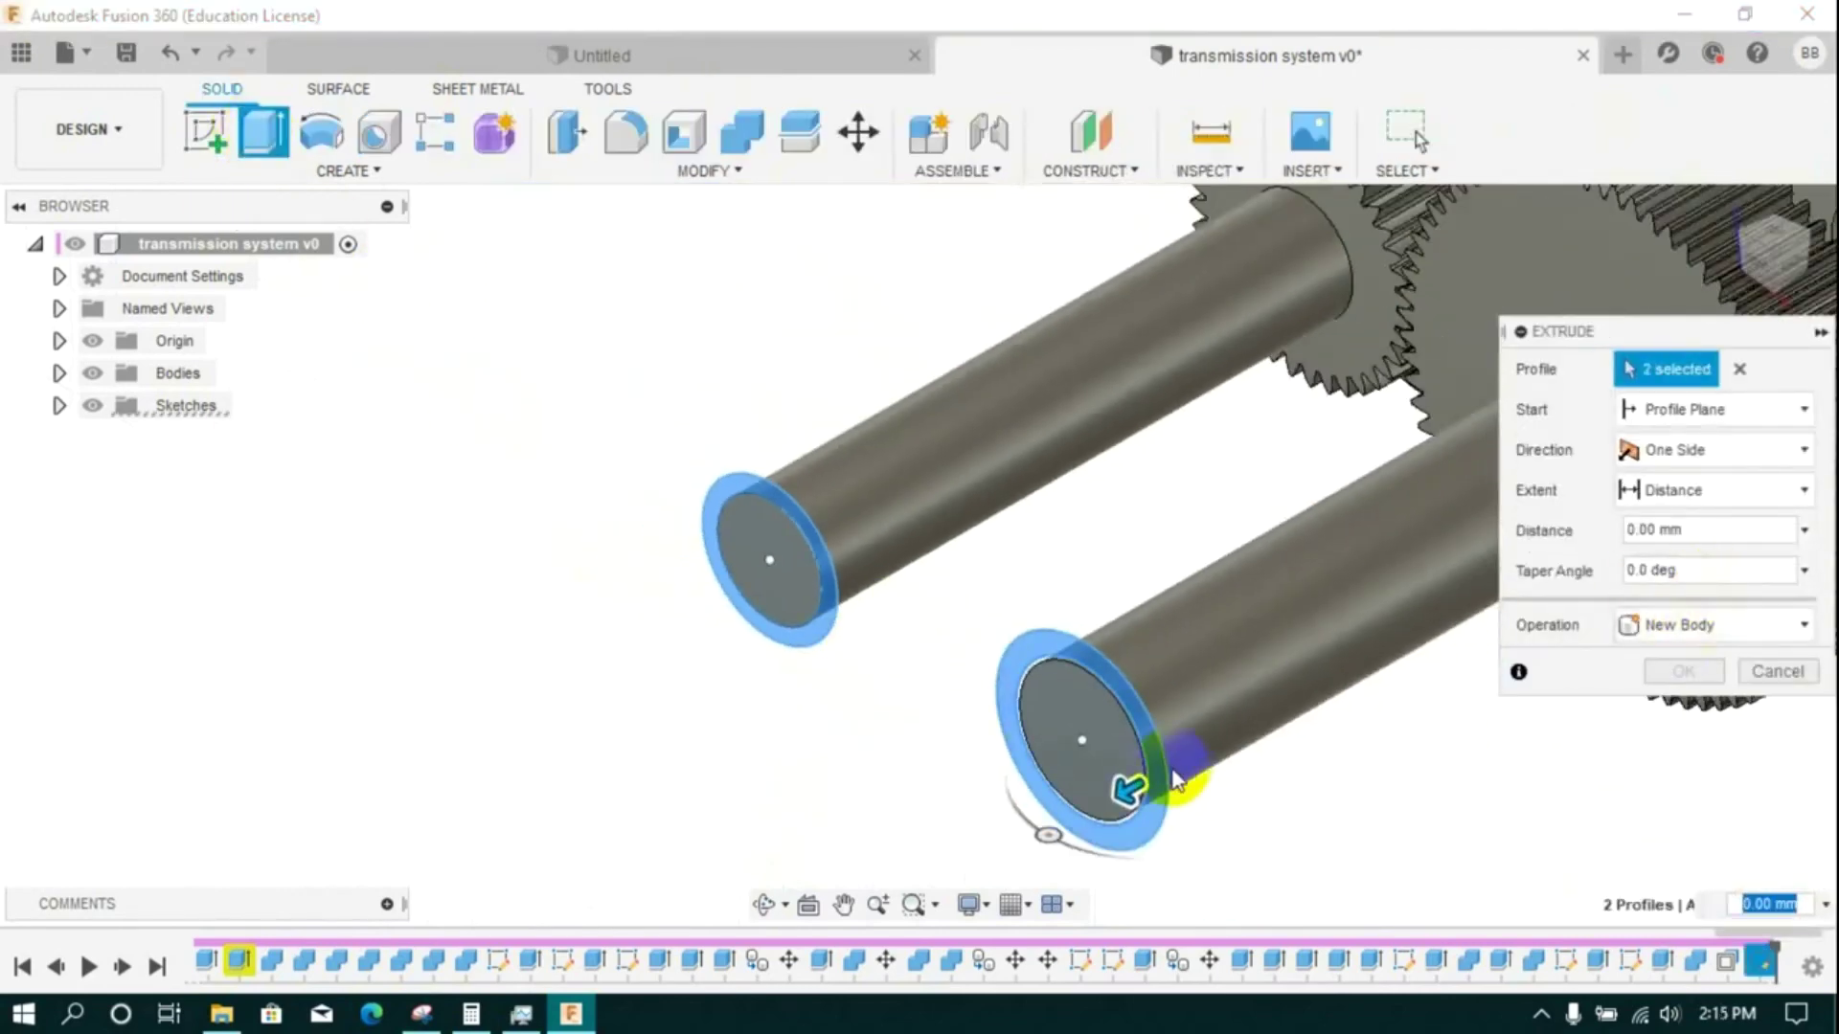
left_click_drag(1140, 785, 1258, 747)
left_click(1662, 629)
left_click(1678, 752)
left_click(1682, 673)
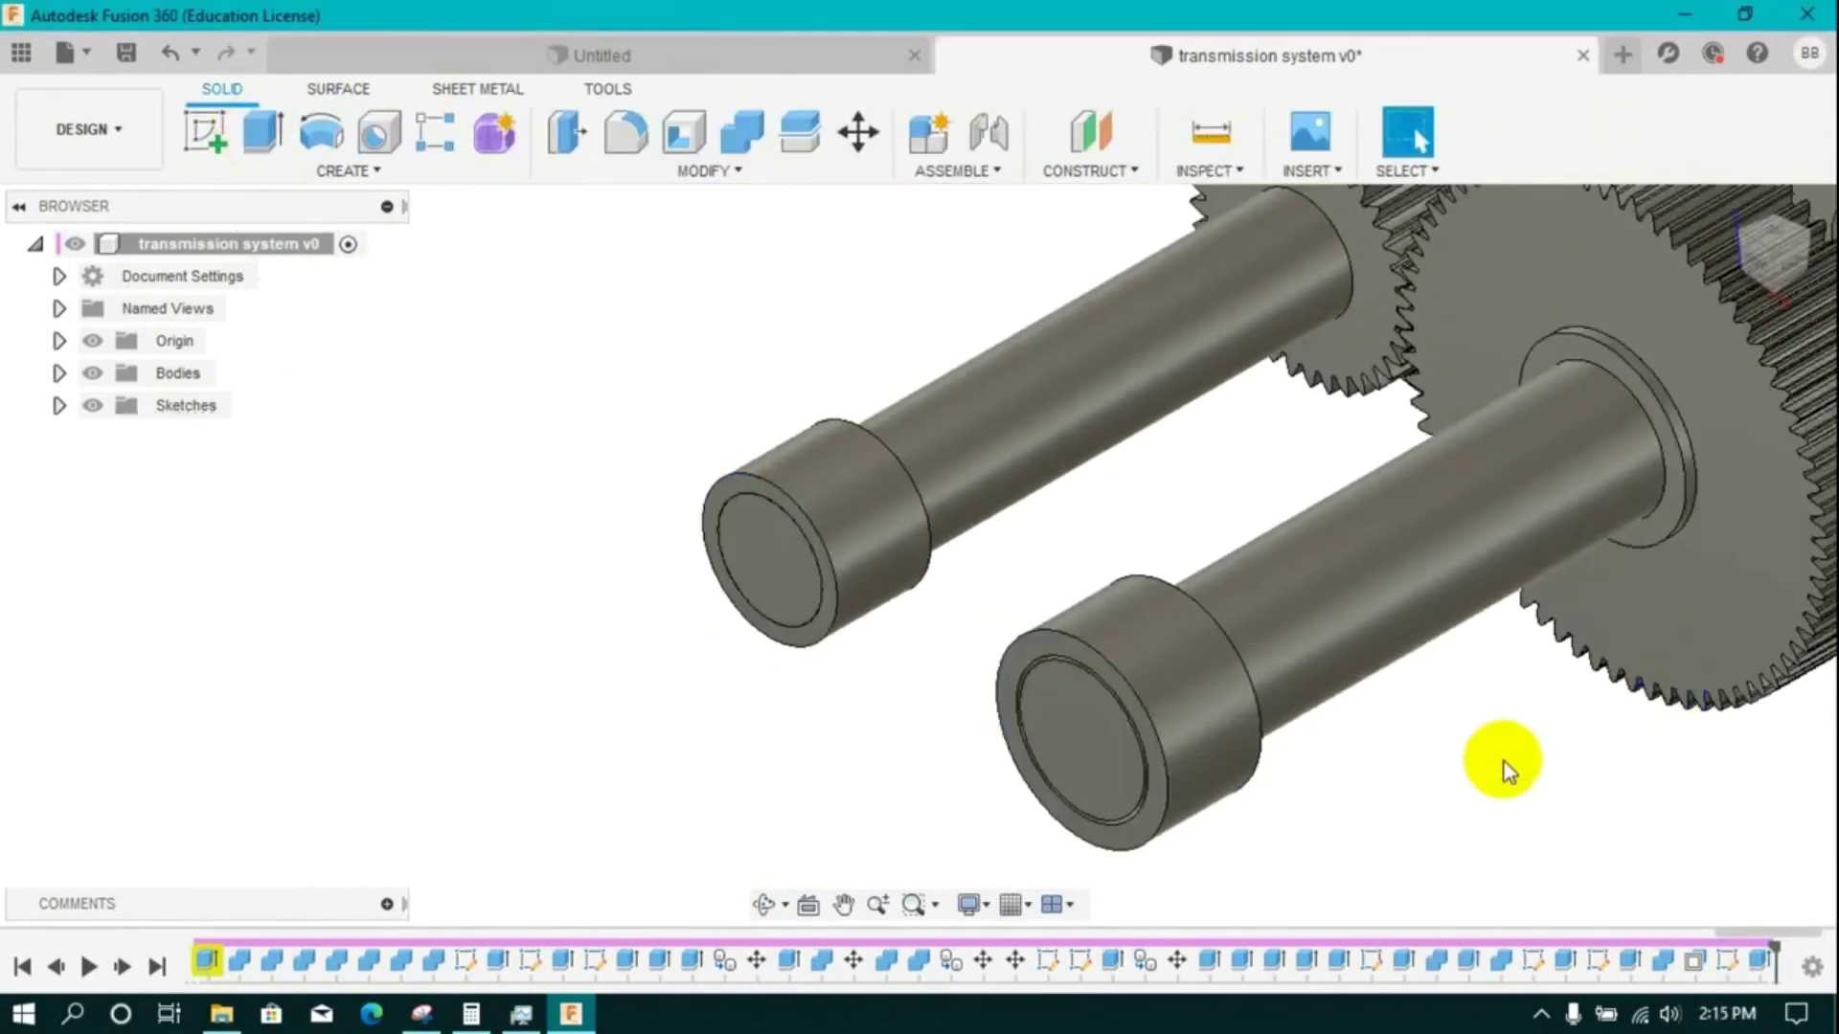
- Sketch a concentric circle larger than the shaft on the main shaft's opposite end face and finish the sketch
scroll(1652, 544, "down", 5)
left_click(1747, 272)
scroll(1111, 656, "up", 5)
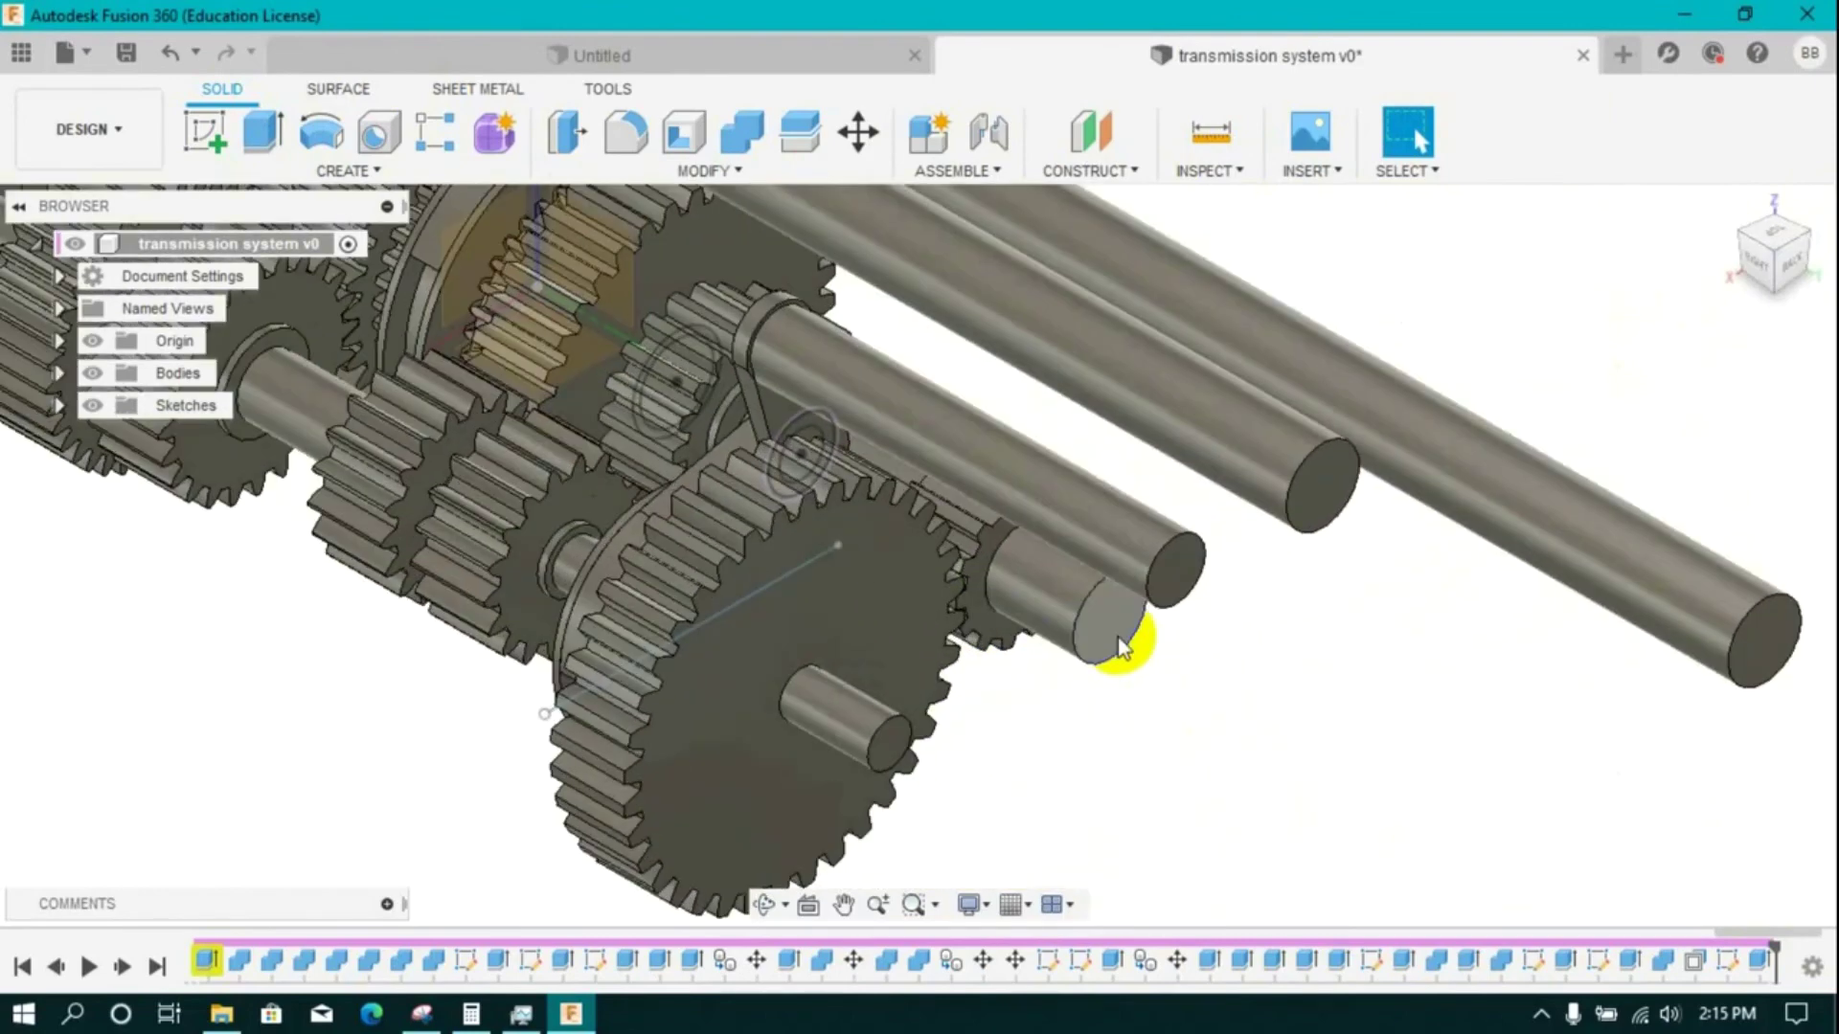
left_click(1115, 654)
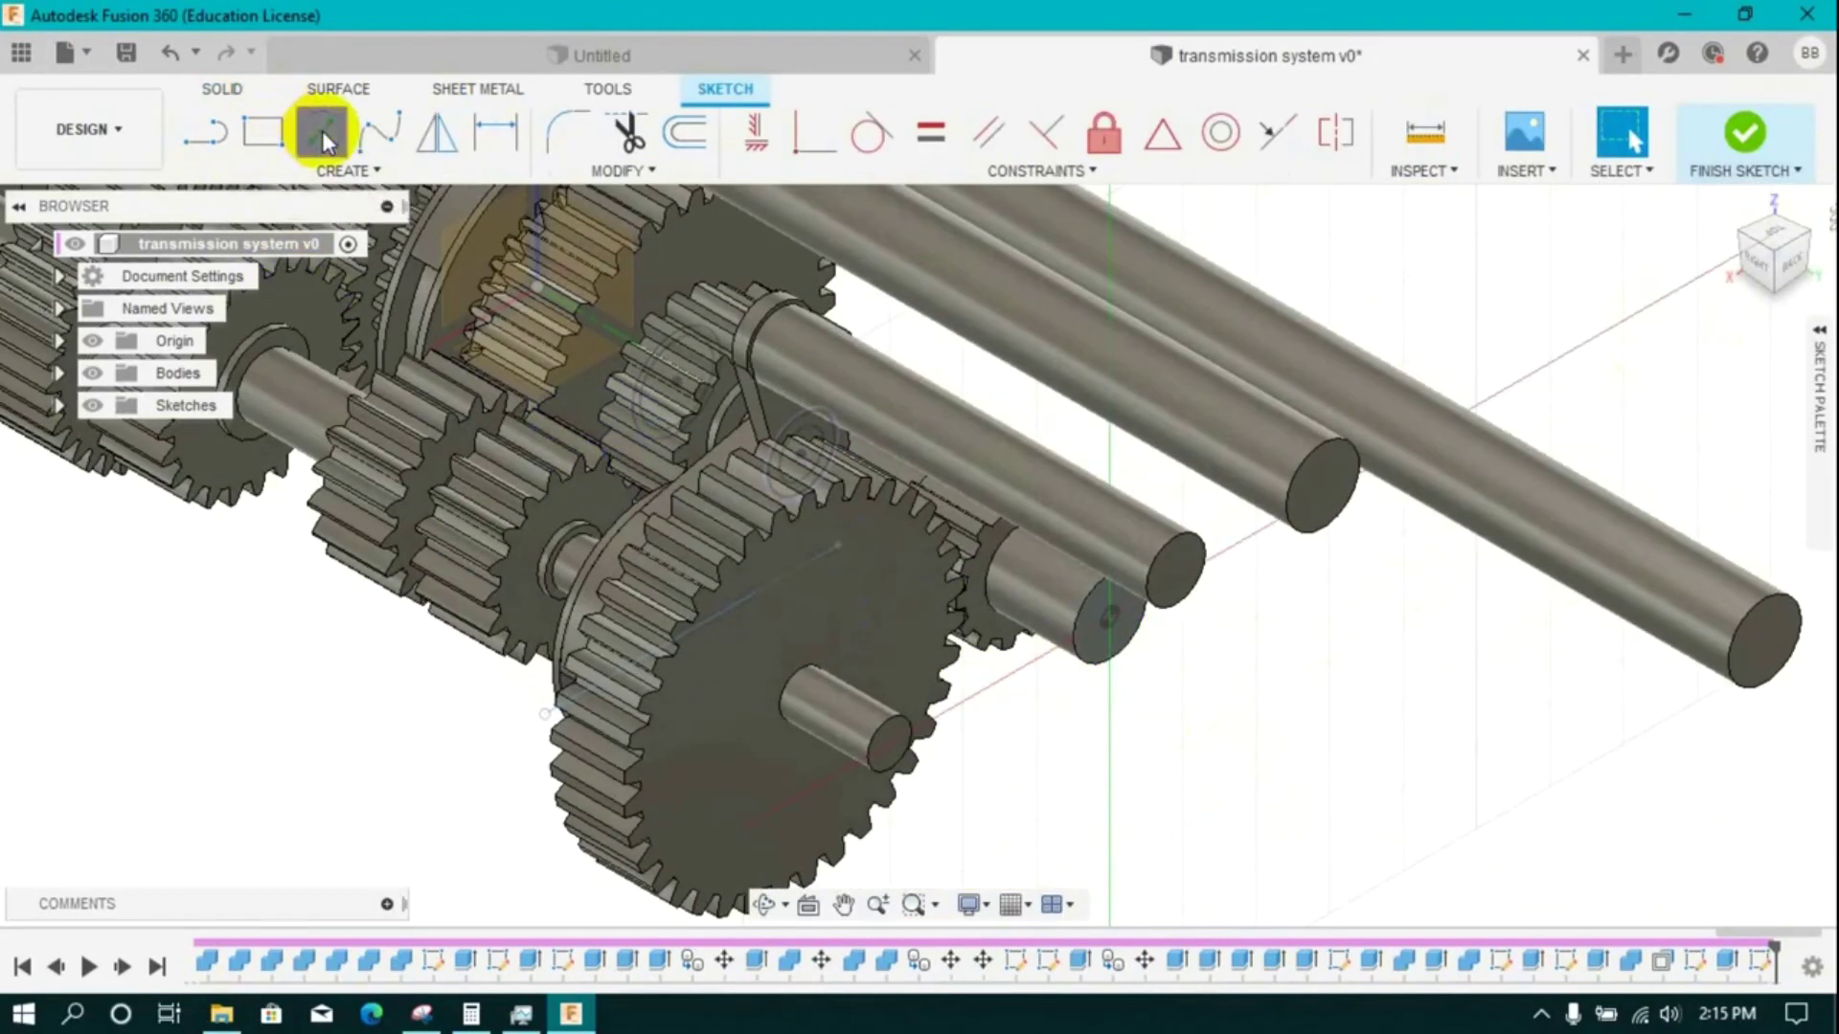
left_click(322, 131)
left_click(1081, 682)
left_click(1744, 132)
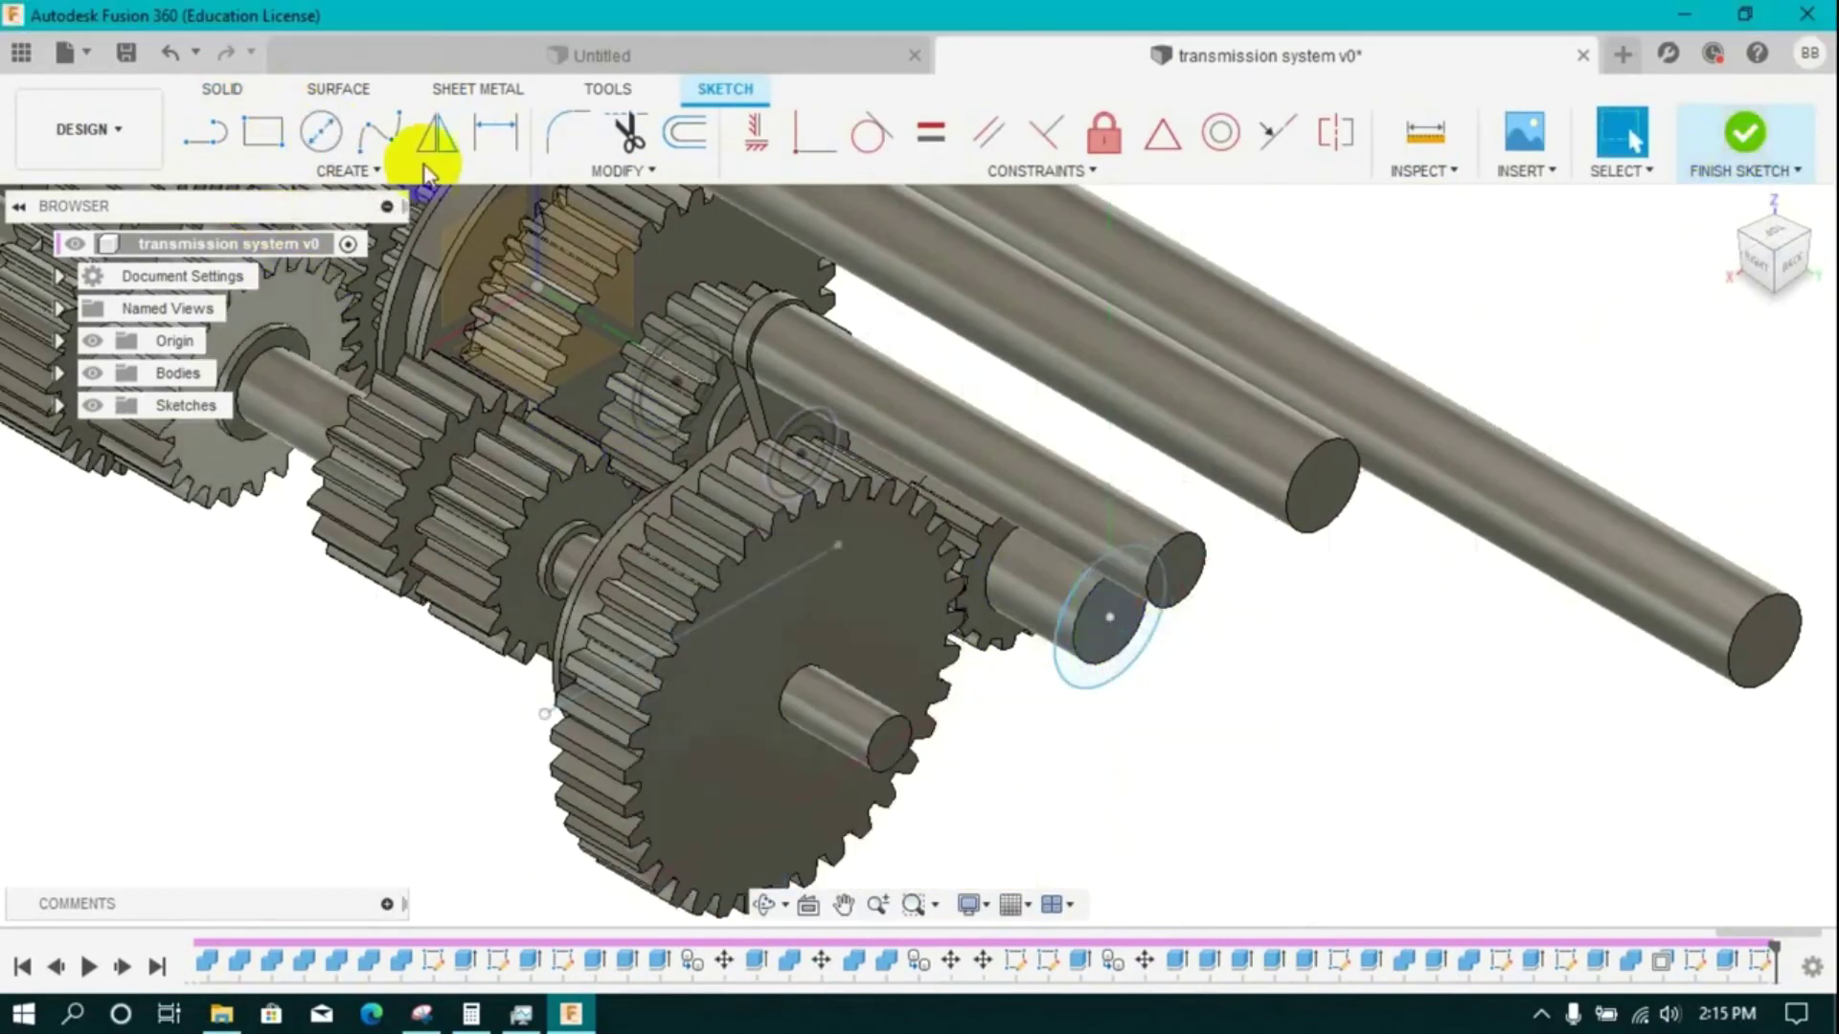
- Extrude the ring around the main shaft's opposite end back along the shaft as a new body
left_click(264, 132)
left_click(1089, 676)
left_click_drag(1168, 611, 1084, 563)
left_click(1682, 628)
left_click(1686, 759)
left_click(1694, 673)
- Convert all bodies of the transmission into separate components
scroll(1392, 787, "down", 5)
left_click(1738, 231)
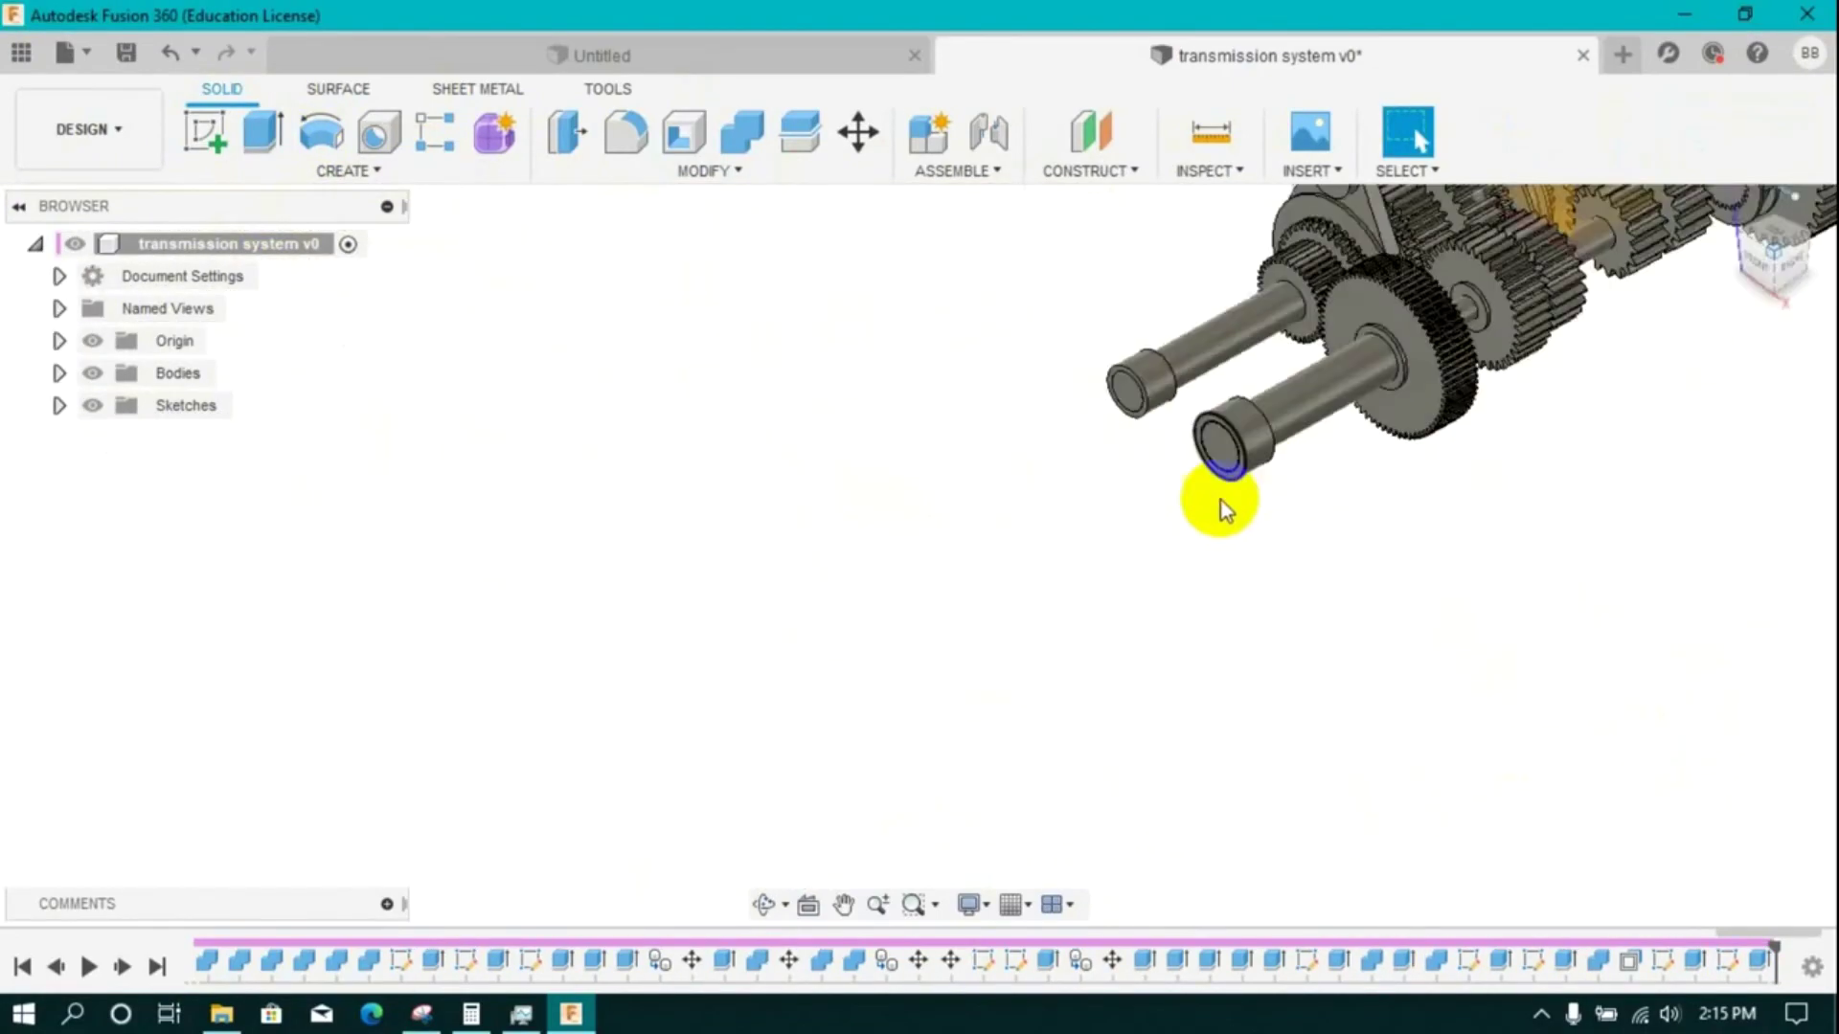
middle_click_drag(1672, 241, 1410, 416)
scroll(1410, 416, "up", 2)
scroll(1410, 416, "down", 2)
right_click(160, 381)
left_click(261, 404)
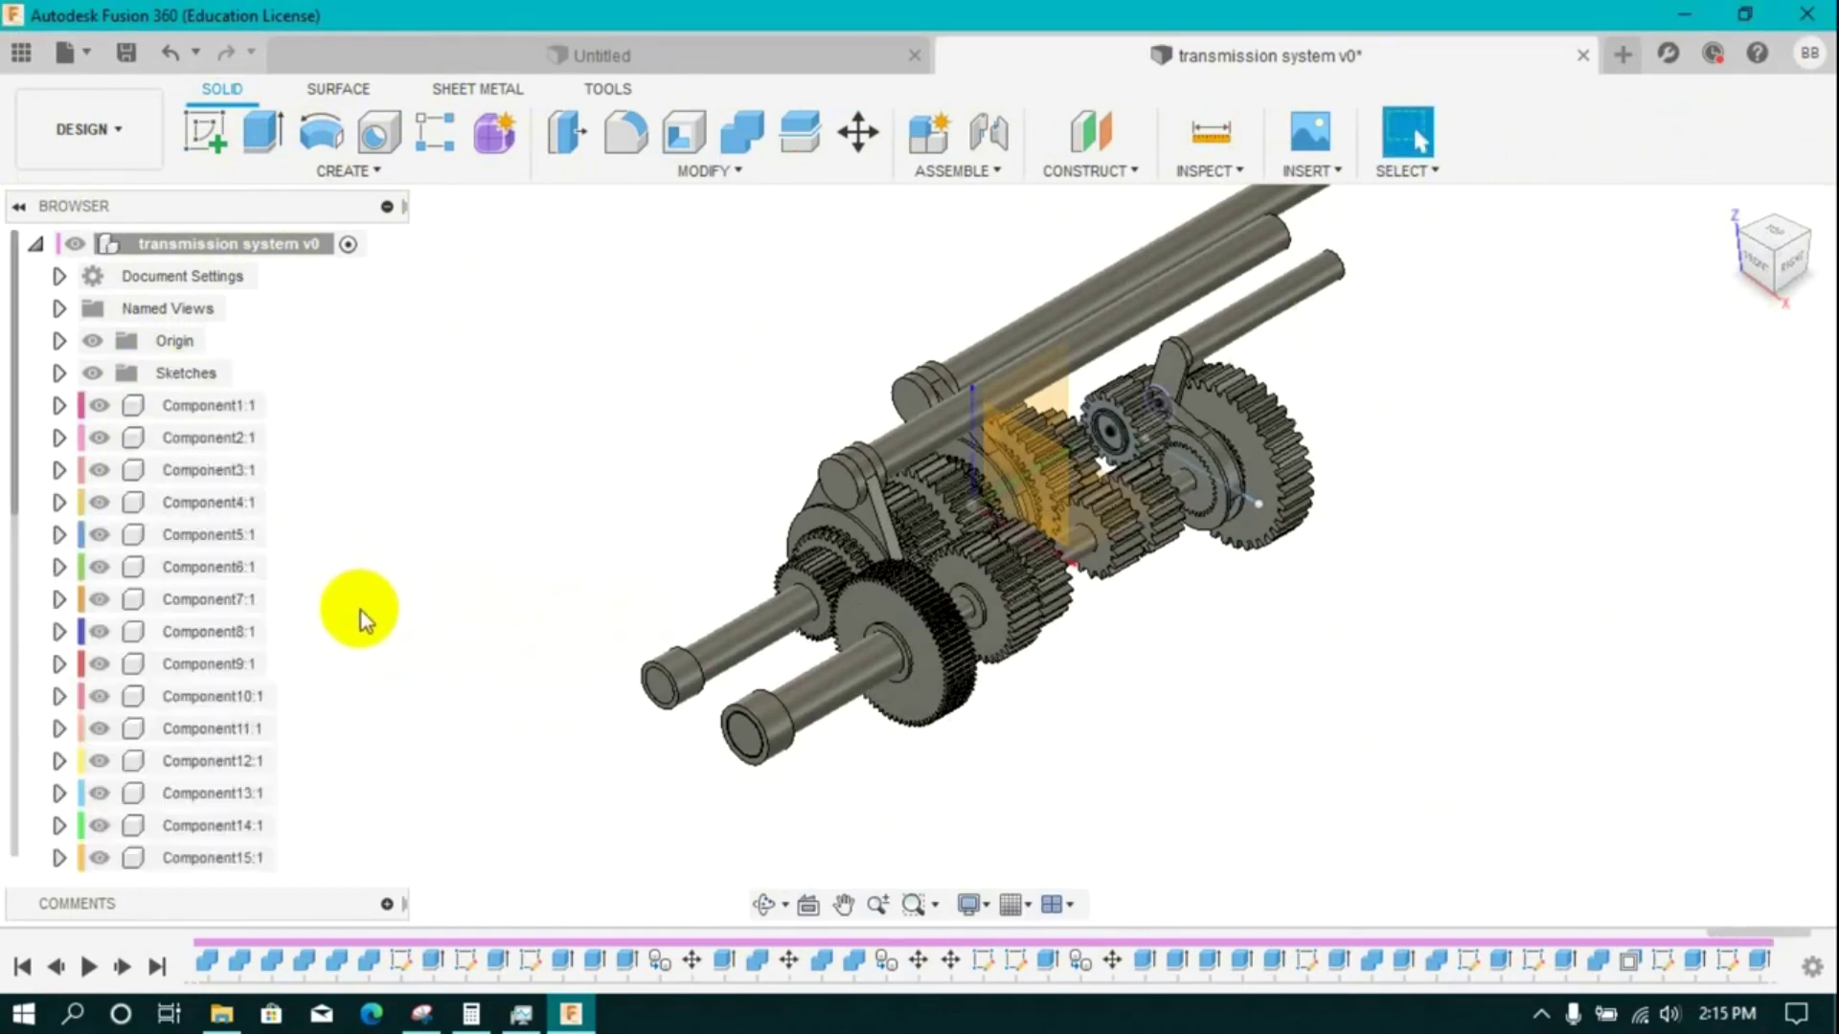
- Hide the origin geometry and the sketches, leaving the components displayed
scroll(931, 596, "up", 1)
left_click(97, 346)
scroll(125, 742, "down", 4)
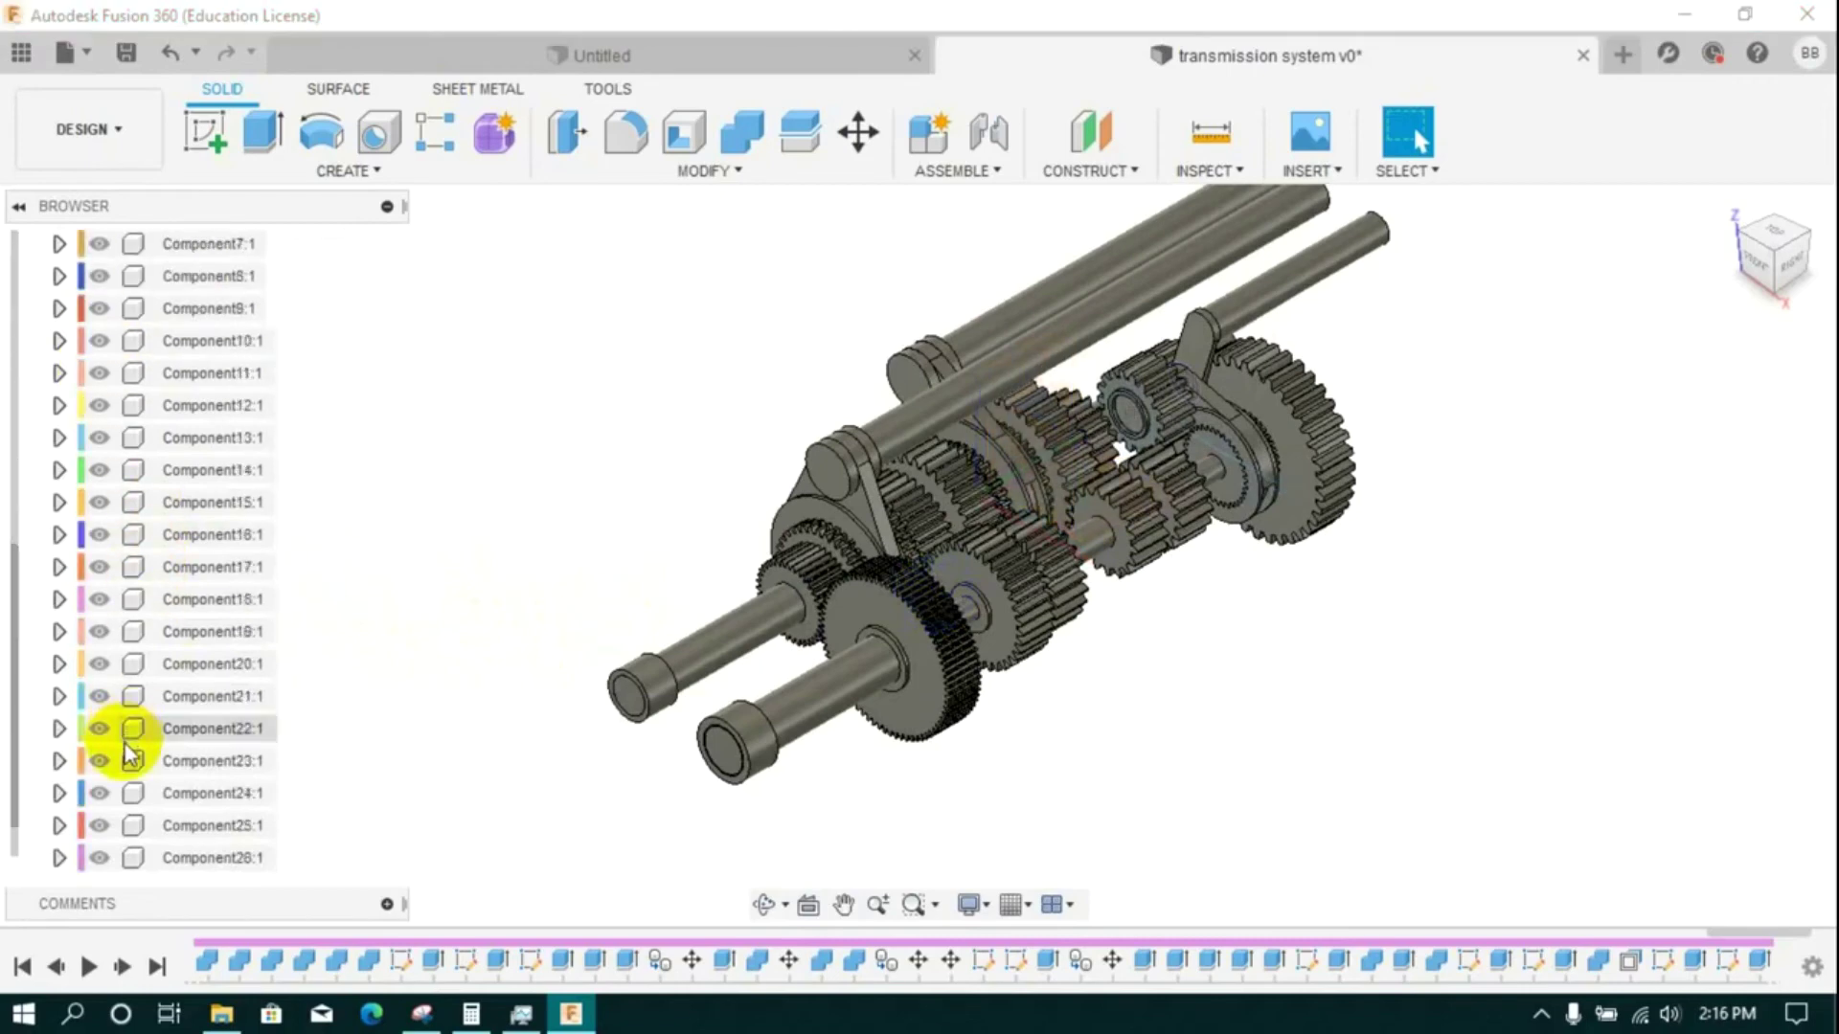
scroll(123, 801, "up", 5)
scroll(706, 480, "down", 2)
- Apply the Paint - Metallic (Green) appearance to the main shaft and Paint - Metallic (Yellow) to the countershaft with its gears
right_click(201, 413)
left_click(274, 281)
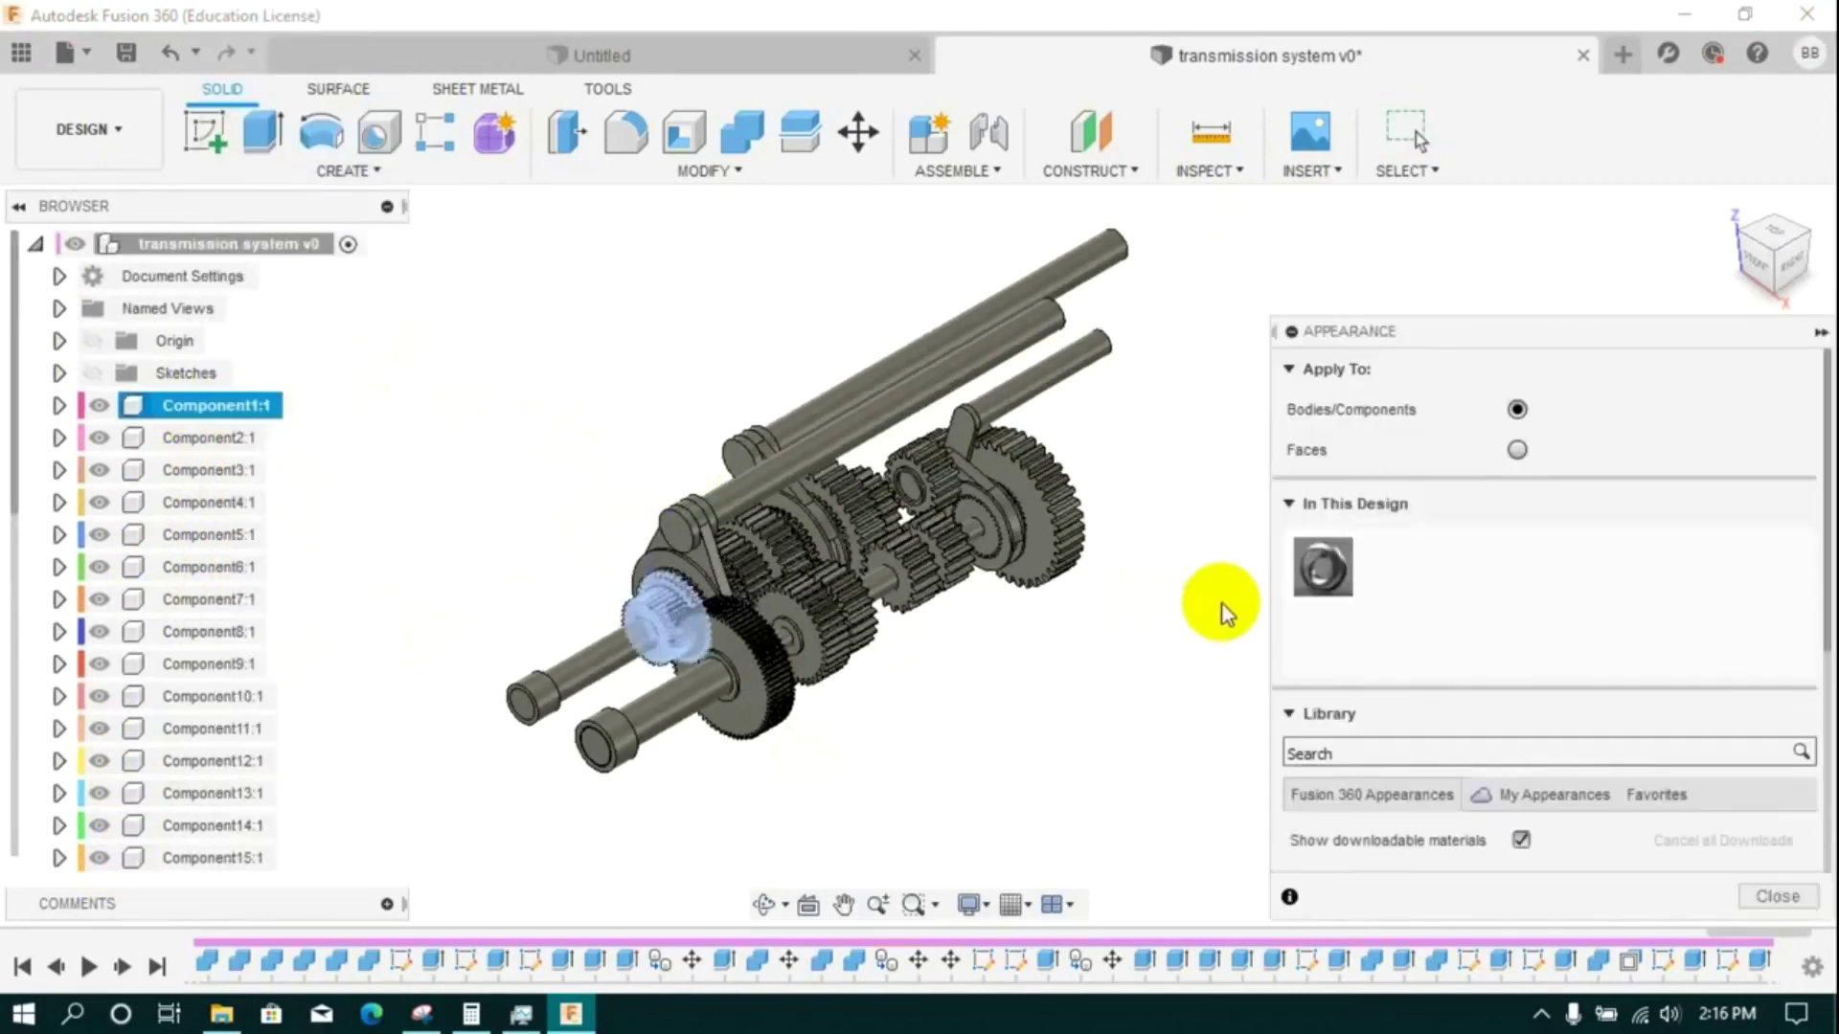
left_click(231, 431)
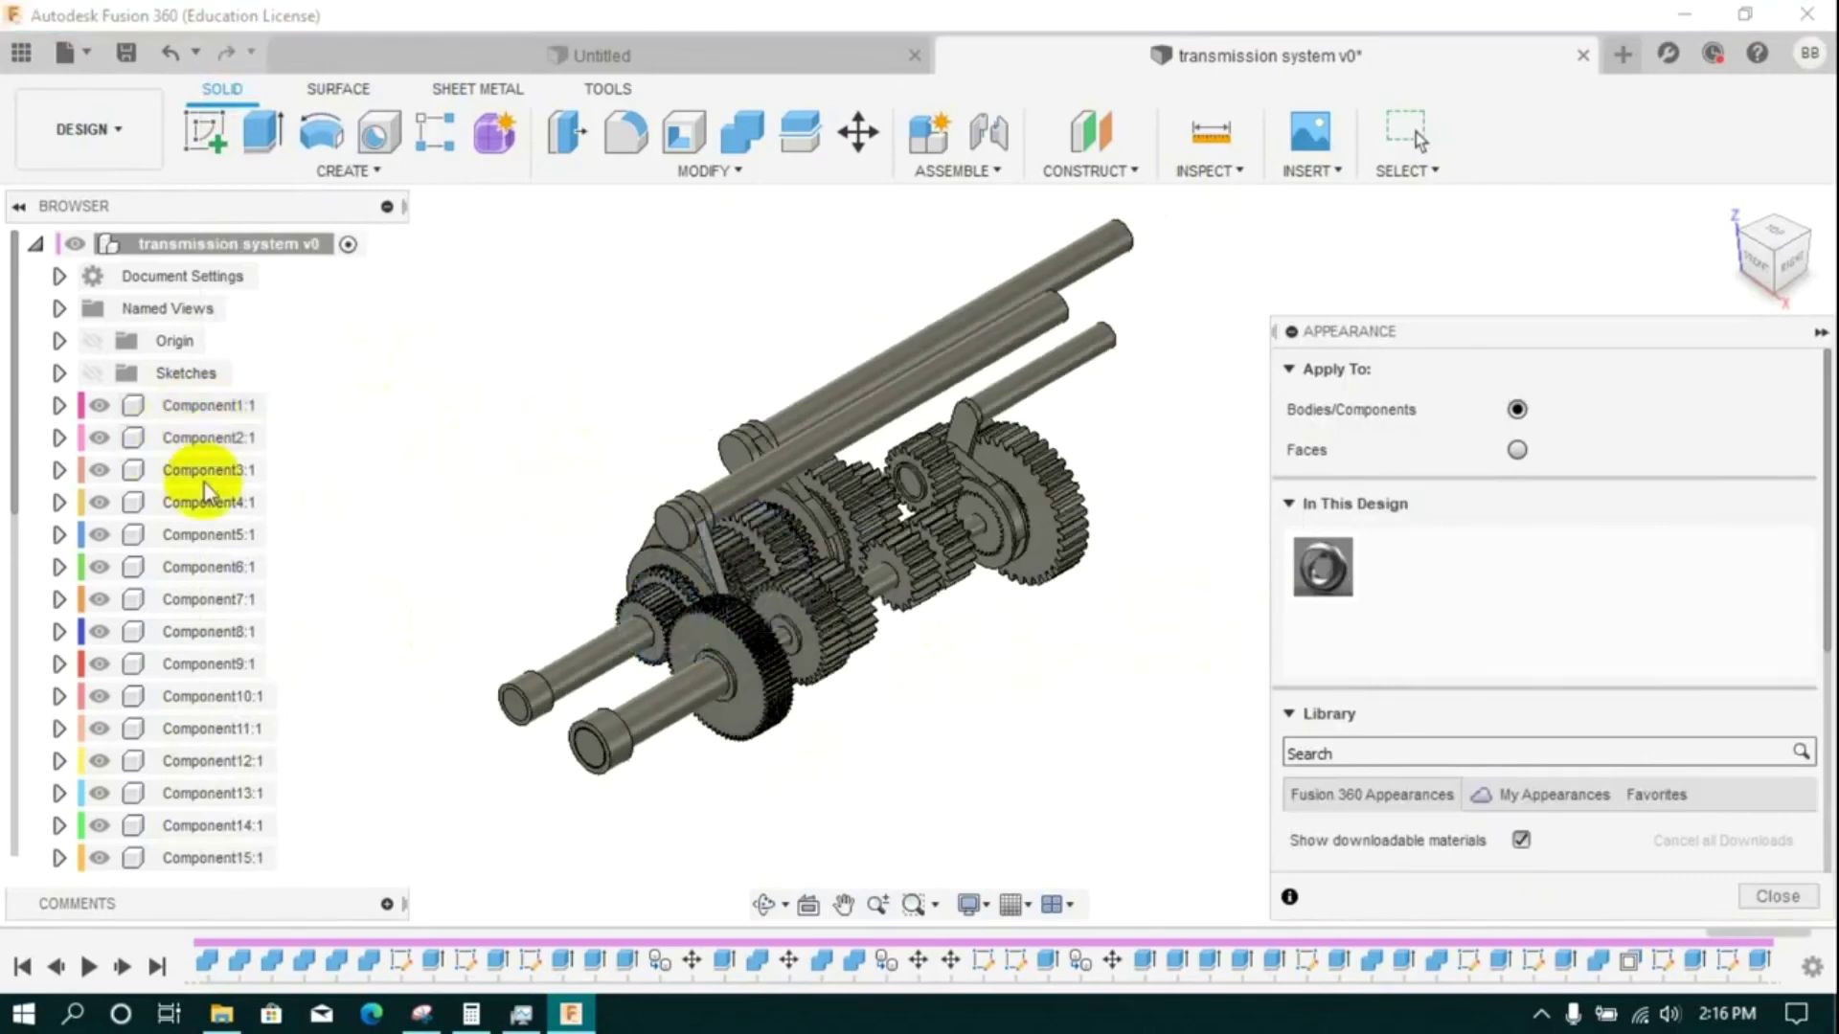
scroll(771, 741, "up", 2)
left_click(1296, 505)
scroll(1307, 632, "down", 2)
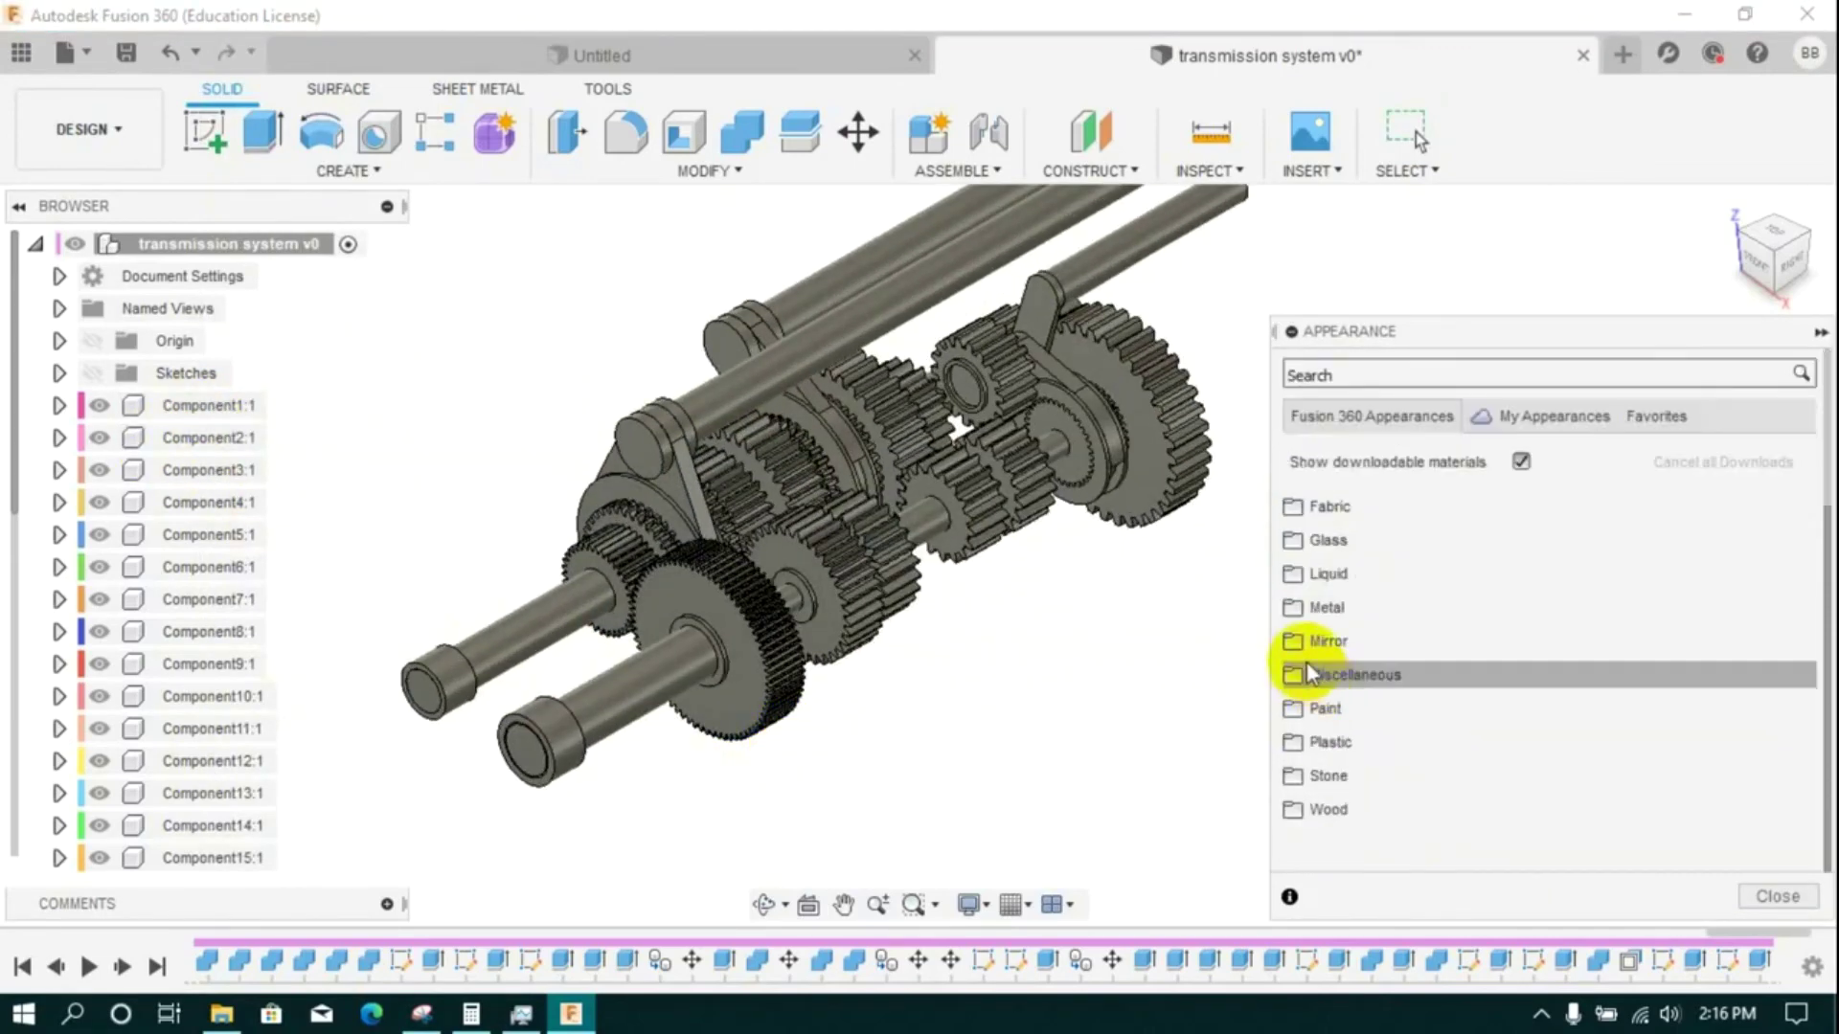
left_click(1303, 708)
left_click(1325, 807)
scroll(1341, 766, "down", 4)
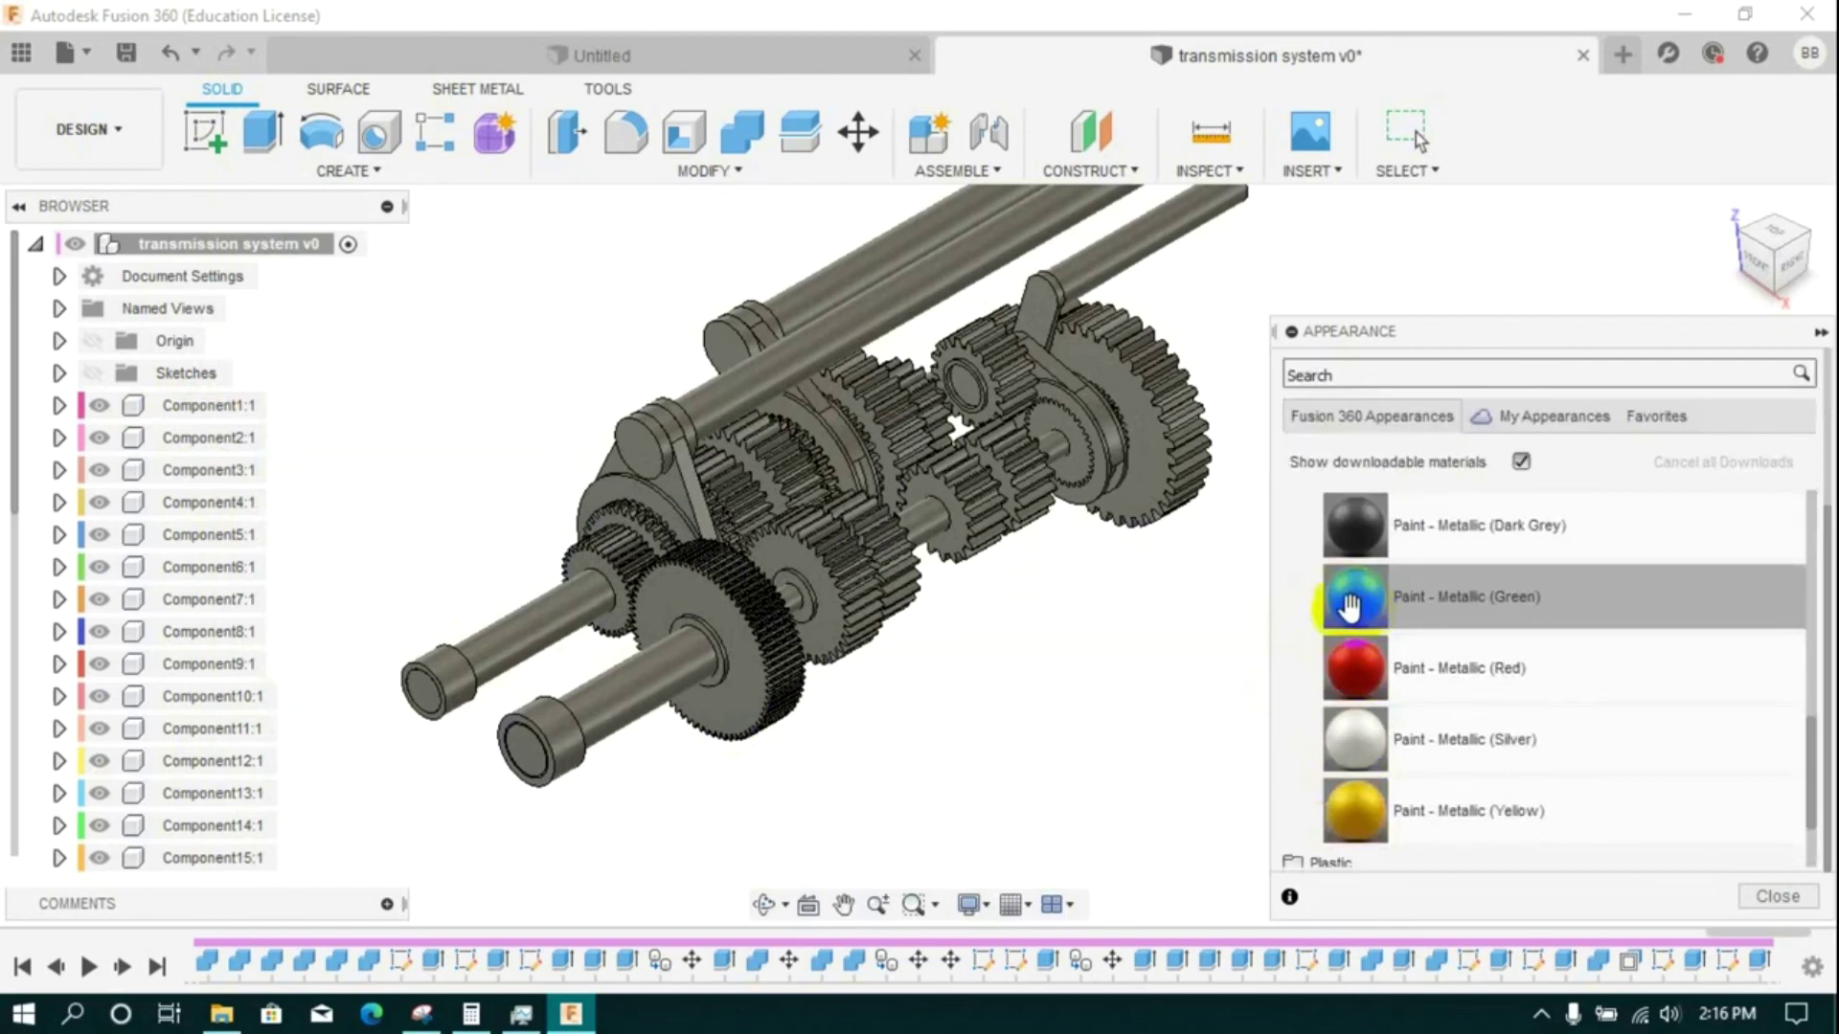
left_click_drag(1360, 609, 556, 661)
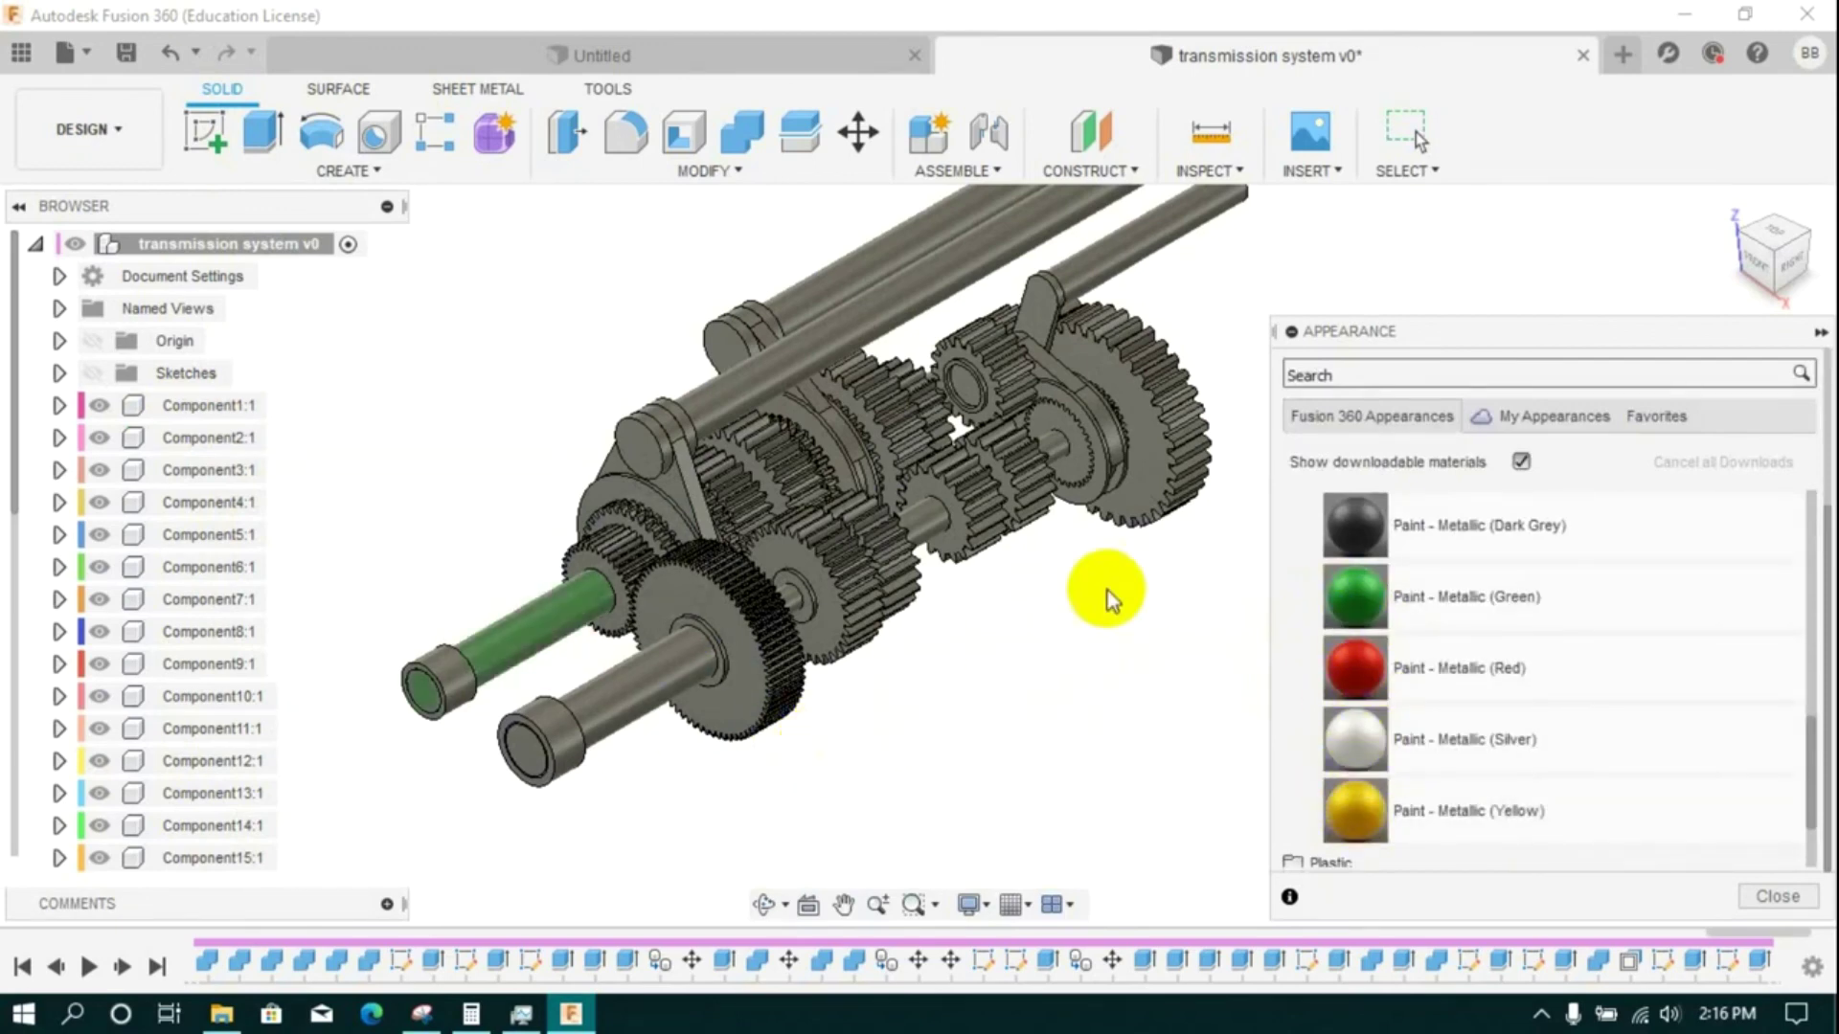
mouse_move(1354, 810)
left_mouse_down()
mouse_move(717, 766)
mouse_move(728, 751)
left_mouse_up()
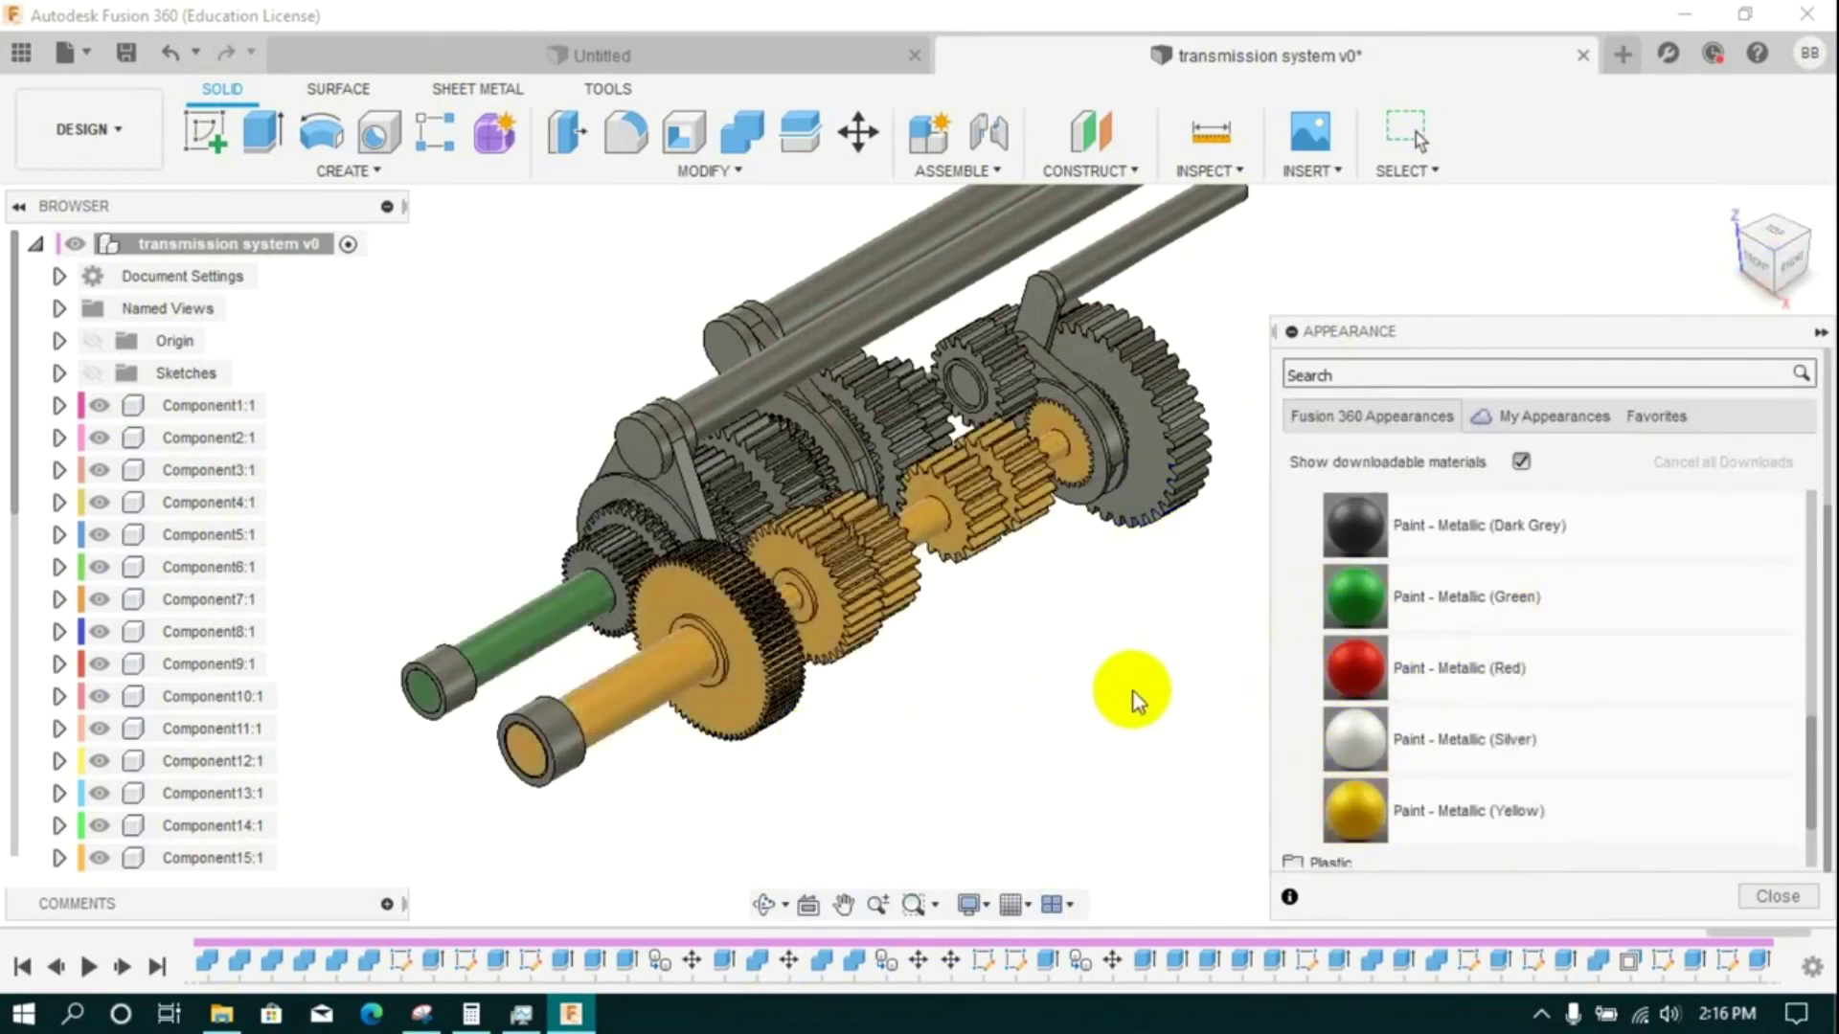
- Apply Paint - Metallic (Yellow) to the large front countershaft gear and Paint - Metallic (Red) to the main shaft gears
right_click(578, 712)
left_click_drag(1421, 821, 774, 709)
mouse_move(1355, 668)
left_mouse_down()
mouse_move(936, 628)
mouse_move(1051, 698)
mouse_move(622, 565)
left_mouse_up()
left_click_drag(1356, 740, 661, 431)
scroll(660, 431, "up", 3)
left_click_drag(1356, 669, 804, 502)
left_click_drag(1355, 669, 1039, 431)
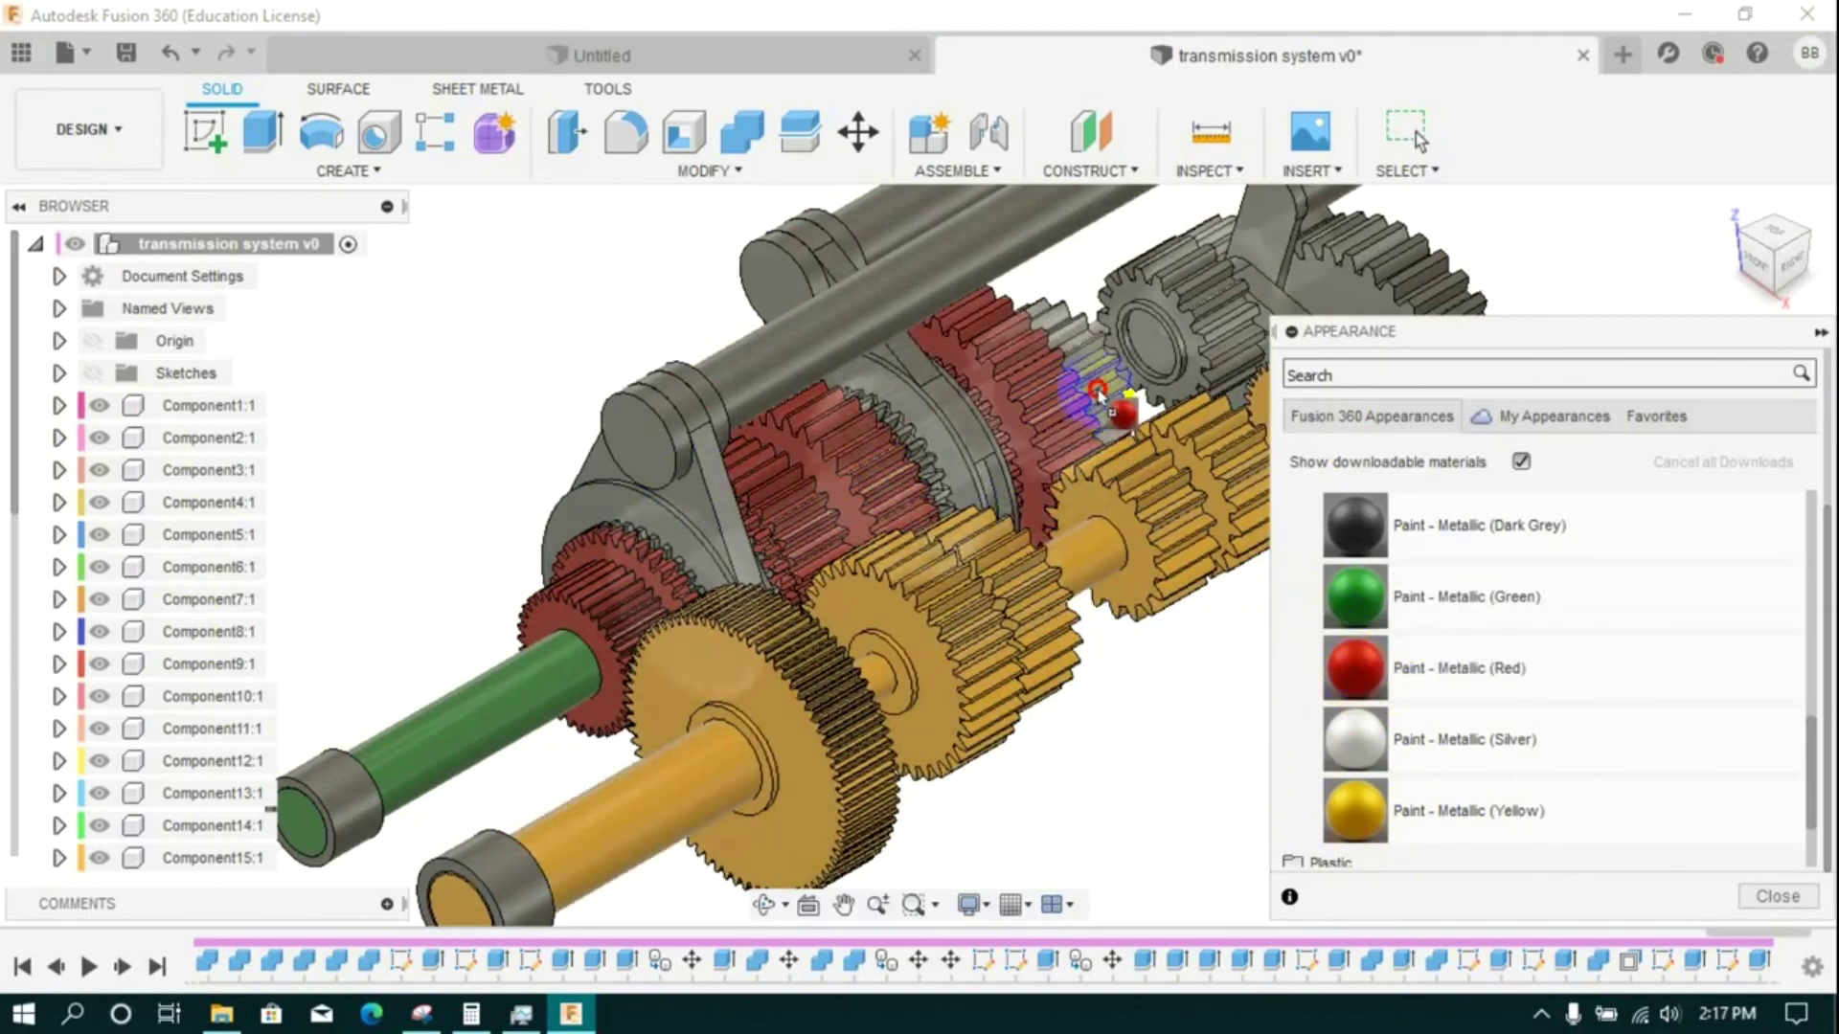
- Apply Paint - Metallic (Silver) to the toothed rings beside the main shaft's middle shift fork and Paint - Metallic (Red) to the adjoining gears
left_click(1772, 235)
scroll(1009, 659, "up", 5)
left_click_drag(1355, 669, 1058, 658)
left_click_drag(1356, 527, 1059, 682)
left_click_drag(1355, 669, 1066, 702)
left_click_drag(1355, 527, 1232, 628)
left_click_drag(1355, 737, 1032, 313)
scroll(1044, 400, "up", 5)
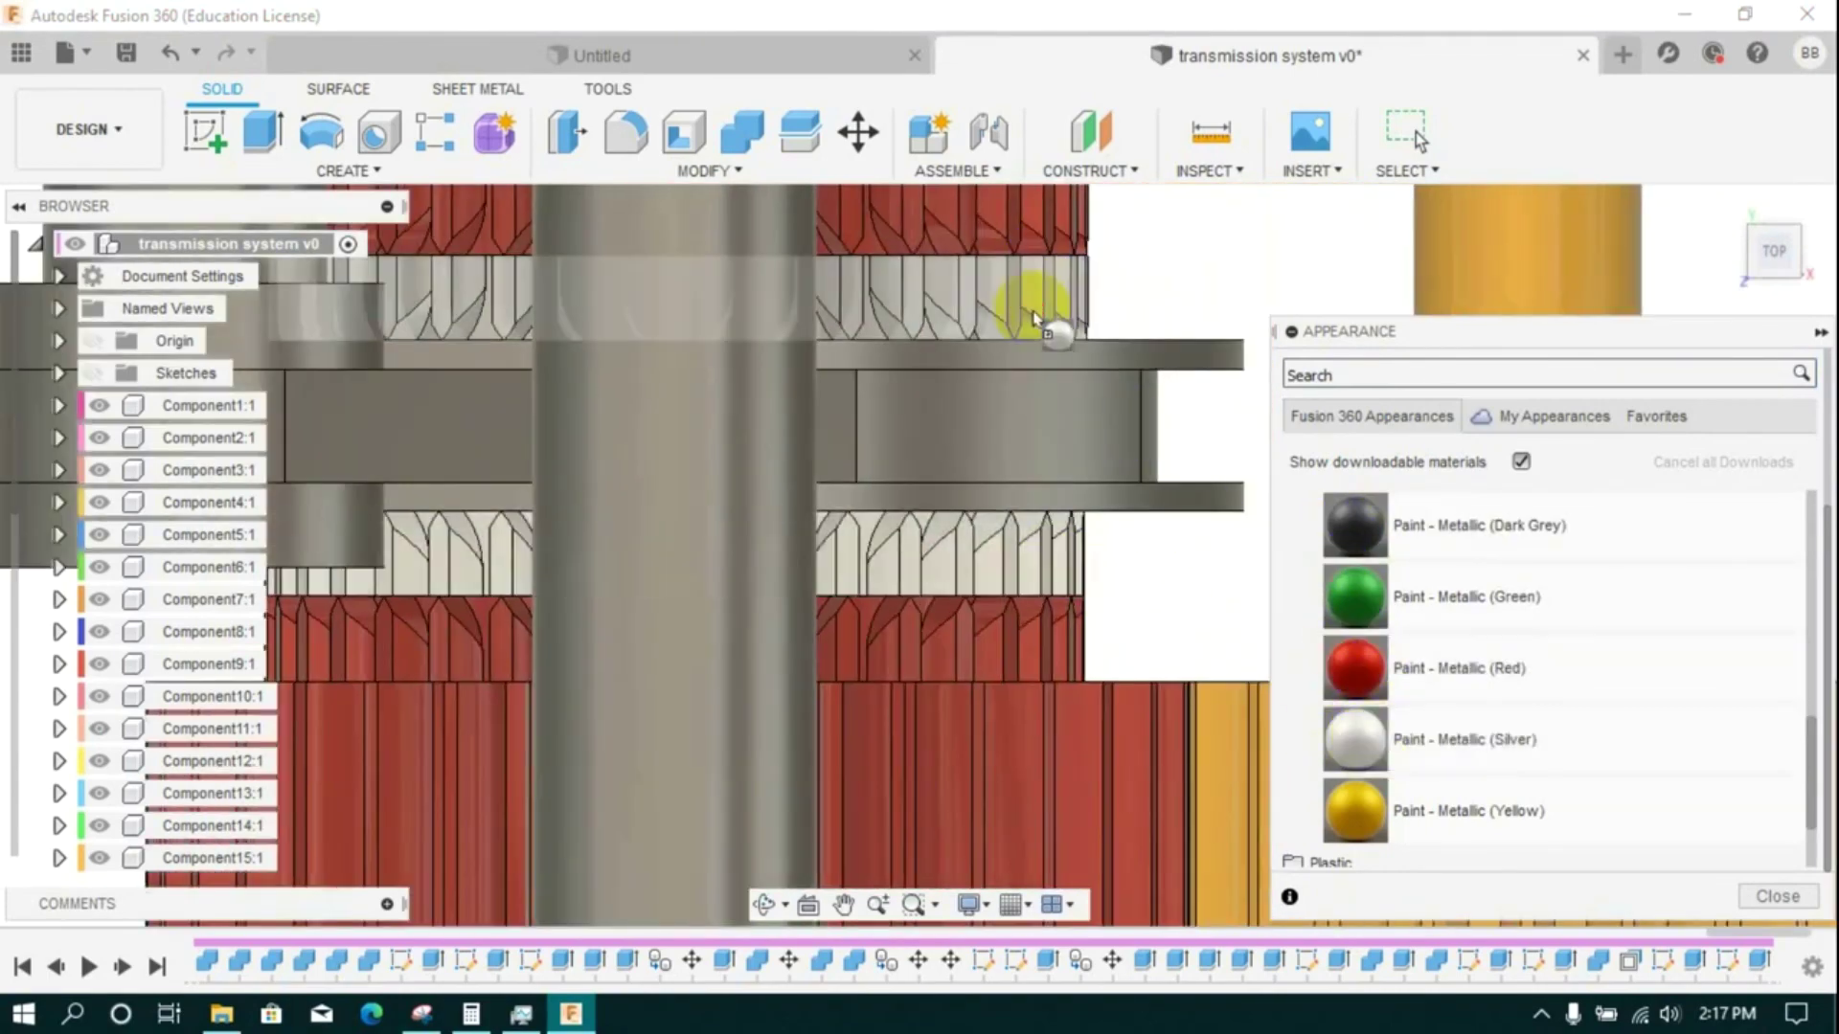
- Apply Paint - Metallic (Green) to the small idler gear between the two shafts
scroll(1036, 477, "down", 8)
scroll(1046, 339, "up", 4)
left_click_drag(1351, 599, 1039, 423)
scroll(1021, 500, "down", 5)
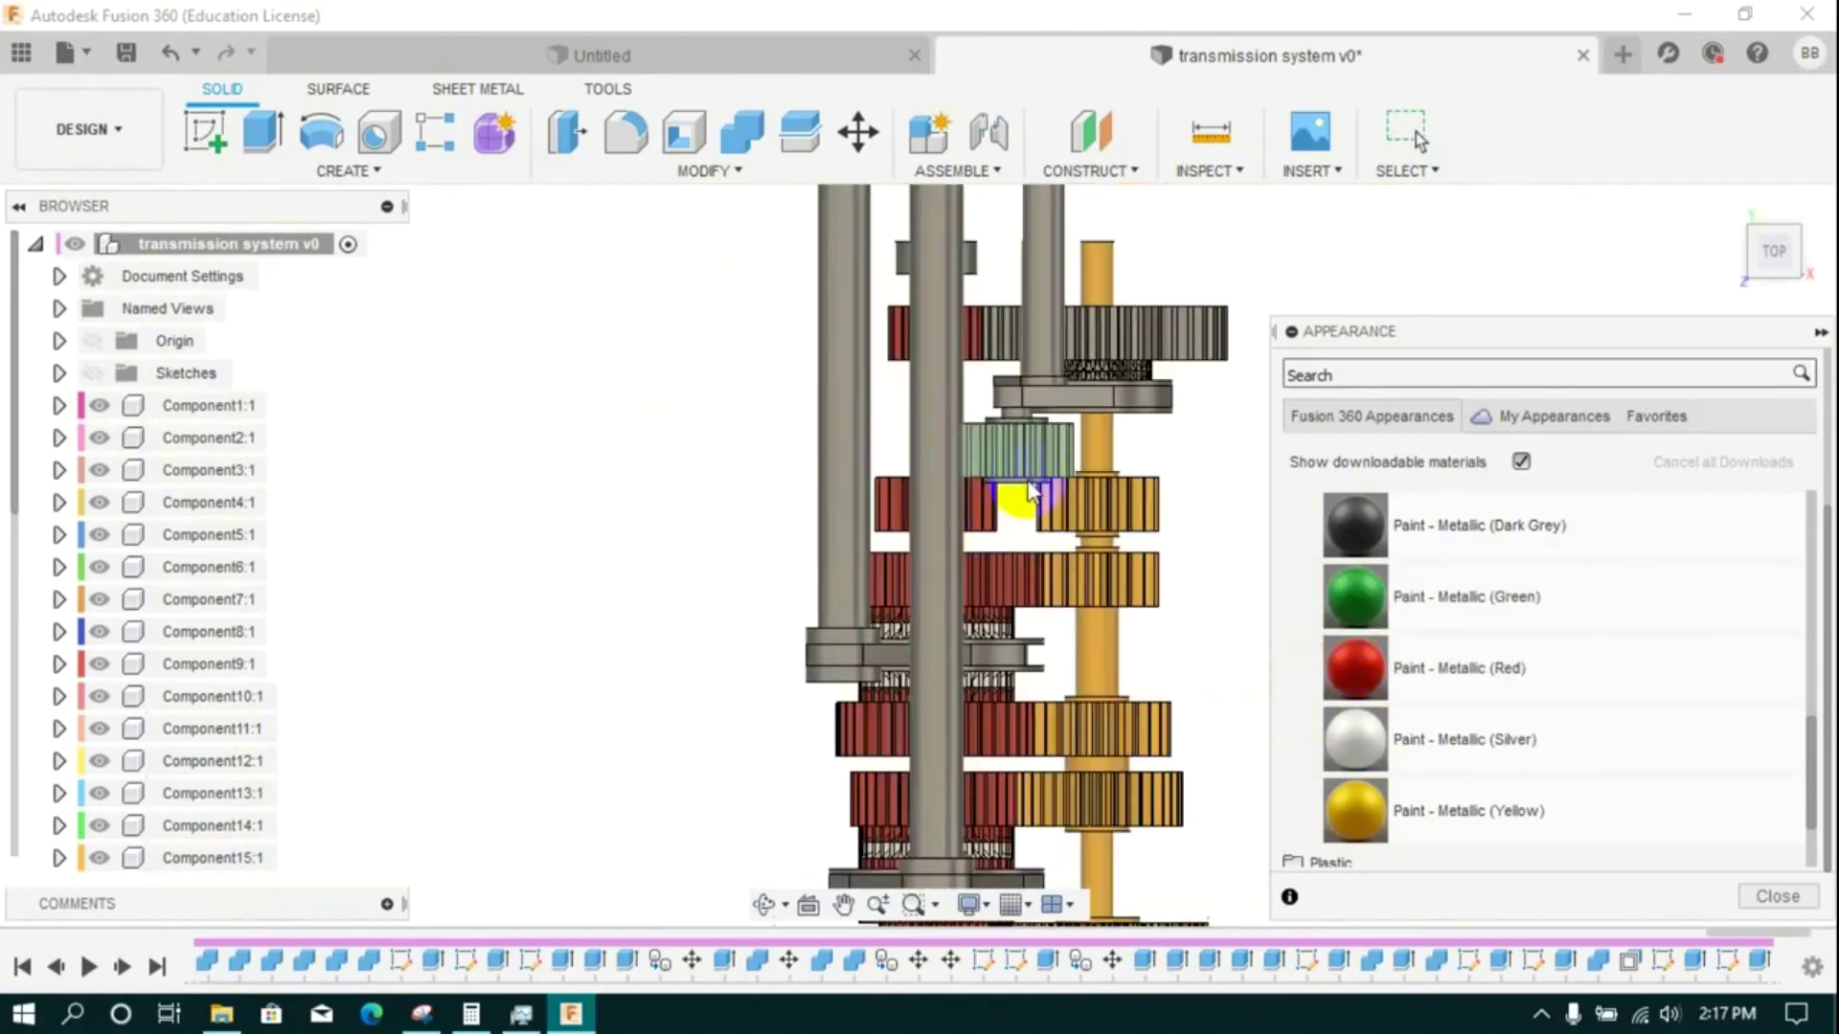
- Apply Paint - Metallic (Yellow) to the large rear countershaft gear and Paint - Metallic (Silver) to the toothed ring next to its shift fork
scroll(1377, 628, "up", 3)
scroll(1113, 419, "up", 2)
scroll(1375, 739, "down", 4)
left_click_drag(1355, 668, 1107, 388)
scroll(1114, 378, "up", 4)
left_click_drag(1358, 599, 959, 434)
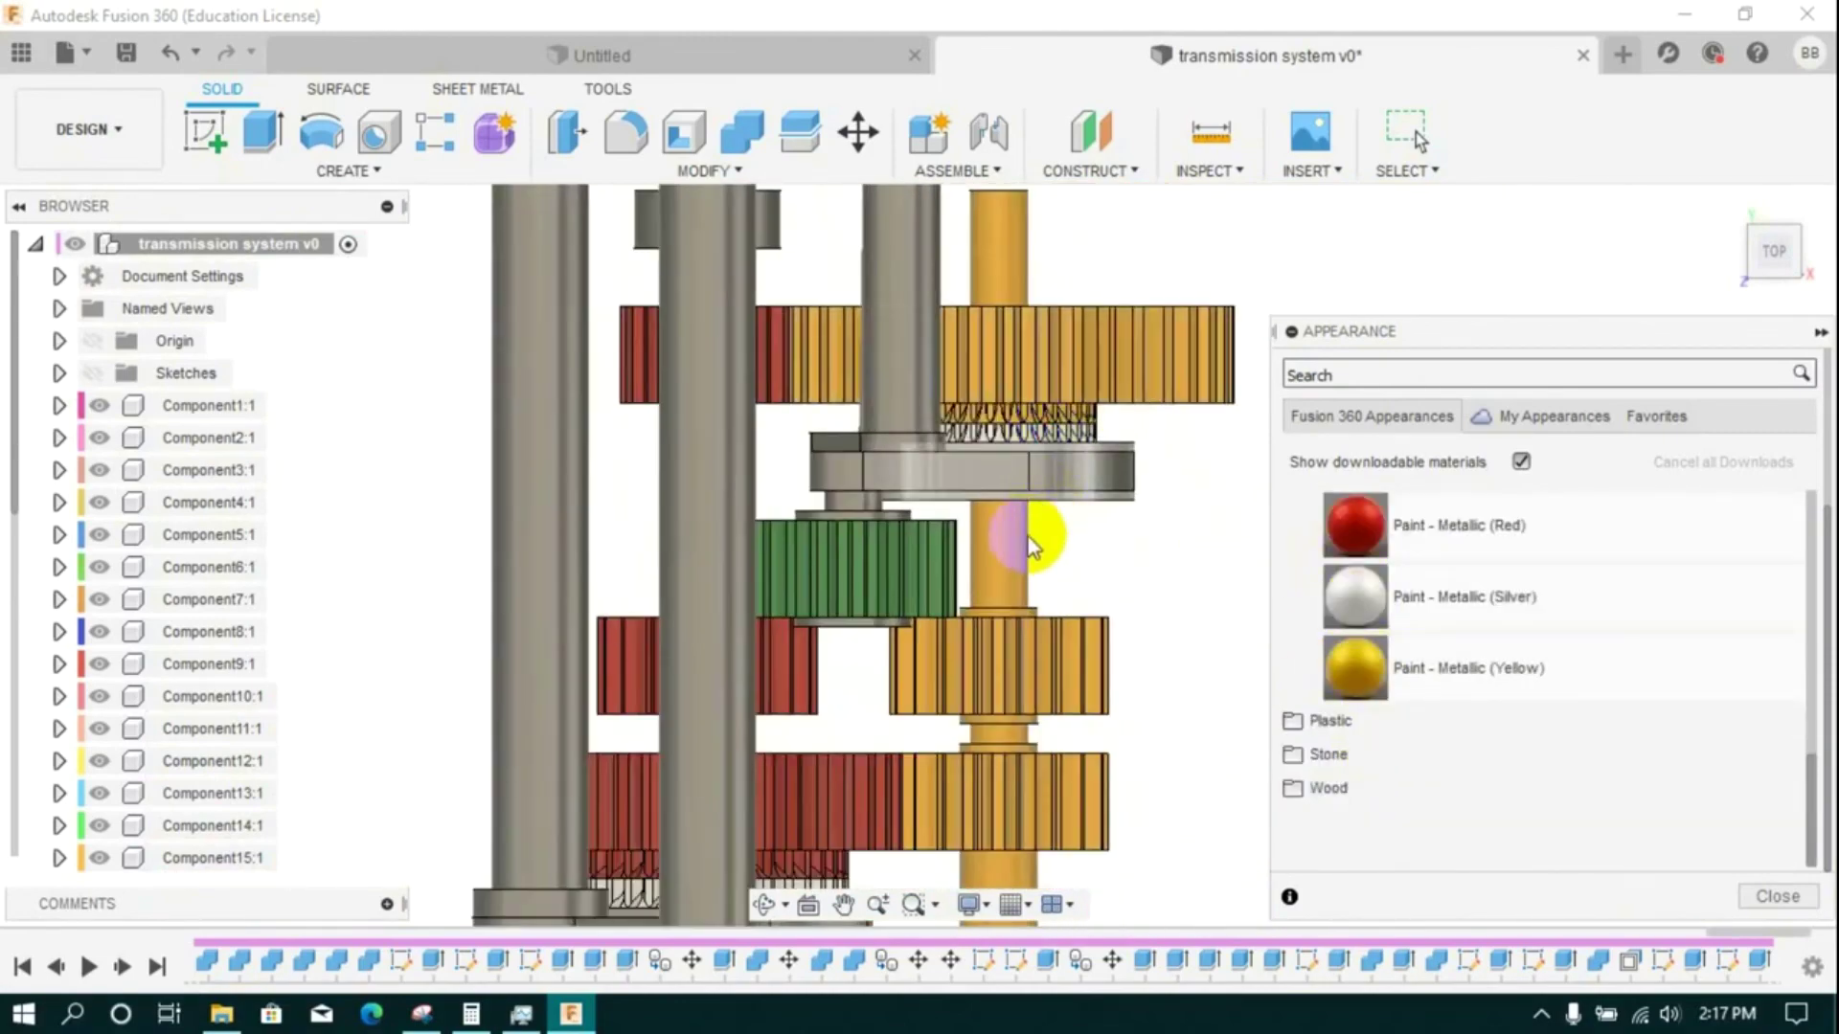
- Look through the Stone, Granite and Wood folders of the appearance library for further finishes
scroll(1021, 538, "down", 6)
scroll(881, 739, "up", 3)
scroll(881, 739, "down", 2)
left_click(1334, 756)
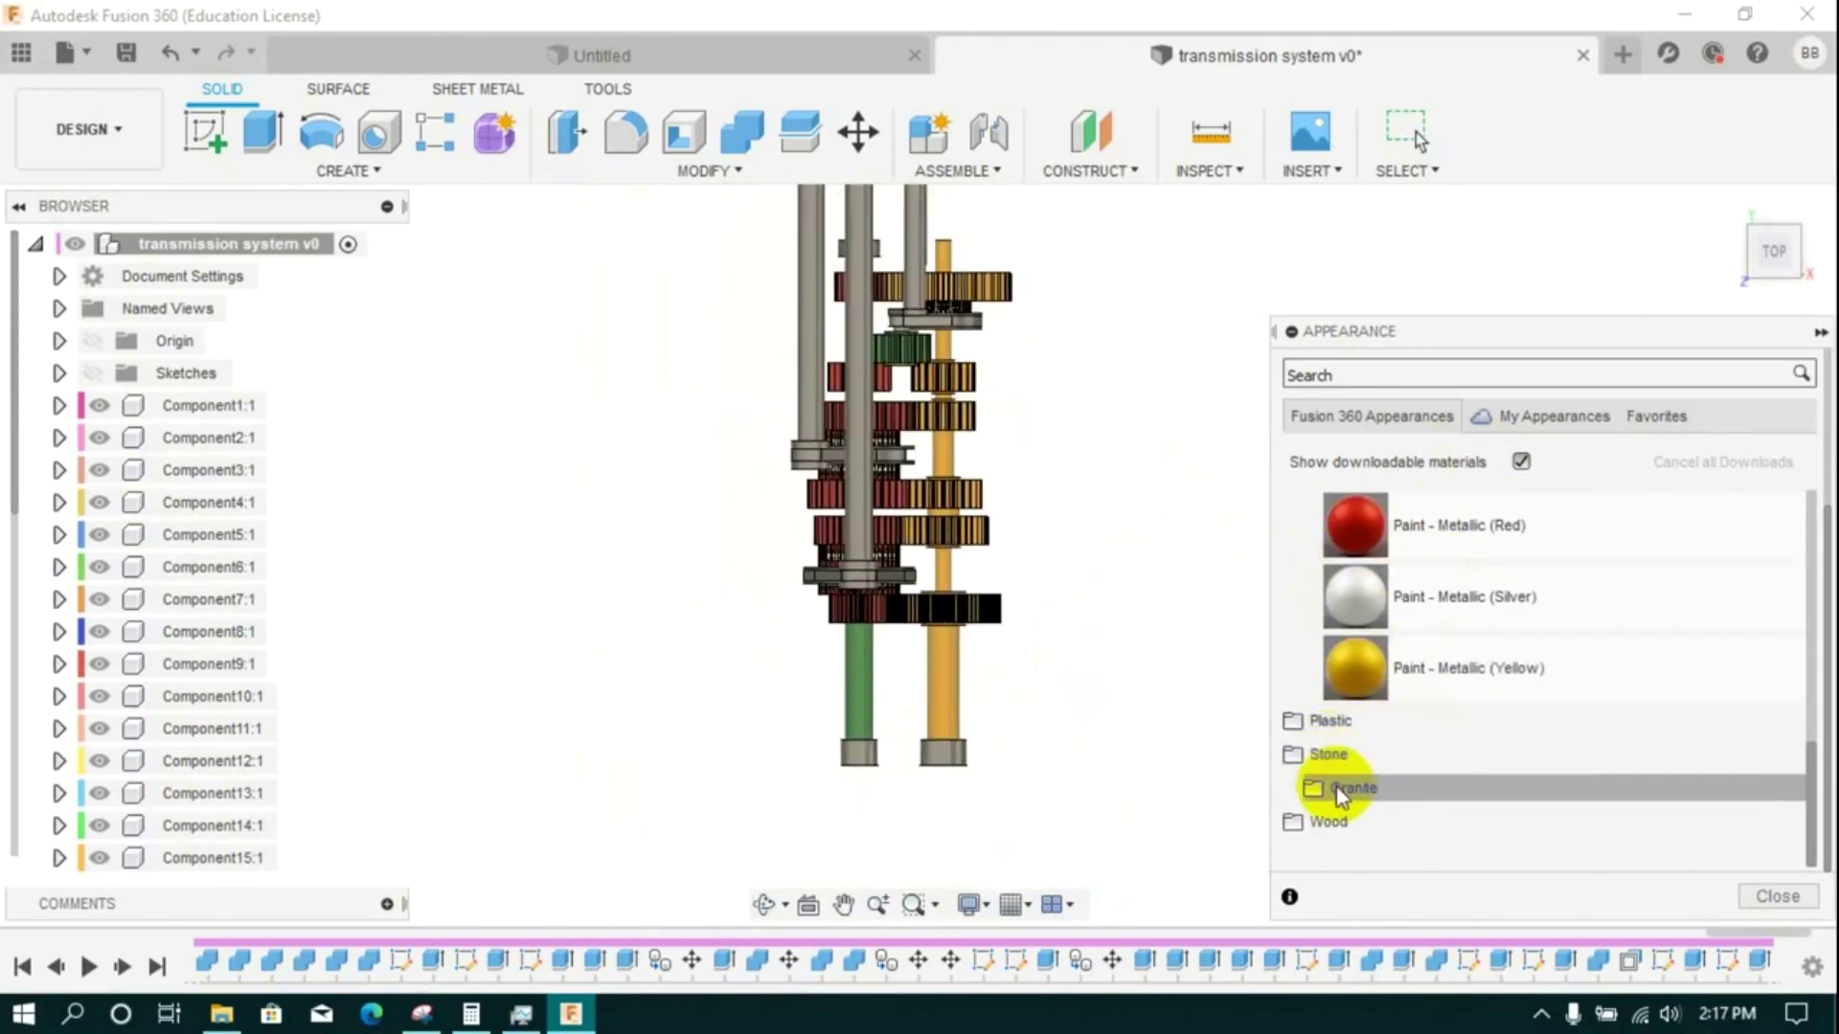
left_click(1337, 791)
scroll(1348, 733, "down", 3)
left_click(1338, 543)
left_click(1328, 793)
scroll(1346, 690, "up", 10)
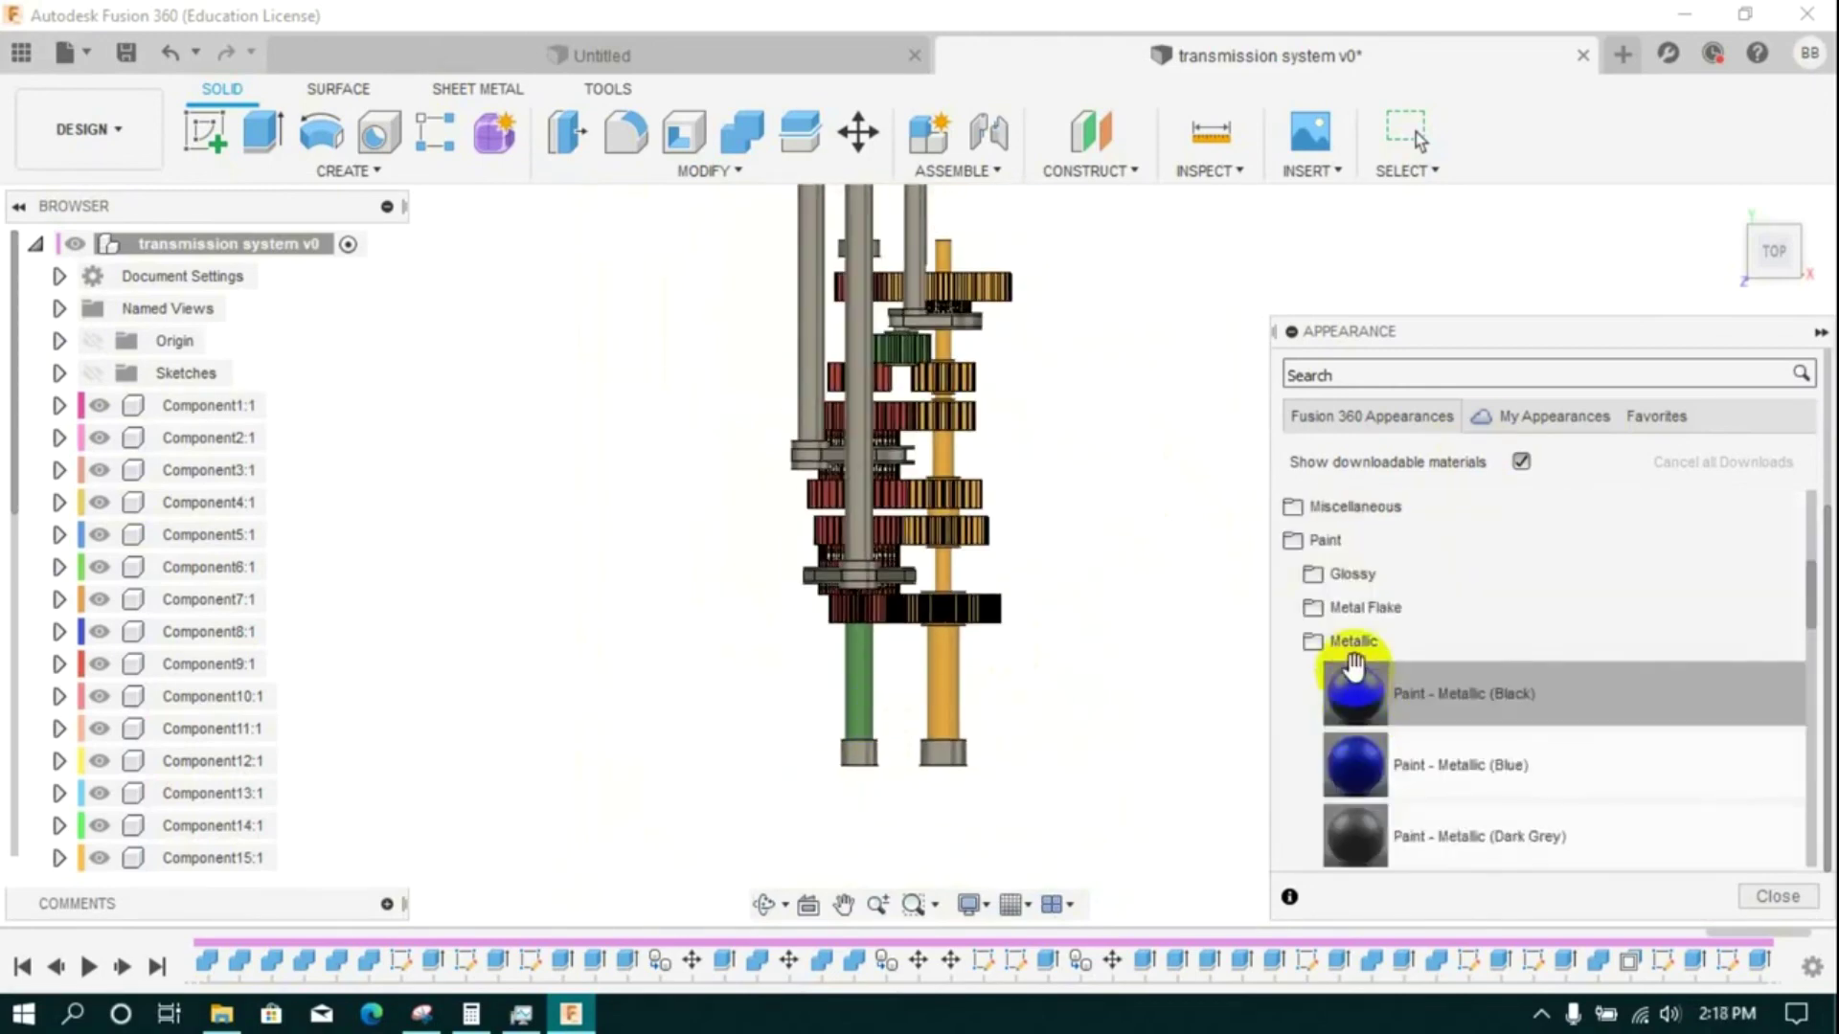
- Look through the brass metal and coloured glass appearances in the library
left_click(1331, 687)
left_click(1361, 762)
scroll(1359, 763, "down", 3)
left_click(1346, 793)
scroll(1345, 776, "down", 2)
scroll(1351, 751, "up", 3)
scroll(1389, 675, "up", 5)
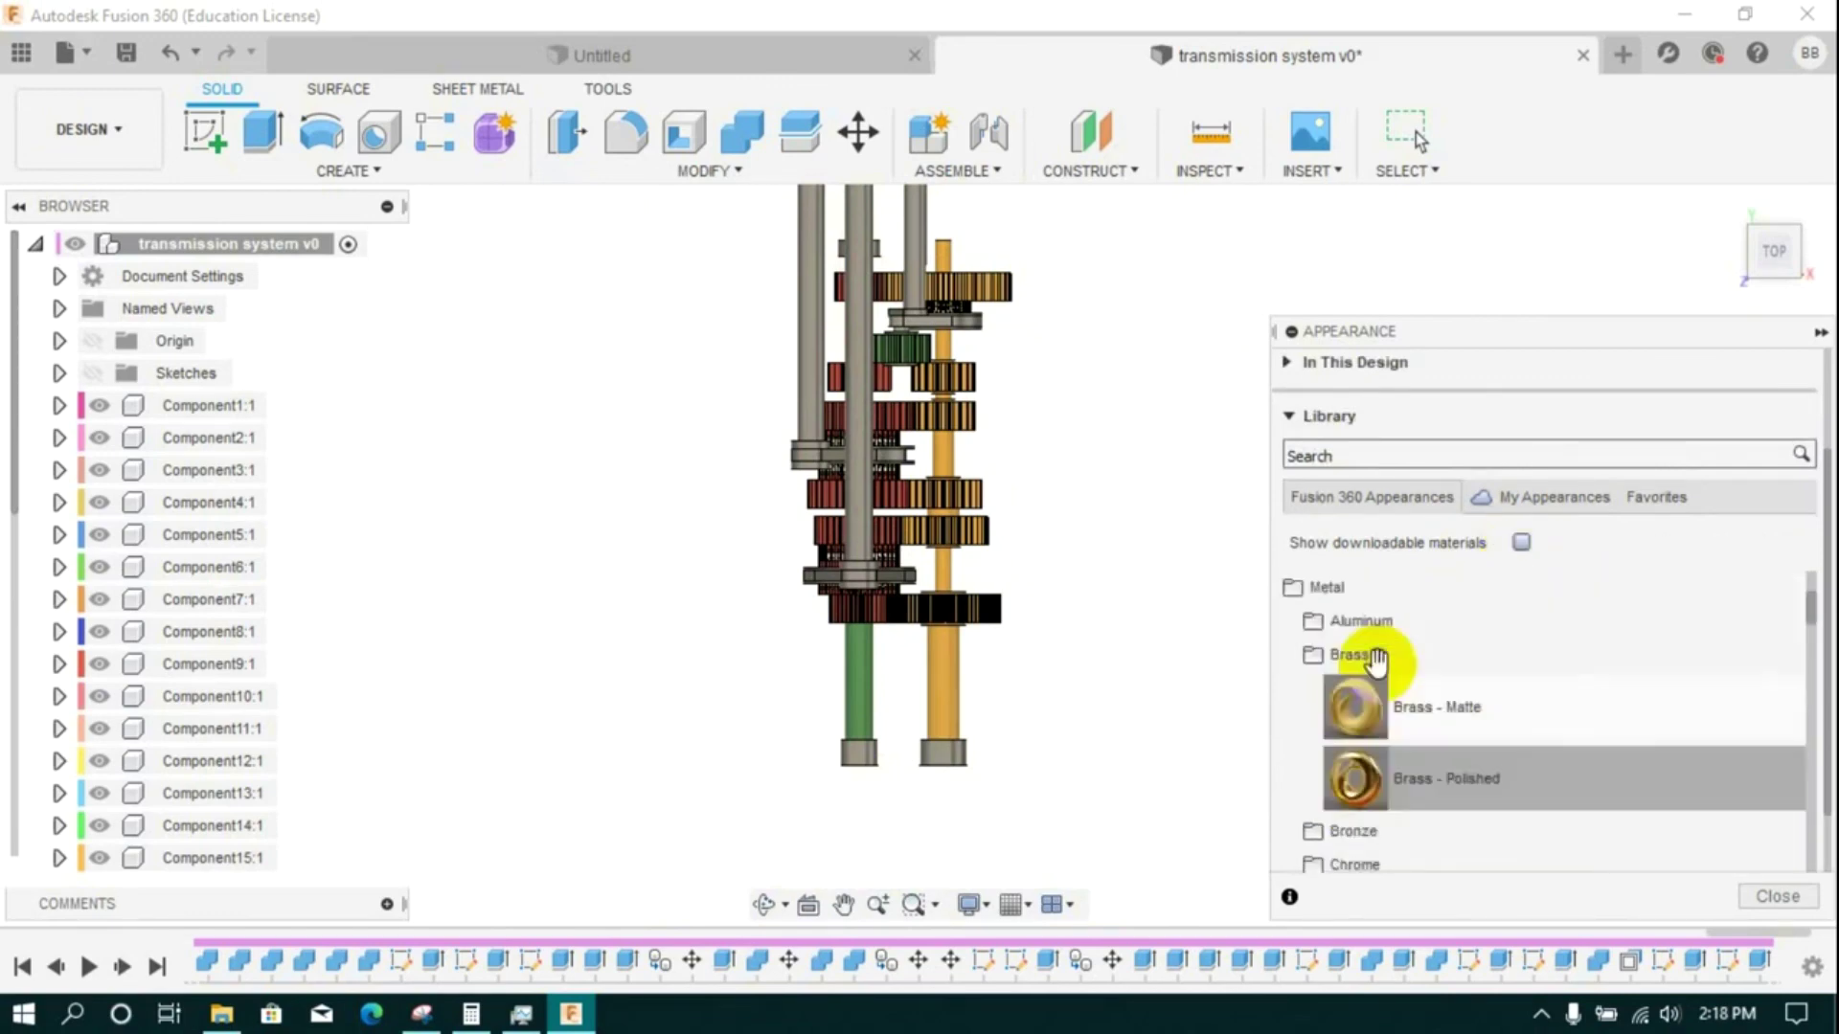
left_click(1310, 628)
left_click(1323, 657)
scroll(1372, 766, "down", 1)
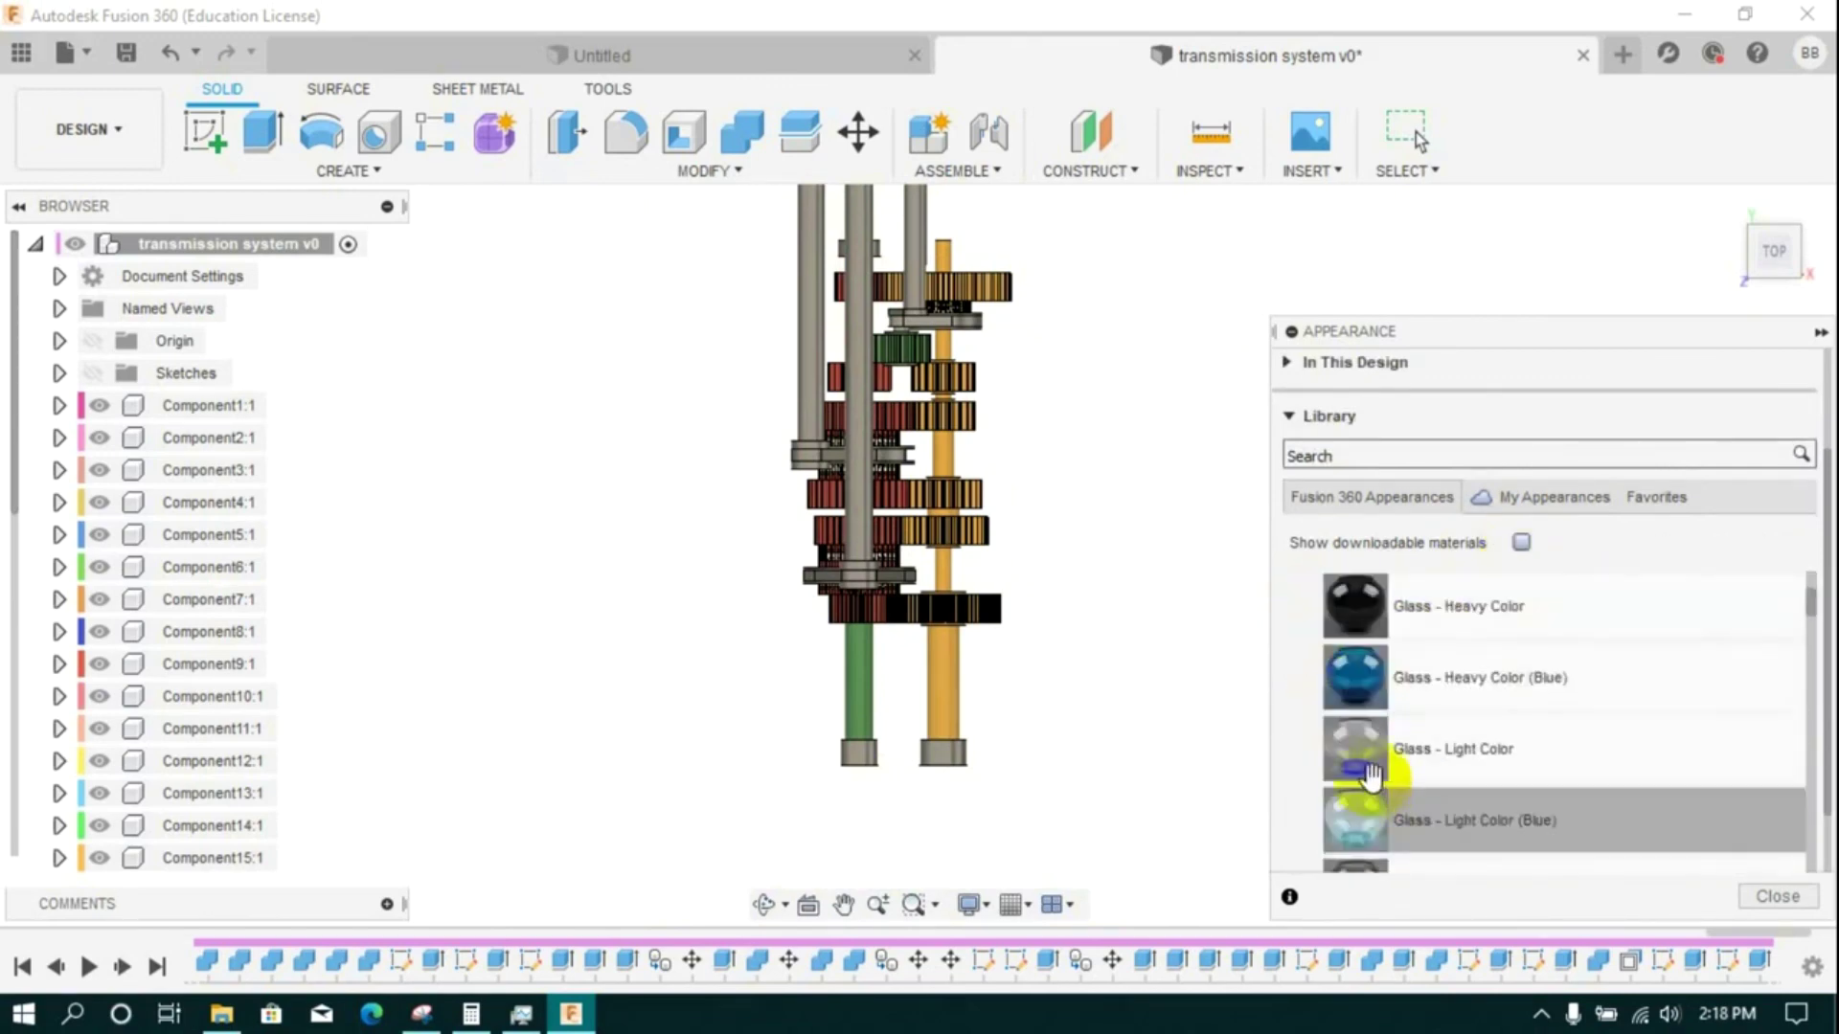
scroll(1365, 747, "up", 2)
- Examine the Miscellaneous and Paint folders of the appearance library for other finishes
left_click(1326, 672)
scroll(1336, 728, "down", 7)
scroll(1336, 741, "down", 8)
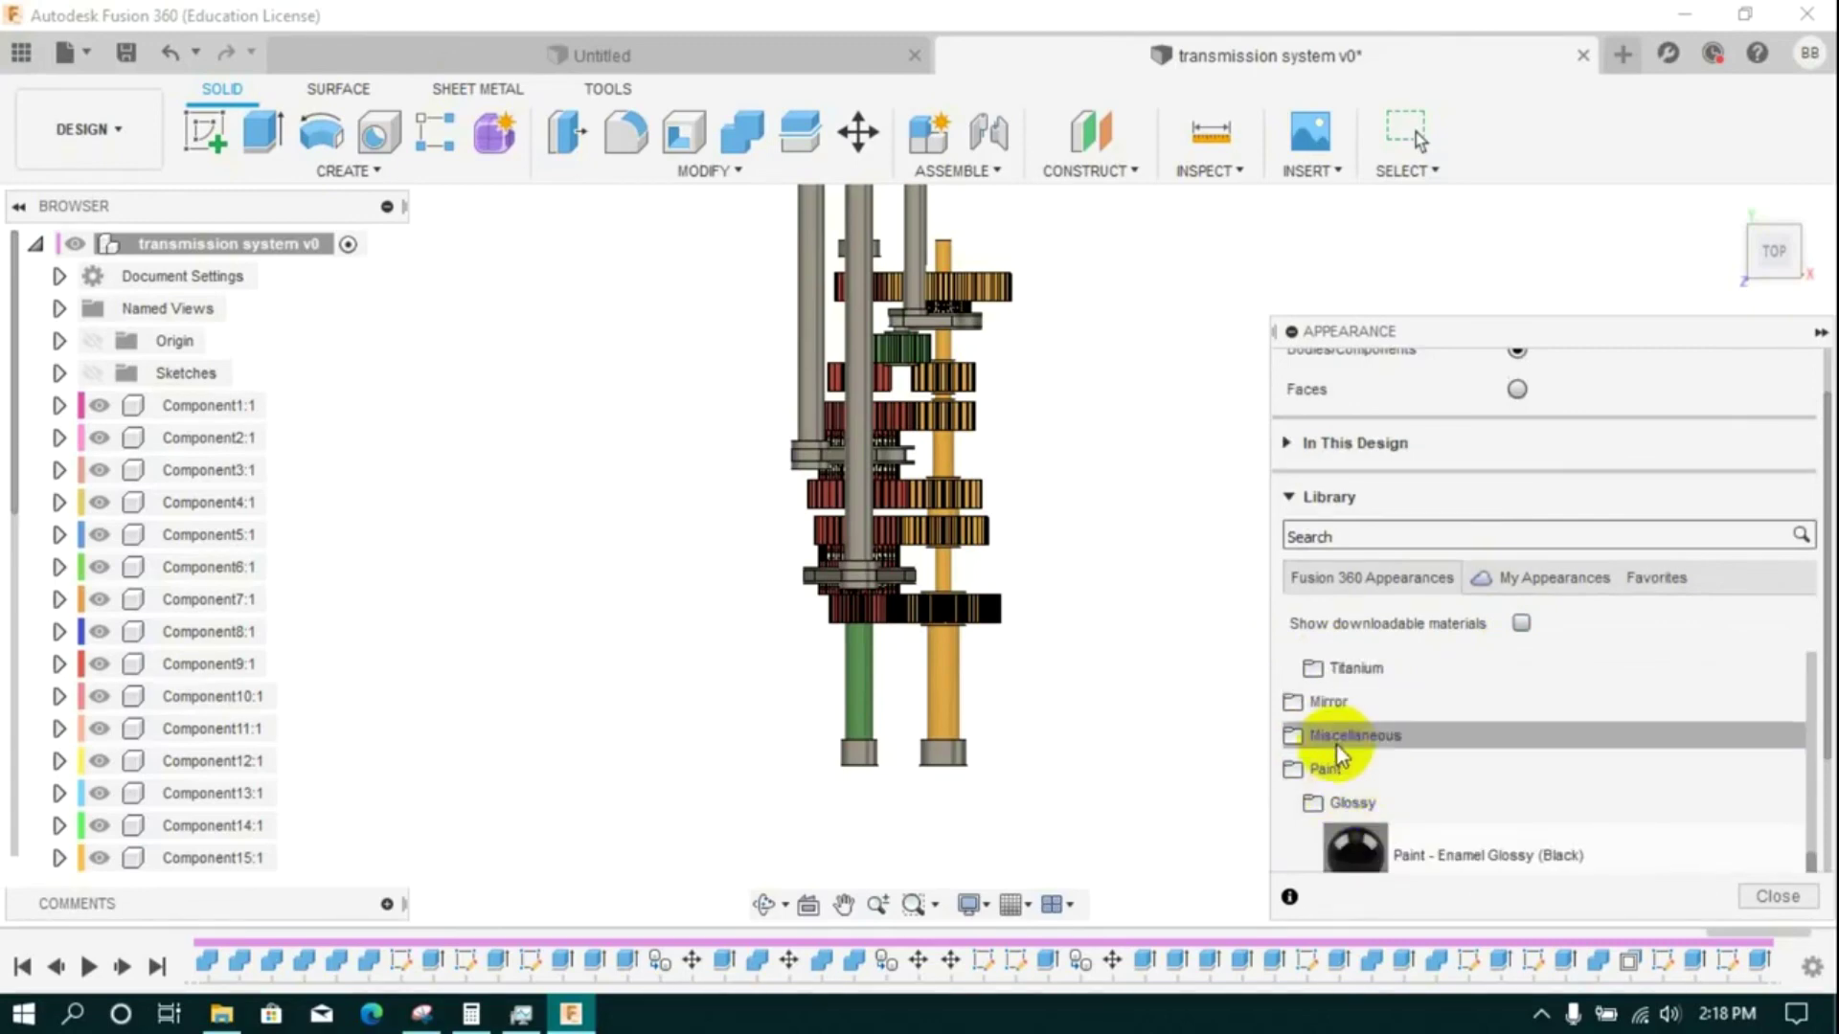
left_click(1338, 744)
scroll(1338, 753, "down", 1)
scroll(1341, 756, "down", 10)
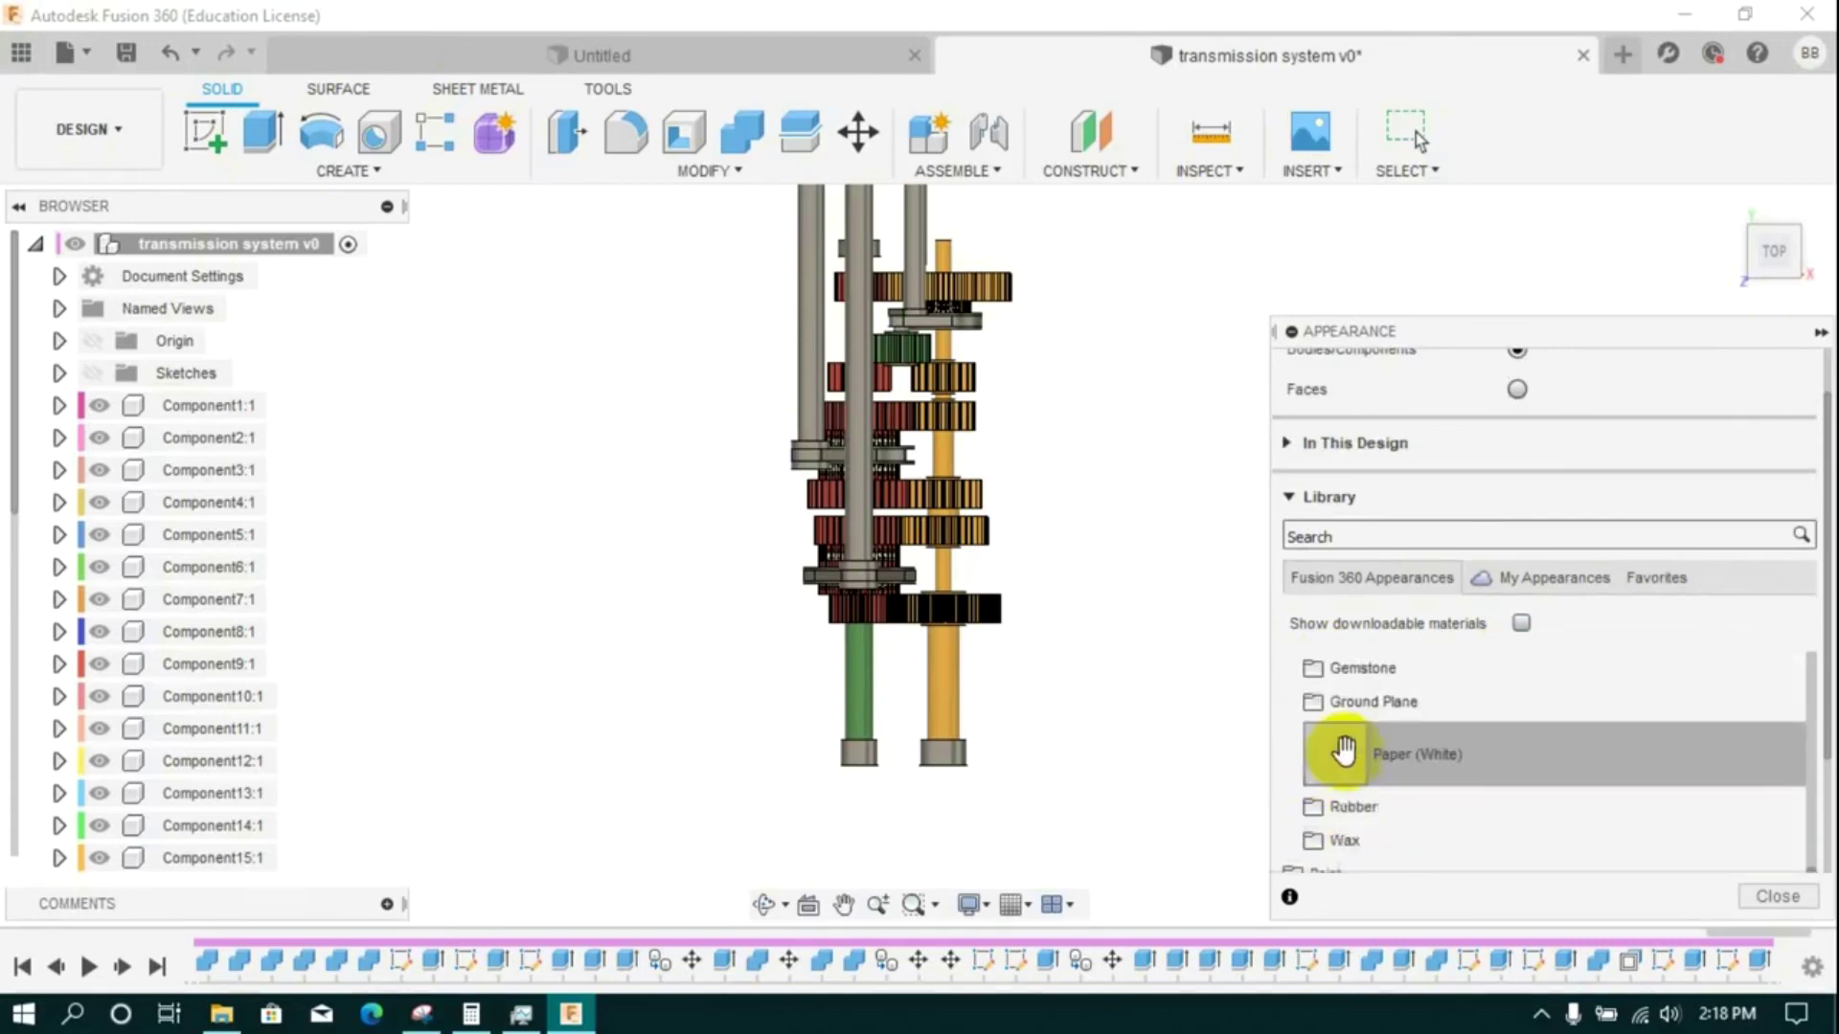
left_click(1341, 668)
scroll(1347, 739, "down", 3)
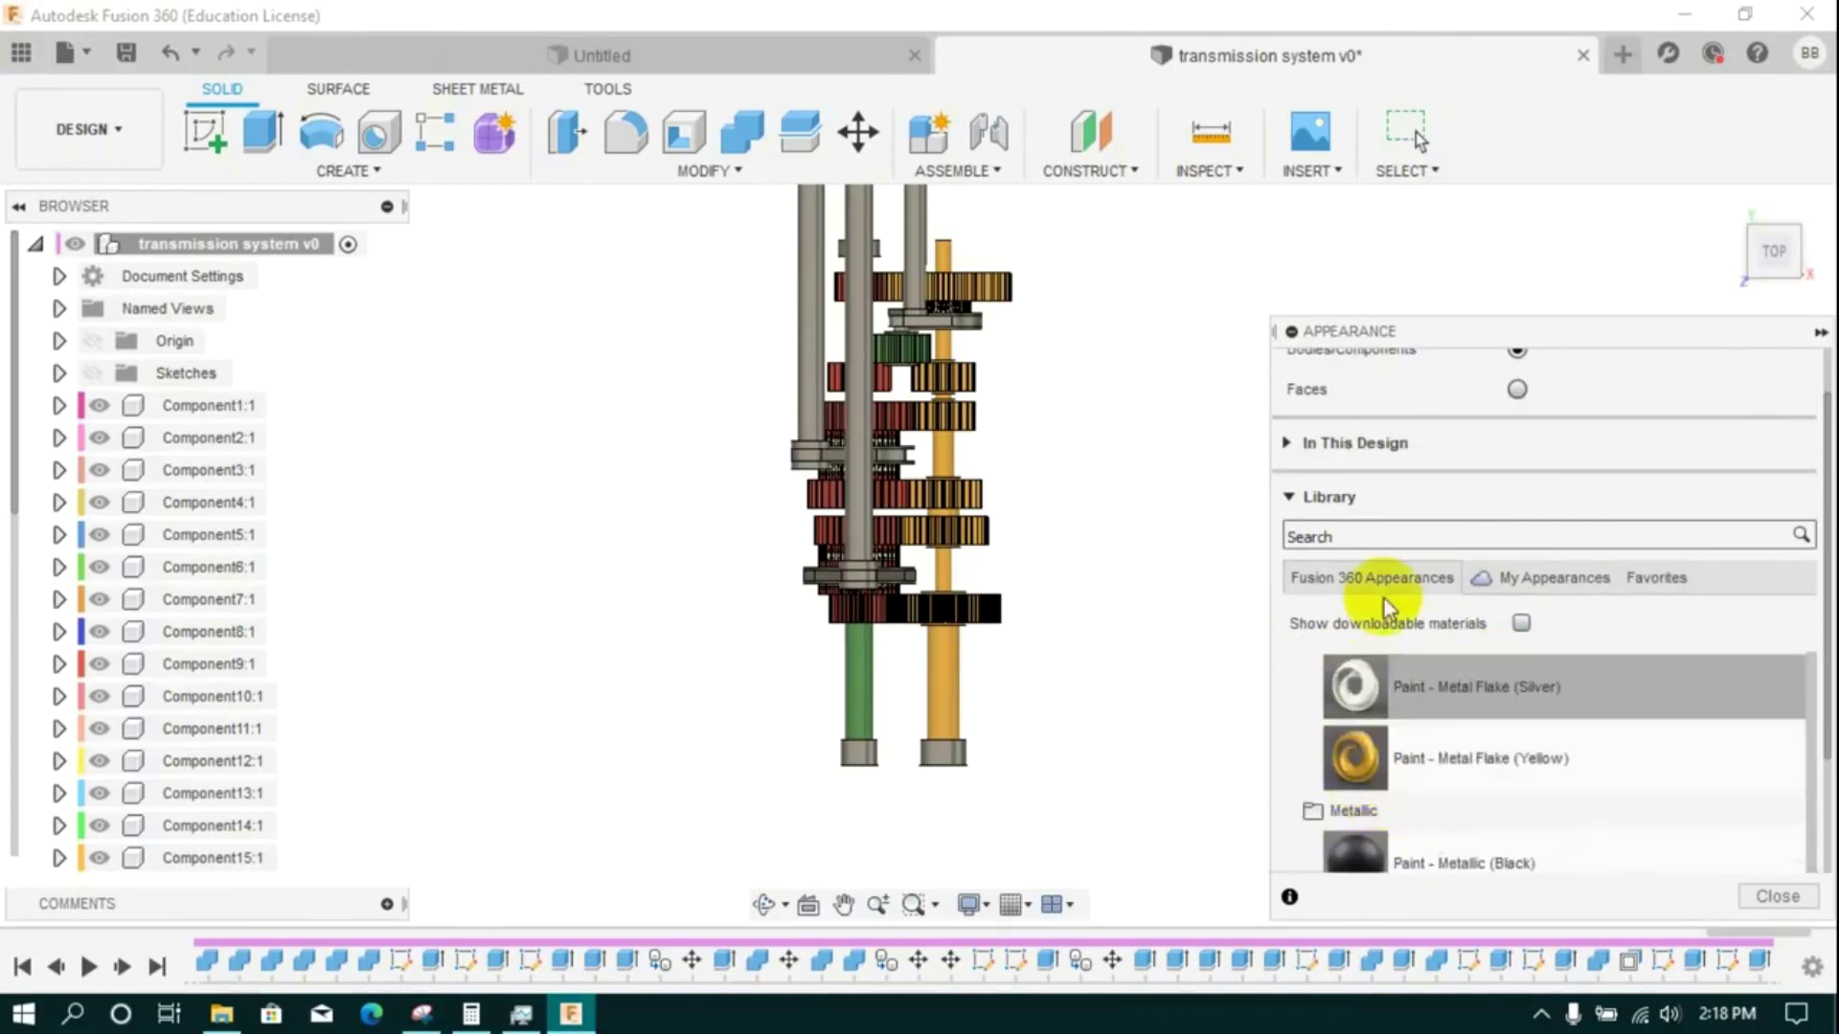
- Collapse the appearance settings and return the coloured transmission to an isometric view
left_click(1799, 260)
mouse_move(1800, 260)
left_mouse_down()
mouse_move(1772, 251)
mouse_move(1745, 181)
mouse_move(1773, 255)
mouse_move(1800, 264)
left_mouse_up()
left_click(1798, 257)
left_click(1821, 332)
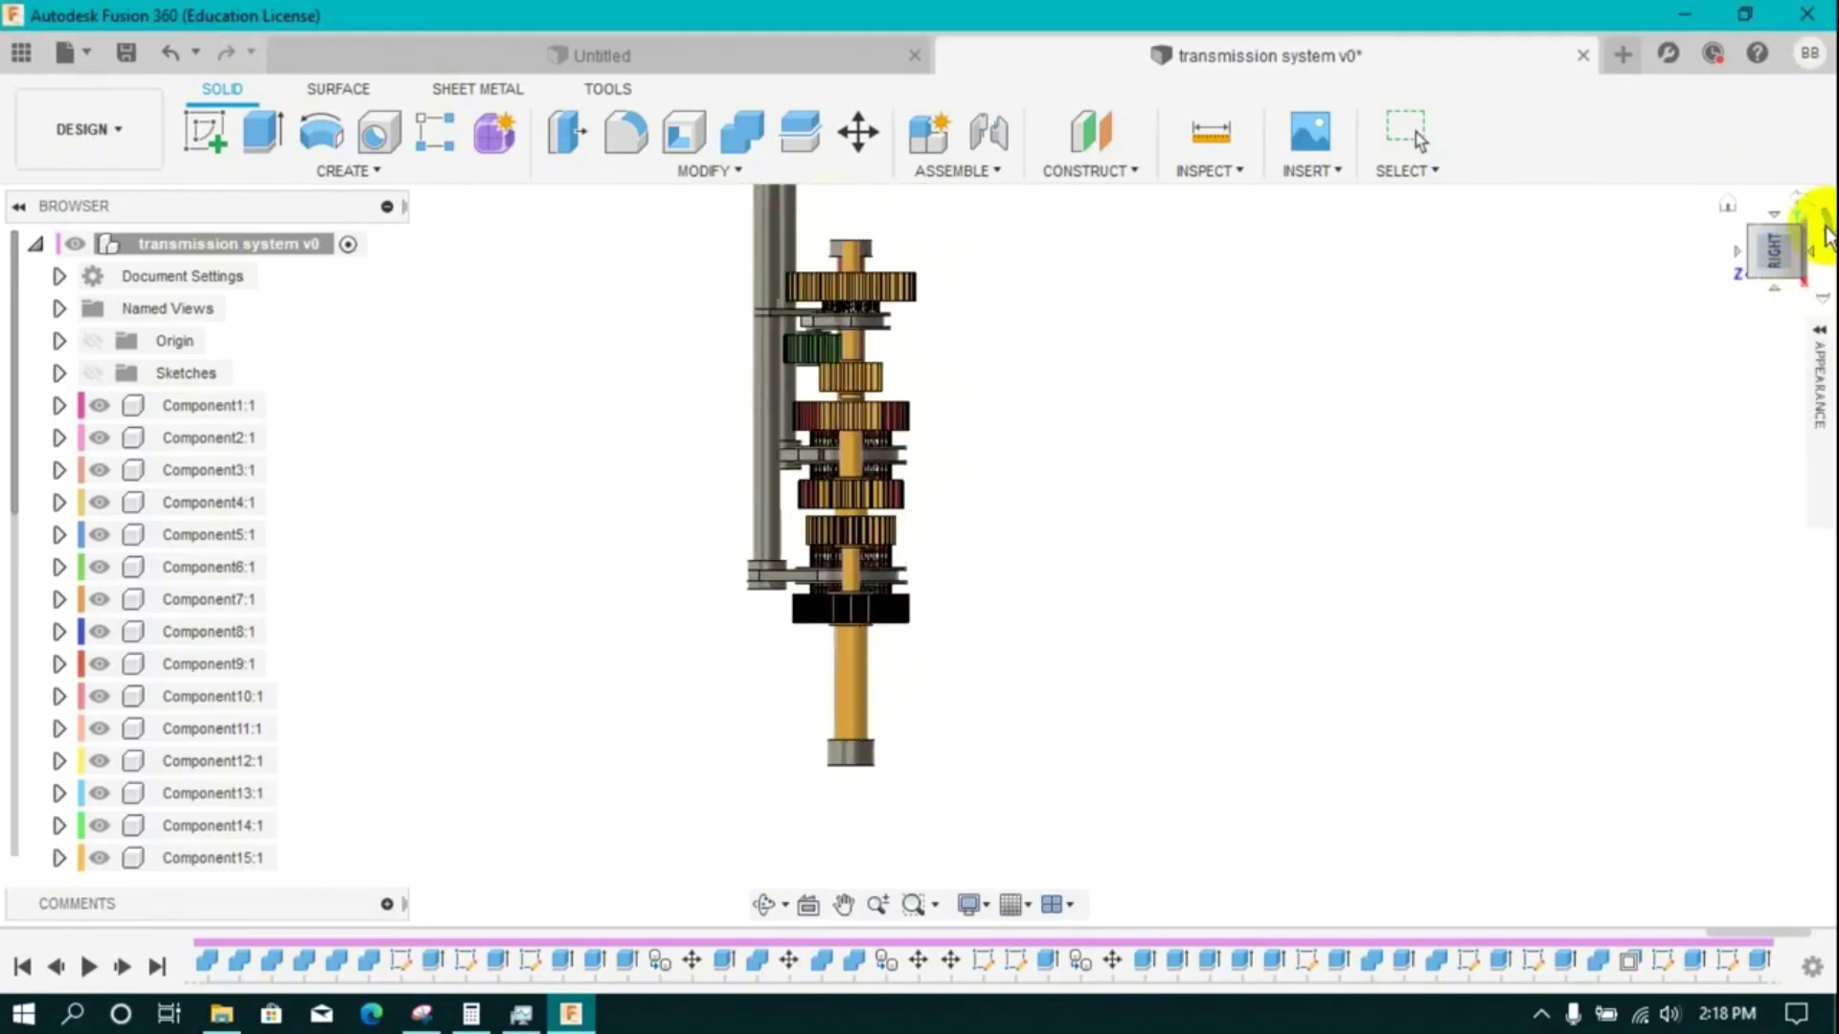
left_click(1819, 224)
left_click(1748, 229)
scroll(1131, 402, "up", 5)
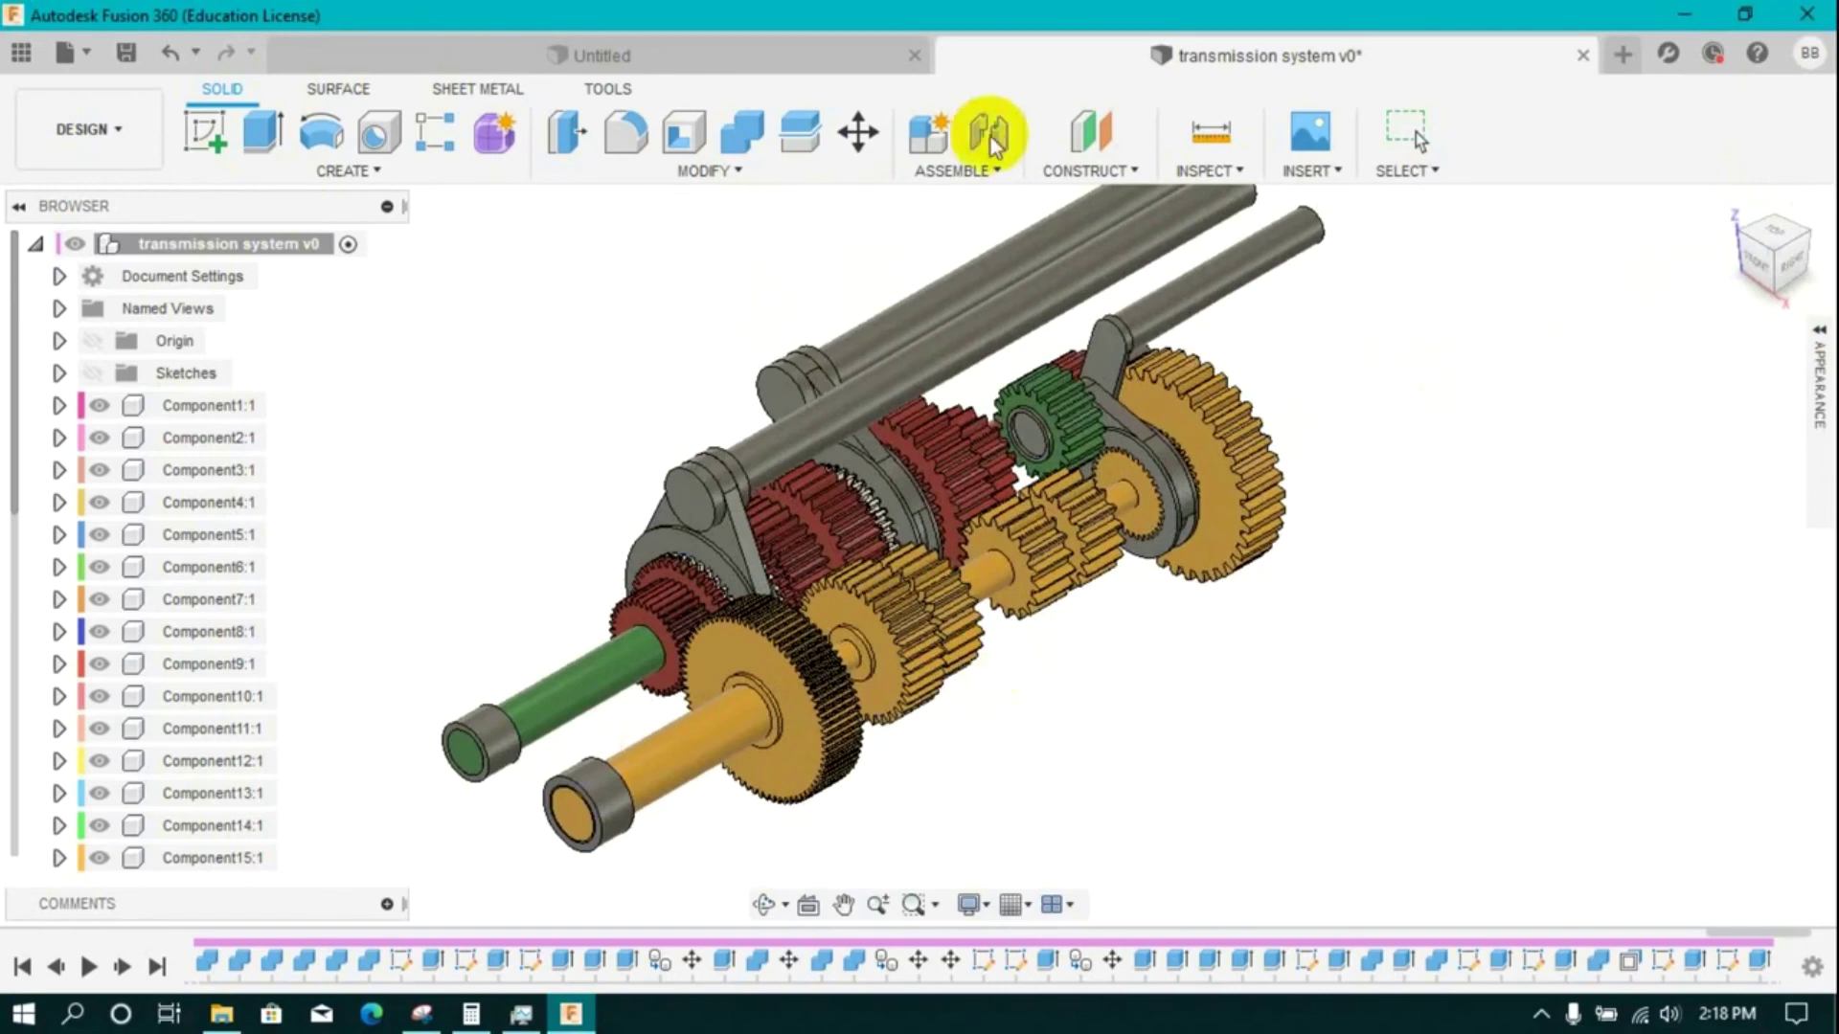
- Select Component27, the last component of the assembly
scroll(251, 804, "down", 4)
left_click(228, 860)
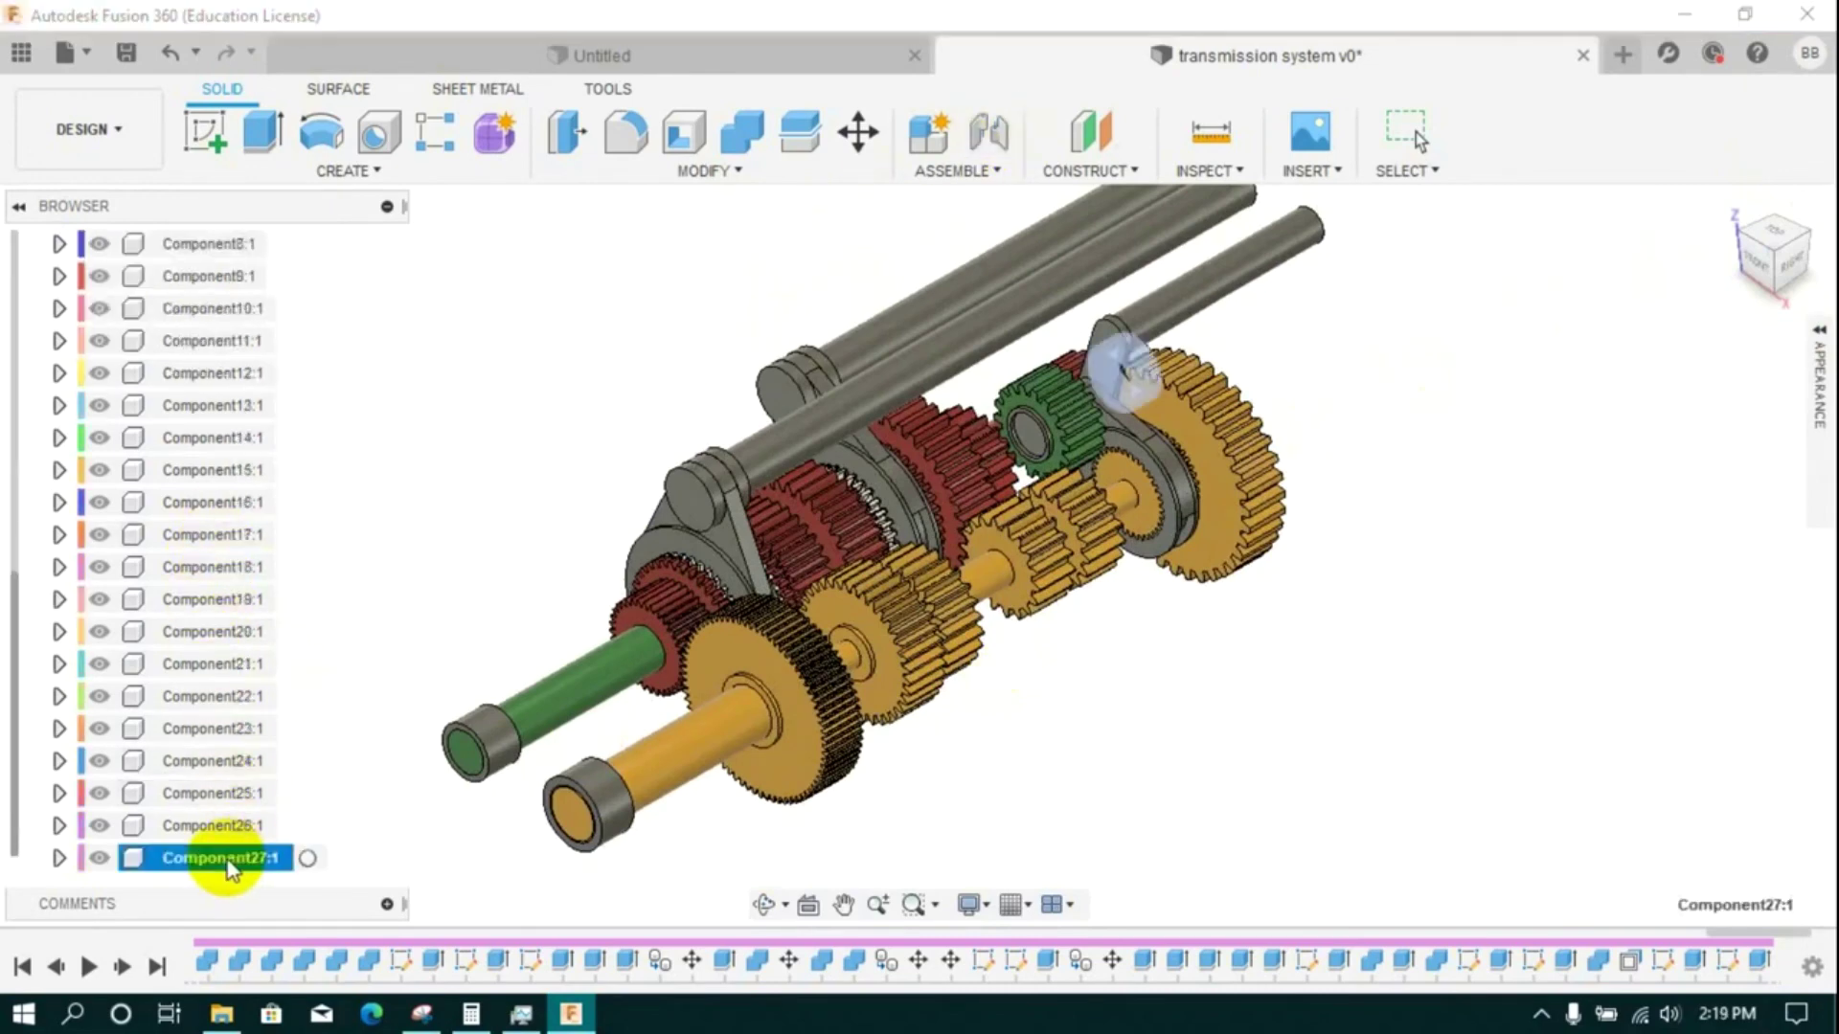